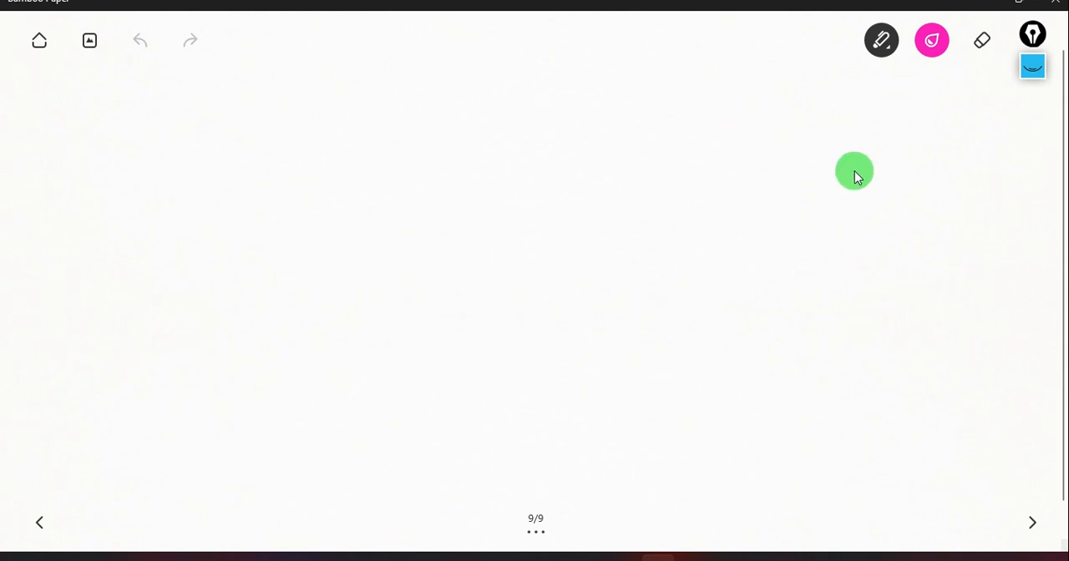
Set the pen colour to orange on the colour wheel.
left_click(920, 42)
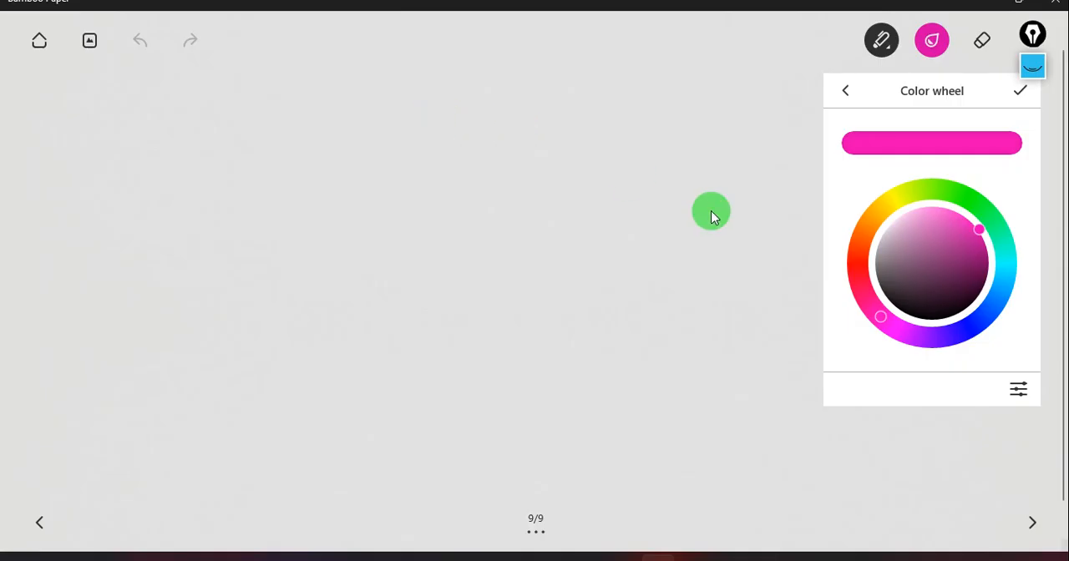
left_click(868, 227)
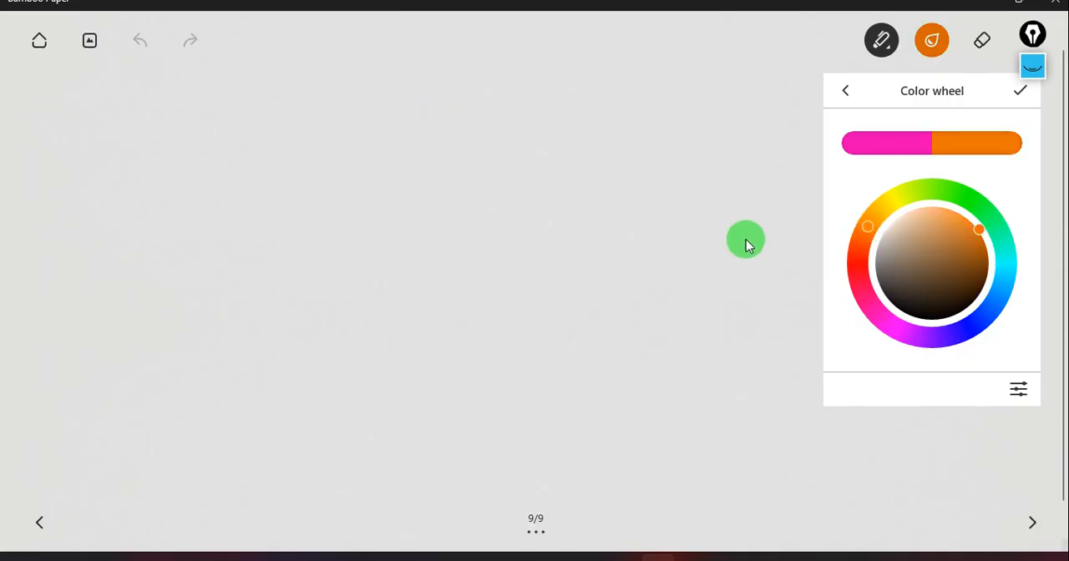
left_click(739, 239)
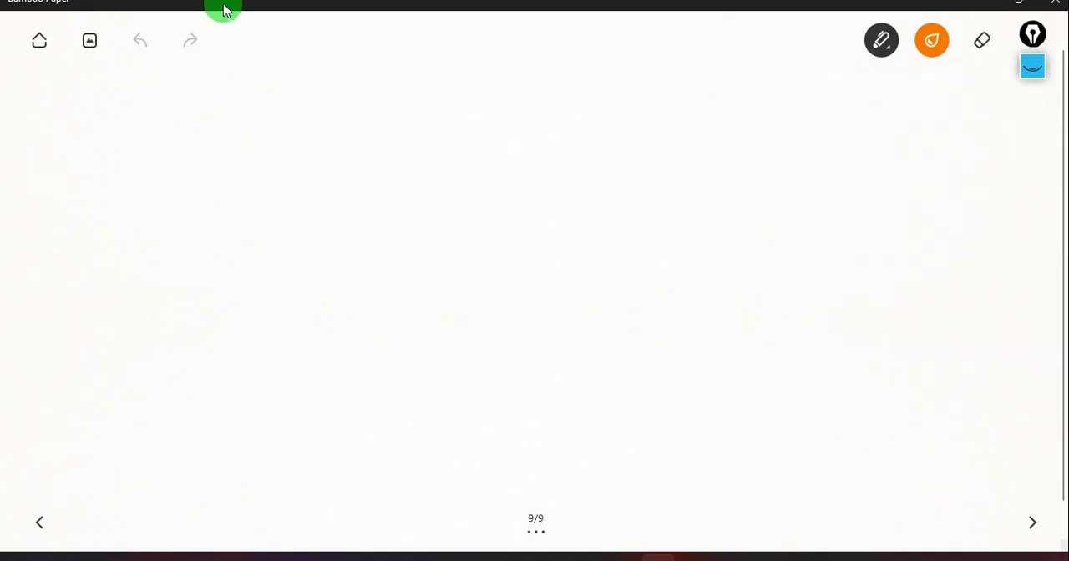
Handwrite the heading "Azure VMSS → Virtual machine Scale set" across the upper part of the blank page.
mouse_move(128, 127)
left_mouse_down()
mouse_move(145, 121)
mouse_move(142, 108)
left_mouse_up()
left_click_drag(144, 106, 155, 119)
left_click_drag(159, 107, 170, 118)
left_click_drag(169, 102, 179, 115)
mouse_move(181, 106)
left_mouse_down()
mouse_move(190, 113)
mouse_move(229, 90)
mouse_move(254, 90)
mouse_move(259, 103)
left_mouse_up()
left_click_drag(273, 86, 270, 105)
mouse_move(292, 86)
left_mouse_down()
mouse_move(280, 104)
mouse_move(337, 84)
left_mouse_up()
mouse_move(324, 93)
left_mouse_down()
mouse_move(338, 91)
mouse_move(337, 101)
mouse_move(368, 72)
mouse_move(377, 100)
left_mouse_up()
left_click_drag(385, 88, 393, 101)
mouse_move(395, 67)
left_mouse_down()
mouse_move(395, 95)
mouse_move(412, 98)
left_mouse_up()
left_click_drag(409, 87, 438, 94)
mouse_move(449, 60)
left_mouse_down()
mouse_move(451, 97)
mouse_move(522, 83)
left_mouse_up()
mouse_move(533, 50)
left_mouse_down()
mouse_move(546, 85)
mouse_move(586, 81)
left_mouse_up()
mouse_move(652, 57)
left_mouse_down()
mouse_move(637, 86)
mouse_move(718, 70)
left_mouse_up()
mouse_move(750, 62)
left_mouse_down()
mouse_move(741, 78)
mouse_move(769, 72)
left_mouse_up()
mouse_move(776, 35)
left_mouse_down()
mouse_move(780, 73)
mouse_move(786, 52)
mouse_move(740, 77)
left_mouse_up()
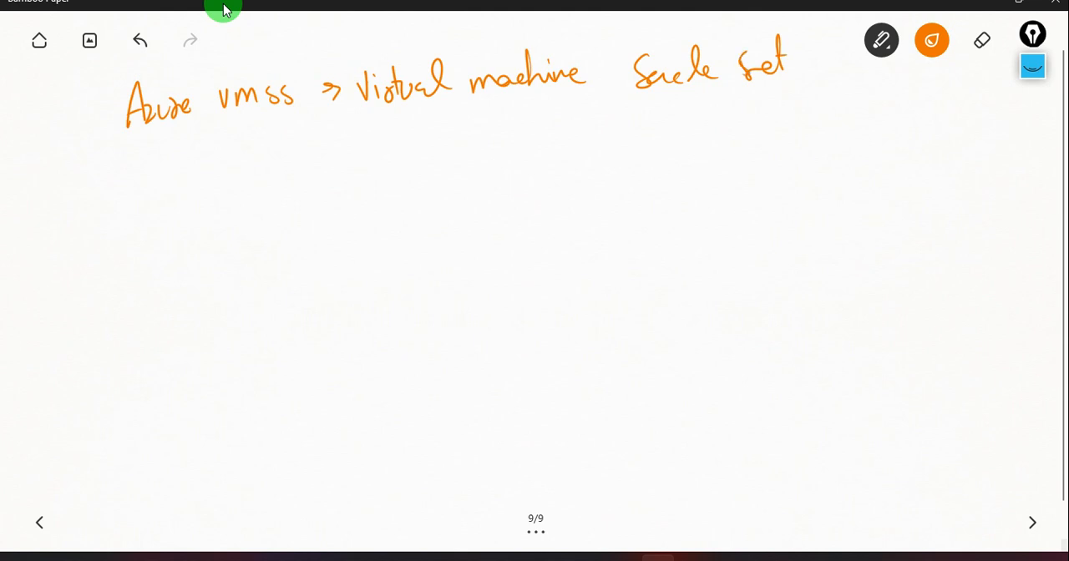
Underline "Virtual", "machine" and "Scale set" in the heading.
left_click_drag(352, 108, 423, 102)
left_click_drag(465, 108, 567, 102)
left_click_drag(643, 98, 785, 95)
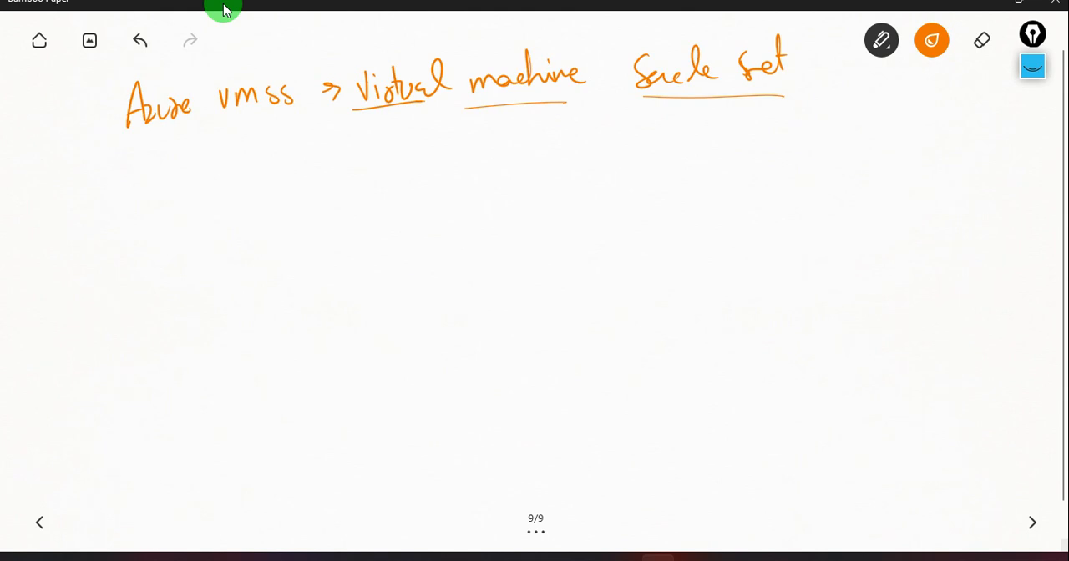
Write the two column titles "VM" and "VMSS" side by side below the heading.
mouse_move(222, 162)
left_mouse_down()
mouse_move(226, 175)
mouse_move(242, 160)
left_mouse_up()
mouse_move(244, 165)
left_mouse_down()
mouse_move(245, 189)
mouse_move(267, 185)
left_mouse_up()
left_click_drag(608, 160, 653, 182)
left_click_drag(671, 160, 654, 182)
left_click_drag(689, 157, 675, 182)
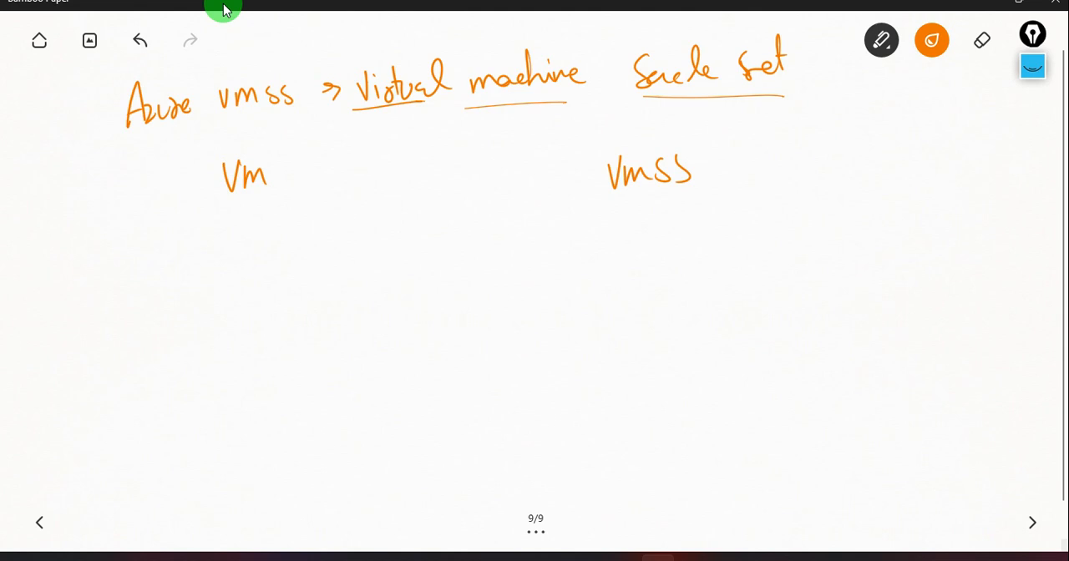
Draw a small computer monitor below the "VM" title and write "16 Gb" beside it.
mouse_move(125, 227)
left_mouse_down()
mouse_move(127, 282)
mouse_move(196, 276)
mouse_move(125, 284)
mouse_move(169, 297)
left_mouse_up()
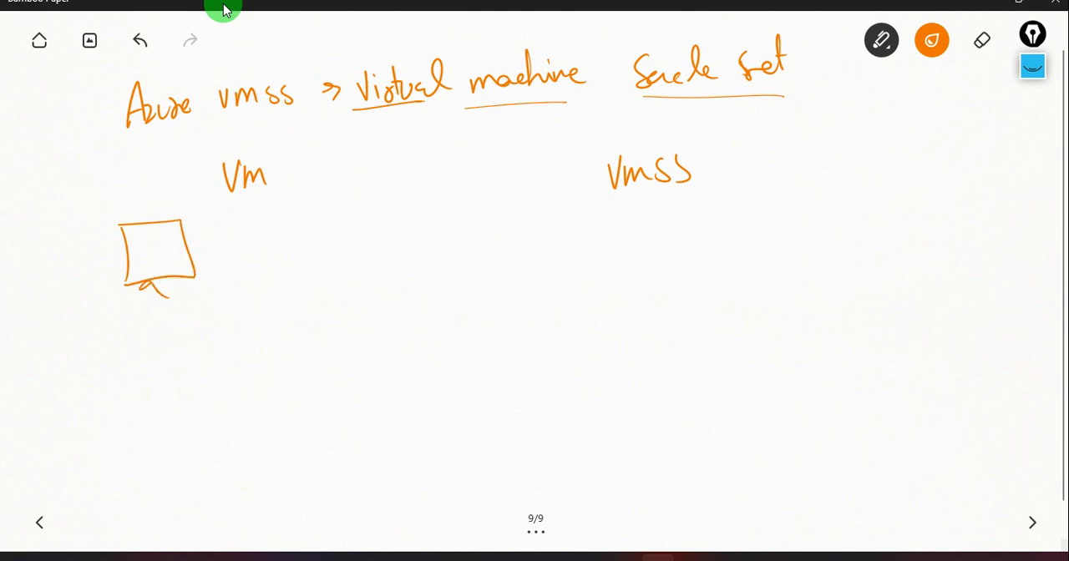
left_click_drag(229, 219, 231, 244)
left_click_drag(243, 217, 244, 236)
mouse_move(269, 218)
left_mouse_down()
mouse_move(264, 237)
mouse_move(294, 230)
left_mouse_up()
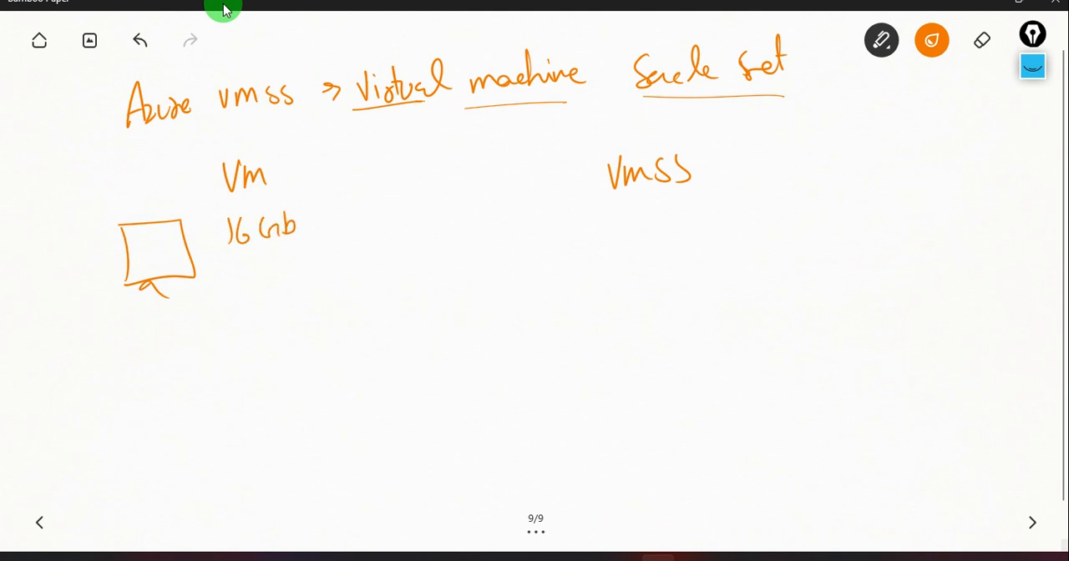
Complete the VM specs with "Ram" after "16 Gb" and "8 core CPU" beneath, underlining "Ram", "core" and "CPU".
mouse_move(245, 261)
left_mouse_down()
mouse_move(238, 282)
mouse_move(244, 262)
left_mouse_up()
mouse_move(266, 266)
left_mouse_down()
mouse_move(262, 280)
mouse_move(294, 269)
left_mouse_up()
mouse_move(297, 256)
left_mouse_down()
mouse_move(304, 274)
mouse_move(329, 271)
left_mouse_up()
mouse_move(327, 247)
left_mouse_down()
mouse_move(331, 261)
mouse_move(354, 243)
mouse_move(371, 262)
left_mouse_up()
mouse_move(320, 211)
left_mouse_down()
mouse_move(321, 225)
mouse_move(329, 214)
left_mouse_up()
left_click_drag(334, 214, 348, 224)
left_click_drag(349, 223, 374, 209)
left_click_drag(321, 228, 380, 219)
left_click_drag(324, 276, 368, 268)
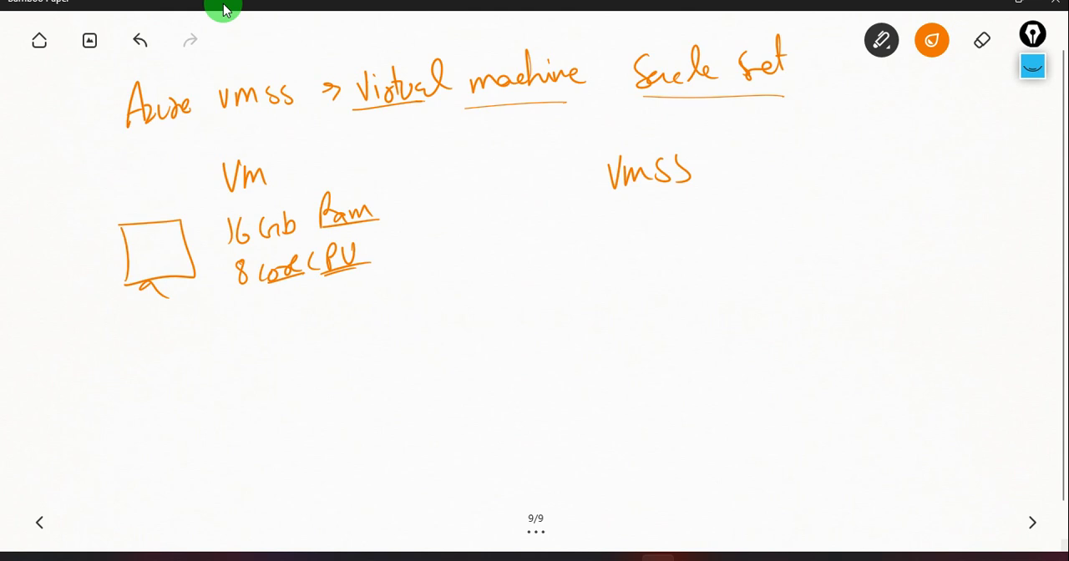
Draw a wide computer monitor with a stand below the "VMSS" title.
left_click_drag(657, 219, 646, 278)
mouse_move(653, 217)
left_mouse_down()
mouse_move(815, 184)
mouse_move(823, 262)
left_mouse_up()
left_click_drag(647, 277, 822, 251)
left_click_drag(750, 269, 770, 279)
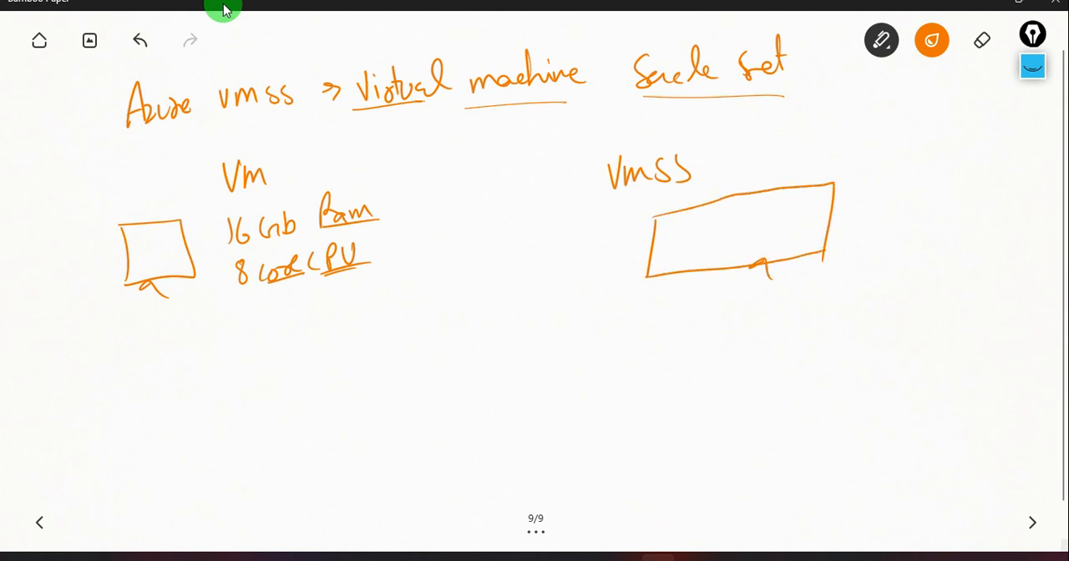
Draw four black arrows pointing at the VM monitor and add short black strokes above the "16 Gb" and "8 core" specs.
left_click(932, 40)
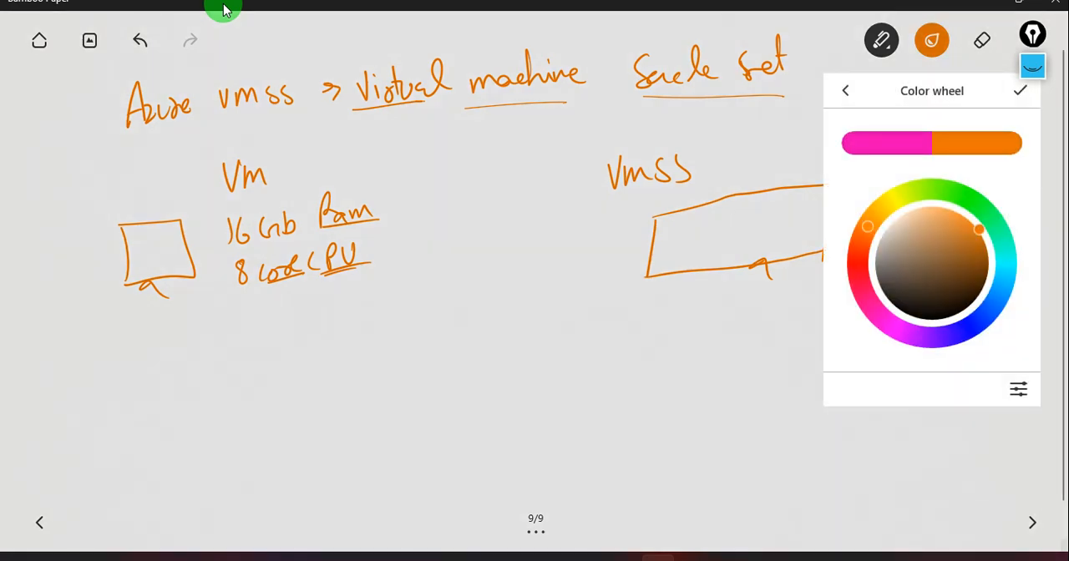
left_click(890, 303)
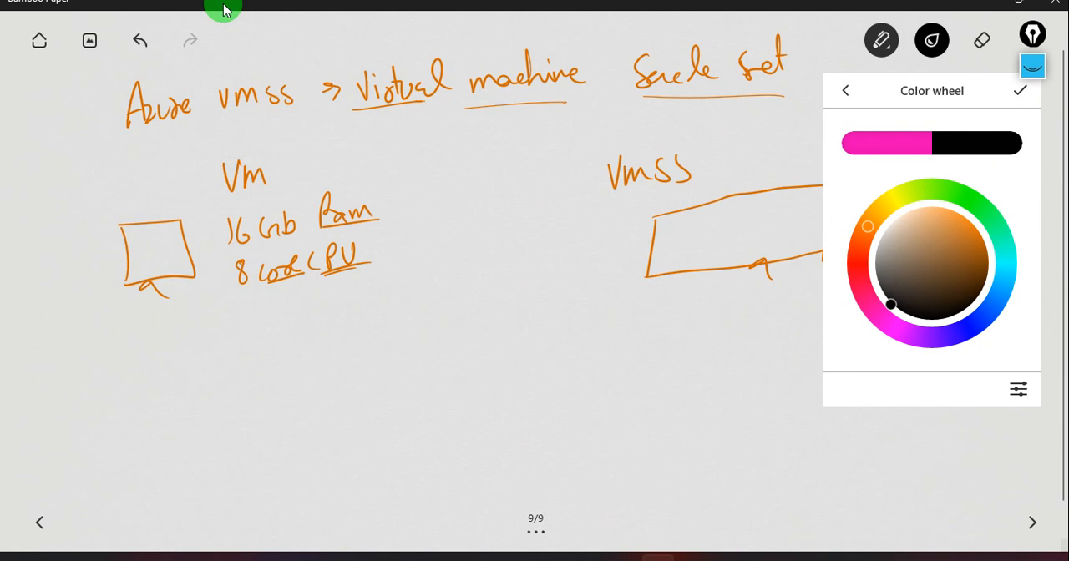
mouse_move(22, 154)
left_mouse_down()
mouse_move(77, 190)
mouse_move(75, 220)
left_mouse_up()
mouse_move(26, 245)
left_mouse_down()
mouse_move(65, 248)
mouse_move(61, 269)
left_mouse_up()
left_click_drag(29, 286, 64, 299)
mouse_move(30, 345)
left_mouse_down()
mouse_move(83, 314)
mouse_move(88, 338)
left_mouse_up()
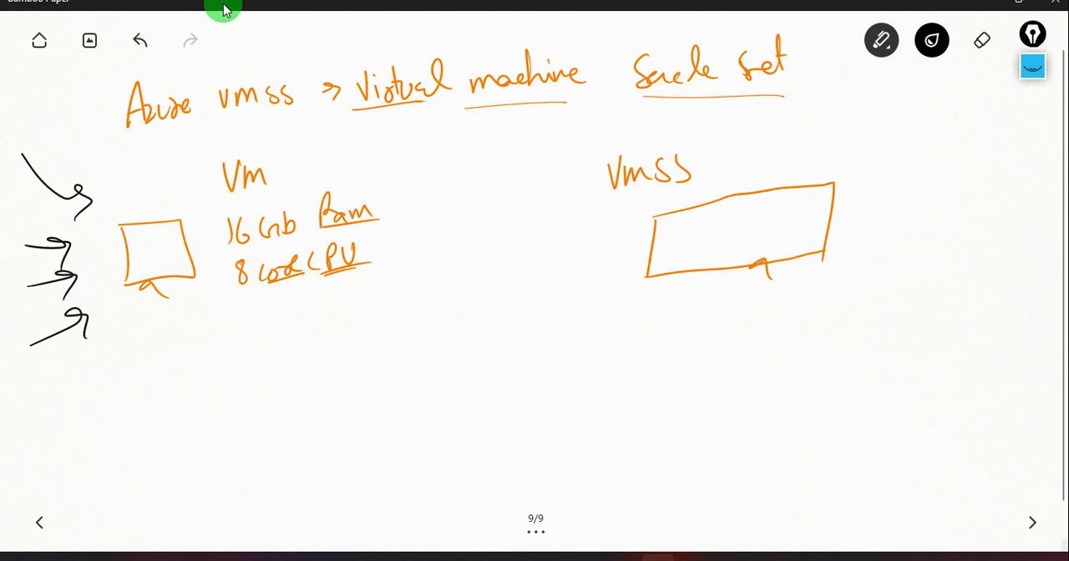
left_click_drag(275, 199, 310, 193)
left_click_drag(264, 258, 282, 254)
Write "App – slow" with "slow" underlined below the VM monitor, and "User →" with an unhappy face beneath it.
left_click_drag(130, 392, 167, 361)
left_click_drag(171, 370, 199, 373)
mouse_move(213, 335)
left_mouse_down()
mouse_move(216, 365)
mouse_move(225, 346)
left_mouse_up()
mouse_move(236, 342)
left_mouse_down()
mouse_move(243, 354)
mouse_move(255, 337)
left_mouse_up()
left_click_drag(211, 379, 271, 359)
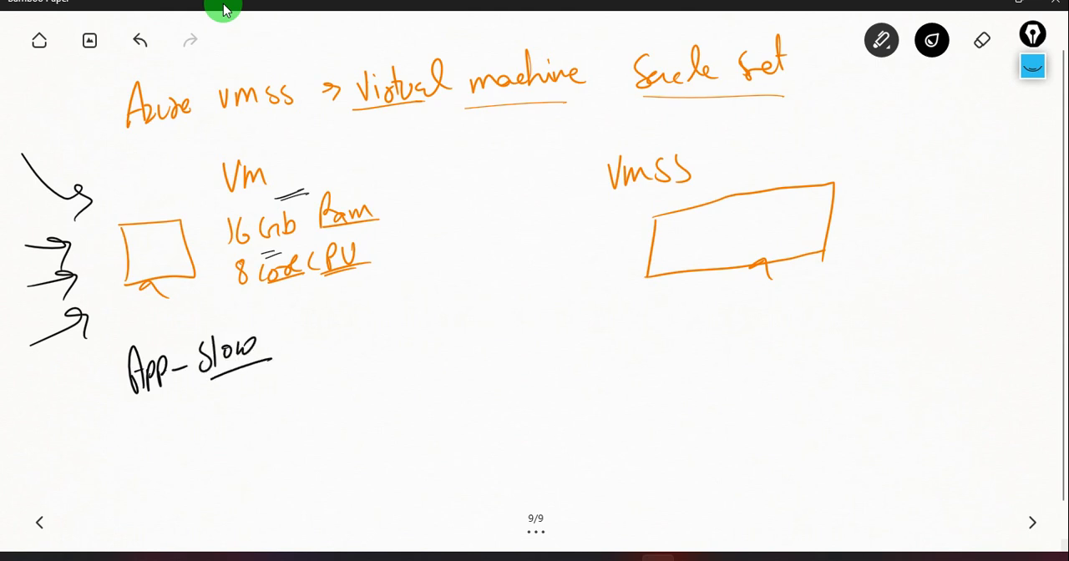
mouse_move(89, 426)
left_mouse_down()
mouse_move(109, 446)
mouse_move(129, 442)
mouse_move(140, 422)
mouse_move(167, 436)
left_mouse_up()
mouse_move(208, 404)
left_mouse_down()
mouse_move(207, 438)
mouse_move(210, 402)
mouse_move(212, 423)
mouse_move(216, 411)
left_mouse_up()
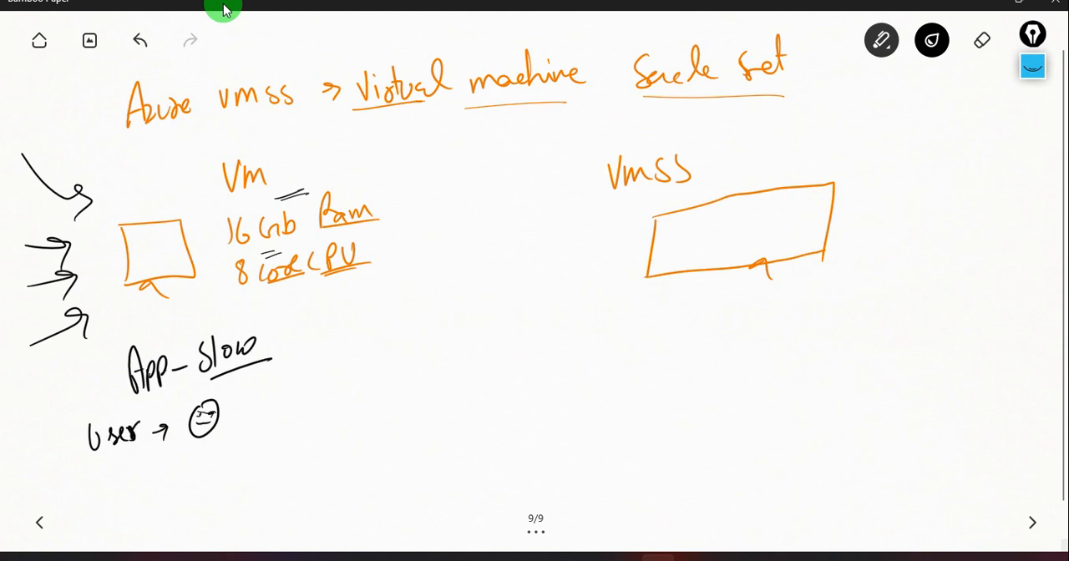
Draw a tall second machine with wavy text lines beside the VM specs and a curved arrow to it from the VM monitor.
mouse_move(401, 201)
left_mouse_down()
mouse_move(404, 279)
mouse_move(443, 195)
mouse_move(404, 279)
mouse_move(416, 290)
mouse_move(404, 297)
left_mouse_up()
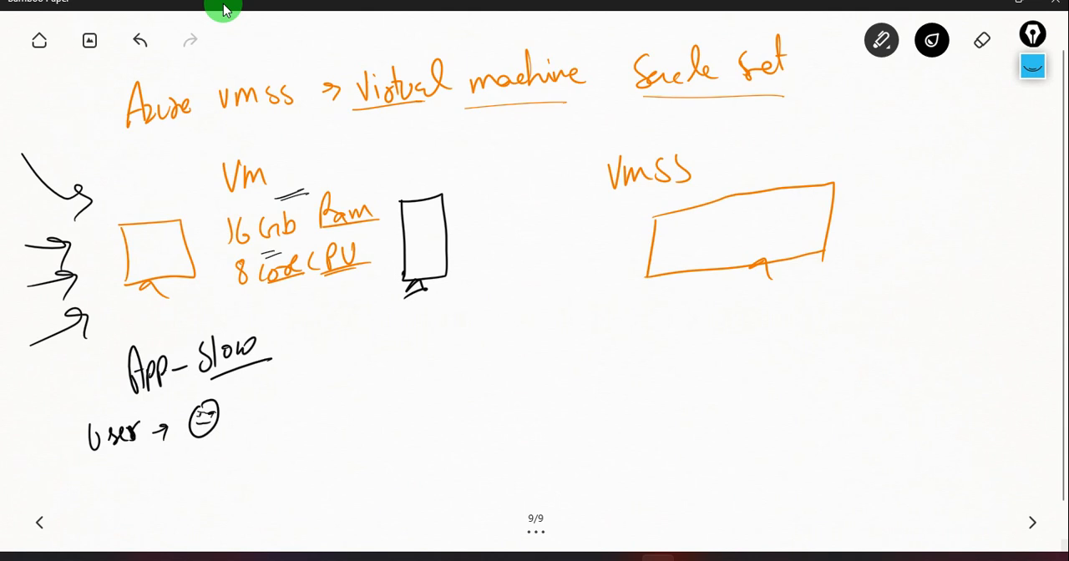
mouse_move(408, 217)
left_mouse_down()
mouse_move(430, 212)
mouse_move(439, 259)
left_mouse_up()
mouse_move(169, 244)
left_mouse_down()
mouse_move(396, 182)
mouse_move(386, 215)
left_mouse_up()
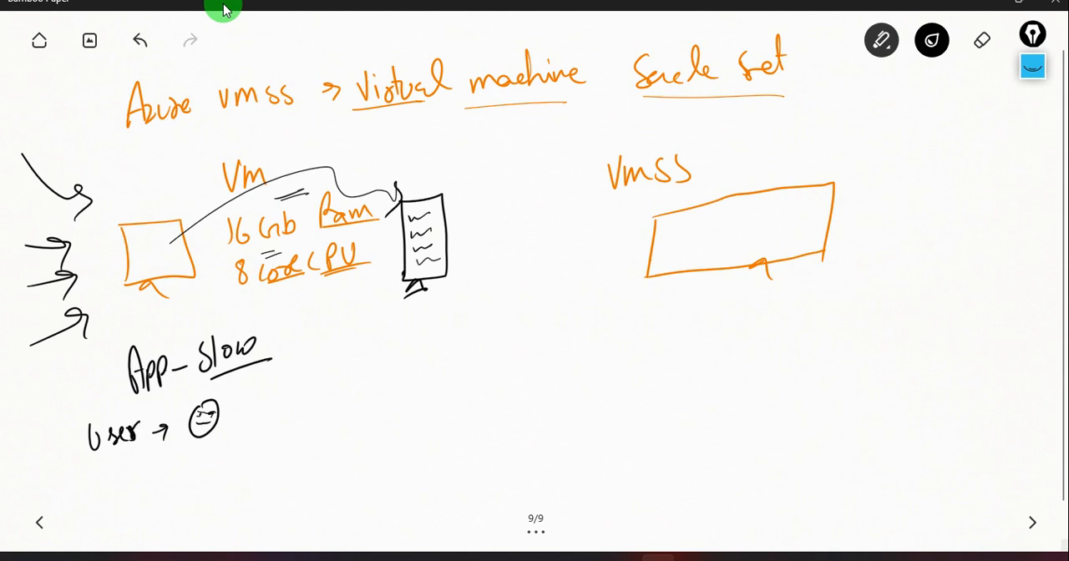
Mark the second machine with strokes, a tick and a small cross, and draw a downward arrow below it.
mouse_move(419, 179)
left_mouse_down()
mouse_move(431, 167)
mouse_move(441, 179)
left_mouse_up()
left_click_drag(377, 307, 376, 366)
left_click_drag(450, 191, 480, 173)
left_click_drag(450, 244, 465, 212)
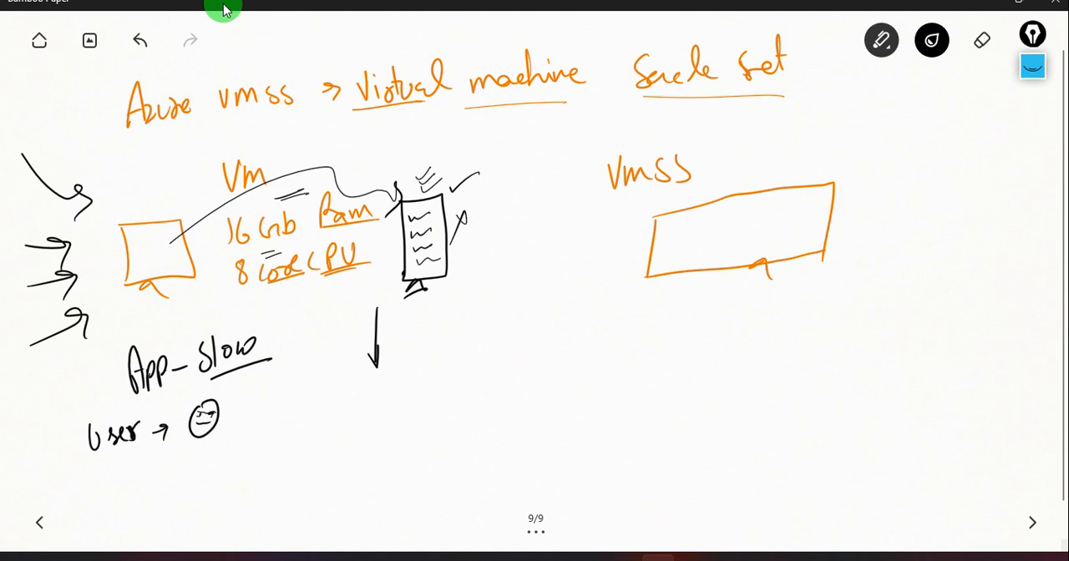
Add another downward arrow and a black rectangle below the arrows, filled with three short ticked lines.
left_click_drag(313, 305, 321, 335)
left_click_drag(298, 387, 461, 376)
mouse_move(297, 387)
left_mouse_down()
mouse_move(297, 421)
mouse_move(337, 464)
mouse_move(439, 444)
left_mouse_up()
mouse_move(458, 376)
left_mouse_down()
mouse_move(451, 437)
mouse_move(428, 441)
left_mouse_up()
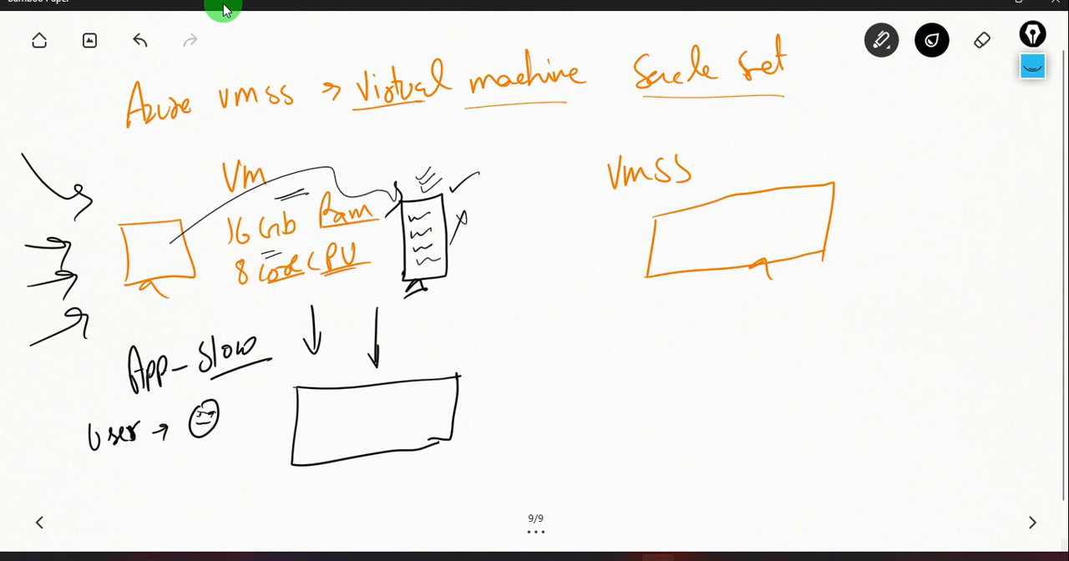
left_click_drag(318, 394, 321, 451)
left_click_drag(350, 404, 362, 394)
mouse_move(333, 427)
left_mouse_down()
mouse_move(367, 418)
mouse_move(351, 450)
mouse_move(375, 432)
left_mouse_up()
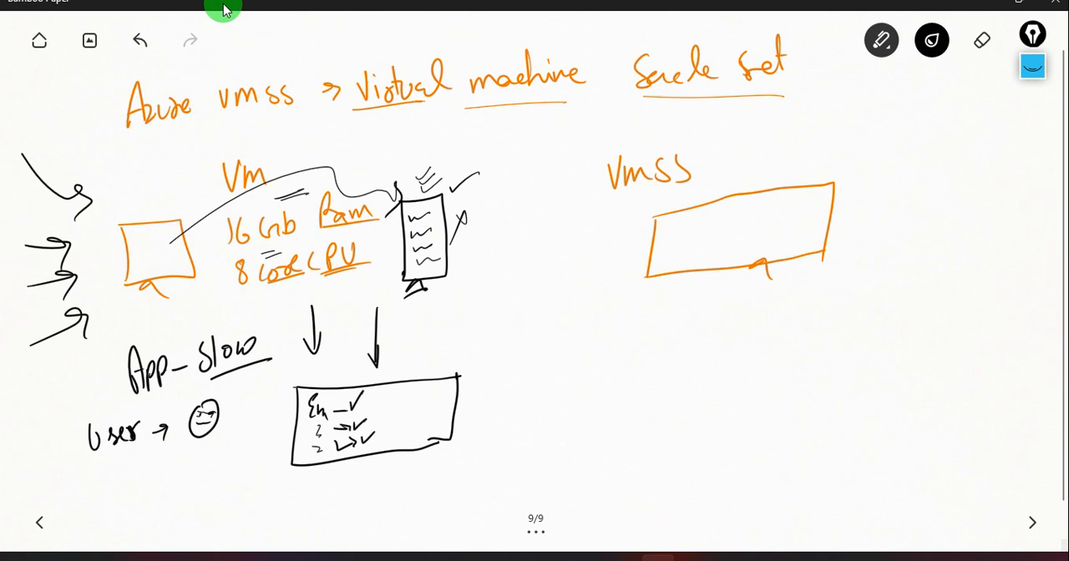
Draw a horizontal arrow from the VM side towards the VMSS side and write an underlined "Azure" before "VMSS".
left_click_drag(442, 314, 549, 307)
mouse_move(526, 298)
left_mouse_down()
mouse_move(550, 307)
mouse_move(529, 326)
left_mouse_up()
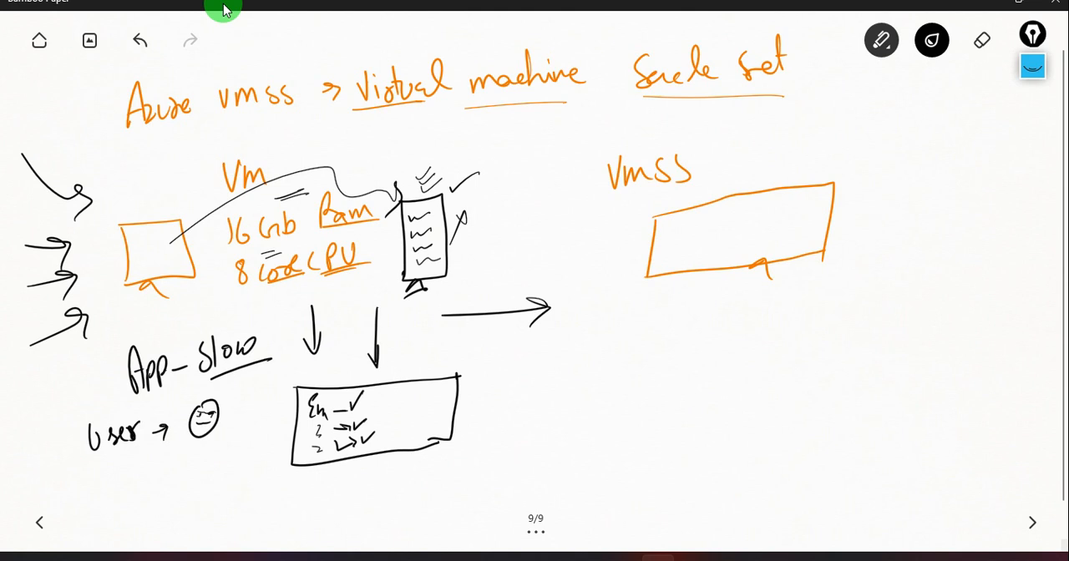
mouse_move(520, 164)
left_mouse_down()
mouse_move(516, 215)
mouse_move(531, 203)
left_mouse_up()
left_click_drag(517, 192, 531, 187)
mouse_move(533, 185)
left_mouse_down()
mouse_move(549, 199)
mouse_move(575, 194)
left_mouse_up()
mouse_move(575, 194)
left_mouse_down()
mouse_move(591, 172)
mouse_move(595, 189)
left_mouse_up()
left_click_drag(544, 204, 597, 196)
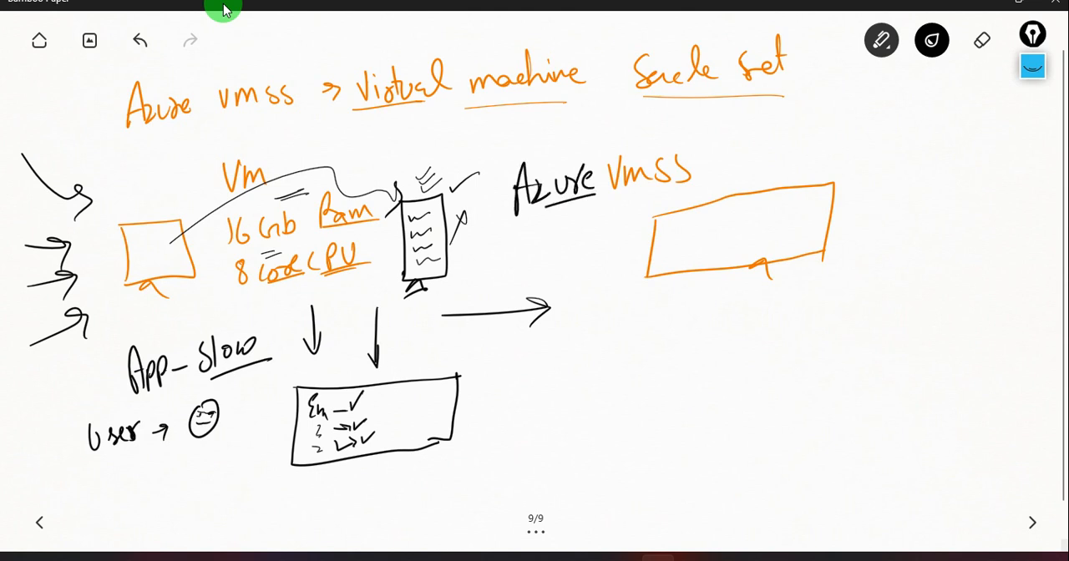
Set the pen colour to light green and underline the "VMSS" title.
left_click(932, 40)
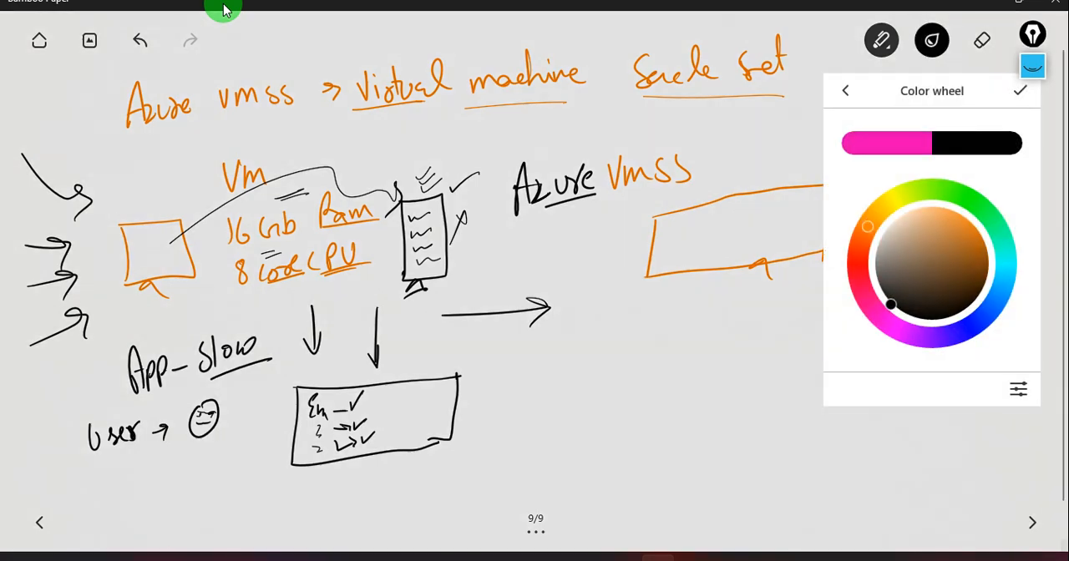
left_click(966, 217)
left_click_drag(968, 219, 952, 209)
left_click(973, 202)
left_click(1020, 90)
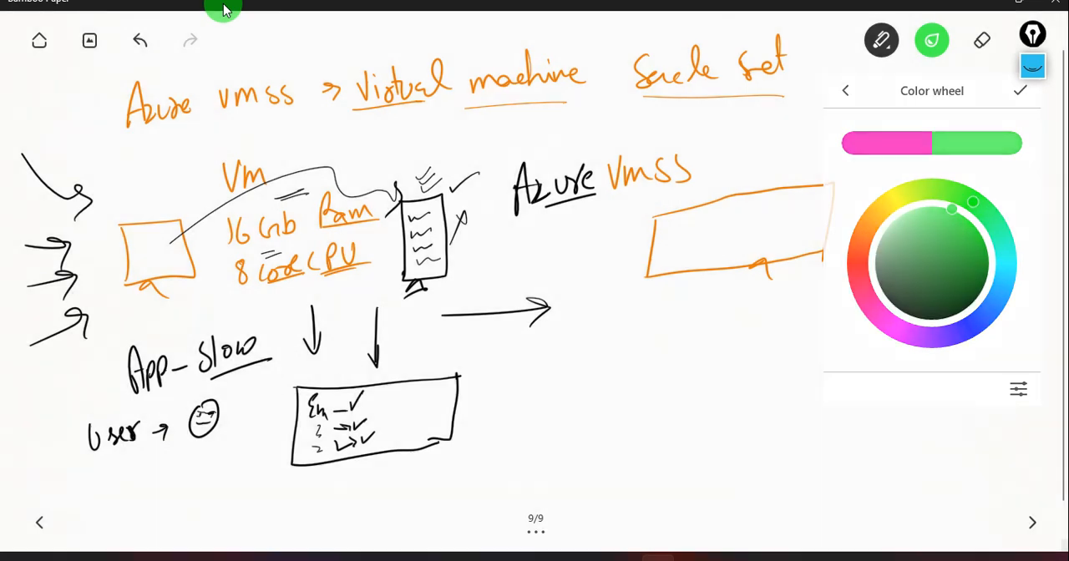
left_click_drag(629, 196, 701, 185)
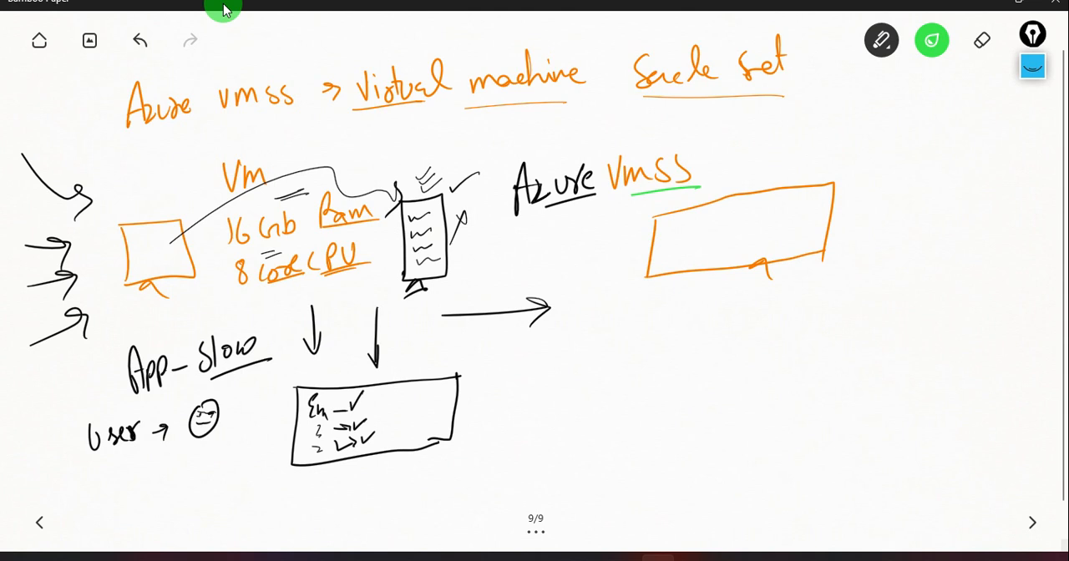
Write an underlined "multiple" with a tick mark beside the VMSS monitor.
left_click_drag(844, 199, 869, 190)
left_click_drag(850, 237, 885, 232)
mouse_move(892, 194)
left_mouse_down()
mouse_move(893, 232)
mouse_move(903, 227)
left_mouse_up()
mouse_move(900, 214)
left_mouse_down()
mouse_move(915, 210)
mouse_move(932, 232)
mouse_move(934, 219)
left_mouse_up()
mouse_move(942, 216)
left_mouse_down()
mouse_move(959, 184)
mouse_move(969, 197)
left_mouse_up()
left_click_drag(857, 244, 973, 236)
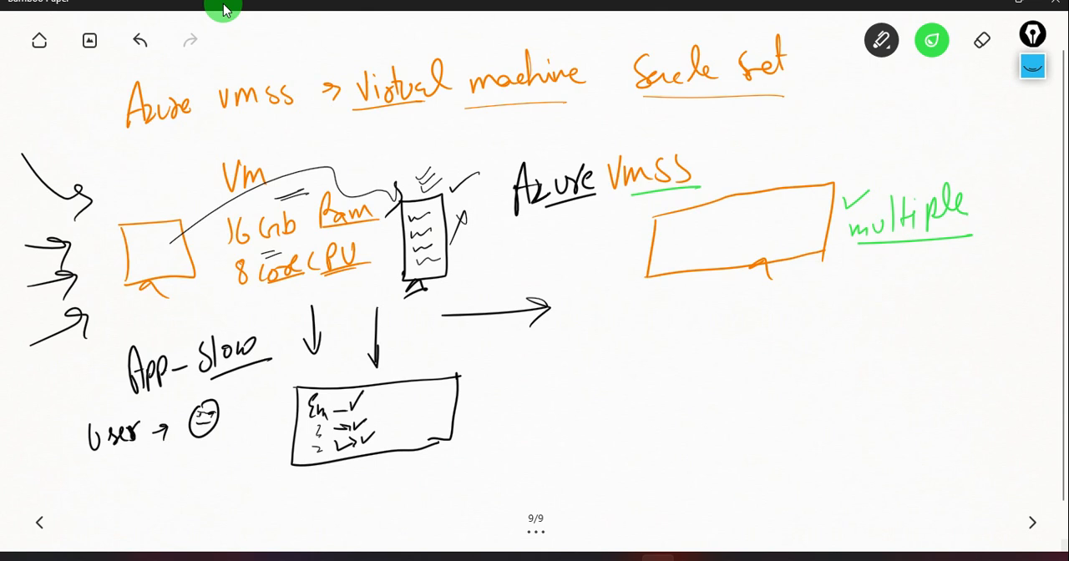
Draw a green face above "multiple" and write "→ machi-com" below it with "com" underlined.
left_click_drag(875, 97, 869, 116)
left_click_drag(873, 113, 887, 127)
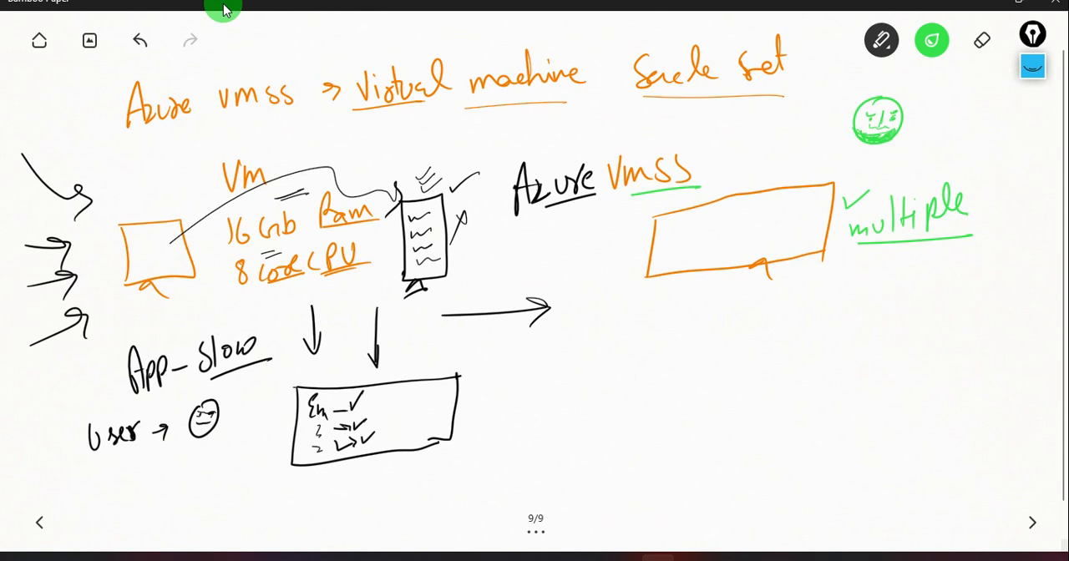
left_click_drag(843, 289, 866, 286)
mouse_move(883, 294)
left_mouse_down()
mouse_move(905, 284)
mouse_move(957, 293)
left_mouse_up()
left_click_drag(960, 285, 992, 286)
mouse_move(1004, 279)
left_mouse_down()
mouse_move(1019, 275)
mouse_move(1025, 295)
left_mouse_up()
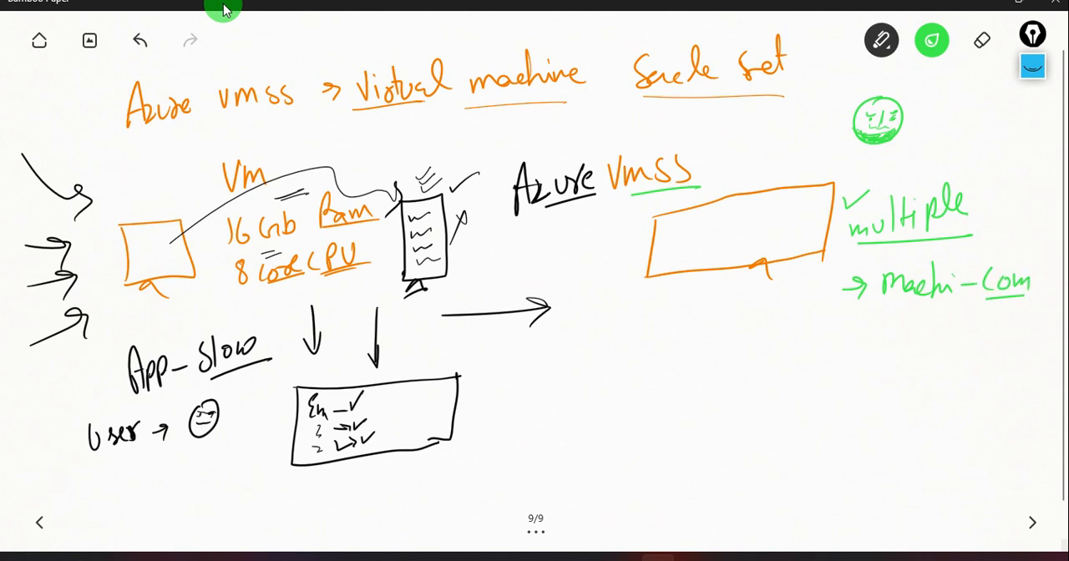
Add tick marks above and below "com" and write an underlined "Cost" near the green face.
mouse_move(1004, 228)
left_mouse_down()
mouse_move(1023, 221)
mouse_move(1027, 244)
left_mouse_up()
left_click_drag(997, 309, 1007, 328)
mouse_move(982, 318)
left_mouse_down()
mouse_move(1012, 335)
mouse_move(986, 341)
left_mouse_up()
mouse_move(965, 125)
left_mouse_down()
mouse_move(954, 149)
mouse_move(976, 149)
left_mouse_up()
mouse_move(987, 132)
left_mouse_down()
mouse_move(972, 150)
mouse_move(997, 154)
left_mouse_up()
mouse_move(1000, 117)
left_mouse_down()
mouse_move(999, 147)
mouse_move(1020, 153)
left_mouse_up()
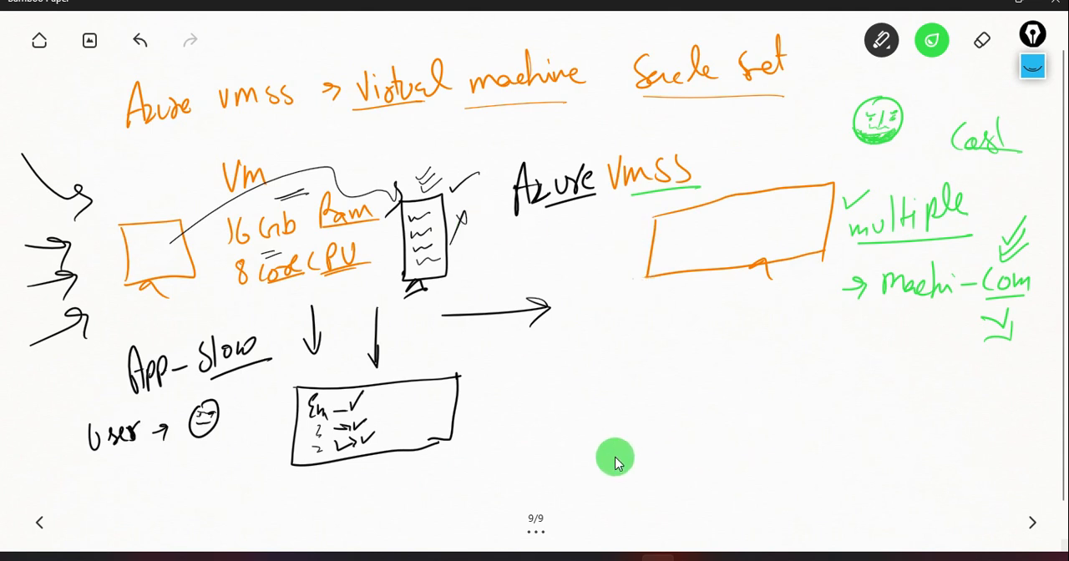
Switch to the Azure portal in Chrome and start creating a virtual machine scale set.
mouse_move(587, 558)
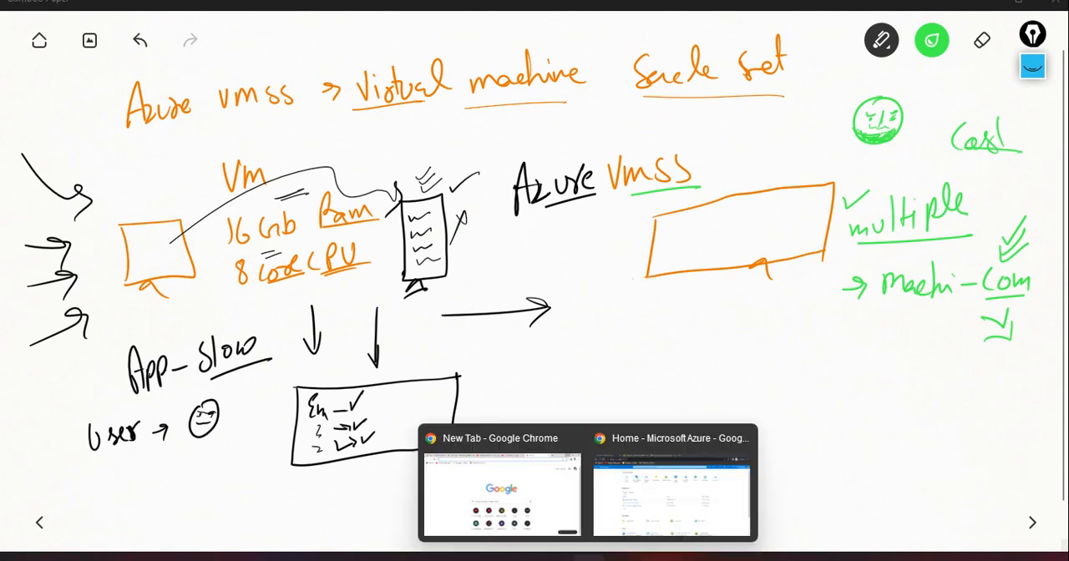
left_click(655, 478)
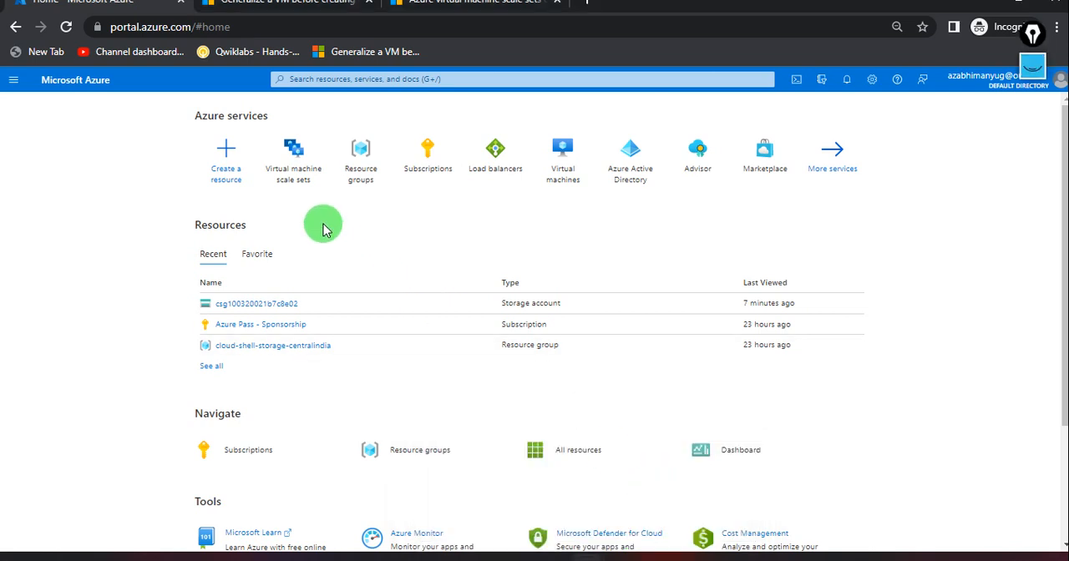
left_click(292, 161)
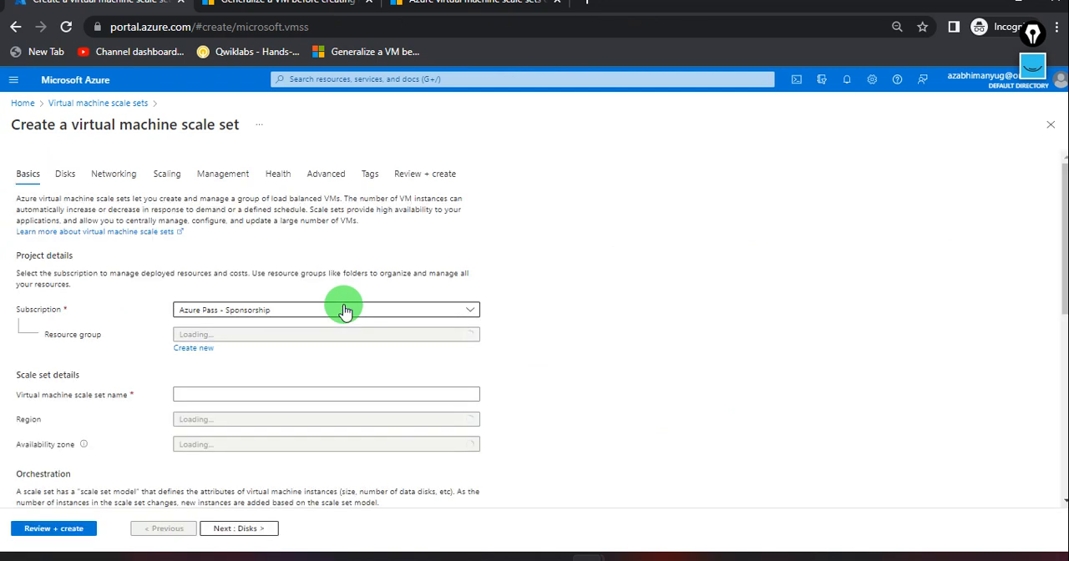
Check the existing resource groups available in the scale set's project details.
scroll(398, 299, "down", 1)
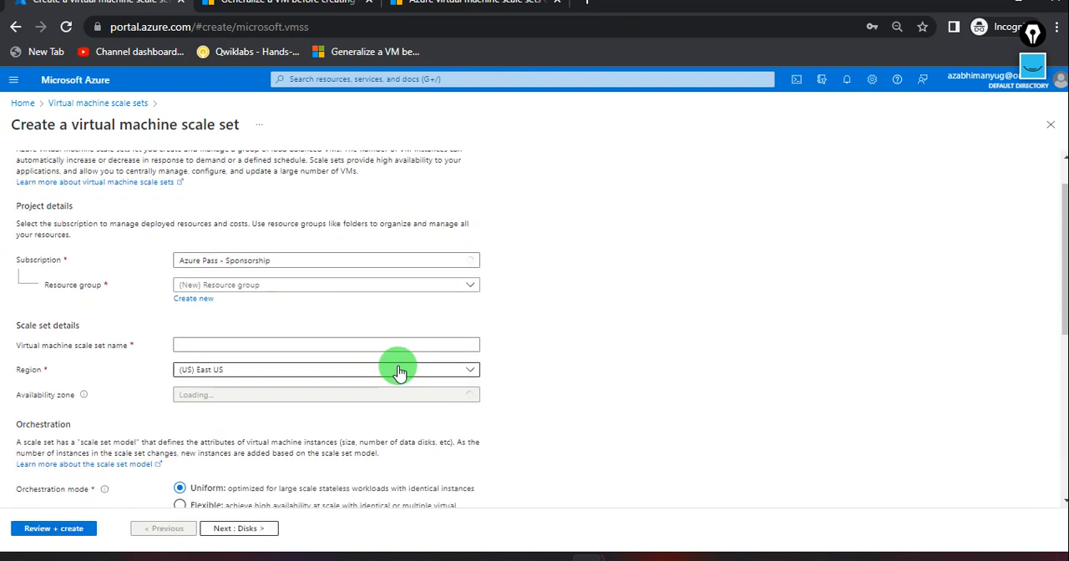
left_click(333, 286)
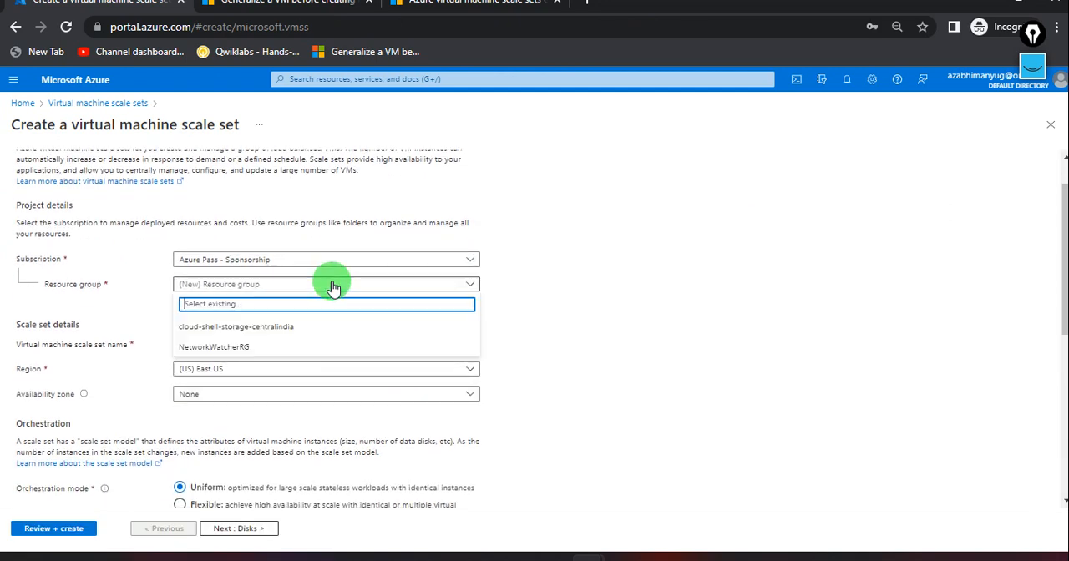
left_click(330, 283)
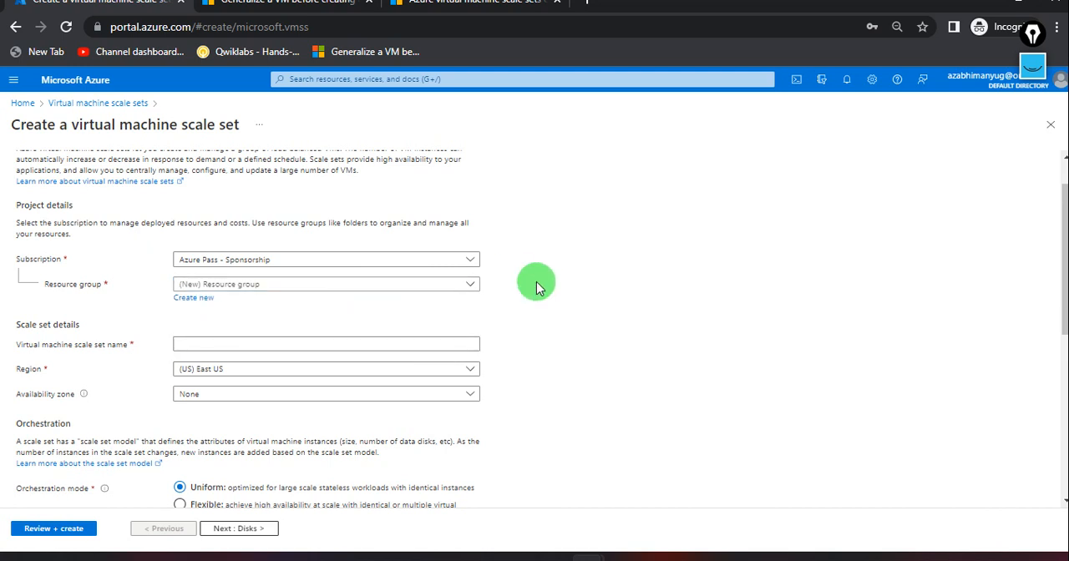
Create a new resource group named normalvmag for the scale set.
left_click(194, 298)
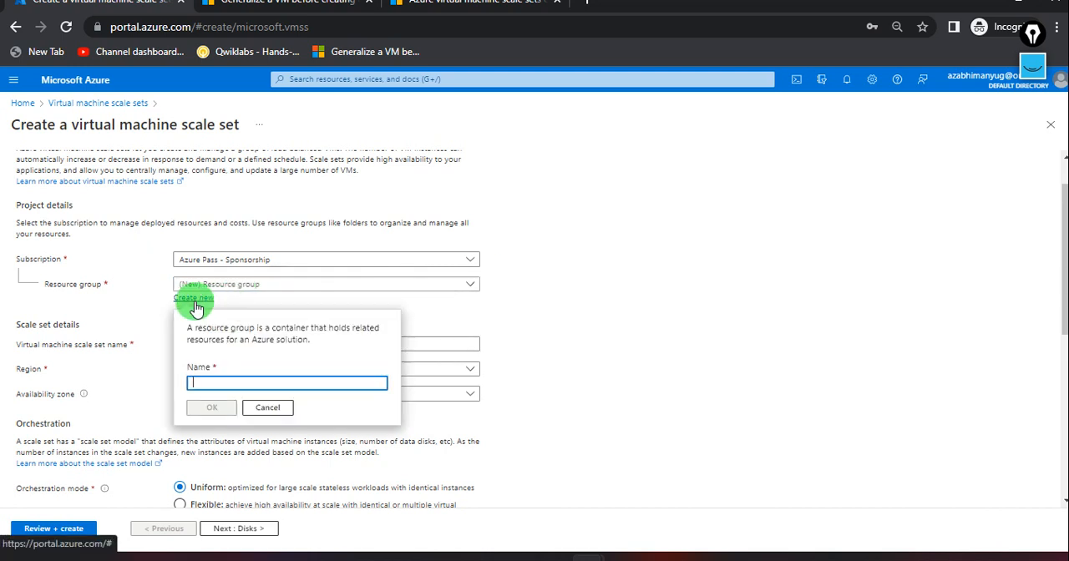
type("normalvmrg")
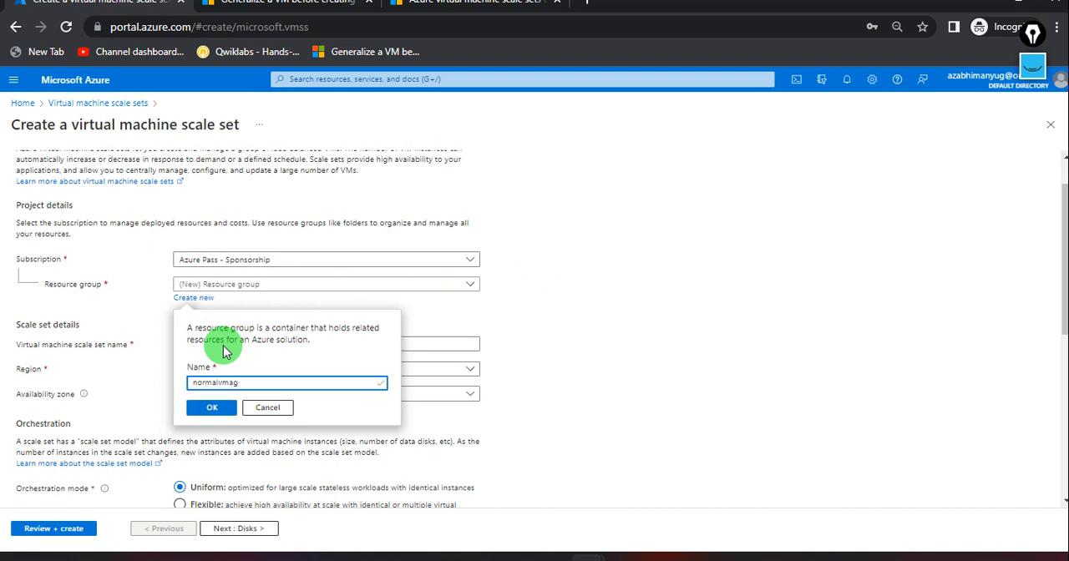
left_click(214, 408)
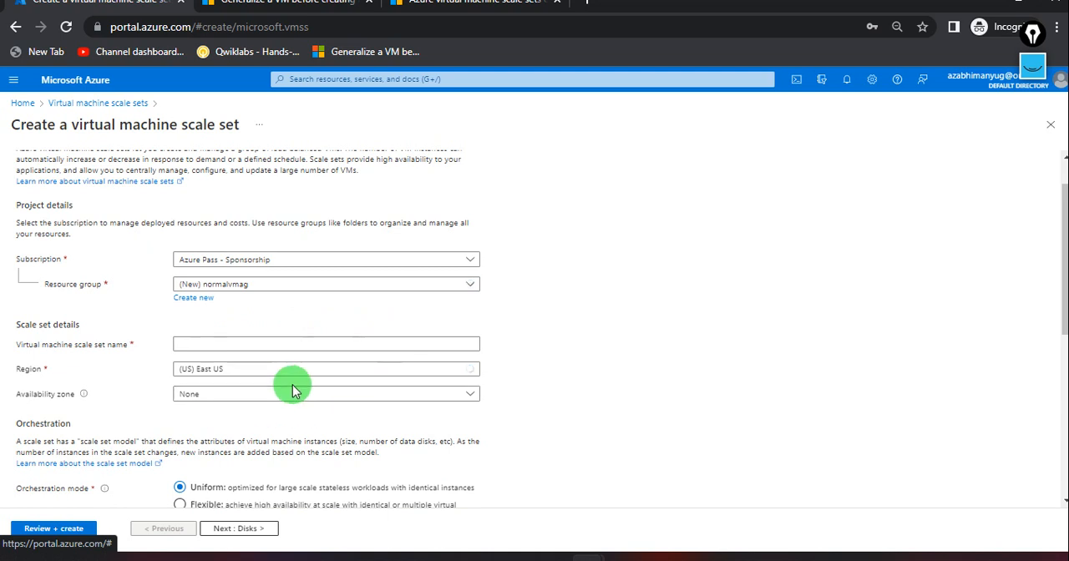
Name the virtual machine scale set aftest01 and keep (US) East US as its region.
scroll(293, 382, "down", 1)
left_click(228, 294)
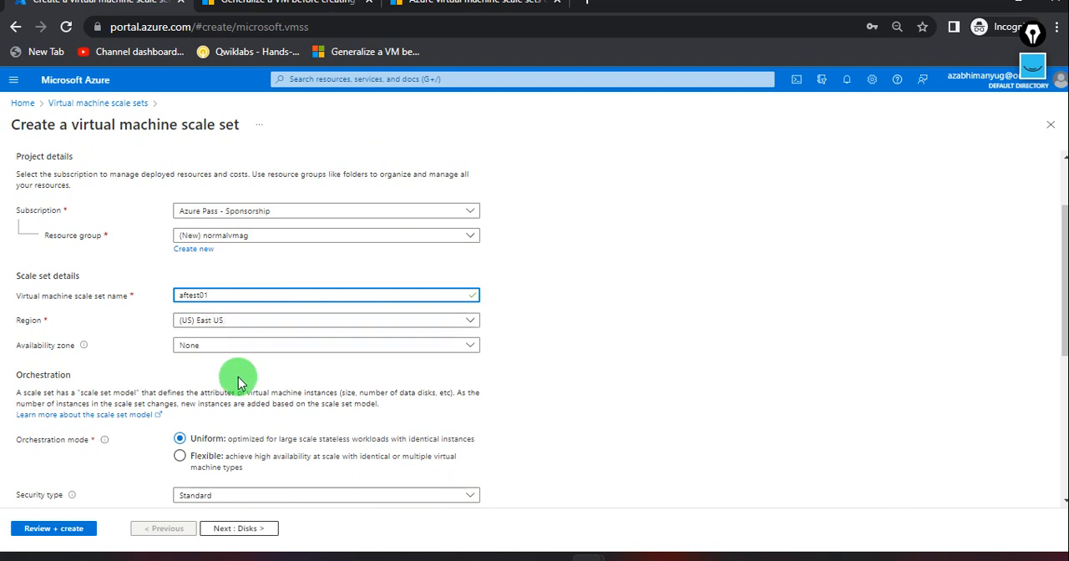
scroll(238, 380, "down", 1)
left_click(279, 252)
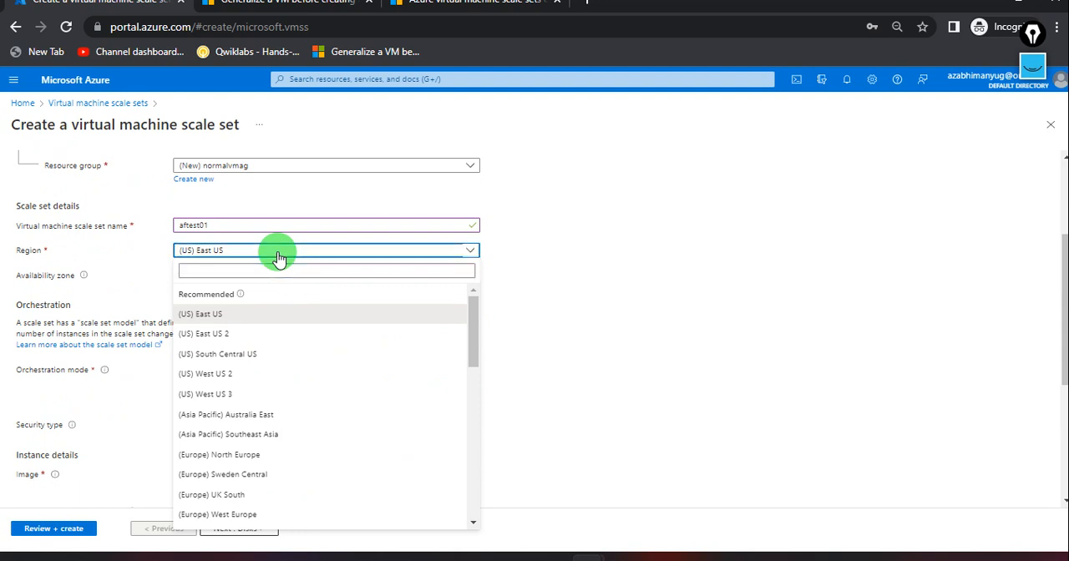
left_click(281, 253)
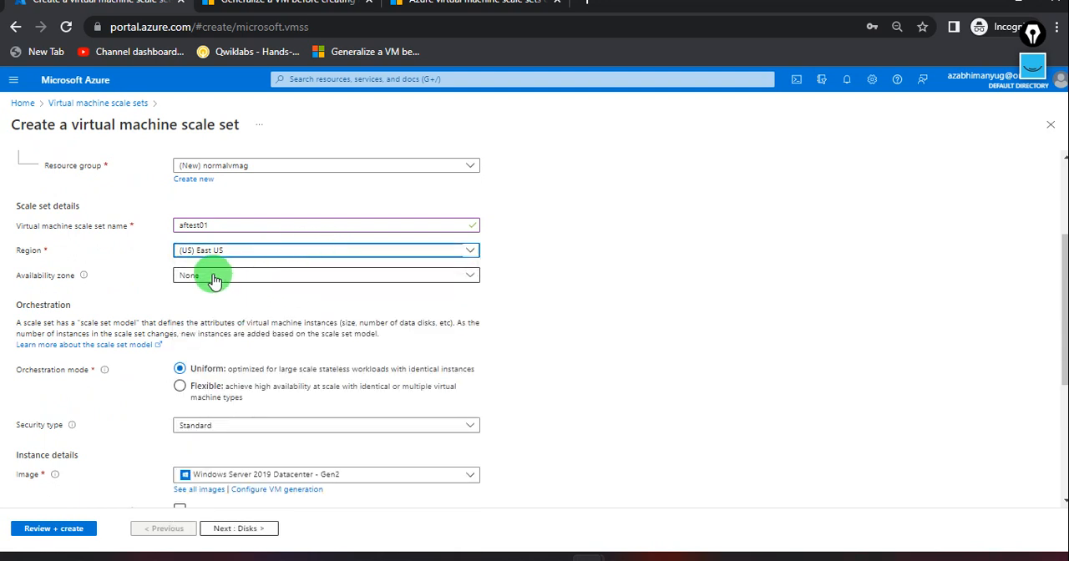
Find "windows server 2022" among the images and choose Windows Server 2022 Datacenter: Azure Edition - Gen2 for the instances.
scroll(254, 349, "down", 1)
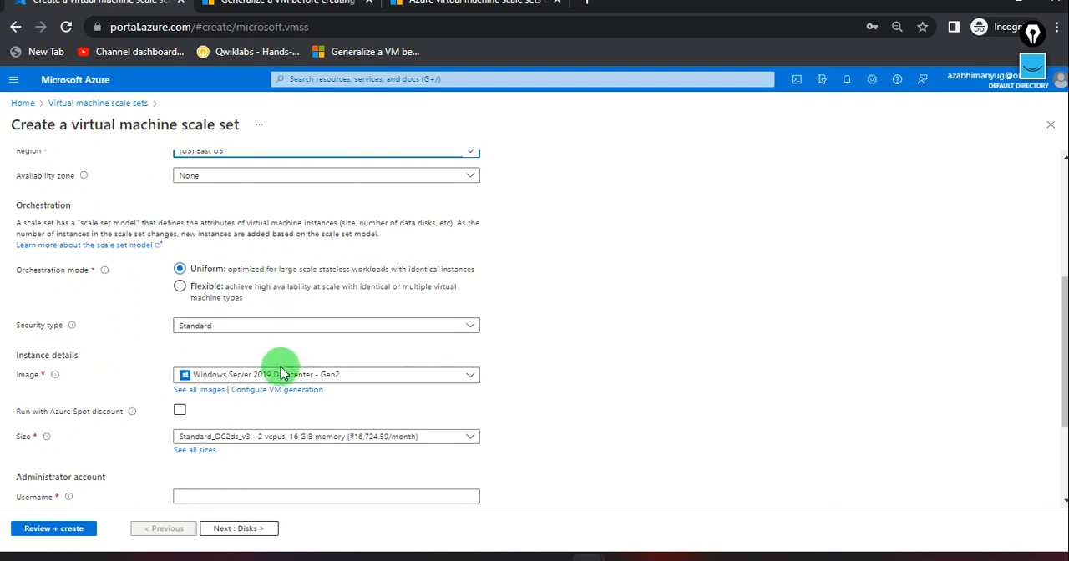
scroll(279, 367, "down", 1)
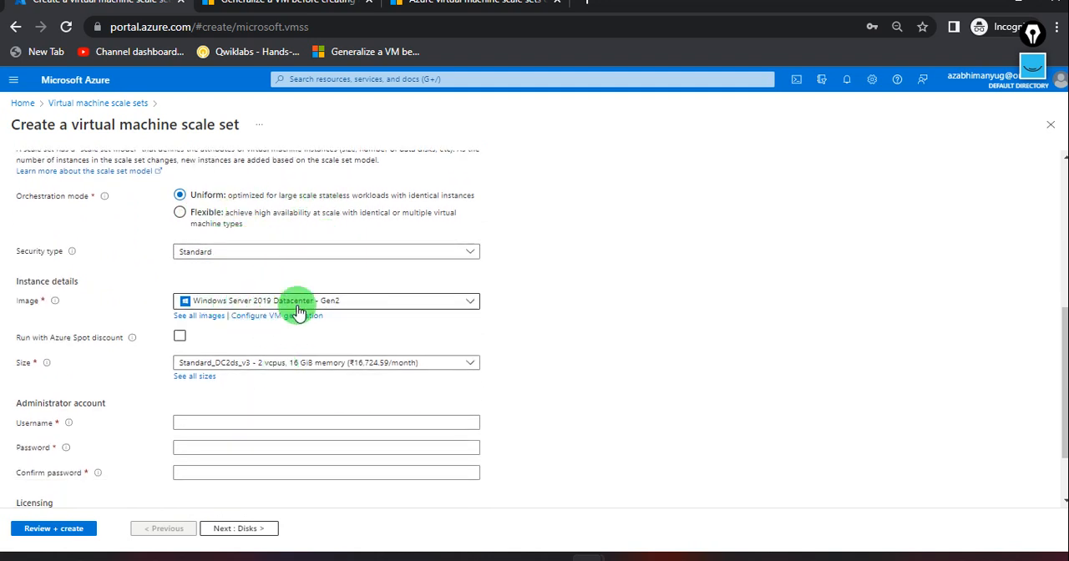
left_click(470, 305)
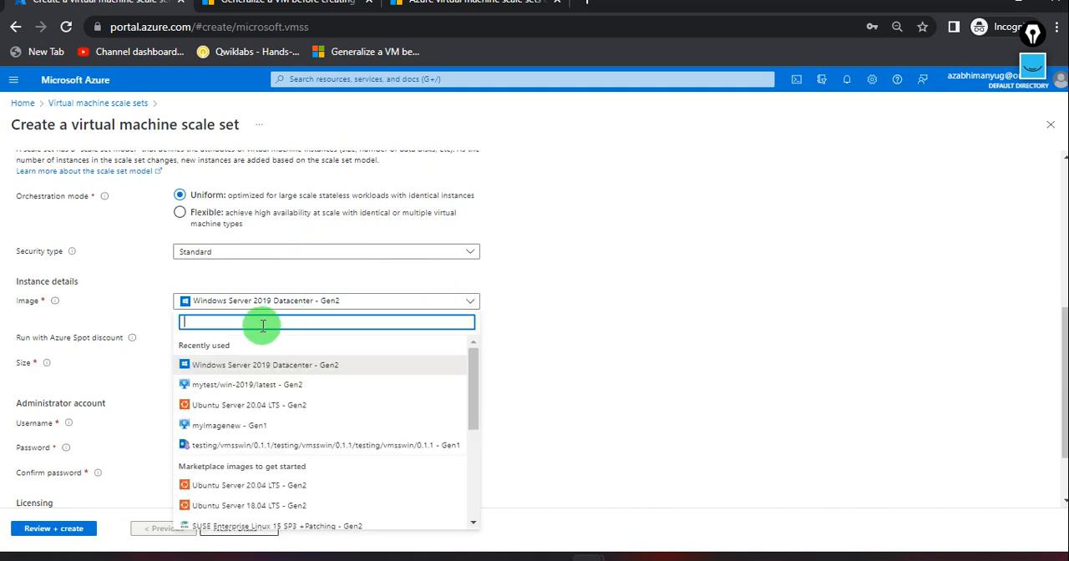
type("windows serv")
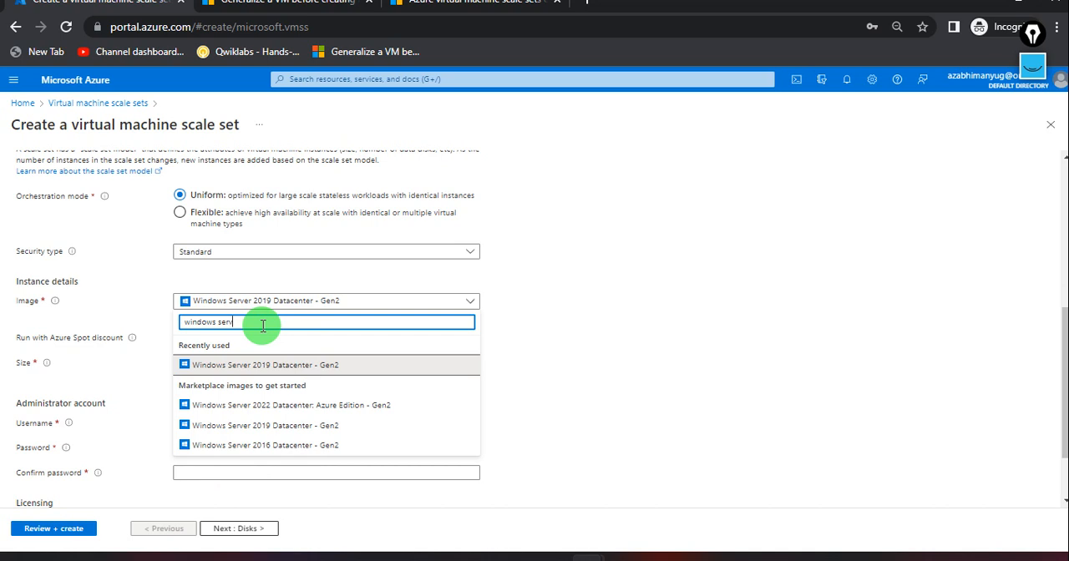
type("er 2022")
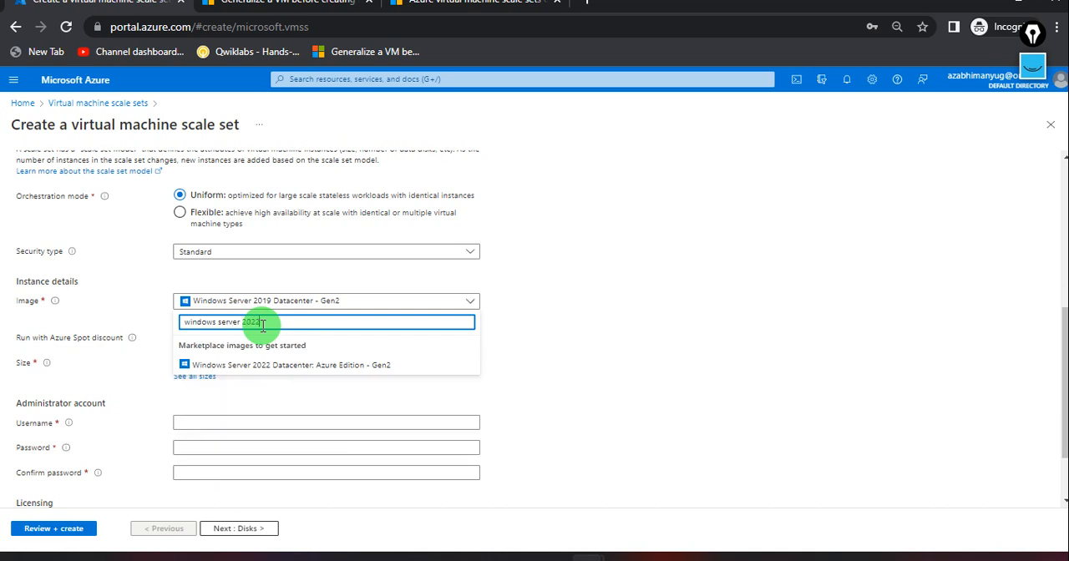
left_click(332, 365)
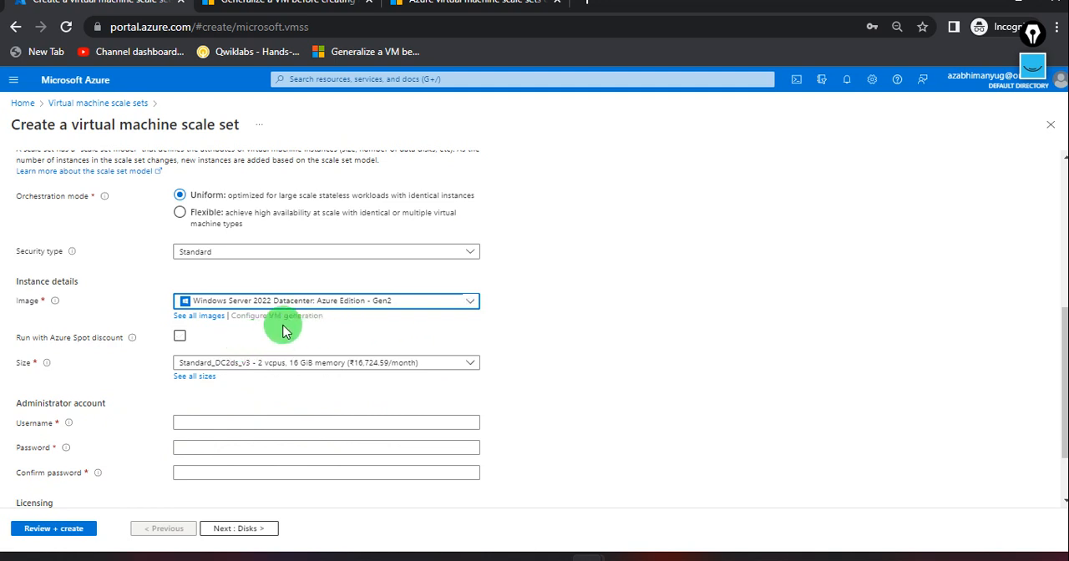
Set the instance size to Standard_B2ms with 2 vcpus and 8 GiB memory.
scroll(333, 413, "down", 1)
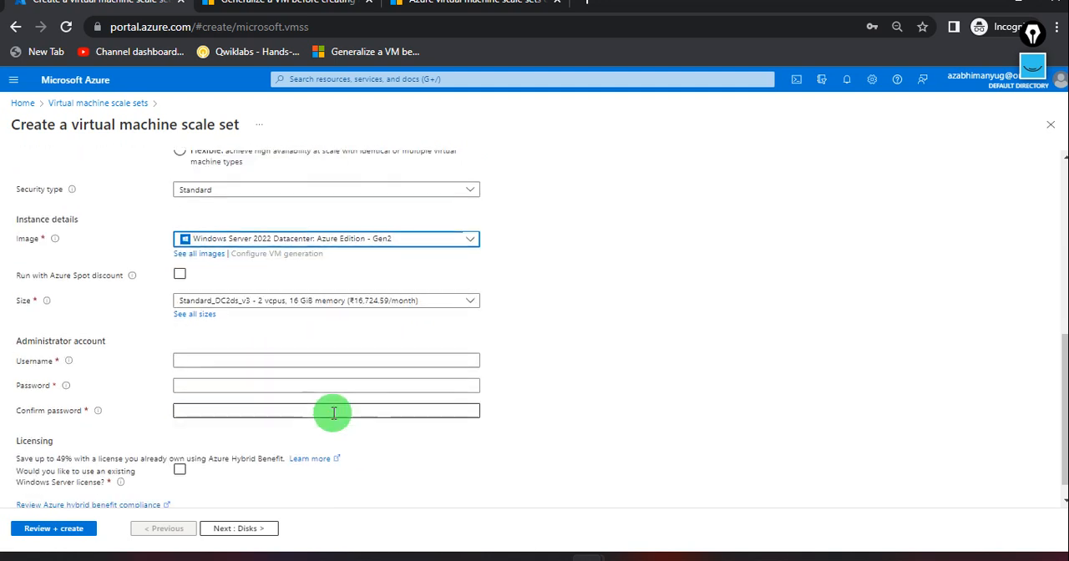
left_click(473, 302)
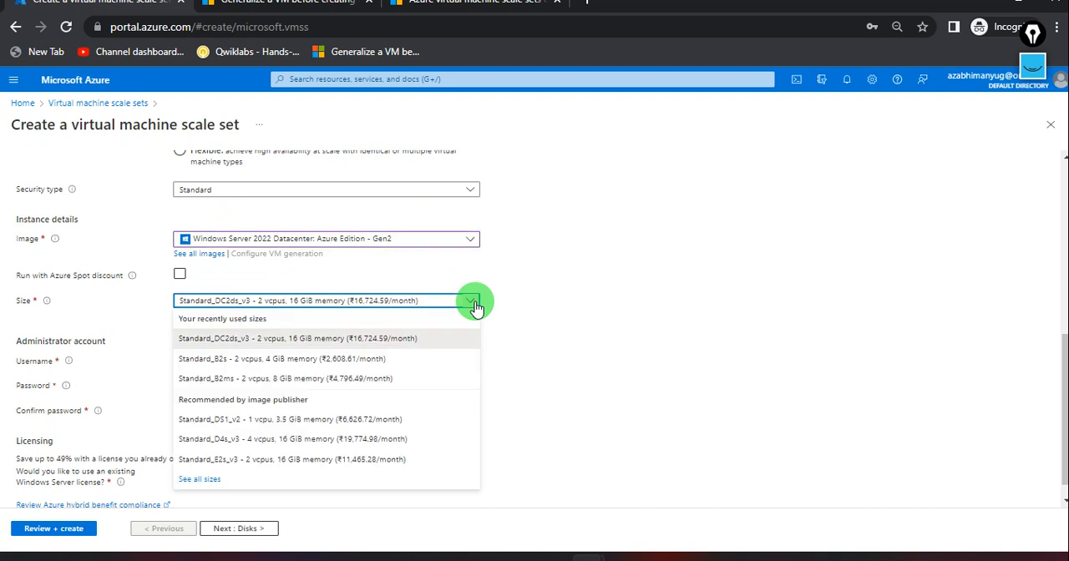
left_click(309, 380)
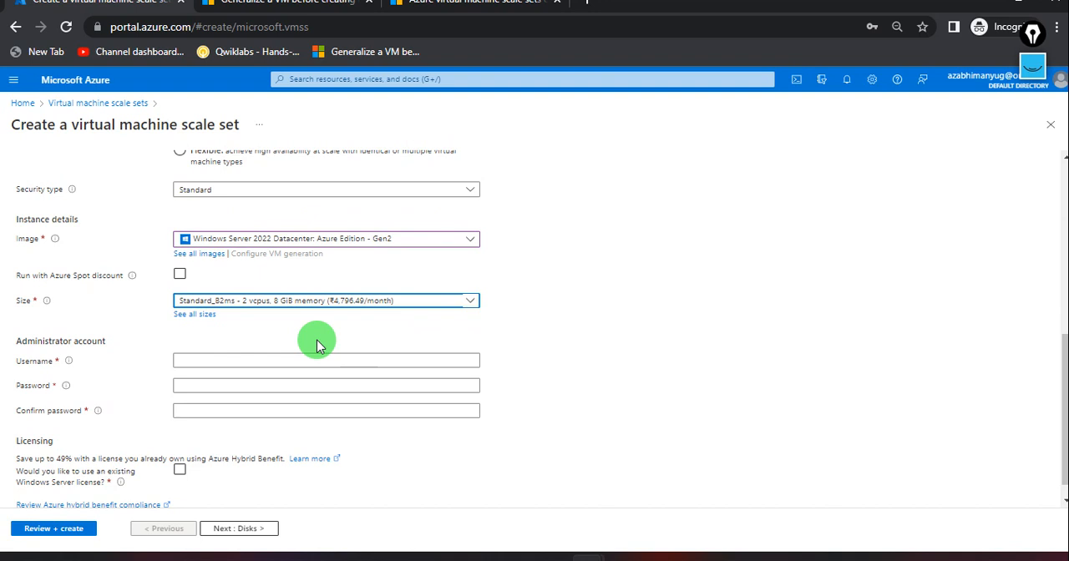
Set the administrator username to demo, then enter and confirm the administrator account password.
scroll(317, 344, "down", 1)
left_click(272, 339)
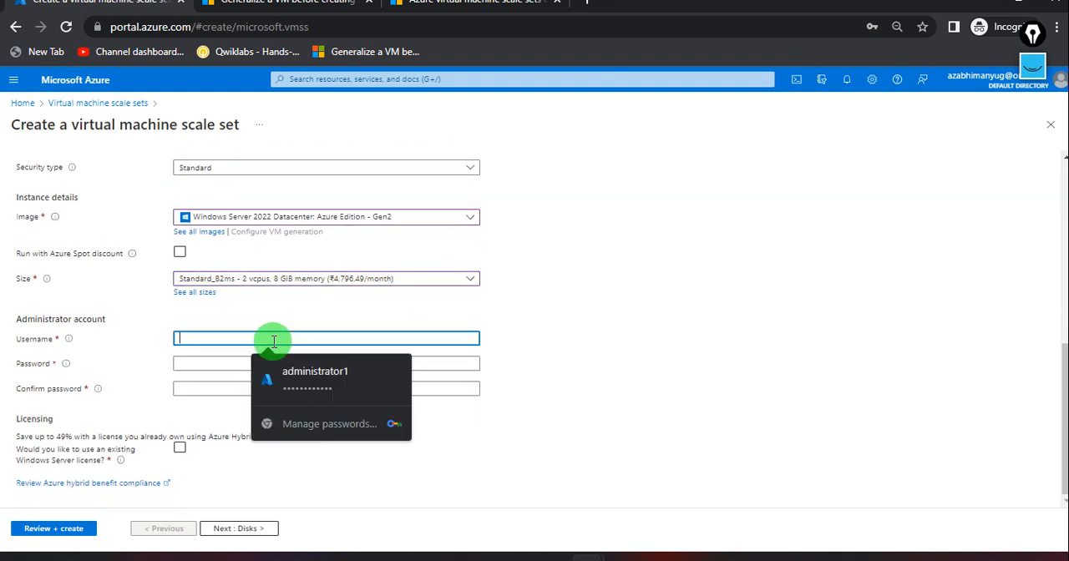
type("dem")
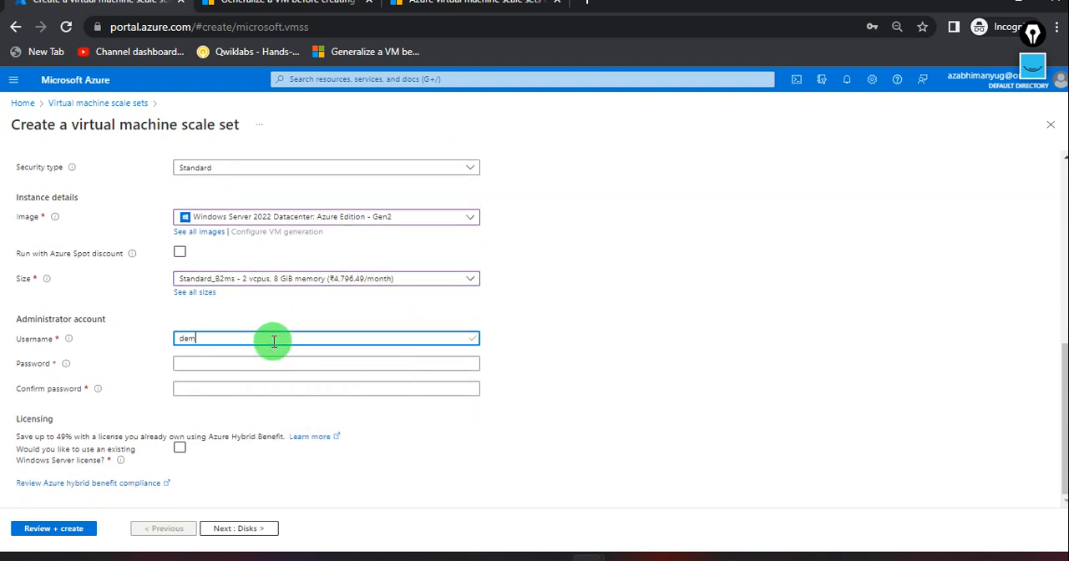
type("o")
key("Tab")
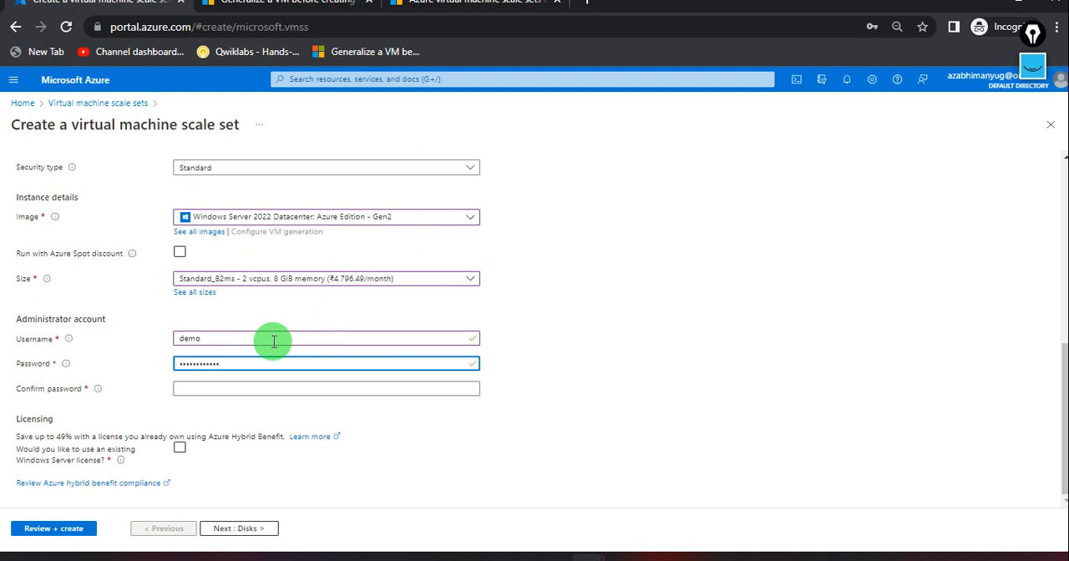
key("Tab")
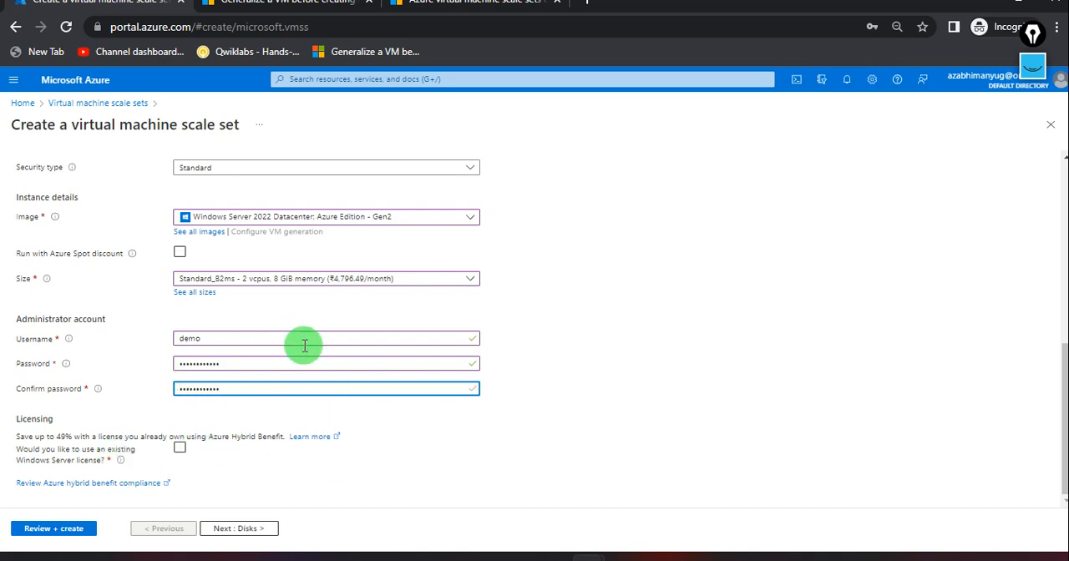
Review all the basic settings of the scale set, from the project details to the administrator account and licensing.
scroll(305, 345, "up", 2)
scroll(305, 345, "up", 3)
scroll(305, 345, "down", 6)
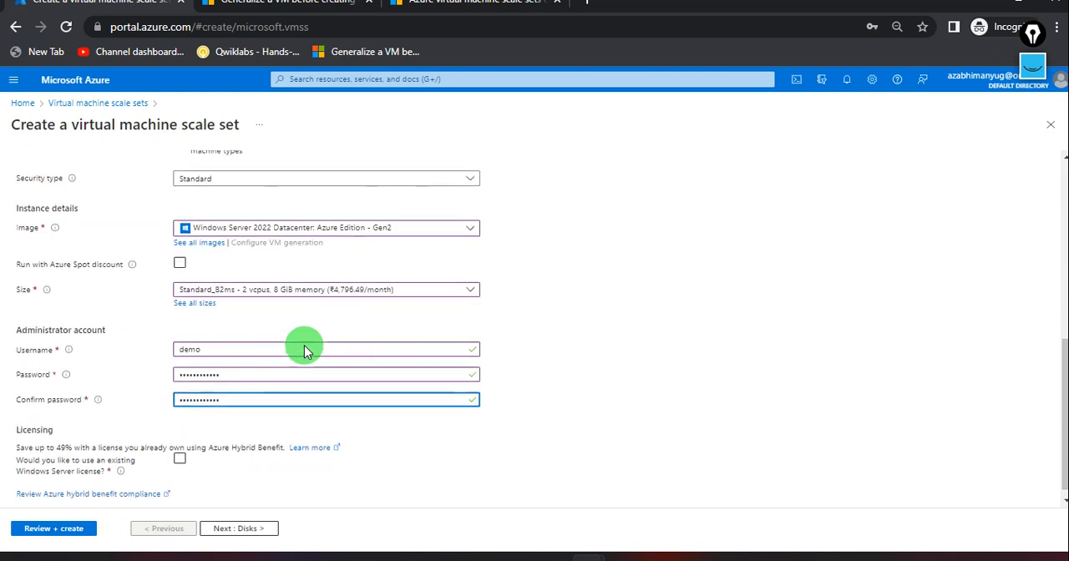
scroll(305, 345, "up", 4)
scroll(304, 351, "up", 2)
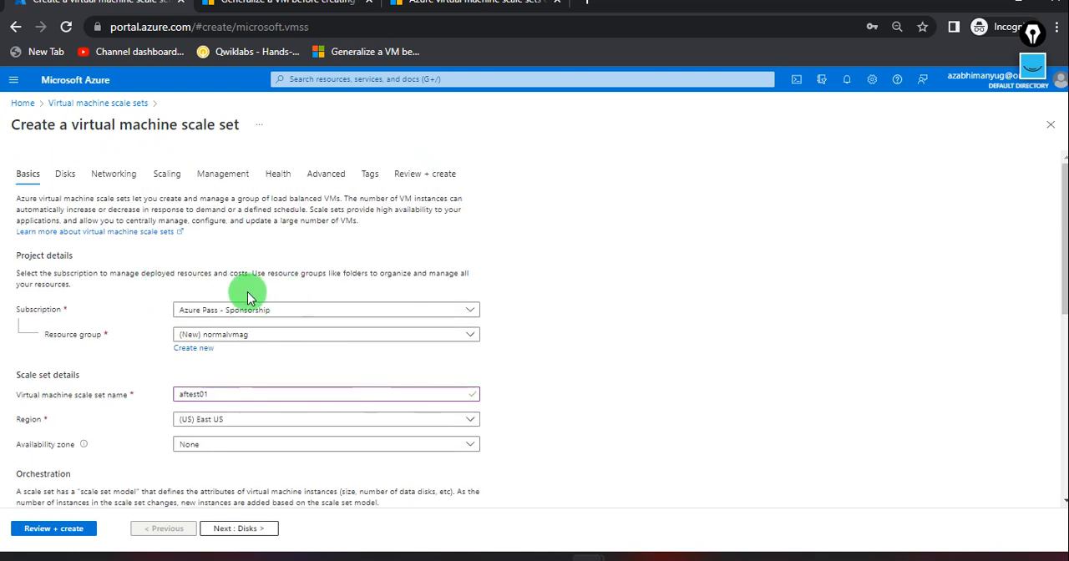
scroll(269, 393, "down", 1)
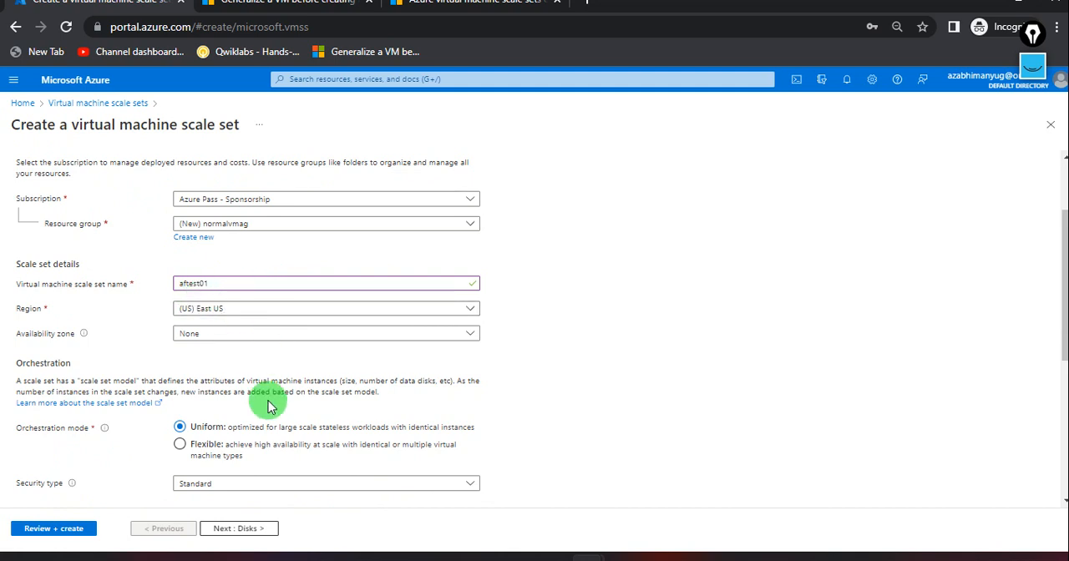
scroll(268, 402, "down", 1)
scroll(268, 404, "down", 3)
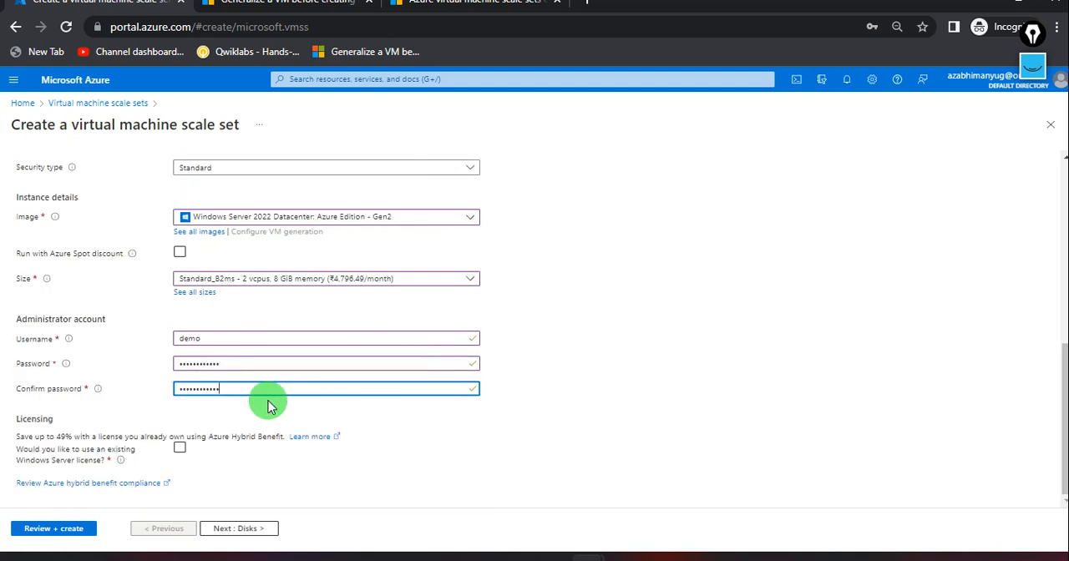
Accept the default disk options and continue to the scale set's networking settings.
left_click(263, 529)
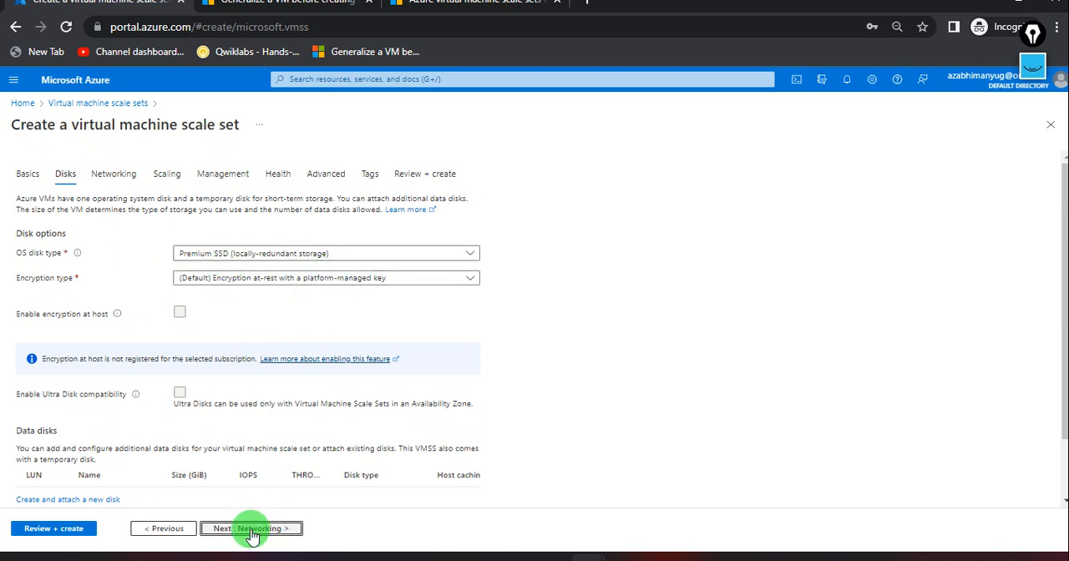
left_click(241, 531)
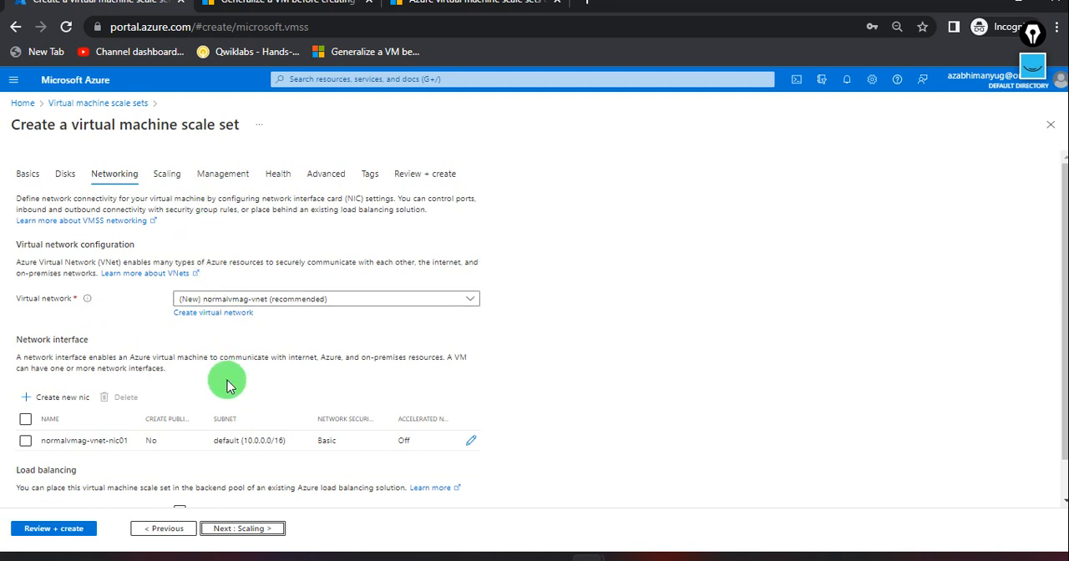
scroll(226, 383, "down", 2)
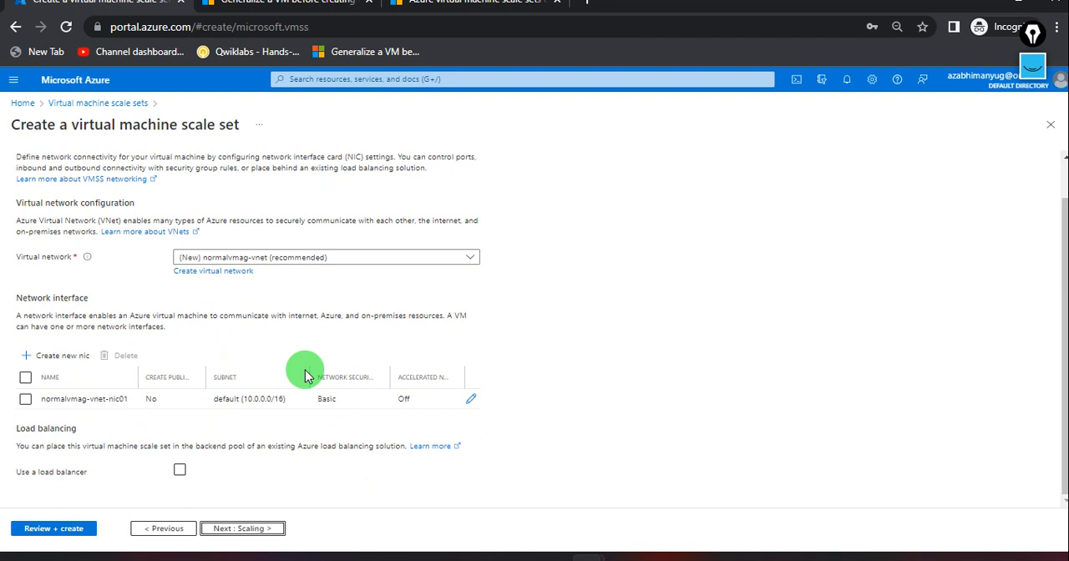
Edit the network interface normalvmag-vnet-nic01 to allow the public inbound ports HTTP (80) and RDP (3389).
left_click(471, 401)
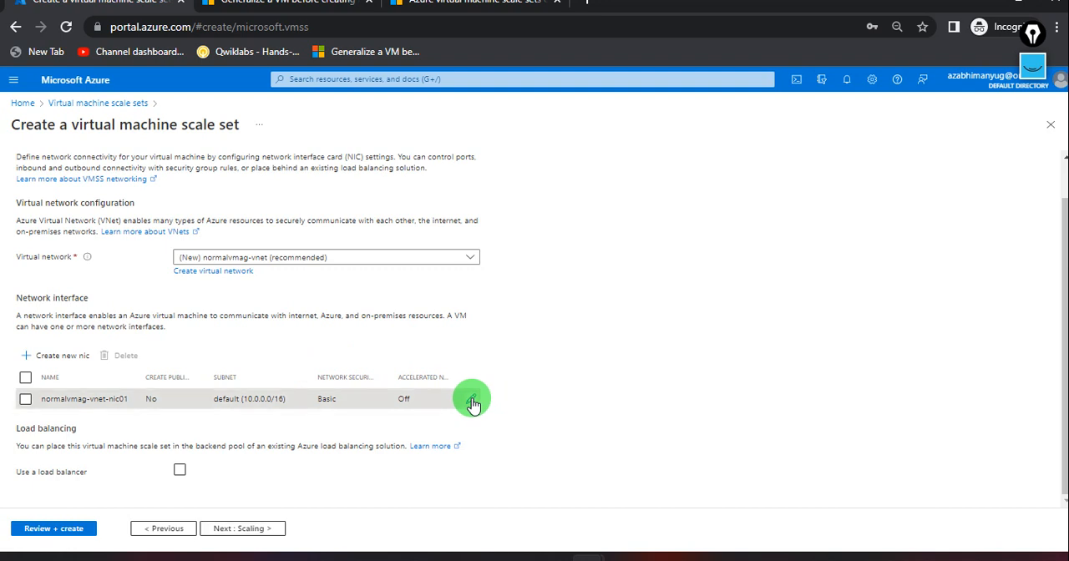
scroll(294, 395, "down", 2)
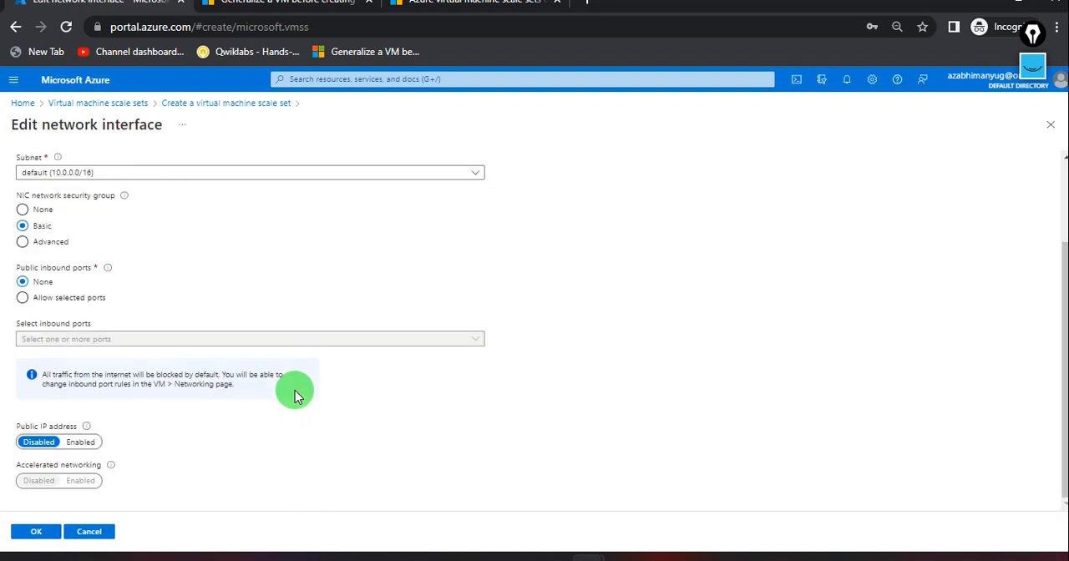
left_click(23, 298)
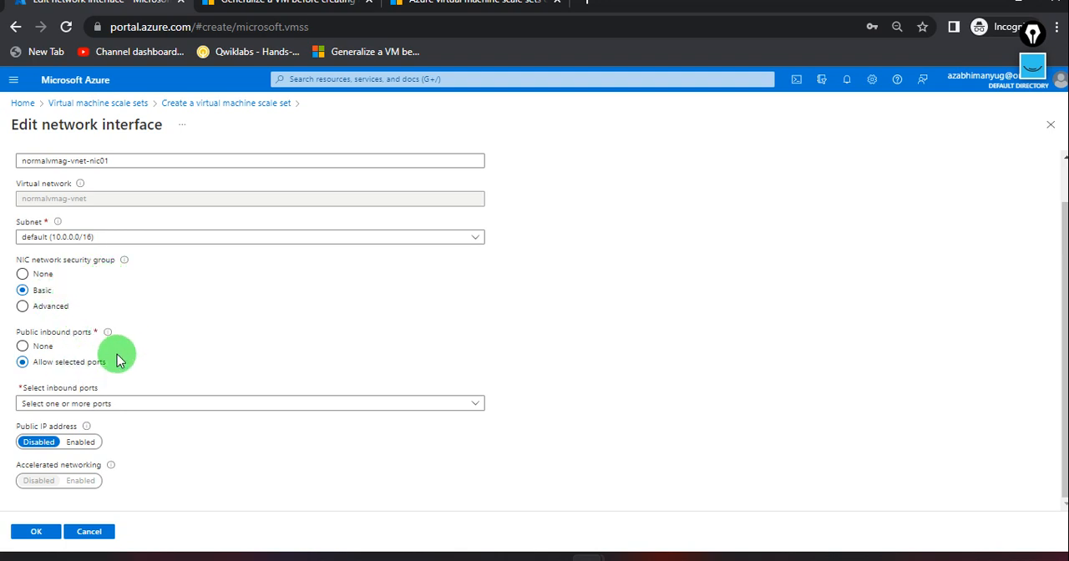
left_click(186, 402)
left_click(72, 426)
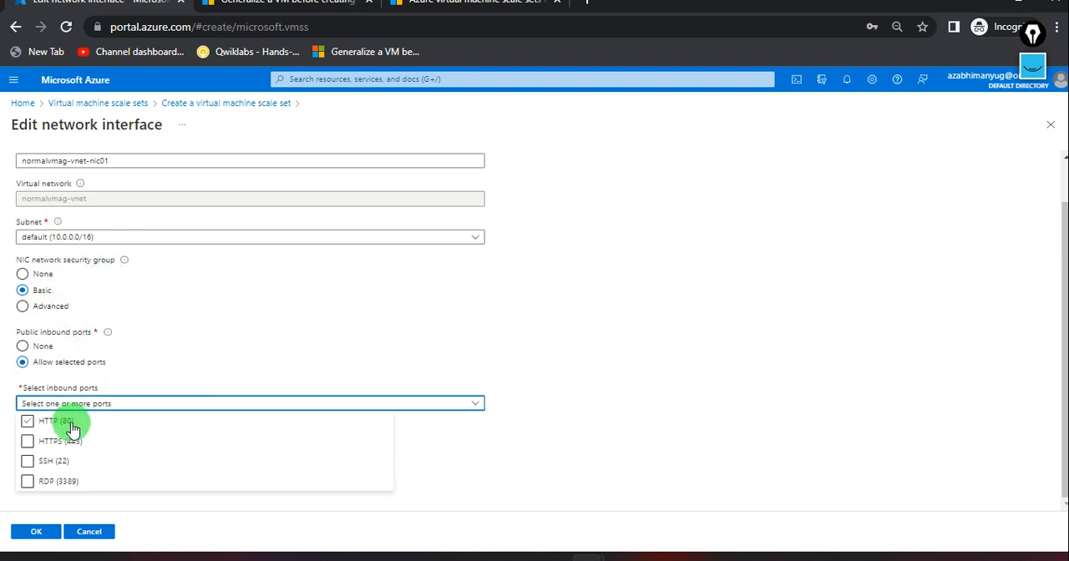
left_click(49, 470)
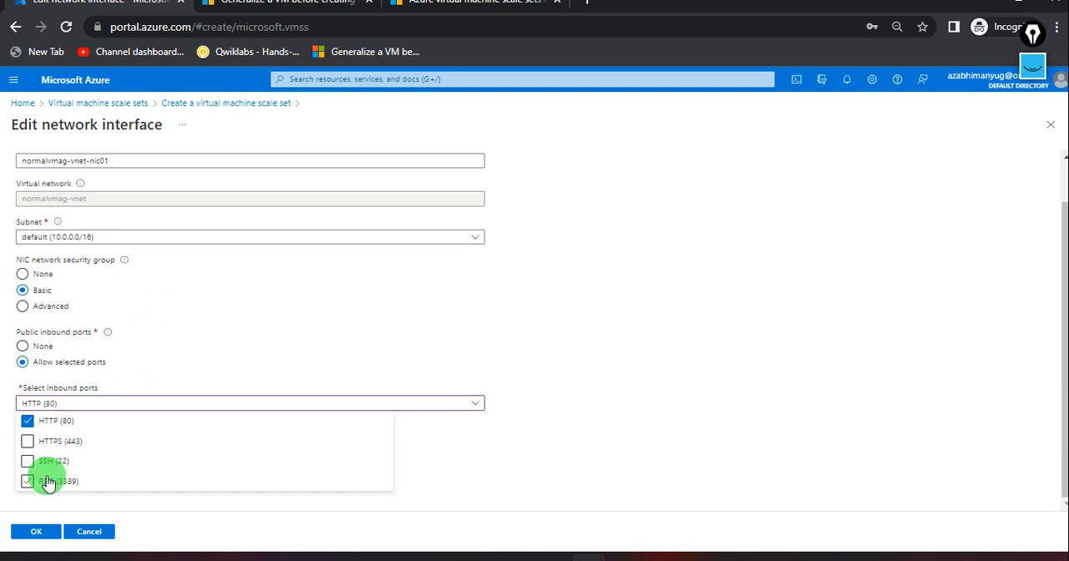
left_click(48, 482)
left_click(564, 417)
Enable the public IP address for the network interface and save its settings.
scroll(566, 420, "down", 1)
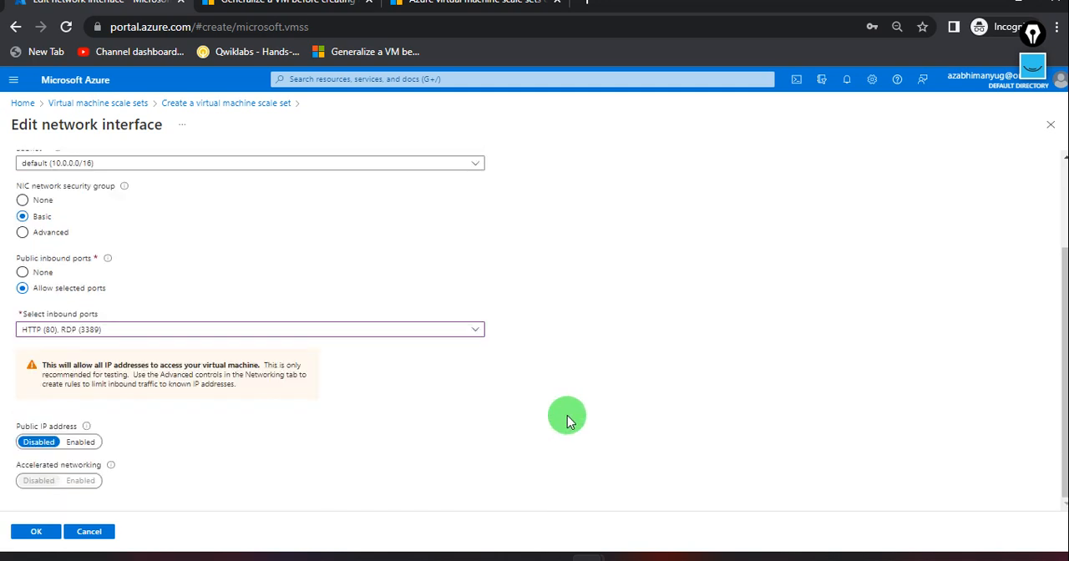
left_click(81, 443)
scroll(203, 451, "up", 3)
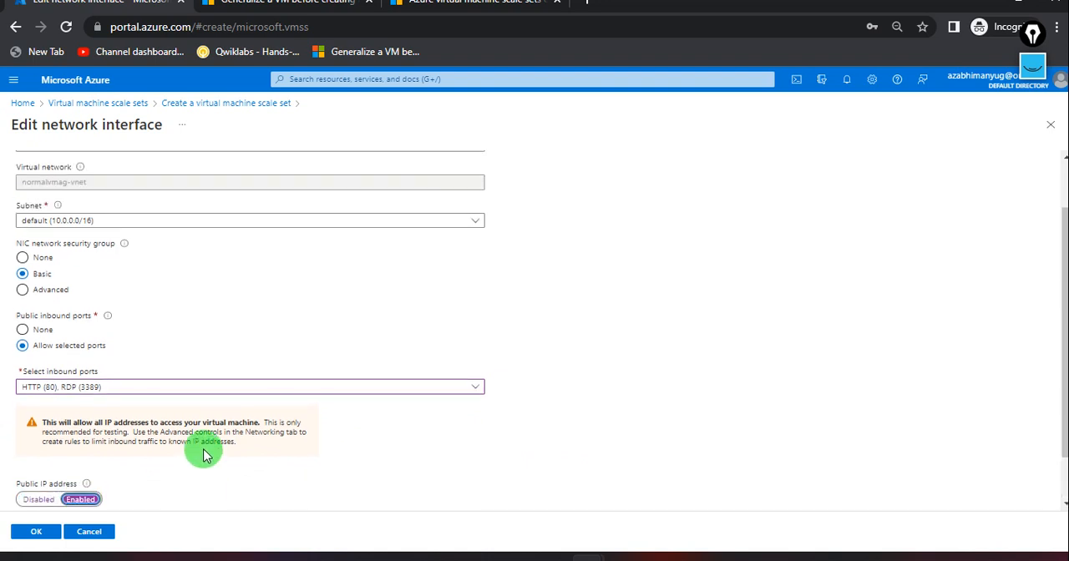
scroll(203, 454, "down", 3)
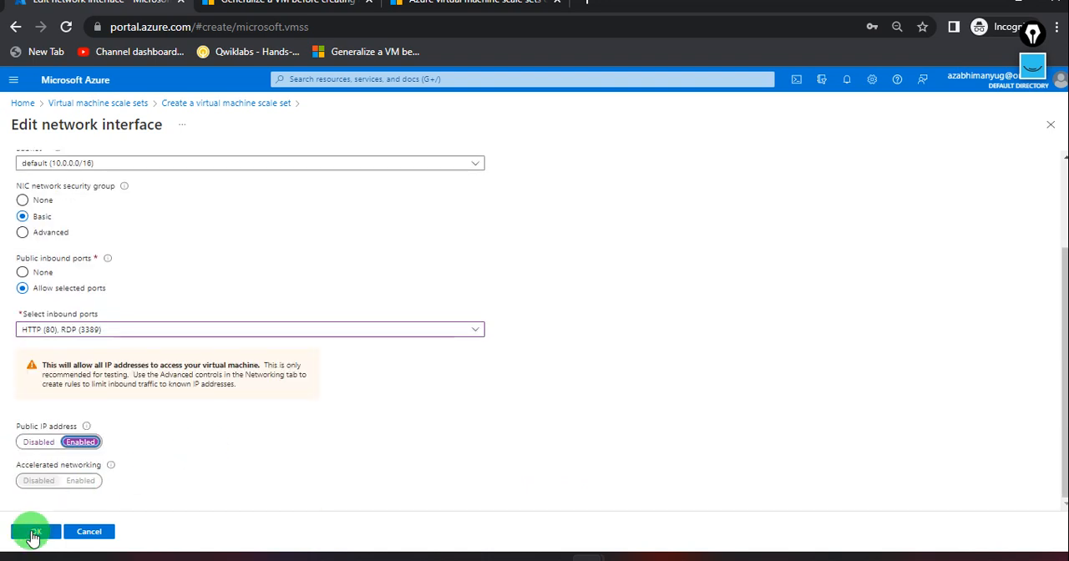
left_click(31, 531)
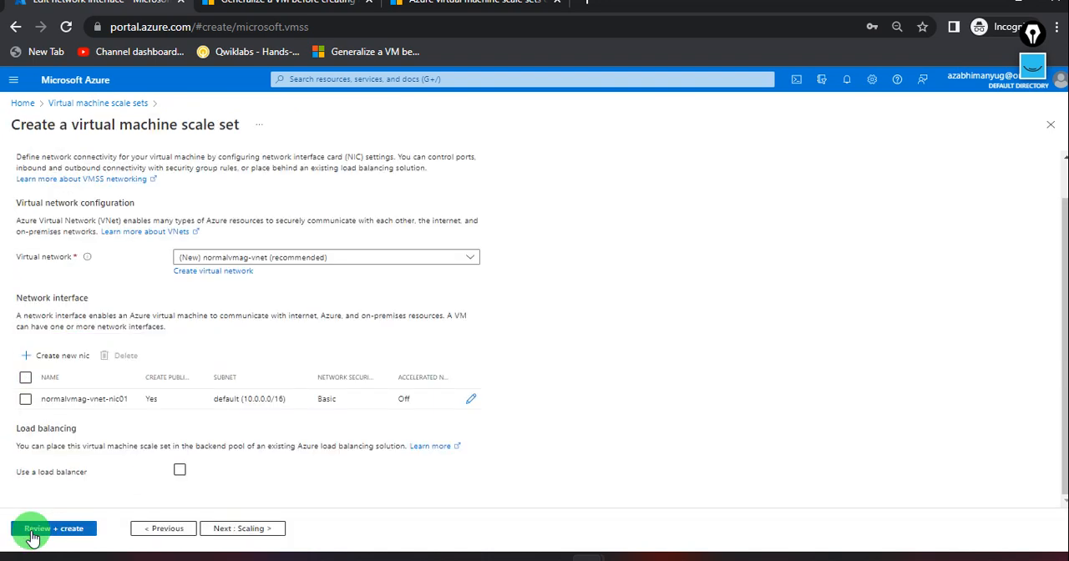
Set the scale set's initial instance count to 1, keep manual scaling, and validate and create the scale set.
left_click(249, 528)
left_click_drag(269, 243, 156, 243)
type("1")
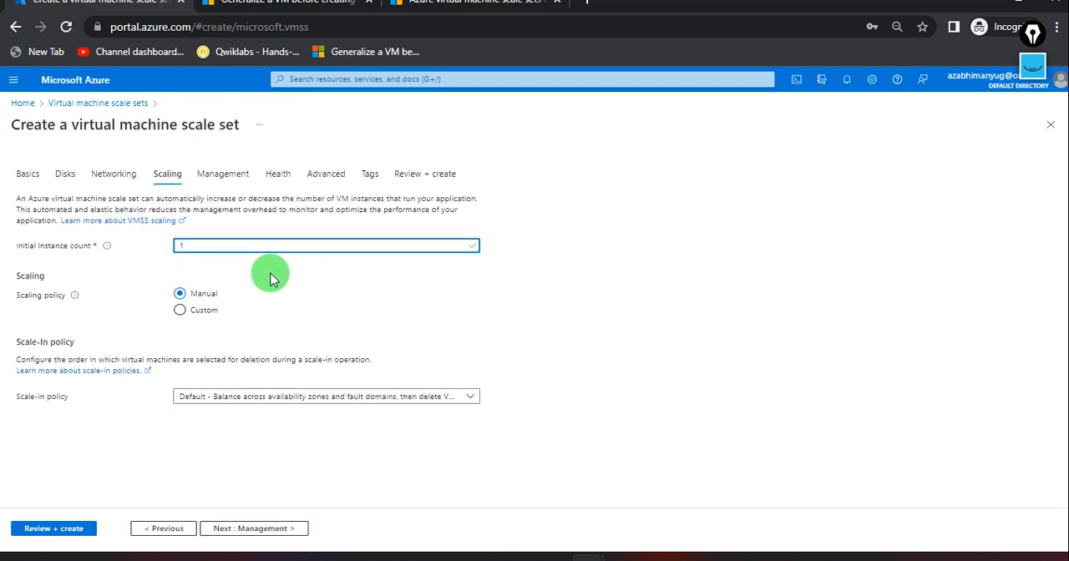
left_click(270, 275)
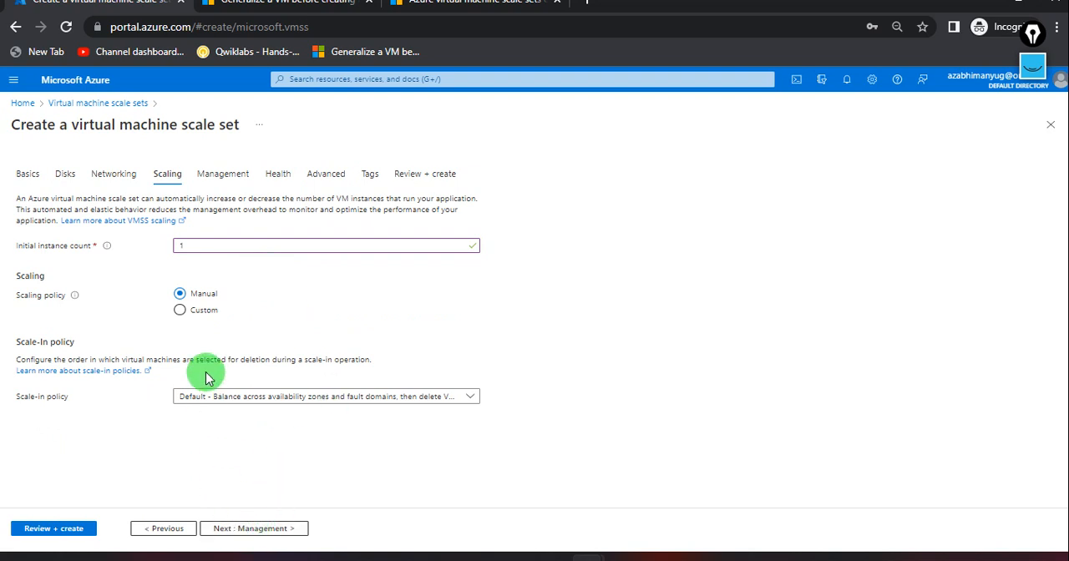
left_click(76, 530)
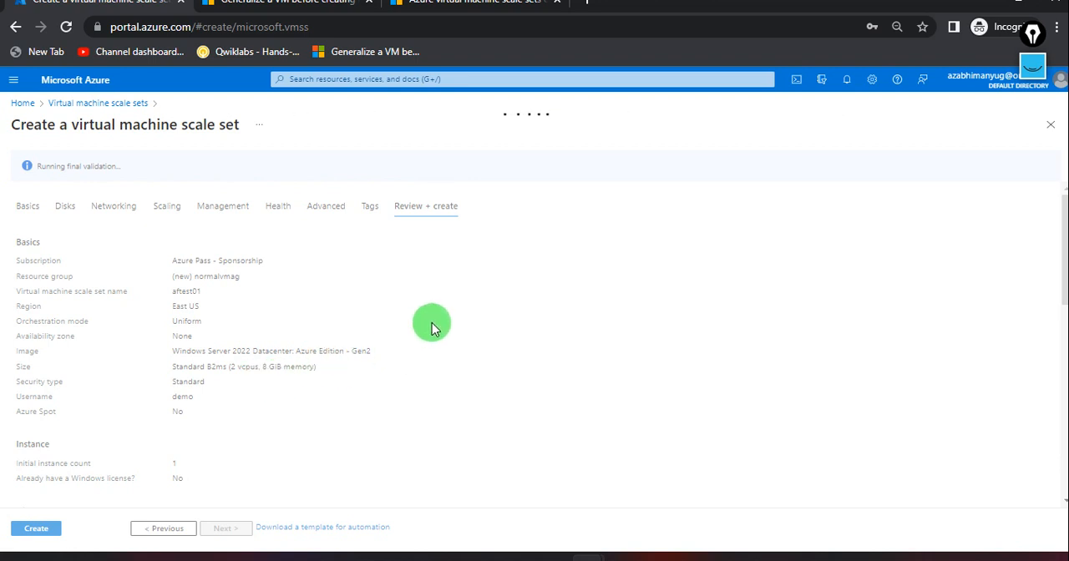
left_click(33, 529)
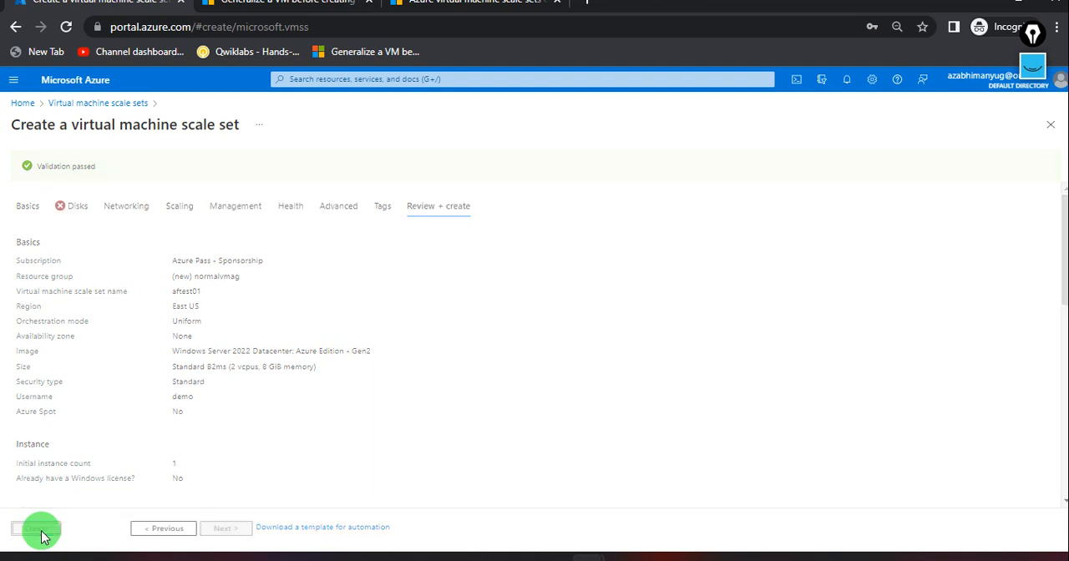
Draw a box with a circled 1 inside it over the deployment page using the annotation pen.
left_click(1030, 74)
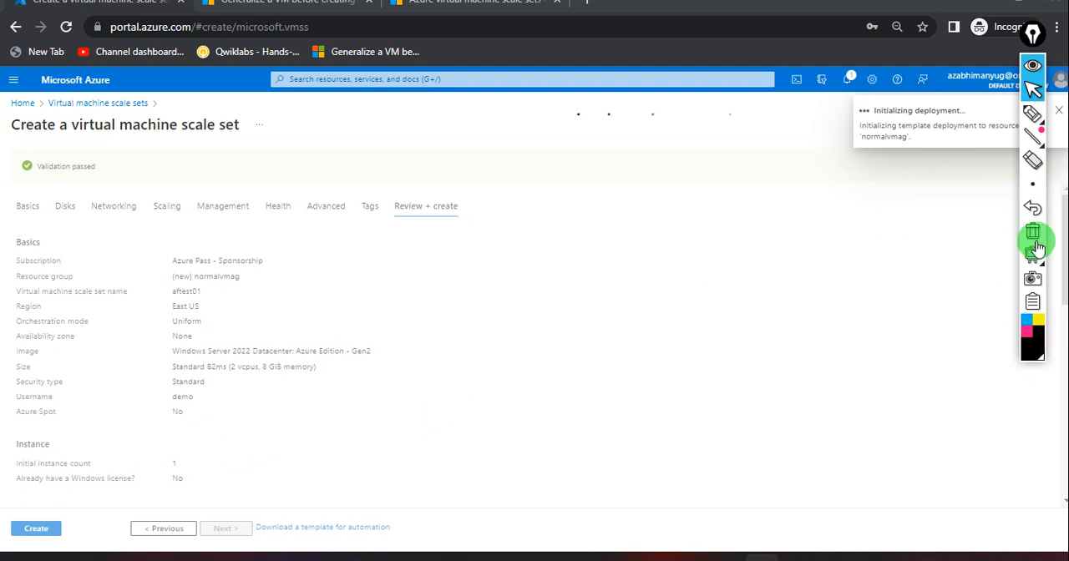
left_click(1034, 112)
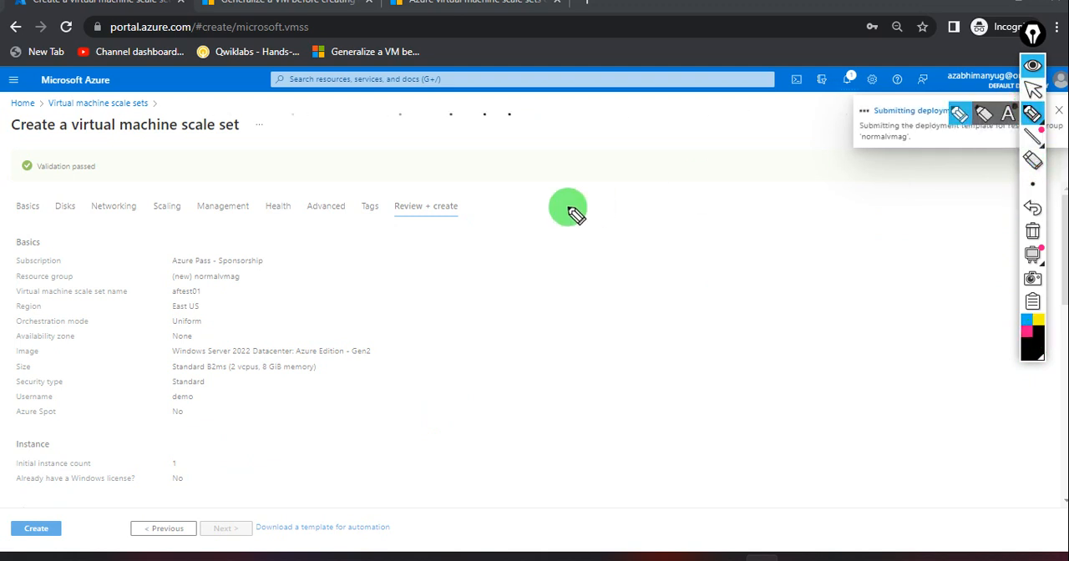
left_click_drag(387, 165, 376, 274)
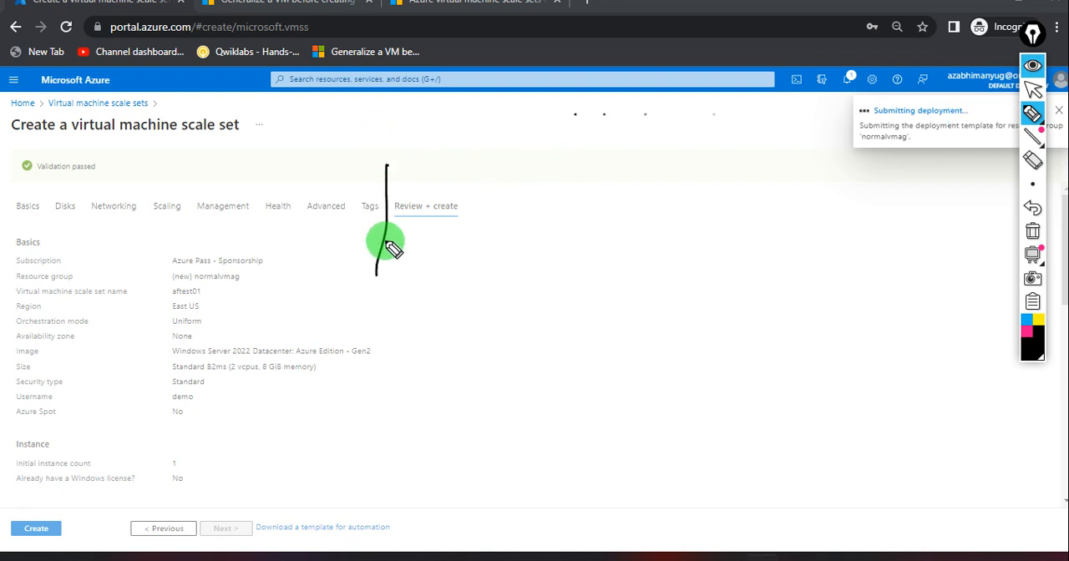
left_click_drag(387, 167, 529, 159)
left_click_drag(376, 273, 534, 252)
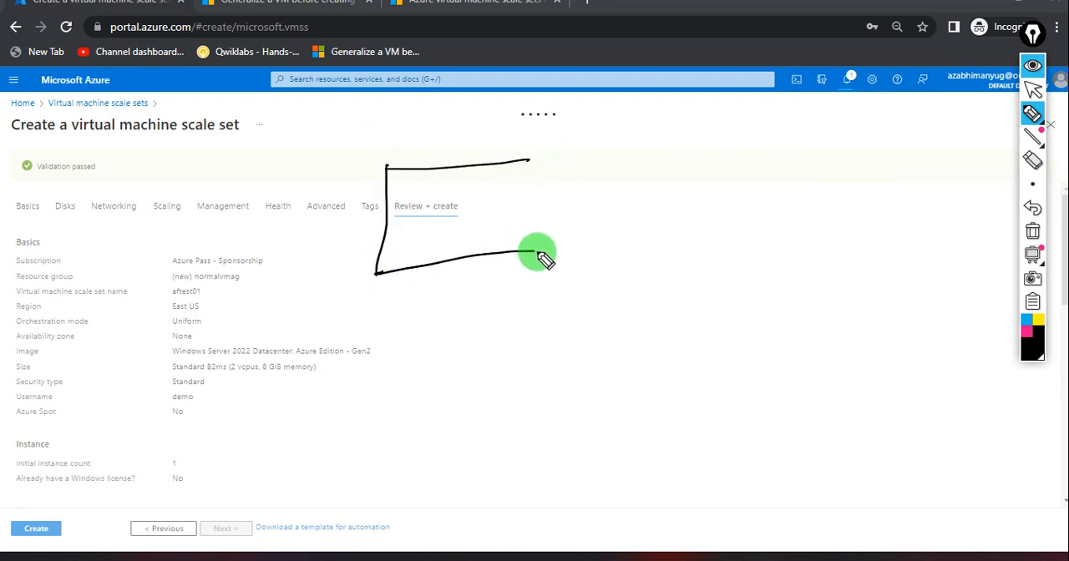
left_click_drag(529, 160, 528, 250)
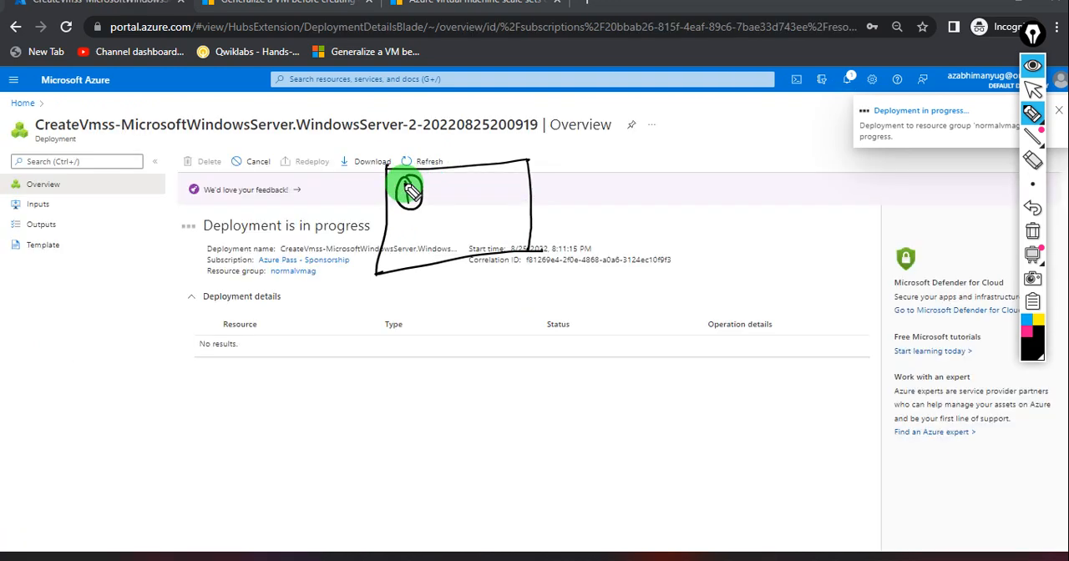
left_click_drag(409, 190, 408, 205)
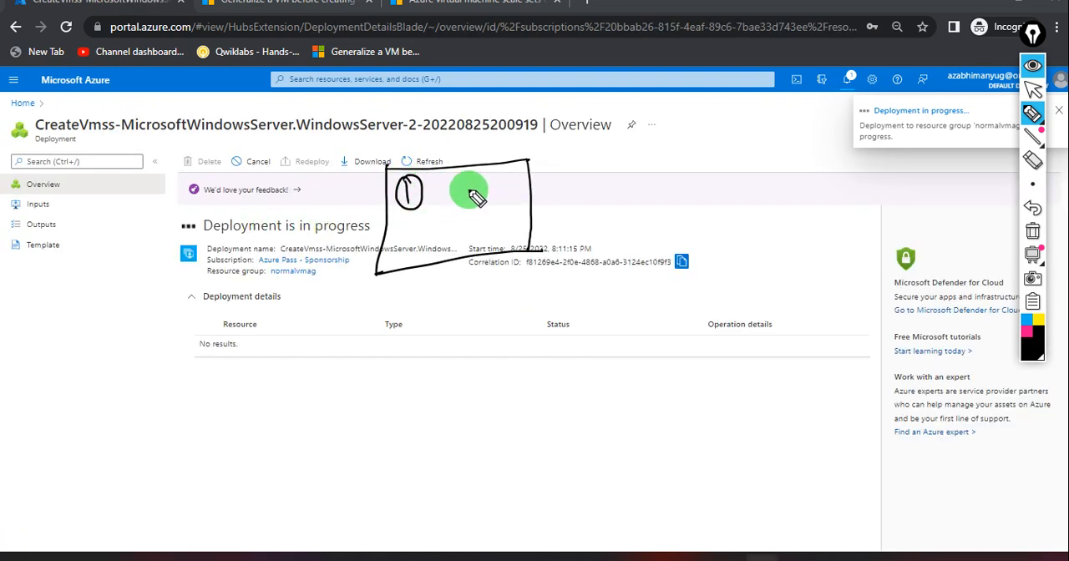
Write the underlined notes "2022 → image" and "by-default OS" beside the drawn box.
mouse_move(551, 165)
left_mouse_down()
mouse_move(603, 164)
mouse_move(615, 145)
mouse_move(660, 147)
left_mouse_up()
mouse_move(601, 176)
left_mouse_down()
mouse_move(673, 164)
mouse_move(702, 136)
mouse_move(750, 142)
left_mouse_up()
left_click(721, 109)
mouse_move(761, 130)
left_mouse_down()
mouse_move(769, 141)
mouse_move(787, 131)
mouse_move(781, 146)
left_mouse_up()
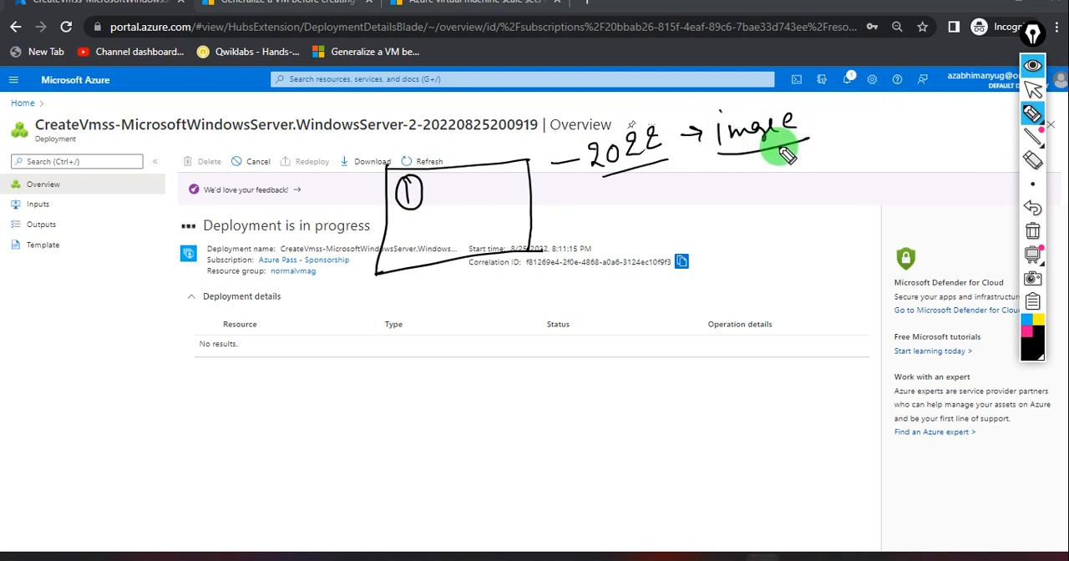
mouse_move(778, 164)
left_mouse_down()
mouse_move(778, 191)
mouse_move(790, 202)
mouse_move(819, 173)
left_mouse_up()
mouse_move(830, 167)
left_mouse_down()
mouse_move(859, 162)
mouse_move(878, 133)
mouse_move(890, 150)
mouse_move(918, 141)
mouse_move(944, 151)
mouse_move(790, 202)
mouse_move(881, 212)
left_mouse_up()
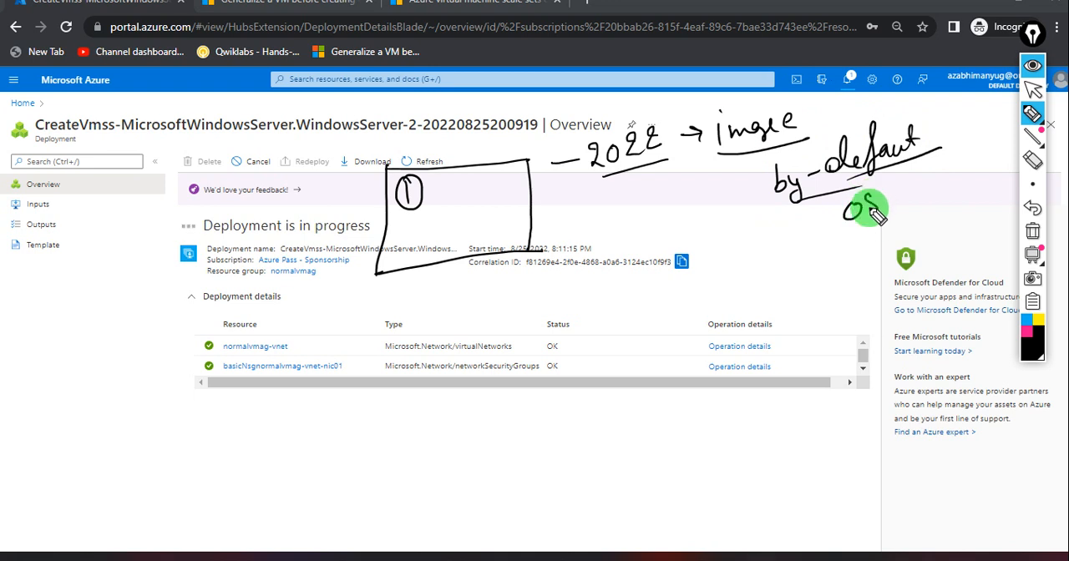
left_click_drag(827, 231, 877, 214)
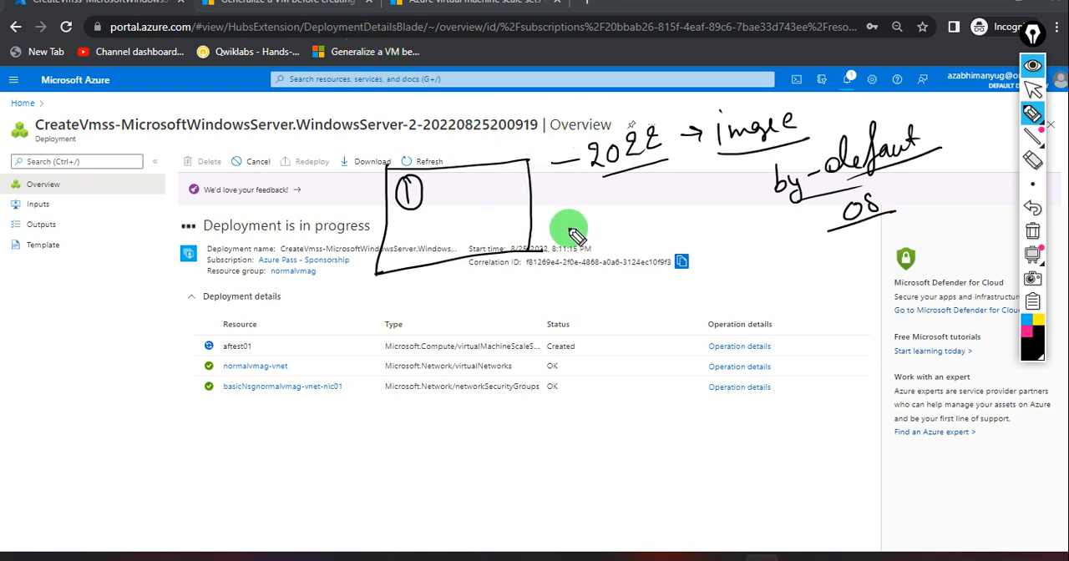
Label the drawn box "vmss", write the underlined note "scalling" beside it, and put away the annotations.
mouse_move(489, 149)
left_mouse_down()
mouse_move(510, 144)
mouse_move(520, 156)
left_mouse_up()
mouse_move(527, 145)
left_mouse_down()
mouse_move(521, 156)
mouse_move(531, 156)
left_mouse_up()
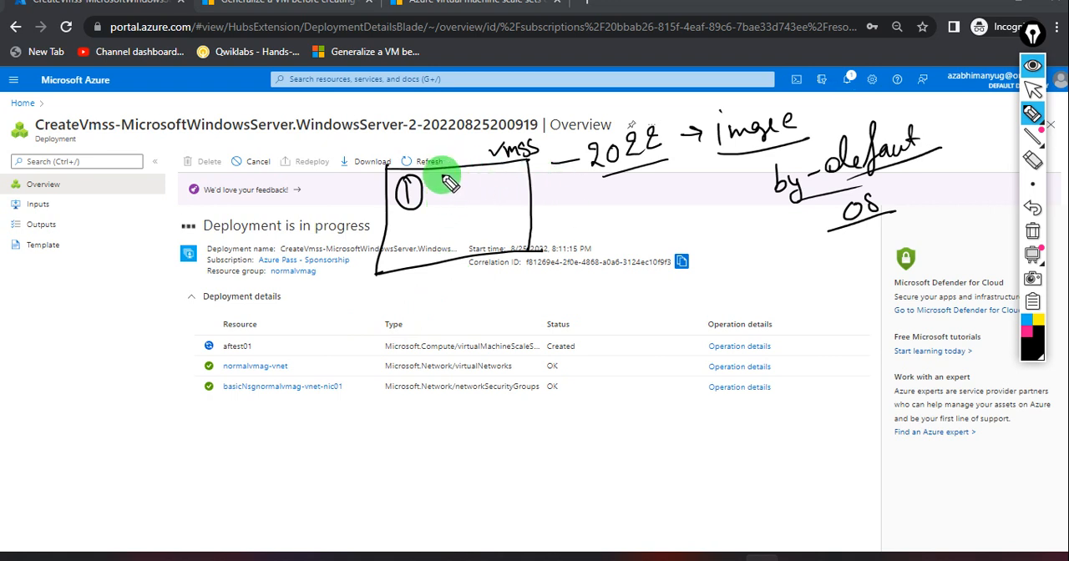
mouse_move(586, 198)
left_mouse_down()
mouse_move(575, 225)
mouse_move(597, 226)
left_mouse_up()
mouse_move(616, 214)
left_mouse_down()
mouse_move(668, 202)
mouse_move(591, 238)
left_mouse_up()
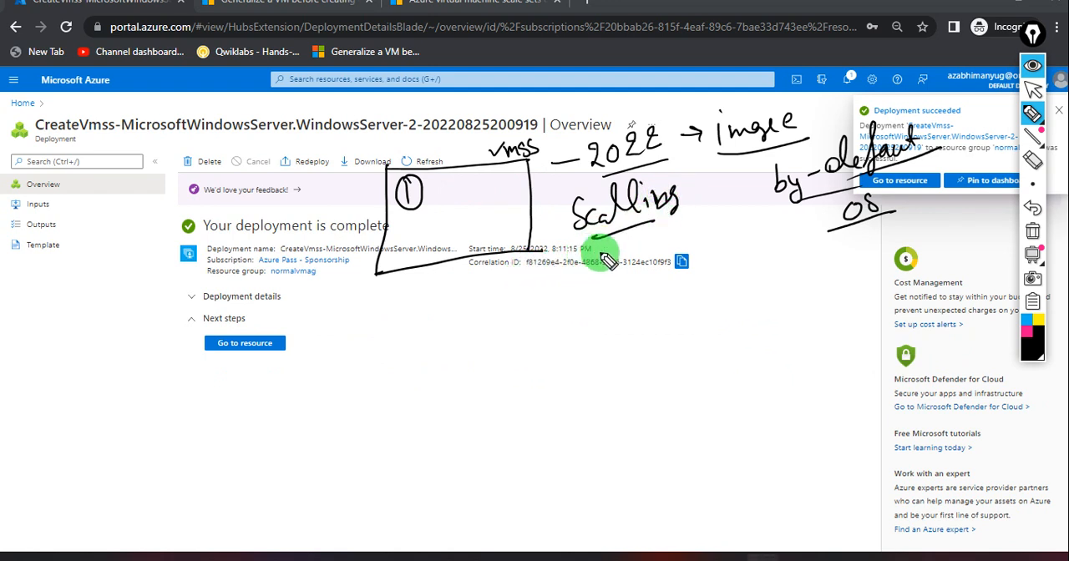
left_click(1029, 96)
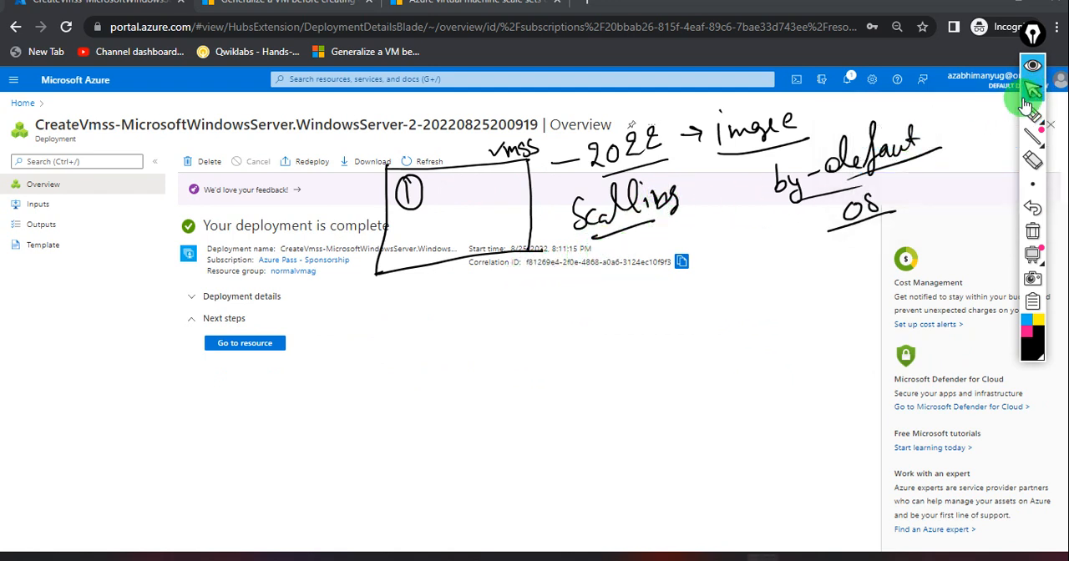
left_click(1035, 66)
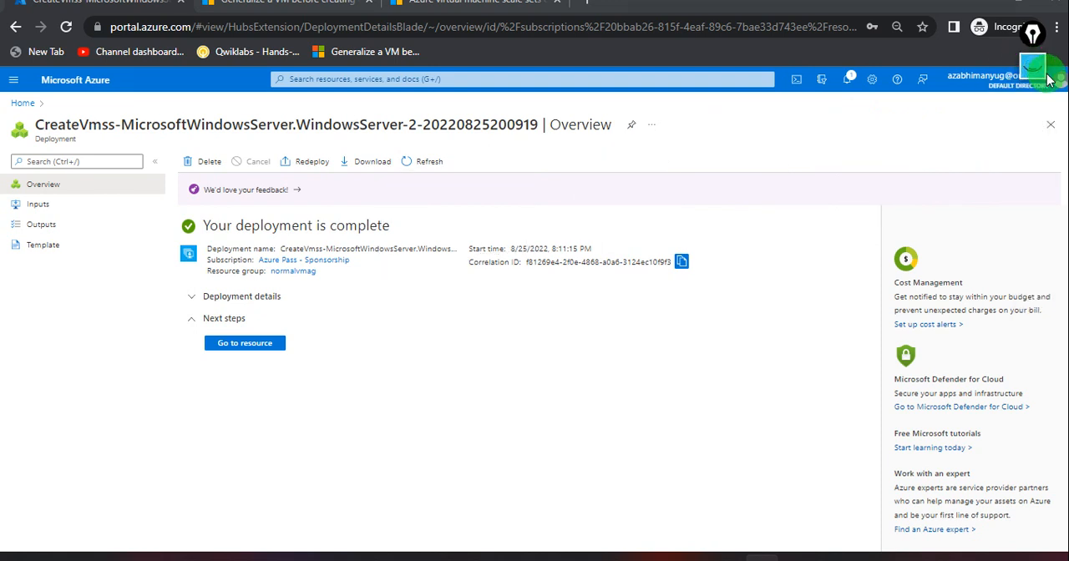
Open the deployed scale set aftest01, view its instance aftest01_0, and copy that instance's public IP address.
left_click(247, 345)
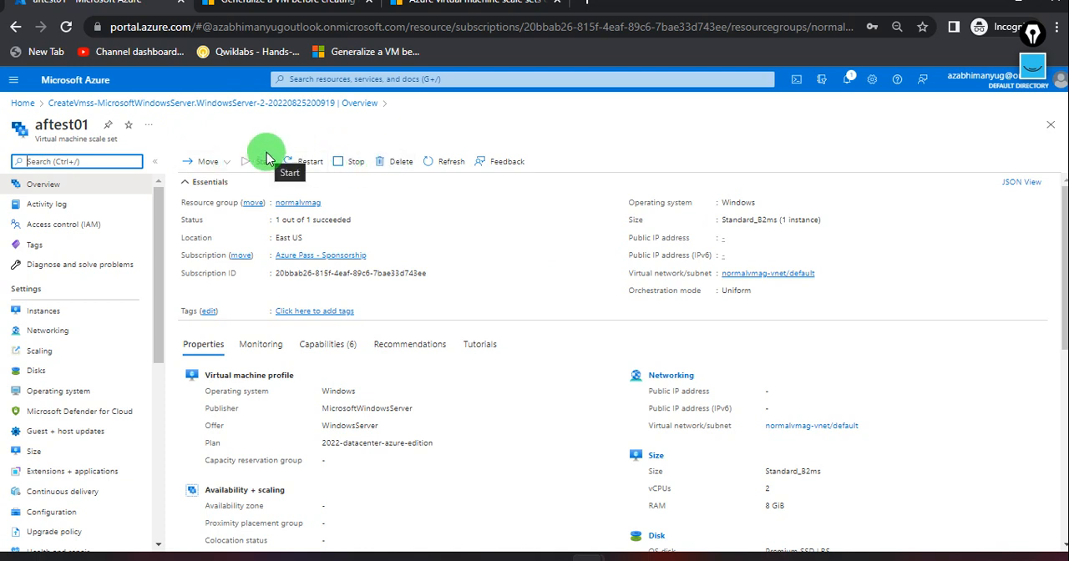
left_click(232, 164)
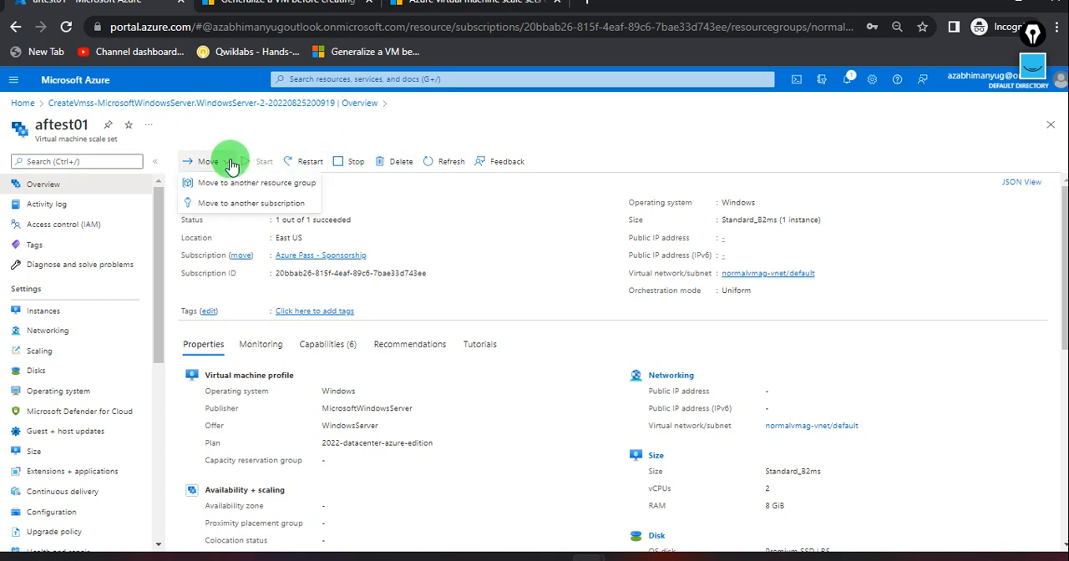
left_click(210, 128)
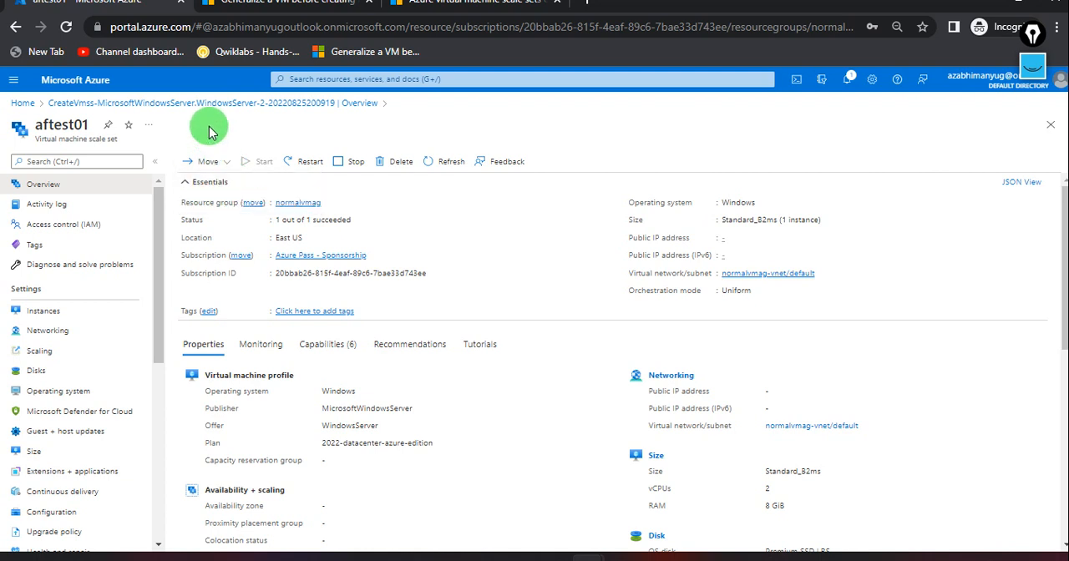
left_click(77, 312)
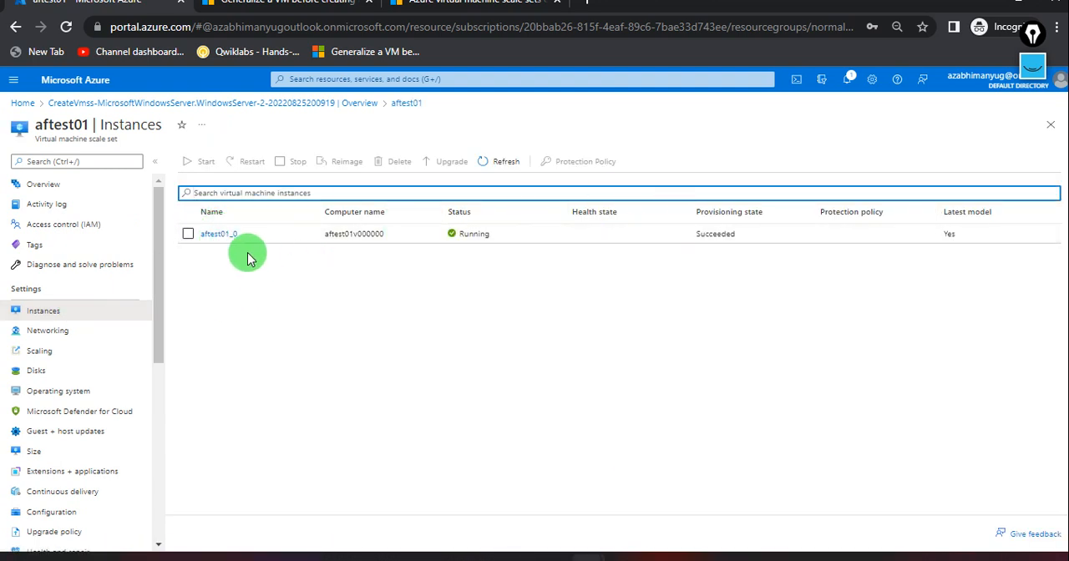
left_click(219, 236)
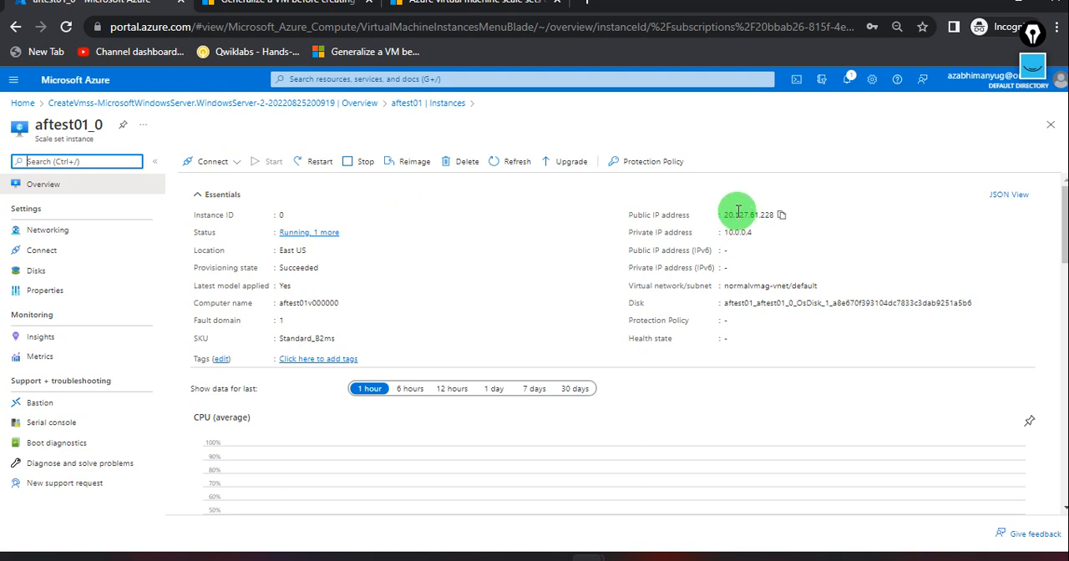
left_click(782, 216)
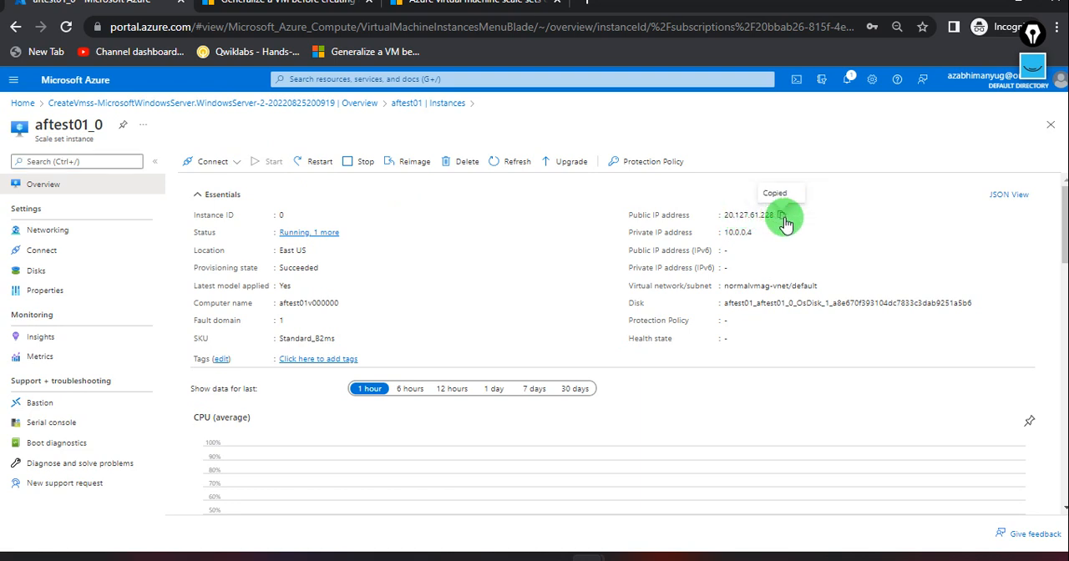
Launch Remote Desktop Connection with mstsc and connect to the copied public IP address 20.127.61.228.
key("super+r")
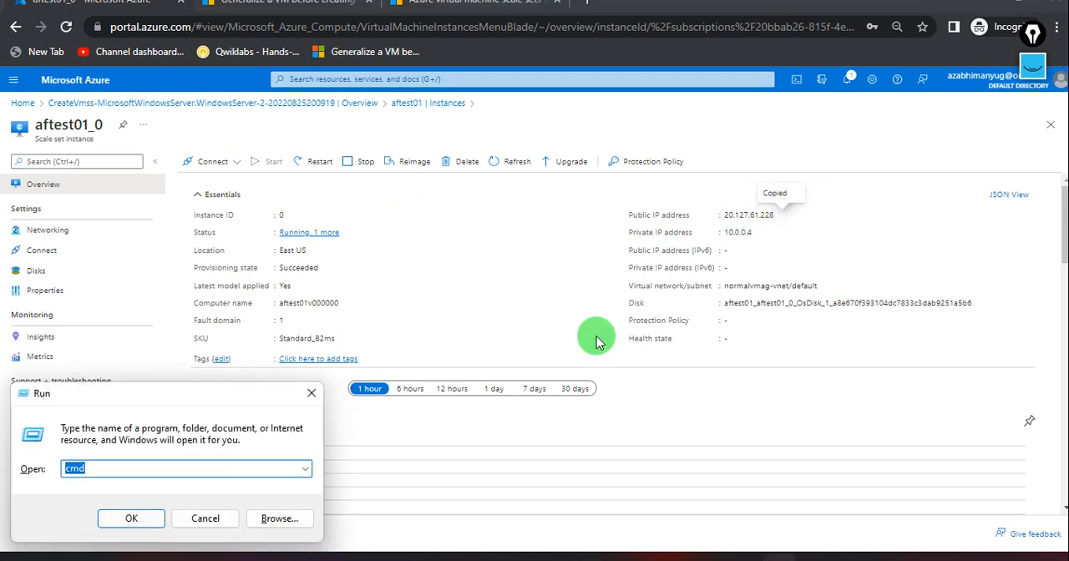
type("mstsc")
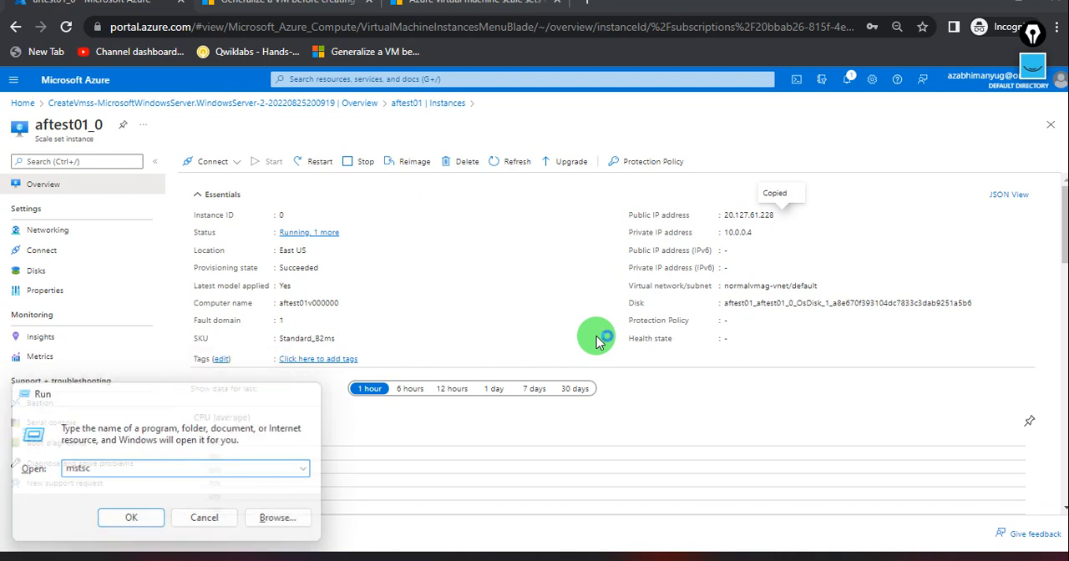
key("Return")
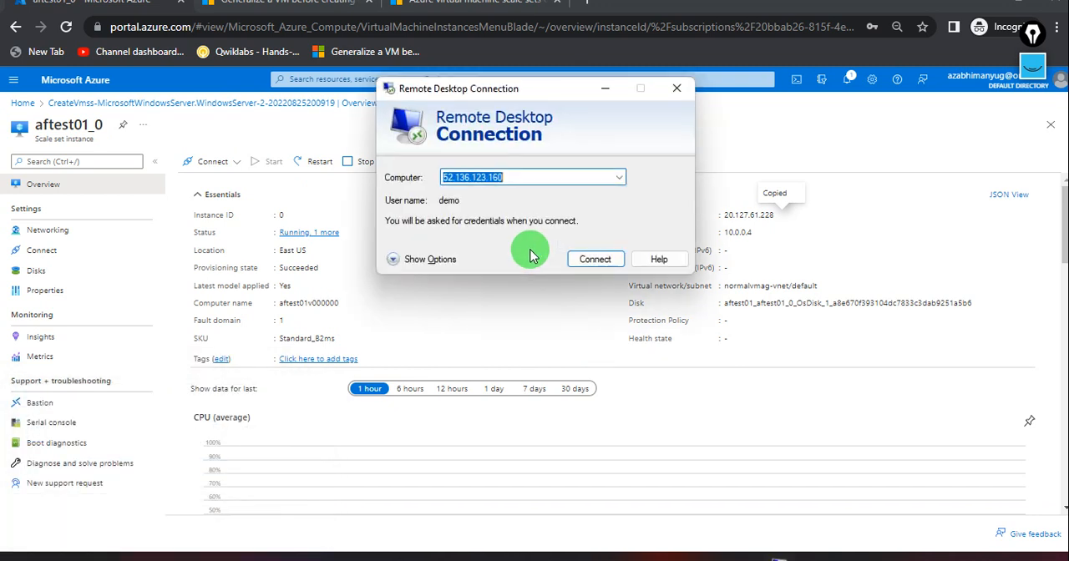
key("ctrl+v")
key("Return")
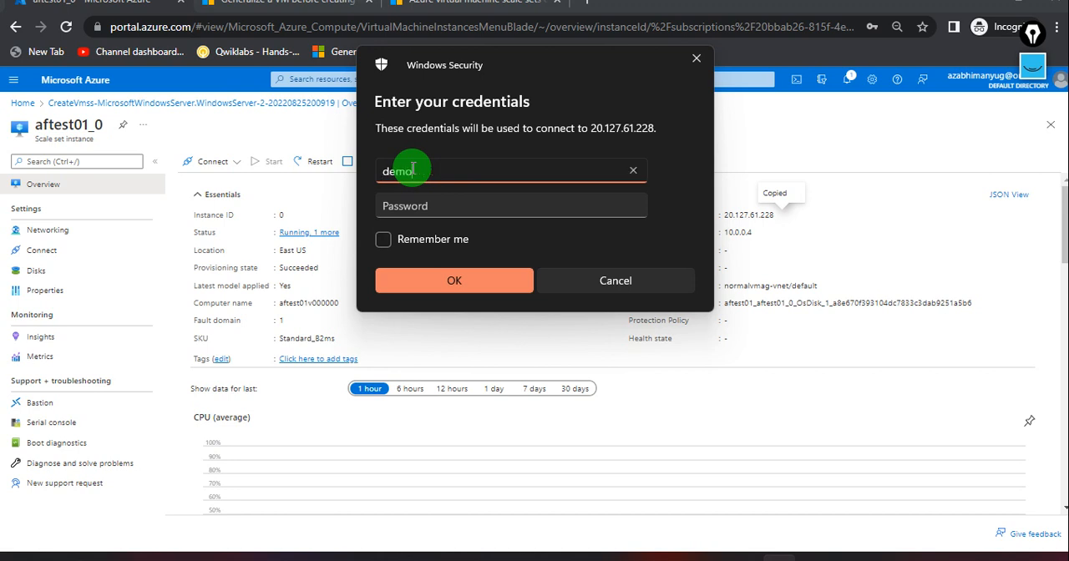
Enter the administrator account's password for the remote connection and connect despite the untrusted certificate.
key("Tab")
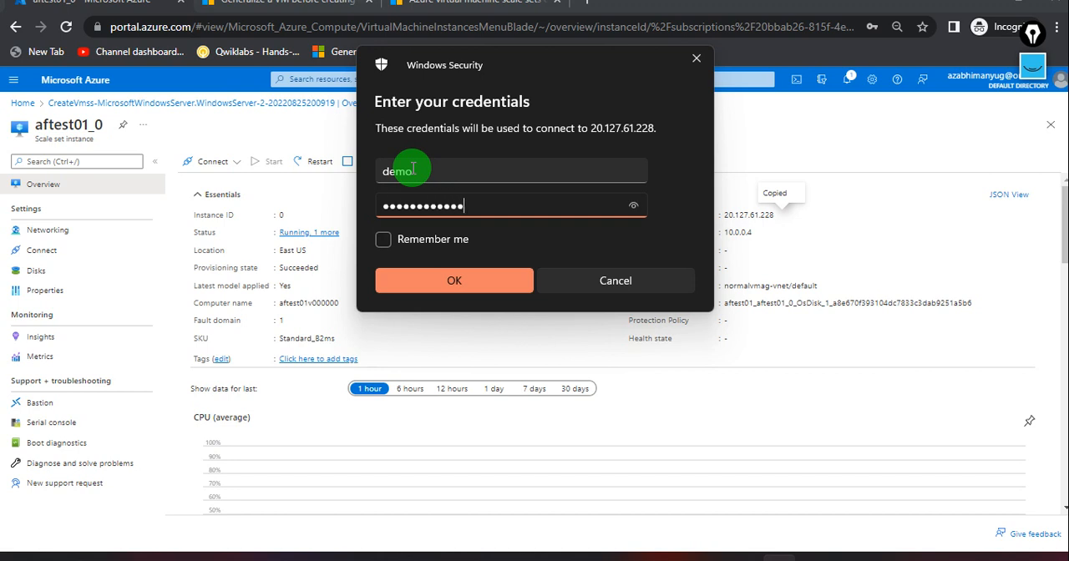
key("Return")
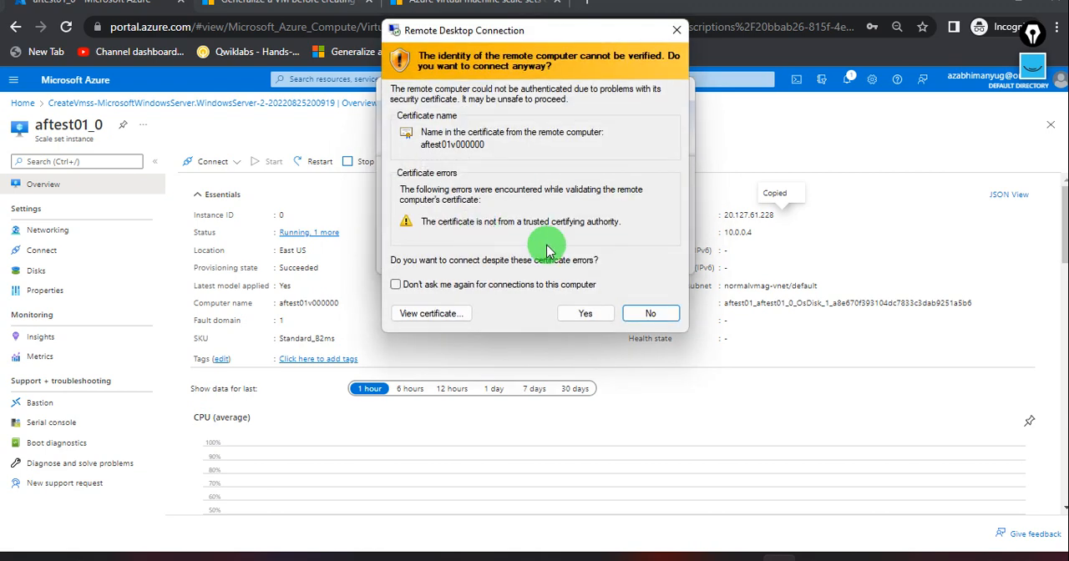
left_click(583, 314)
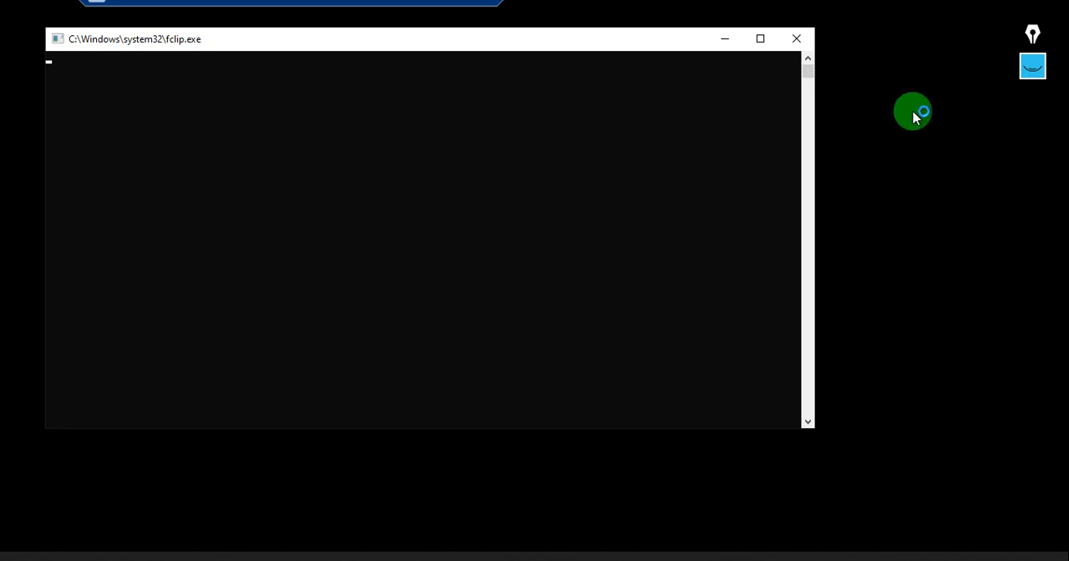
Minimize the fclip.exe console window on the remote instance and refresh its desktop.
left_click(728, 39)
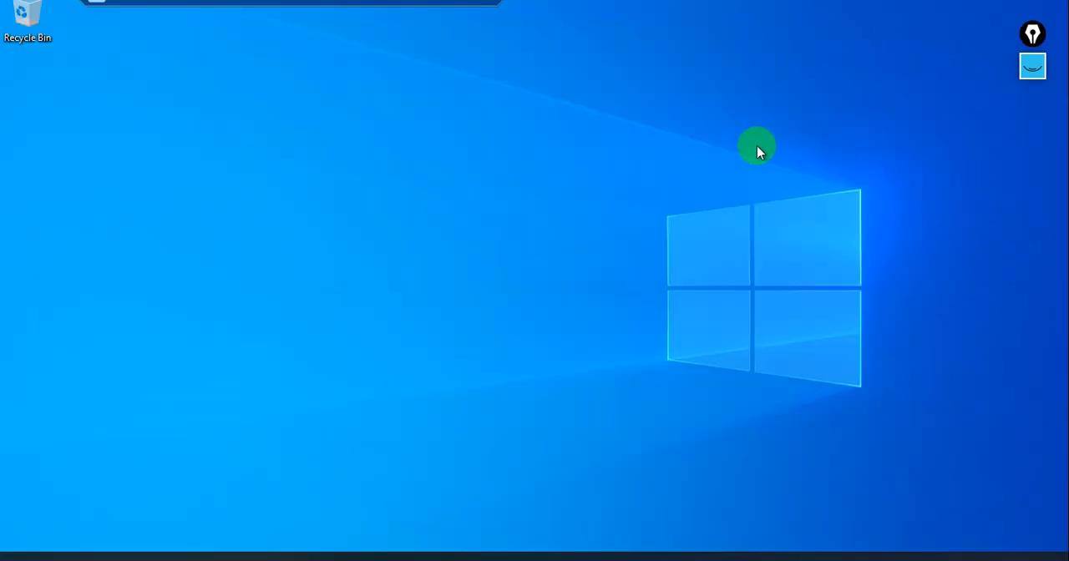
right_click(686, 166)
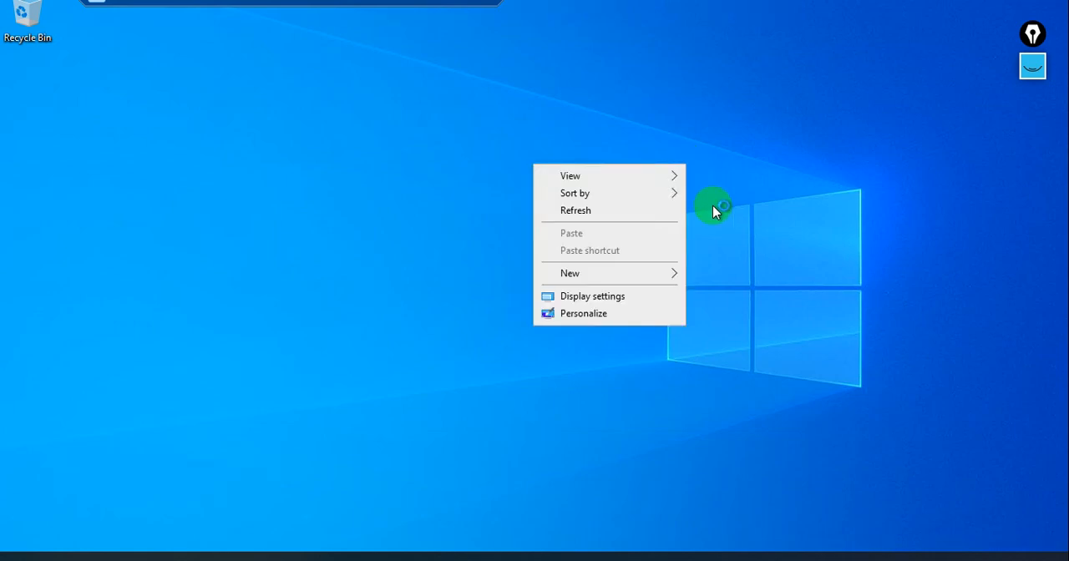
left_click(614, 214)
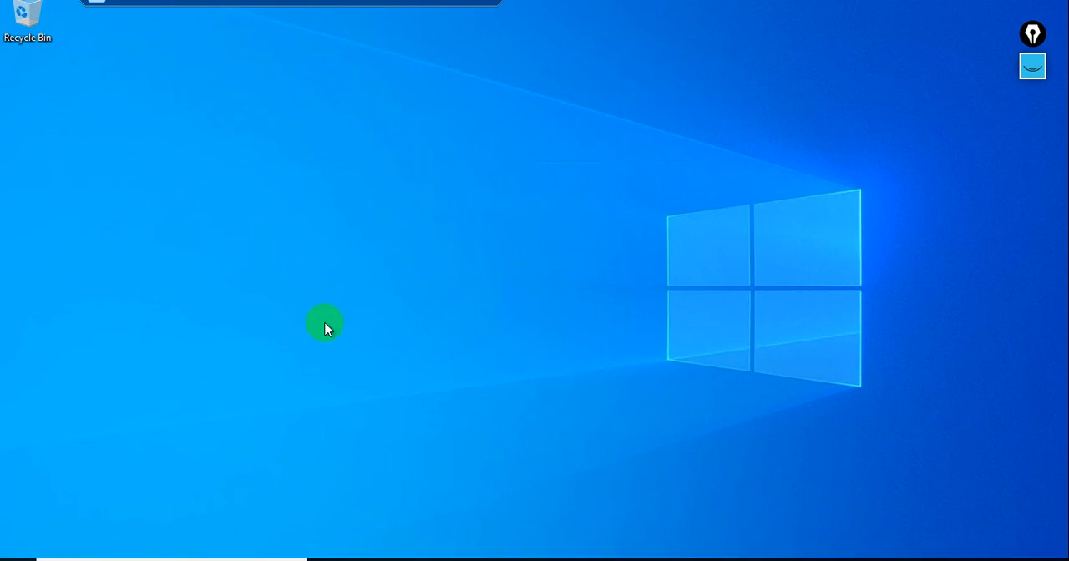
right_click(518, 97)
left_click(452, 140)
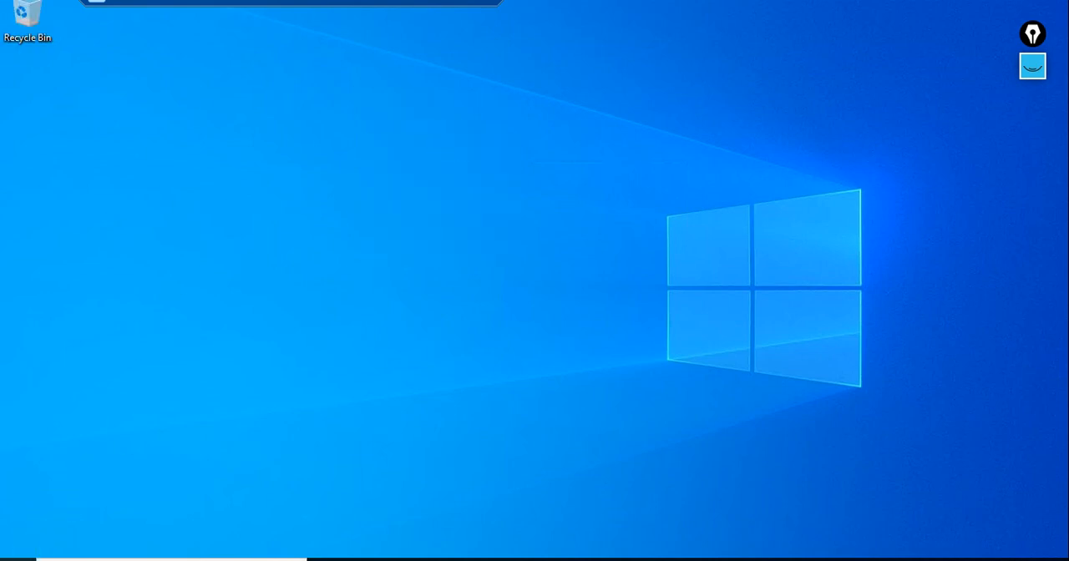
left_click(17, 554)
left_click(639, 339)
Switch to the Notepad script for new image and IIS installation and copy its IIS server role section through the Add-Content line.
left_click(447, 8)
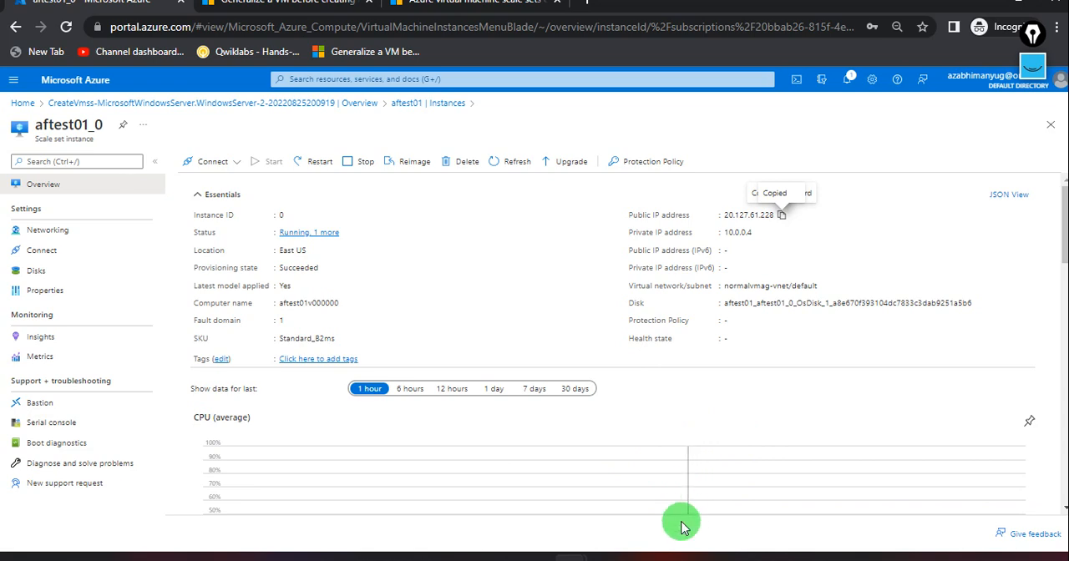
mouse_move(673, 559)
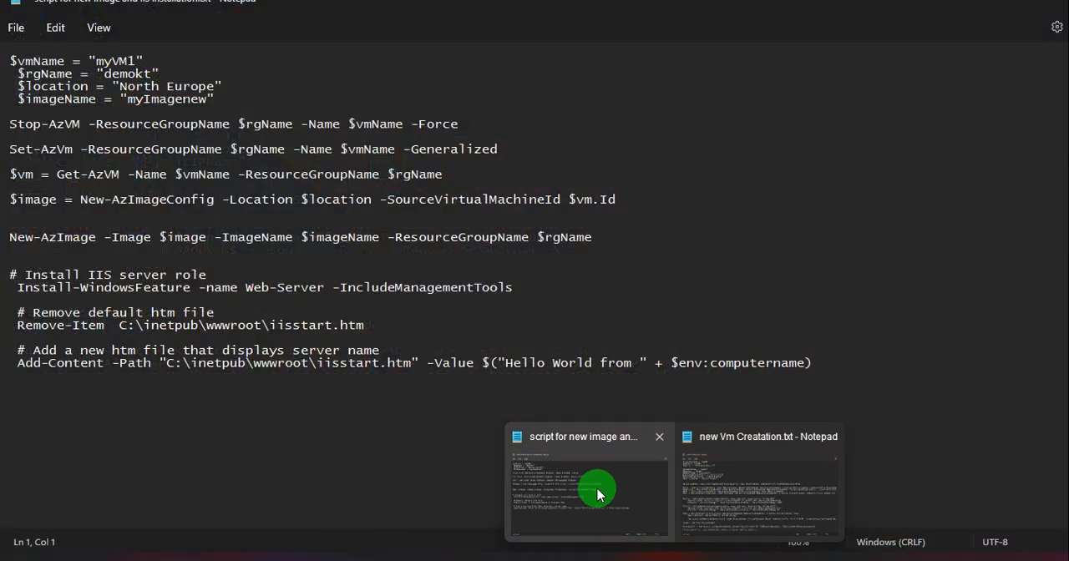
left_click(596, 484)
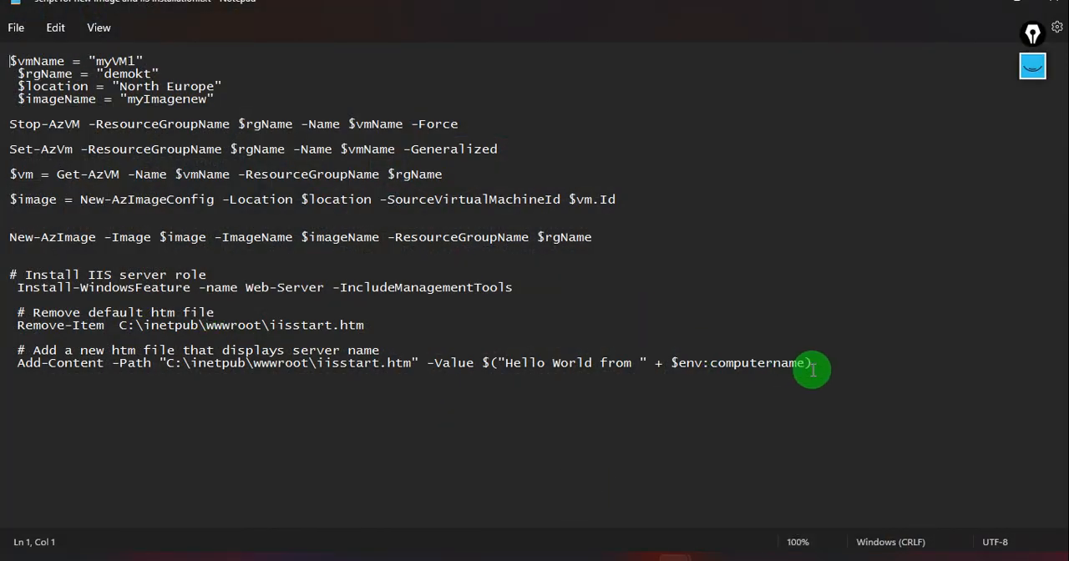
left_click_drag(811, 364, 9, 274)
key("super+c")
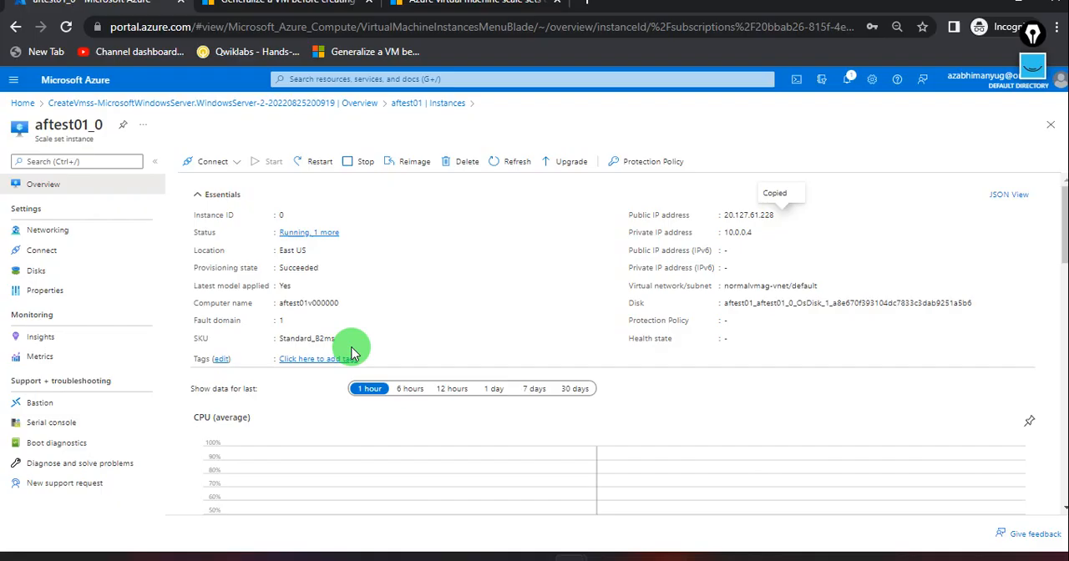
Return to the remote instance, launch Windows PowerShell ISE as administrator, and dismiss the Windows Admin Center notice.
left_click(779, 559)
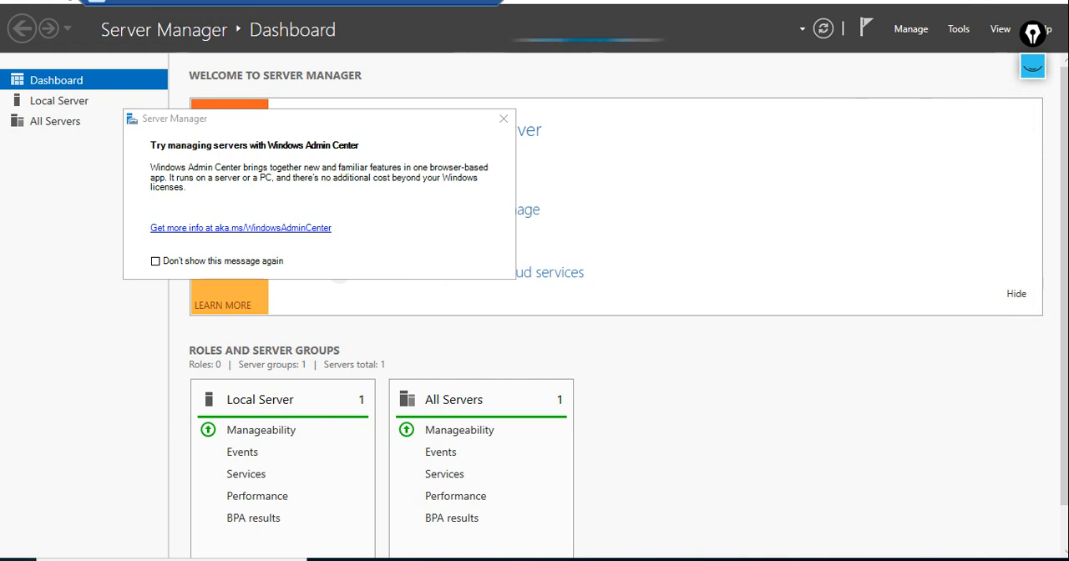
left_click(17, 559)
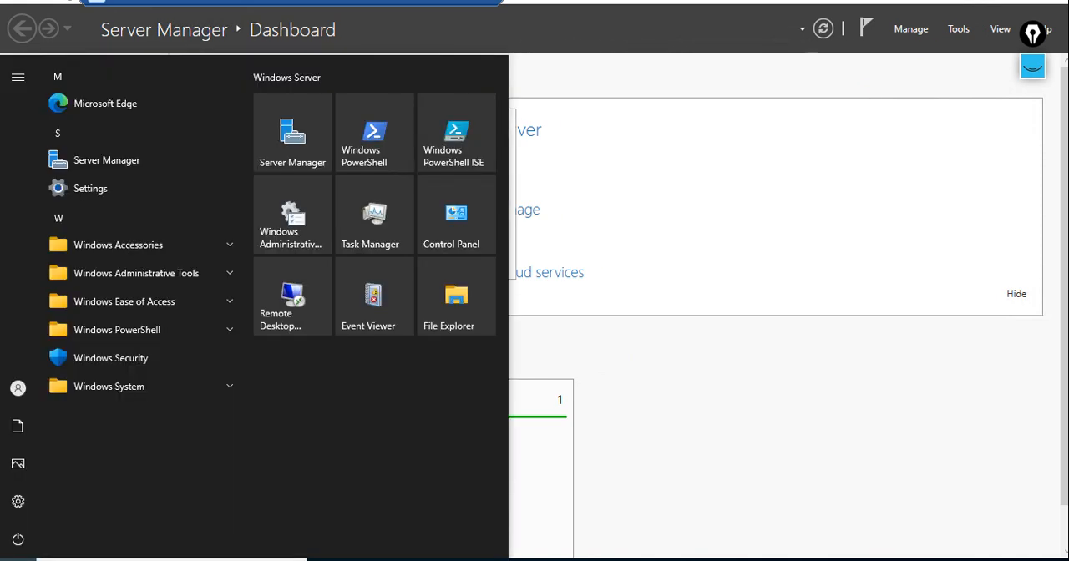
left_click(450, 147)
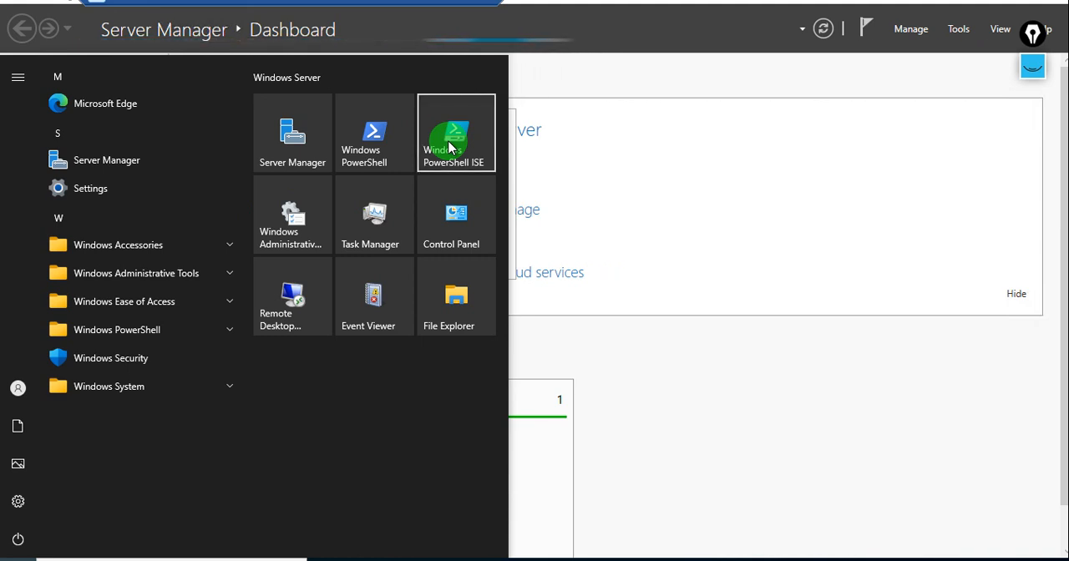
right_click(449, 147)
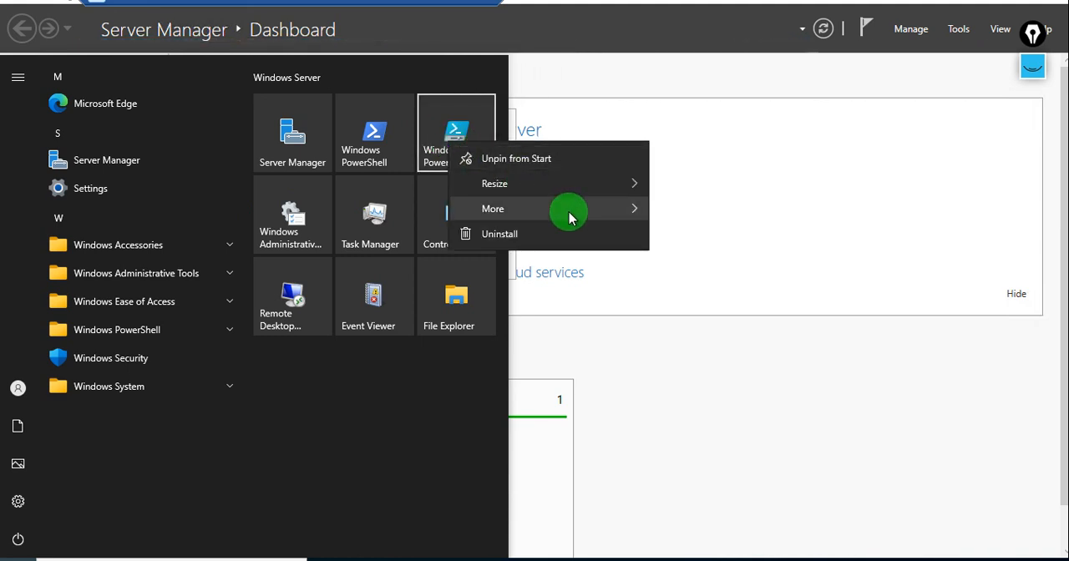
mouse_move(569, 217)
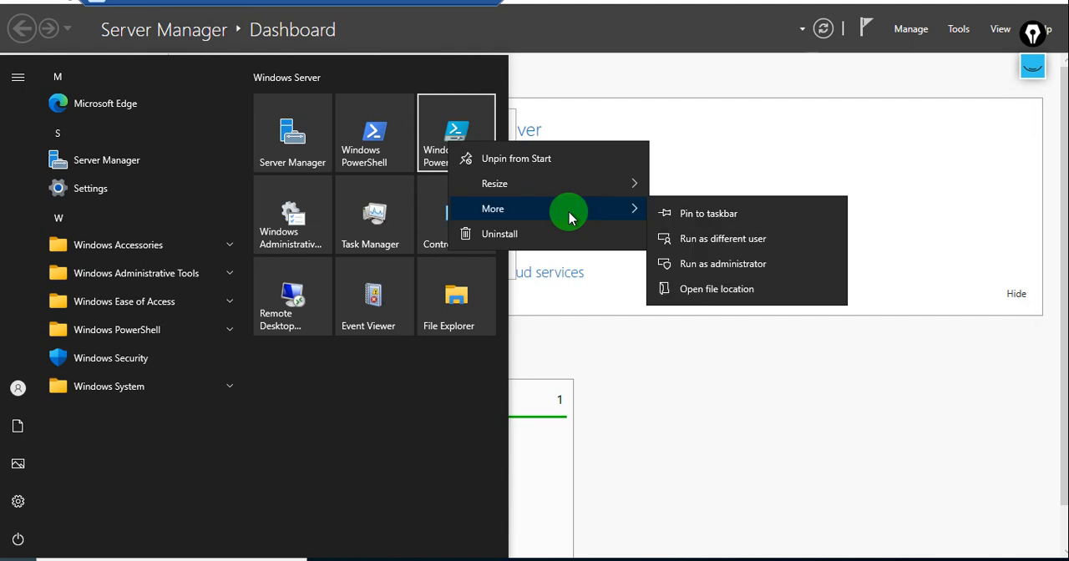
left_click(714, 266)
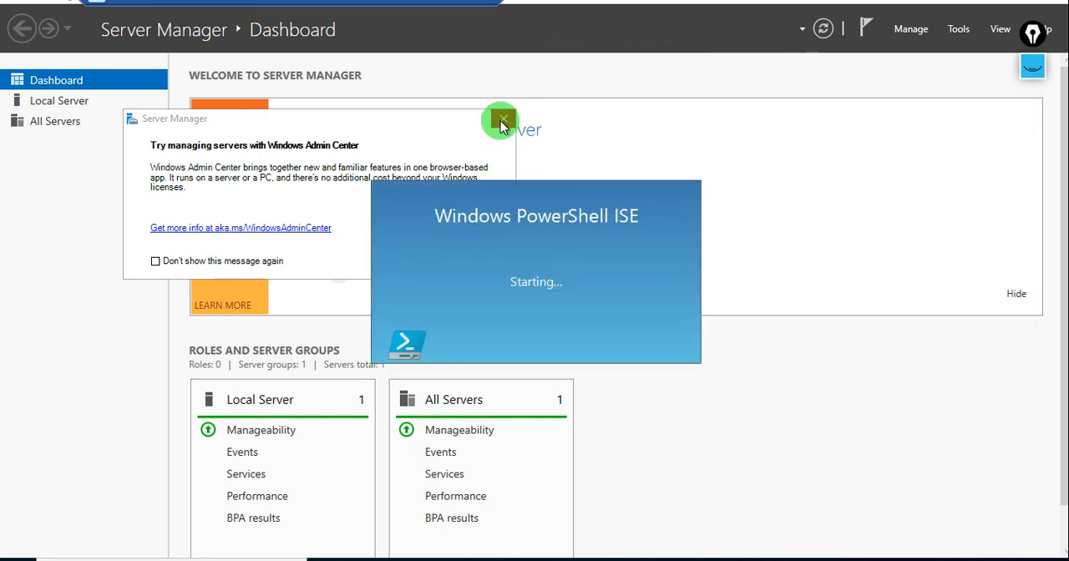
left_click(499, 122)
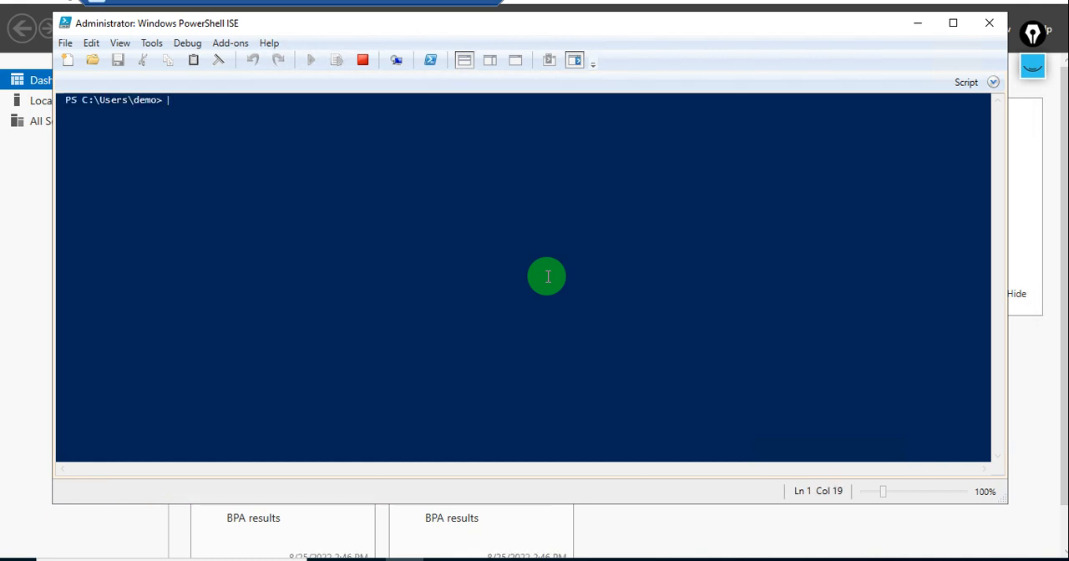
Create a new script in PowerShell ISE, paste the copied IIS installation commands into it, and run it.
left_click(66, 61)
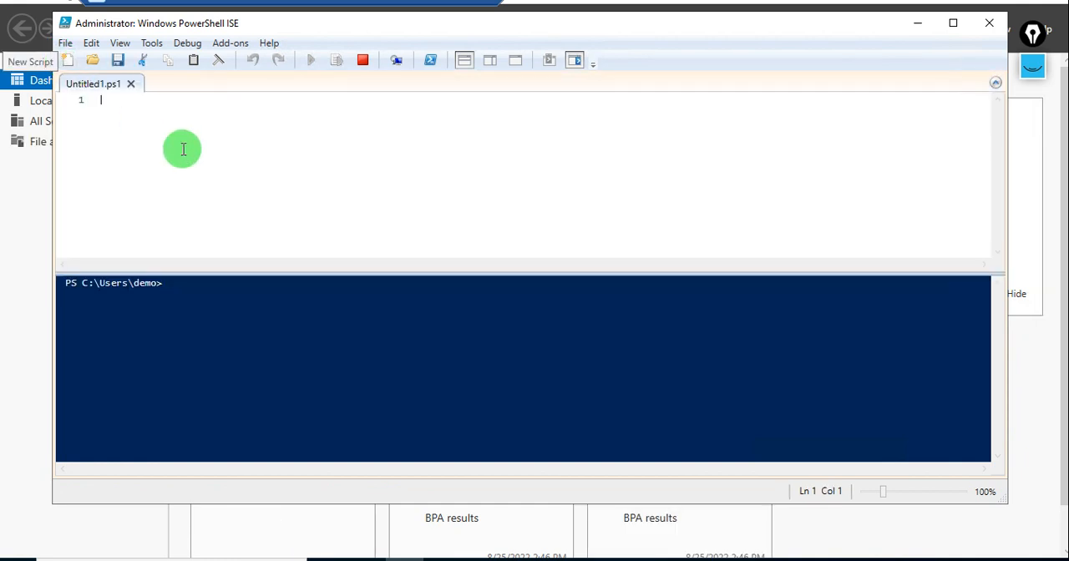
right_click(145, 122)
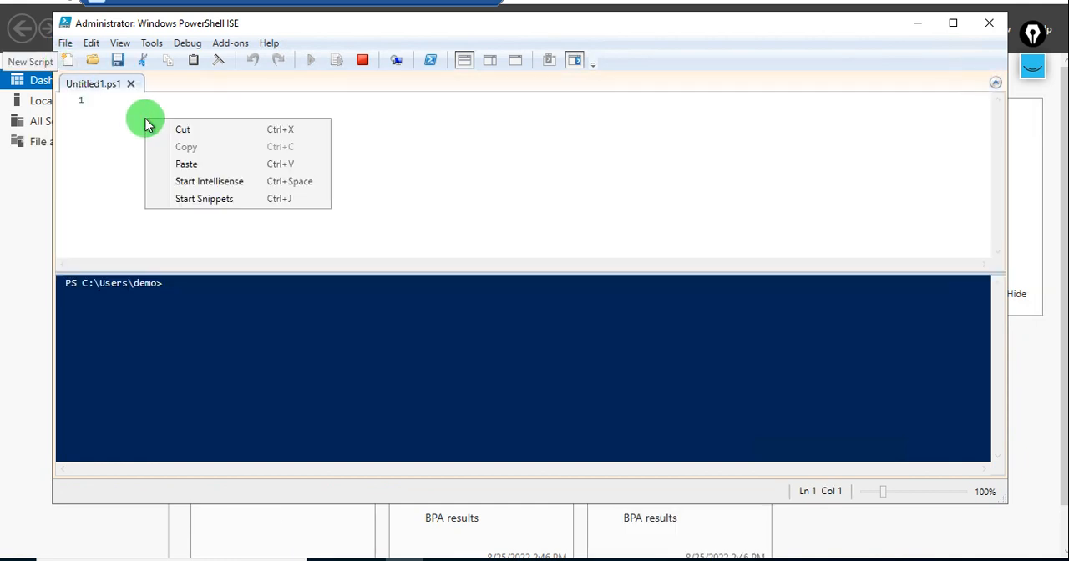
left_click(187, 165)
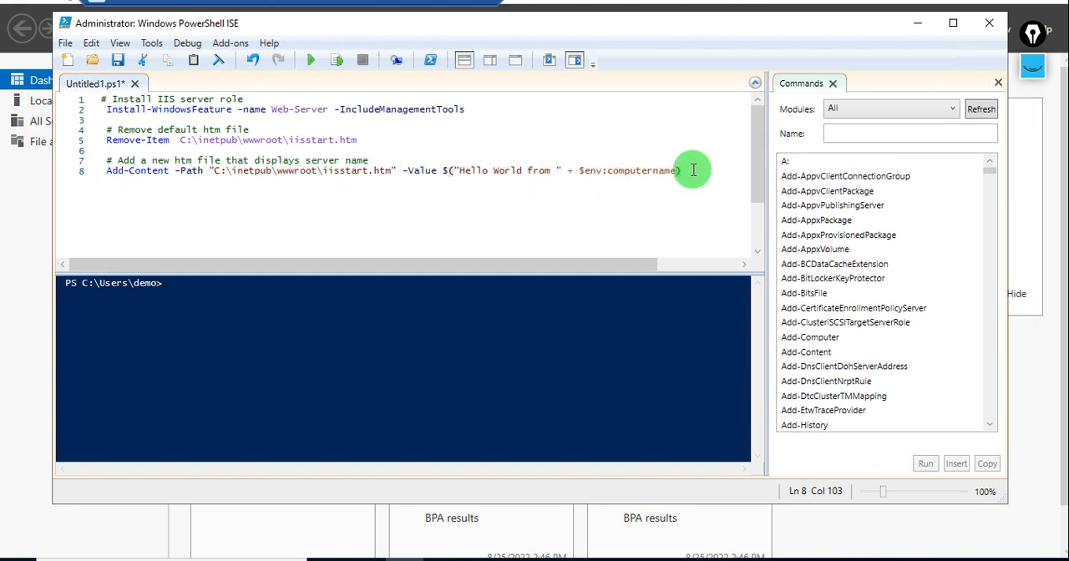
left_click(309, 67)
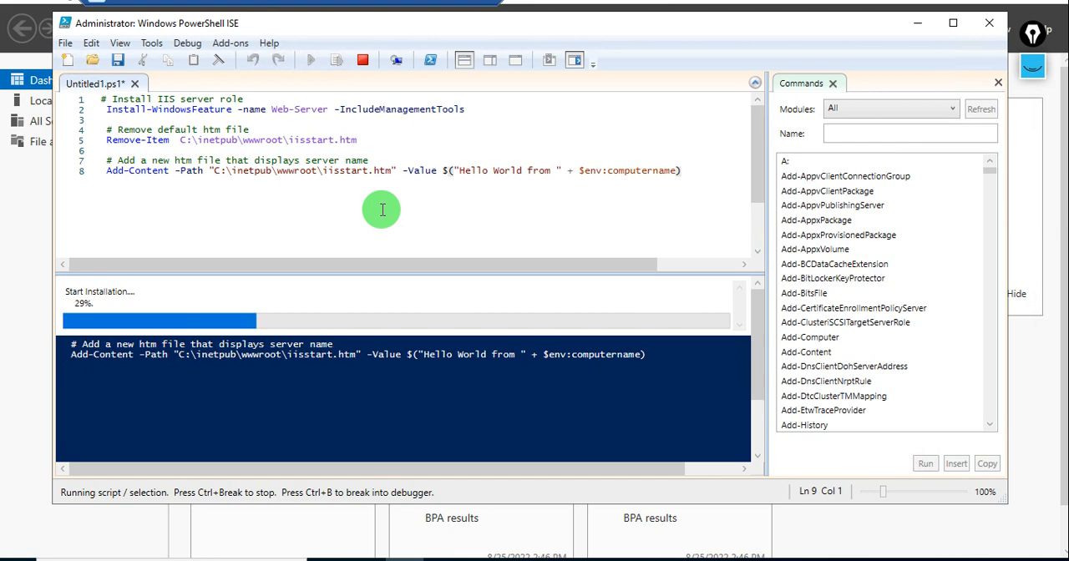
Switch to the local browser and load the instance's public IP address 20.127.61.228 in a new tab.
left_click(444, 9)
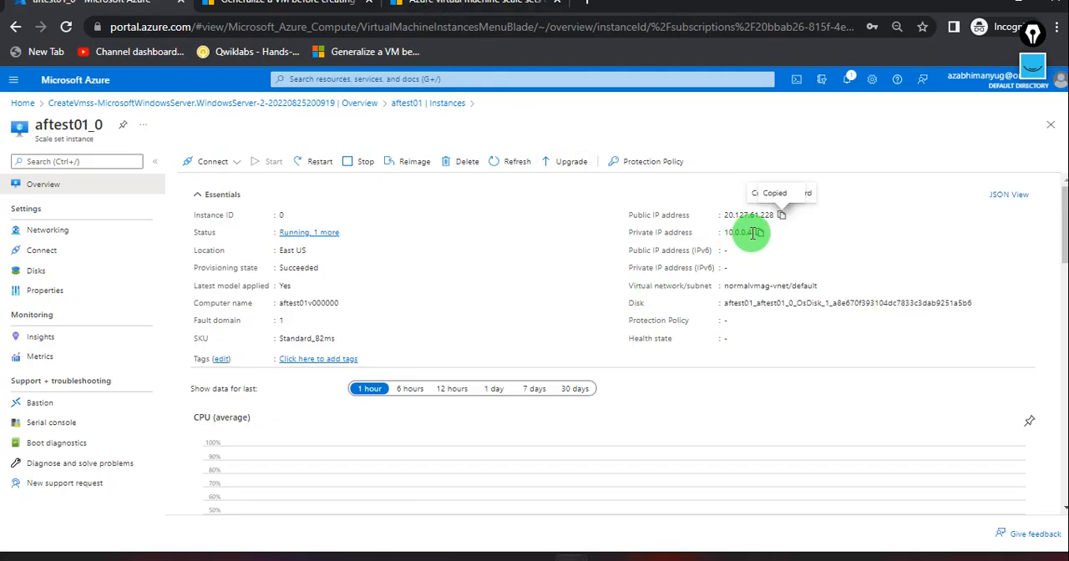
left_click(589, 8)
key("ctrl+v")
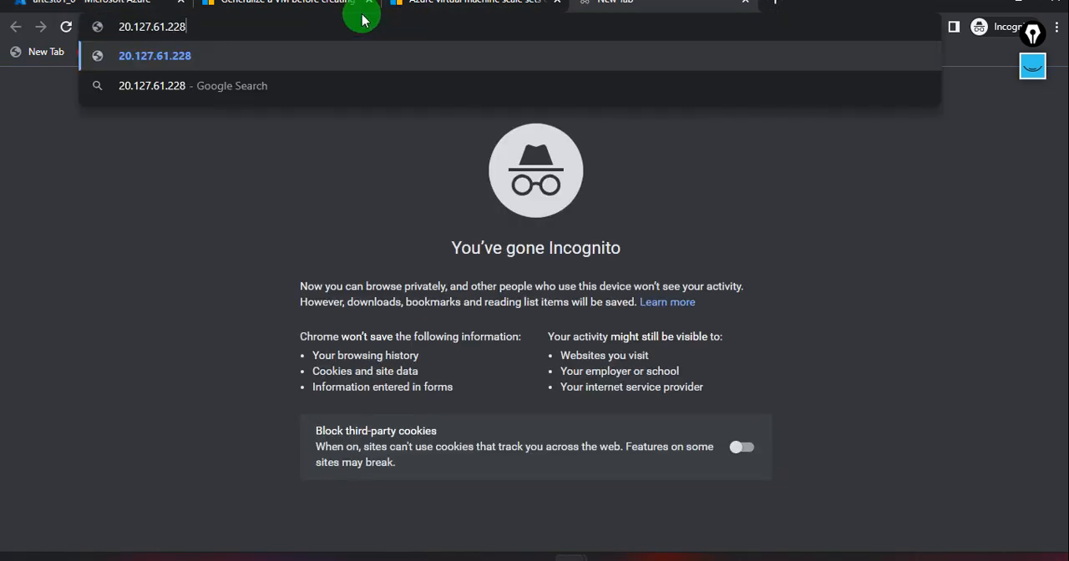
key("Return")
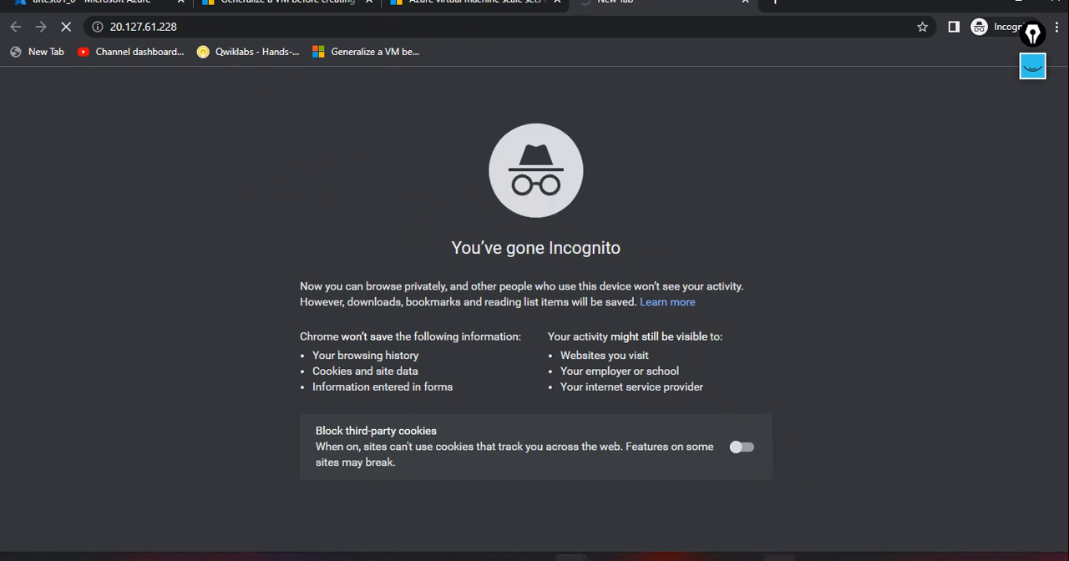
Check the IIS installation's progress in PowerShell ISE on the remote instance.
left_click(779, 559)
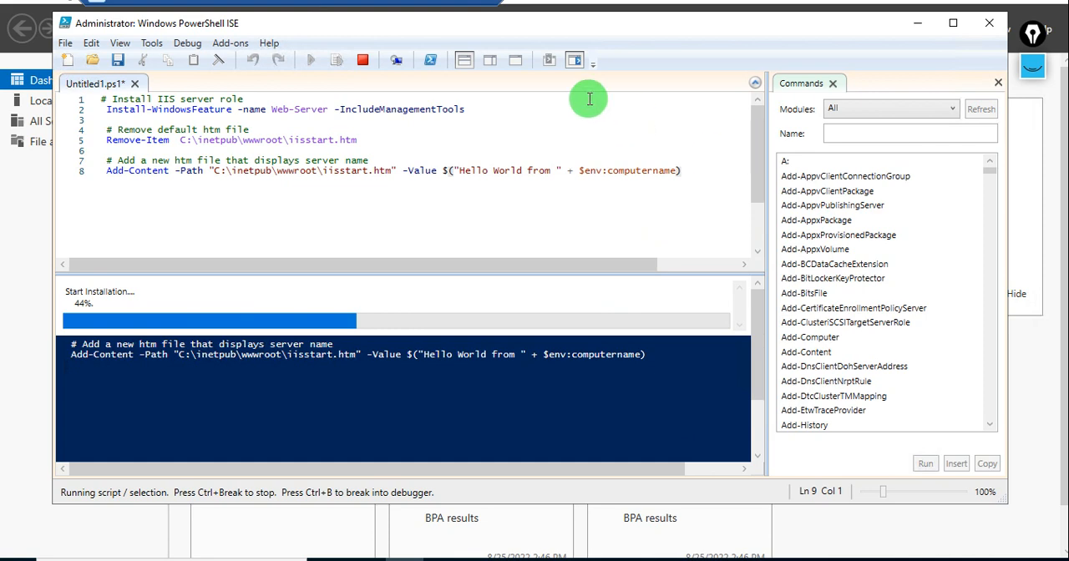
left_click(450, 9)
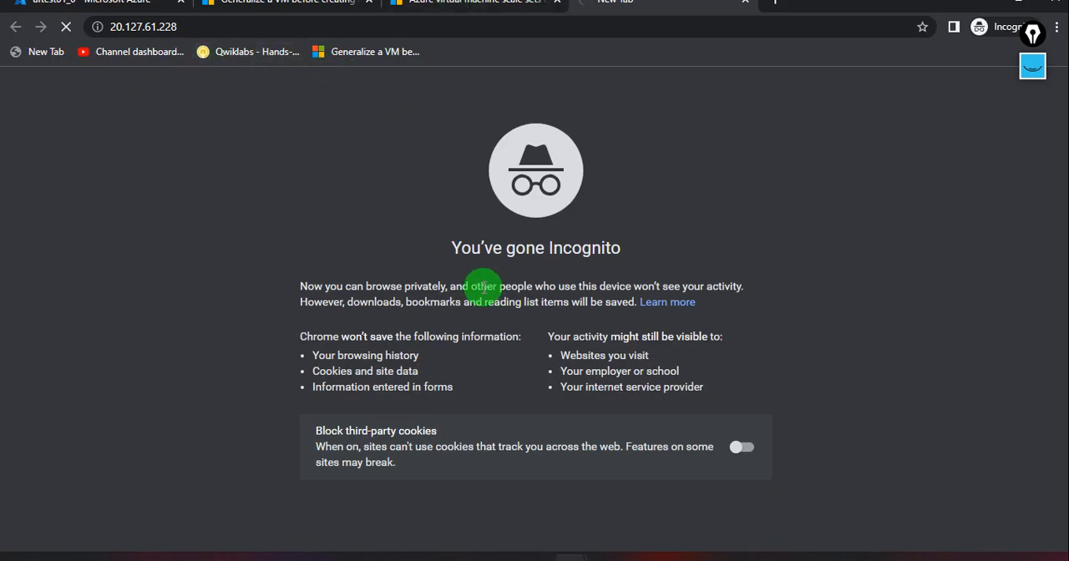
left_click(779, 558)
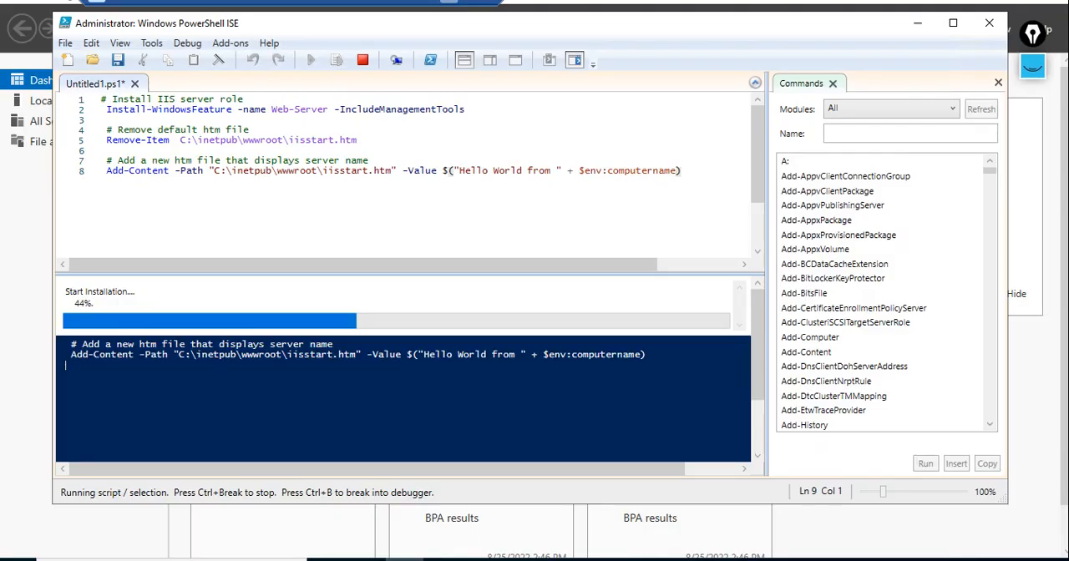
left_click(521, 265)
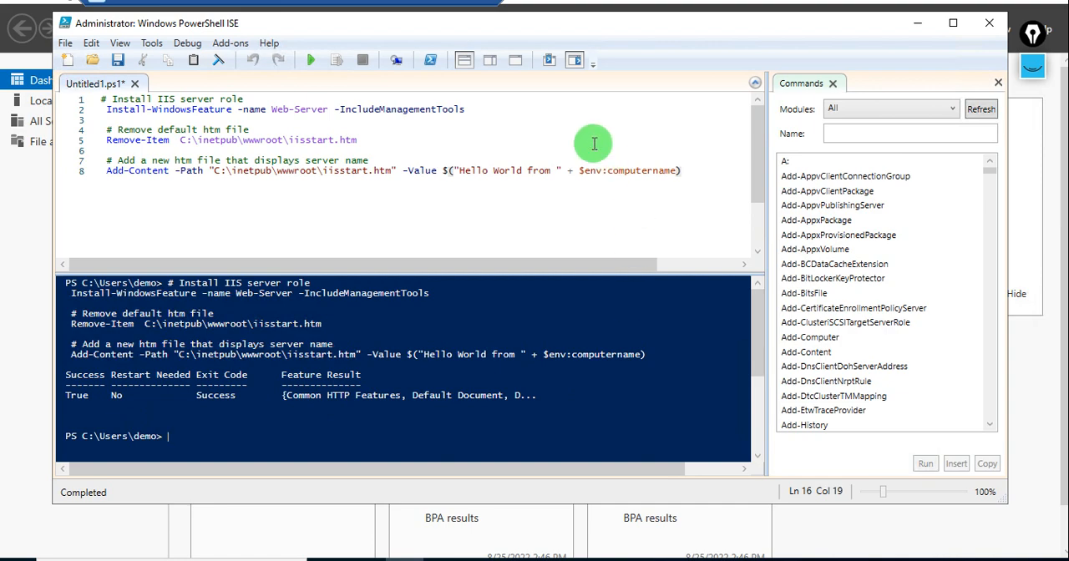
Return to the browser, reload the 20.127.61.228 page, and check the server name in its greeting.
left_click(445, 9)
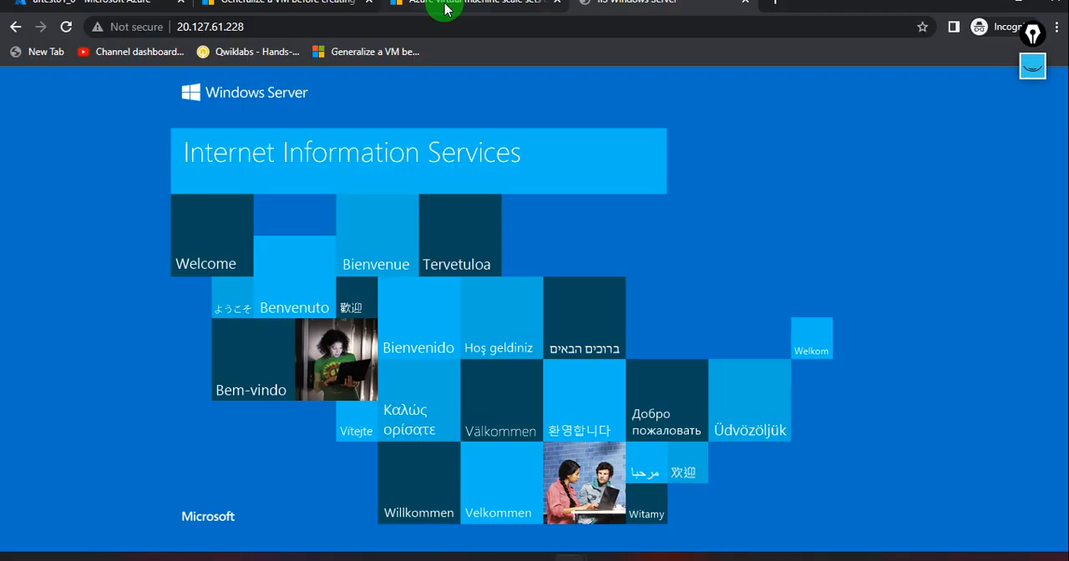
left_click(67, 28)
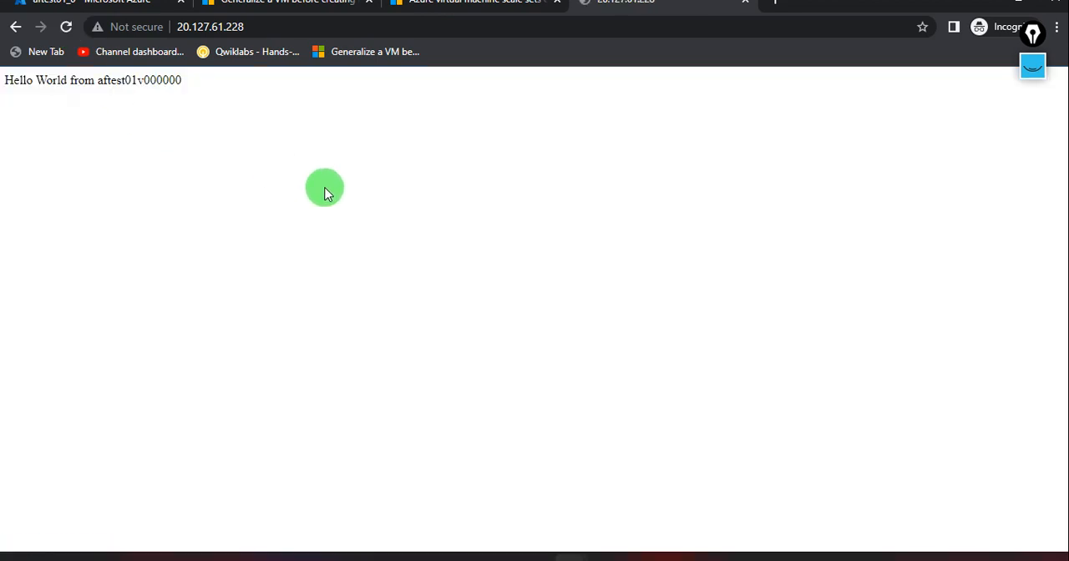
left_click_drag(103, 80, 184, 91)
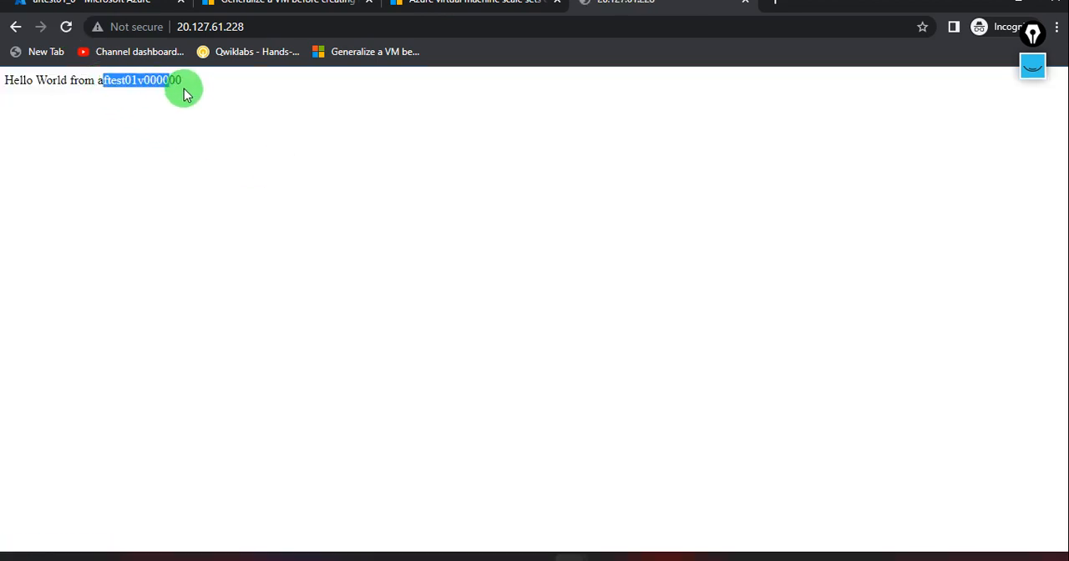
left_click(299, 121)
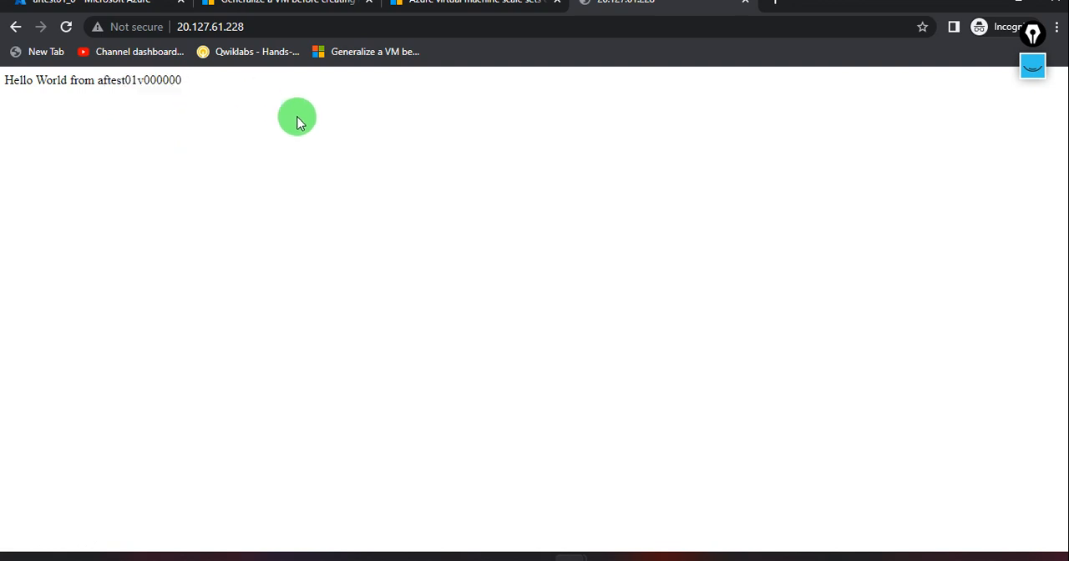
left_click(66, 30)
Return to the aftest01_0 page in the Azure portal and briefly view the scale set sketch in Bamboo Paper.
left_click(124, 15)
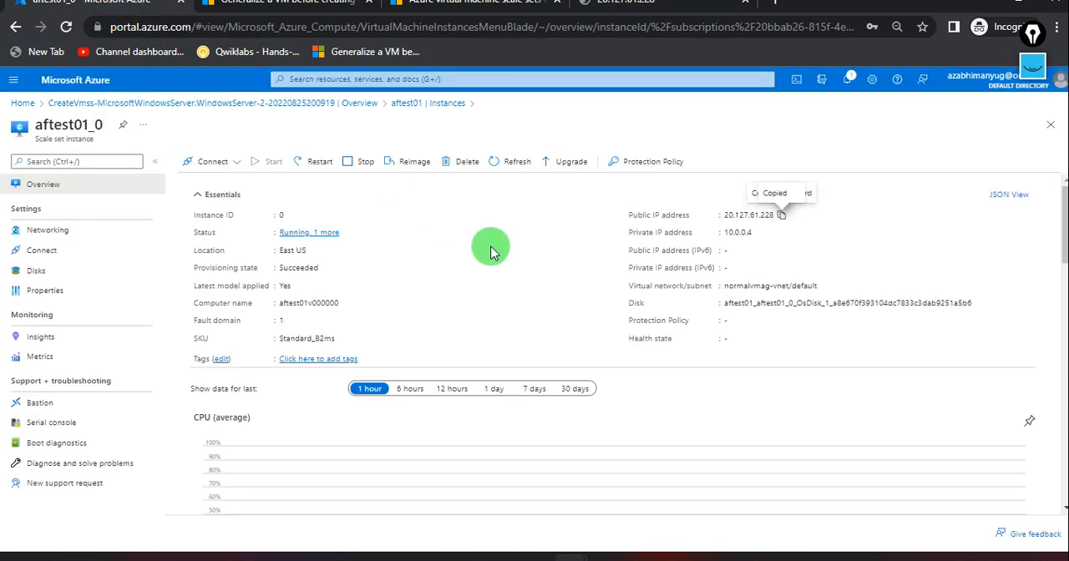
left_click(1033, 81)
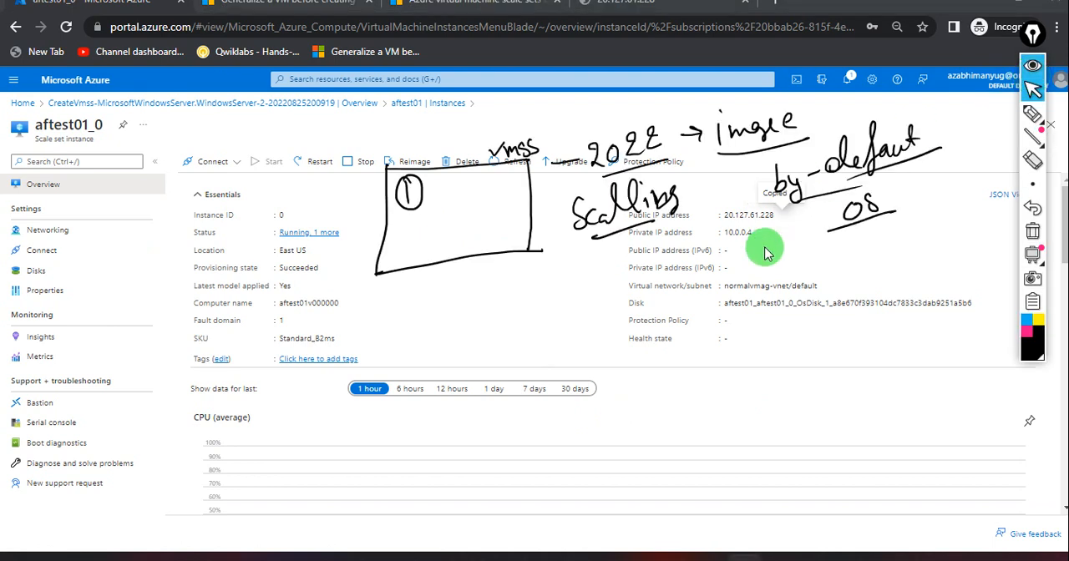
left_click(643, 555)
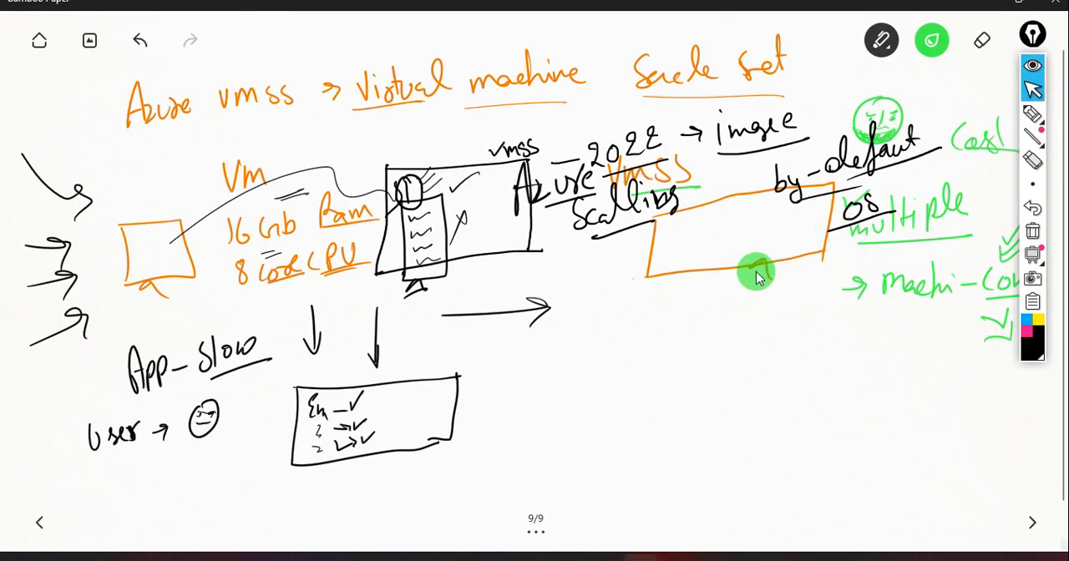
left_click(1031, 70)
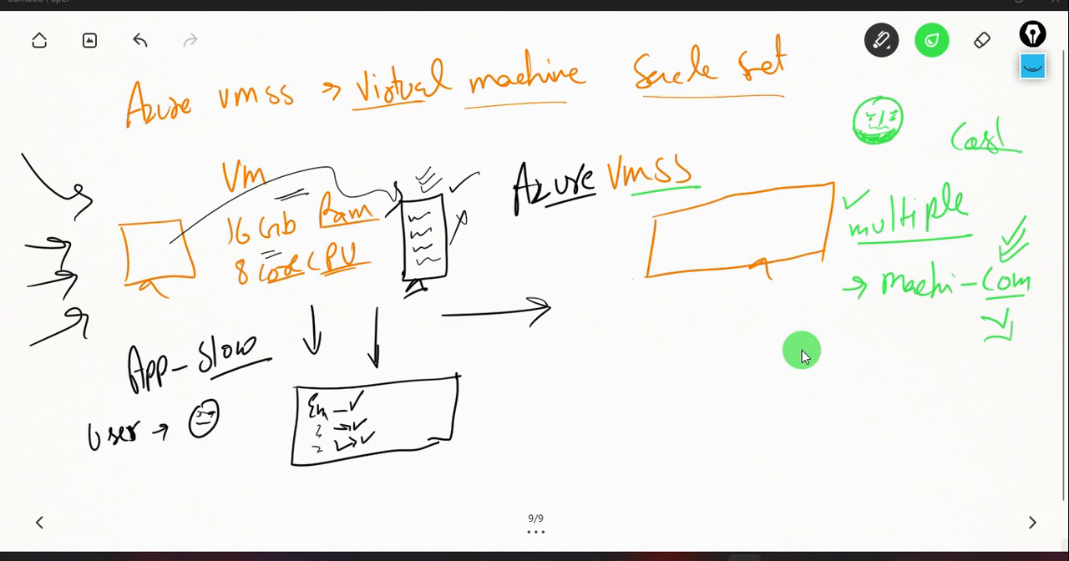
key("alt+Tab")
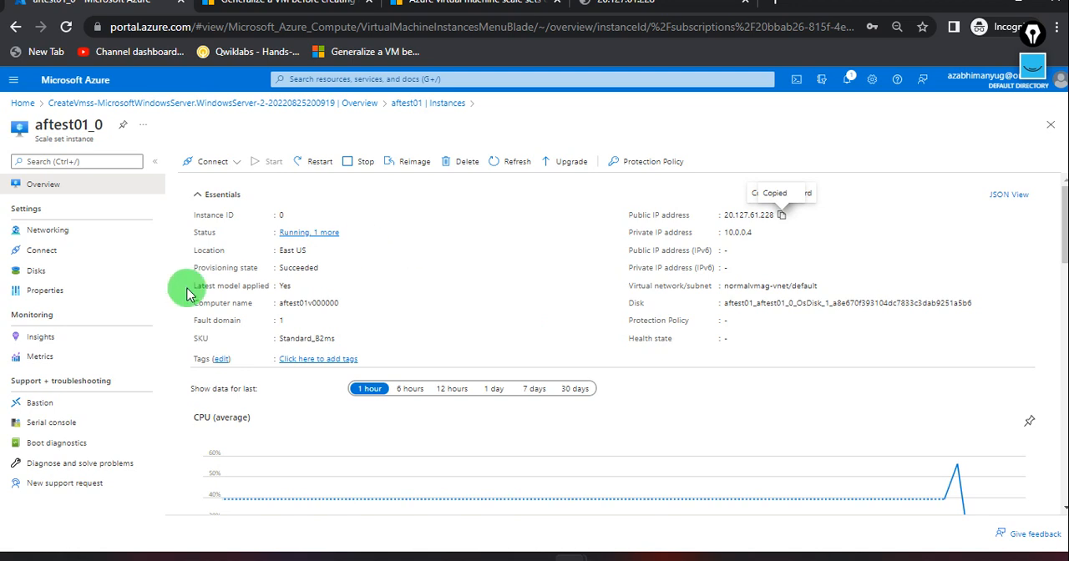
Go back through the deployment overview to scale set aftest01 and open its scaling settings.
left_click(340, 107)
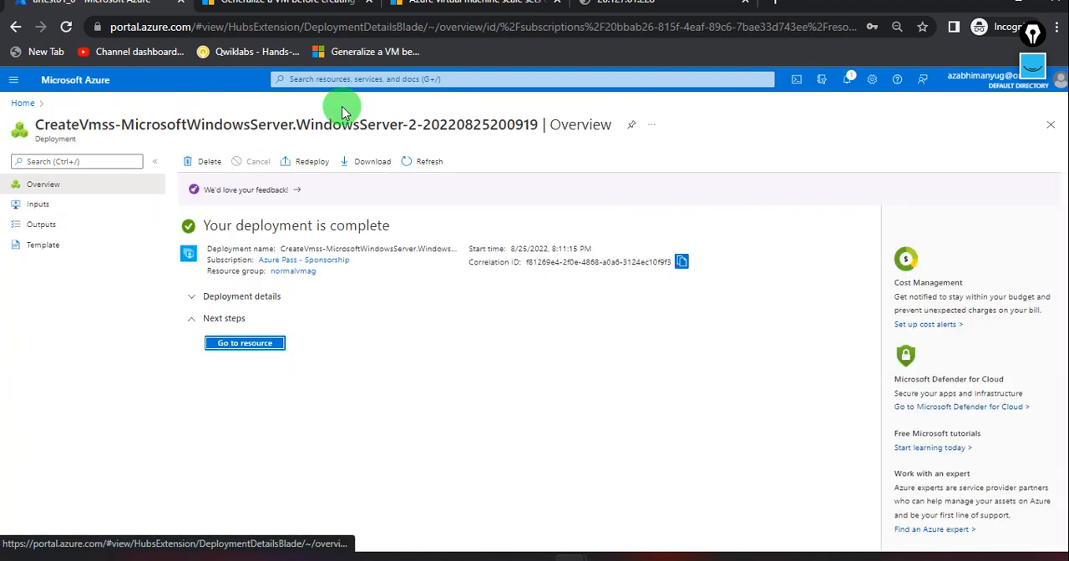
left_click(245, 343)
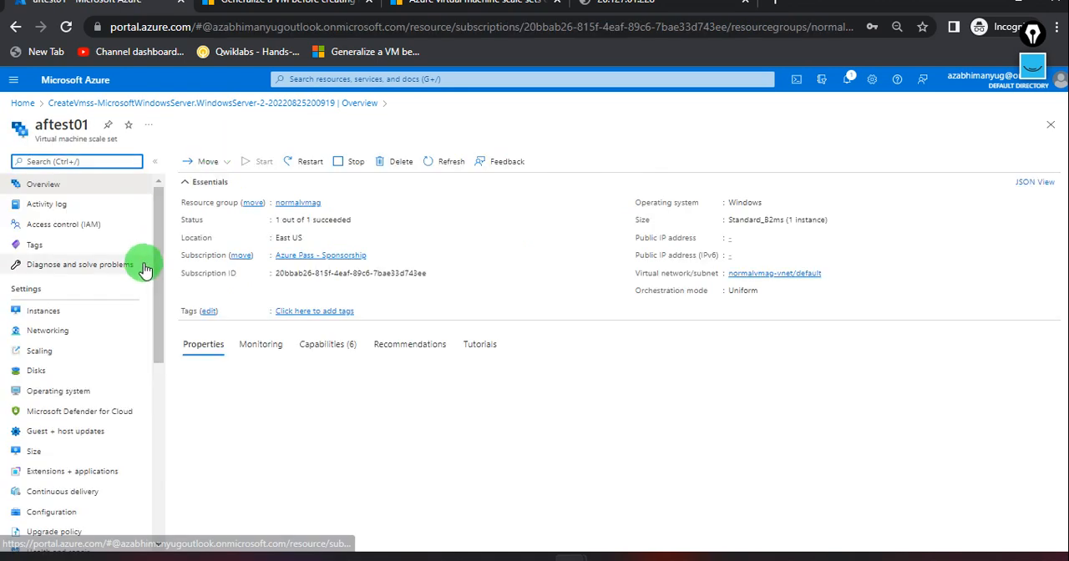
left_click(73, 357)
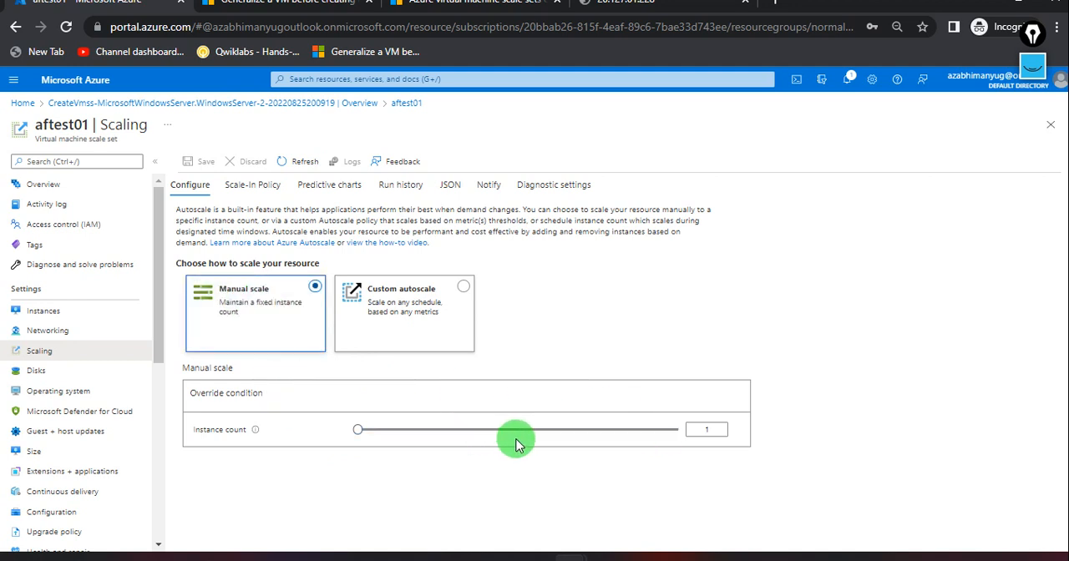
Try the manual scale slider's extremes, set the instance count to 2, and save the scaling configuration.
left_click_drag(360, 432, 685, 436)
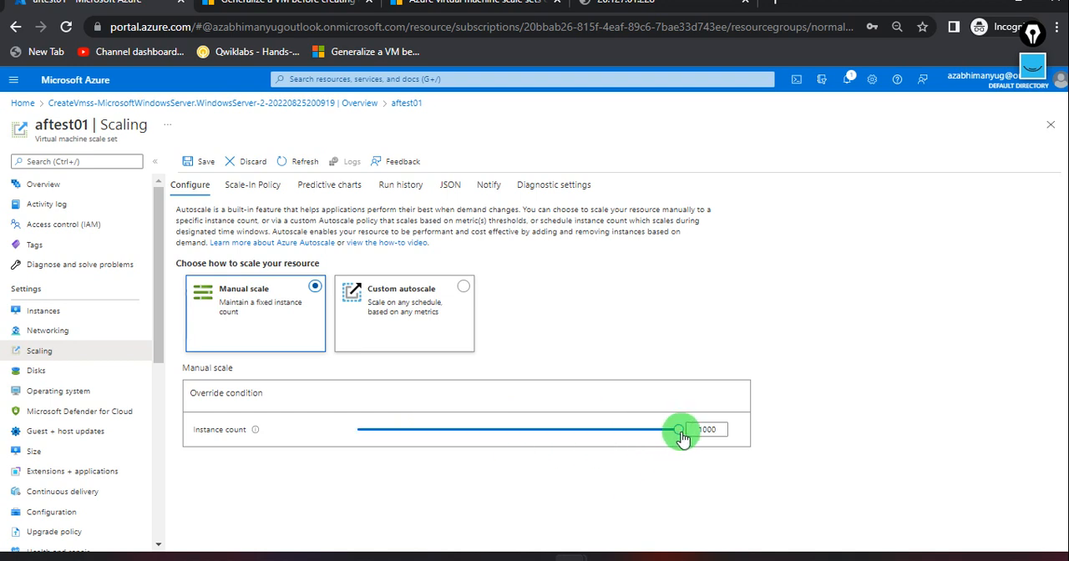
mouse_move(681, 432)
left_click_drag(664, 436, 349, 453)
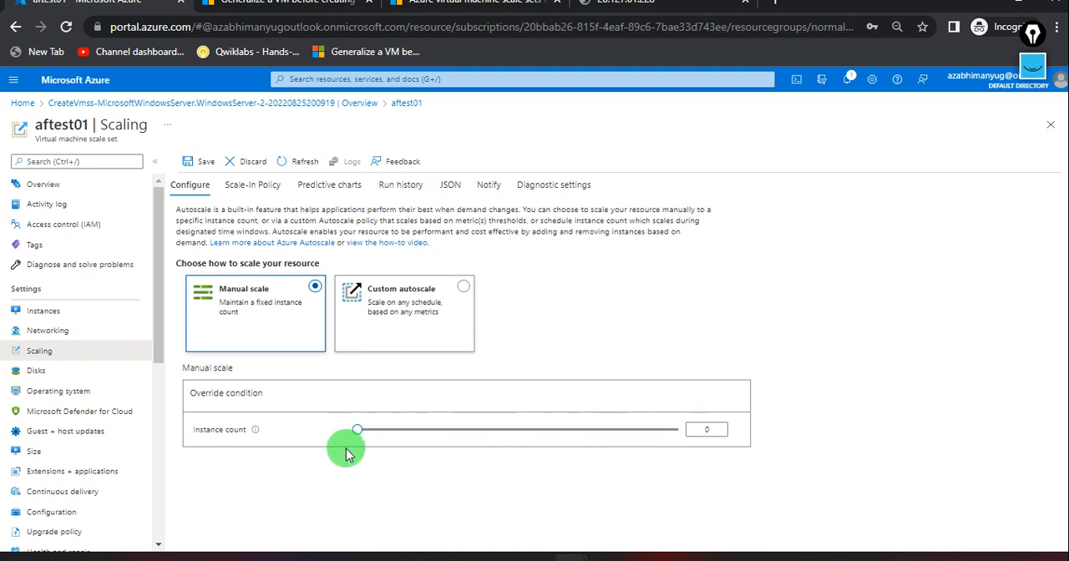
left_click(723, 428)
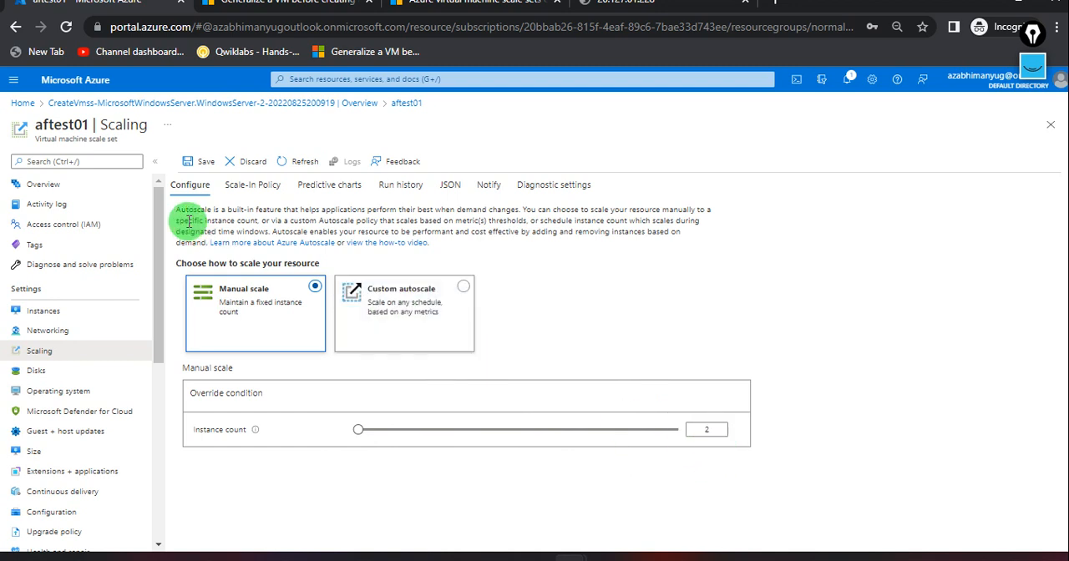
left_click(192, 163)
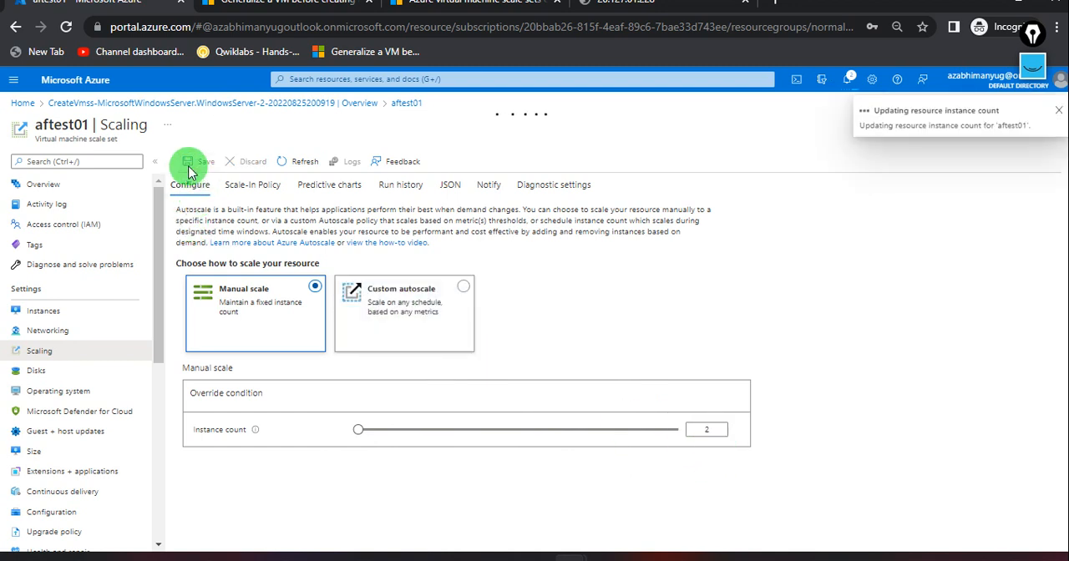
Show the screen annotations and draw a circled 2 beside the circled 1 in the VMSS box with the pen.
left_click(1034, 65)
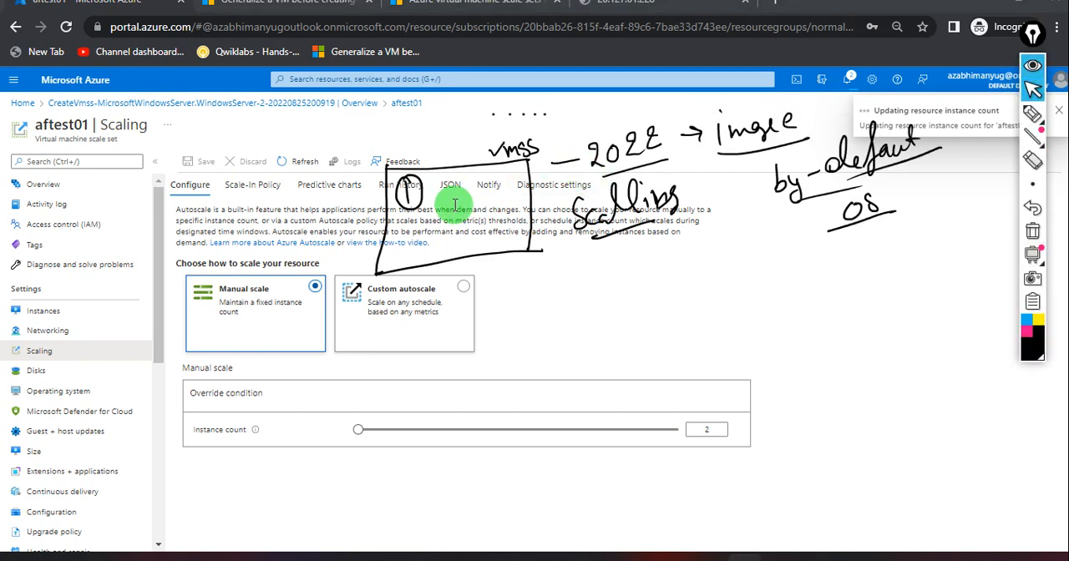
left_click(1034, 117)
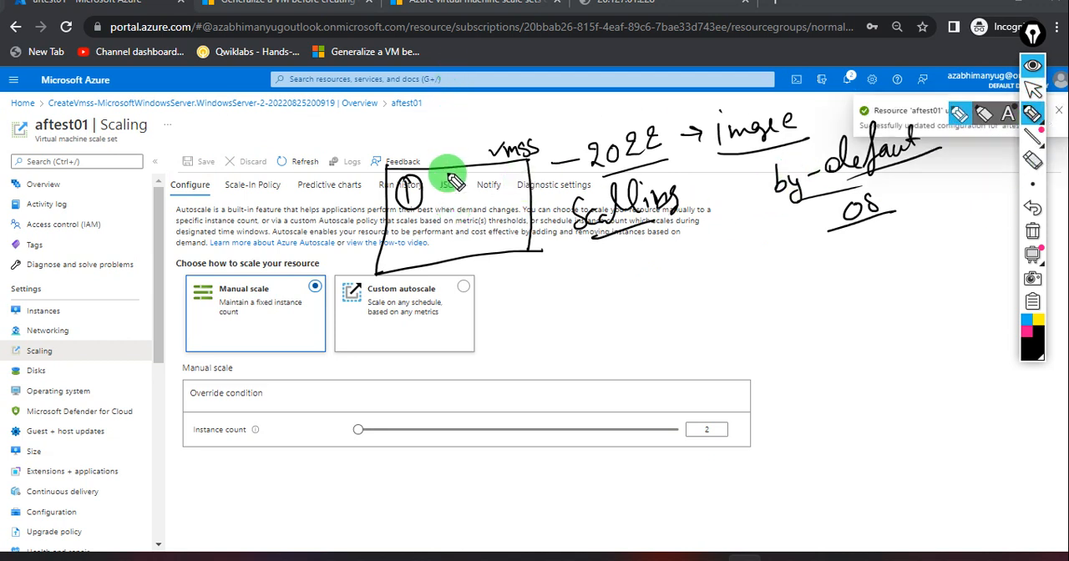
left_click_drag(439, 190, 478, 197)
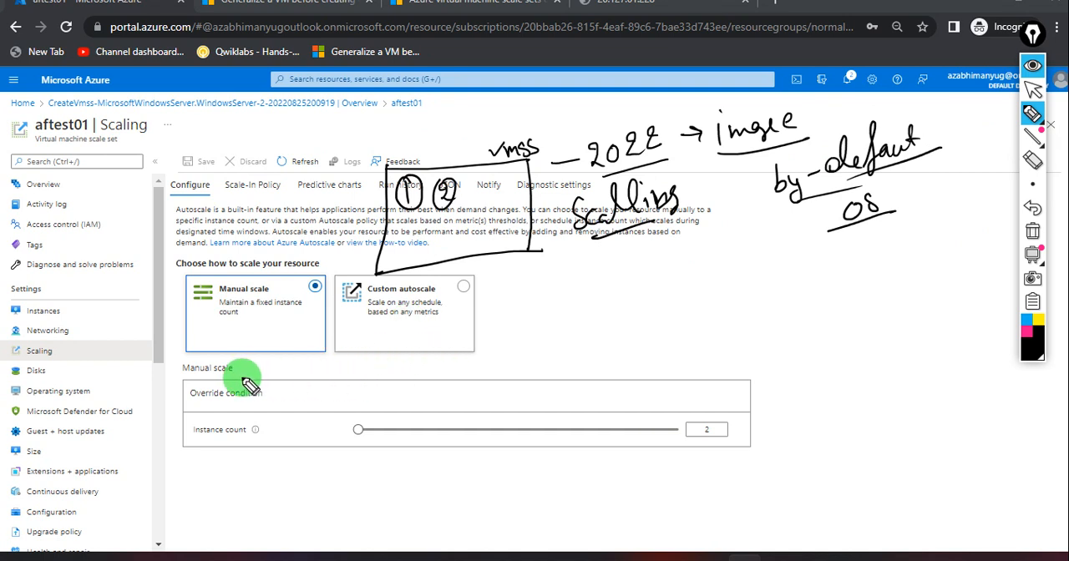
Sketch an empty box and a circled box of check lines, draw an arrow from the circled 2, and hide the annotations.
mouse_move(246, 366)
left_mouse_down()
mouse_move(241, 453)
mouse_move(281, 368)
mouse_move(269, 446)
mouse_move(240, 451)
left_mouse_up()
mouse_move(360, 364)
left_mouse_down()
mouse_move(360, 430)
mouse_move(441, 348)
mouse_move(382, 425)
mouse_move(362, 428)
mouse_move(432, 373)
mouse_move(389, 389)
mouse_move(382, 407)
mouse_move(425, 387)
mouse_move(426, 404)
mouse_move(441, 353)
left_mouse_up()
left_click_drag(389, 441, 431, 455)
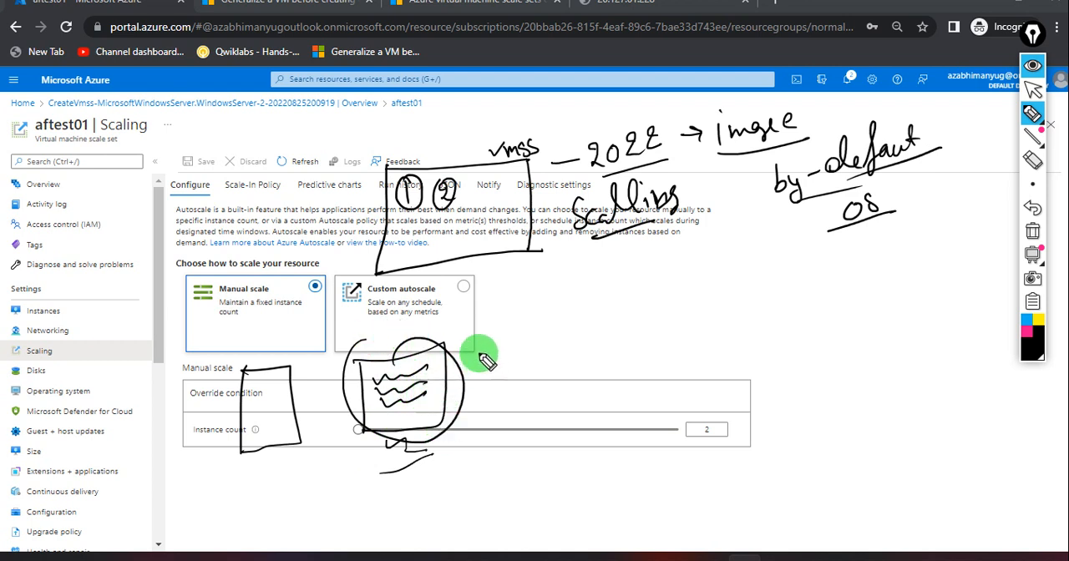
left_click_drag(458, 298, 461, 306)
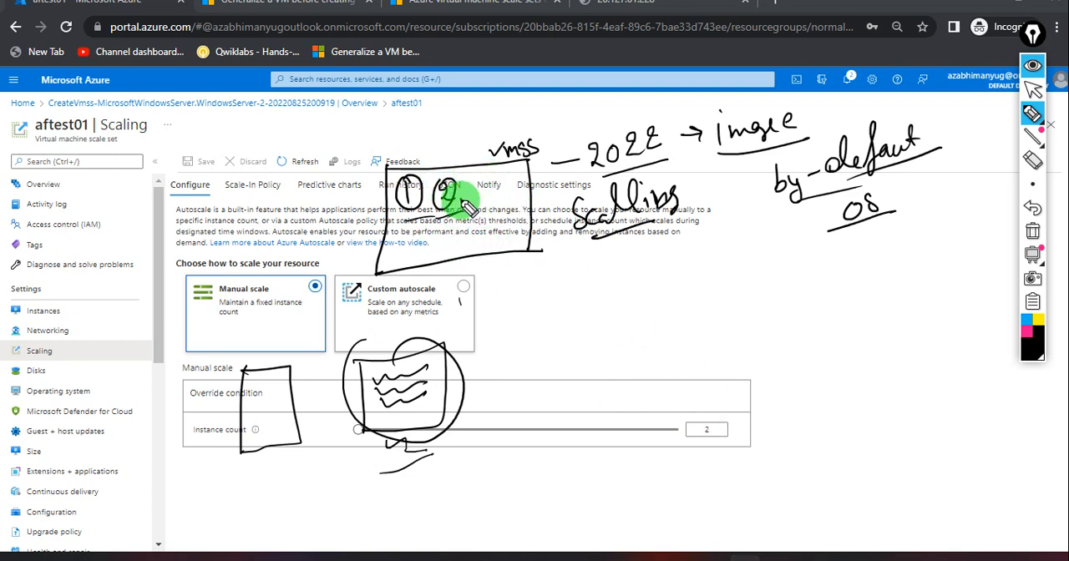
mouse_move(466, 204)
left_mouse_down()
mouse_move(577, 282)
mouse_move(561, 309)
left_mouse_up()
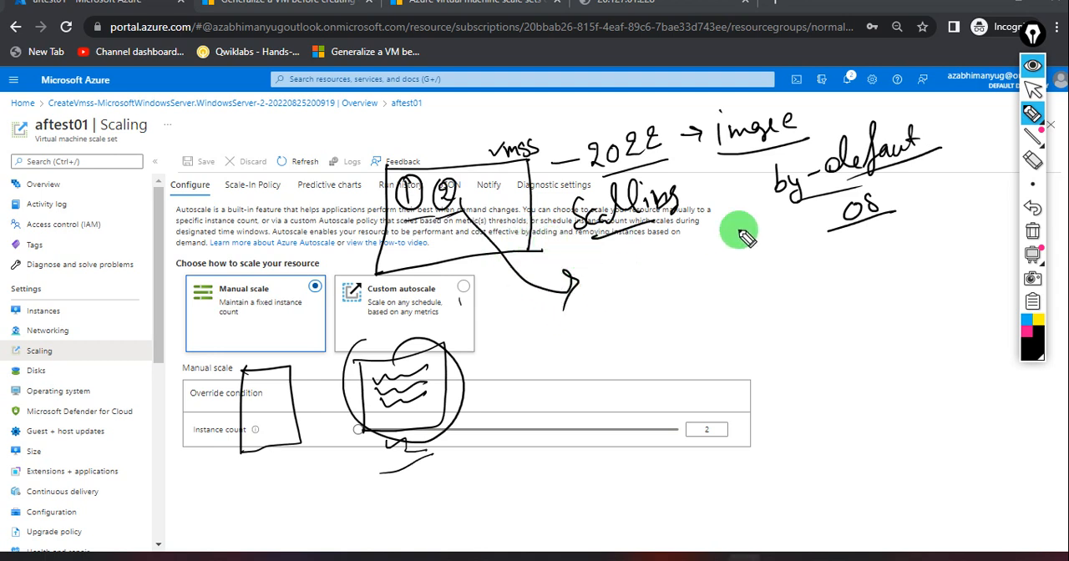
left_click(1032, 67)
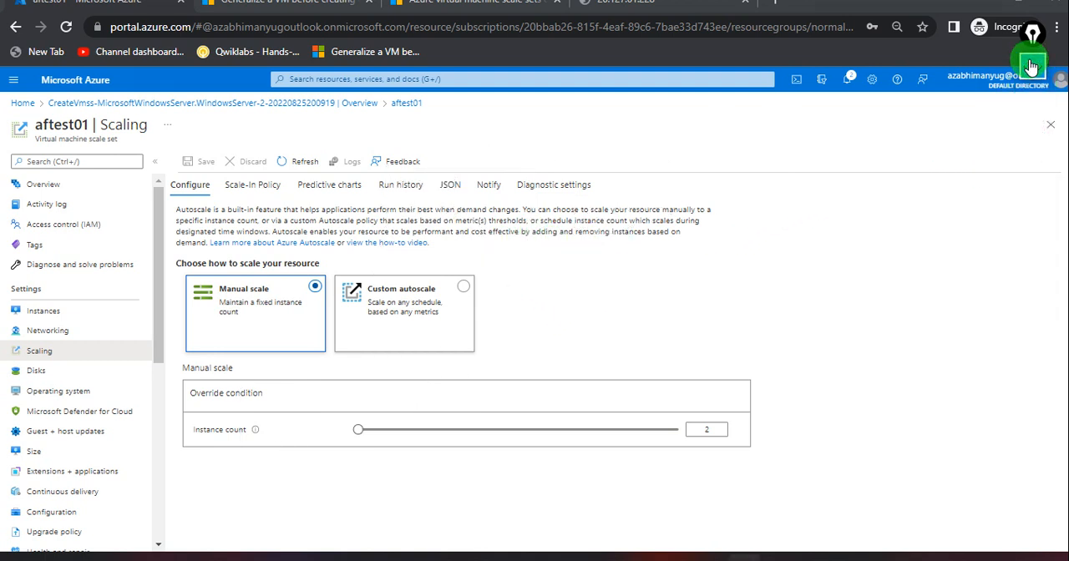
Open the instances list of scale set aftest01 and refresh it to check the new instance's provisioning.
left_click(45, 313)
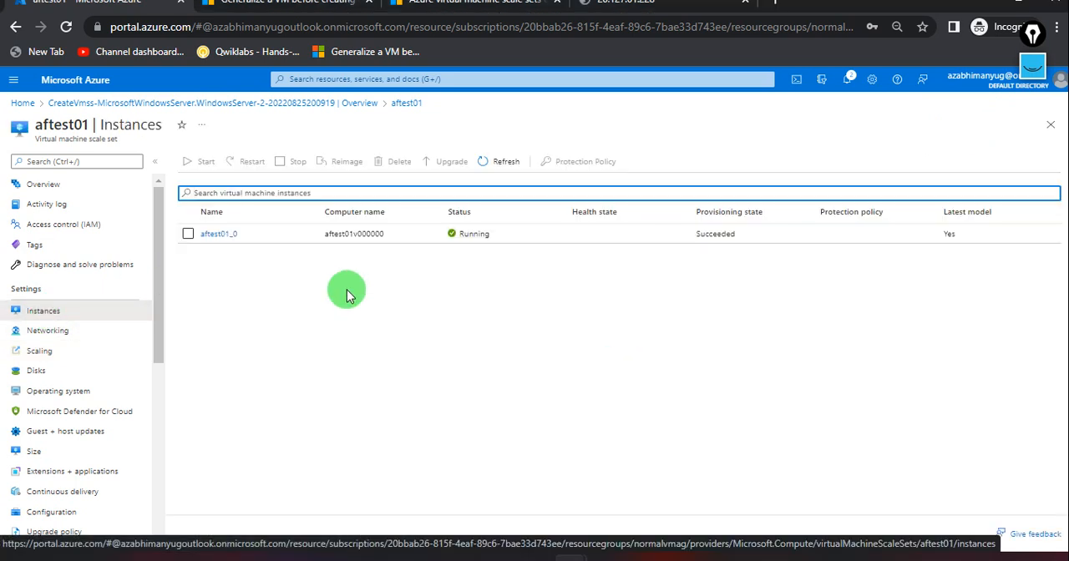
left_click(506, 162)
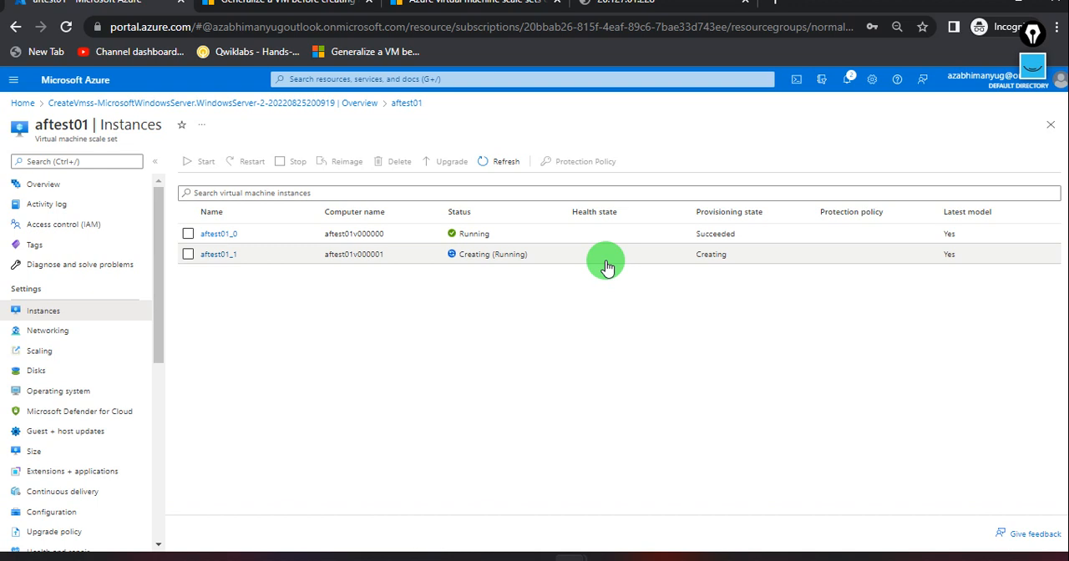
left_click(505, 162)
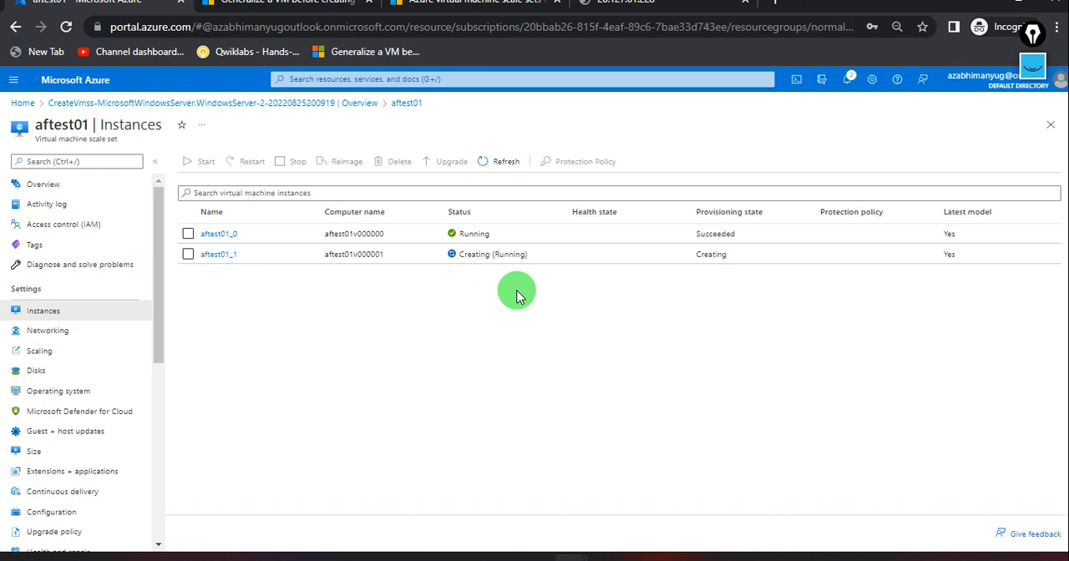
Open instance aftest01_0 and compare its public IP address and computer name with the web page at 20.127.61.228.
left_click(224, 235)
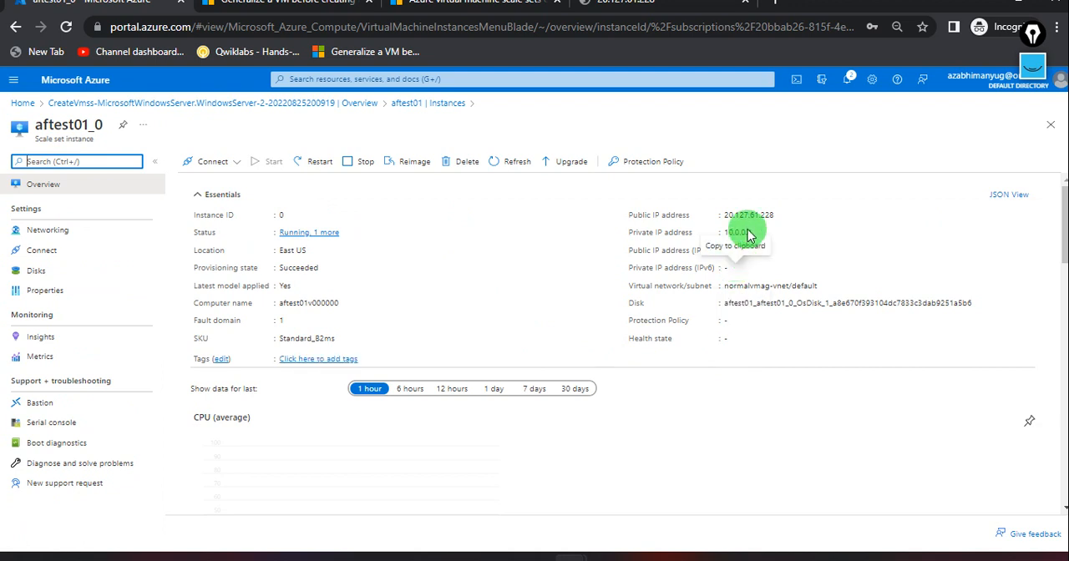
left_click(614, 5)
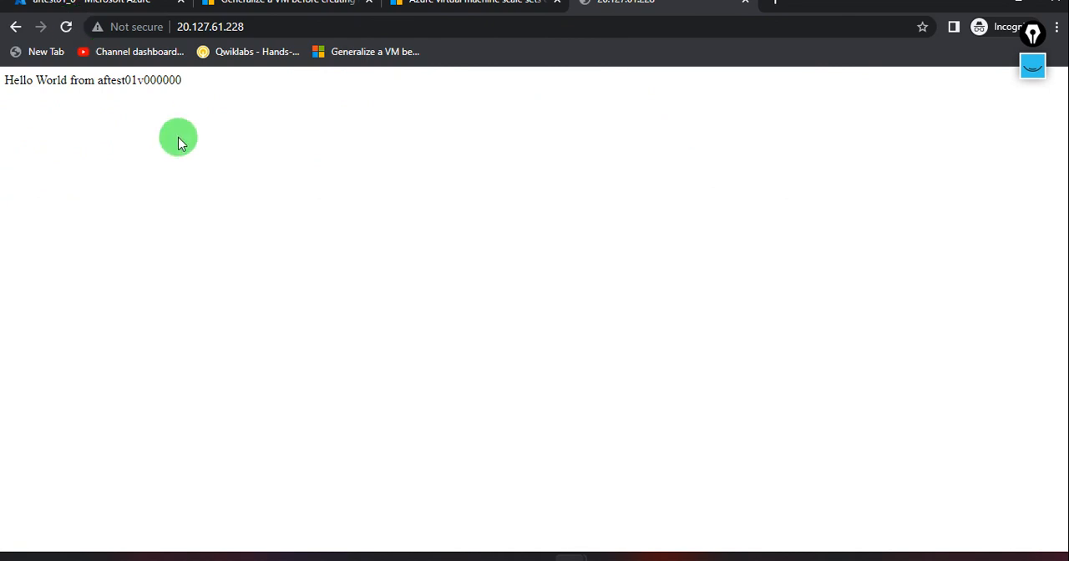
left_click(128, 11)
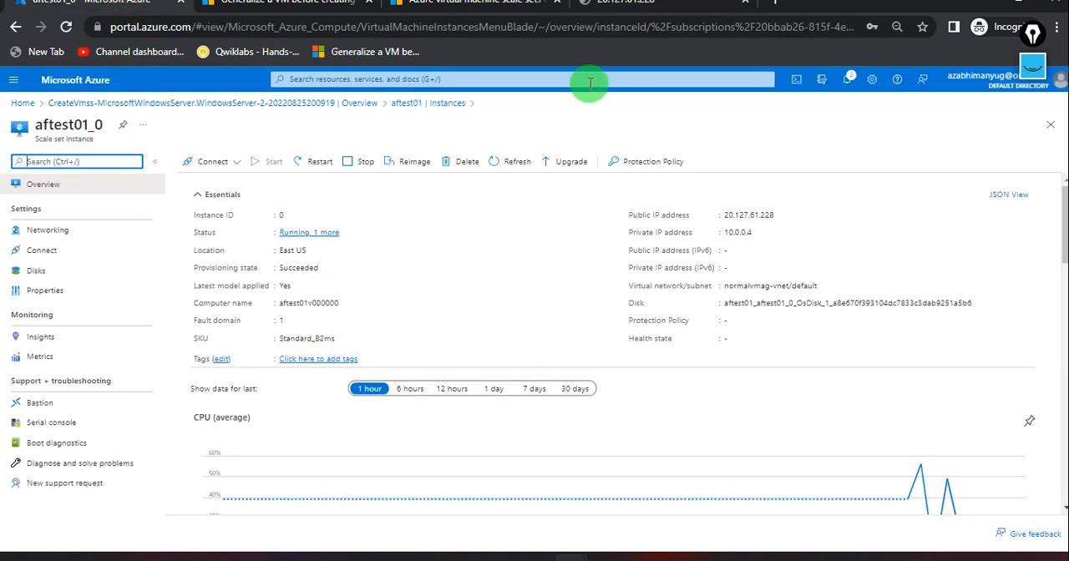
left_click(593, 10)
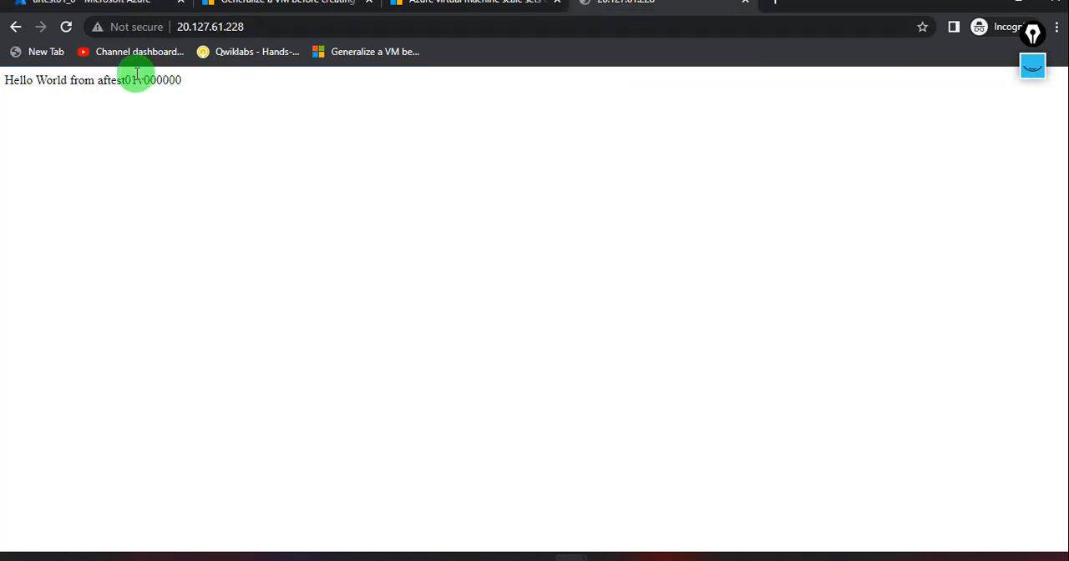
left_click(96, 15)
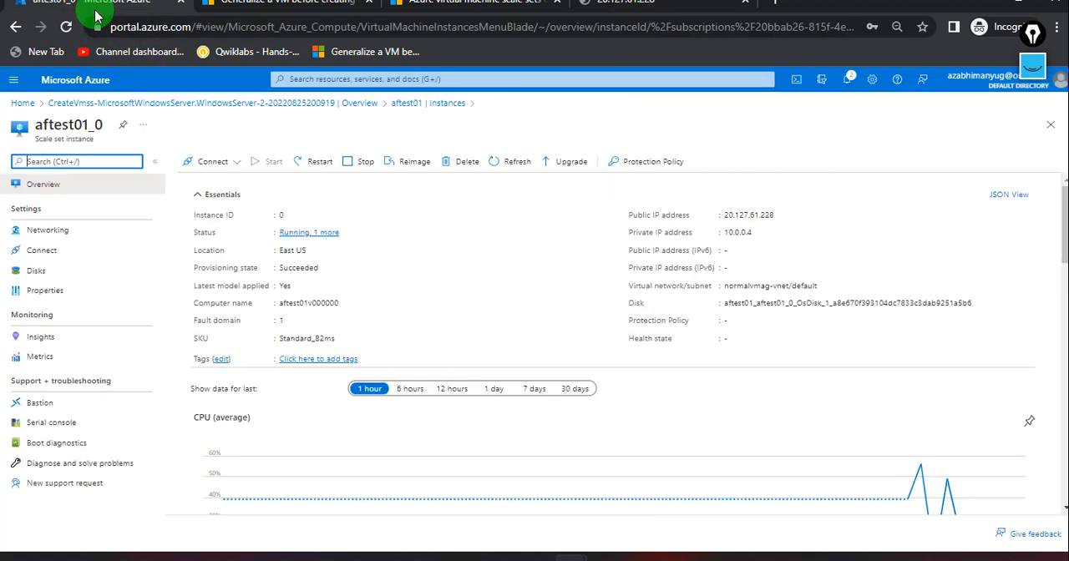
Return to scale set aftest01 from the portal home page and refresh its instances list to check both statuses.
left_click(313, 104)
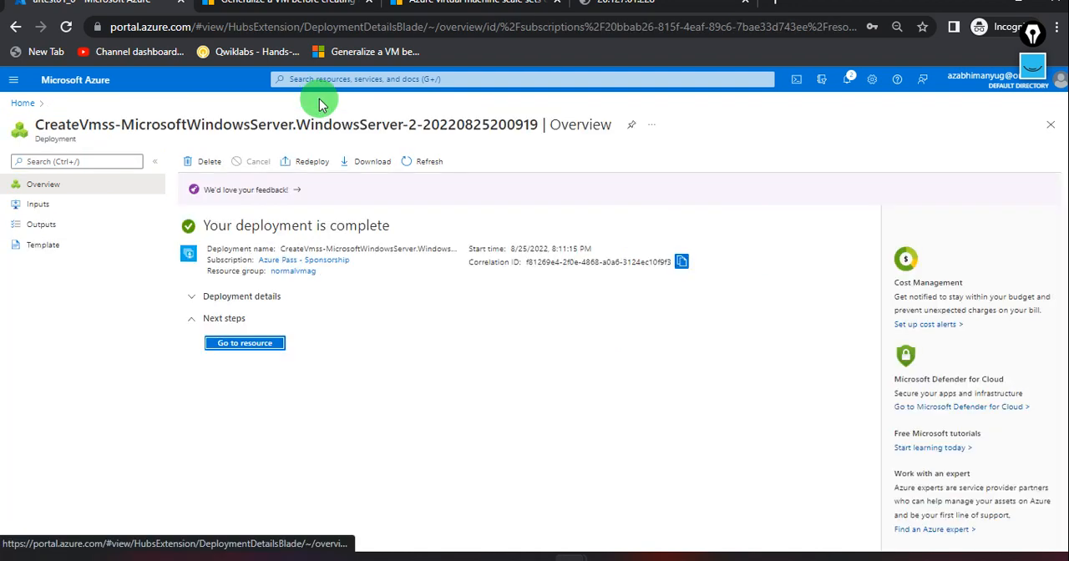
left_click(22, 103)
left_click(293, 162)
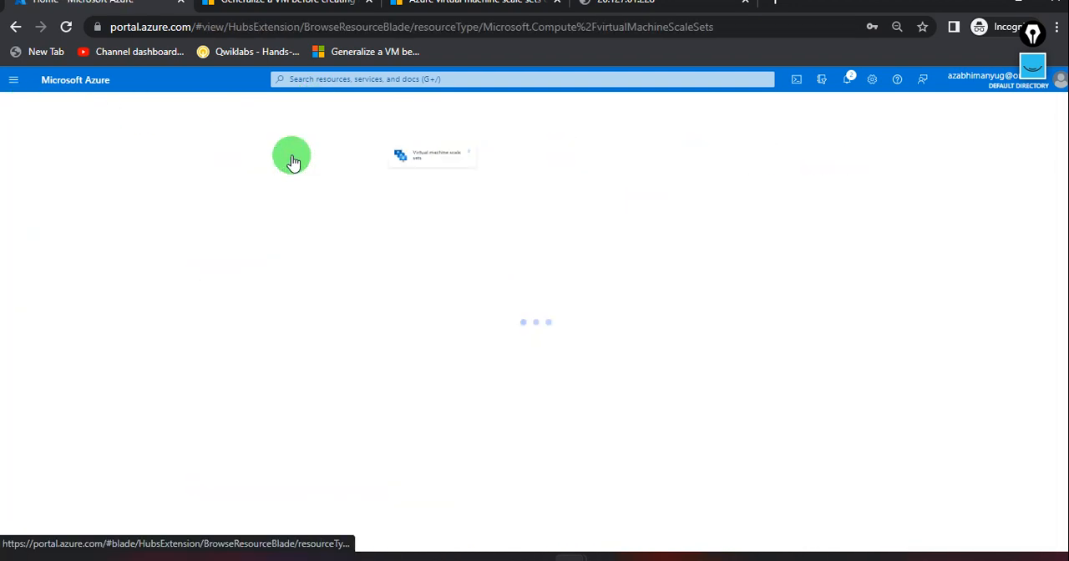
left_click(61, 267)
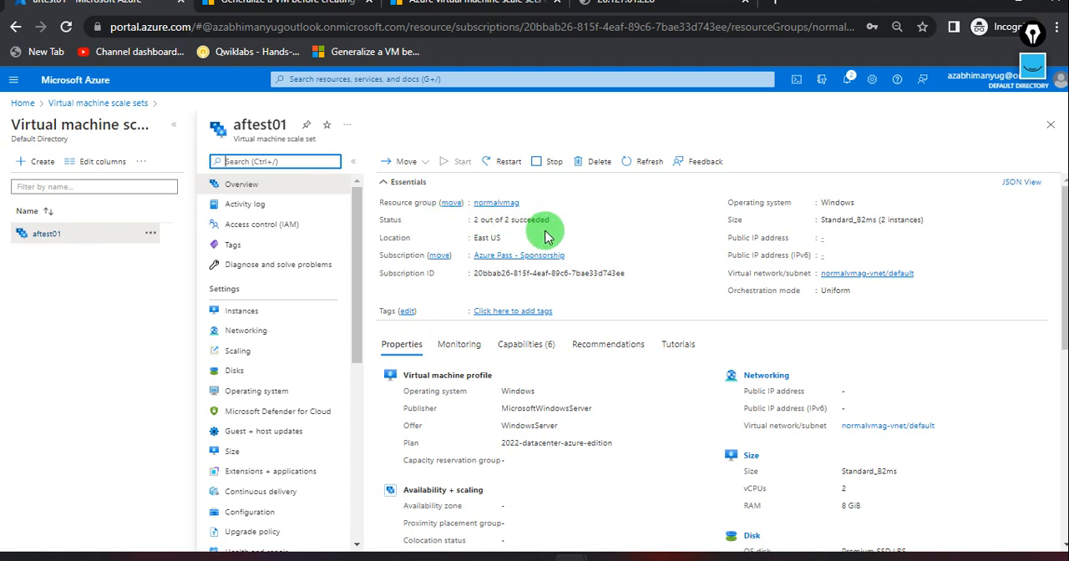
left_click(288, 315)
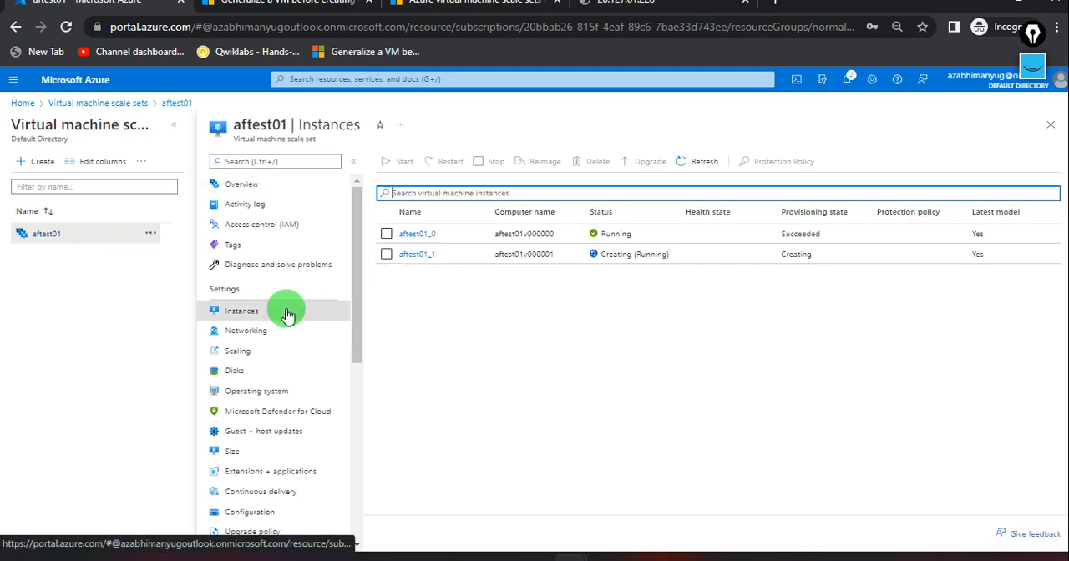
left_click(690, 164)
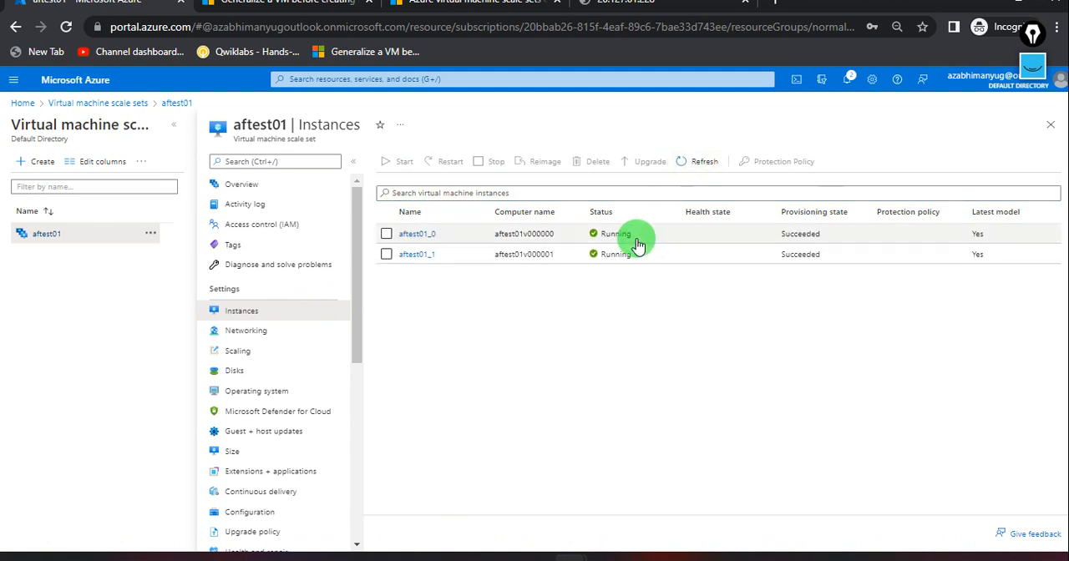
Open instance aftest01_1, copy its public IP address, and load 20.25.29.116 in a new browser tab.
left_click(419, 255)
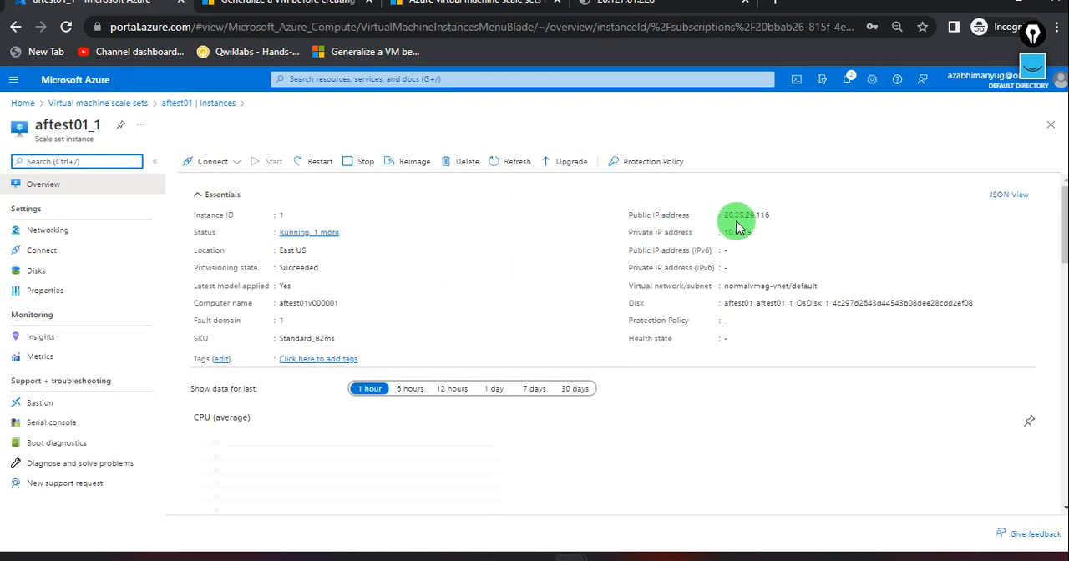
left_click(777, 215)
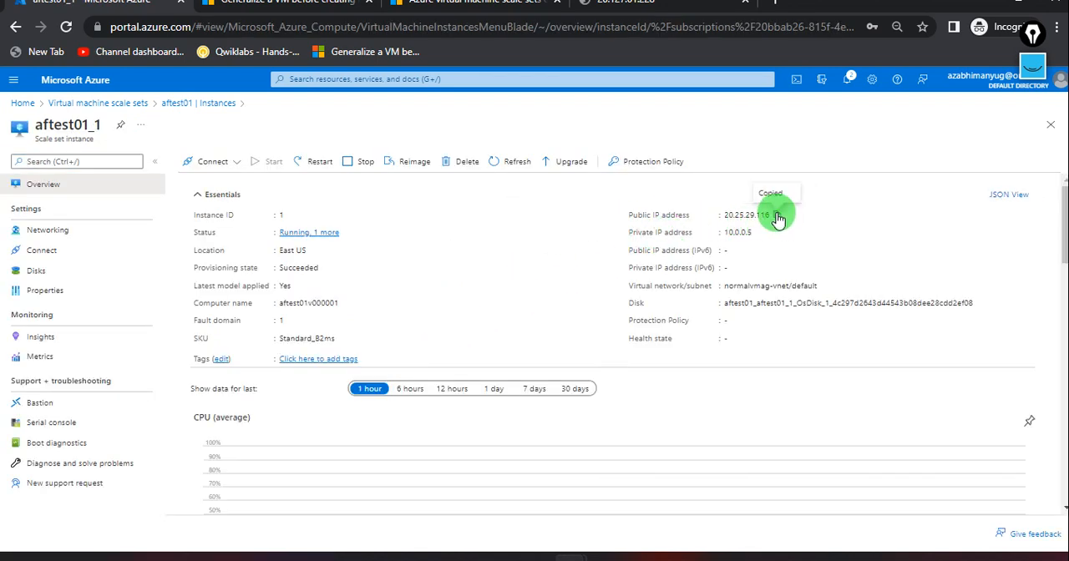
left_click(780, 7)
key("ctrl+v")
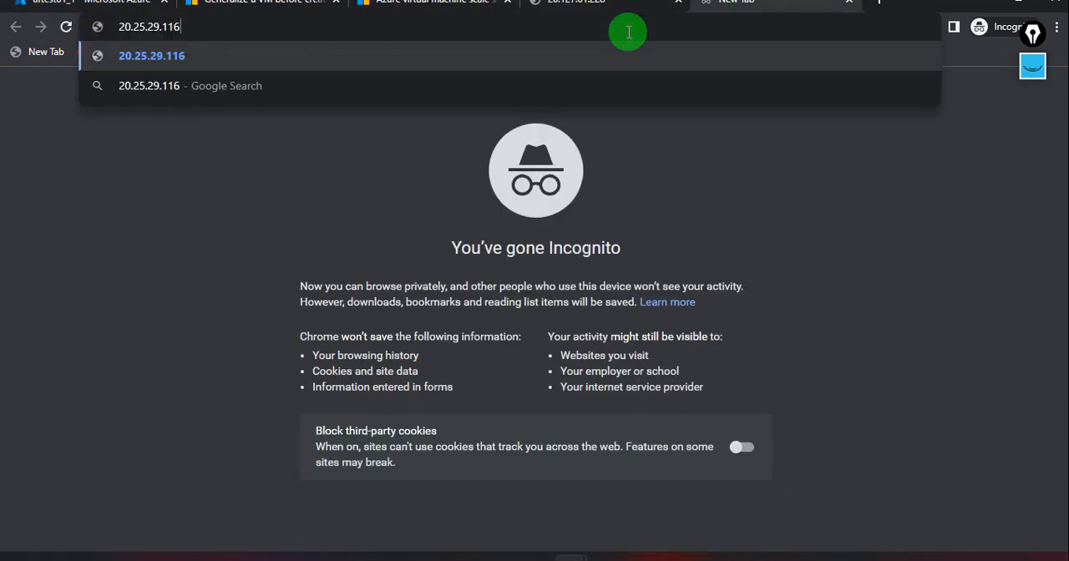
key("Return")
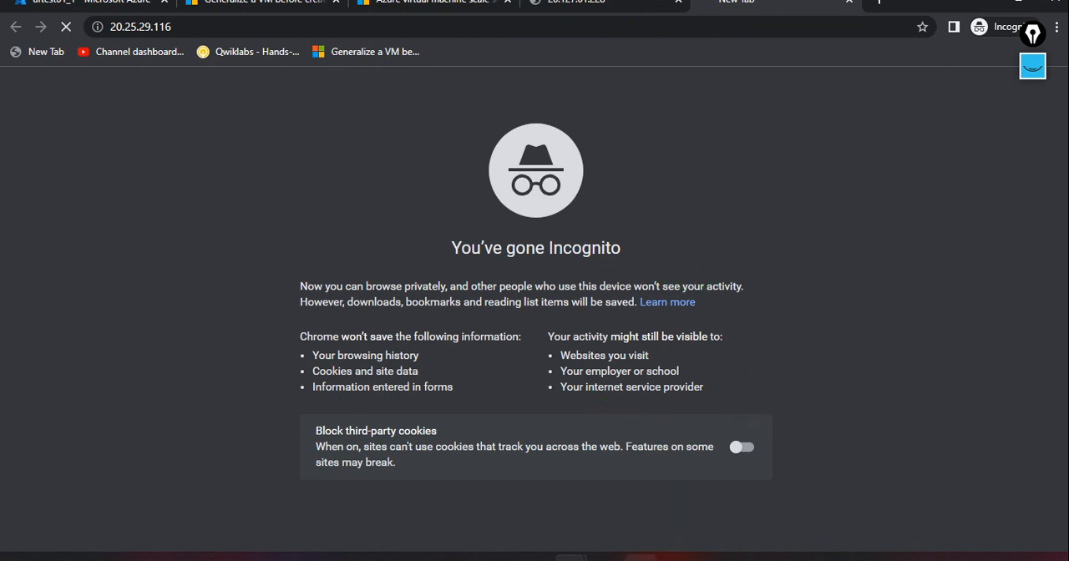
Switch to Bamboo Paper and draw green ticks above and below the orange VM box.
left_click(641, 559)
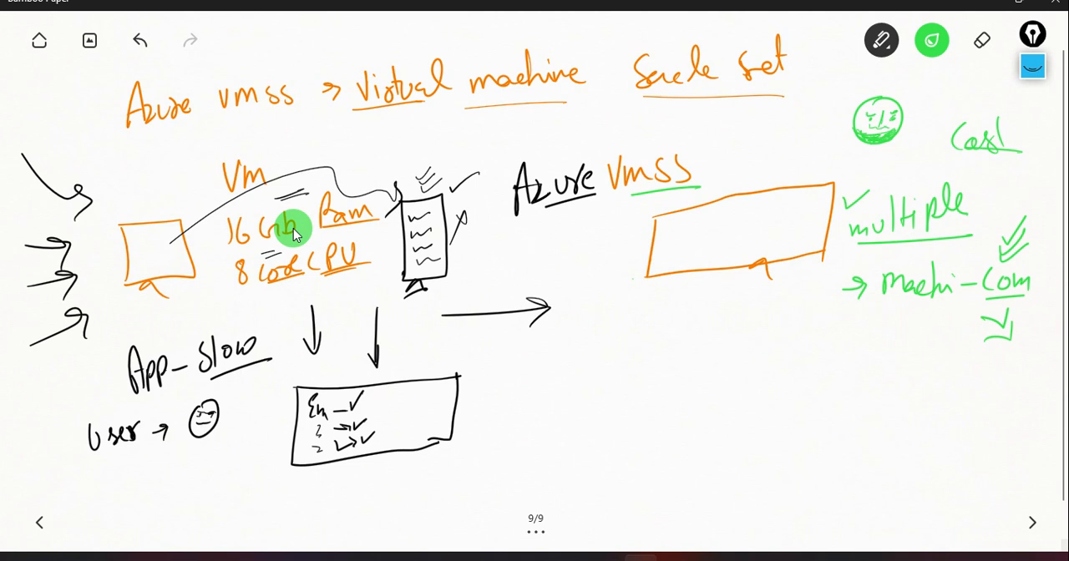
mouse_move(136, 204)
left_mouse_down()
mouse_move(143, 212)
mouse_move(156, 198)
left_mouse_up()
left_click_drag(132, 283, 149, 288)
Change the pen colour to magenta and write an underlined "normal" followed by a short underlined word below the green notes.
left_click(932, 40)
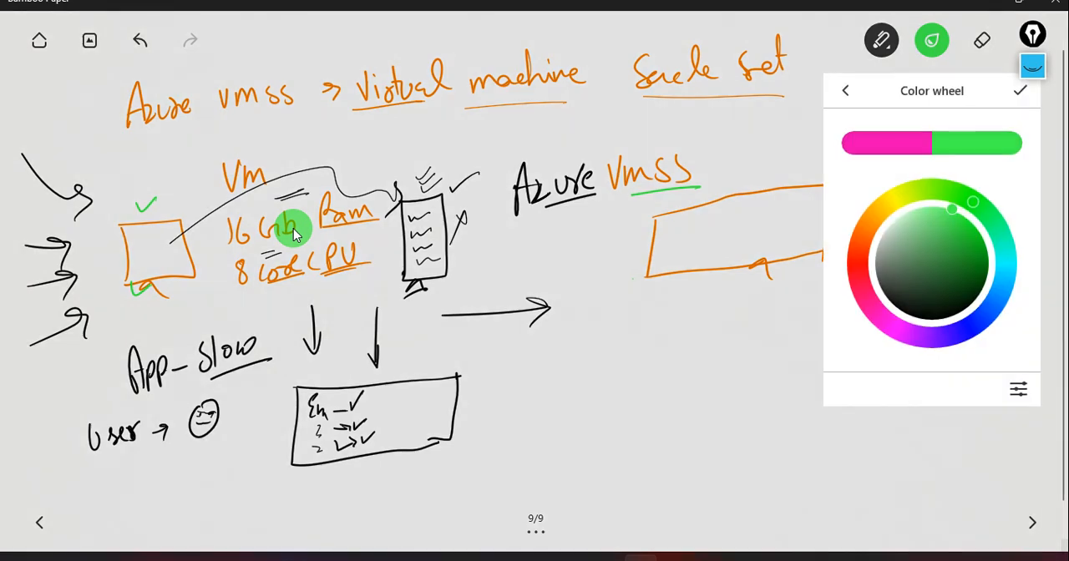
left_click(902, 330)
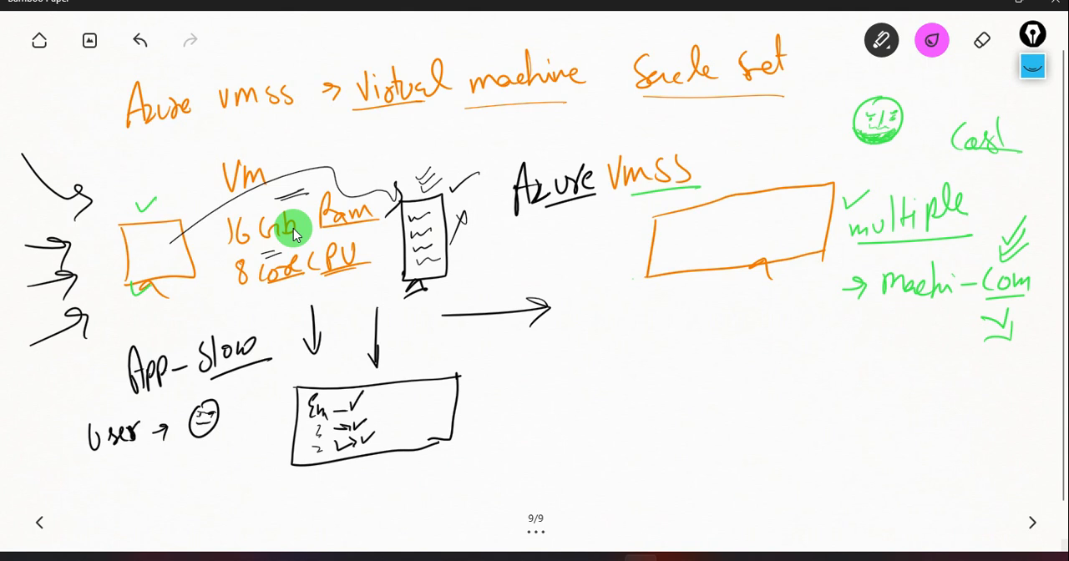
left_click_drag(774, 349, 919, 361)
left_click_drag(826, 386, 922, 381)
left_click_drag(790, 380, 856, 382)
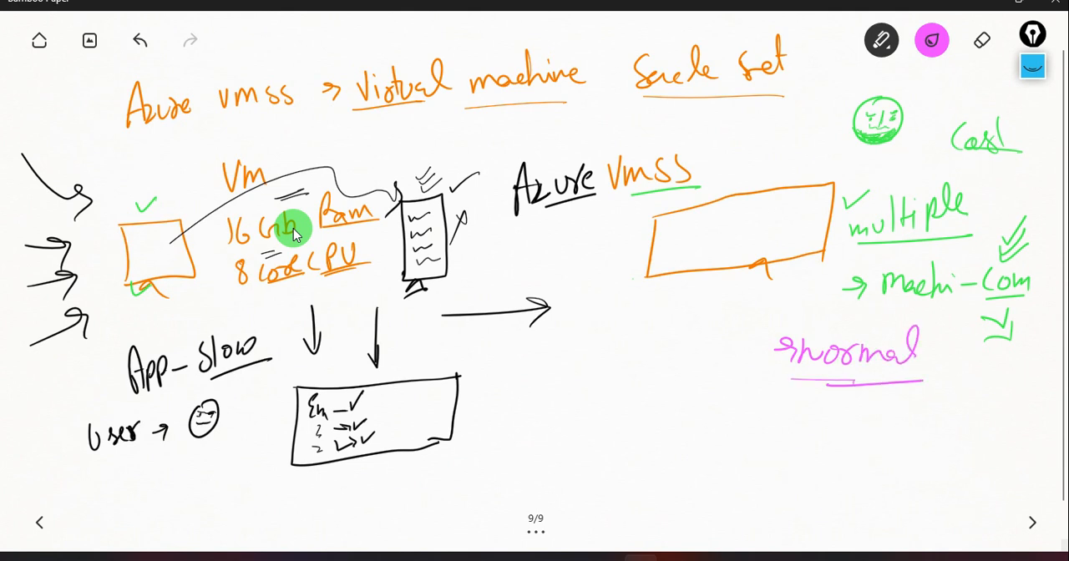
mouse_move(947, 351)
left_mouse_down()
mouse_move(940, 384)
mouse_move(969, 376)
mouse_move(991, 386)
left_mouse_up()
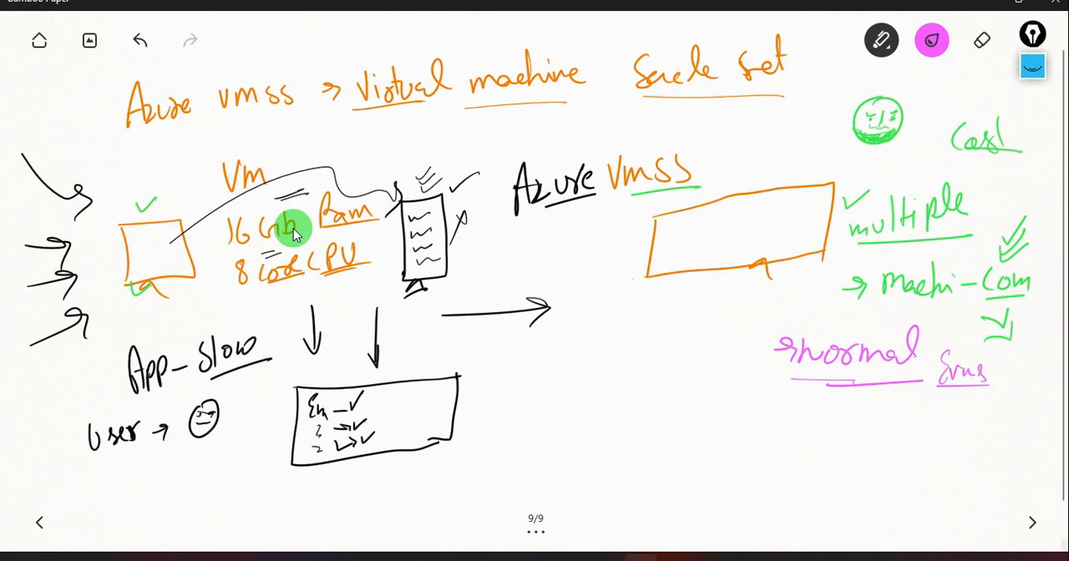
Draw a magenta curved arrow down from the orange VMSS rectangle and an empty magenta box at the arrow's end.
mouse_move(731, 298)
left_mouse_down()
mouse_move(589, 392)
mouse_move(641, 422)
mouse_move(631, 444)
left_mouse_up()
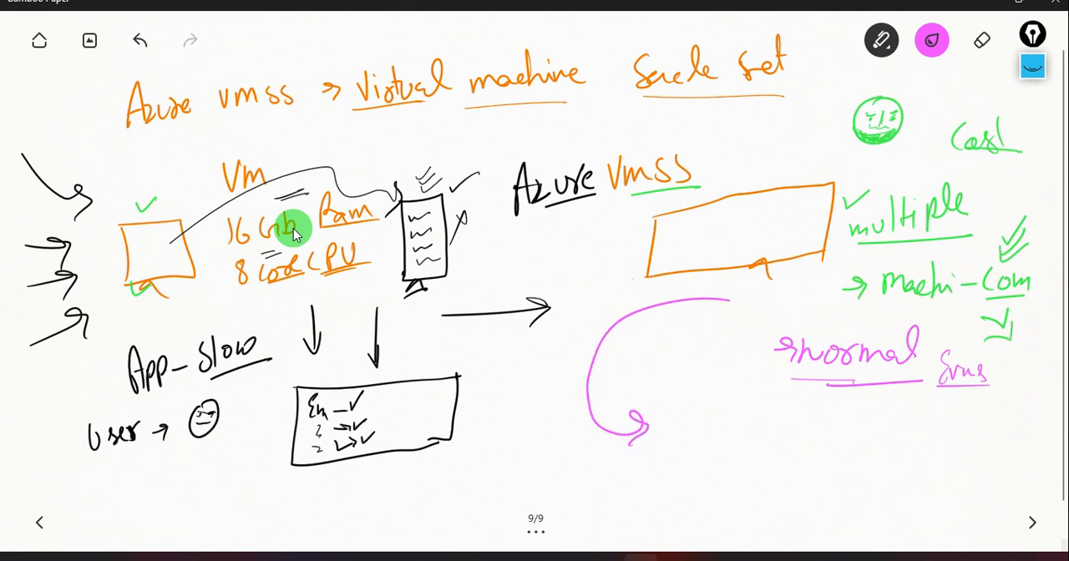
left_click_drag(668, 384, 668, 485)
mouse_move(670, 379)
left_mouse_down()
mouse_move(790, 379)
mouse_move(789, 473)
mouse_move(668, 485)
left_mouse_up()
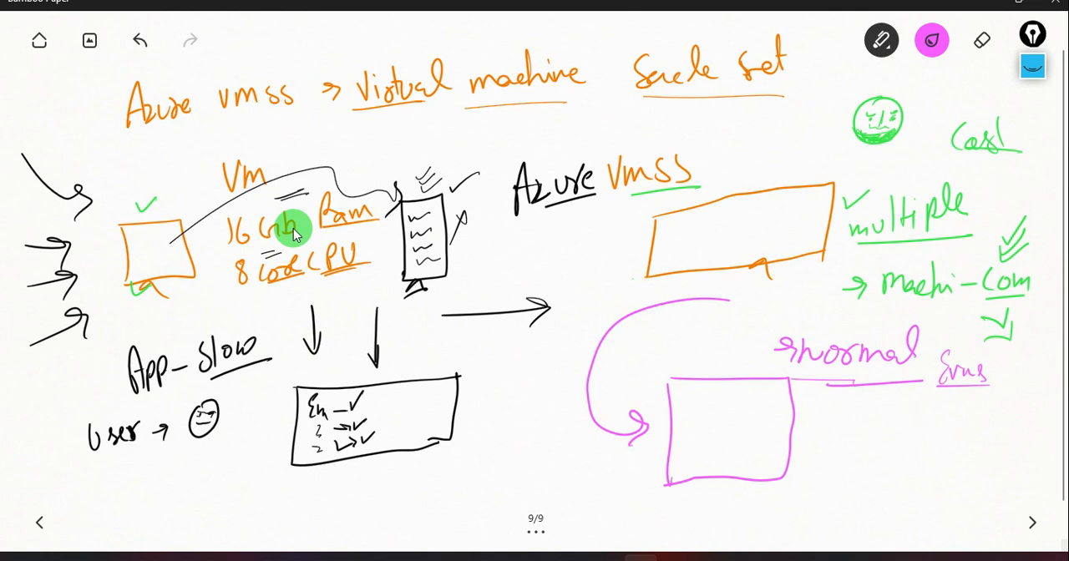
Draw a magenta box holding an underlined "G Ima" below the "normal" note, with arrows leading to "APP" and an underlined "vm".
mouse_move(873, 396)
left_mouse_down()
mouse_move(874, 471)
mouse_move(956, 397)
mouse_move(954, 464)
mouse_move(876, 469)
mouse_move(911, 473)
left_mouse_up()
mouse_move(898, 409)
left_mouse_down()
mouse_move(895, 439)
mouse_move(902, 430)
mouse_move(920, 446)
mouse_move(926, 437)
left_mouse_up()
mouse_move(922, 415)
left_mouse_down()
mouse_move(937, 413)
mouse_move(940, 435)
left_mouse_up()
left_click_drag(942, 429, 971, 429)
left_click_drag(905, 446, 976, 442)
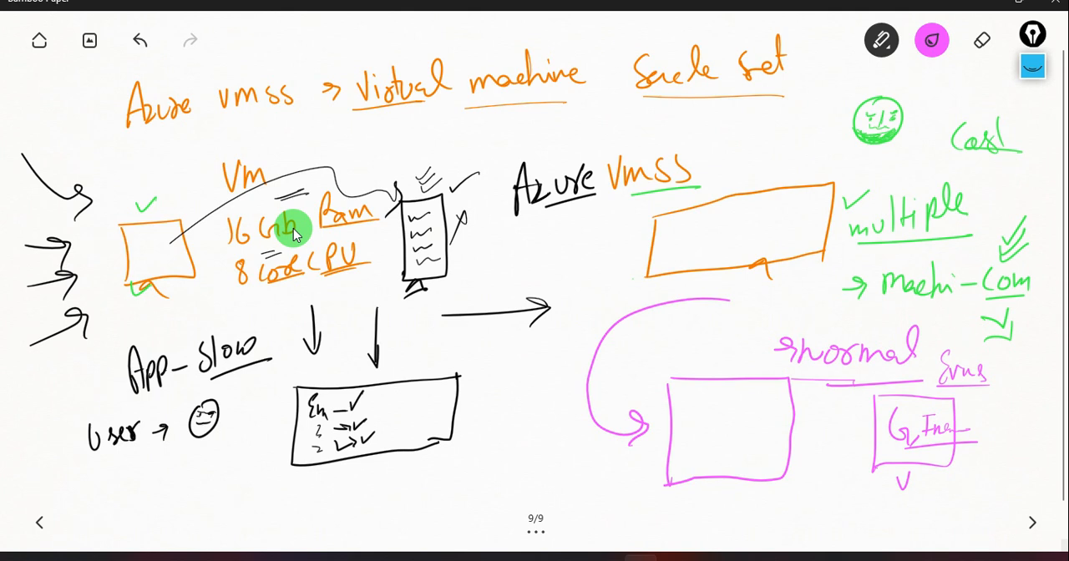
mouse_move(968, 418)
left_mouse_down()
mouse_move(1000, 417)
mouse_move(992, 436)
mouse_move(1031, 409)
left_mouse_up()
mouse_move(1033, 415)
left_mouse_down()
mouse_move(1036, 401)
mouse_move(975, 479)
mouse_move(1008, 485)
left_mouse_up()
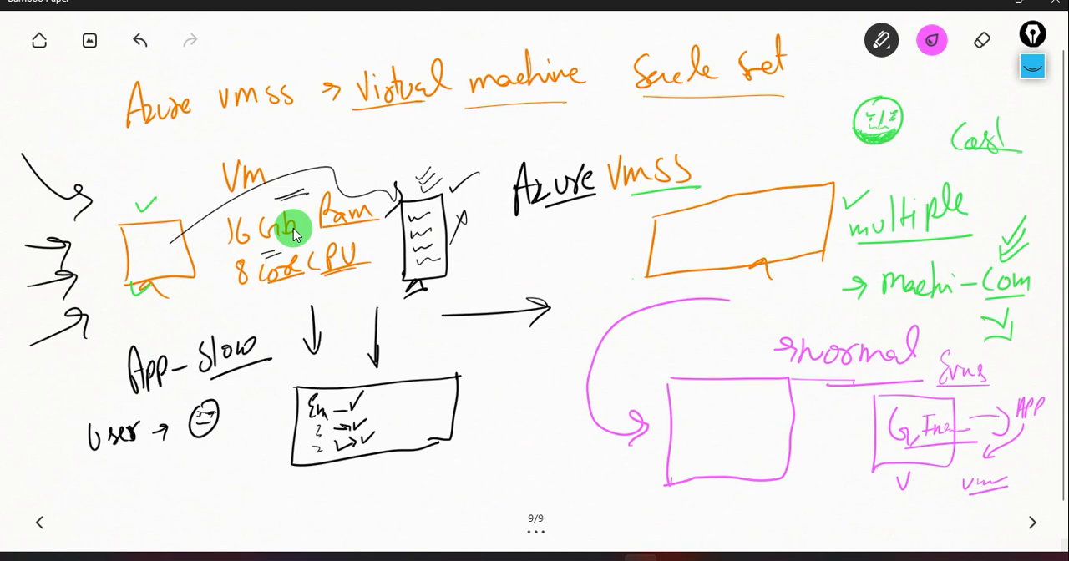
Change the pen colour to a muted purple and move on to a blank page 10.
left_click(932, 40)
left_click(906, 263)
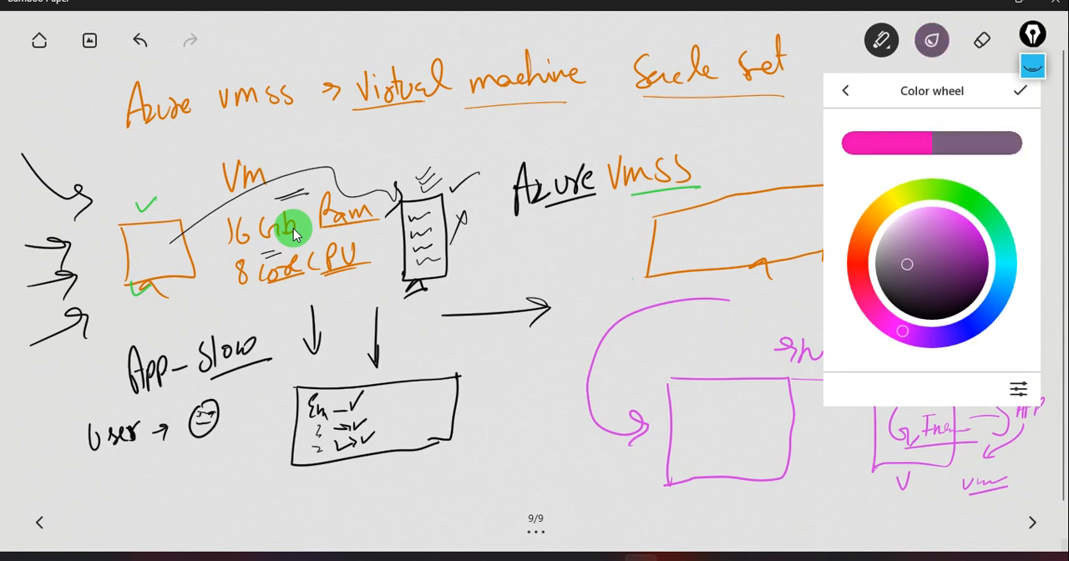
left_click(1019, 90)
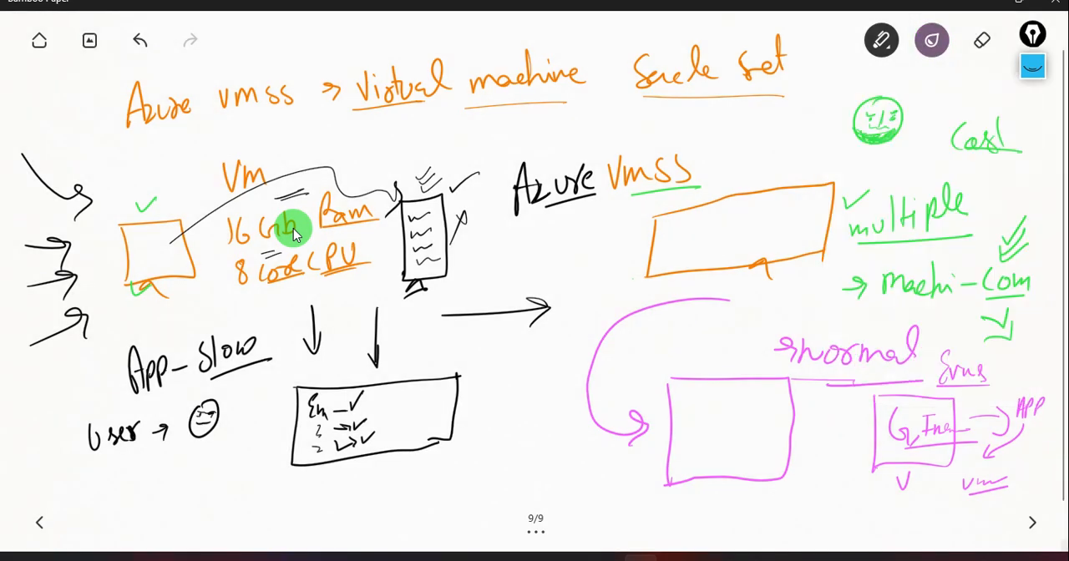
left_click(1032, 522)
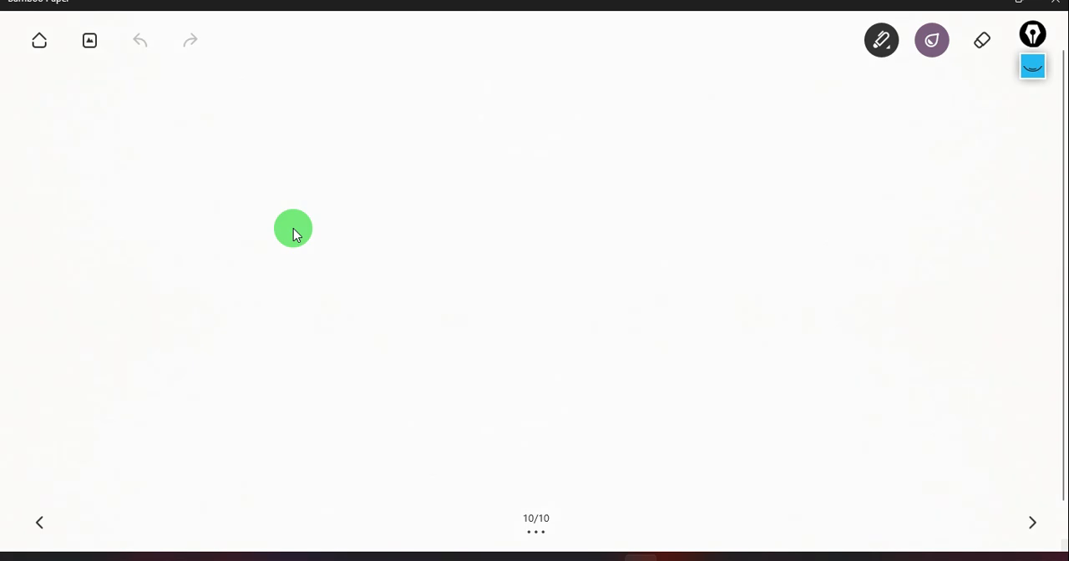
Write the headings "Website" and "DB" side by side on the blank page and underline both.
mouse_move(261, 105)
left_mouse_down()
mouse_move(275, 137)
mouse_move(279, 108)
left_mouse_up()
mouse_move(293, 127)
left_mouse_down()
mouse_move(302, 121)
mouse_move(305, 133)
left_mouse_up()
mouse_move(307, 96)
left_mouse_down()
mouse_move(321, 125)
mouse_move(312, 134)
left_mouse_up()
left_click_drag(330, 122, 339, 133)
mouse_move(357, 88)
left_mouse_down()
mouse_move(354, 130)
mouse_move(367, 110)
left_mouse_up()
mouse_move(370, 114)
left_mouse_down()
mouse_move(383, 123)
mouse_move(349, 130)
left_mouse_up()
left_click(349, 94)
left_click_drag(569, 87, 576, 125)
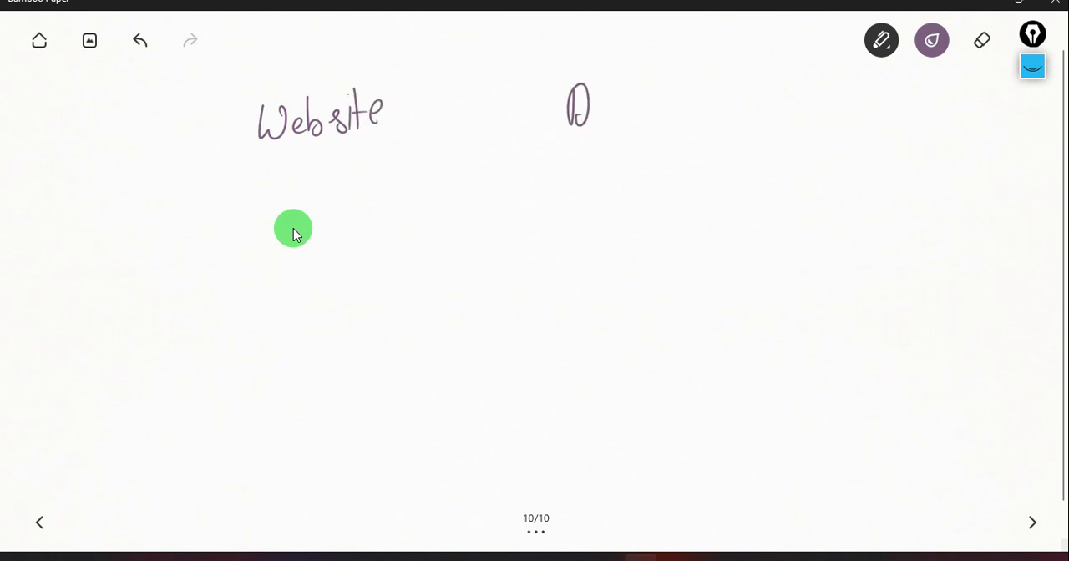
left_click_drag(616, 82, 622, 117)
left_click_drag(577, 134, 638, 127)
left_click_drag(253, 157, 425, 129)
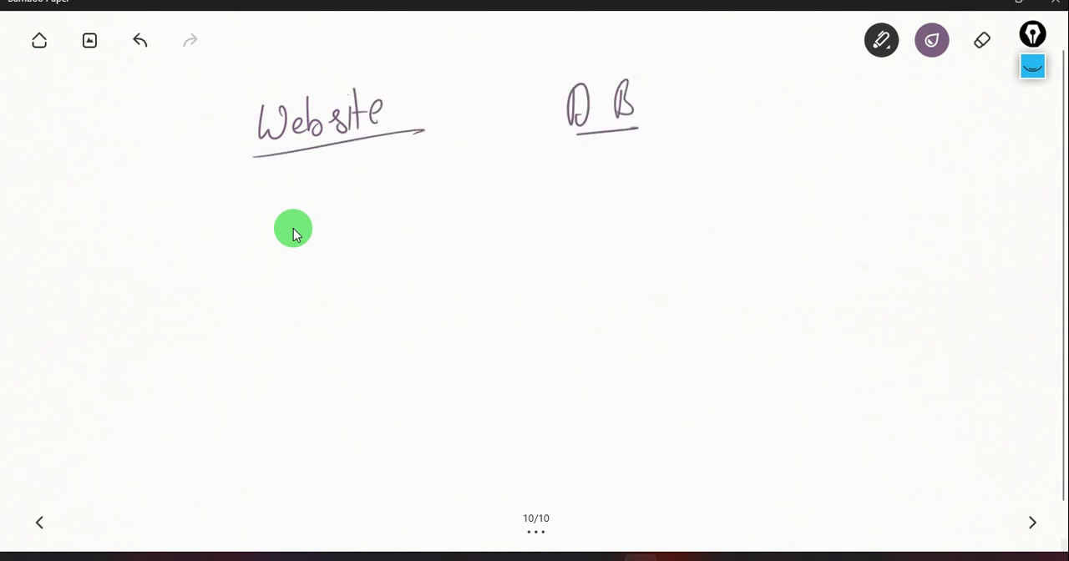
Draw three branch lines below "Website", a box beside that heading and another box above "DB".
mouse_move(356, 184)
left_mouse_down()
mouse_move(274, 229)
mouse_move(366, 224)
mouse_move(369, 257)
mouse_move(462, 211)
left_mouse_up()
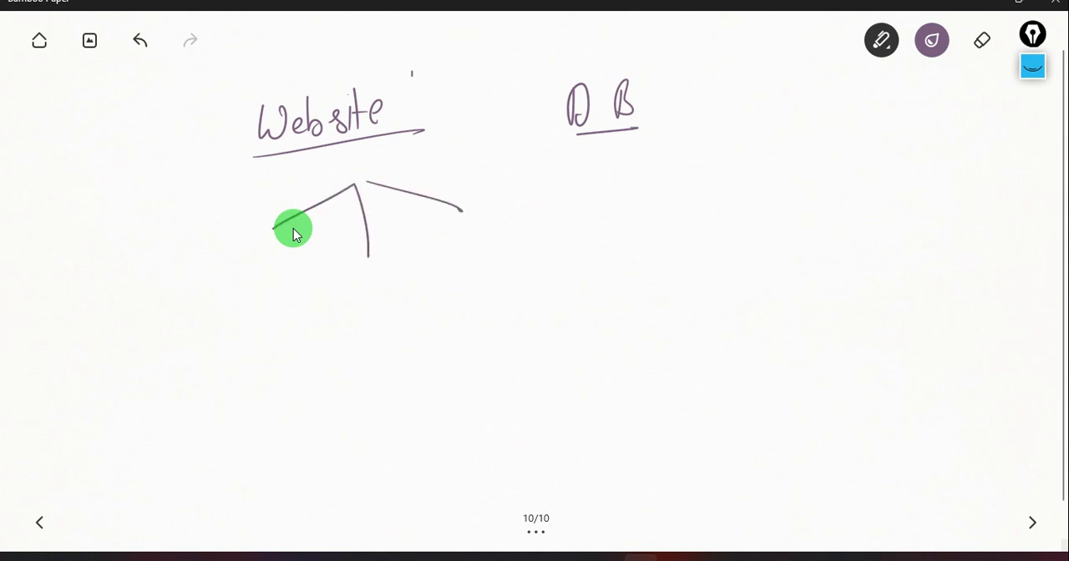
mouse_move(413, 71)
left_mouse_down()
mouse_move(458, 64)
mouse_move(413, 67)
left_mouse_up()
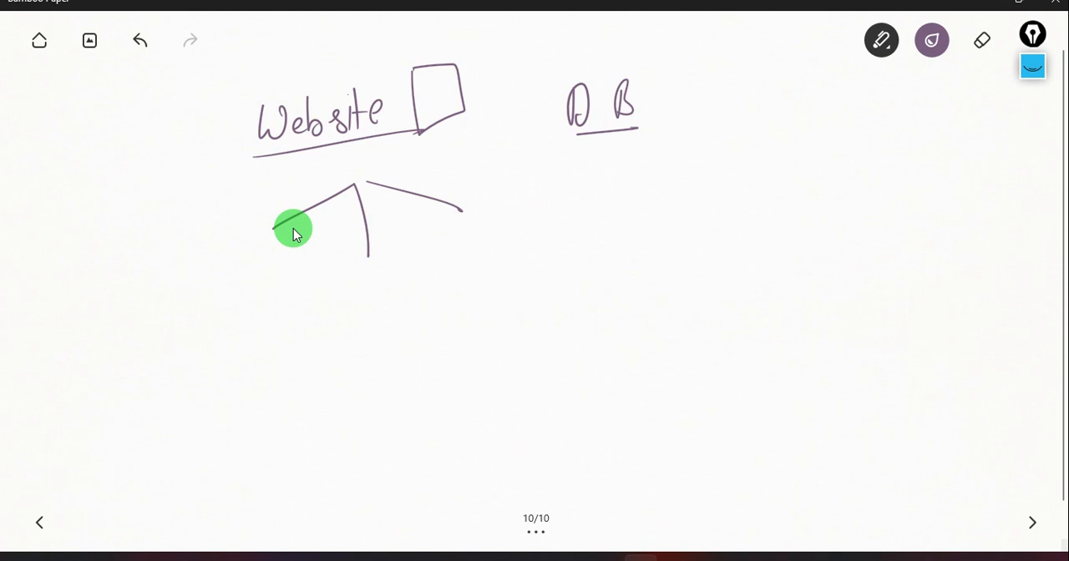
left_click_drag(526, 39, 526, 91)
mouse_move(520, 34)
left_mouse_down()
mouse_move(566, 29)
mouse_move(518, 82)
left_mouse_up()
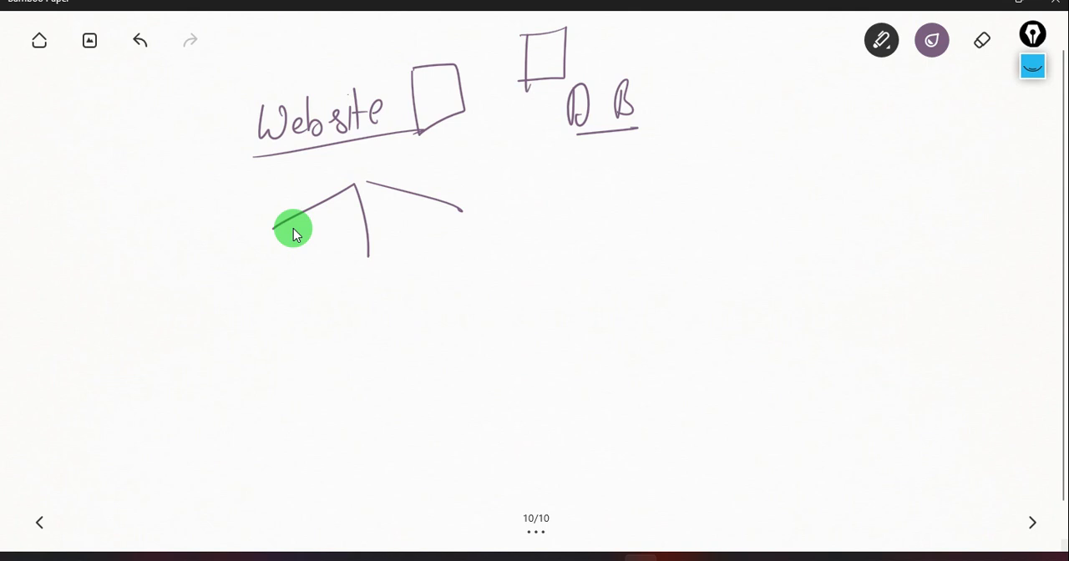
Draw a small box at the end of each branch and connect the boxes to "DB" with lines.
mouse_move(222, 237)
left_mouse_down()
mouse_move(252, 225)
mouse_move(245, 212)
mouse_move(241, 255)
left_mouse_up()
mouse_move(360, 266)
left_mouse_down()
mouse_move(359, 297)
mouse_move(353, 263)
left_mouse_up()
mouse_move(442, 255)
left_mouse_down()
mouse_move(445, 288)
mouse_move(443, 258)
mouse_move(553, 121)
left_mouse_up()
left_click_drag(374, 231, 525, 136)
mouse_move(271, 185)
left_mouse_down()
mouse_move(529, 123)
mouse_move(532, 134)
left_mouse_up()
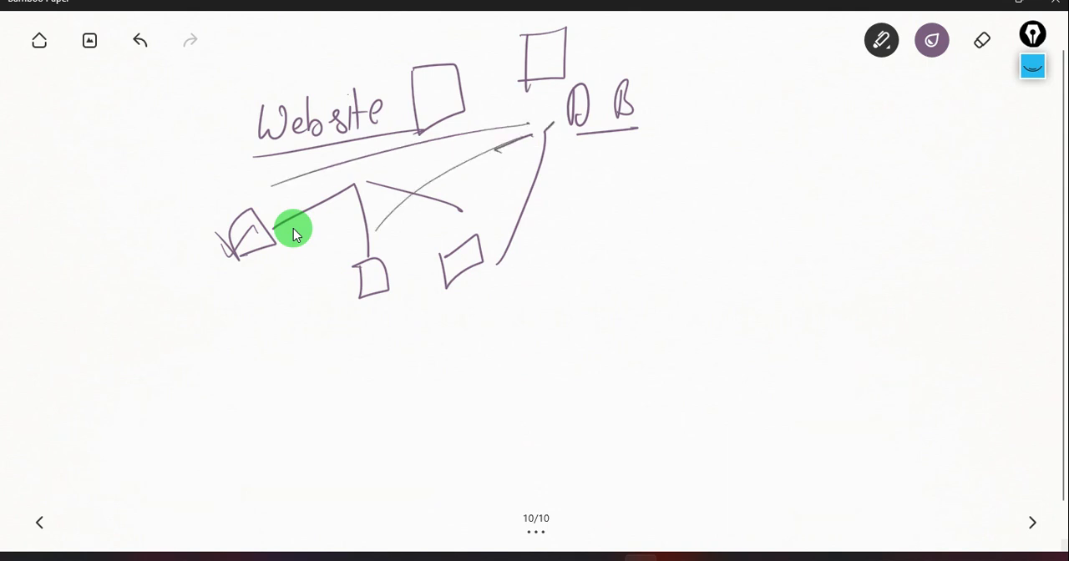
Draw three underlined ovals beside "DB" and write an underlined "1000" with ticks below the branch boxes.
mouse_move(657, 123)
left_mouse_down()
mouse_move(660, 78)
mouse_move(708, 132)
mouse_move(717, 77)
mouse_move(804, 80)
mouse_move(767, 95)
left_mouse_up()
left_click_drag(641, 147, 792, 149)
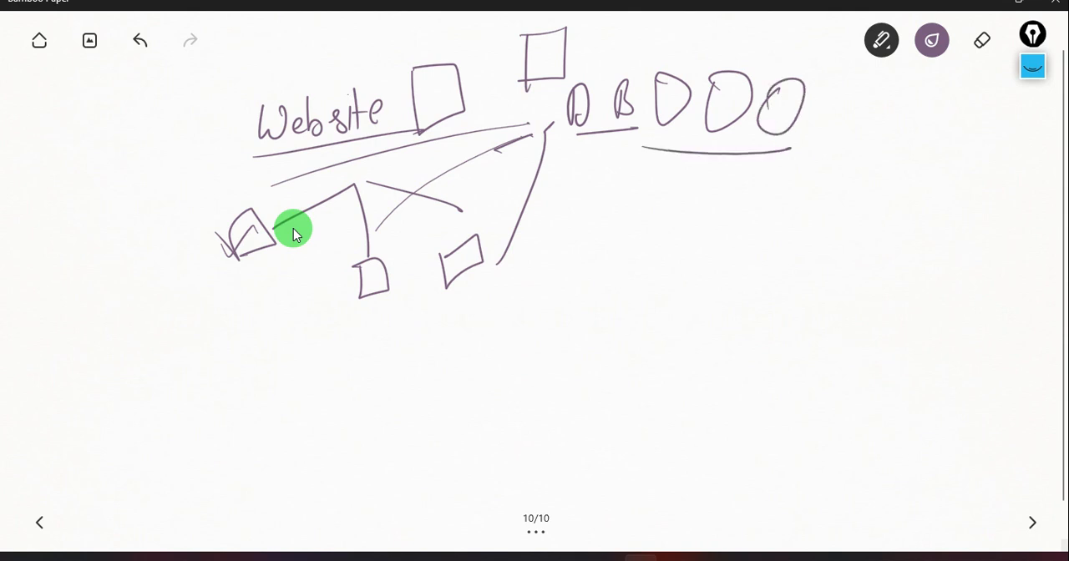
left_click_drag(314, 336, 313, 387)
mouse_move(336, 347)
left_mouse_down()
mouse_move(344, 371)
mouse_move(386, 343)
mouse_move(434, 343)
mouse_move(418, 338)
left_mouse_up()
left_click_drag(328, 389, 444, 360)
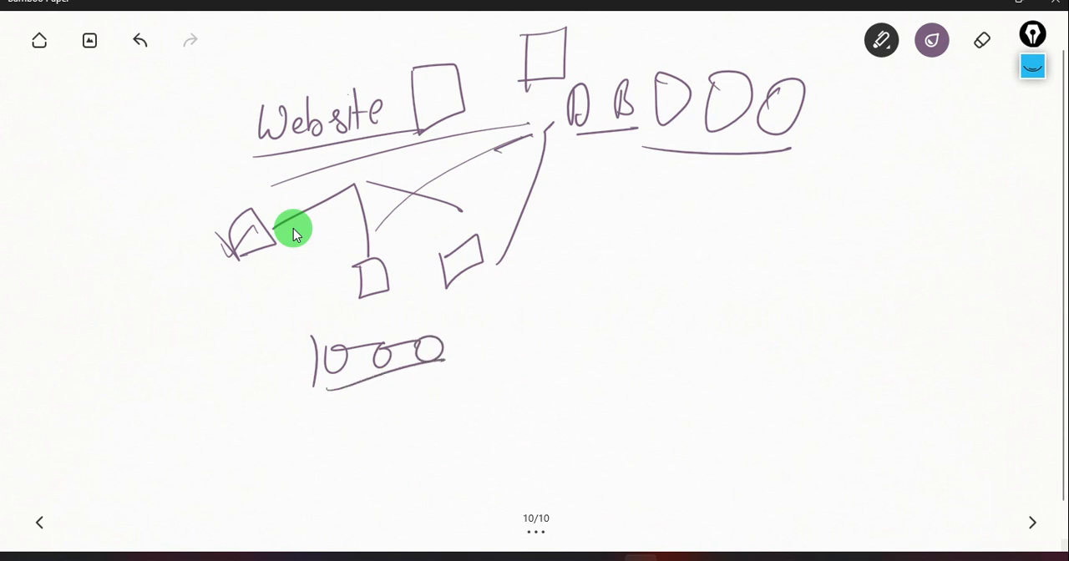
left_click_drag(468, 319, 445, 357)
mouse_move(488, 327)
left_mouse_down()
mouse_move(464, 365)
mouse_move(484, 334)
left_mouse_up()
left_click_drag(453, 367, 493, 352)
Draw a box containing ticks beside the branch boxes, and an arrow rising from the "1000" ticks towards the ovals.
mouse_move(52, 201)
left_mouse_down()
mouse_move(57, 279)
mouse_move(115, 185)
left_mouse_up()
left_click_drag(115, 186, 110, 268)
left_click_drag(110, 267, 57, 282)
mouse_move(68, 209)
left_mouse_down()
mouse_move(100, 202)
mouse_move(80, 243)
mouse_move(105, 232)
left_mouse_up()
left_click_drag(501, 344, 621, 188)
mouse_move(577, 207)
left_mouse_down()
mouse_move(619, 188)
mouse_move(621, 242)
left_mouse_up()
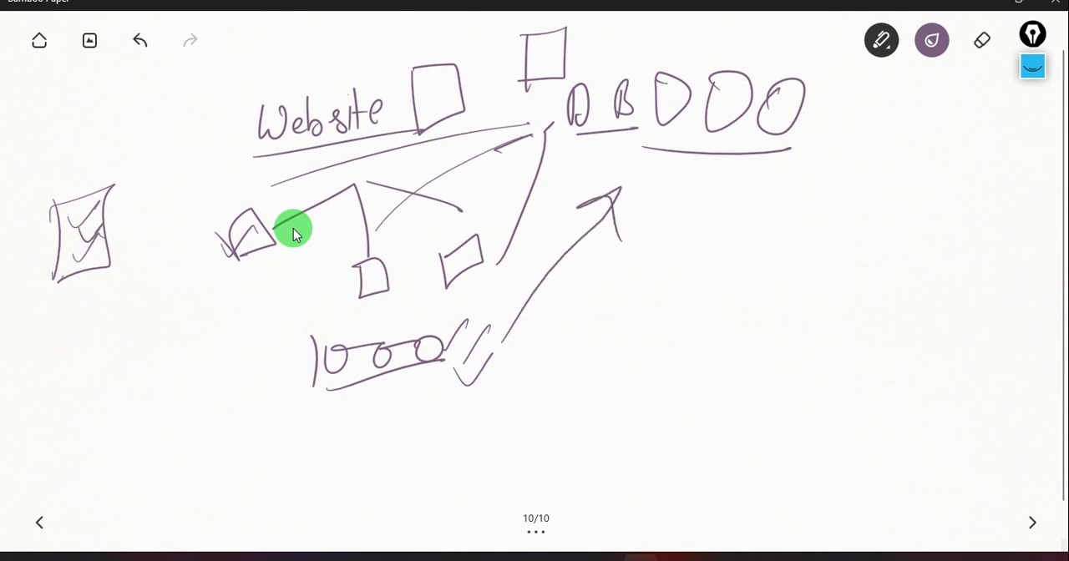
Return to page 9 and draw an arrow from the "G Ima" box to the empty magenta box.
left_click(38, 522)
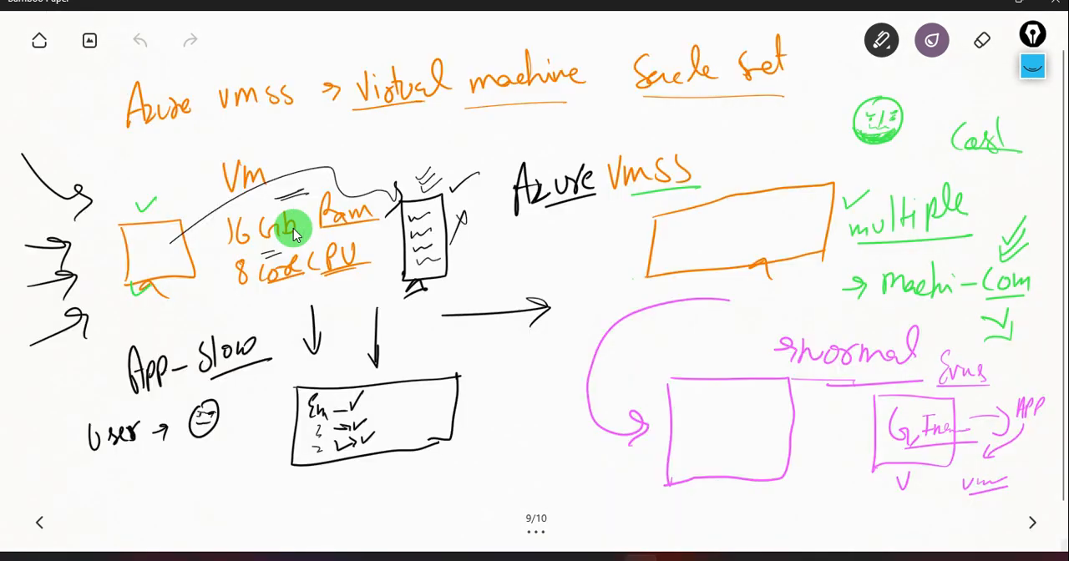
left_click_drag(867, 428, 812, 427)
mouse_move(823, 411)
left_mouse_down()
mouse_move(810, 422)
mouse_move(820, 451)
left_mouse_up()
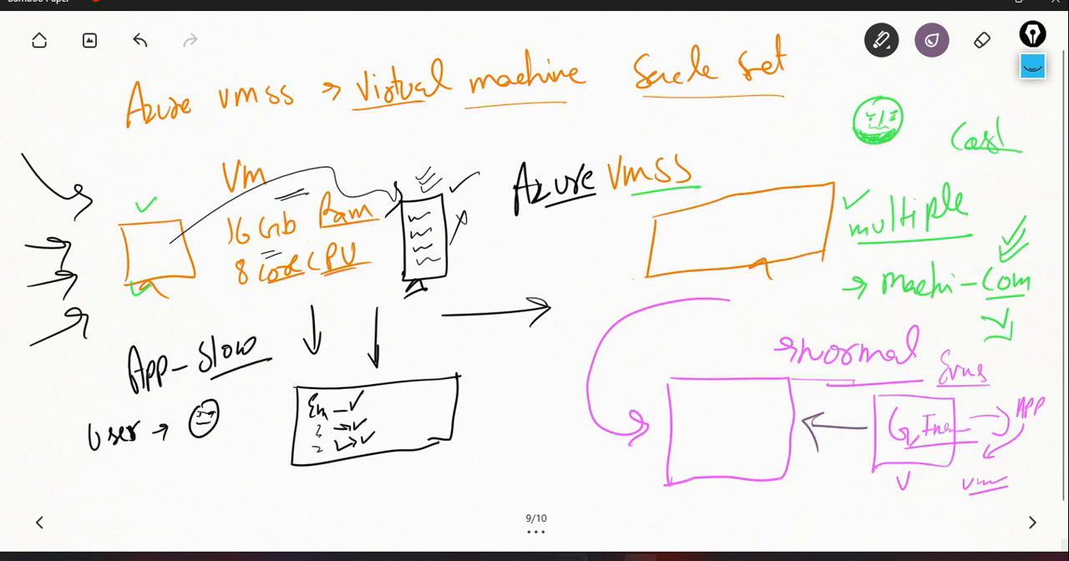
Switch to the Azure portal, copy the public IP address of aftest01_1 and start a Remote Desktop connection to 20.25.29.116.
mouse_move(572, 558)
left_click(638, 497)
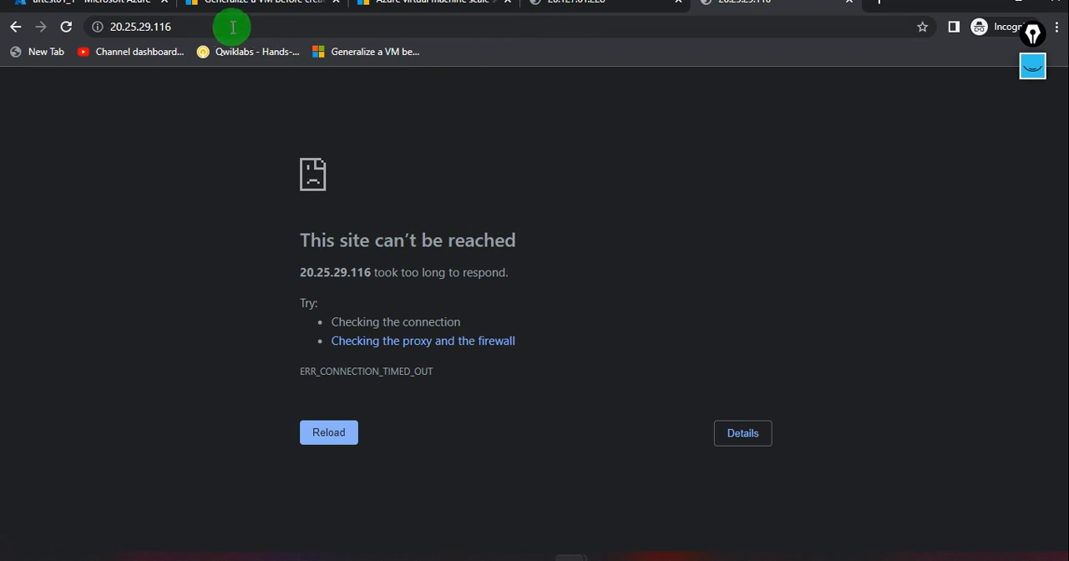
left_click(122, 15)
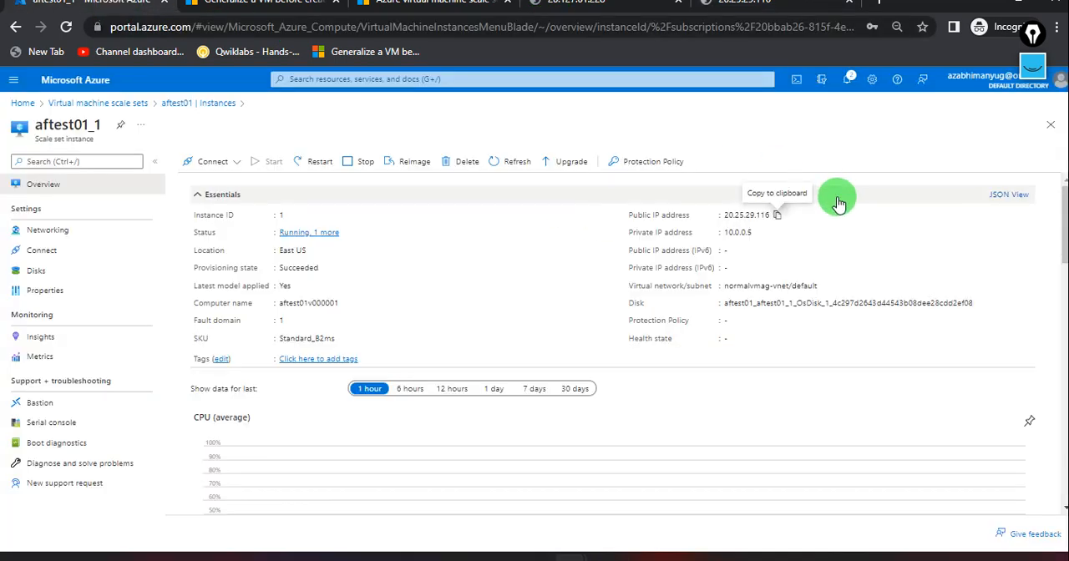
left_click(775, 215)
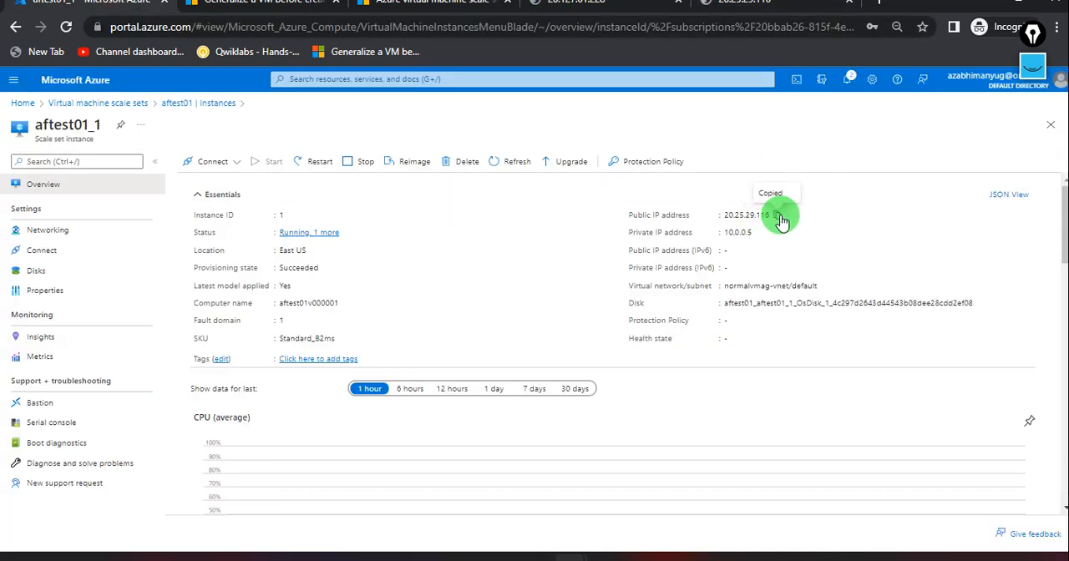
right_click(777, 557)
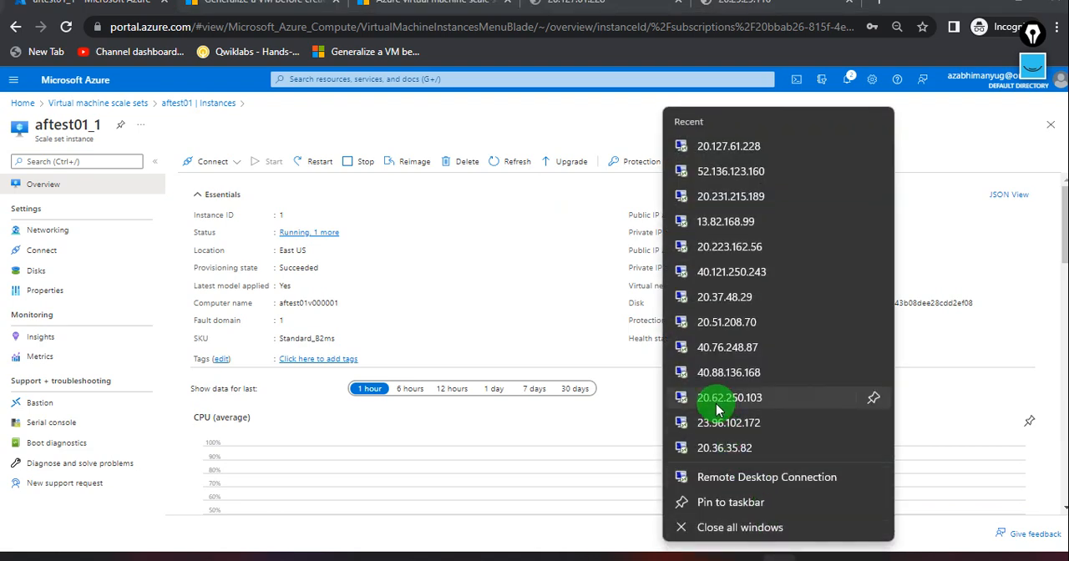
left_click(758, 482)
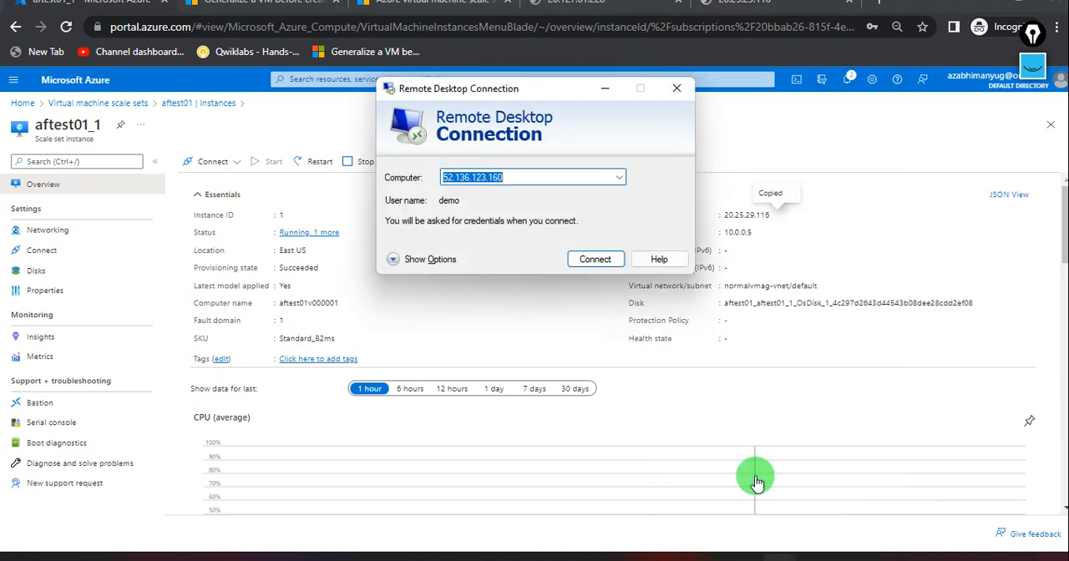
key("ctrl+v")
left_click(573, 252)
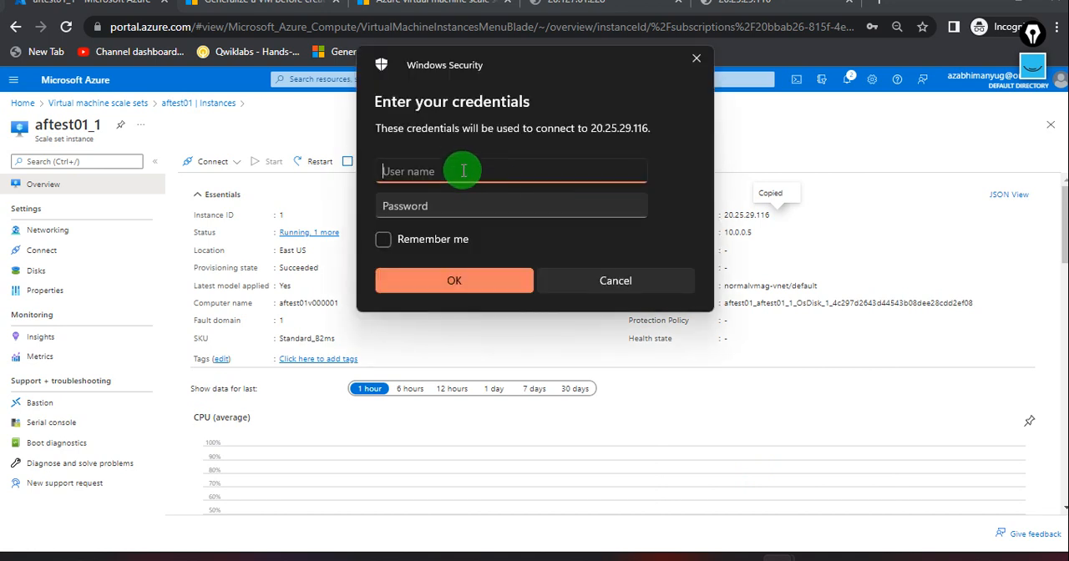
Sign in to the remote computer with user name demo and the account password, and accept its untrusted certificate.
type("demo")
key("Tab")
type("********")
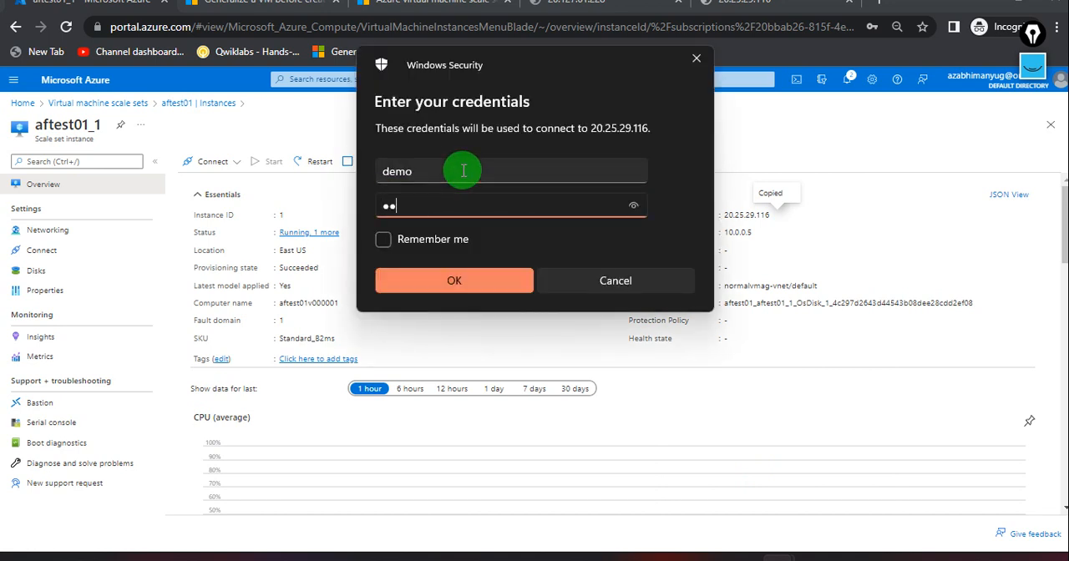
type("*****")
key("Return")
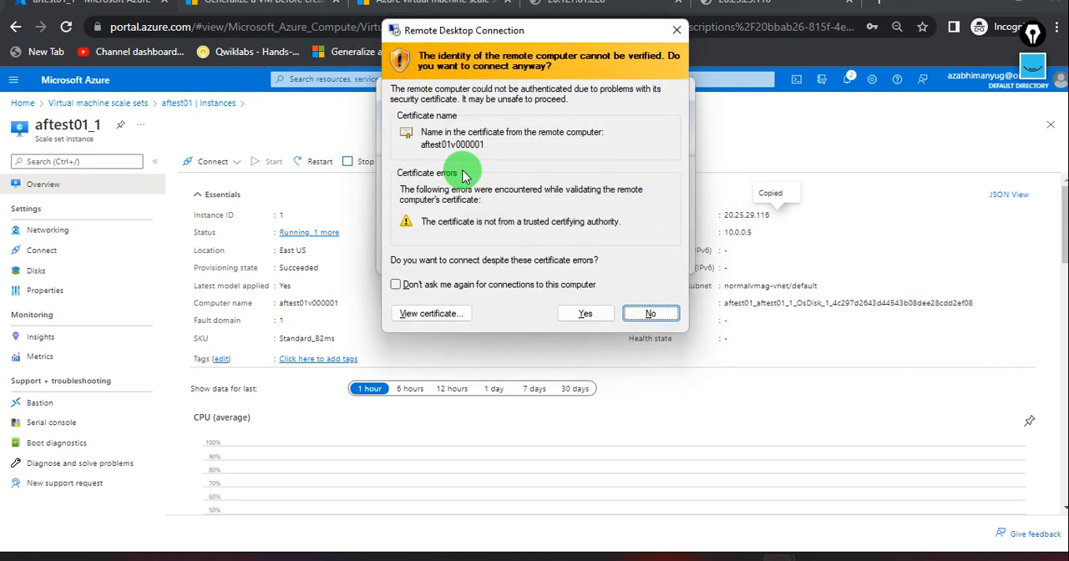
left_click(585, 313)
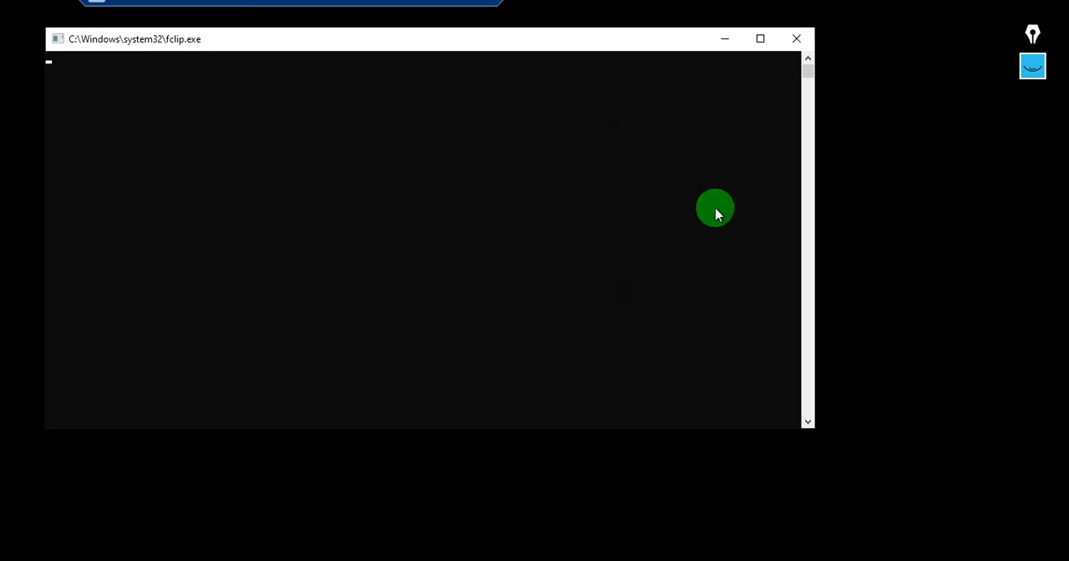
Leave the remote desktop session and go to the Azure portal home page.
left_click(449, 7)
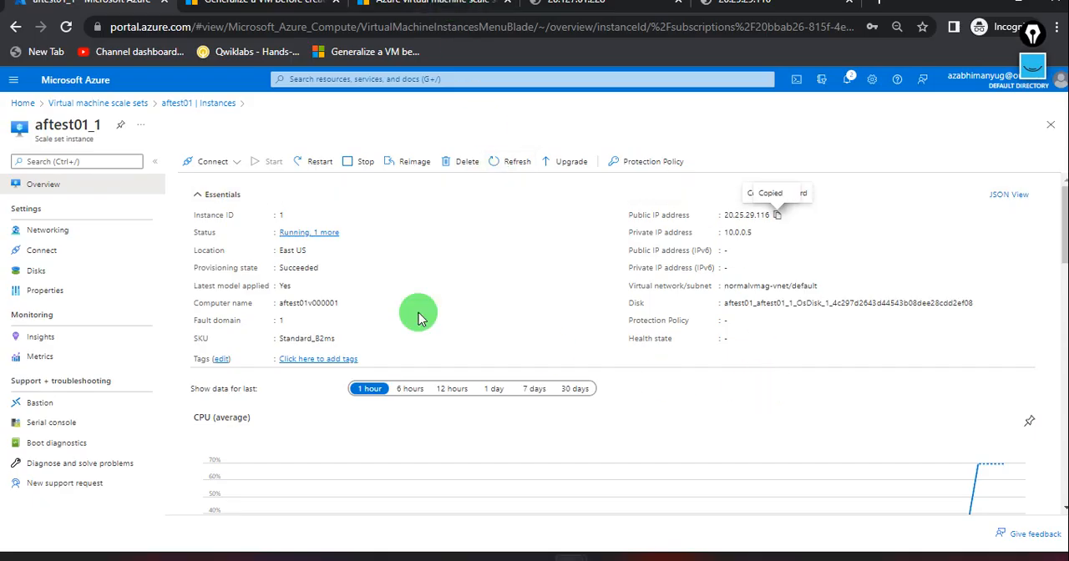
left_click(21, 103)
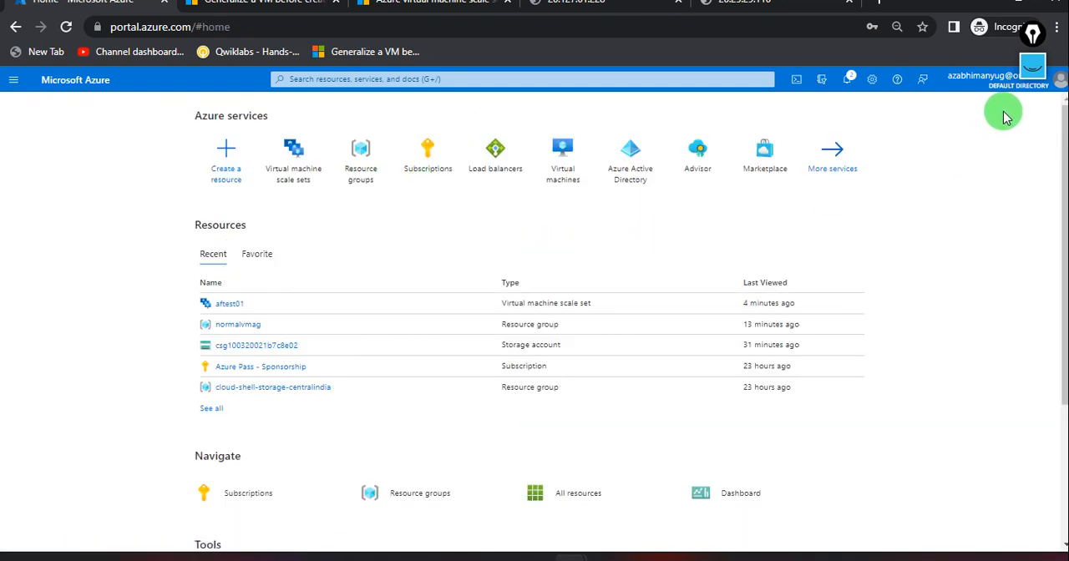
Turn on the screen annotation pen and write an underlined "Golden Image" over the portal's home page.
left_click(1033, 69)
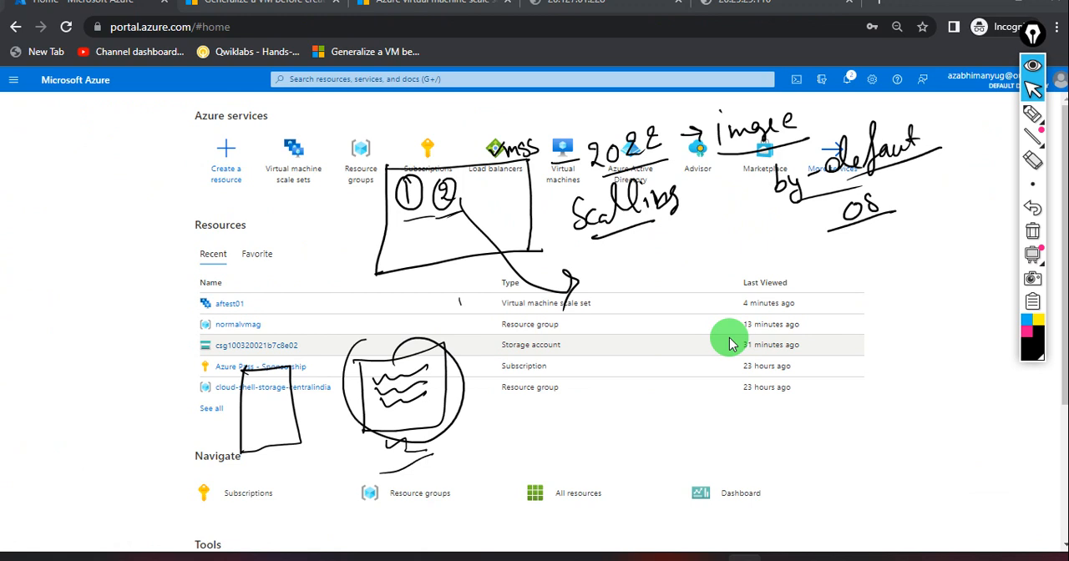
left_click(1033, 114)
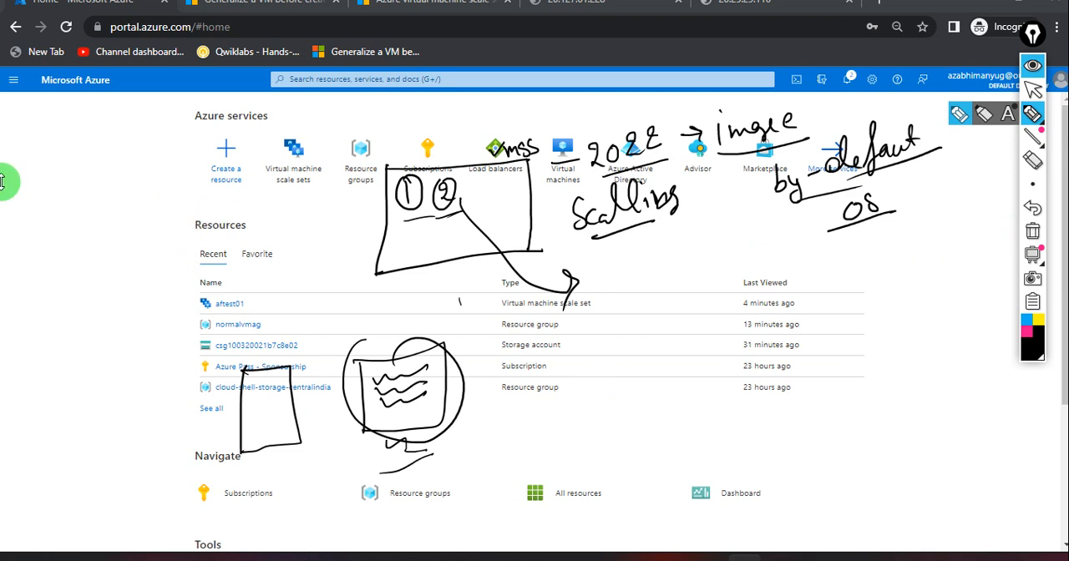
mouse_move(51, 126)
left_mouse_down()
mouse_move(56, 152)
mouse_move(86, 150)
mouse_move(101, 126)
mouse_move(116, 138)
mouse_move(159, 125)
mouse_move(153, 150)
mouse_move(221, 123)
left_mouse_up()
left_click_drag(35, 189, 112, 171)
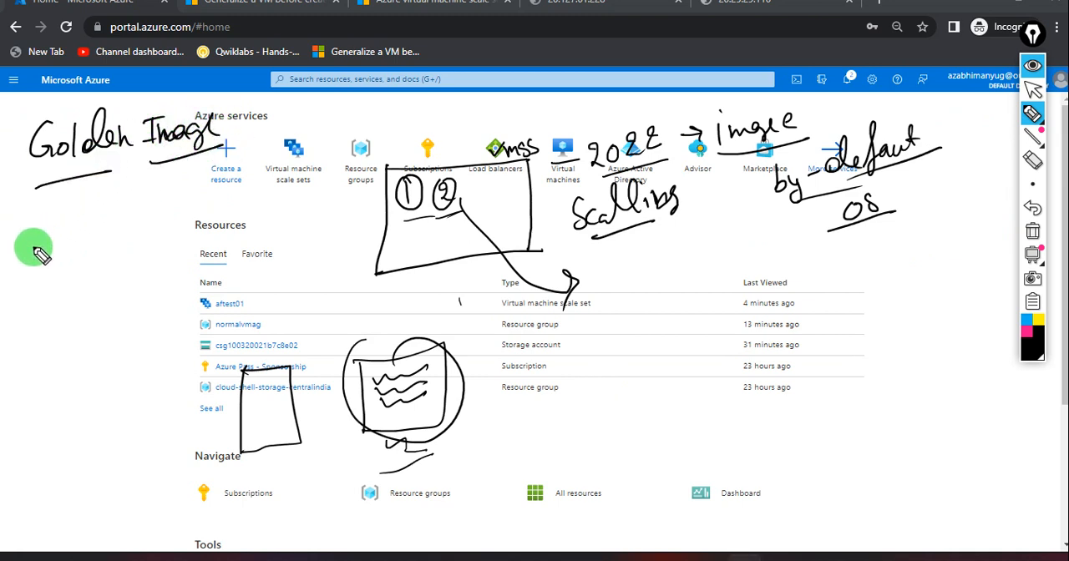
Draw two arrow bullets below "Golden Image" and write "VM - Web - APP" beside the first, underlining "VM" and "APP".
left_click_drag(30, 222, 58, 218)
left_click_drag(24, 263, 59, 257)
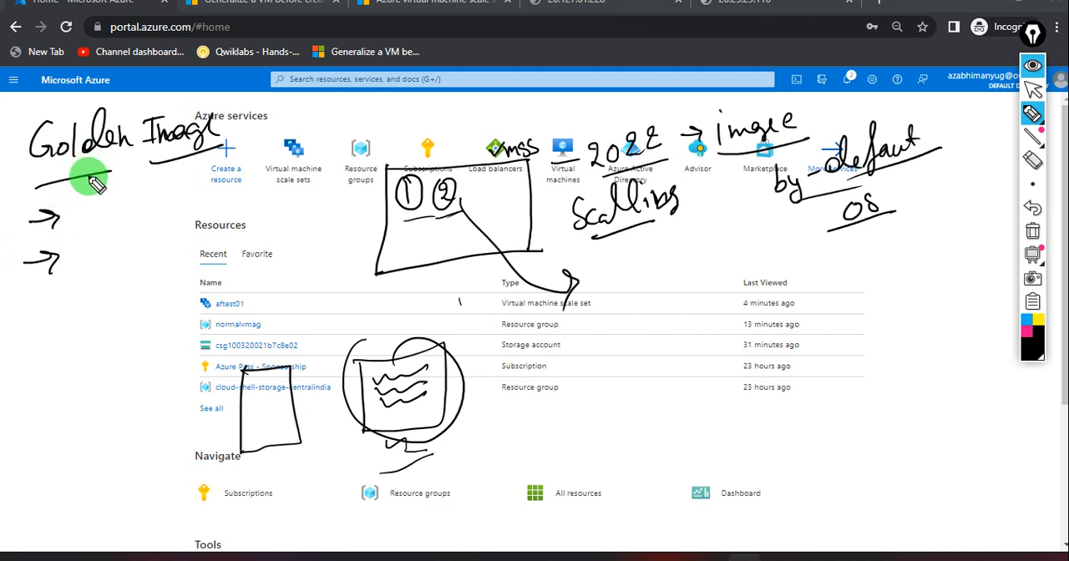
left_click_drag(71, 204, 111, 205)
mouse_move(71, 220)
left_mouse_down()
mouse_move(184, 210)
mouse_move(259, 179)
mouse_move(274, 195)
mouse_move(276, 179)
mouse_move(288, 176)
left_mouse_up()
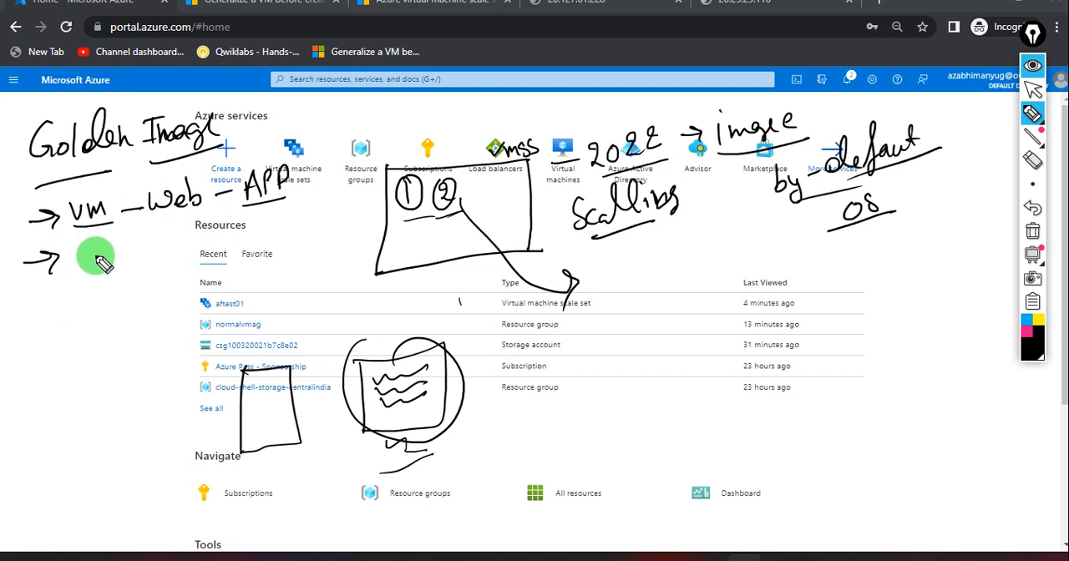
mouse_move(79, 260)
left_mouse_down()
mouse_move(89, 270)
mouse_move(79, 278)
left_mouse_up()
mouse_move(72, 257)
left_mouse_down()
mouse_move(91, 254)
mouse_move(97, 273)
mouse_move(132, 256)
mouse_move(148, 279)
left_mouse_up()
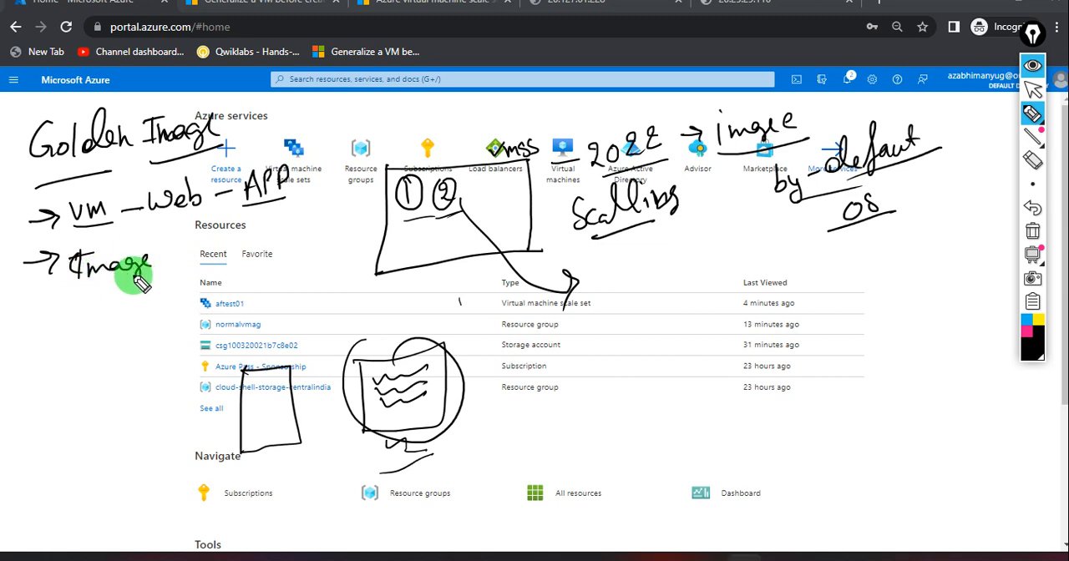
left_click(1032, 160)
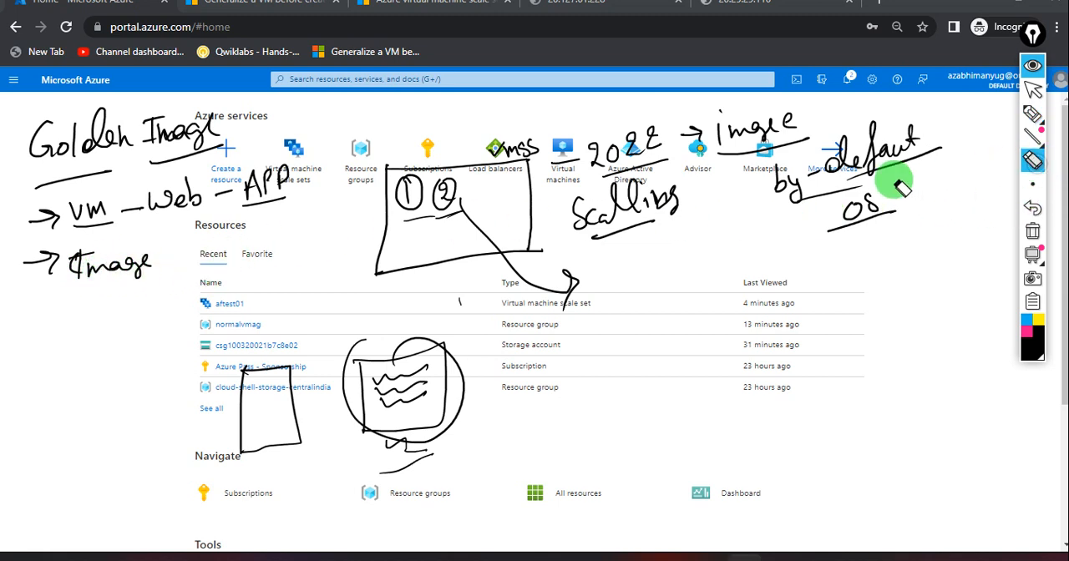
left_click_drag(149, 227, 90, 264)
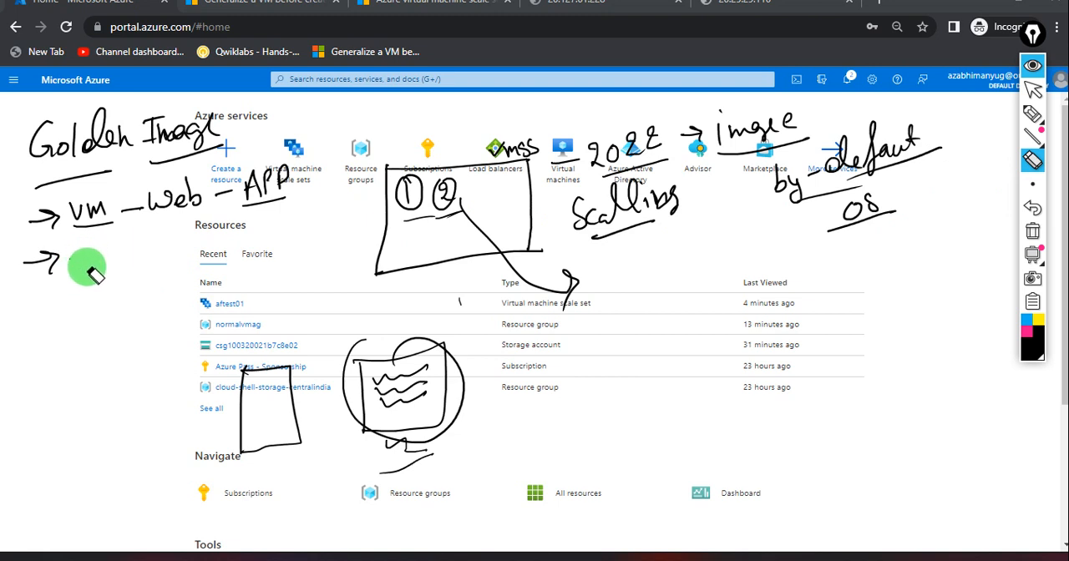
Write an underlined "Gen" beside the second arrow bullet under "Golden Image".
left_click(1032, 113)
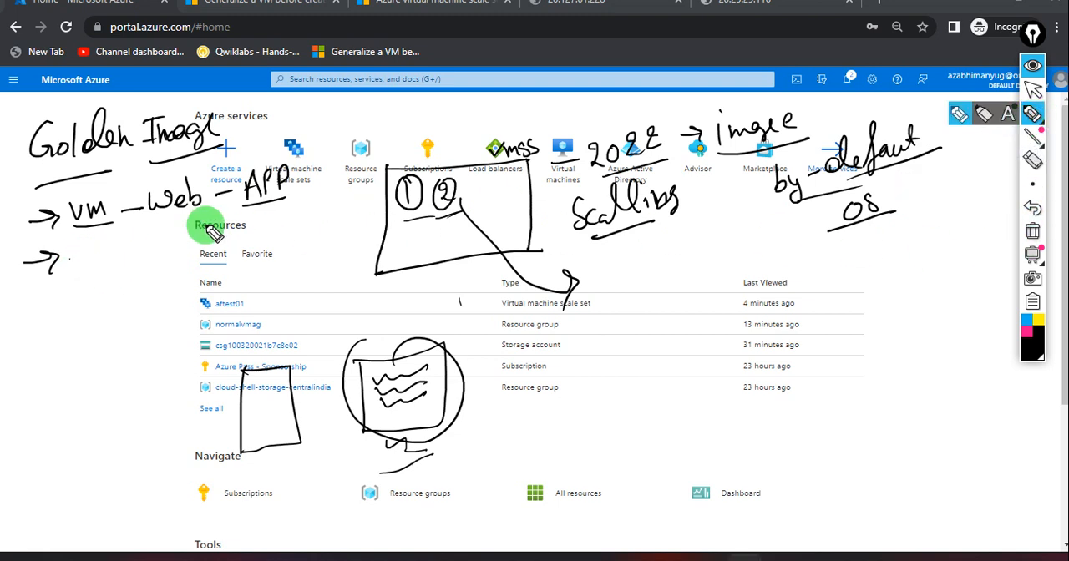
mouse_move(77, 244)
left_mouse_down()
mouse_move(91, 259)
mouse_move(130, 266)
left_mouse_up()
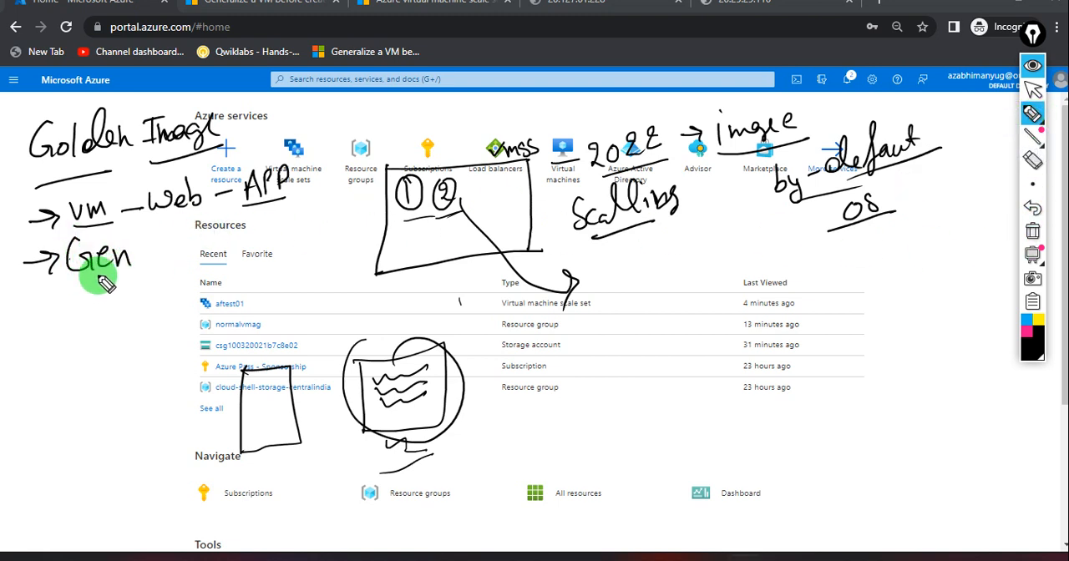
left_click_drag(67, 283, 150, 269)
Add a third arrow bullet reading "Image" and branch it with an arrow to "Scripts", marking "W" and "L" beneath.
left_click_drag(25, 332, 55, 323)
mouse_move(46, 318)
left_mouse_down()
mouse_move(51, 341)
mouse_move(88, 310)
mouse_move(79, 332)
left_mouse_up()
mouse_move(91, 313)
left_mouse_down()
mouse_move(132, 320)
mouse_move(165, 308)
mouse_move(147, 322)
mouse_move(209, 286)
left_mouse_up()
mouse_move(200, 283)
left_mouse_down()
mouse_move(207, 298)
mouse_move(298, 246)
mouse_move(303, 226)
mouse_move(327, 246)
mouse_move(313, 253)
left_mouse_up()
mouse_move(215, 311)
left_mouse_down()
mouse_move(219, 296)
mouse_move(238, 313)
mouse_move(301, 283)
mouse_move(262, 310)
mouse_move(216, 318)
left_mouse_up()
Add two more arrow bullets, an underlined "VMSS" and an underlined "Custom Policy", and hide the screen annotations.
mouse_move(35, 417)
left_mouse_down()
mouse_move(117, 386)
mouse_move(155, 393)
left_mouse_up()
left_click_drag(70, 415, 156, 399)
left_click_drag(75, 456, 64, 471)
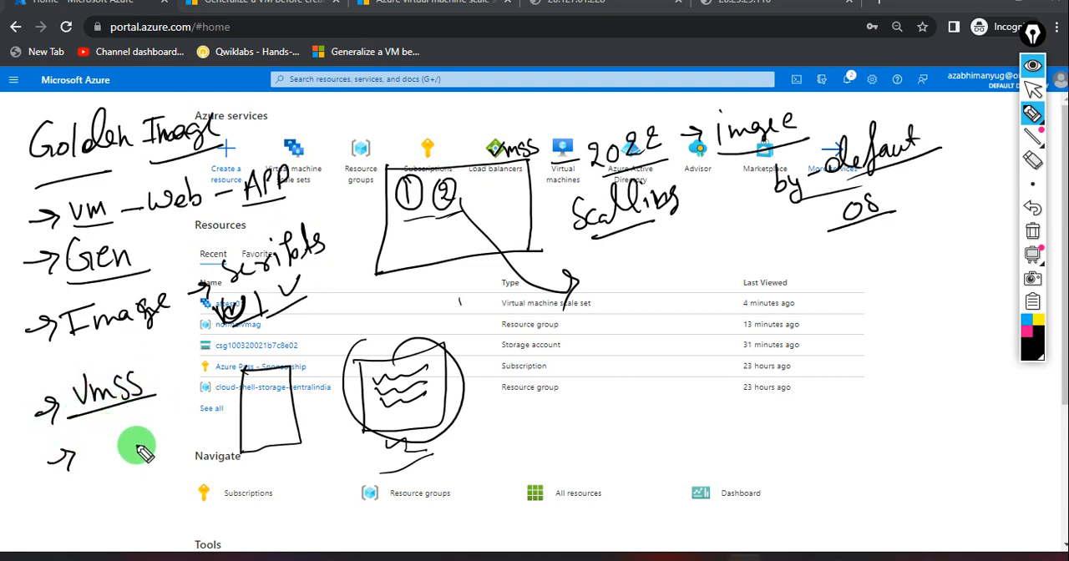
mouse_move(91, 436)
left_mouse_down()
mouse_move(87, 467)
mouse_move(136, 456)
mouse_move(159, 422)
mouse_move(172, 426)
mouse_move(196, 381)
mouse_move(226, 394)
mouse_move(215, 406)
left_mouse_up()
left_click_drag(130, 453, 199, 424)
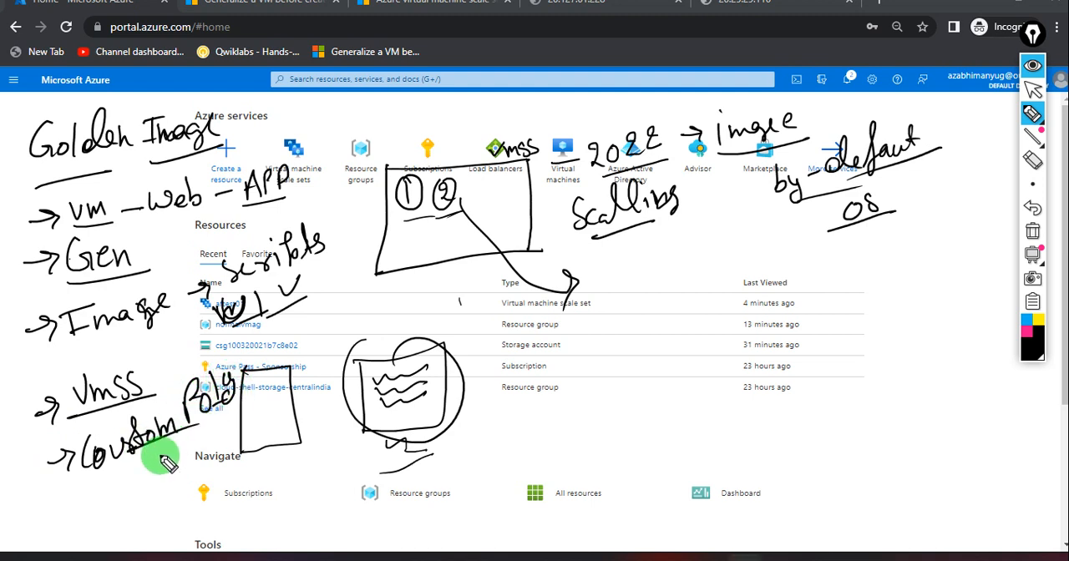
left_click_drag(99, 487, 157, 481)
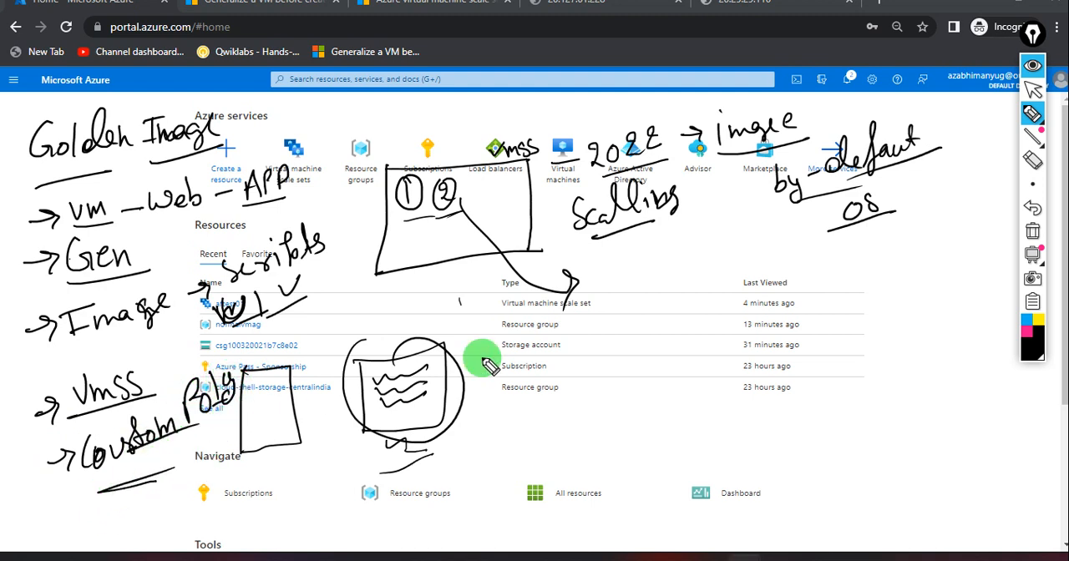
left_click(1032, 76)
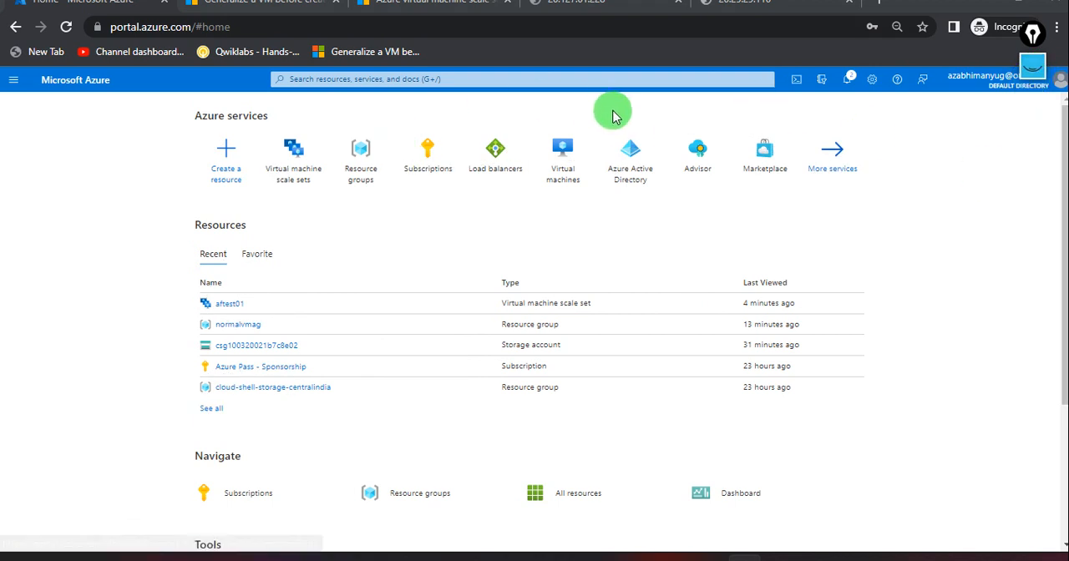
Open and enlarge a PowerShell Cloud Shell, and run the entire script from new Vm Creatation.txt in it, including its local admin password.
left_click(798, 80)
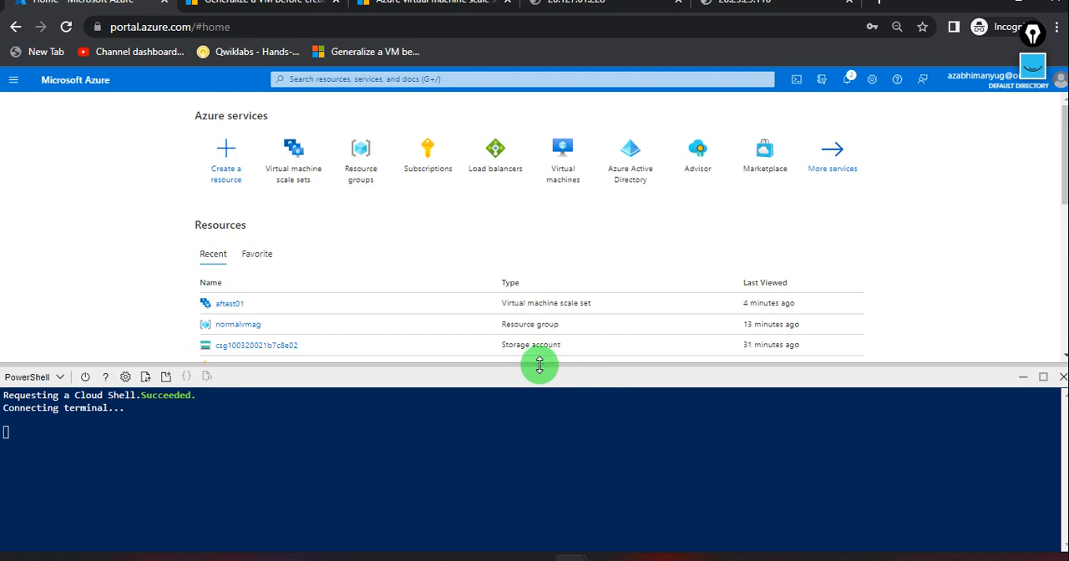
left_click_drag(540, 365, 540, 59)
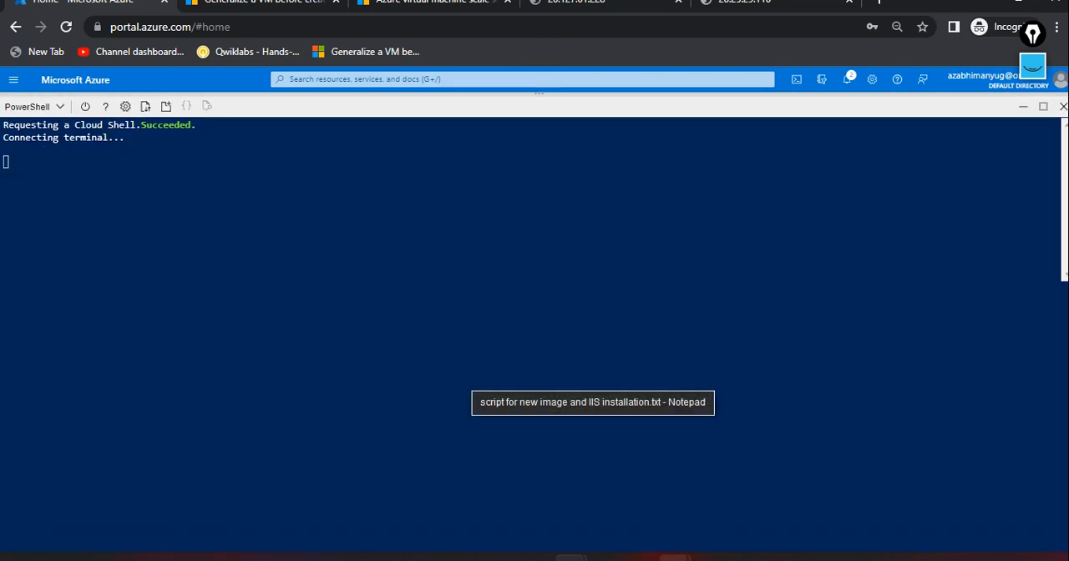
left_click(675, 558)
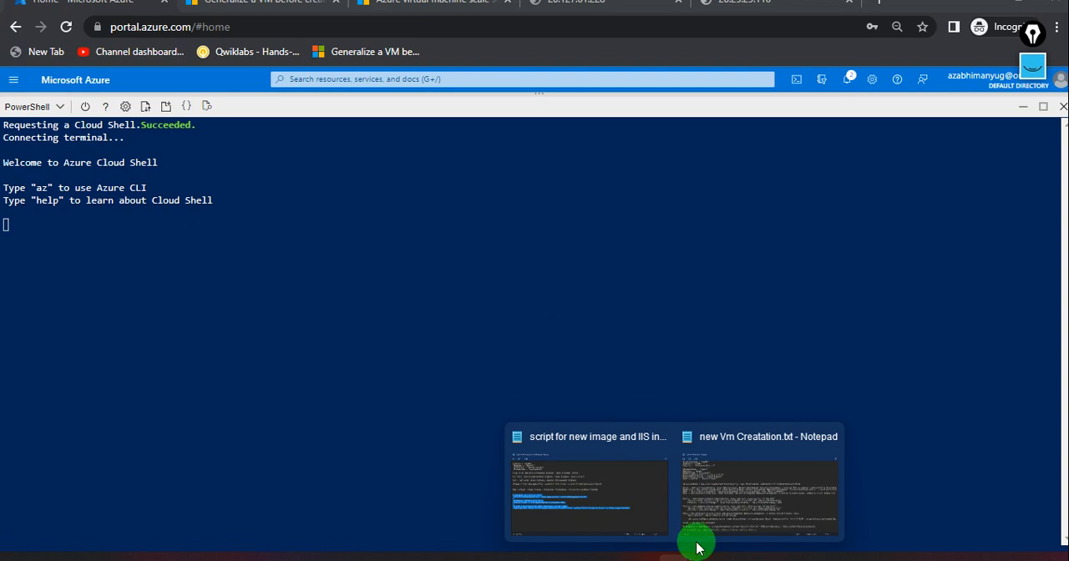
left_click(746, 475)
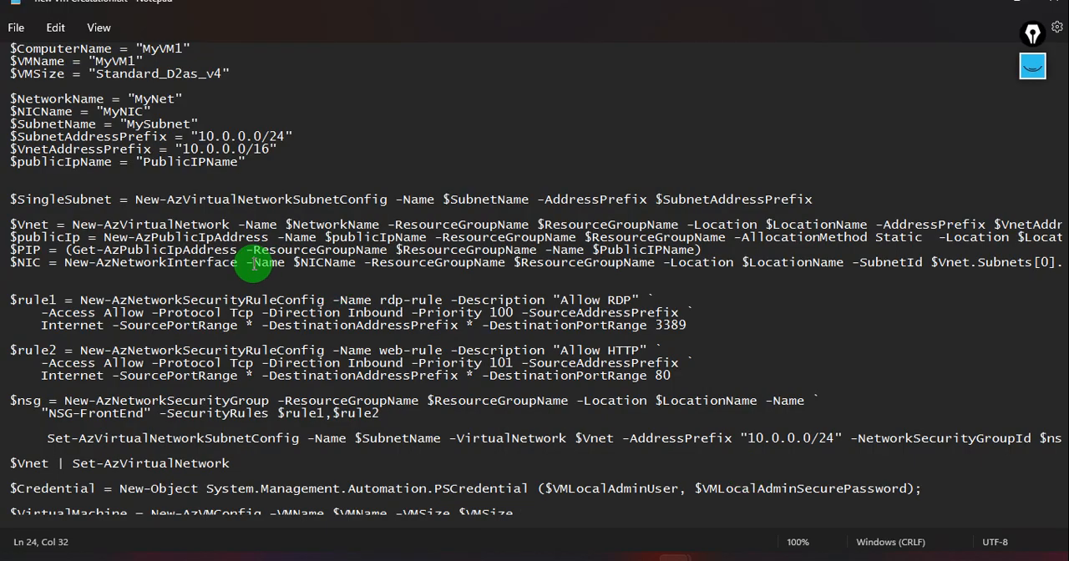
key("ctrl+a")
key("alt+Tab")
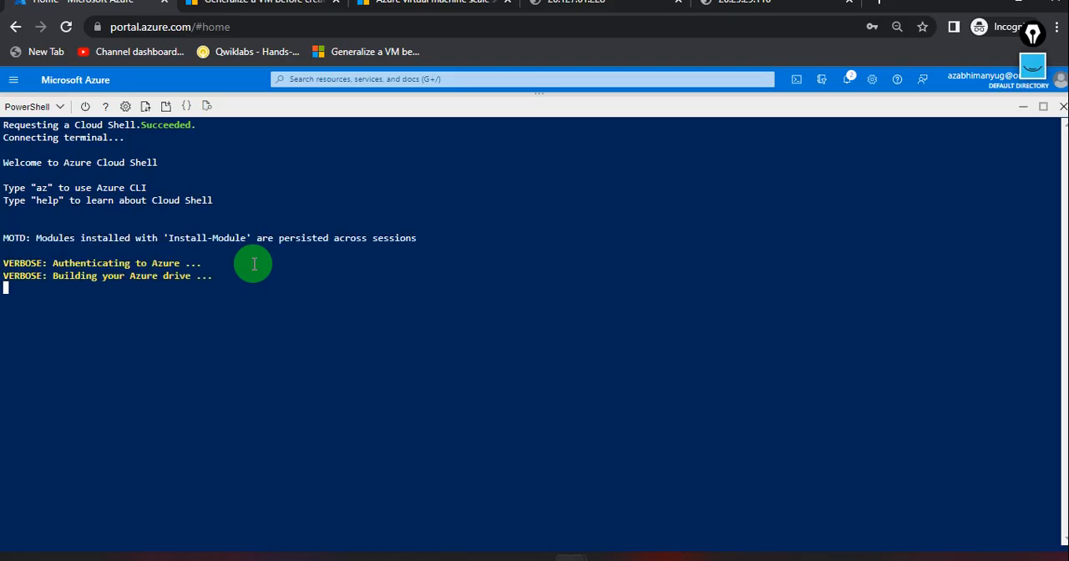
right_click(206, 292)
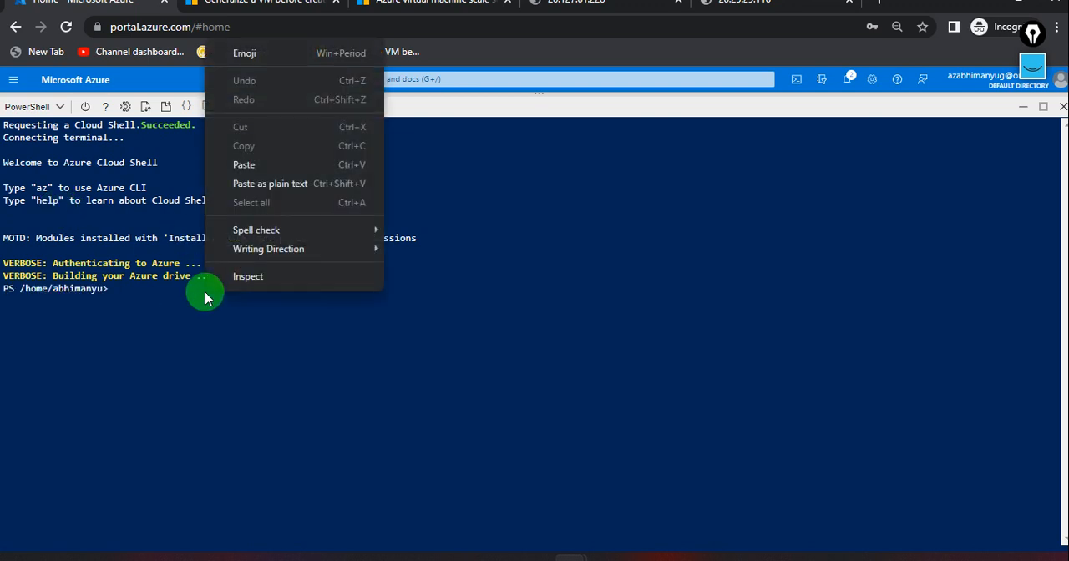
left_click(272, 187)
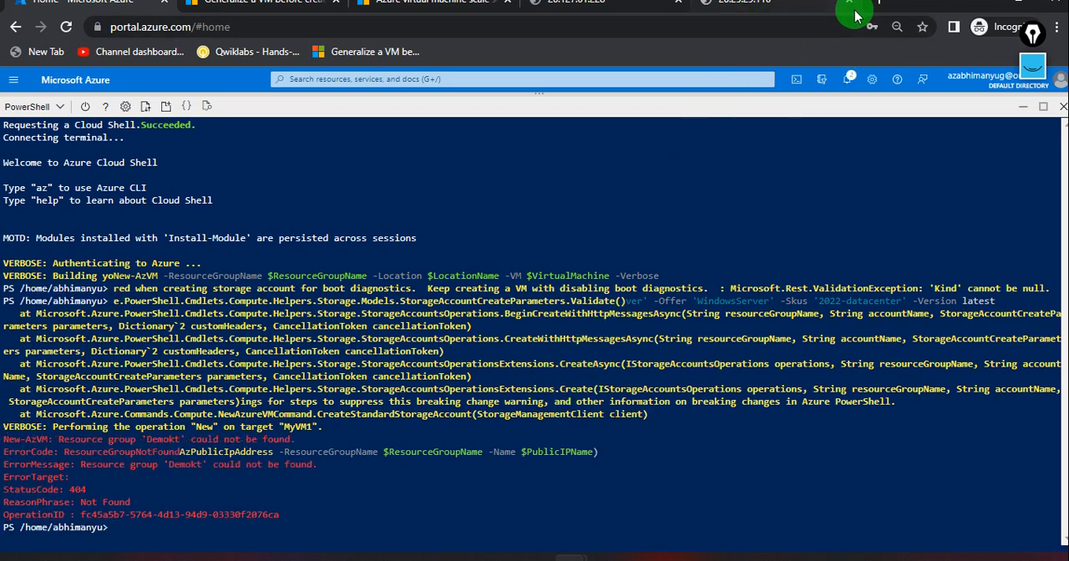
Open the Azure portal in a new browser tab and go to the form for creating a resource group.
left_click(879, 5)
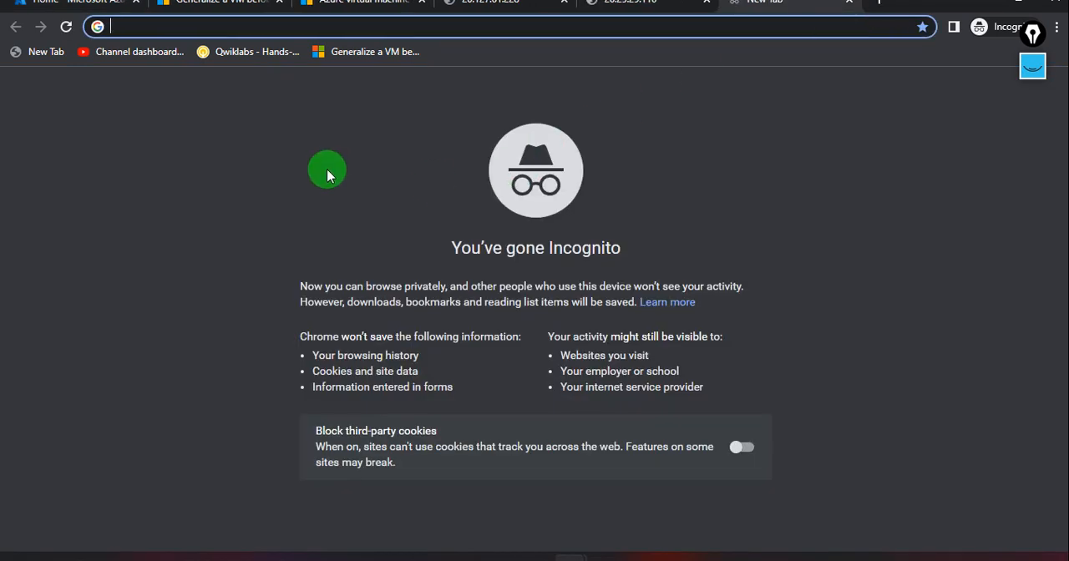
type("po")
key("Return")
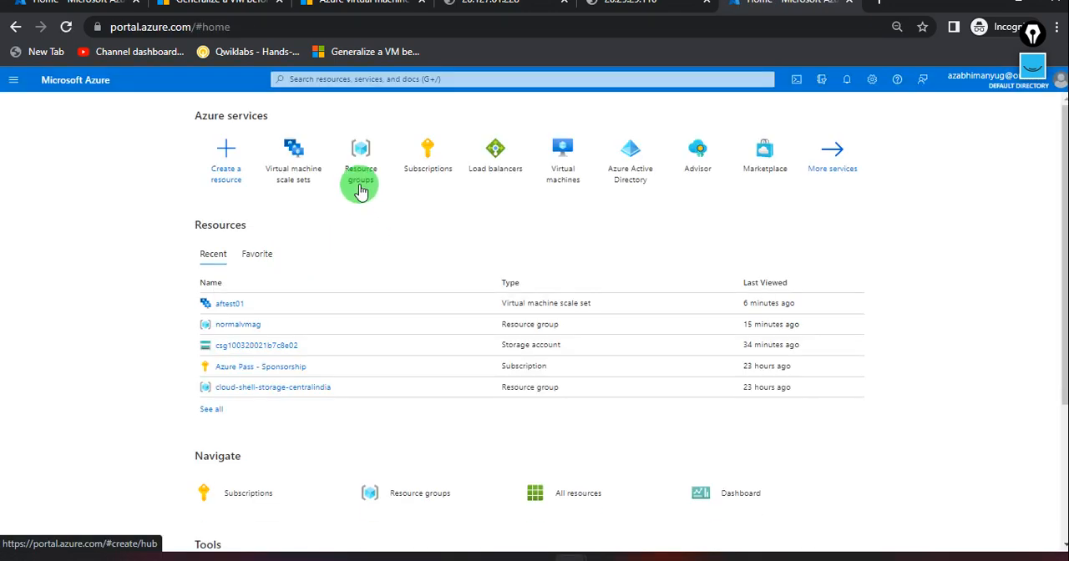
left_click(351, 148)
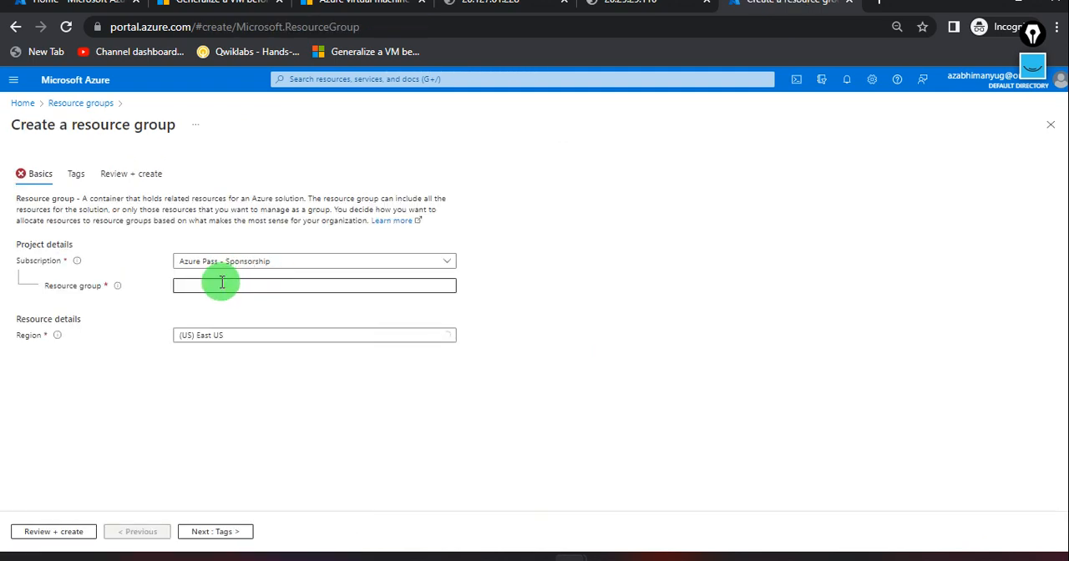
Name the resource group demokt, set its region to (Europe) North Europe, and check both against the script in new Vm Creatation.txt.
left_click(217, 285)
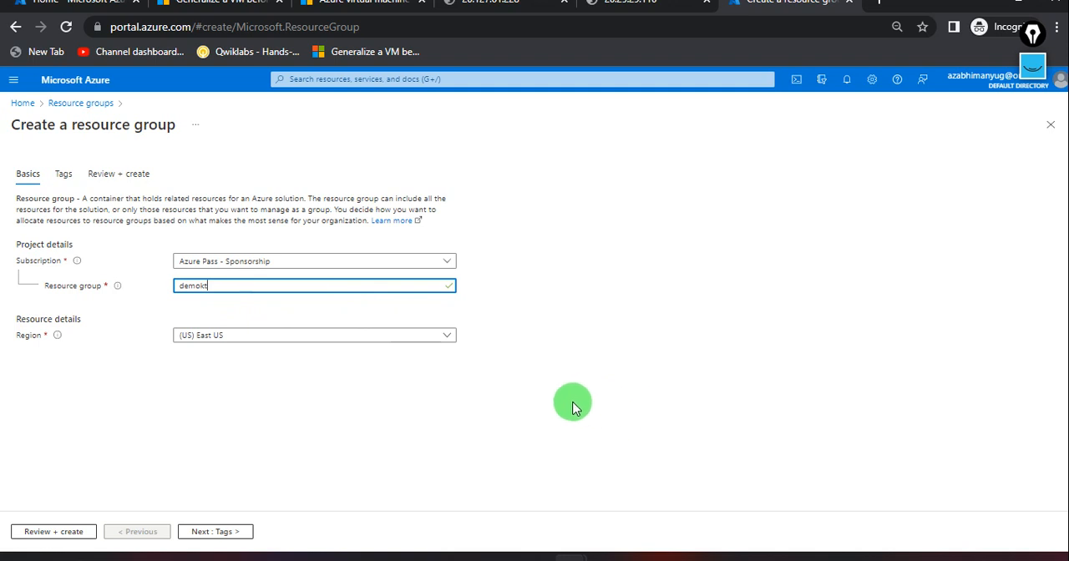
left_click(426, 336)
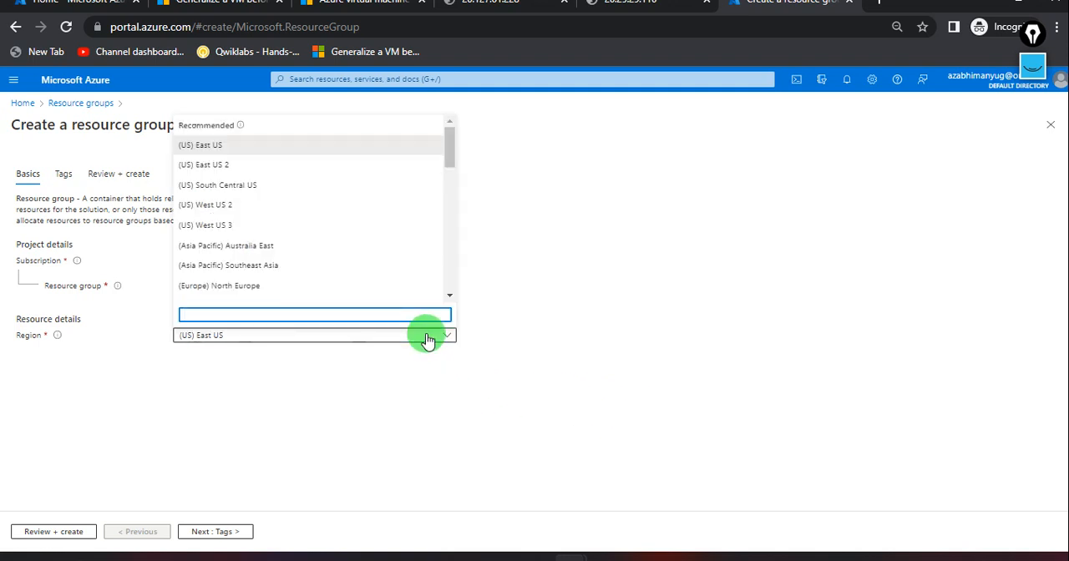
left_click(288, 286)
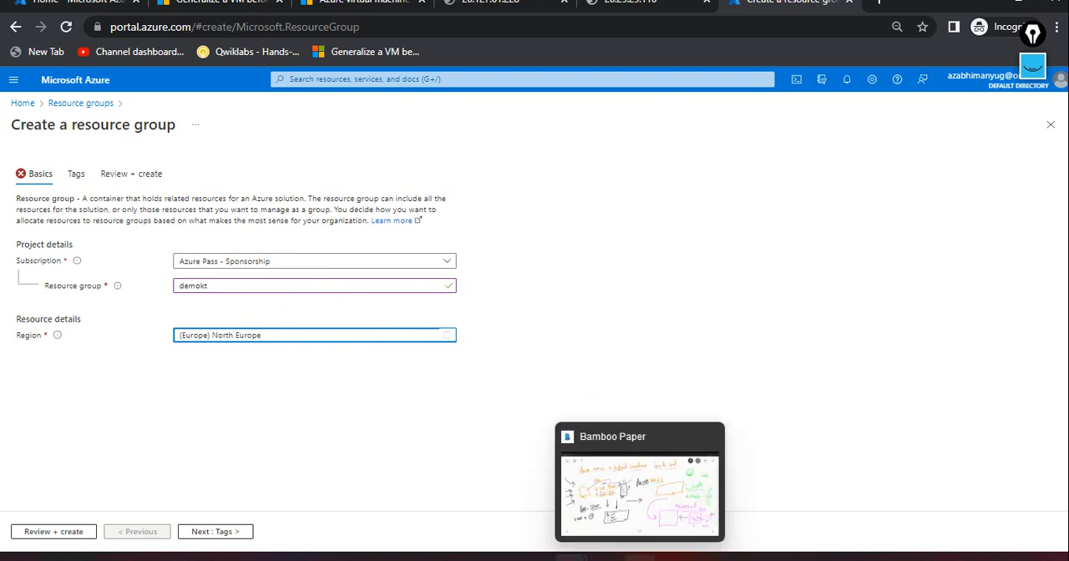
mouse_move(674, 557)
left_click(713, 501)
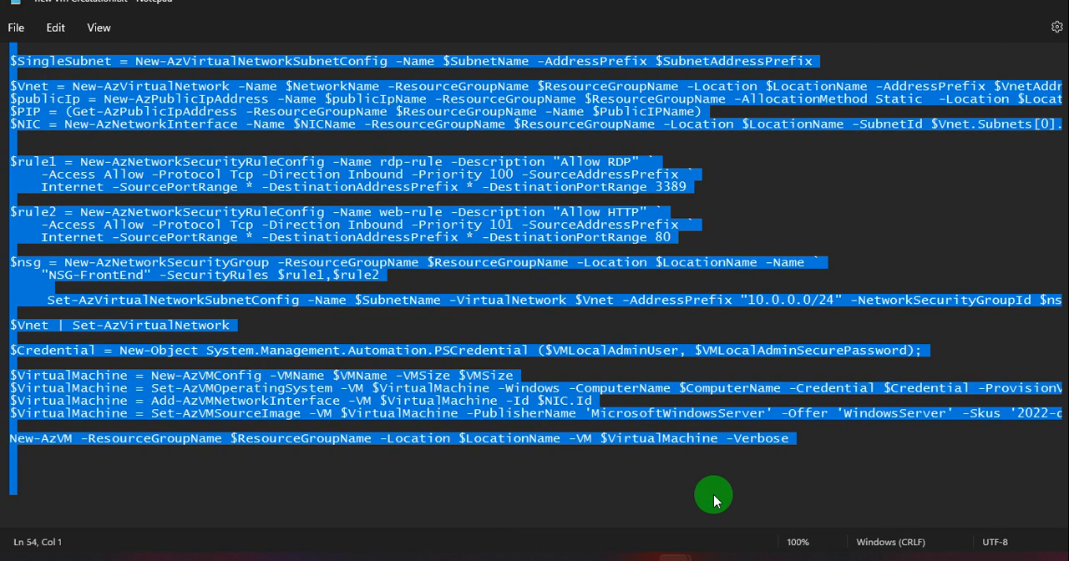
scroll(437, 298, "up", 6)
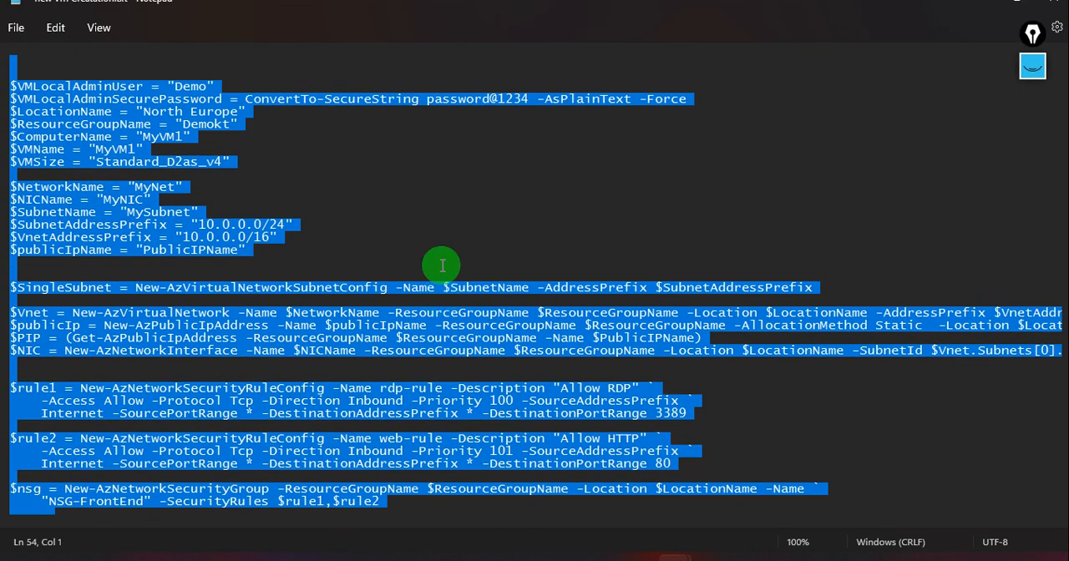
key("alt+Tab")
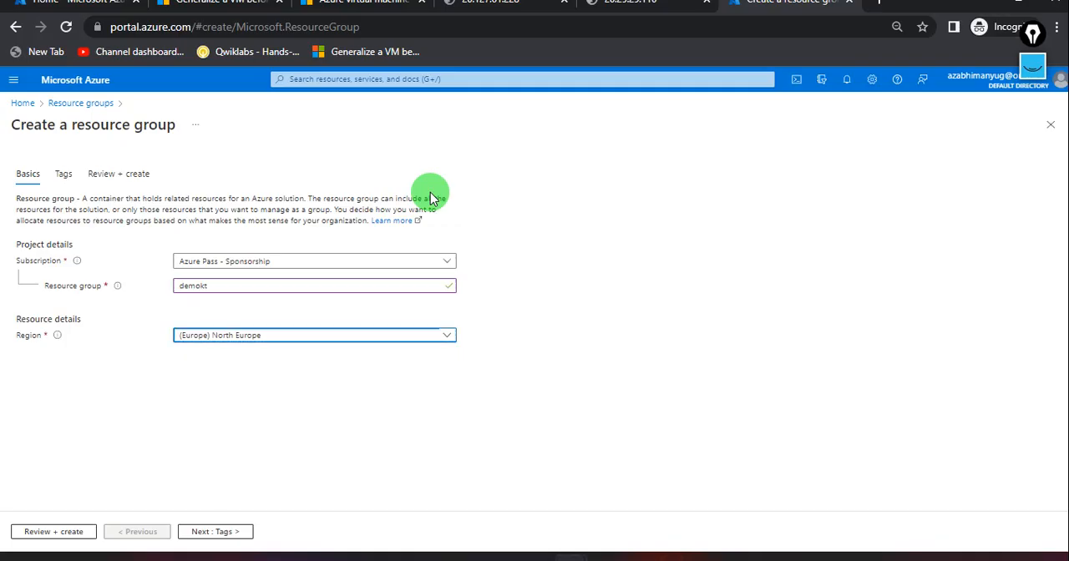
Review and create the demokt resource group, and open its overview.
left_click(67, 532)
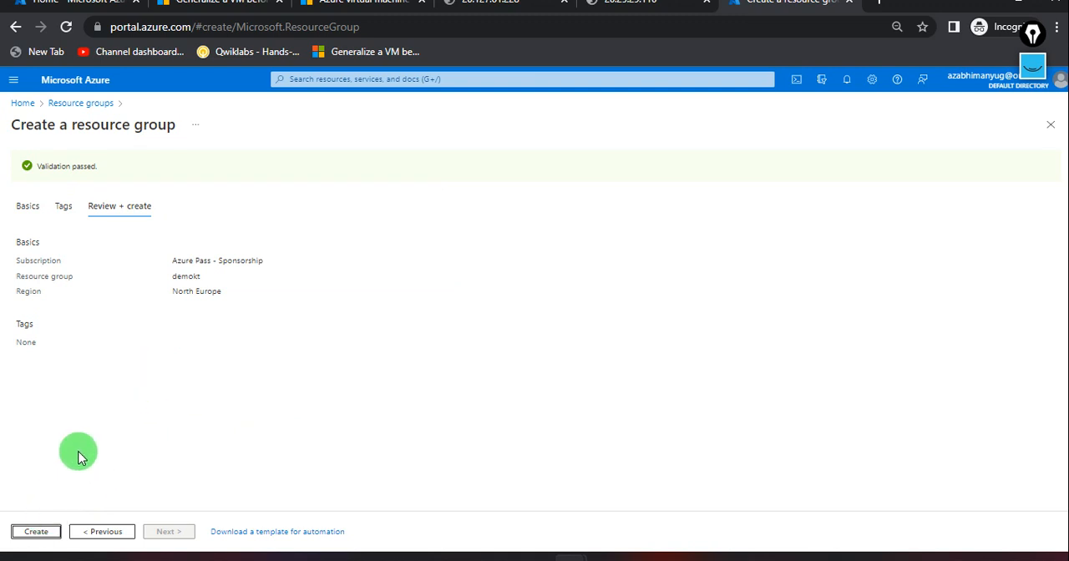
left_click(35, 532)
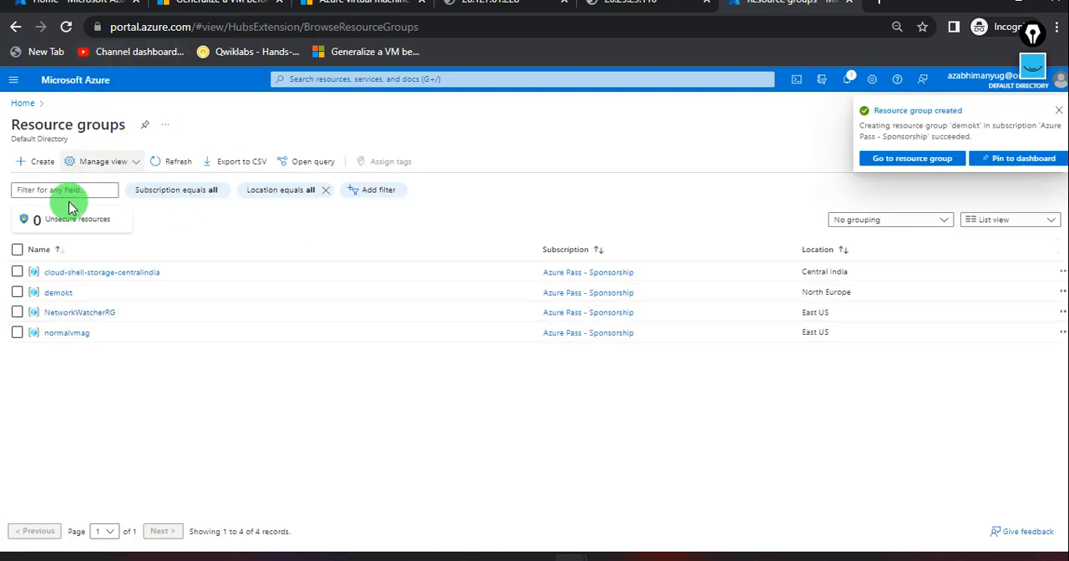
left_click(60, 294)
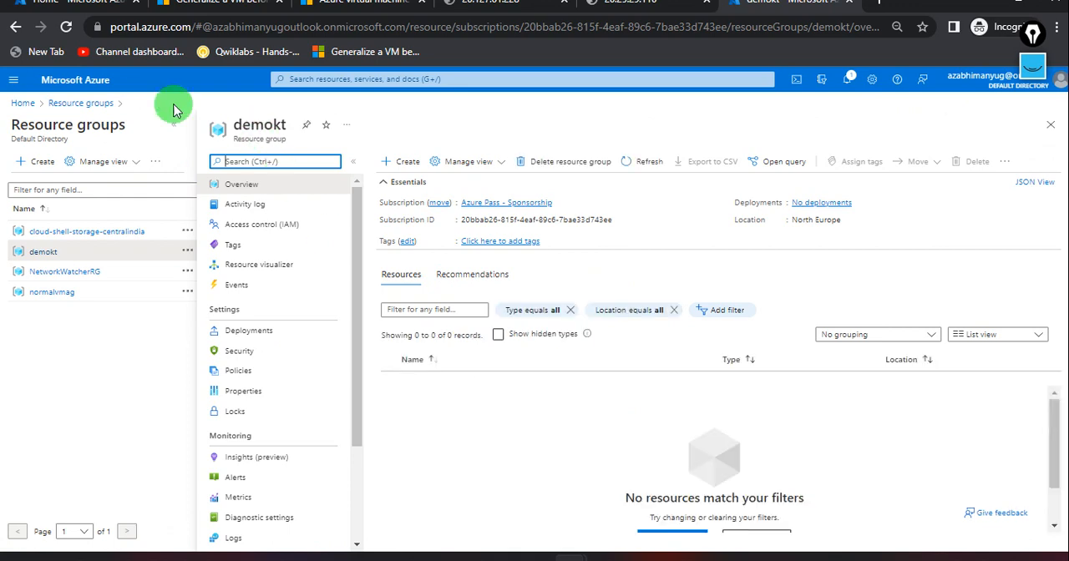
Return to the Cloud Shell and run the copied VM creation script again, including its local admin password.
left_click(62, 15)
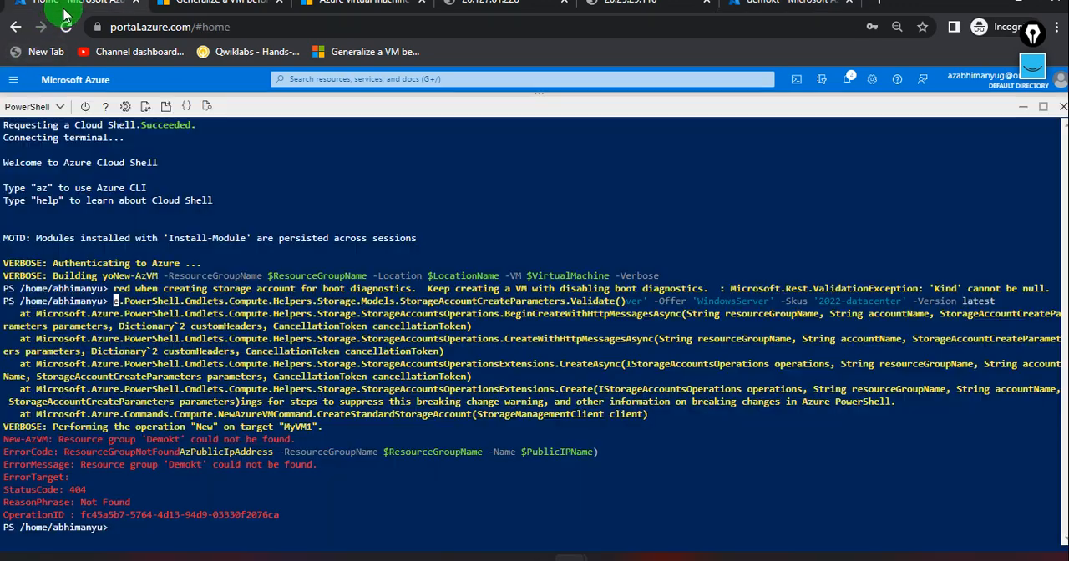
right_click(145, 531)
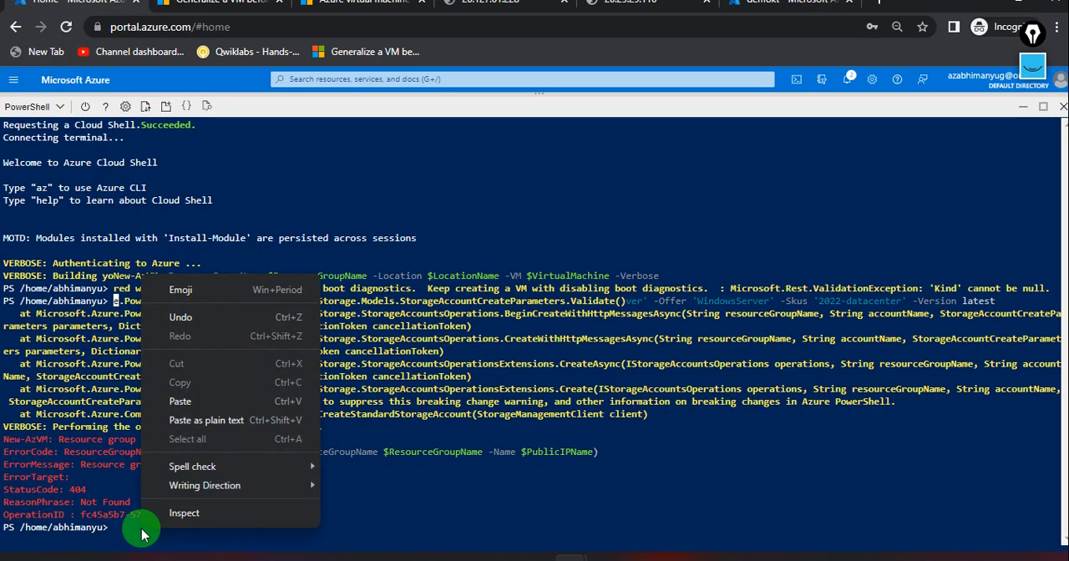
left_click(198, 410)
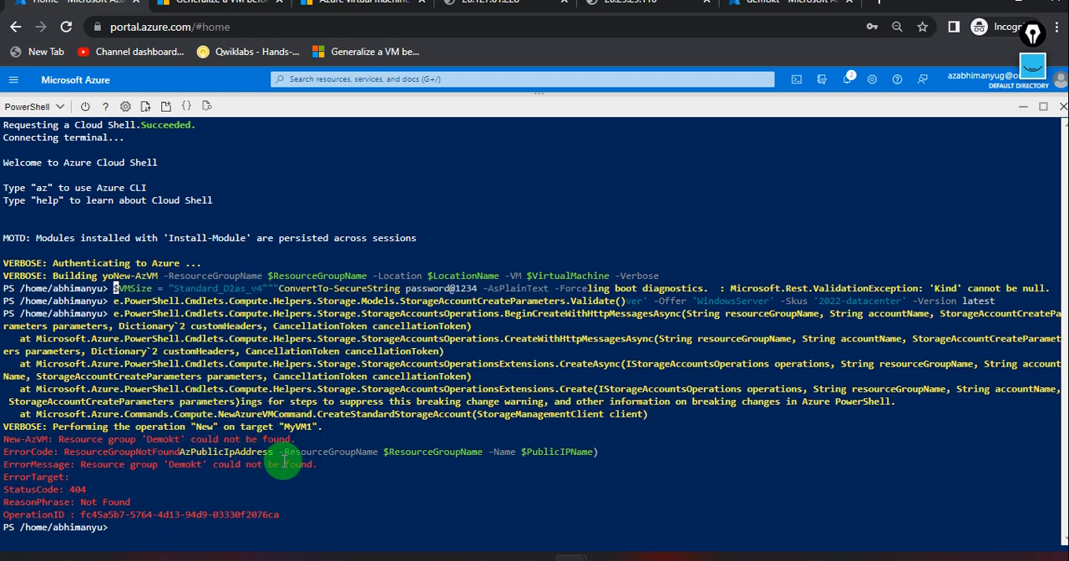
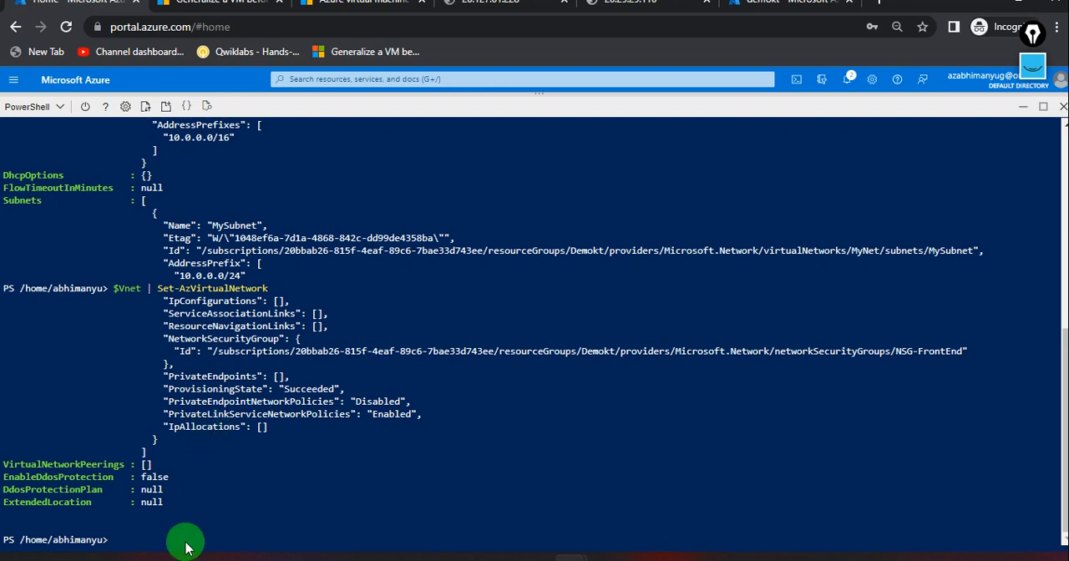
Review the script output in the Cloud Shell and refresh the demokt resource group's resource list.
scroll(196, 489, "up", 2)
scroll(197, 493, "up", 3)
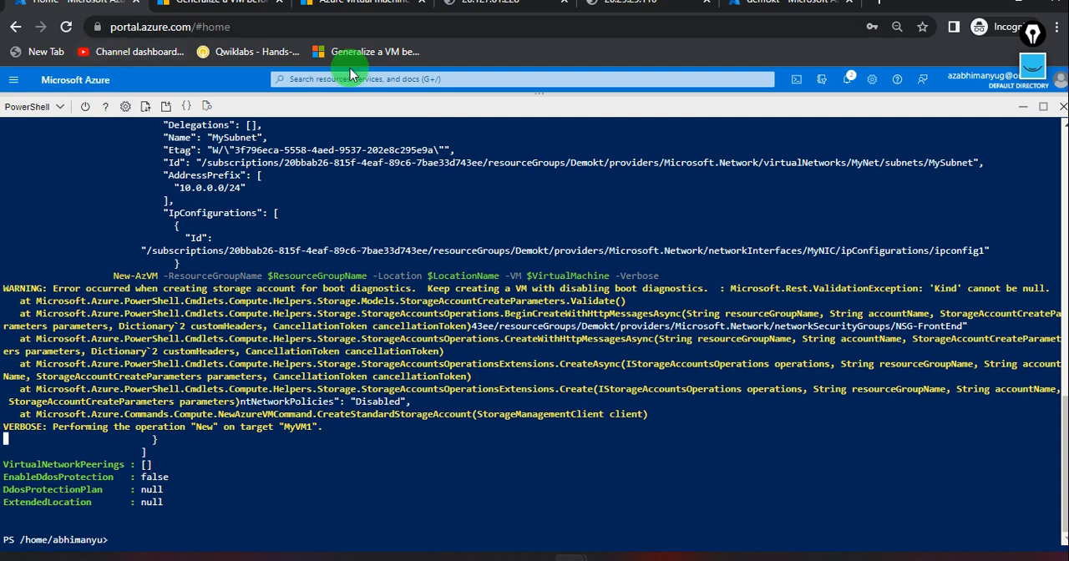
left_click(778, 16)
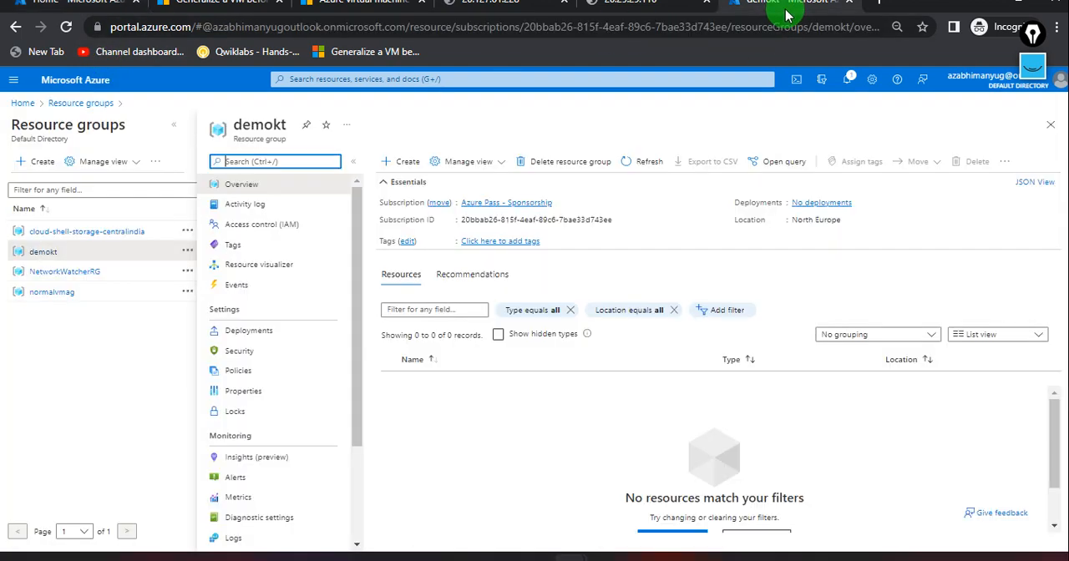
left_click(650, 167)
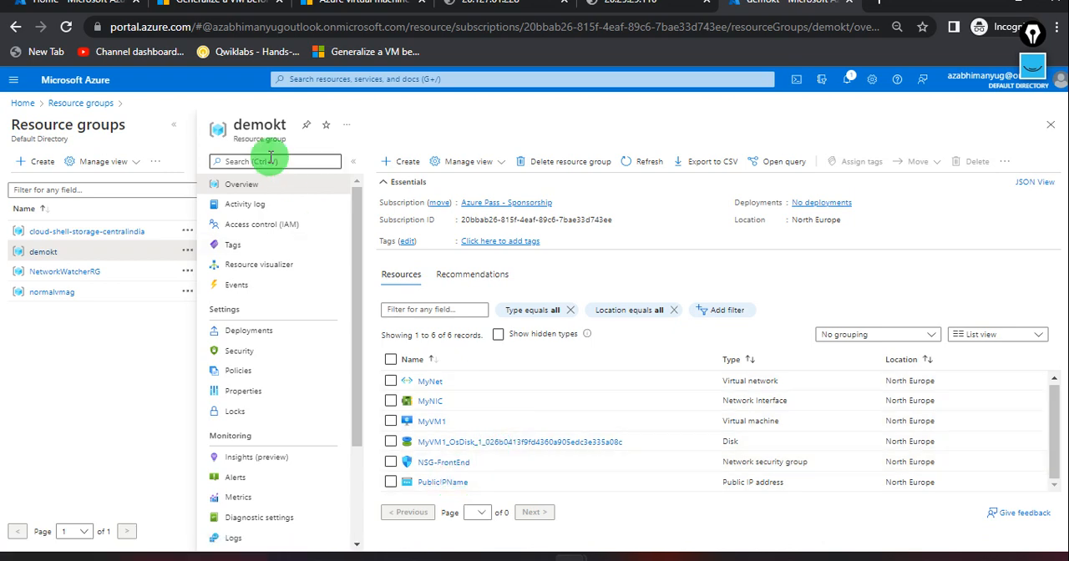
left_click(81, 17)
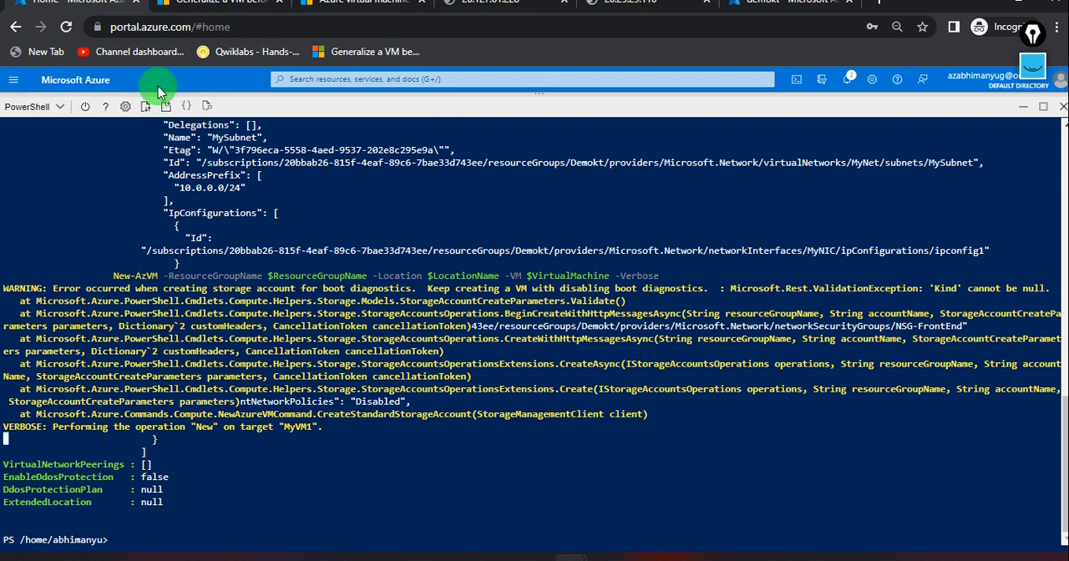
left_click(781, 17)
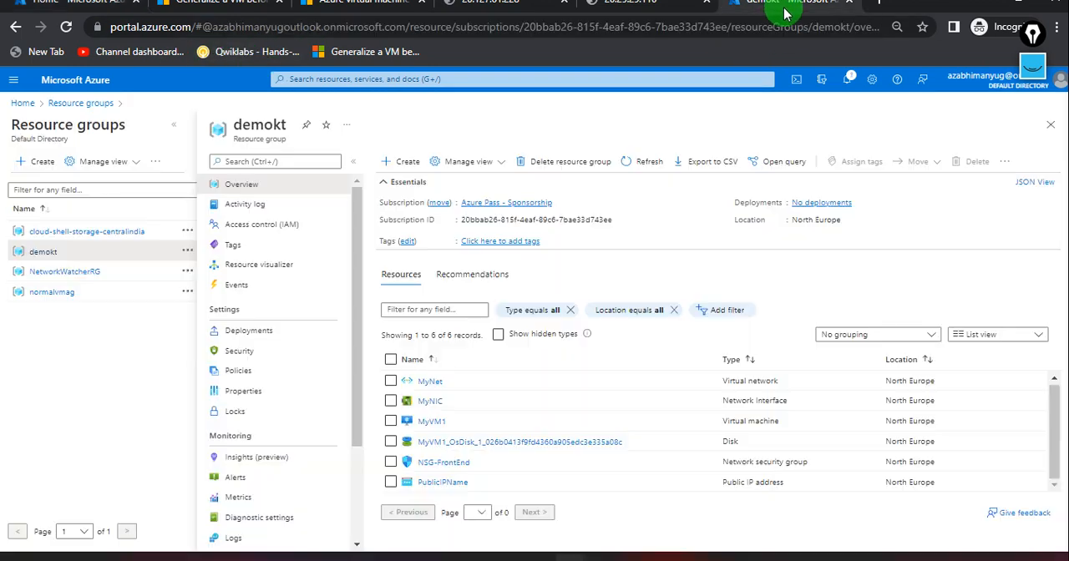
Open virtual machine MyVM1 from the demokt resources and examine its networking, size and disk properties.
left_click(430, 423)
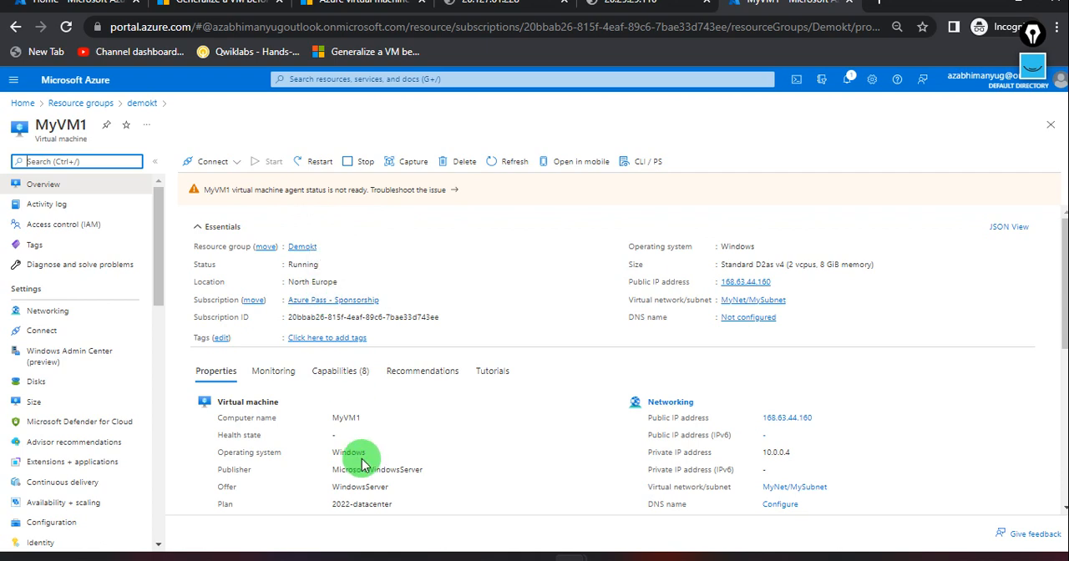
scroll(363, 464, "down", 2)
scroll(363, 463, "up", 2)
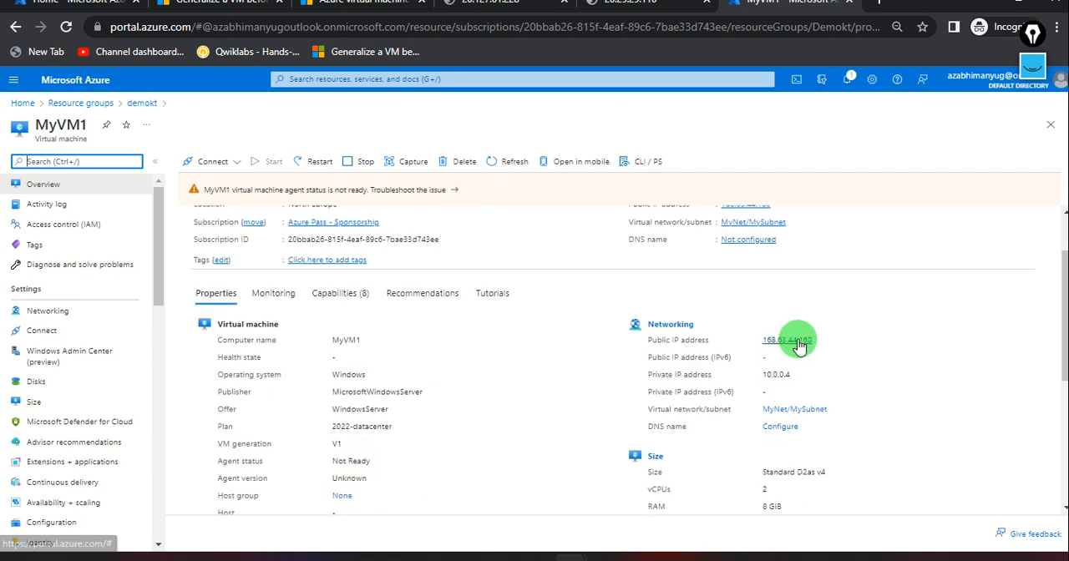
scroll(648, 434, "down", 2)
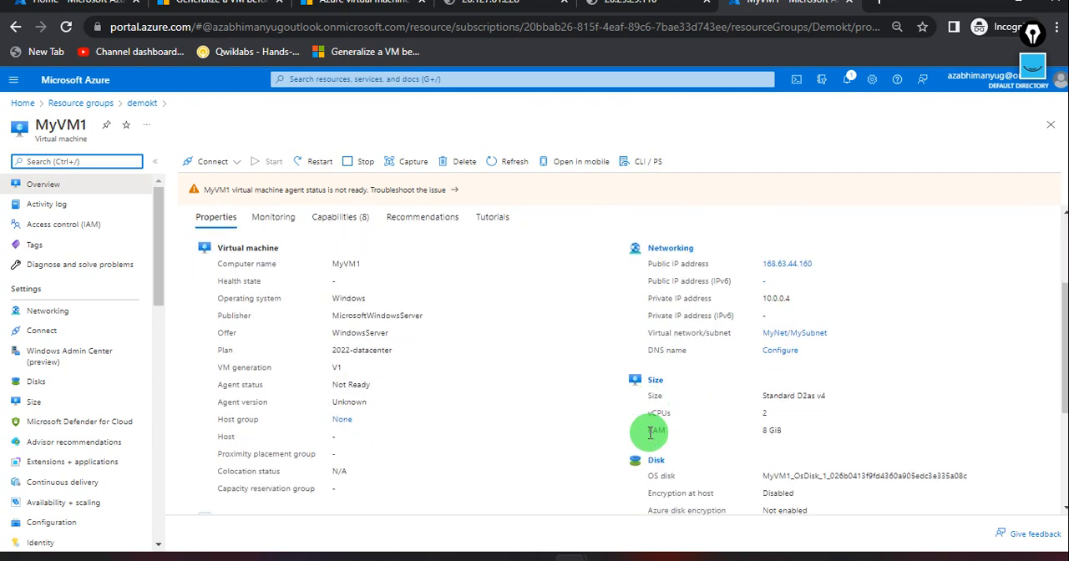
scroll(760, 430, "down", 3)
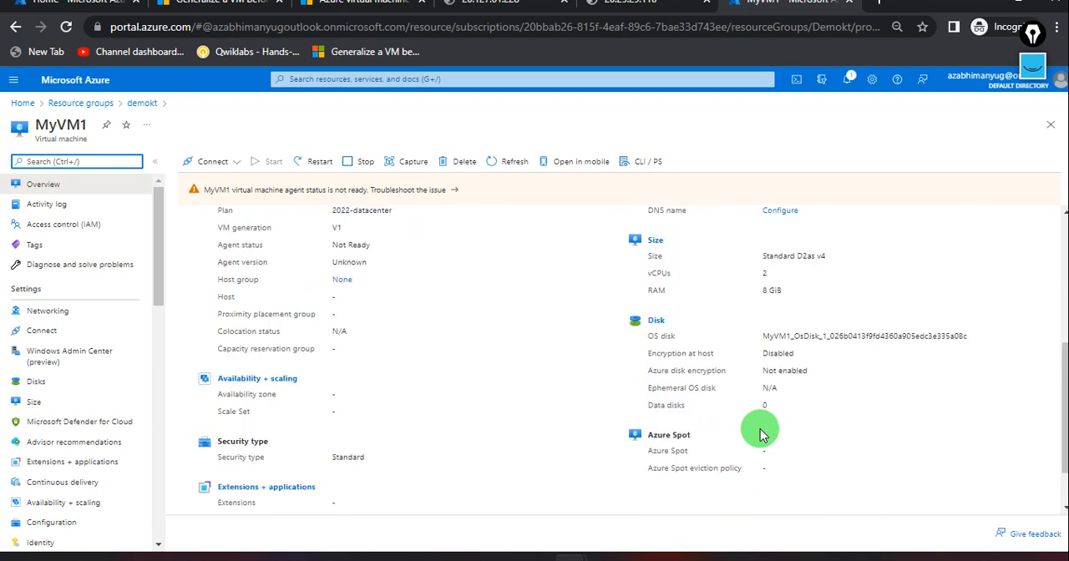
scroll(762, 433, "up", 3)
scroll(760, 435, "up", 1)
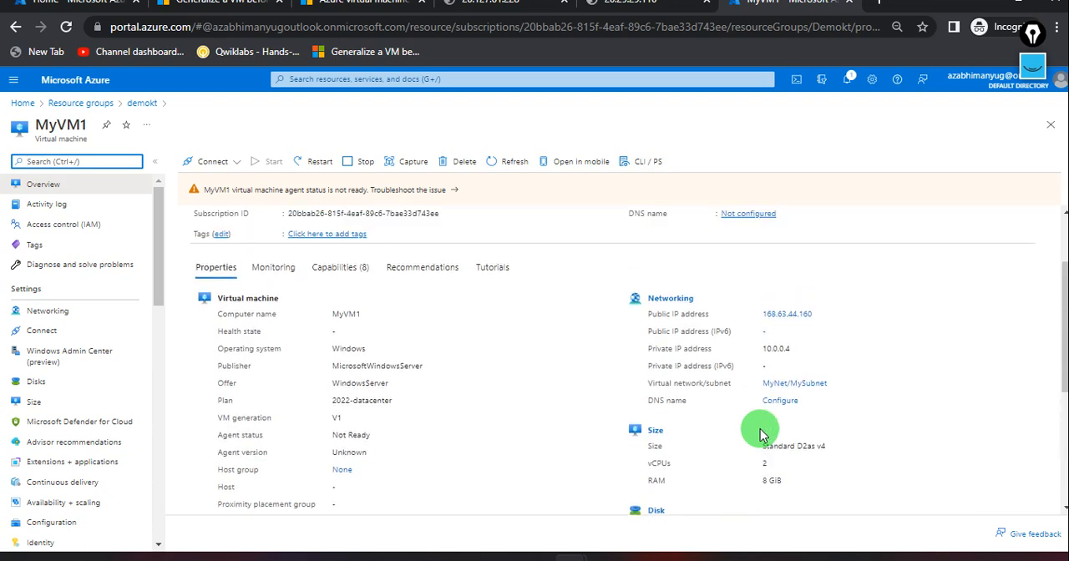
scroll(760, 436, "up", 3)
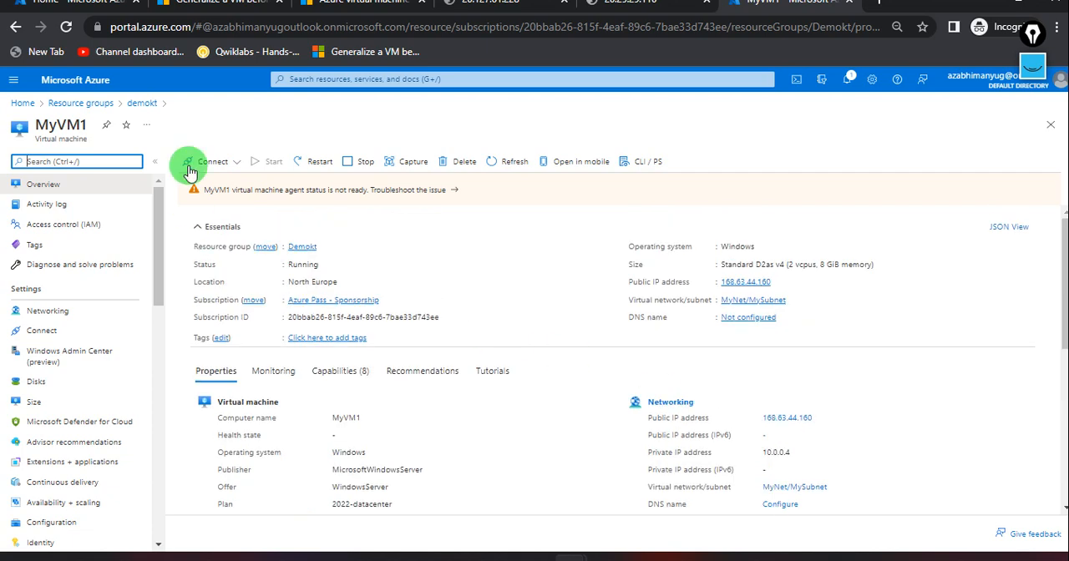
Refresh the MyVM1 overview, copy its public IP address, and start a Remote Desktop connection to 168.63.44.160.
left_click(93, 5)
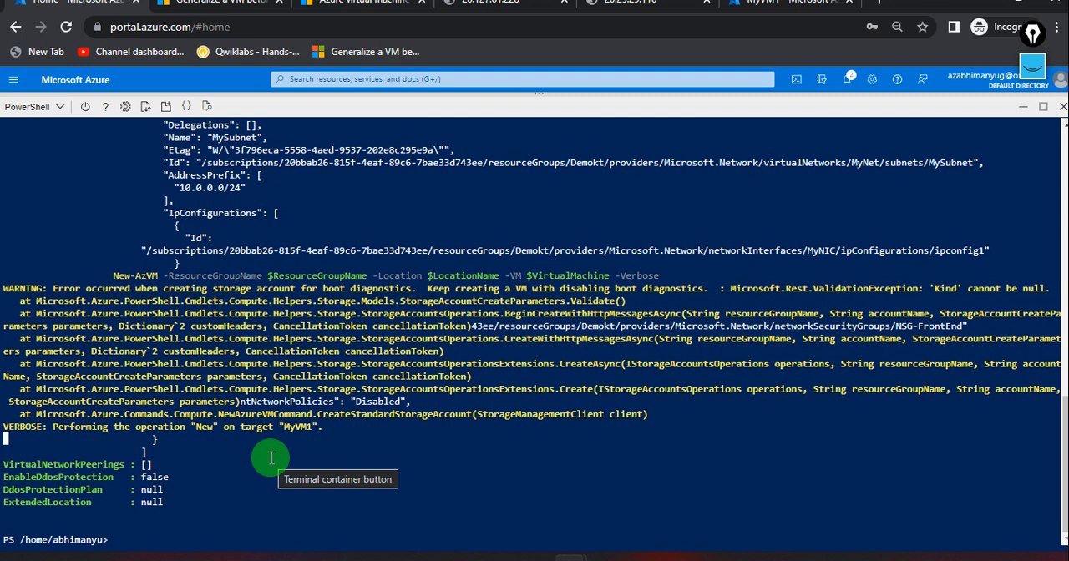
left_click(762, 19)
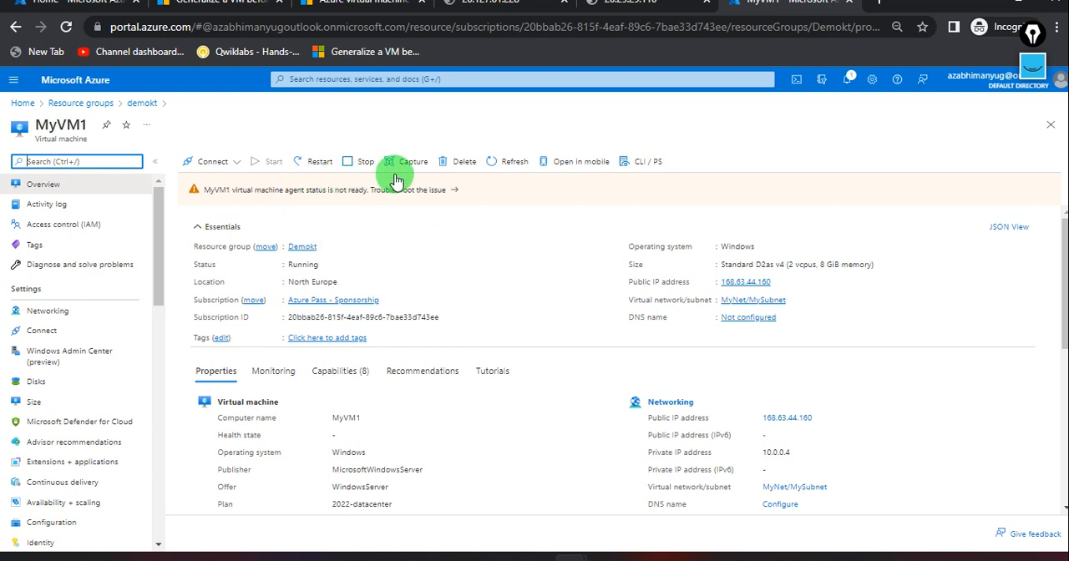
left_click(508, 170)
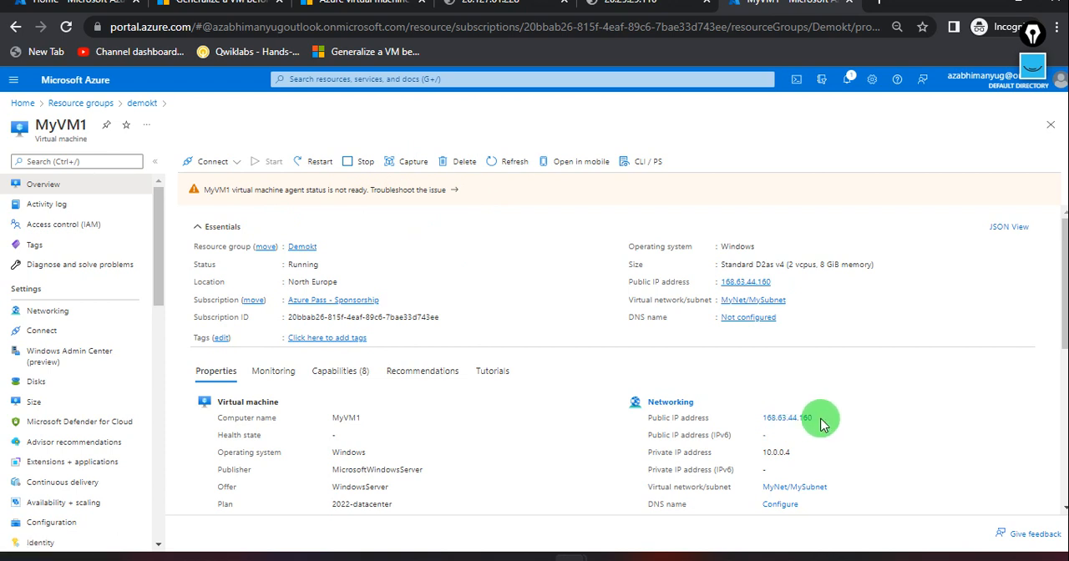
left_click(780, 284)
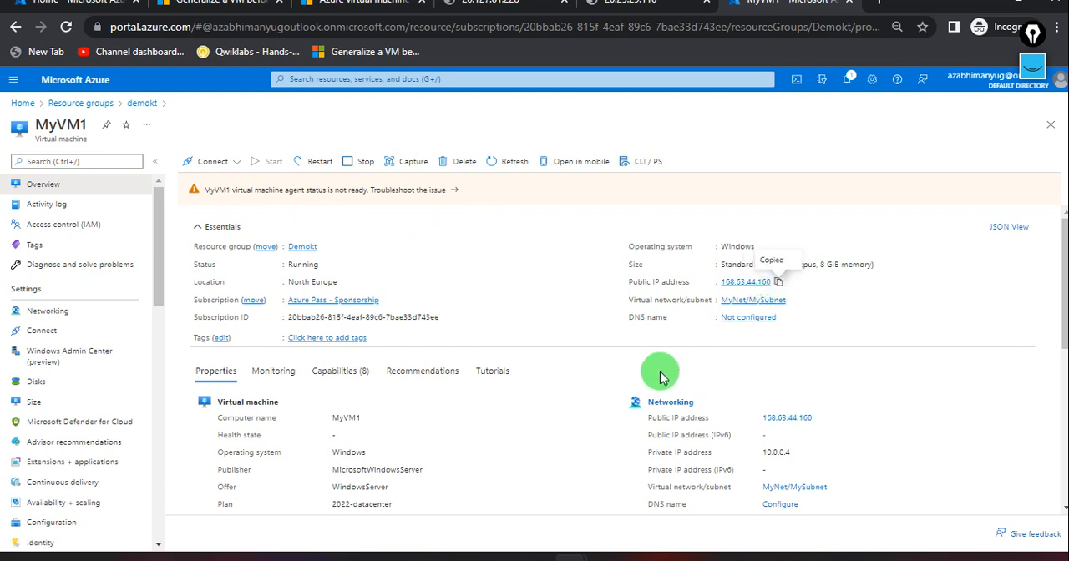
right_click(744, 558)
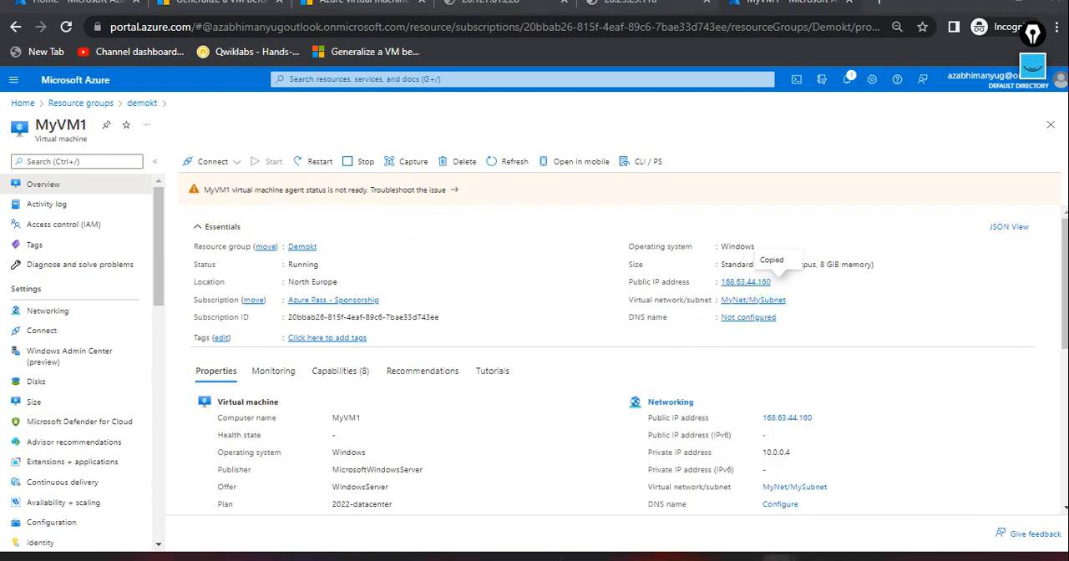
left_click(722, 484)
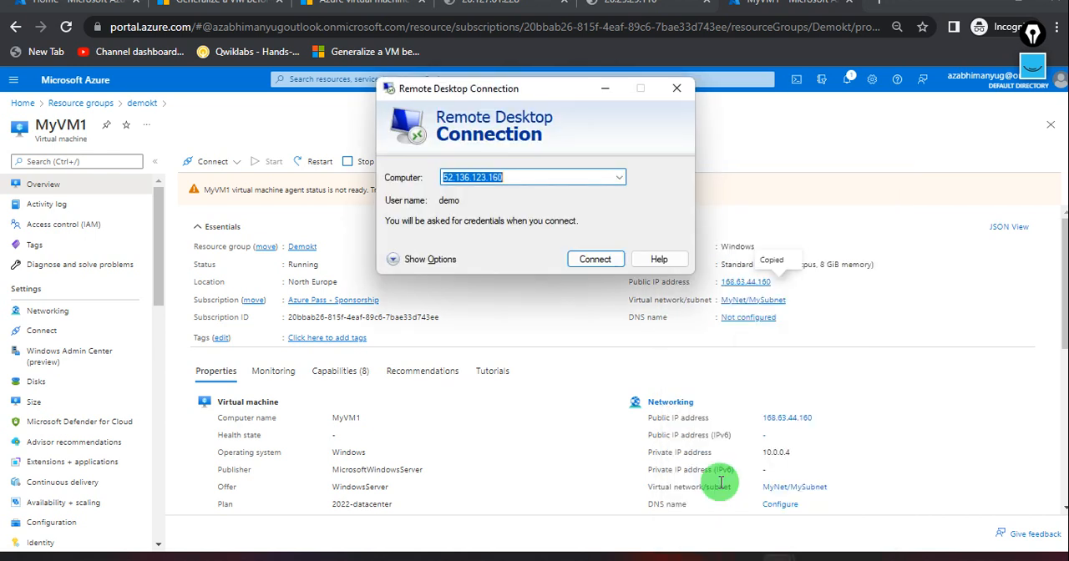
key("ctrl+v")
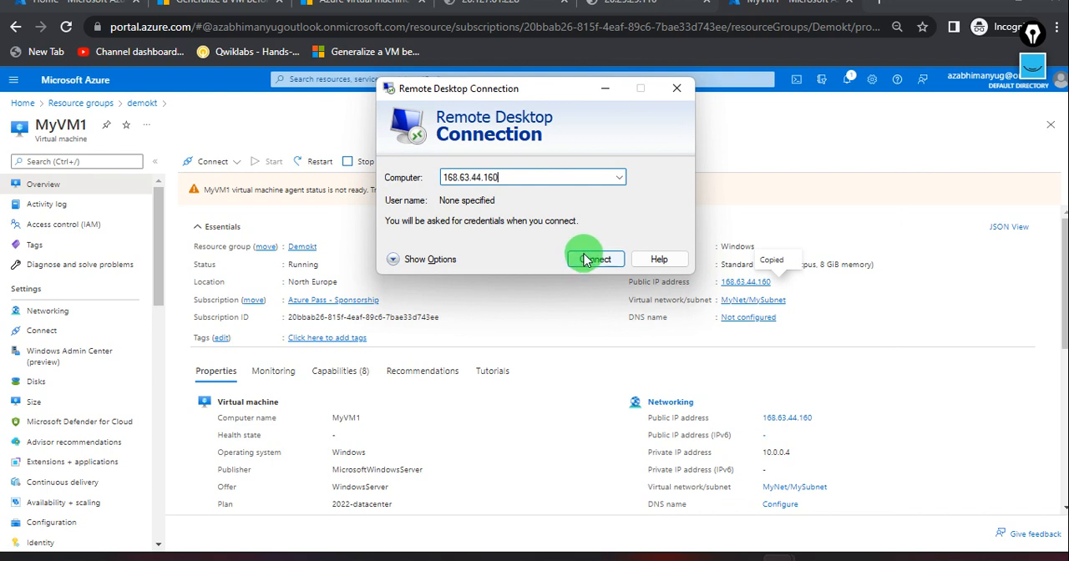
left_click(585, 261)
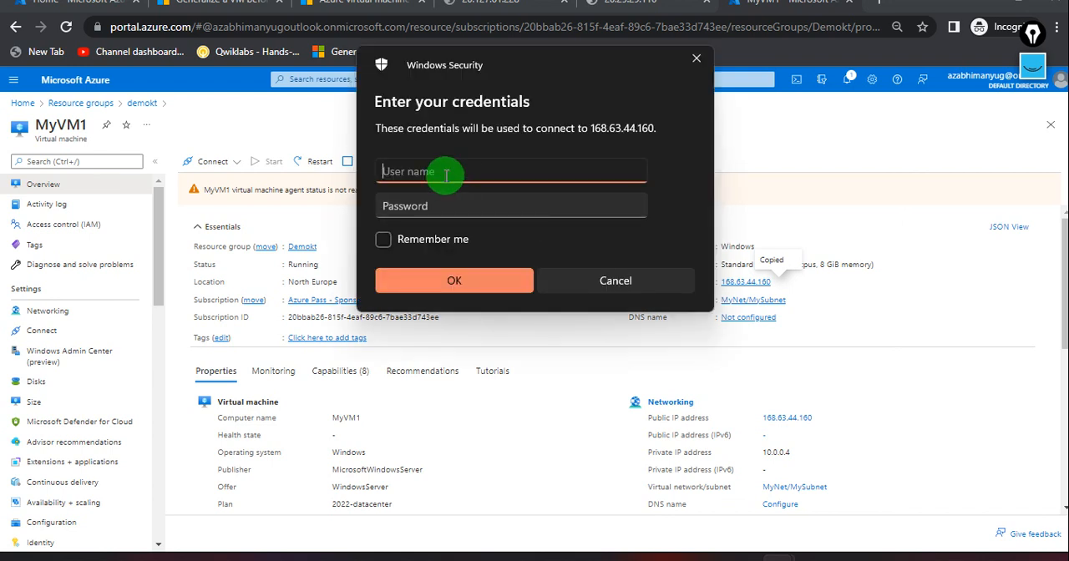
Sign in to the remote VM as demo with the account password and accept the untrusted certificate.
type("demo")
key("Tab")
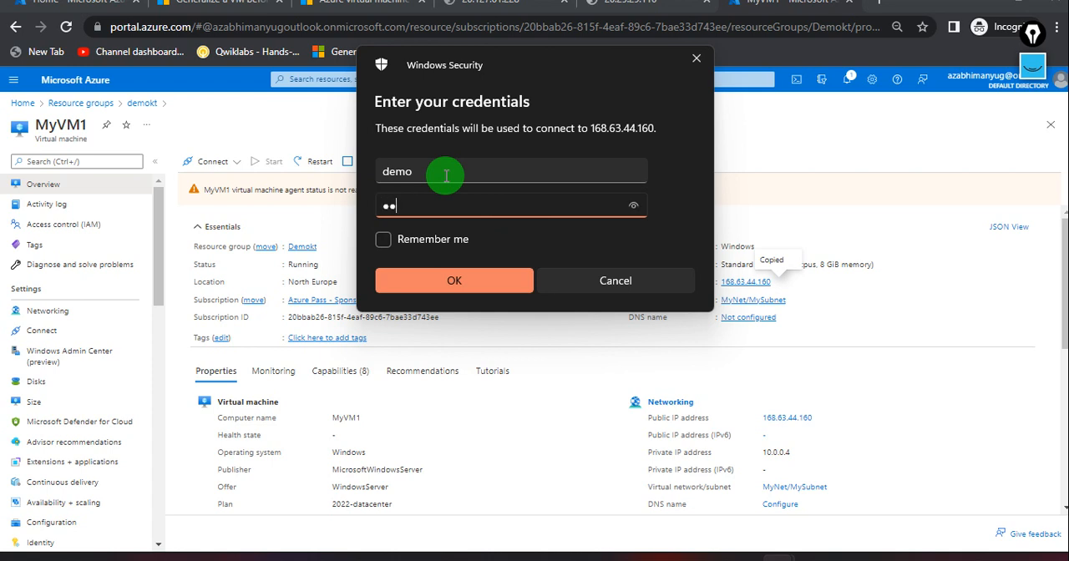
type("•••••••••••••")
key("Return")
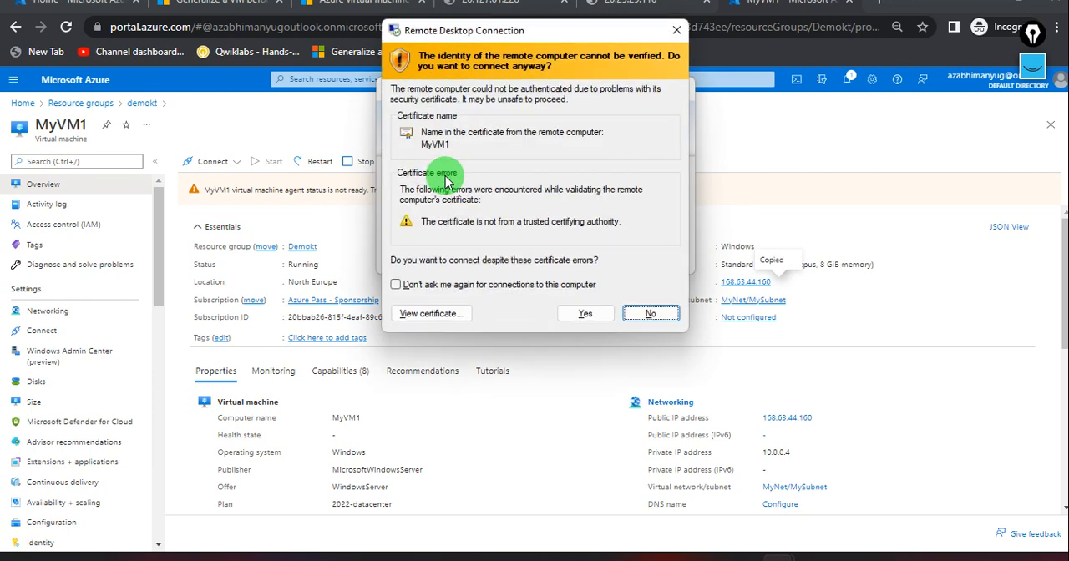
left_click(567, 315)
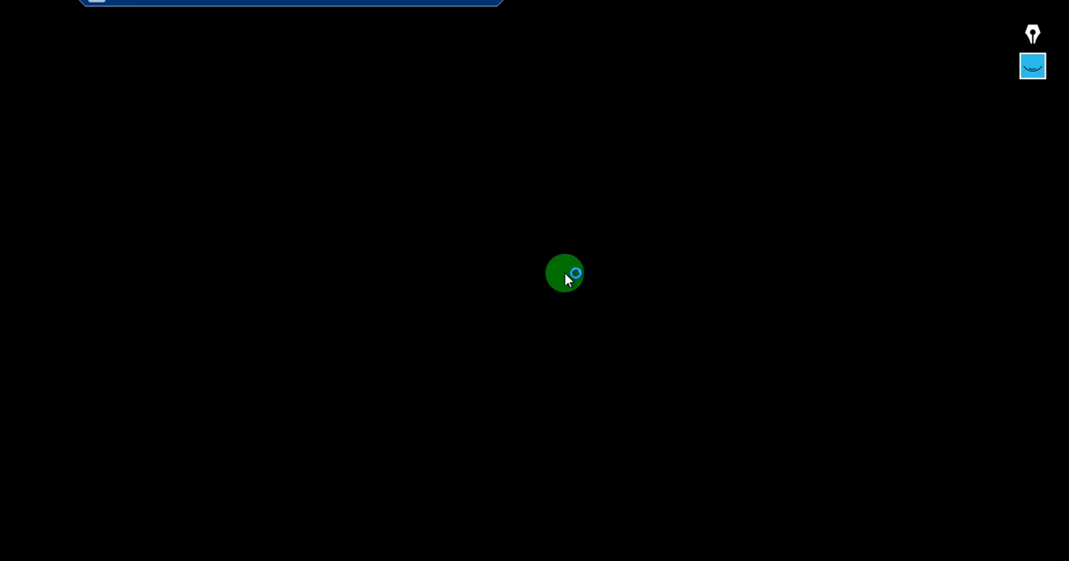
Minimise the remote session and view the IIS installation commands in the new image script in Notepad, returning to the Azure portal.
left_click(446, 6)
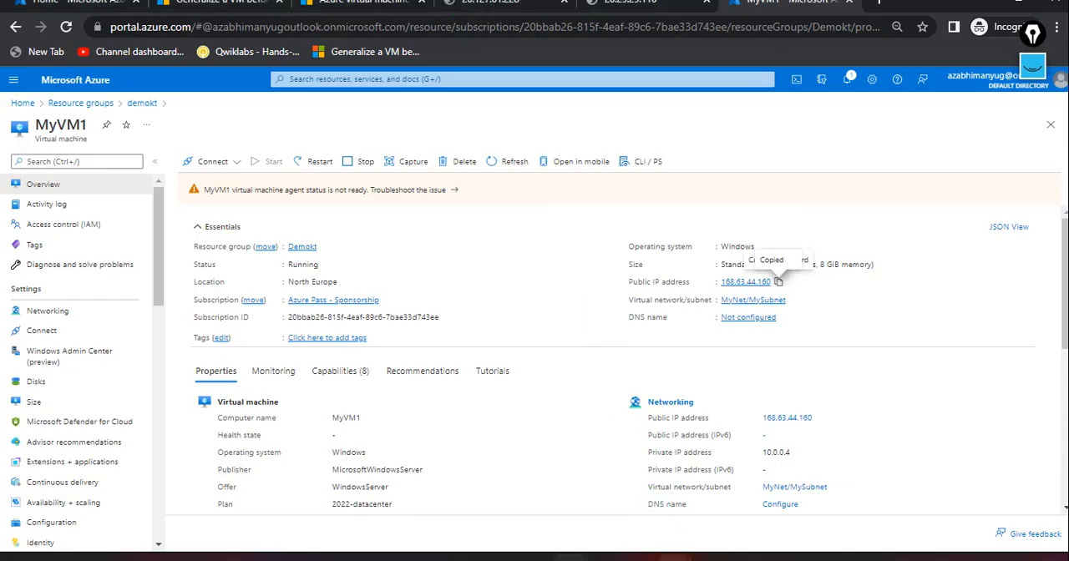
mouse_move(673, 558)
left_click(598, 501)
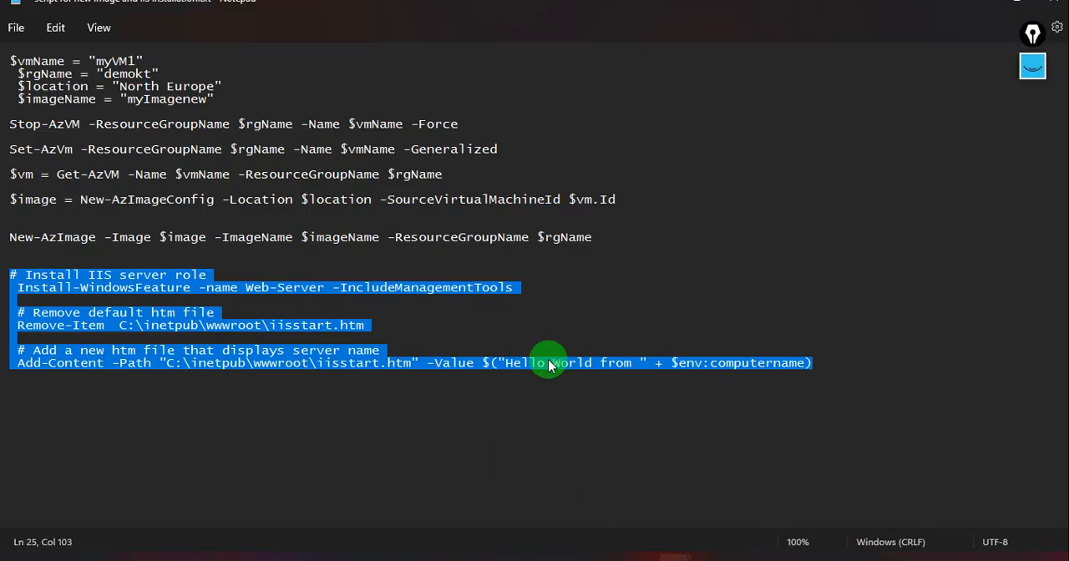
key("alt+Tab")
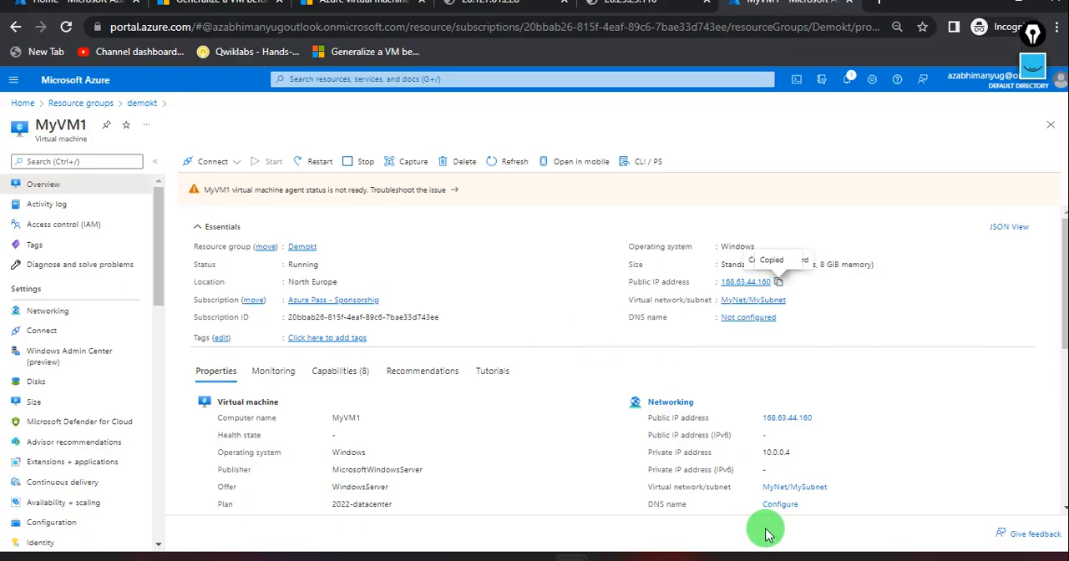
Disconnect the two older Remote Desktop sessions, including 20.25.29.116, and keep the session to 168.63.44.160 open.
mouse_move(778, 557)
left_click(640, 501)
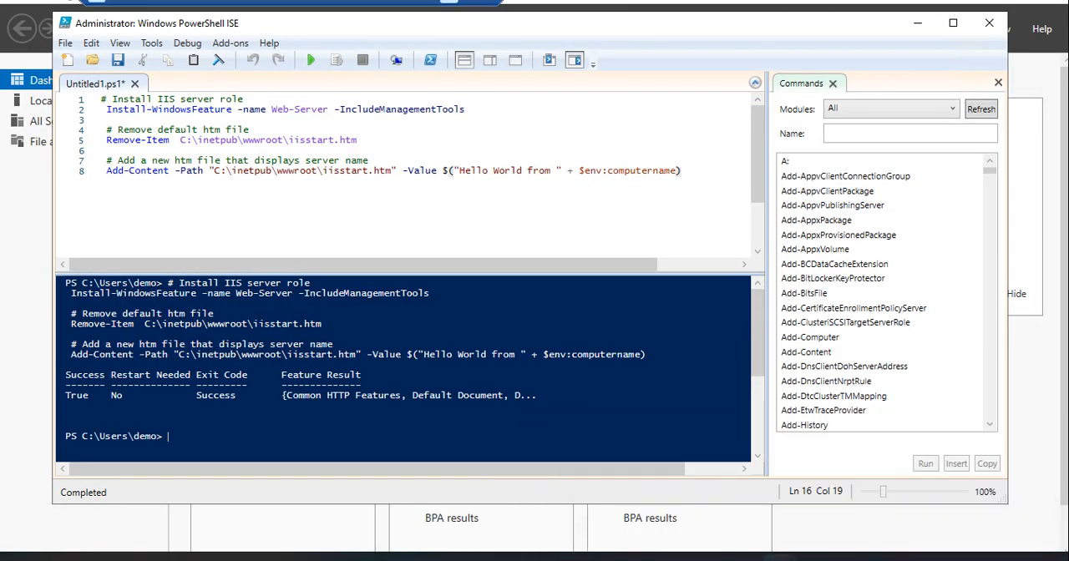
left_click(487, 9)
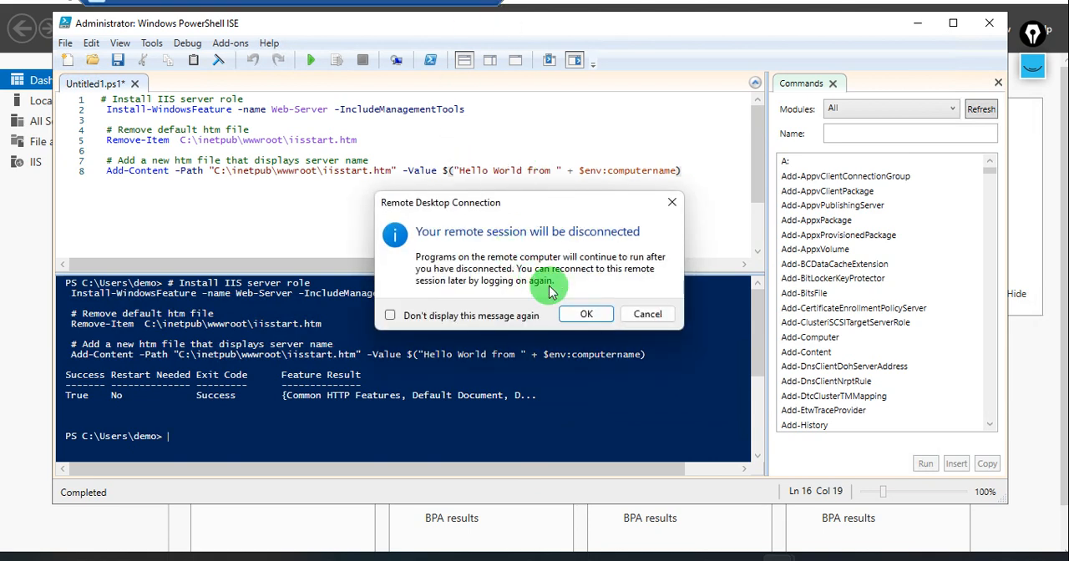
left_click(626, 376)
mouse_move(778, 557)
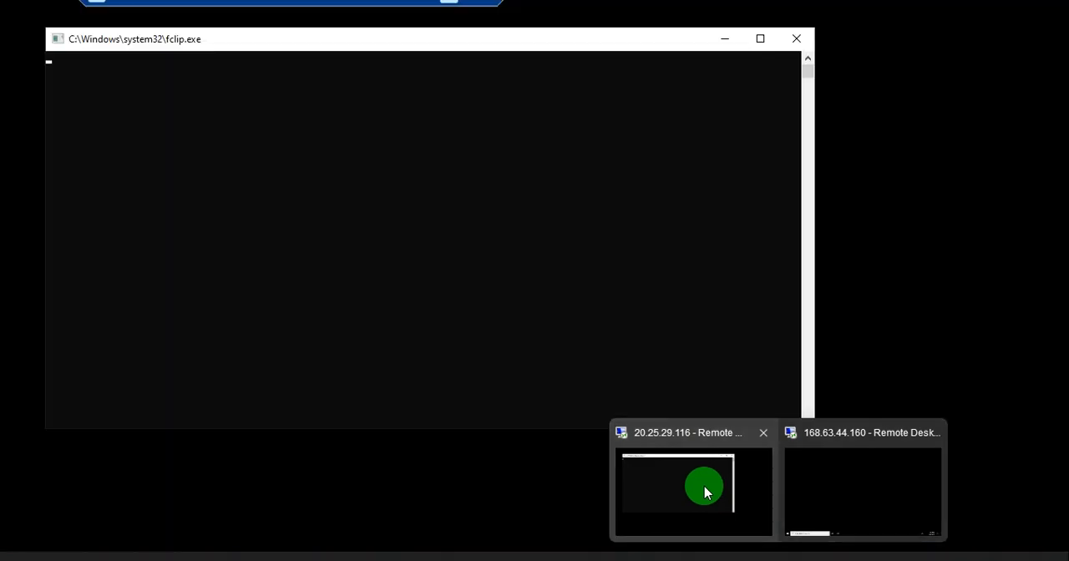
left_click(704, 492)
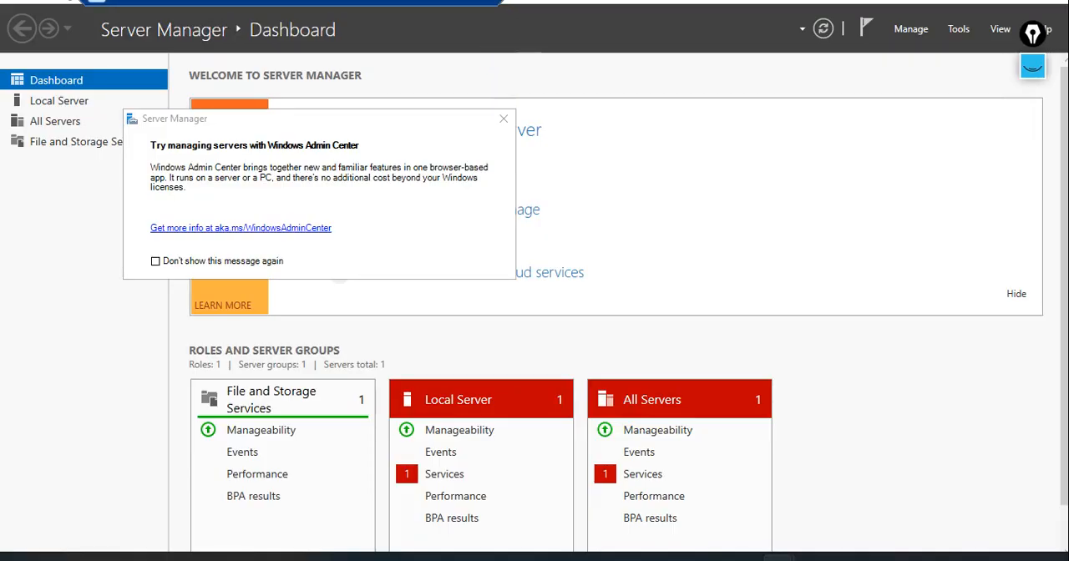
left_click(491, 4)
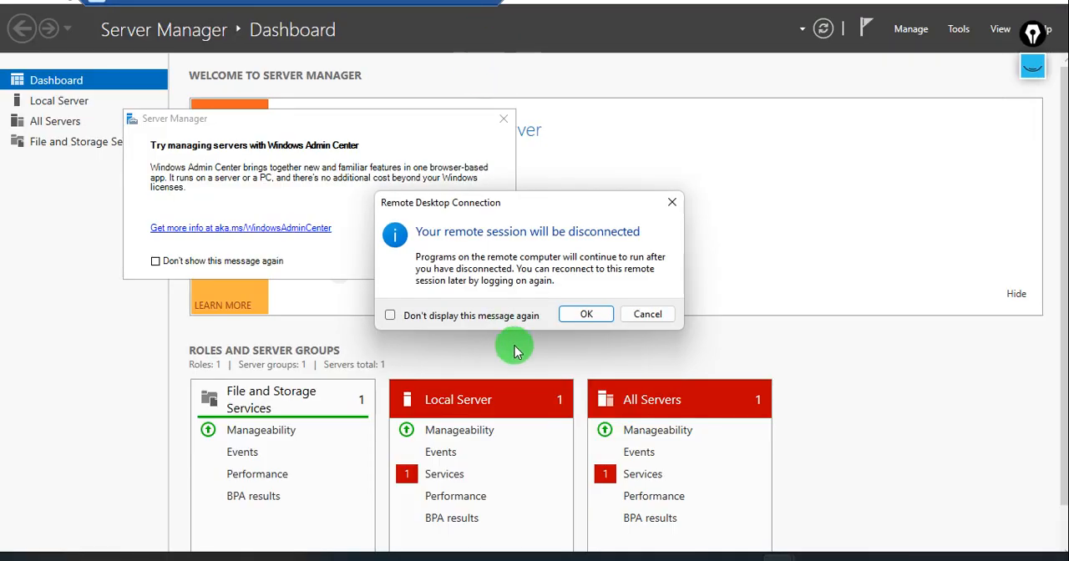
left_click(584, 314)
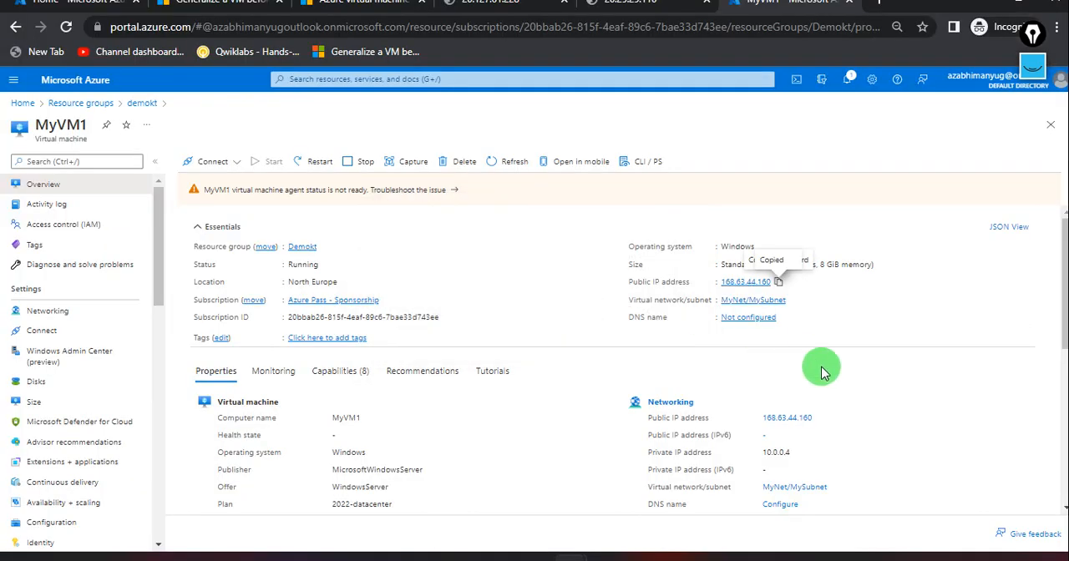
In the MyVM1 remote session, close the Windows Admin Center notice and Server Manager, and minimise the session.
left_click(780, 558)
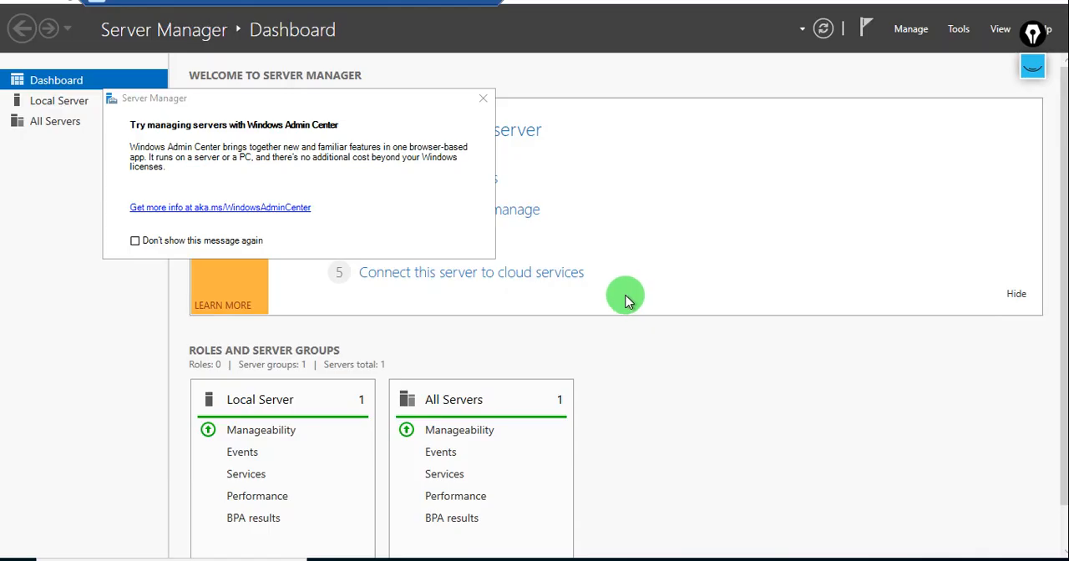
left_click(482, 100)
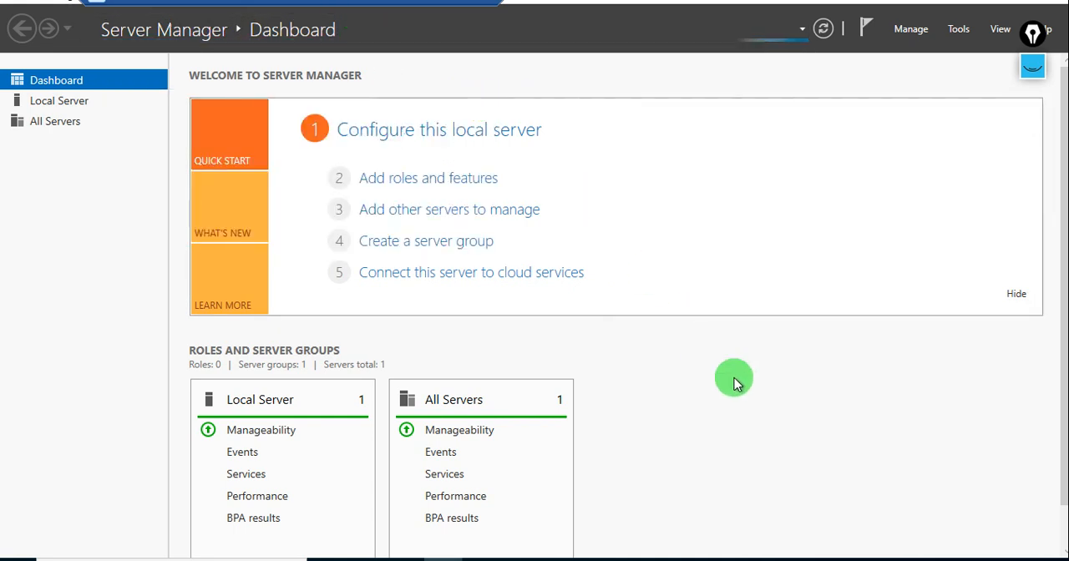
left_click(983, 5)
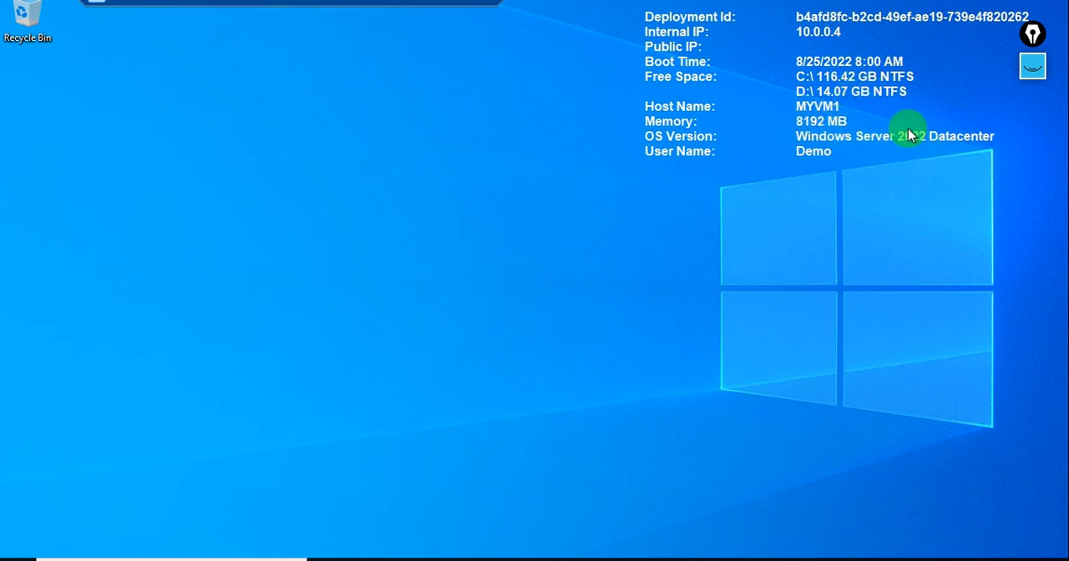
left_click(444, 8)
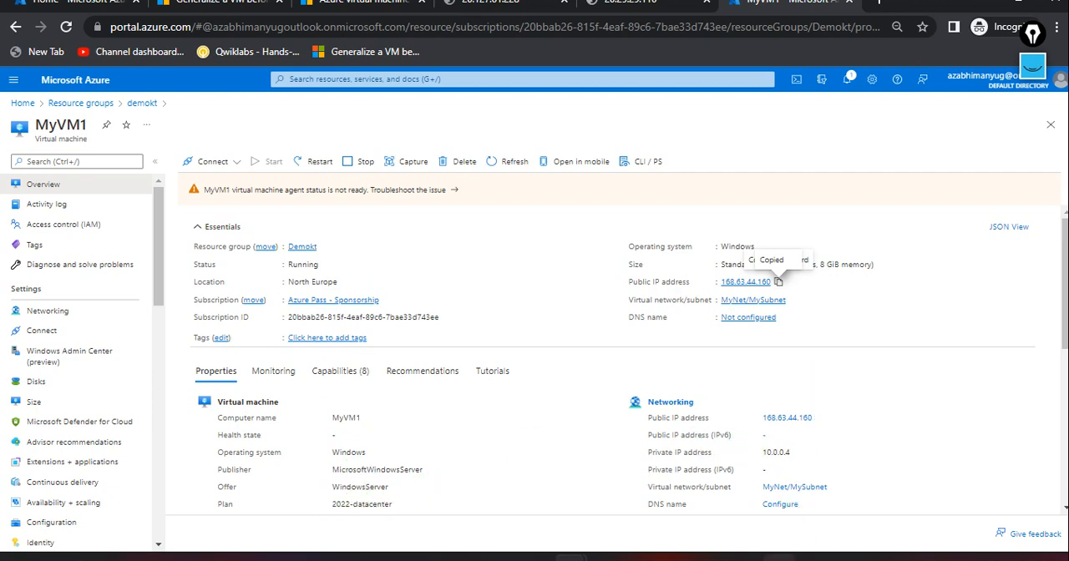
Return to the MyVM1 remote session and open Windows PowerShell ISE with a new blank script.
key("alt+Tab")
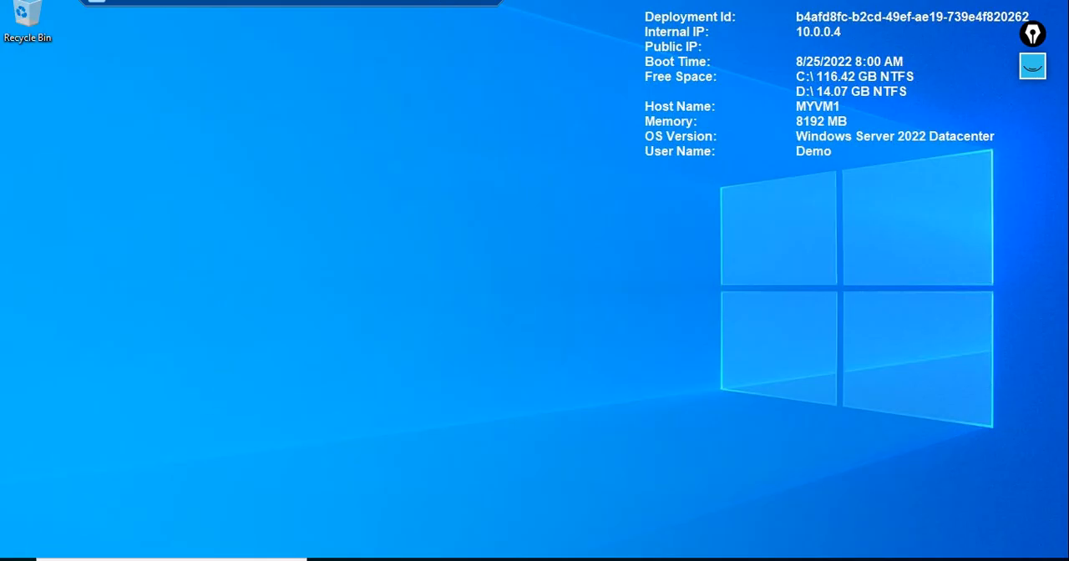
left_click(18, 560)
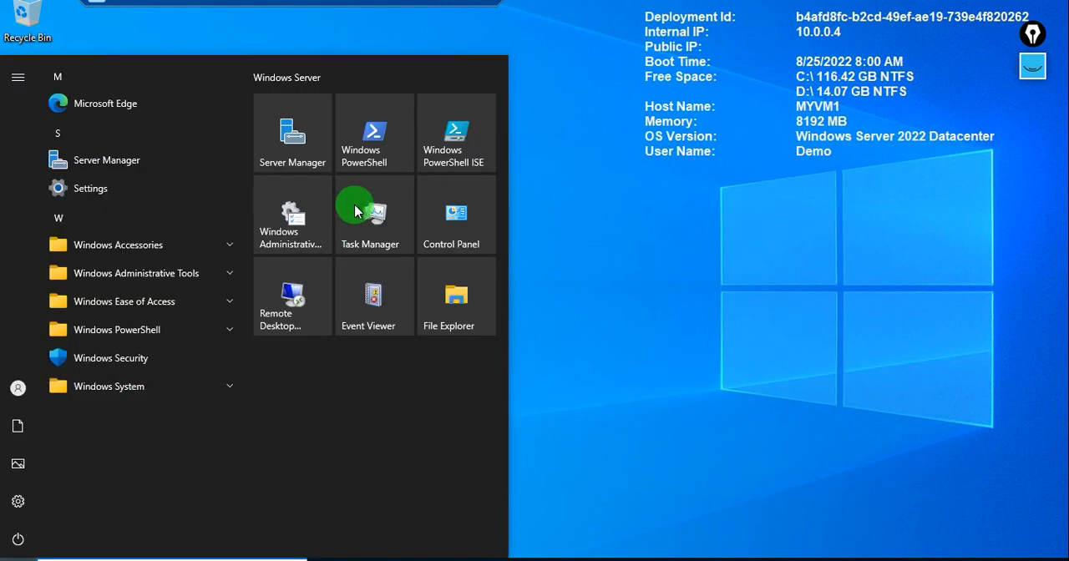
left_click(451, 150)
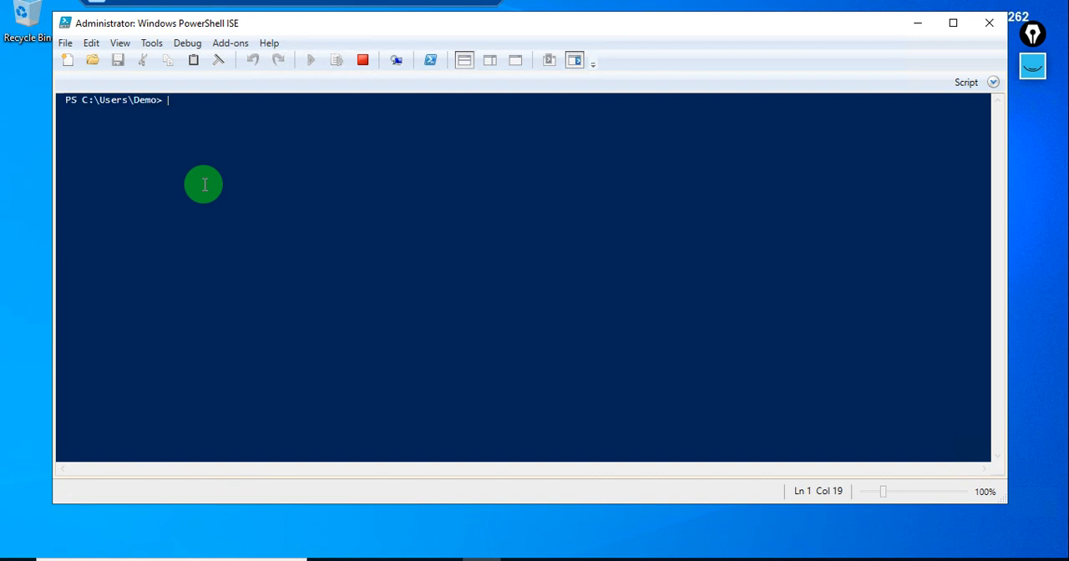
left_click(70, 62)
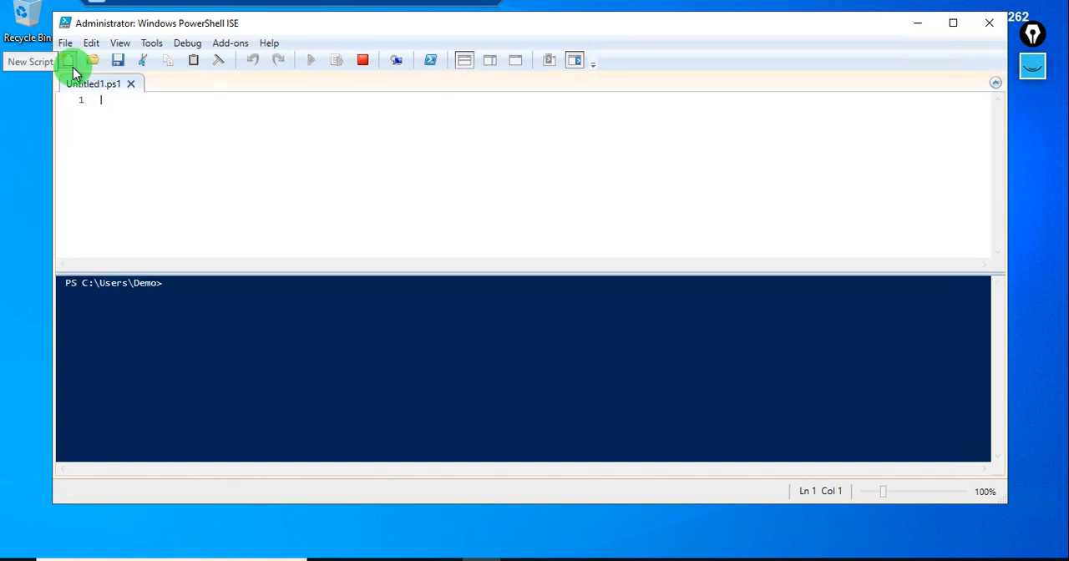
Paste the IIS installation commands into the blank script and run the whole script.
right_click(140, 107)
left_click(175, 154)
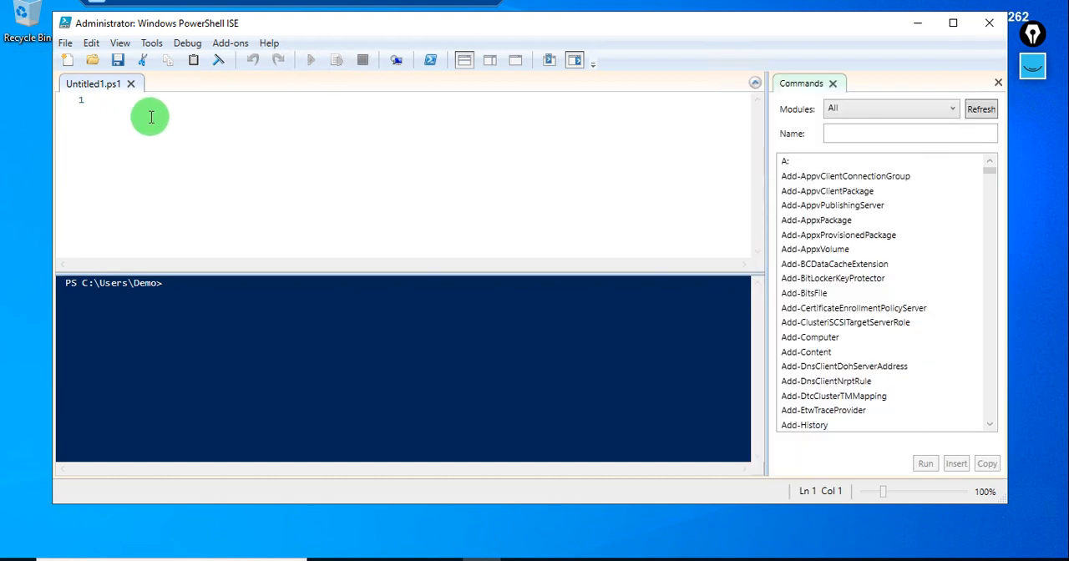
right_click(151, 117)
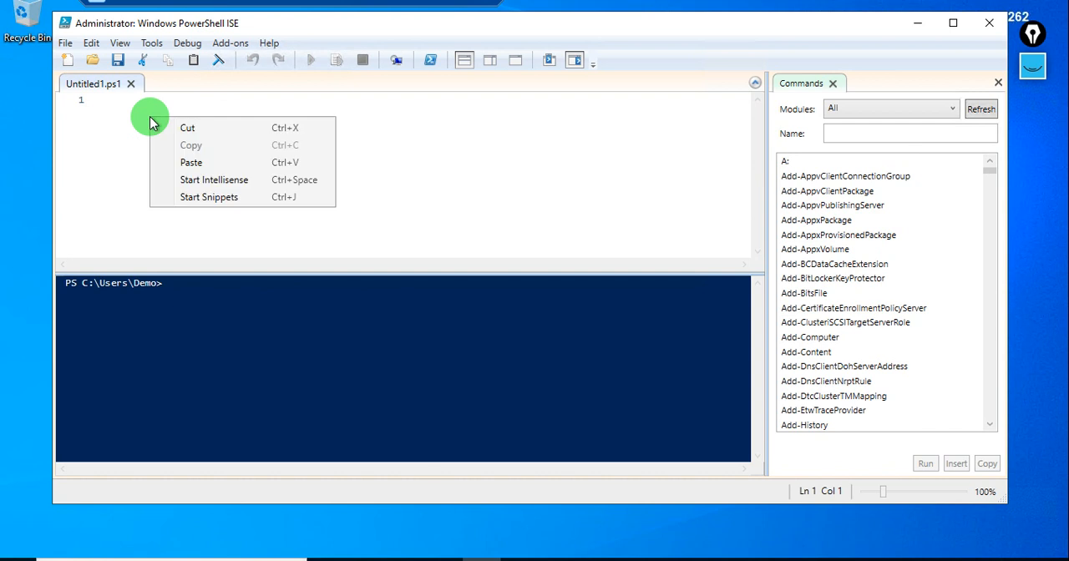
left_click(203, 165)
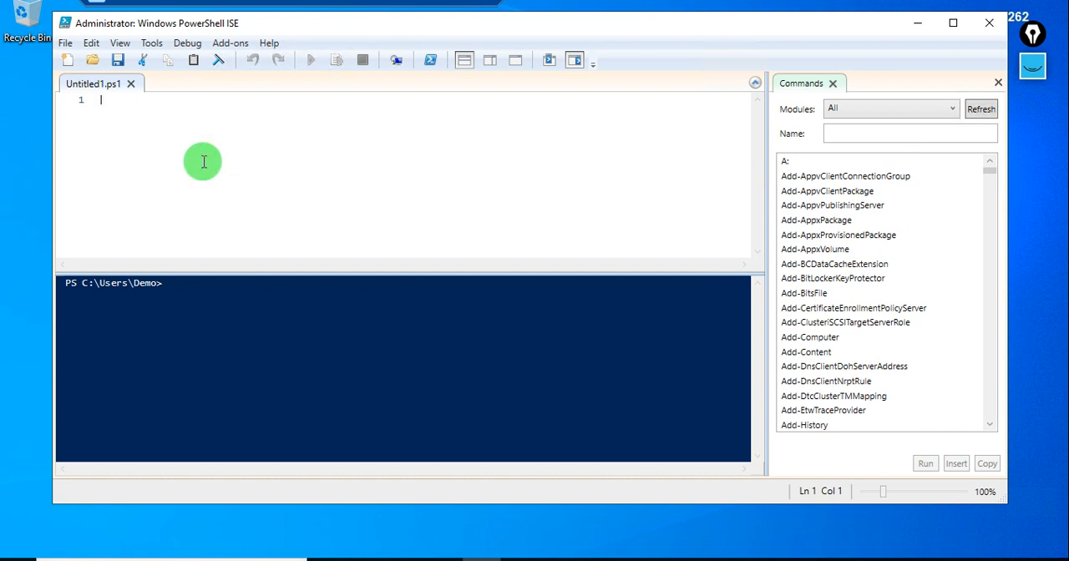
left_click(480, 102)
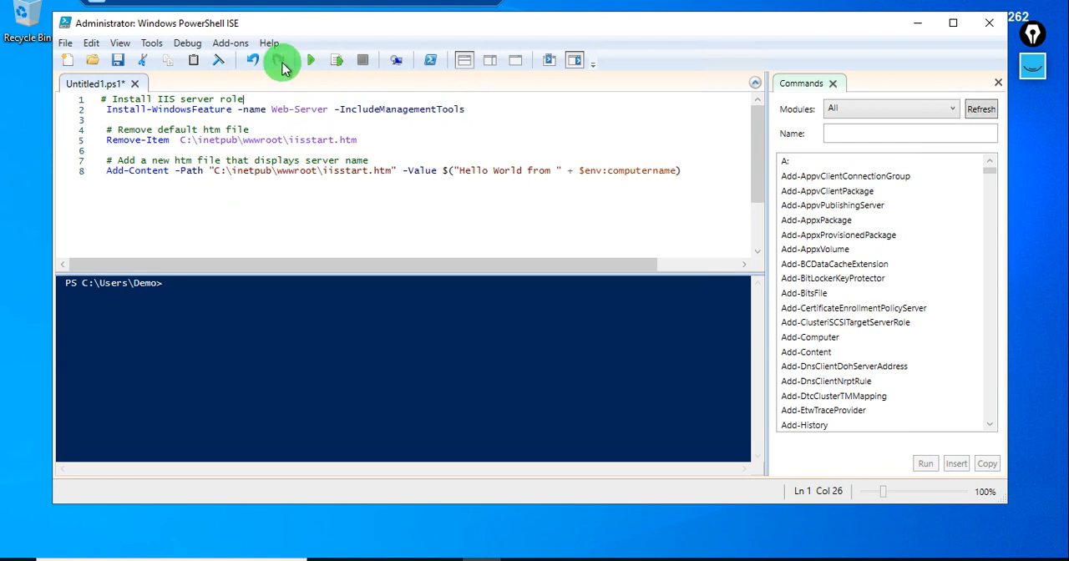
left_click(312, 61)
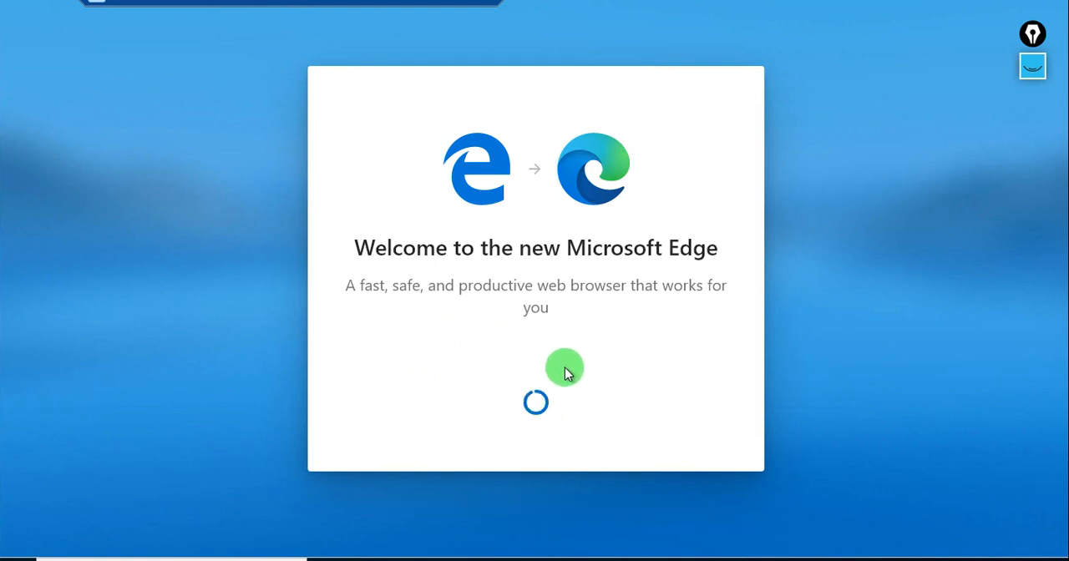
Mark the vm entry in the on-screen handwritten notes with a short pink pen stroke and hide the notes.
left_click(1032, 67)
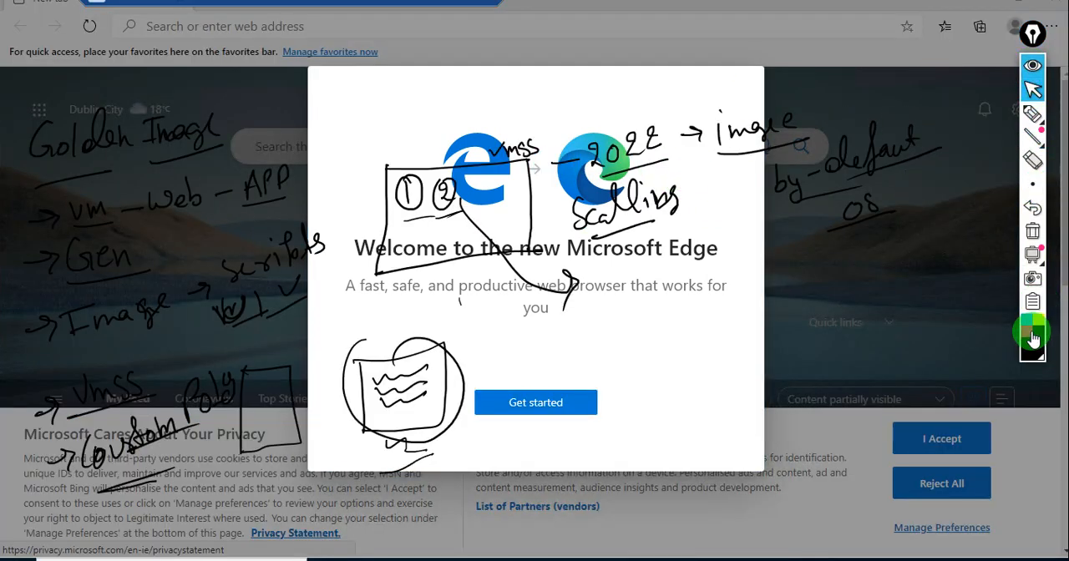
left_click(1034, 115)
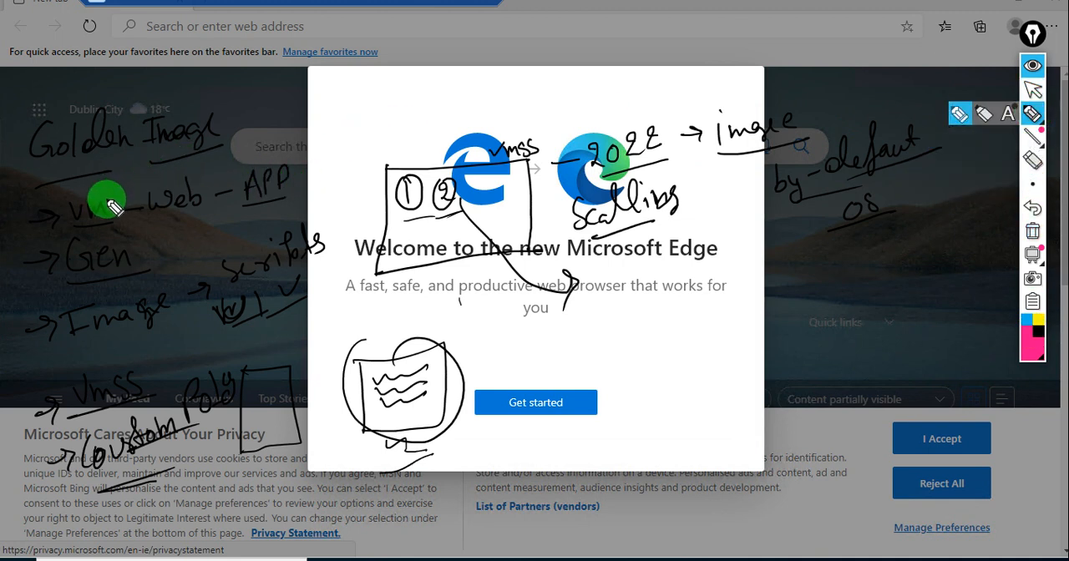
left_click_drag(106, 198, 128, 174)
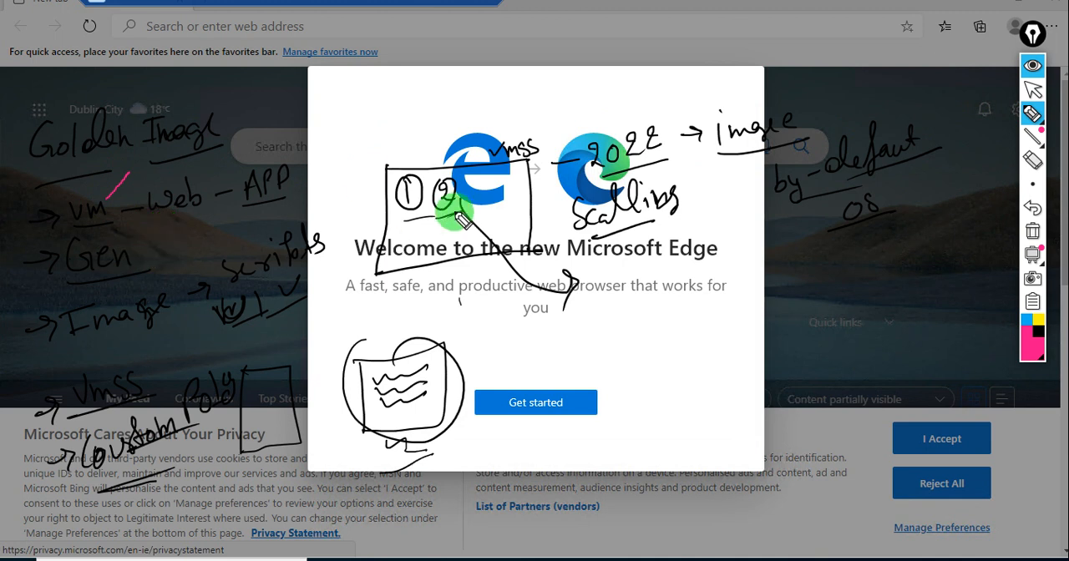
left_click(1034, 77)
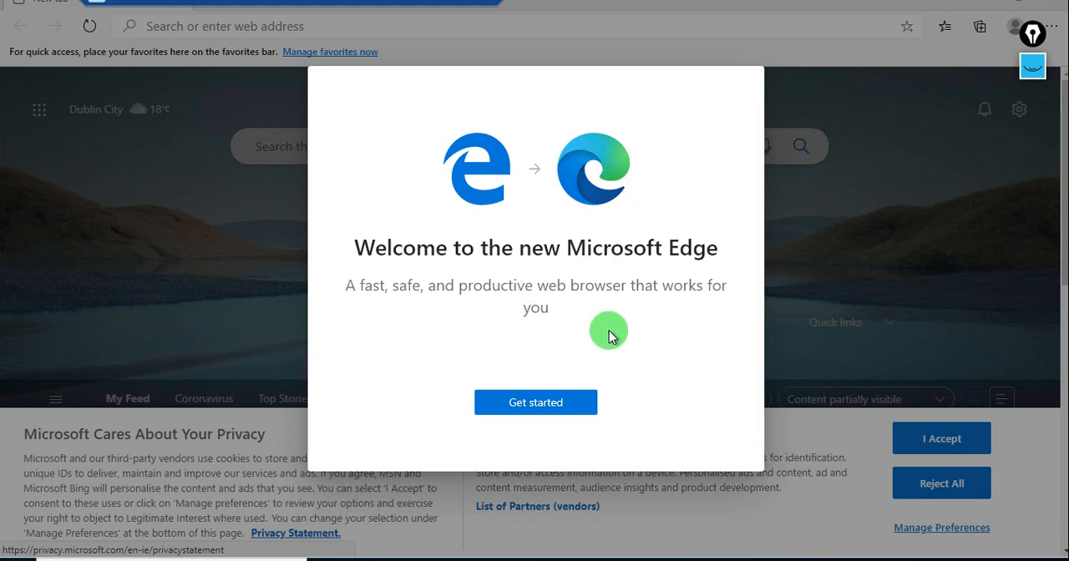
Complete the Microsoft Edge first-run setup with the Inspirational new tab page and without signing in.
left_click(541, 401)
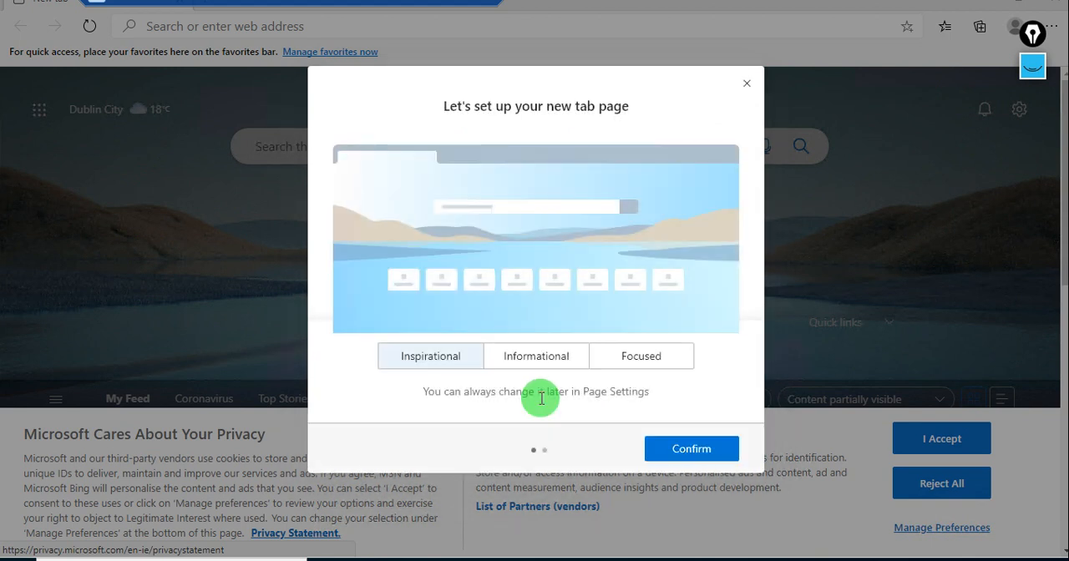
left_click(700, 451)
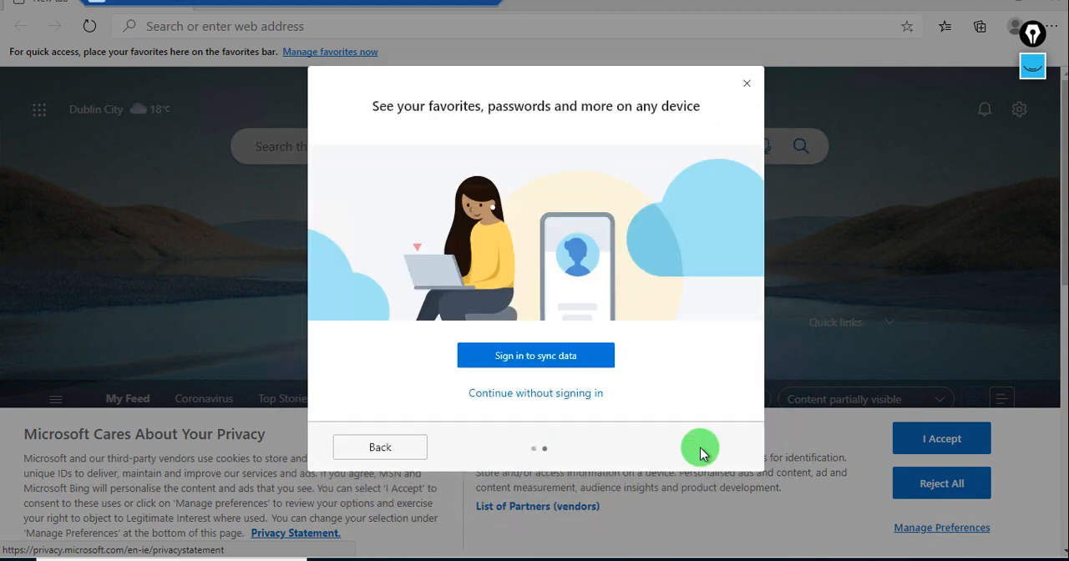
left_click(551, 396)
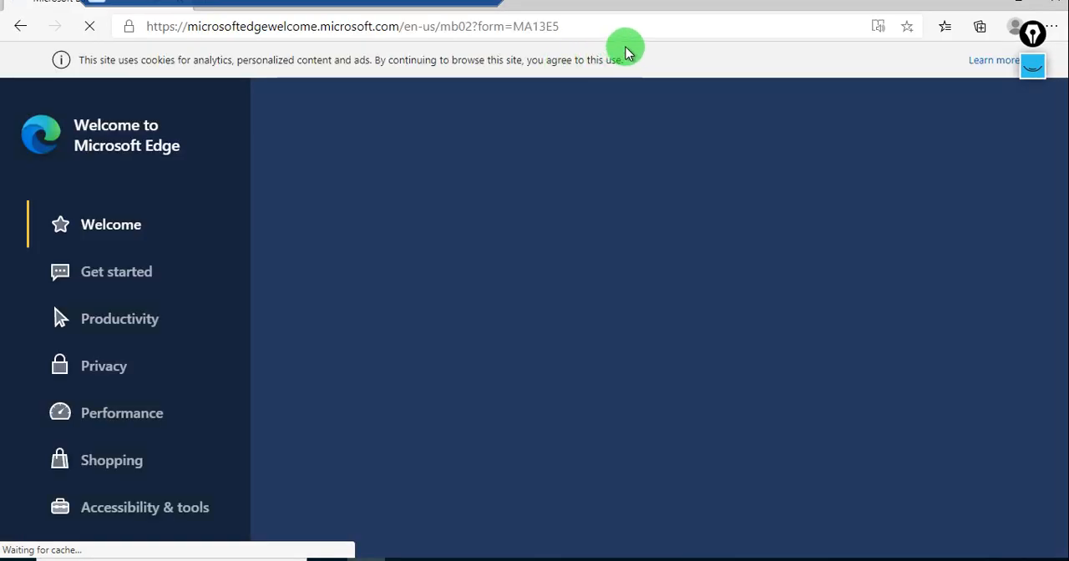
Go to google.com and answer the cookie consent notice to reach the search page.
left_click(610, 25)
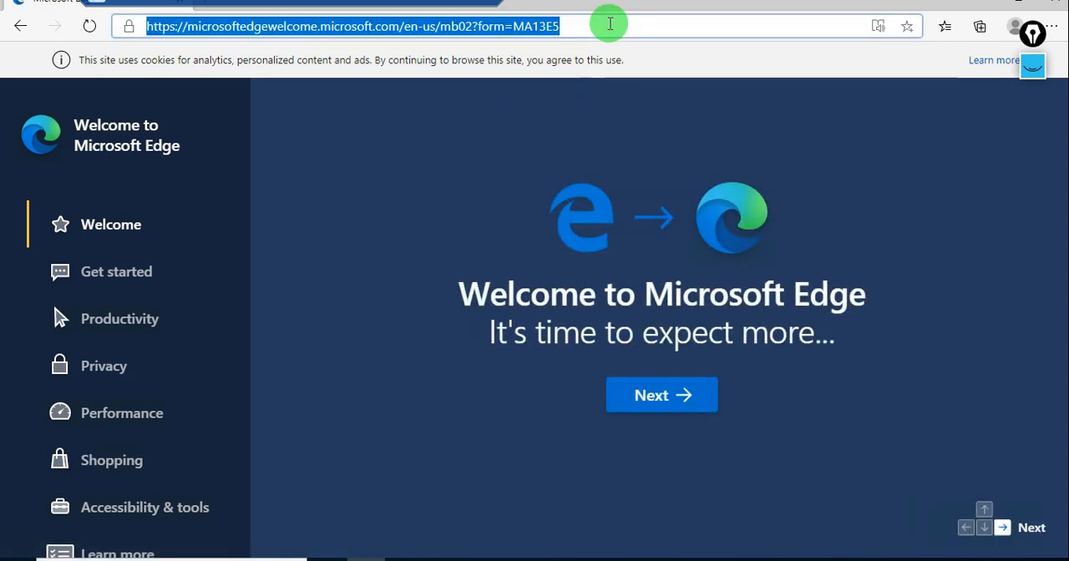
type("google.com")
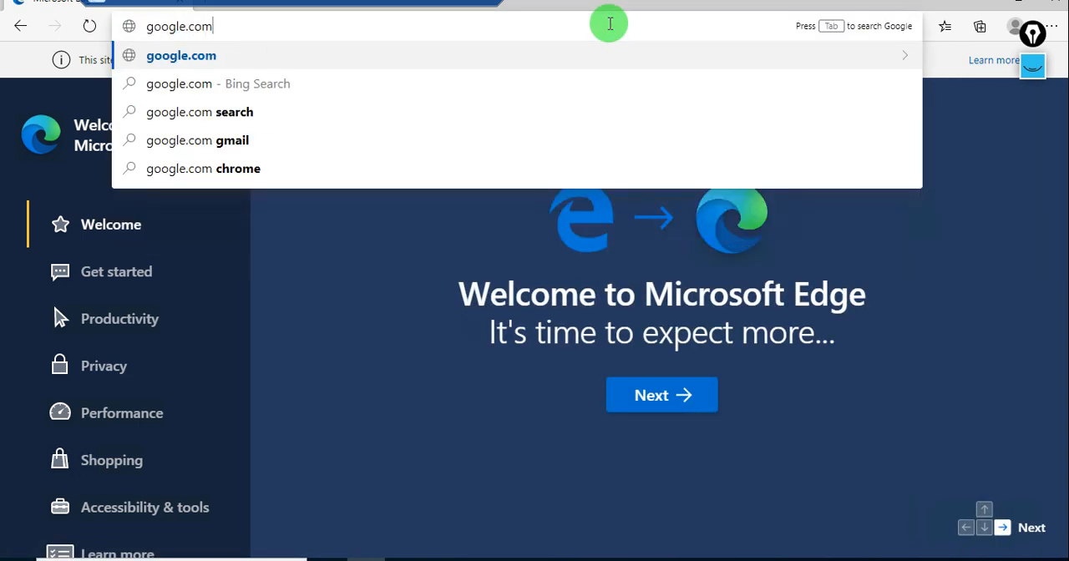
key("Return")
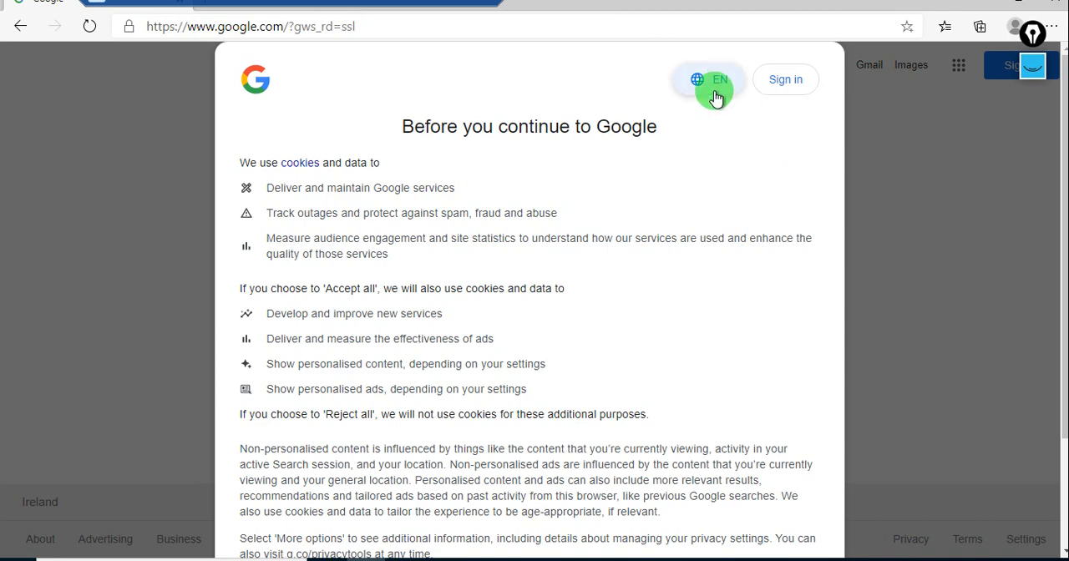
left_click(716, 97)
left_click(851, 258)
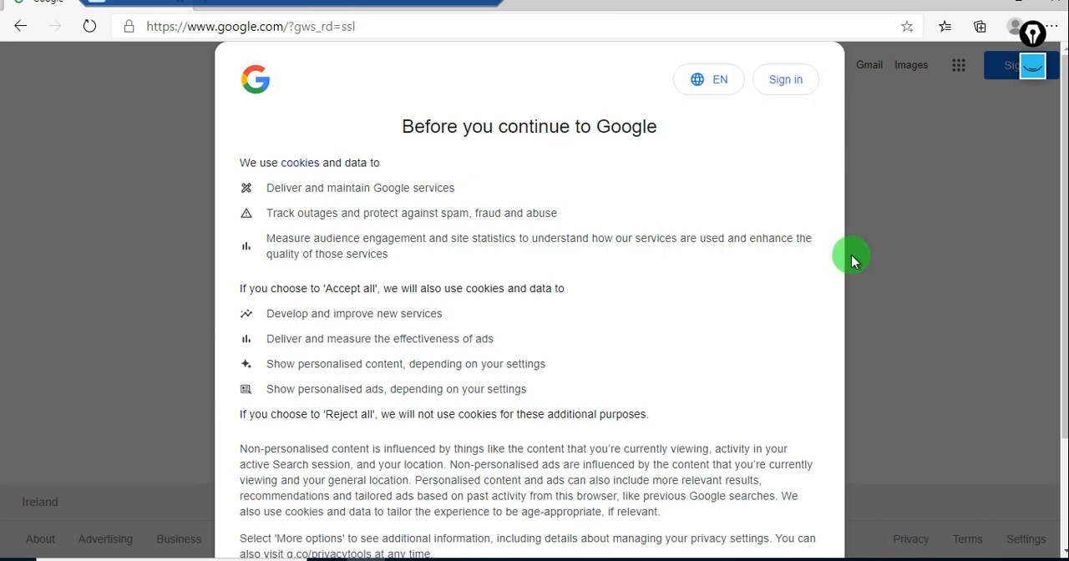
scroll(685, 401, "down", 3)
left_click(598, 452)
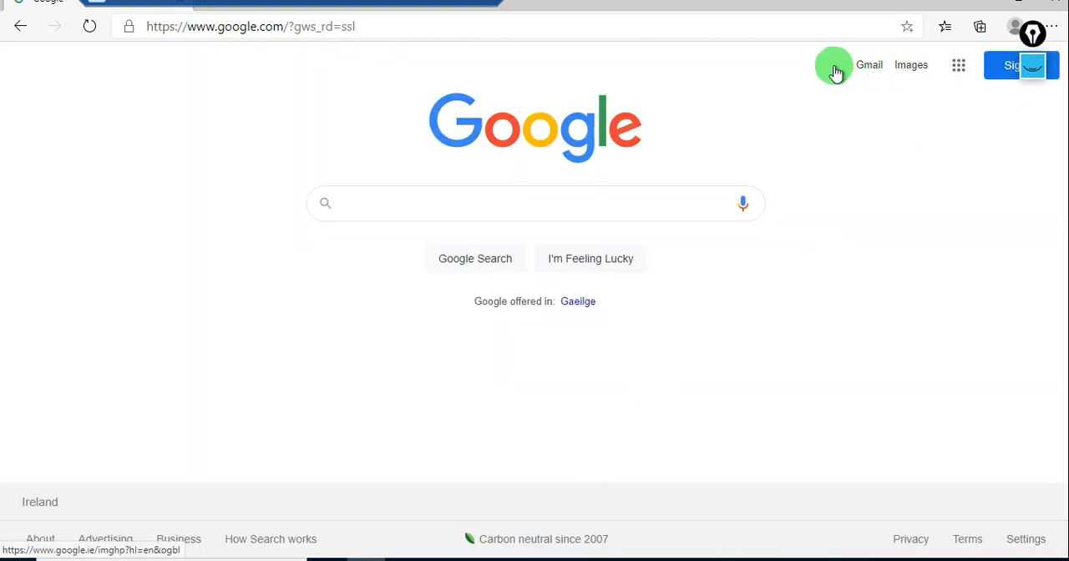
Search Google for adobe, refine the search to adobe acrobat reader, and open the get.adobe.com Reader download page.
left_click(515, 205)
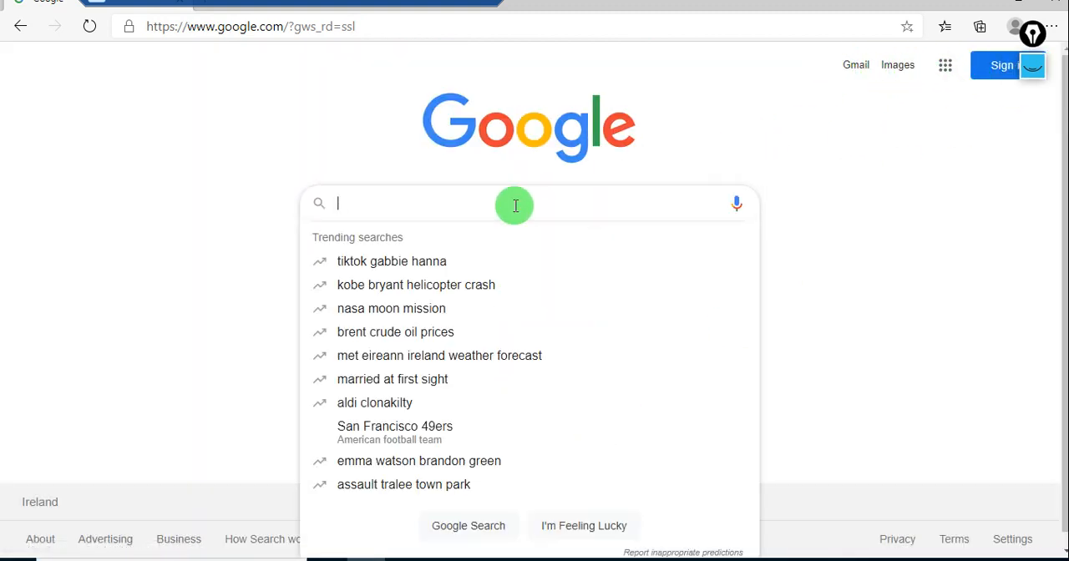
type("adobe")
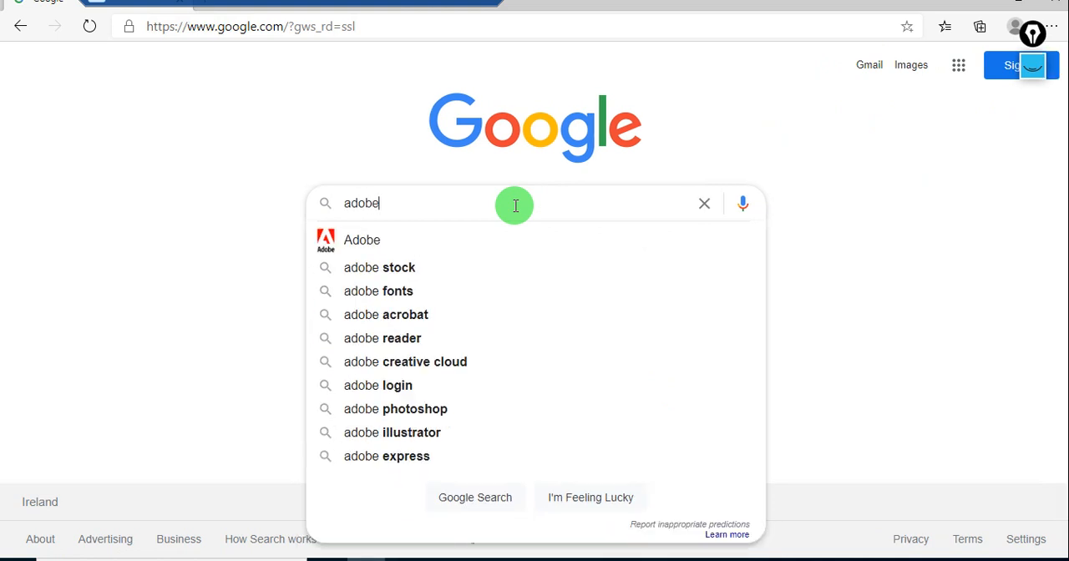
left_click(412, 250)
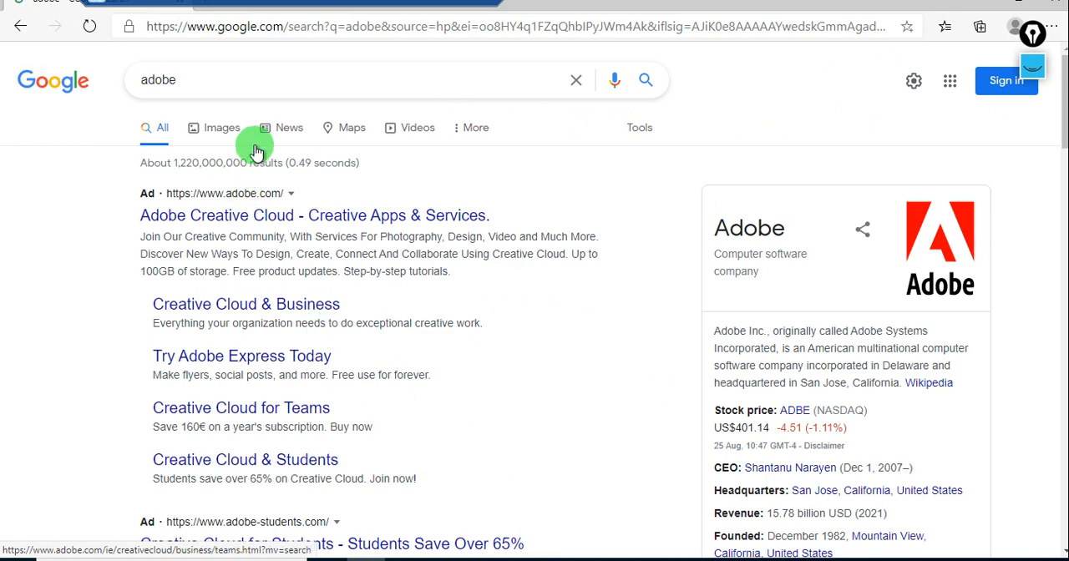
left_click(242, 74)
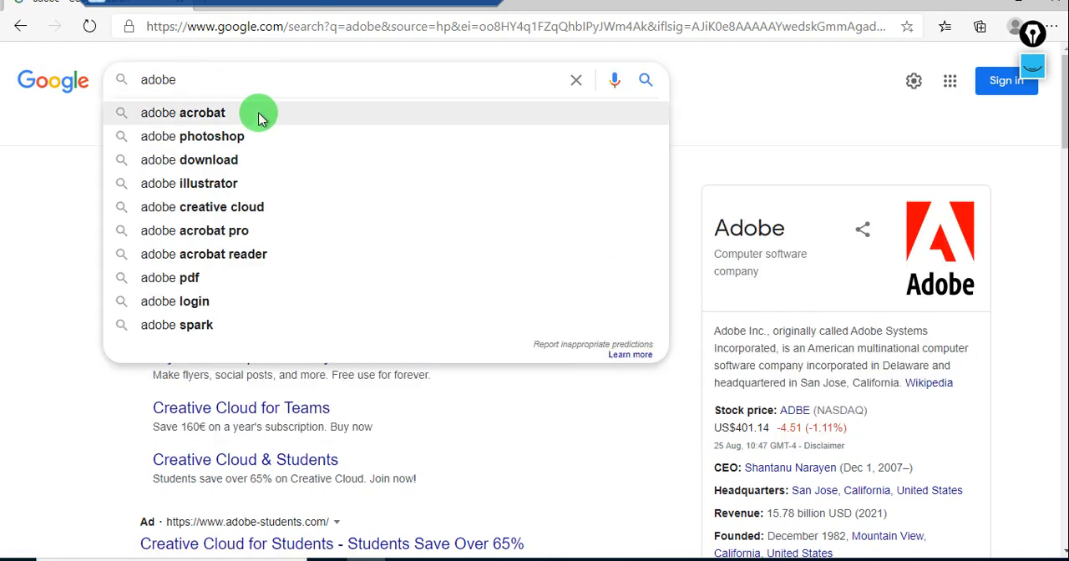
left_click(238, 253)
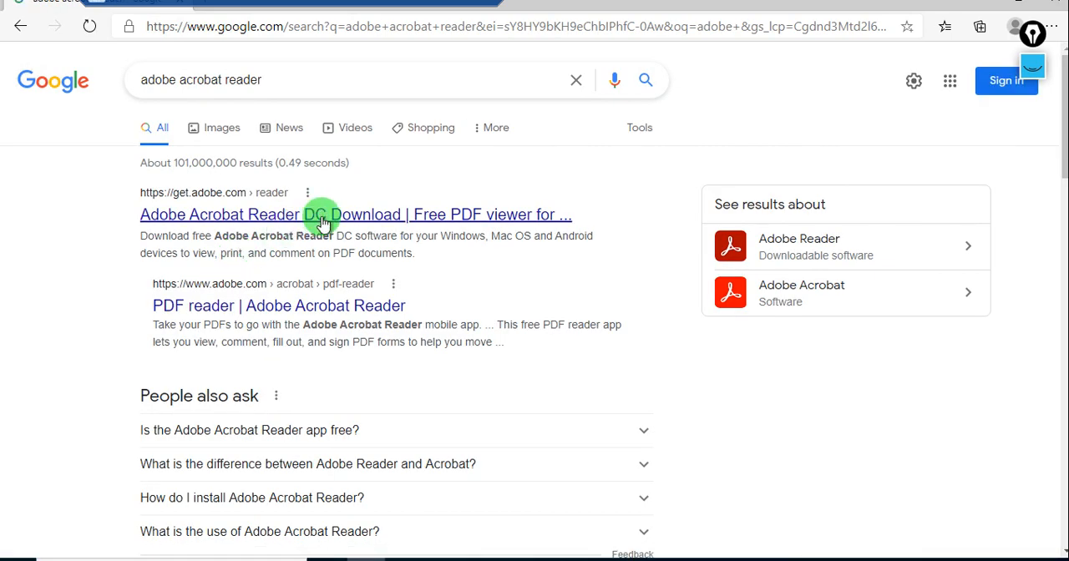
left_click(325, 220)
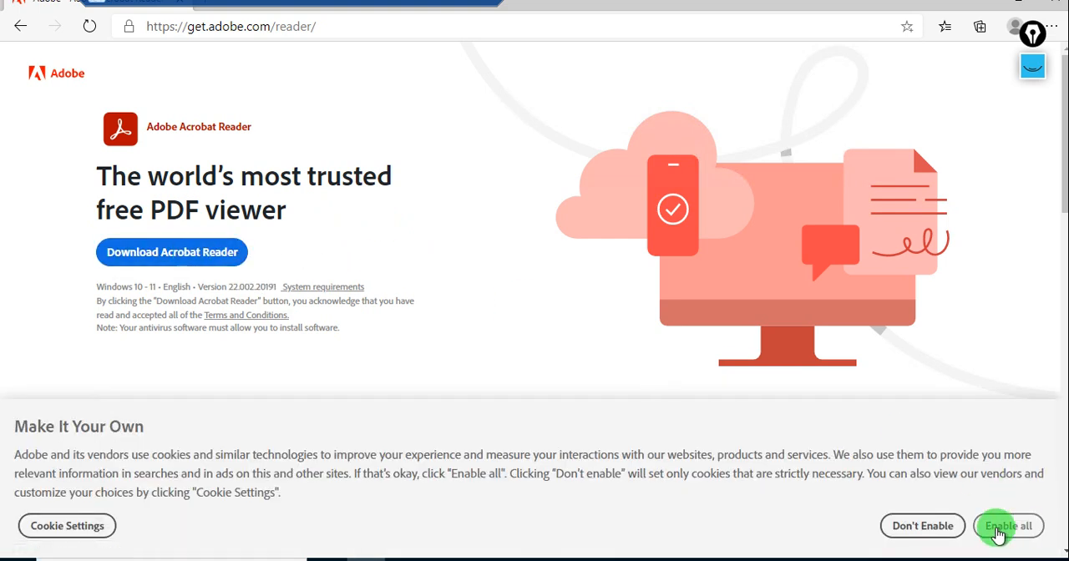
Enable all cookies on the Adobe page, download Acrobat Reader and launch the downloaded installer.
left_click(998, 534)
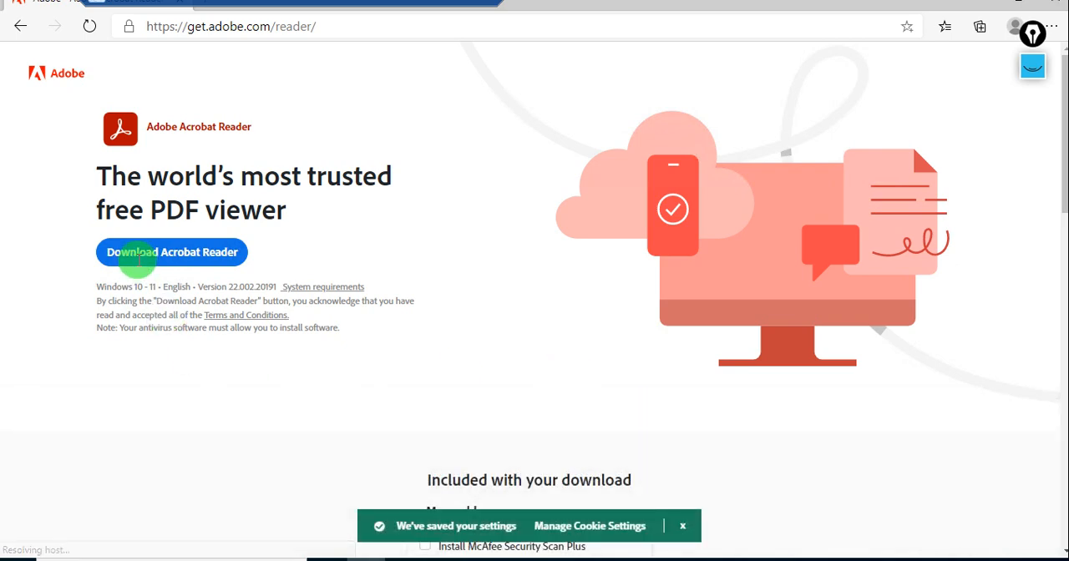
left_click(136, 260)
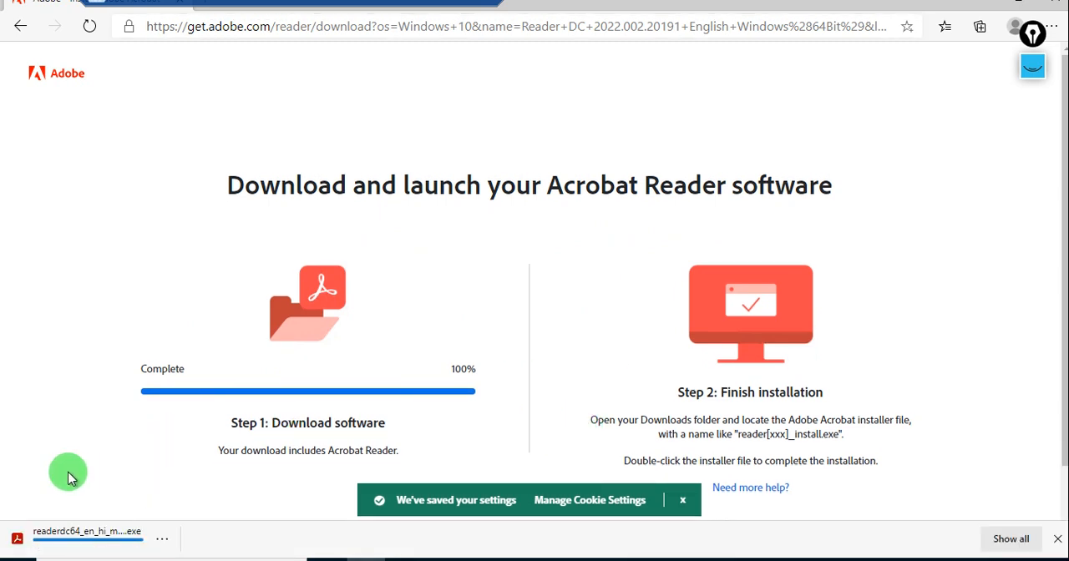
left_click(53, 546)
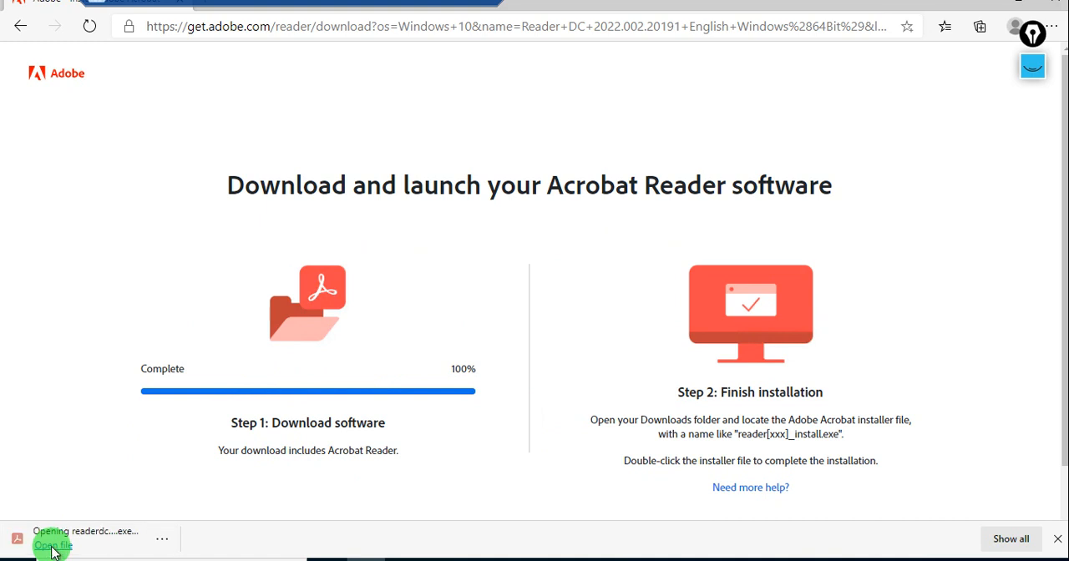
Go back to the Google results and search for chrome while the Acrobat Reader installer runs.
left_click(18, 30)
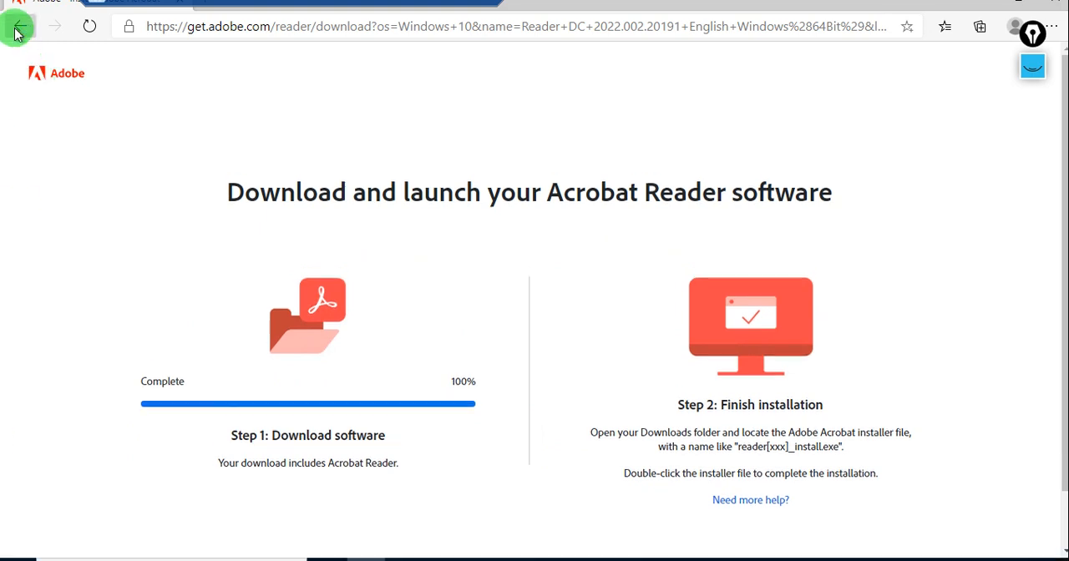
left_click(18, 30)
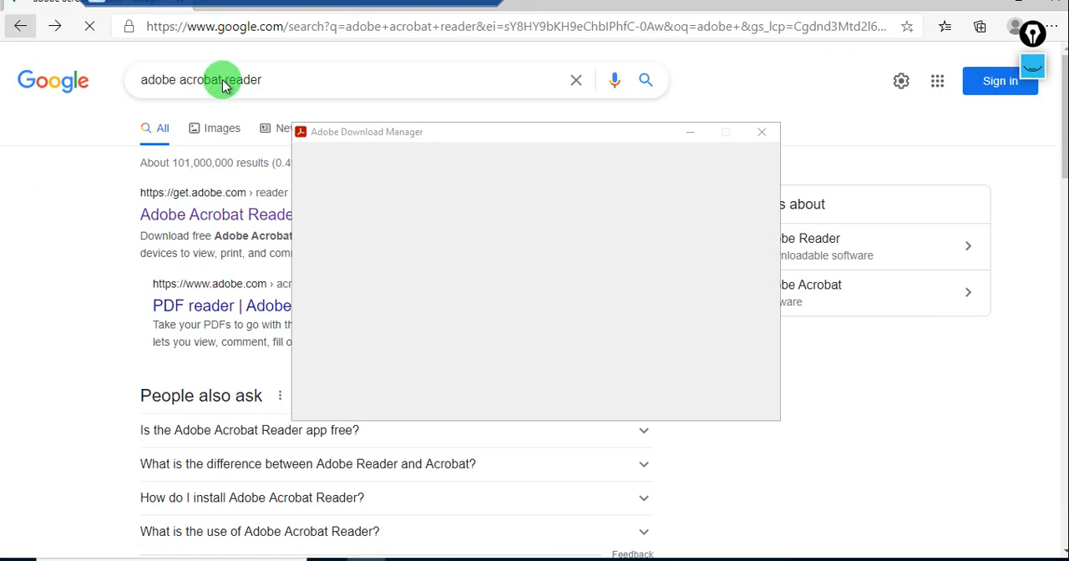
left_click(298, 79)
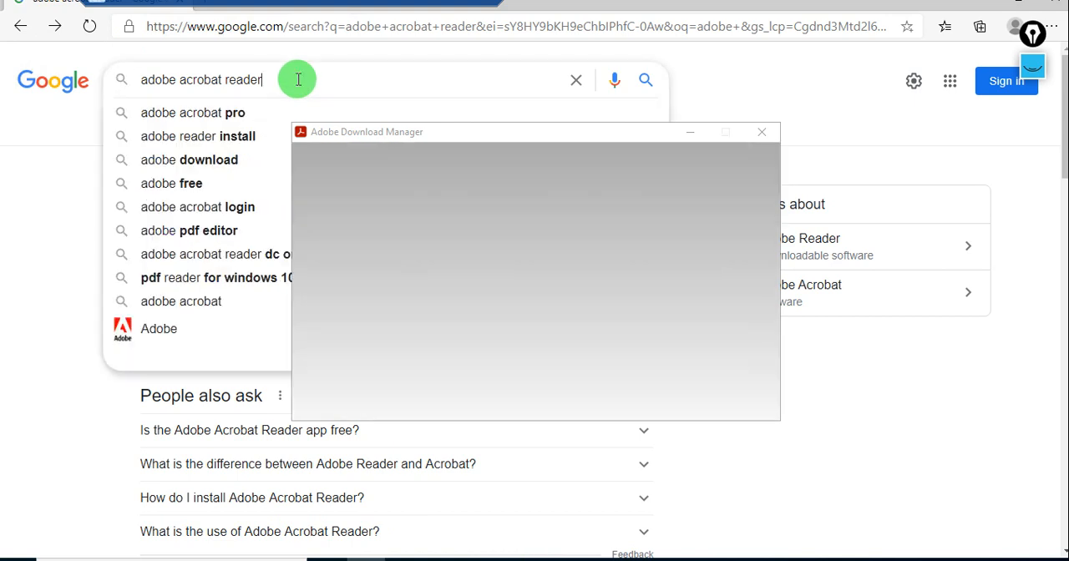
triple_click(119, 79)
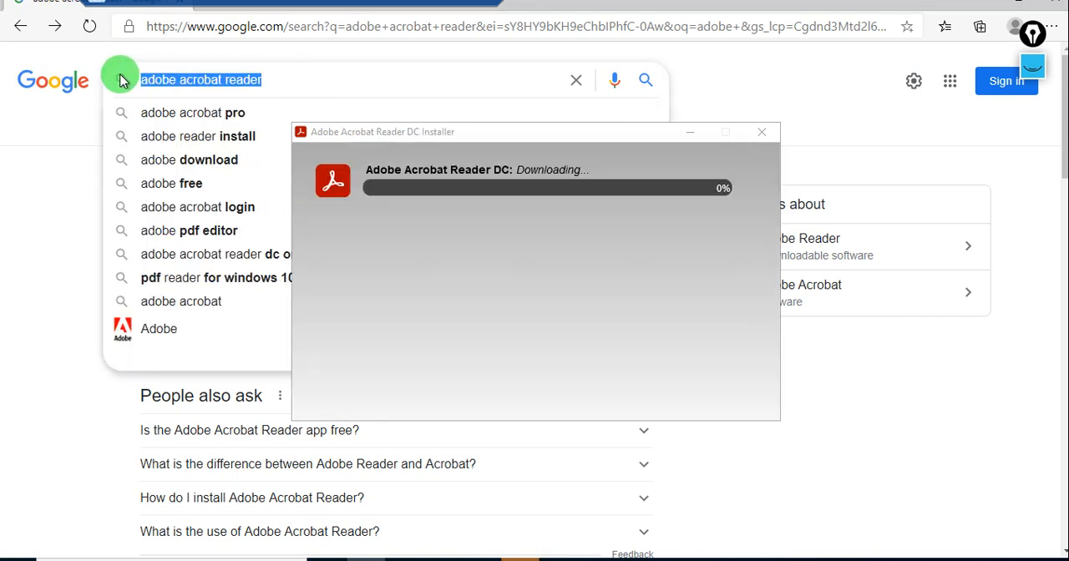
type("chrome")
key("Return")
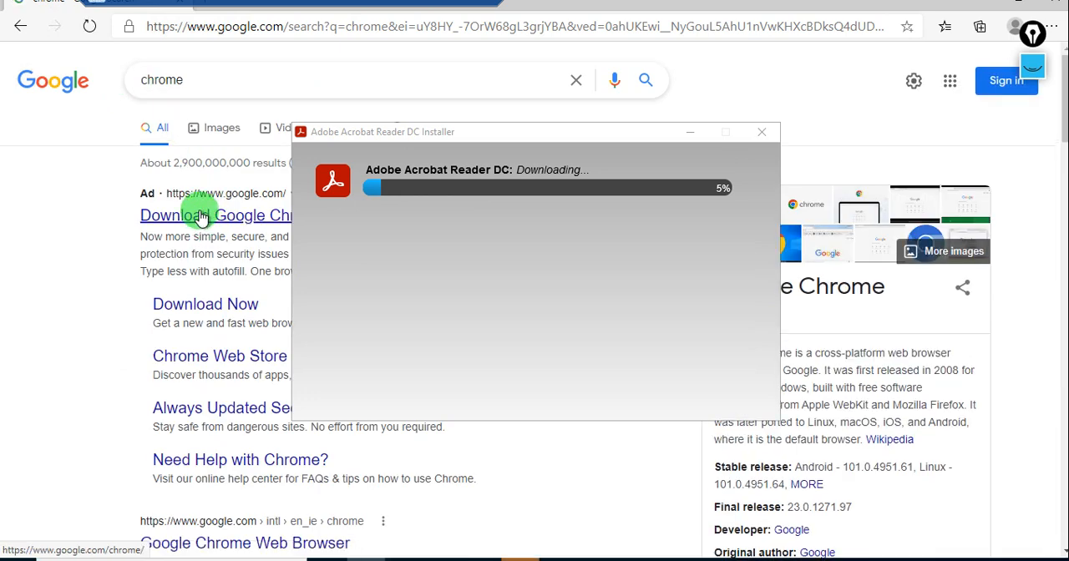
Open the Google Chrome download page, download Chrome and launch ChromeSetup.exe.
left_click(200, 215)
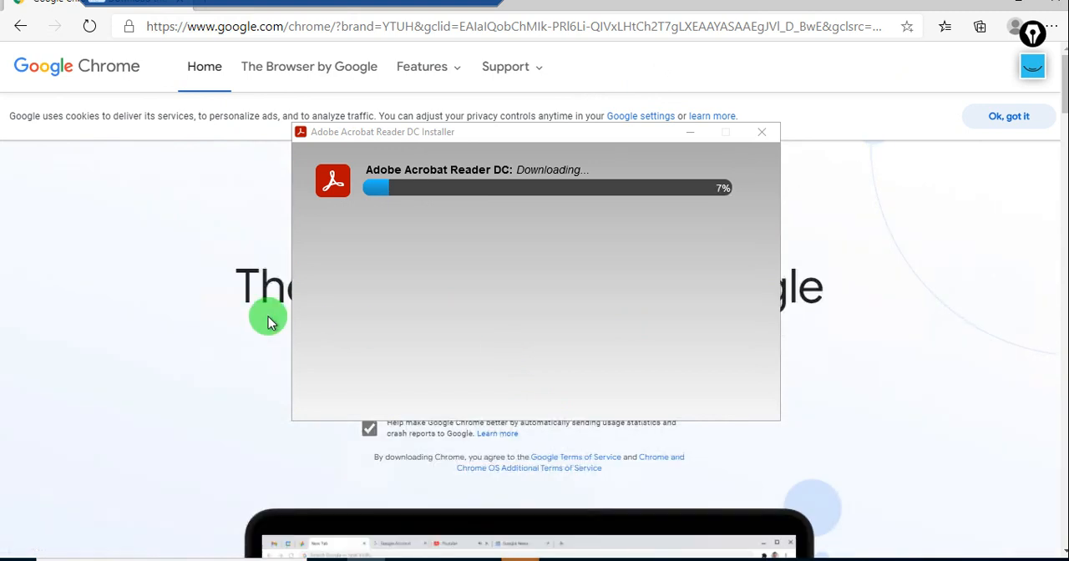
left_click(686, 134)
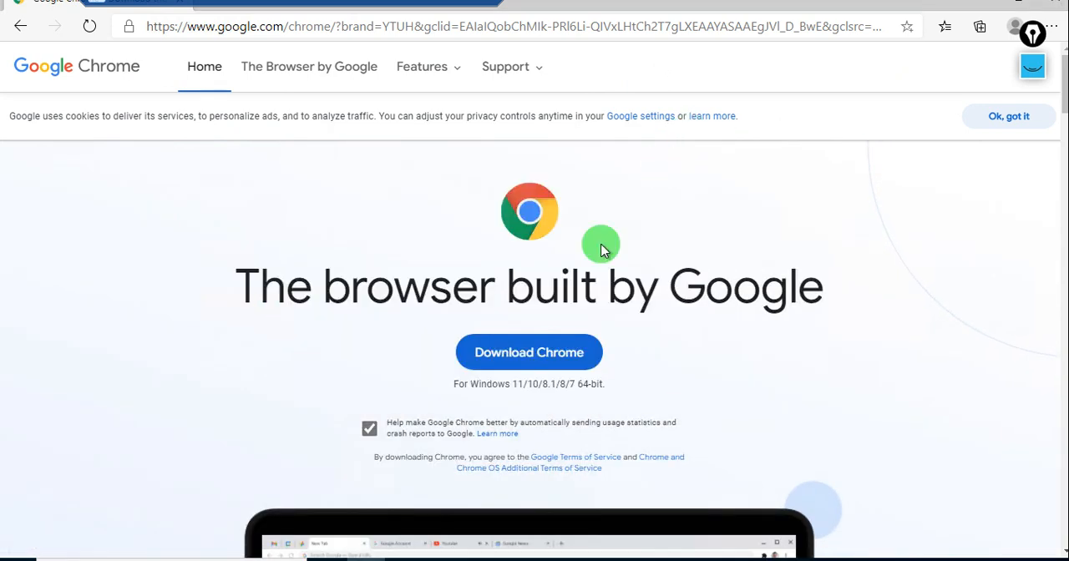
left_click(533, 373)
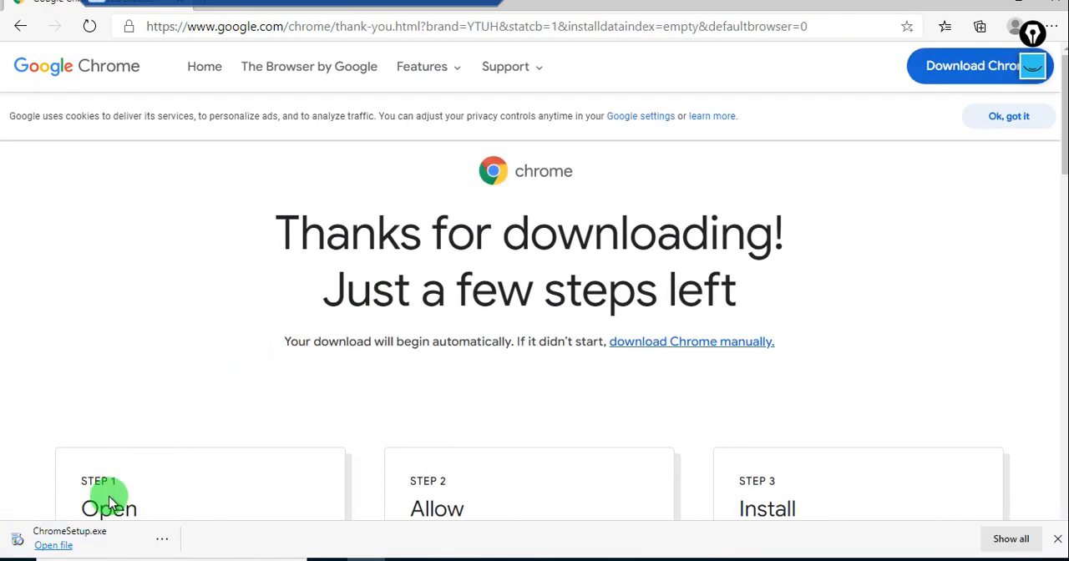
left_click(92, 541)
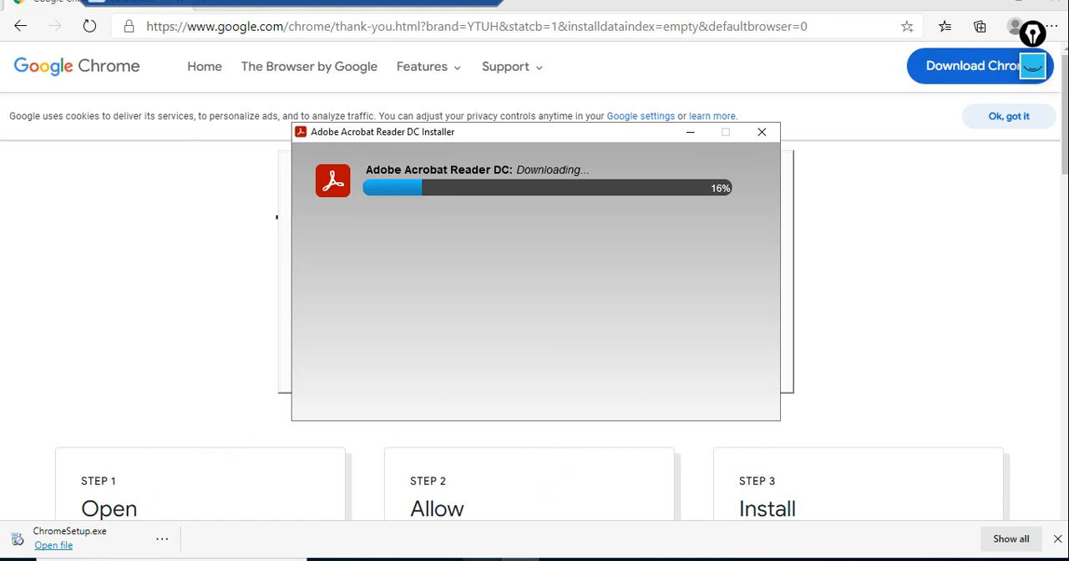
Switch to the local browser, copy MyVM1's public IP address from the Azure portal and load it in a new tab.
left_click(520, 559)
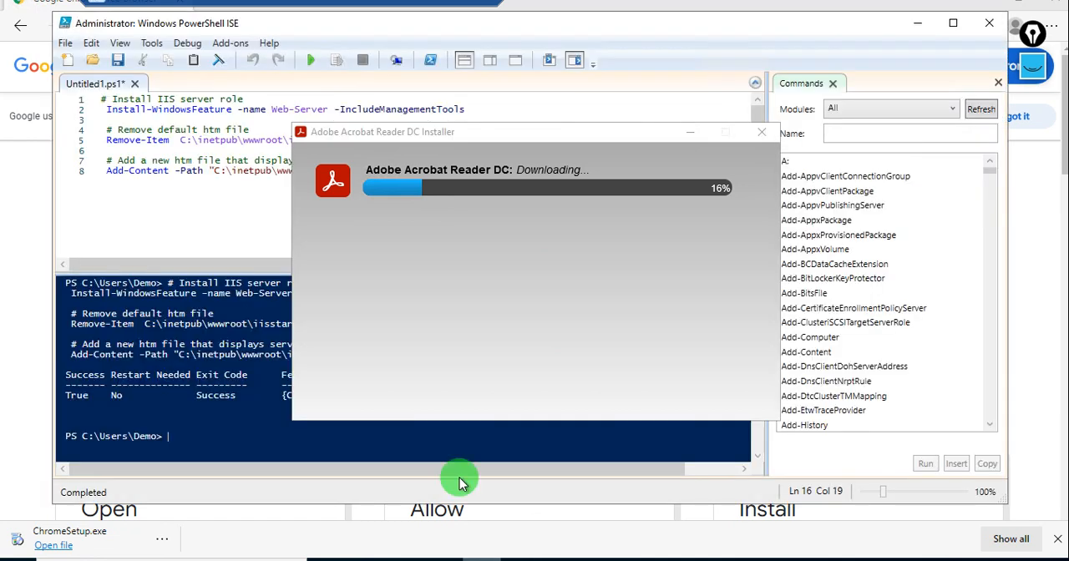
left_click(200, 216)
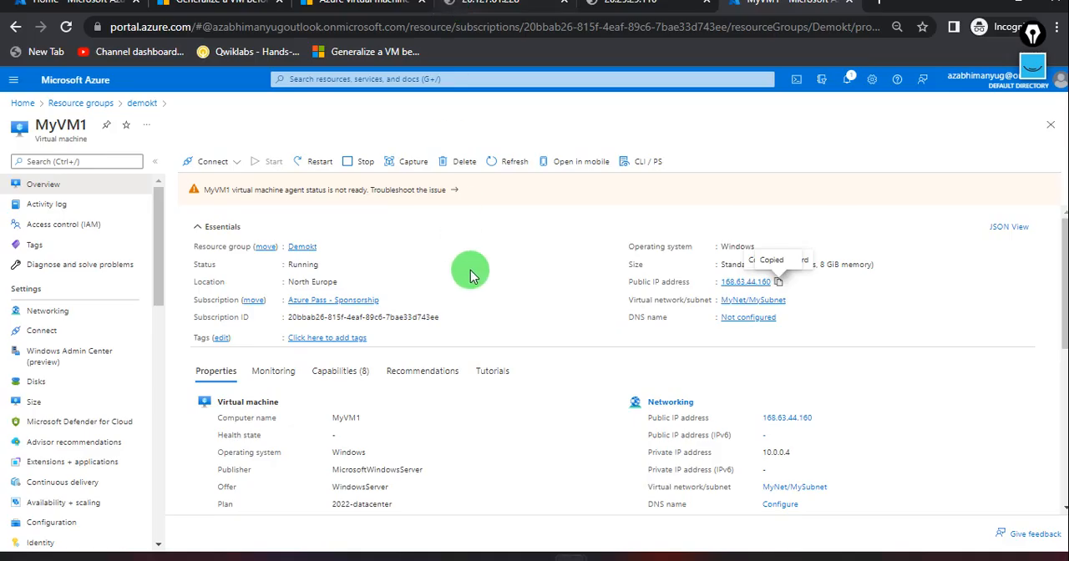
left_click(779, 284)
left_click(885, 10)
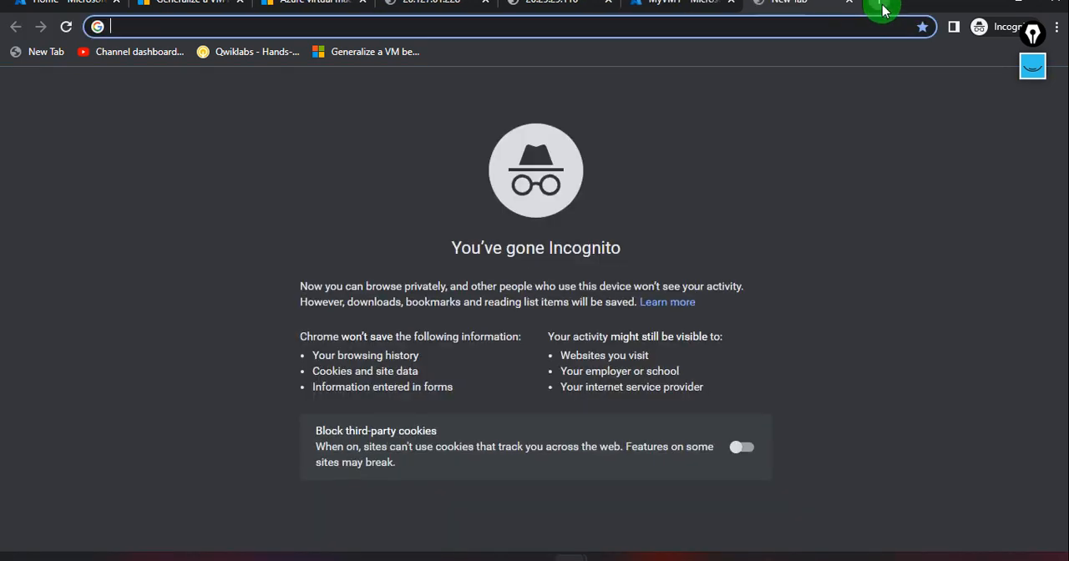
key("ctrl+v")
key("Return")
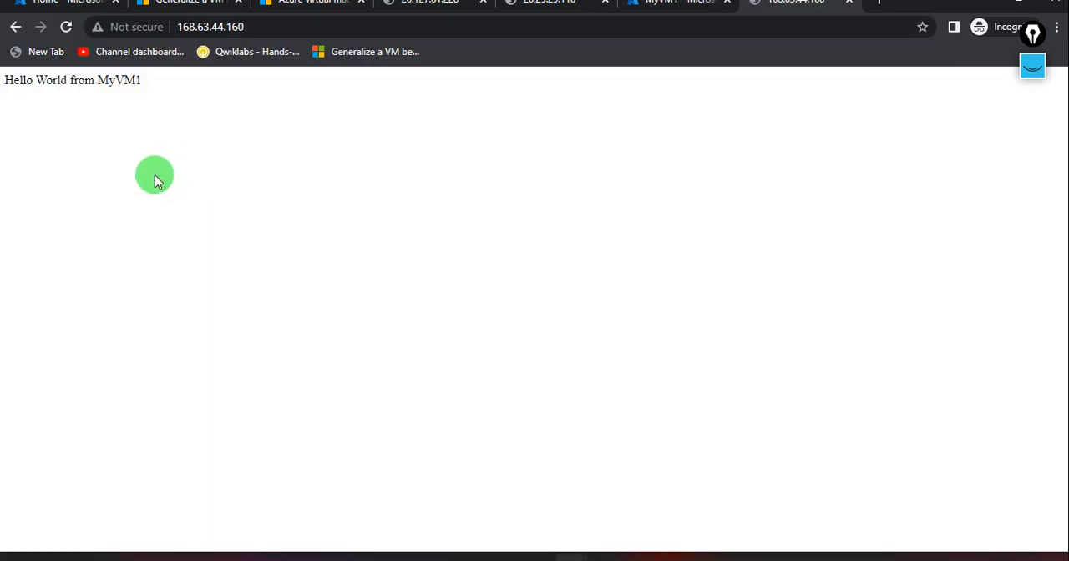
Review the Cloud Shell output of the MyVM1 creation, minimise the shell and return to the VM's web page.
left_click(73, 8)
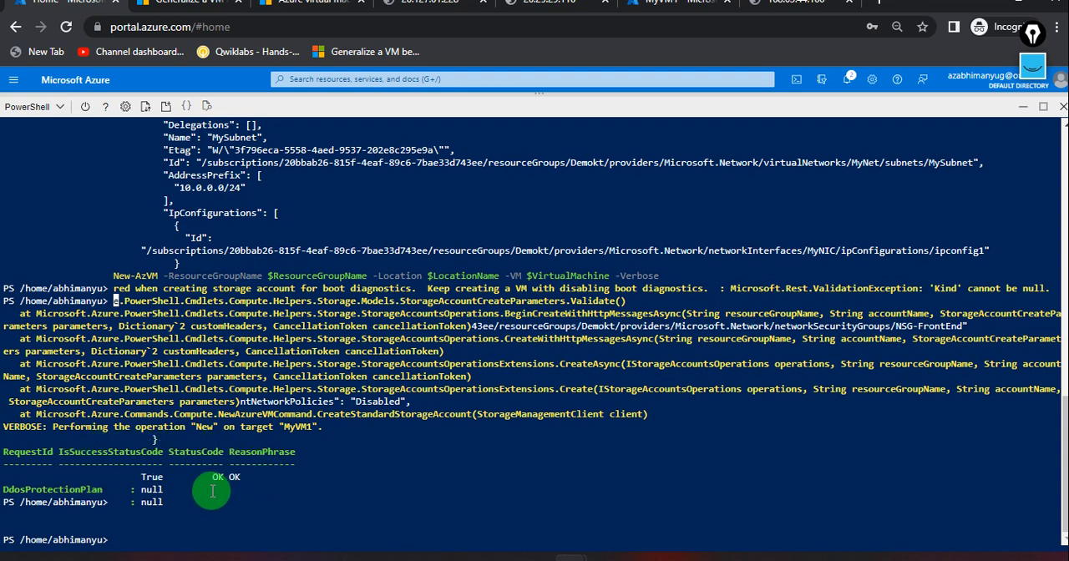
scroll(254, 380, "up", 4)
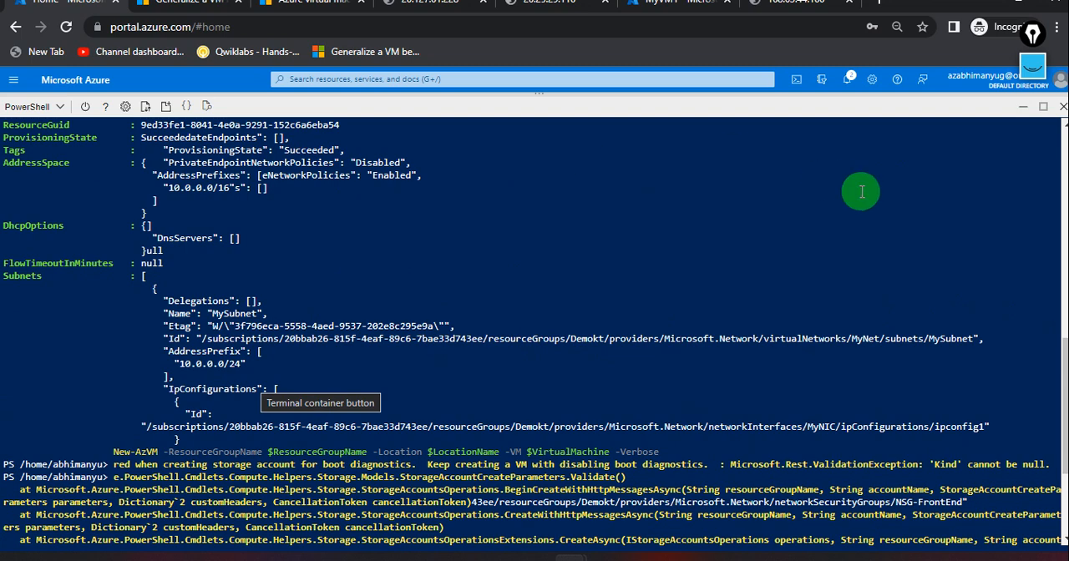
left_click(1024, 107)
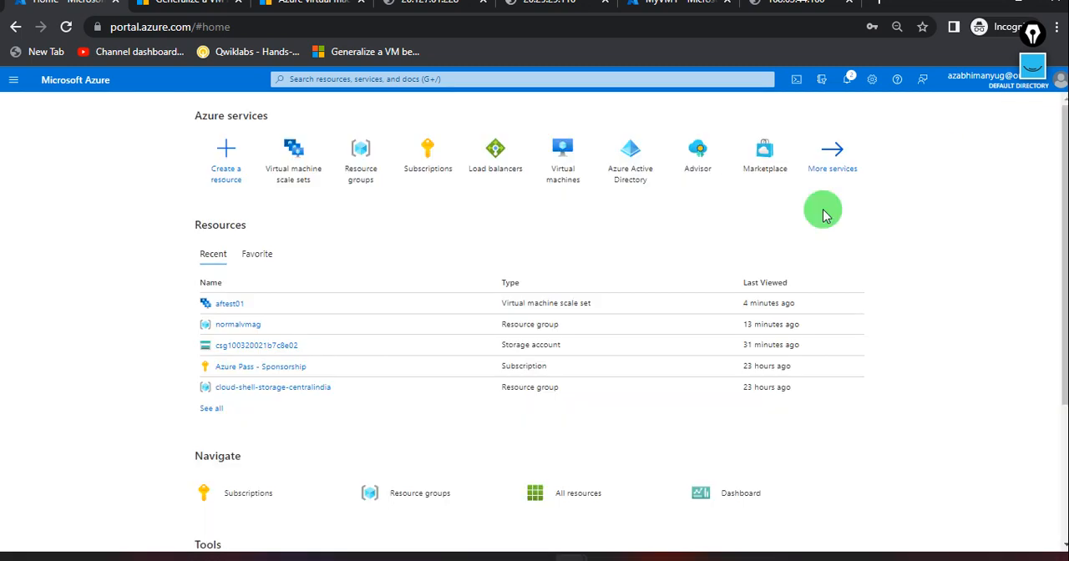
left_click(797, 80)
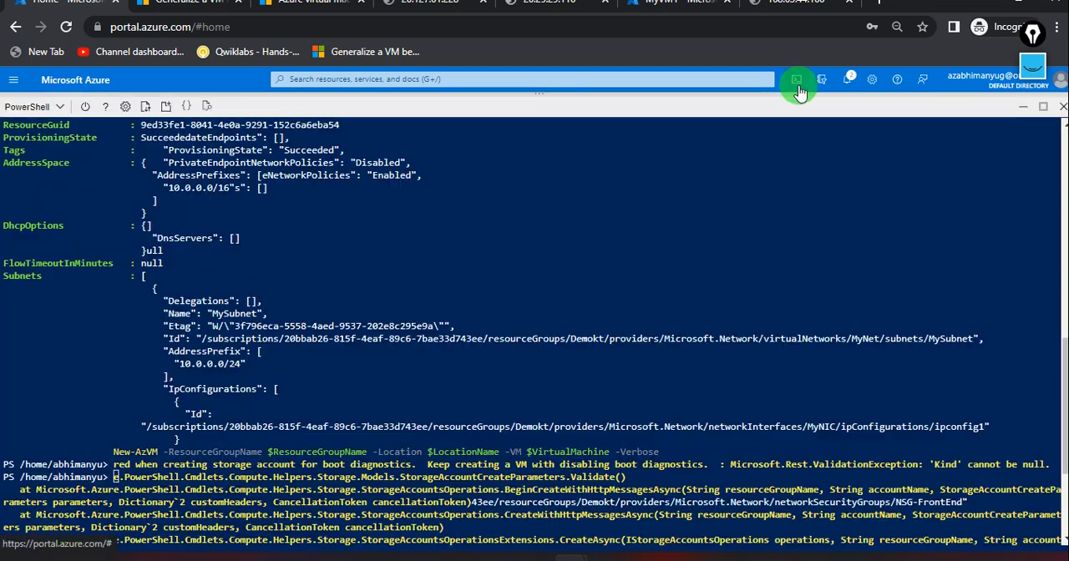
scroll(547, 287, "down", 4)
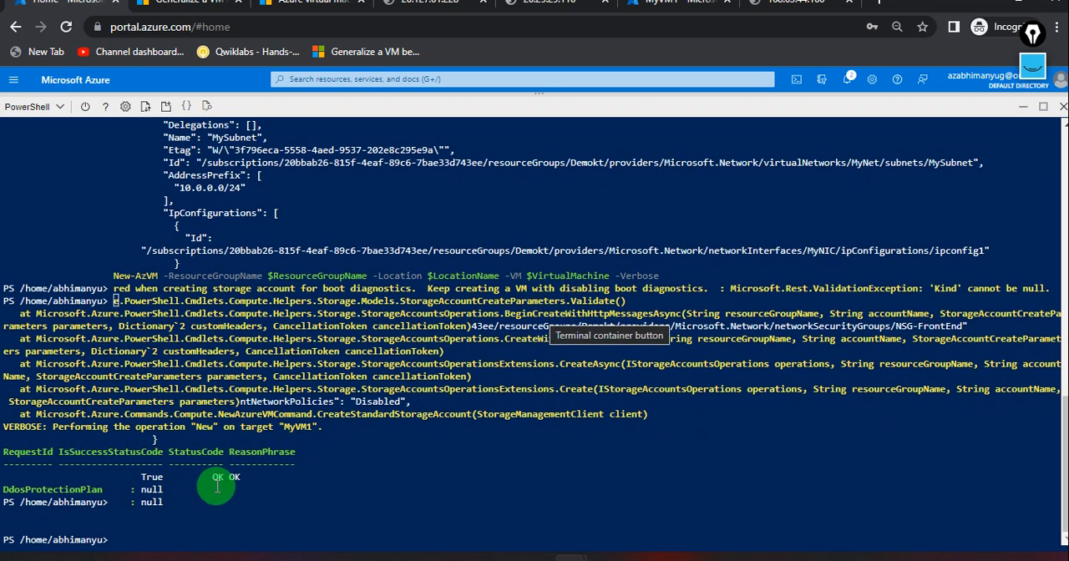
scroll(480, 432, "up", 3)
scroll(480, 432, "up", 10)
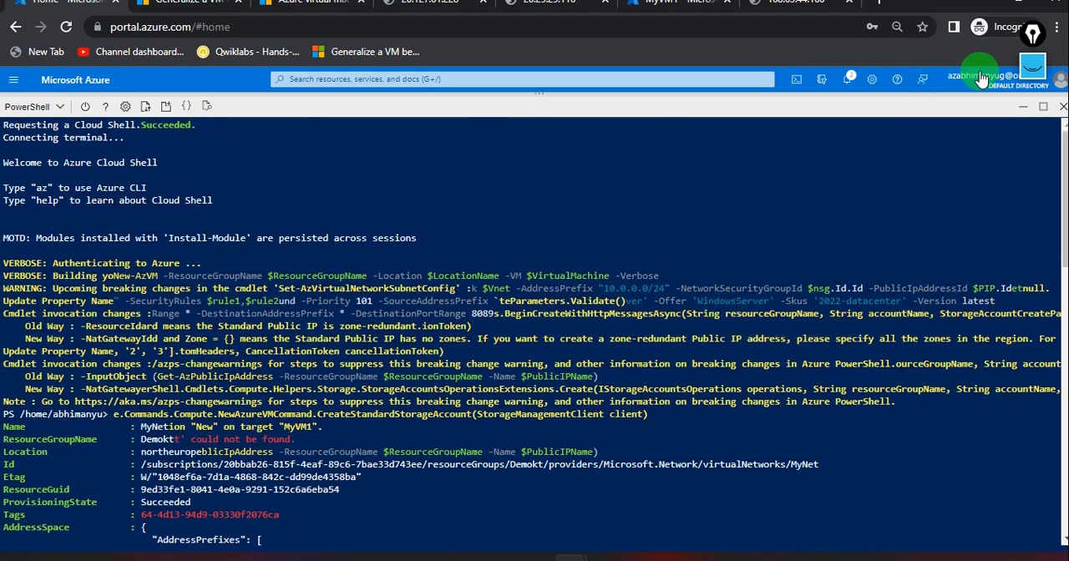
left_click(1023, 106)
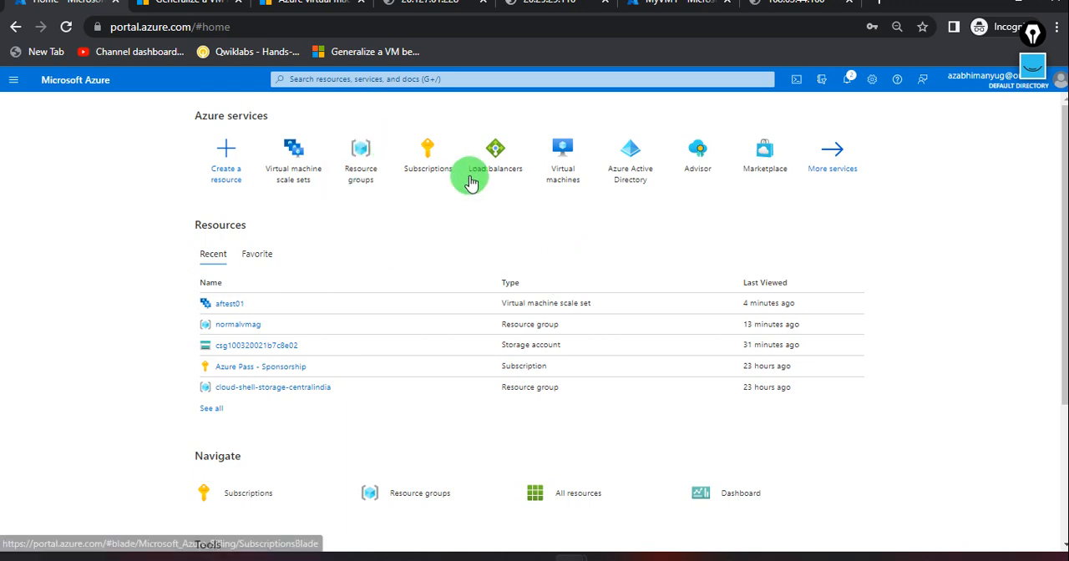
left_click(779, 6)
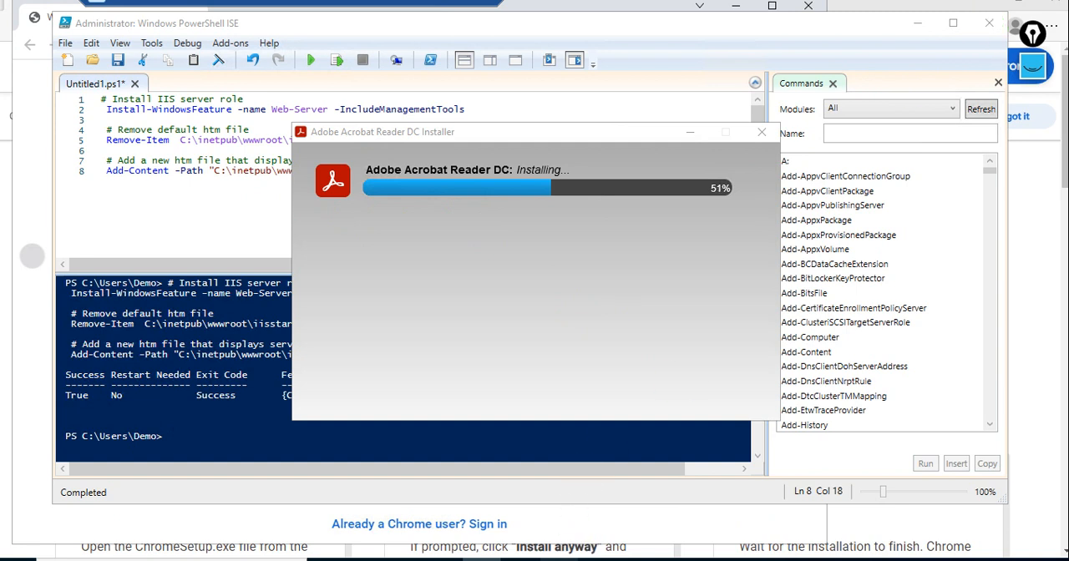
In the VM's remote session, close the Chrome welcome window, PowerShell ISE without saving Untitled1.ps1, and the Edge download page.
left_click(576, 560)
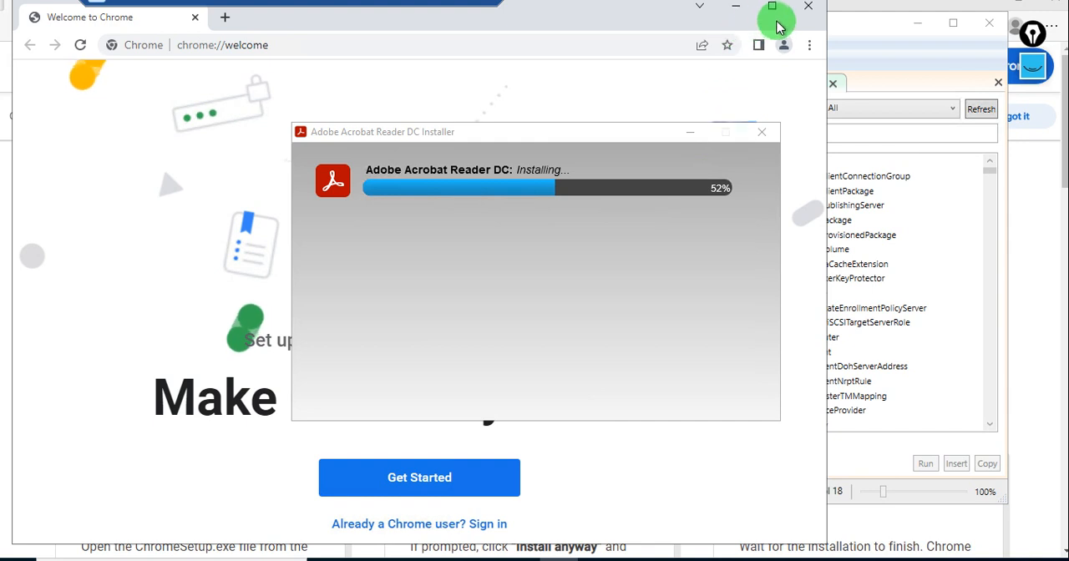
left_click(810, 8)
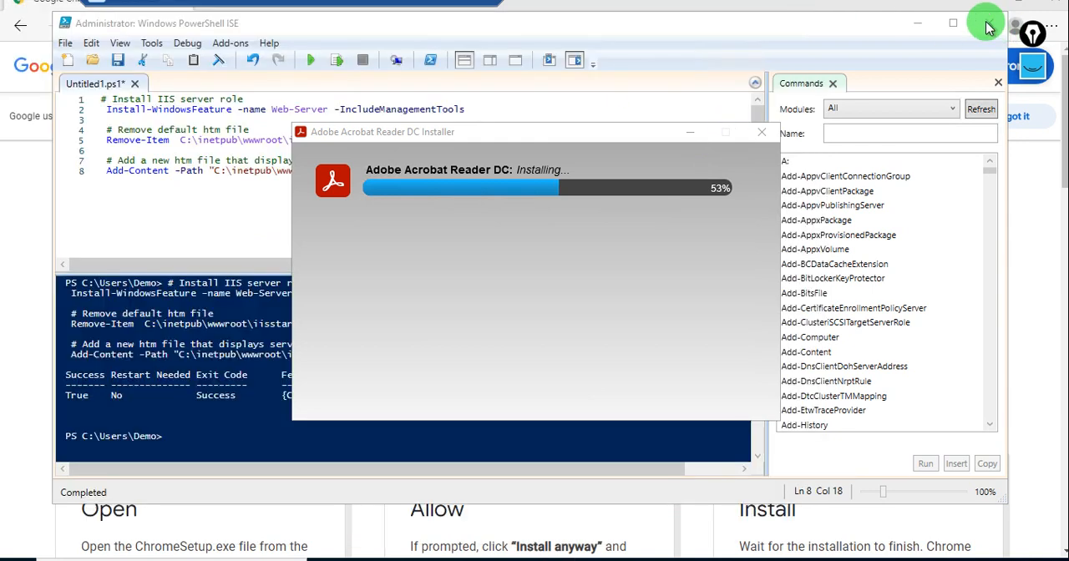
left_click(693, 136)
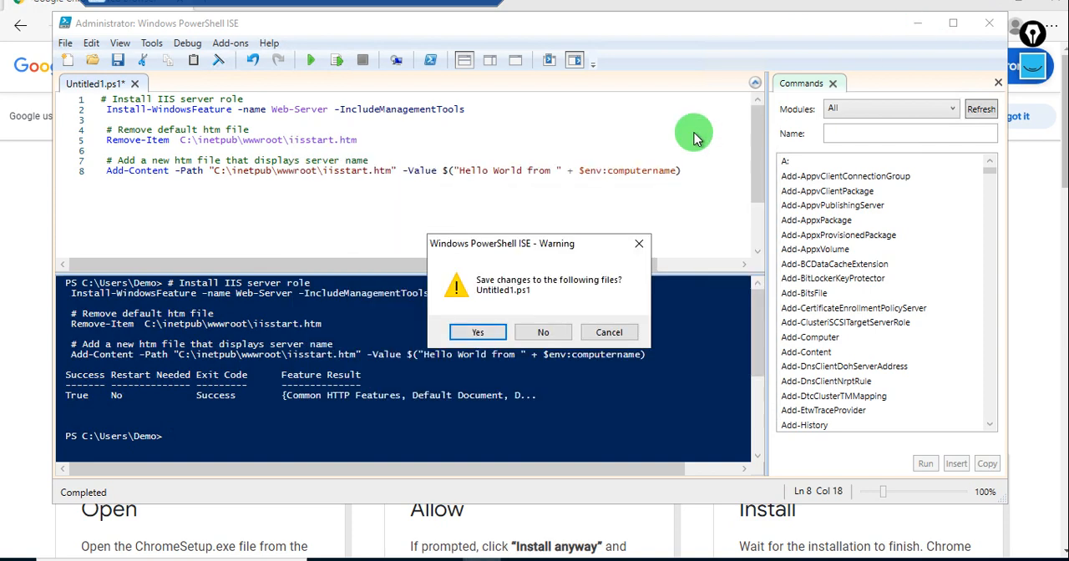
left_click(558, 334)
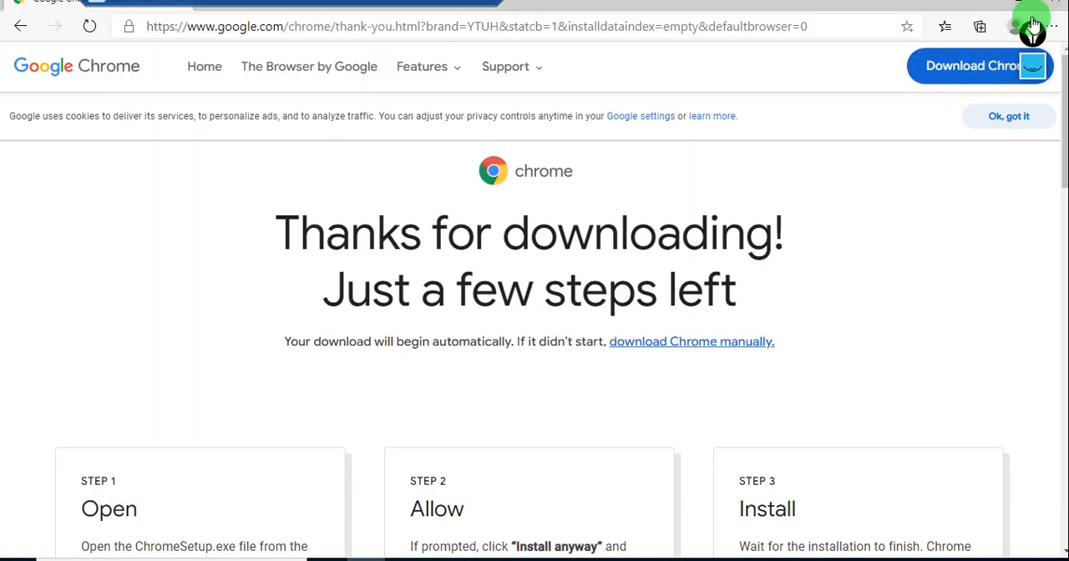
left_click(1054, 11)
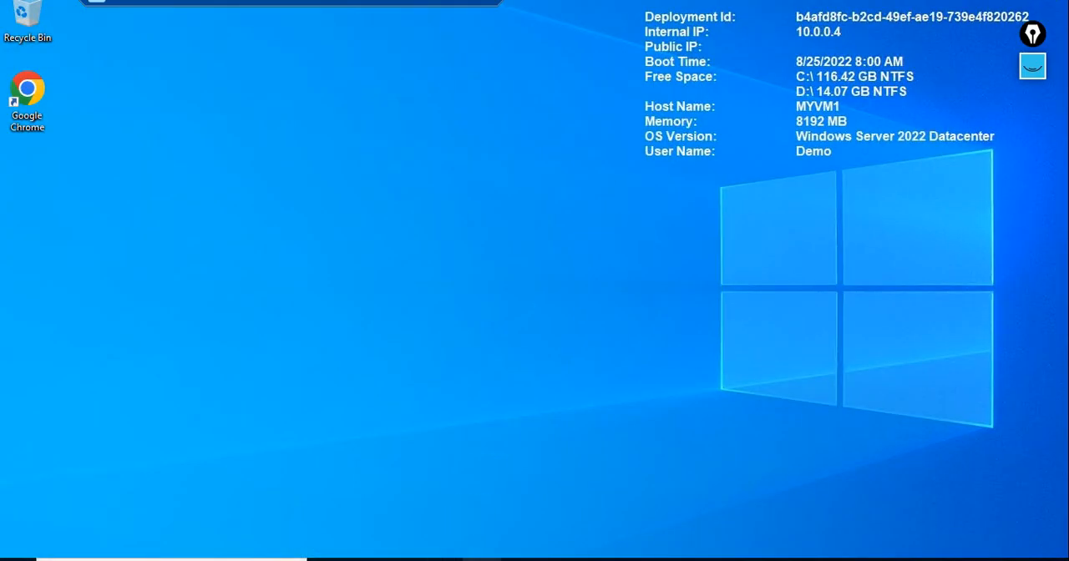
Find Command Prompt through the VM's Windows search and run it as administrator.
left_click(482, 560)
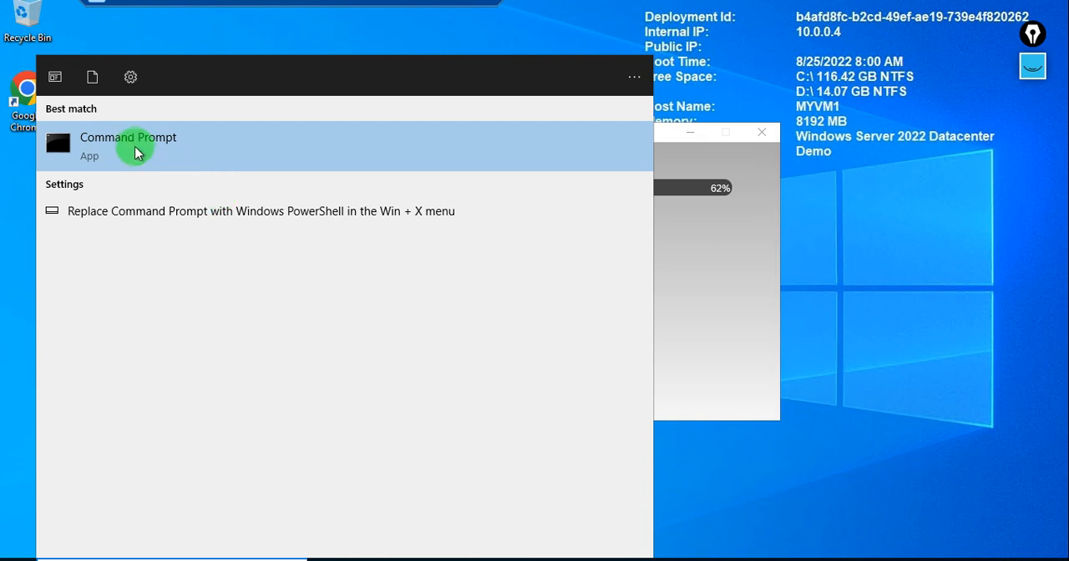
left_click(135, 151)
right_click(136, 150)
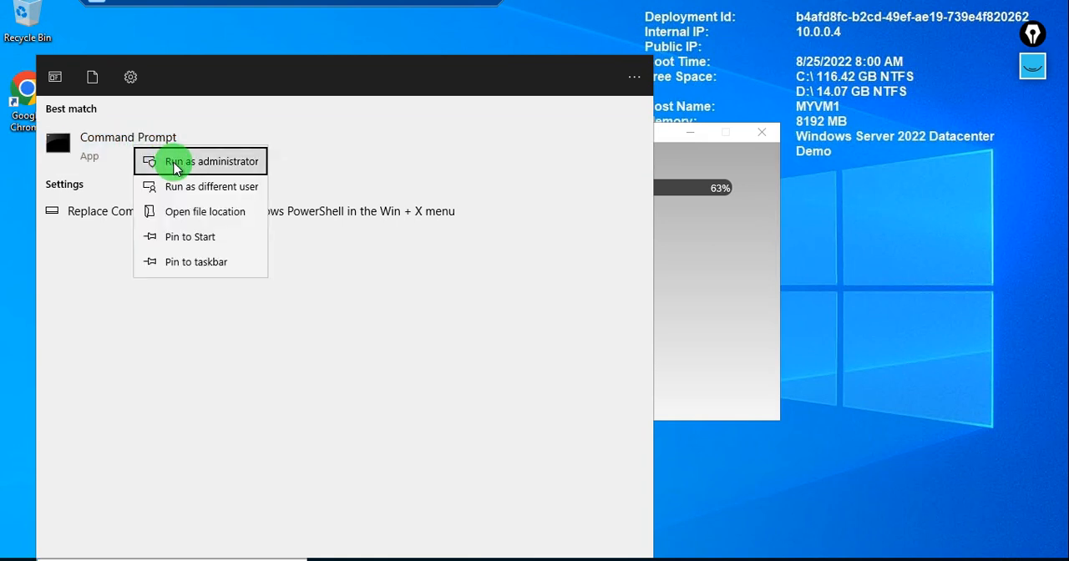
left_click(176, 164)
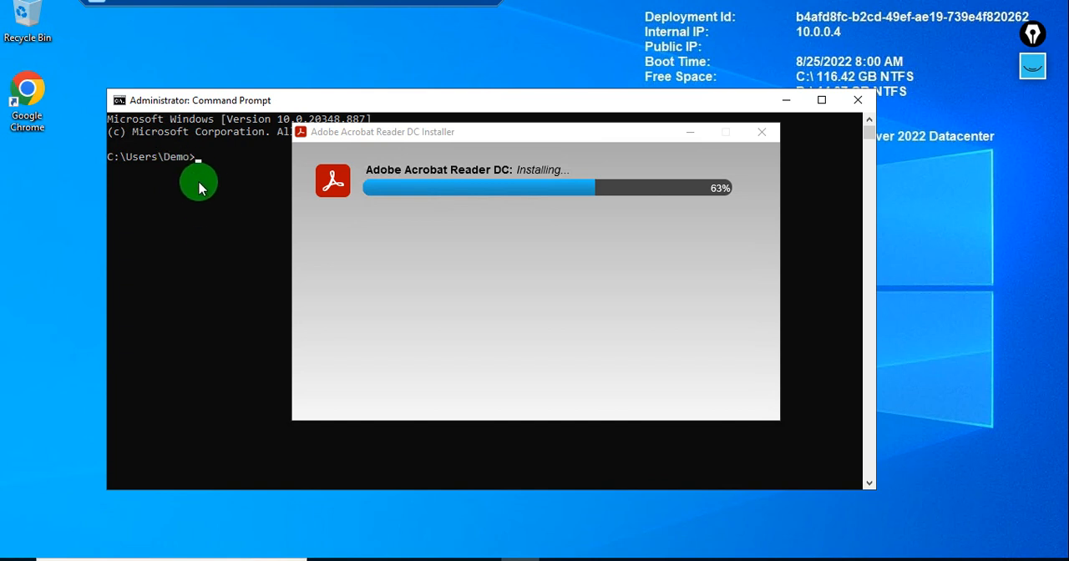
Copy the path %windir%\system32\sysprep from the Microsoft generalize article in the local browser and return to the VM's Command Prompt.
left_click(448, 10)
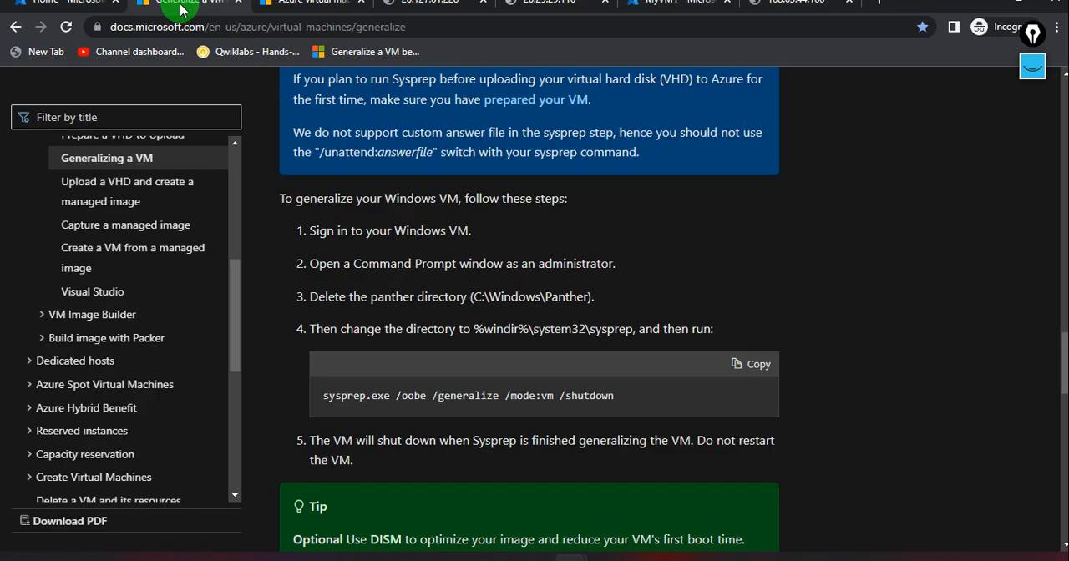
left_click(180, 7)
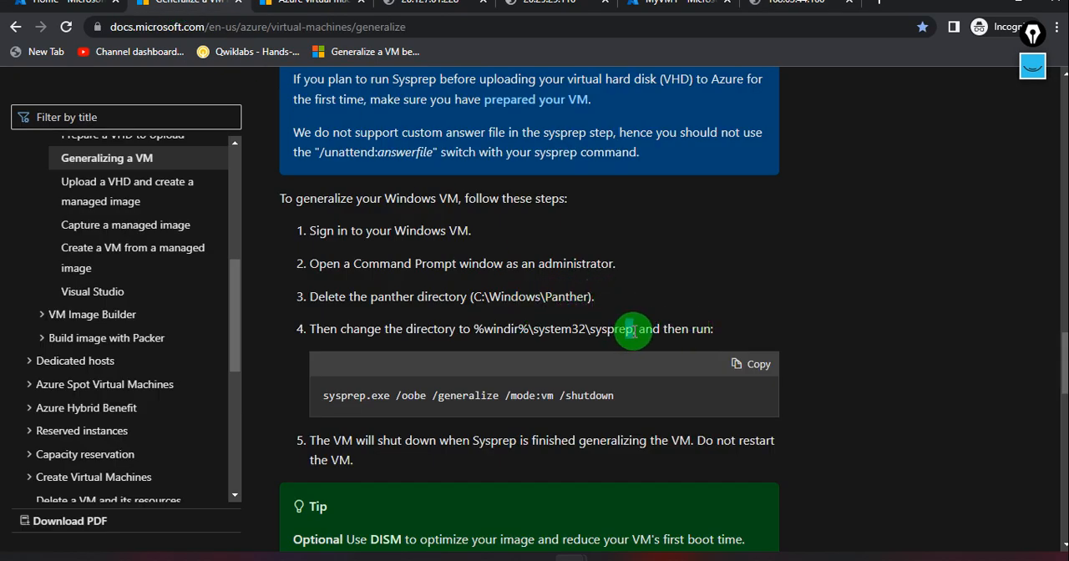
left_click_drag(633, 331, 475, 332)
key("alt+Tab")
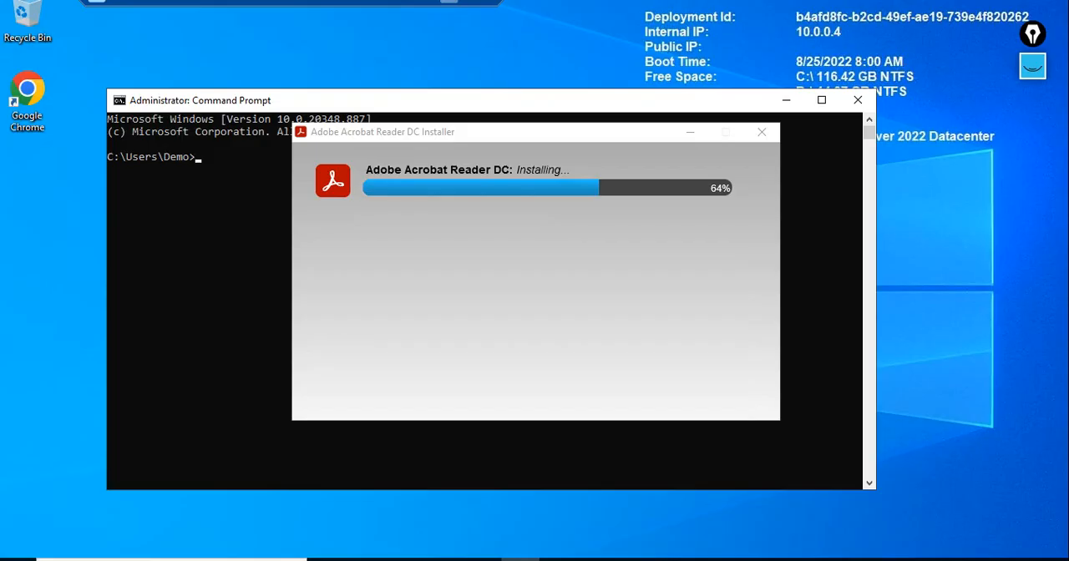
left_click(223, 226)
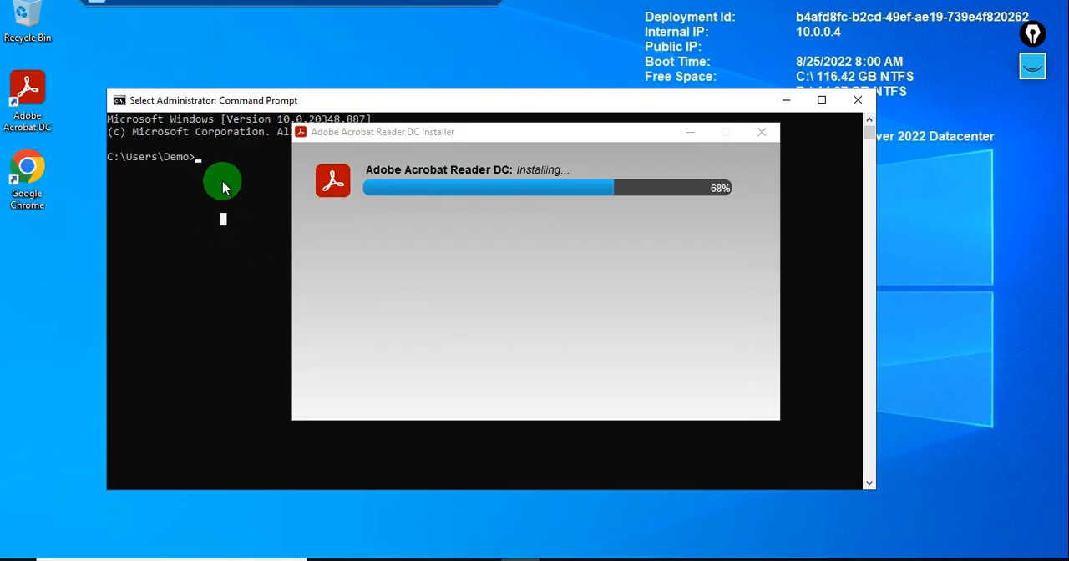
left_click(222, 187)
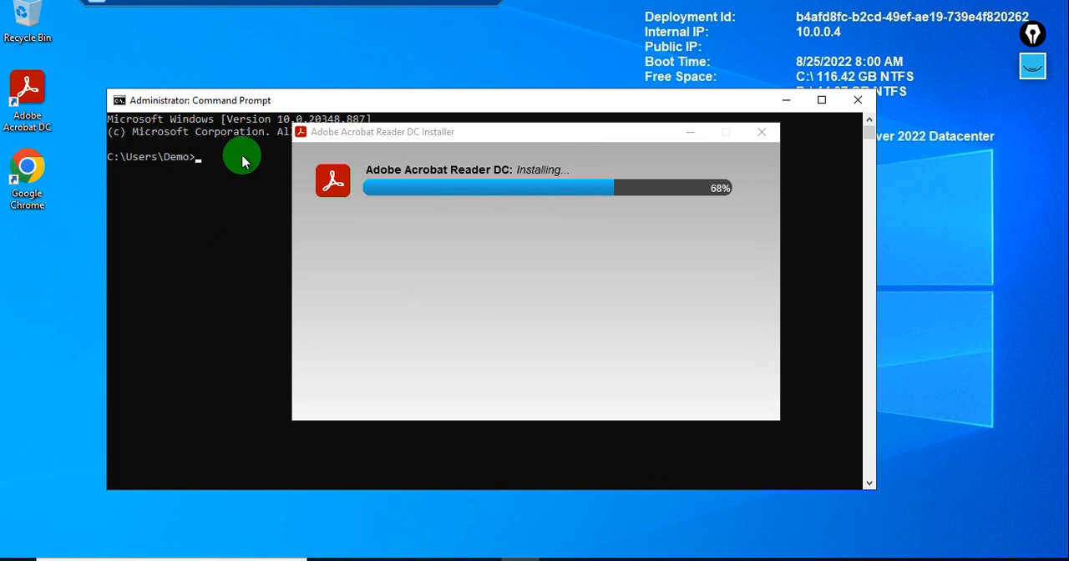
Finish the completed Adobe Acrobat Reader DC installation and close the Adobe thank-you page.
left_click(689, 133)
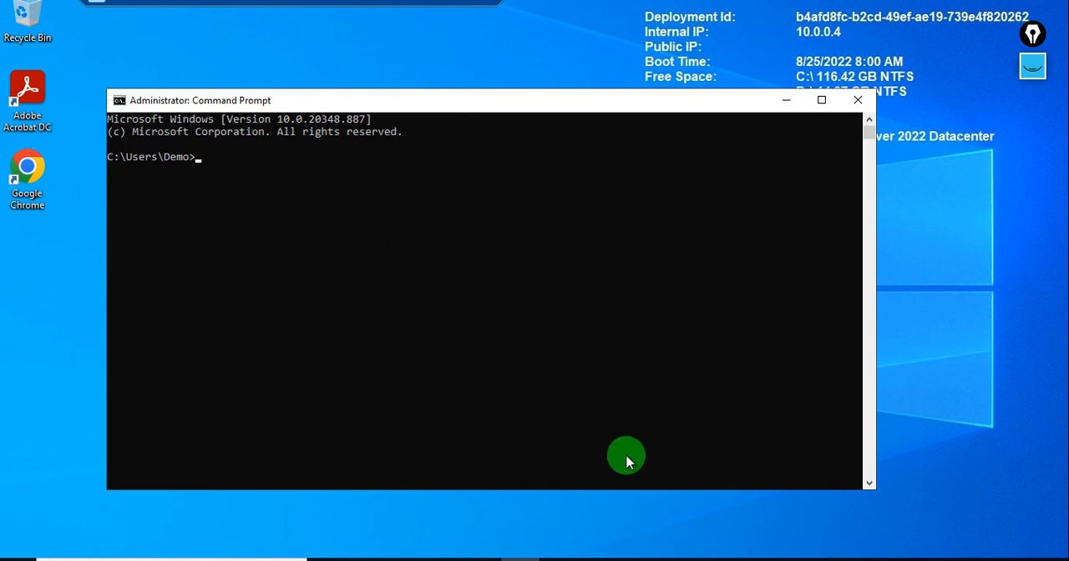
left_click(481, 560)
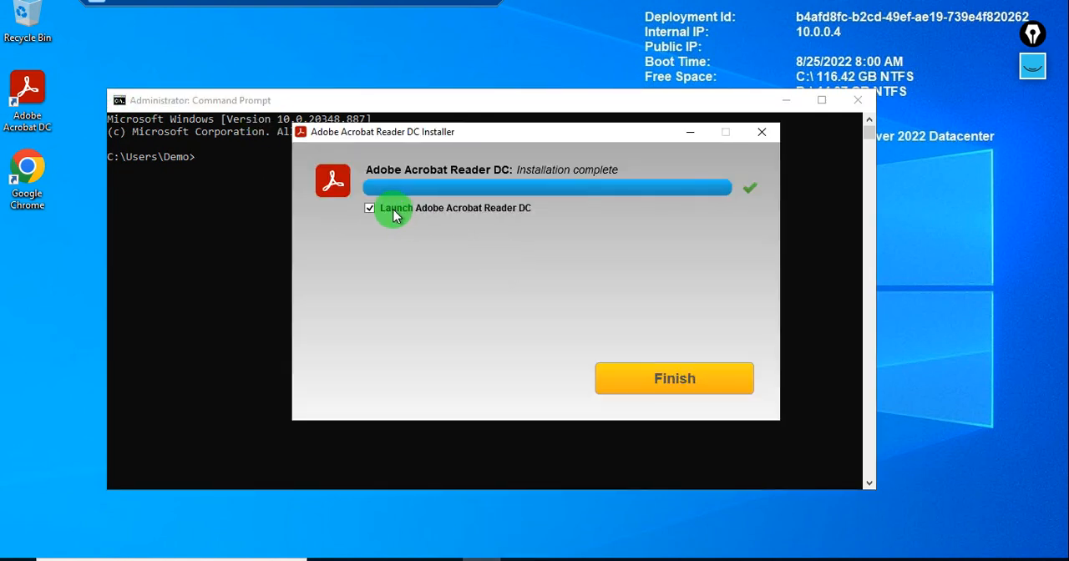
left_click(697, 386)
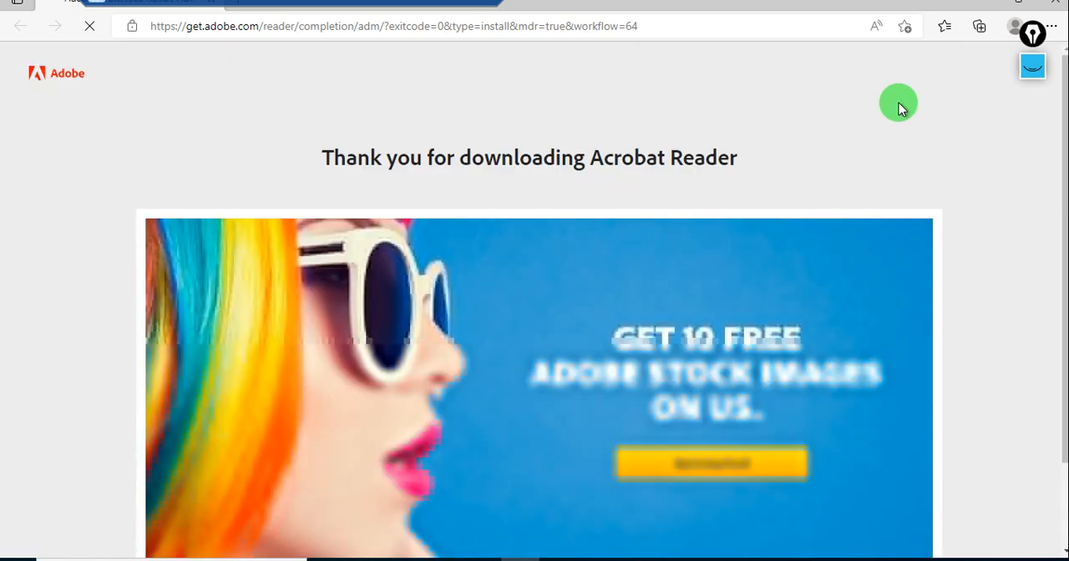
left_click(1057, 5)
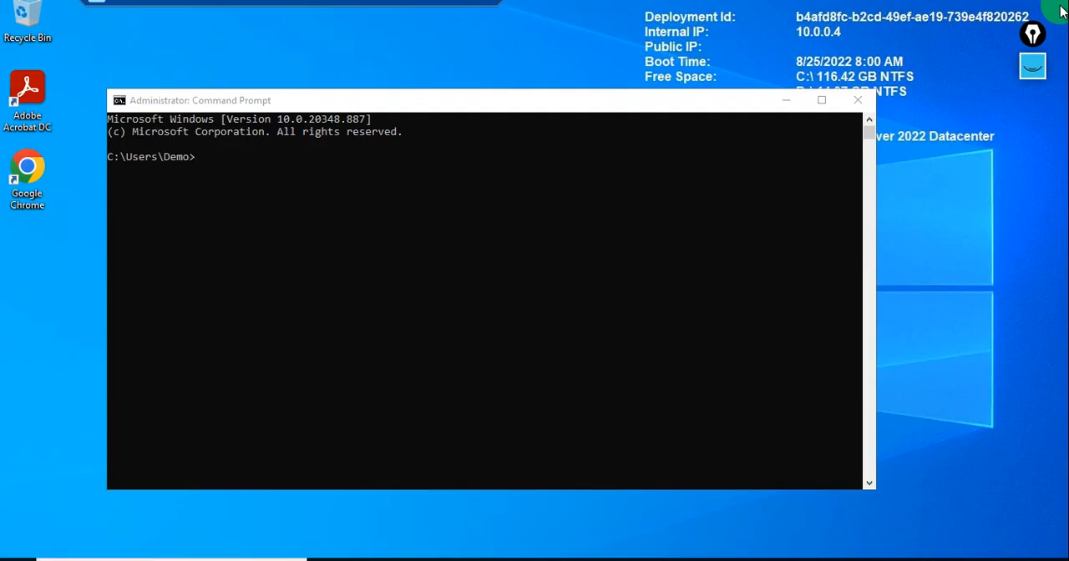
Copy the path %windir%\system32\sysprep from the Microsoft generalize article again and try to run it in the VM's Command Prompt.
left_click(262, 150)
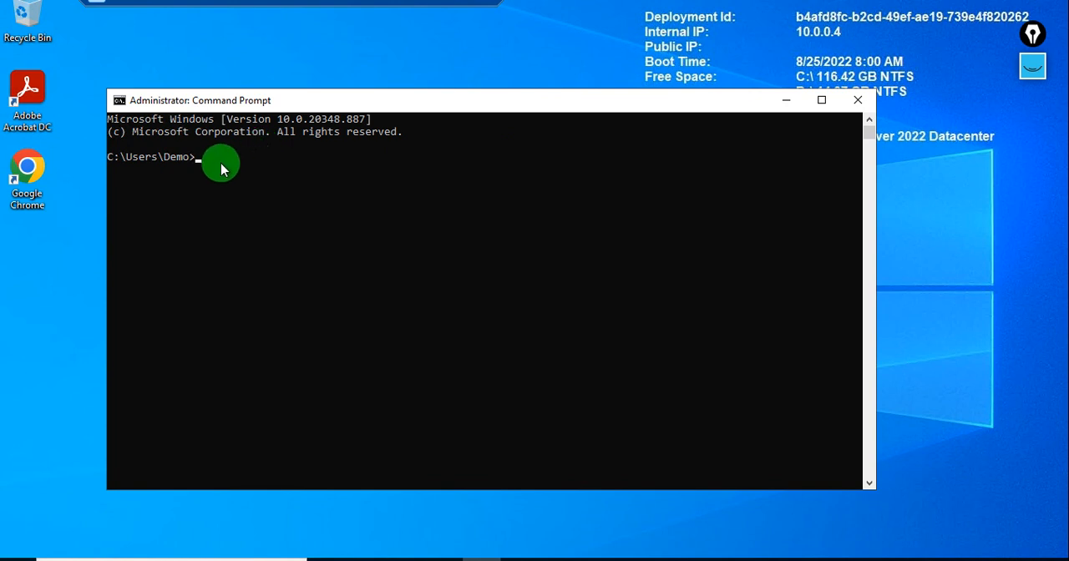
left_click(448, 5)
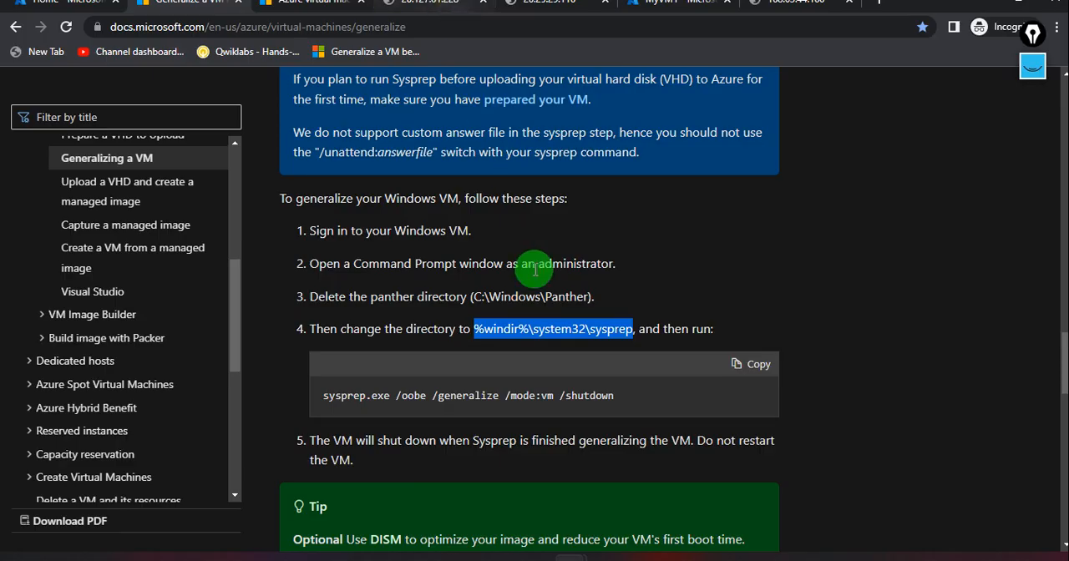
right_click(539, 334)
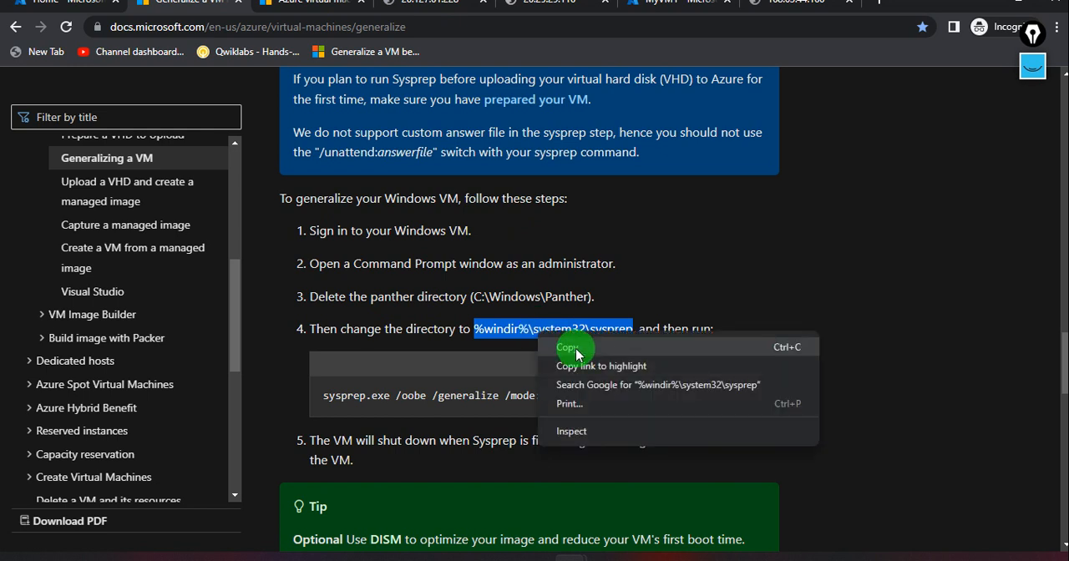
left_click(568, 349)
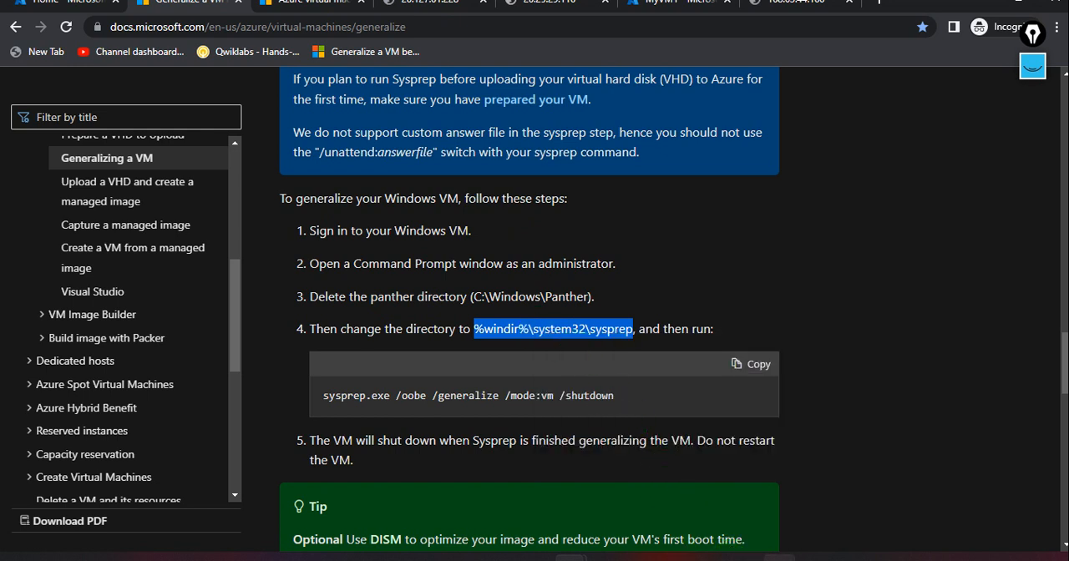
left_click(571, 558)
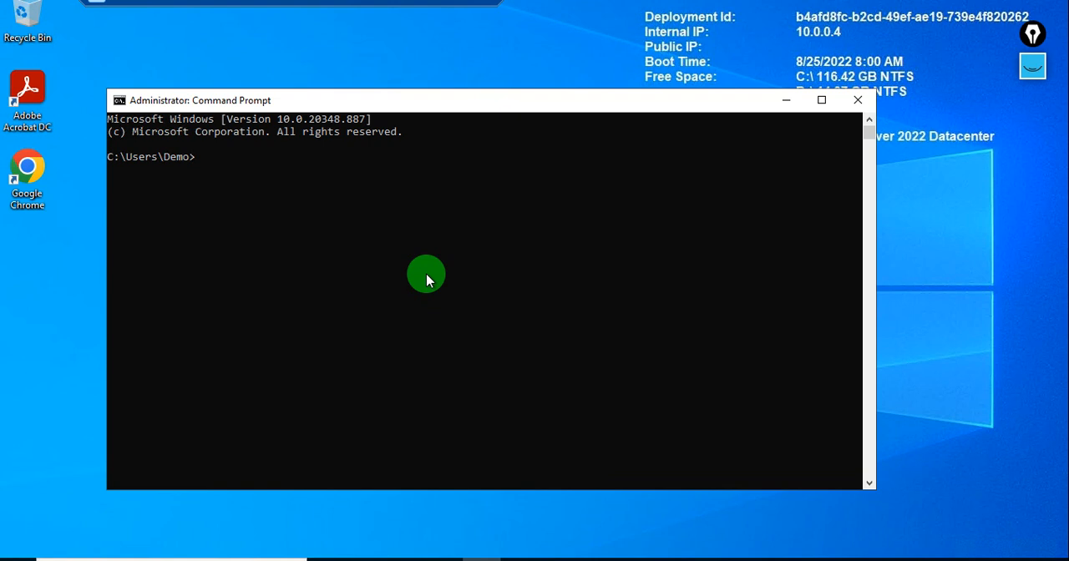
right_click(274, 172)
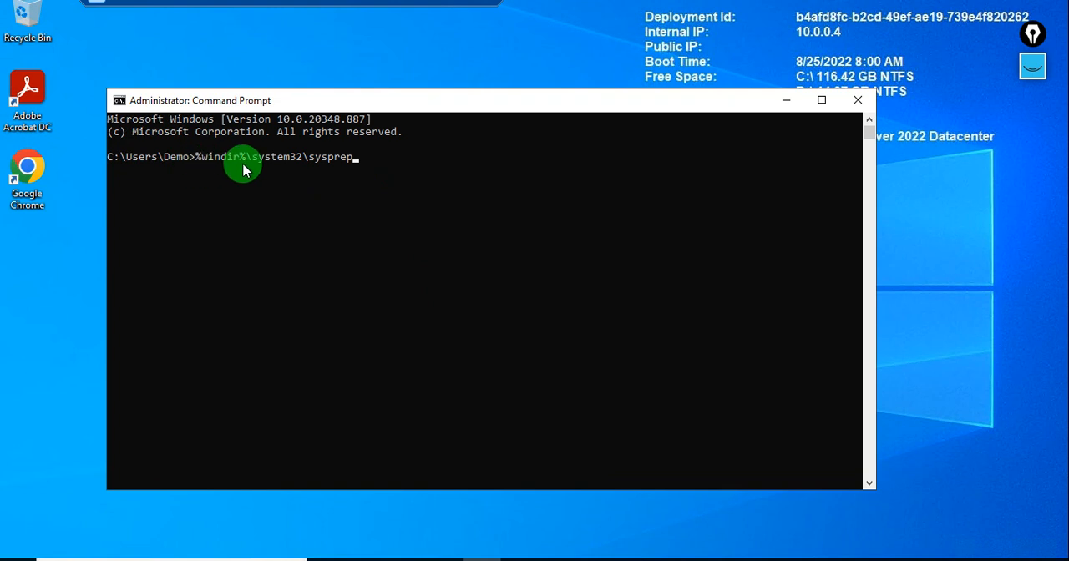
key("Return")
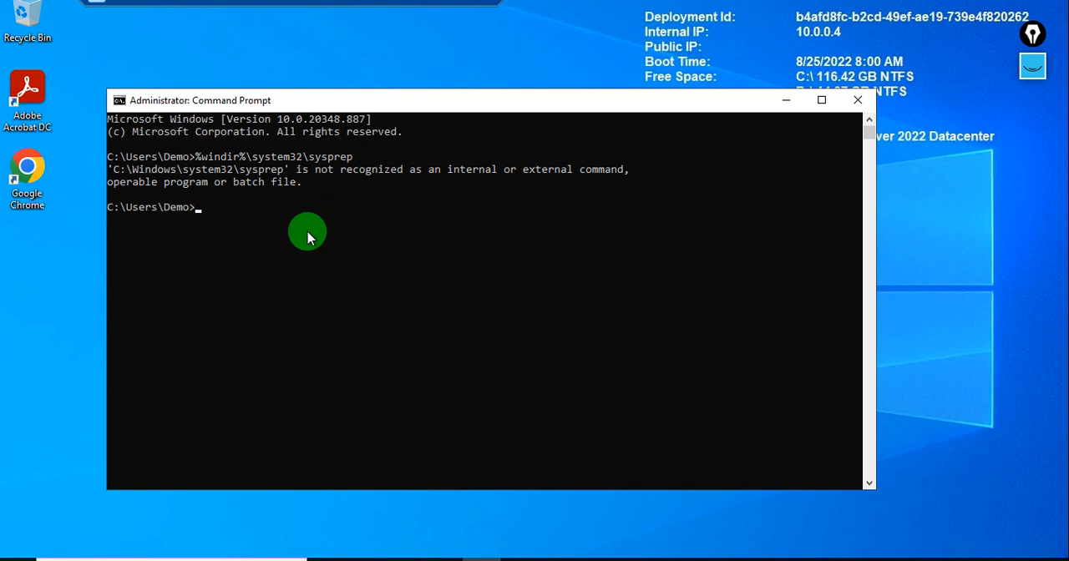
Go up to the C:\ root in Command Prompt and change the directory to %windir%\system32\sysprep.
type("cd ..")
key("Return")
type("cd //")
key("BackSpace")
key("BackSpace")
type("..")
key("Return")
type("cd ")
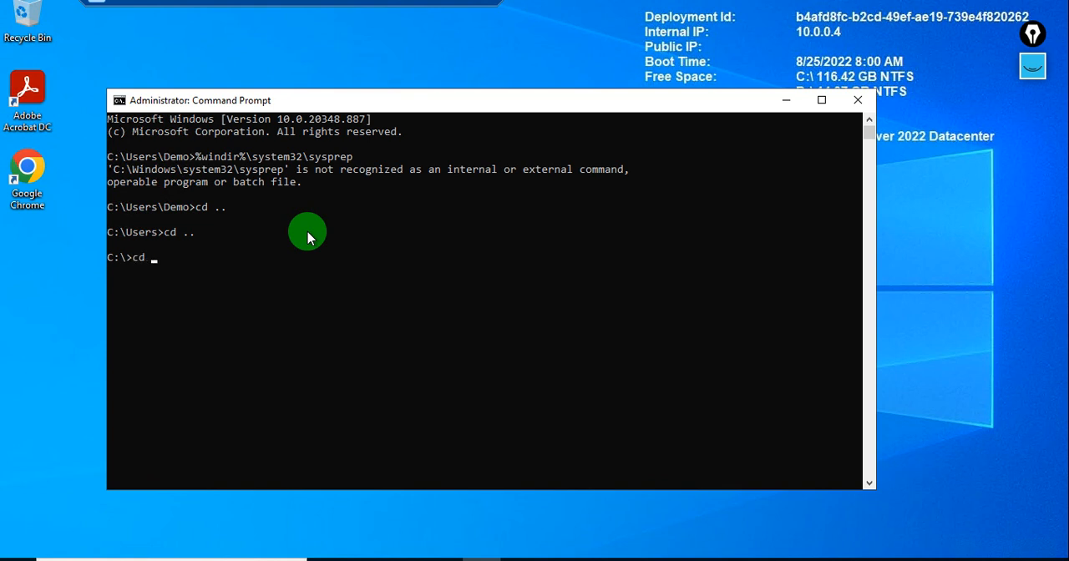
type("%windir%\\system32\\sysprep")
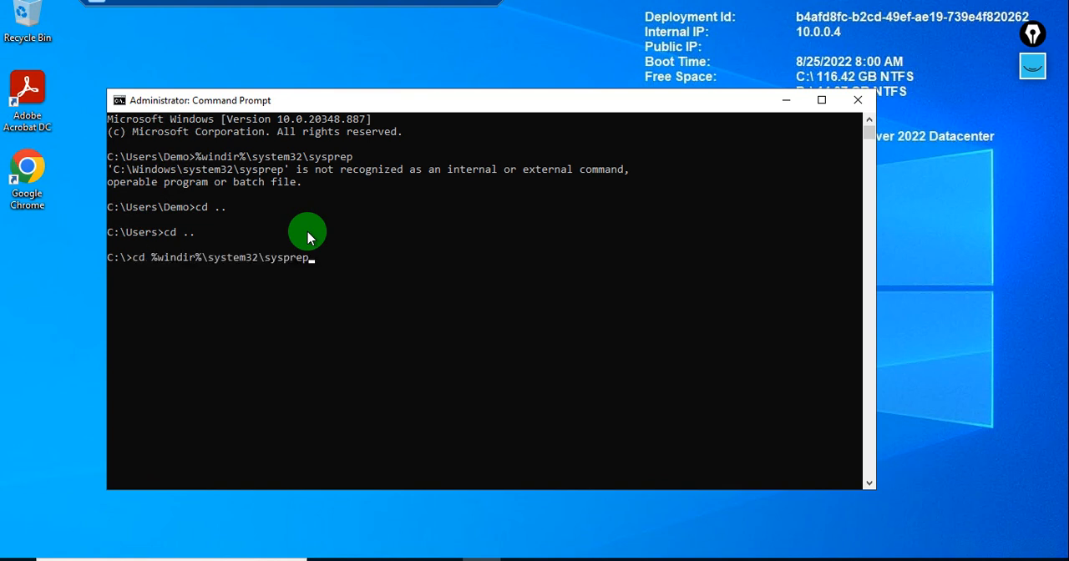
key("Return")
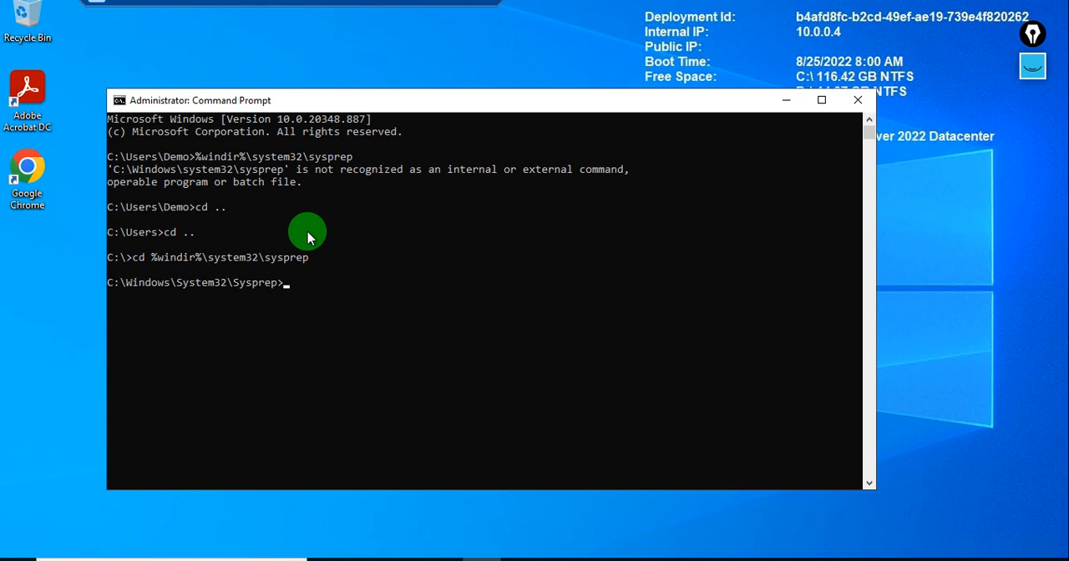
Launch sysprep.exe and set the System Preparation Tool to Generalize with the Shutdown option.
type("sysprep.exe")
key("Return")
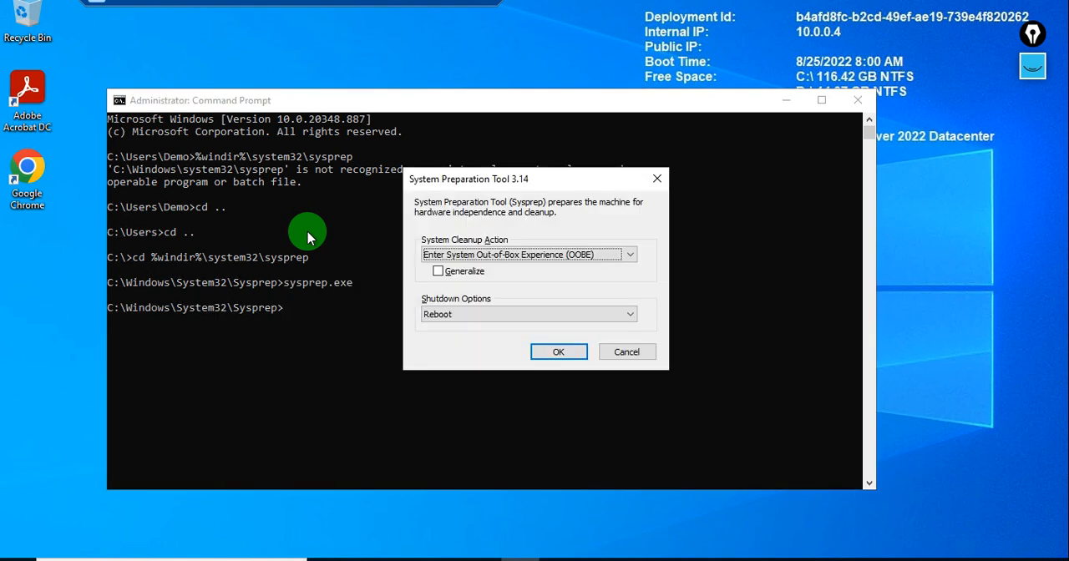
left_click(439, 274)
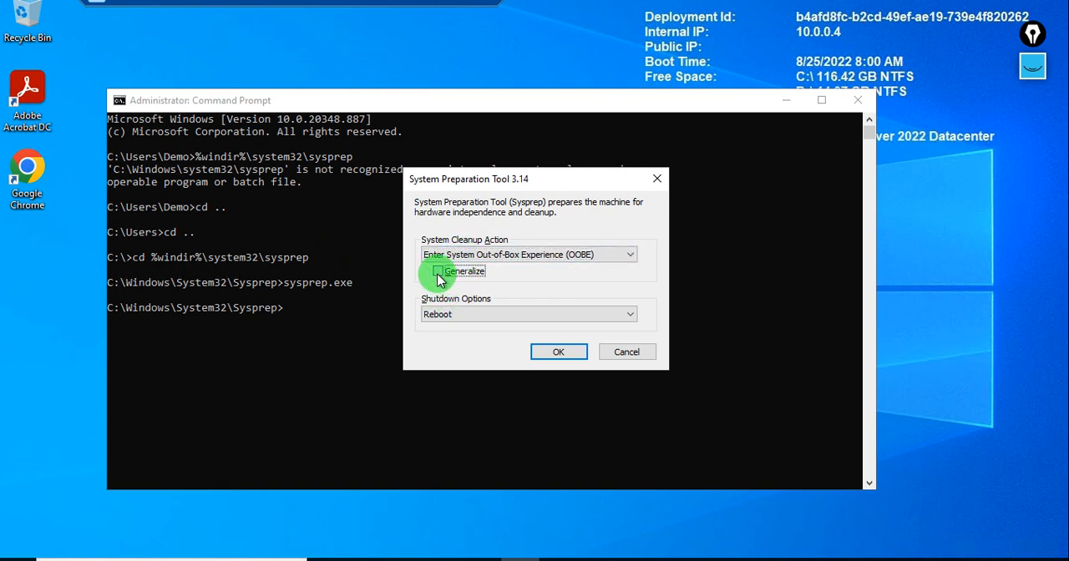
left_click(458, 315)
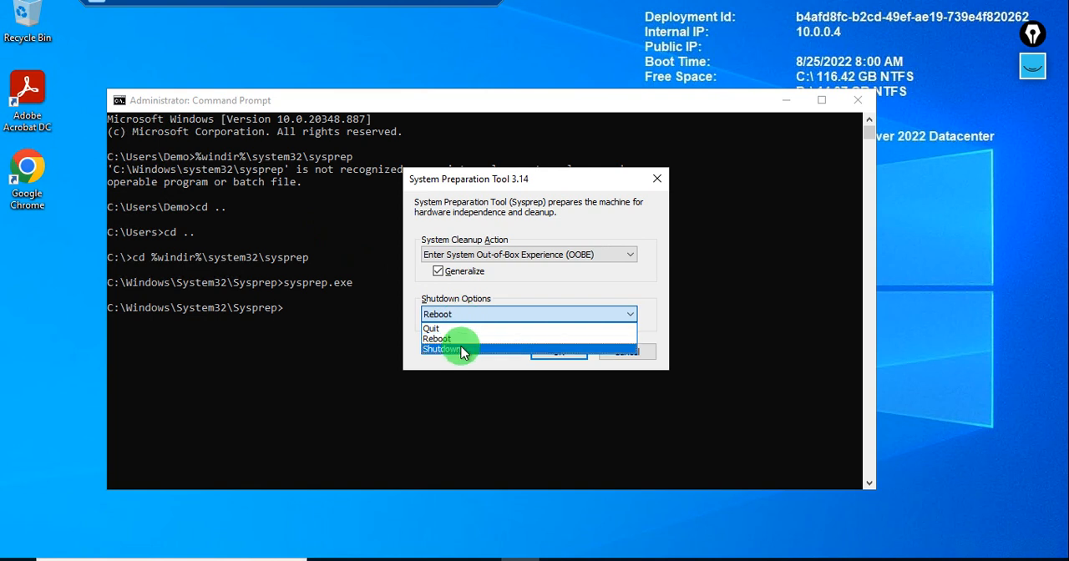
left_click(461, 351)
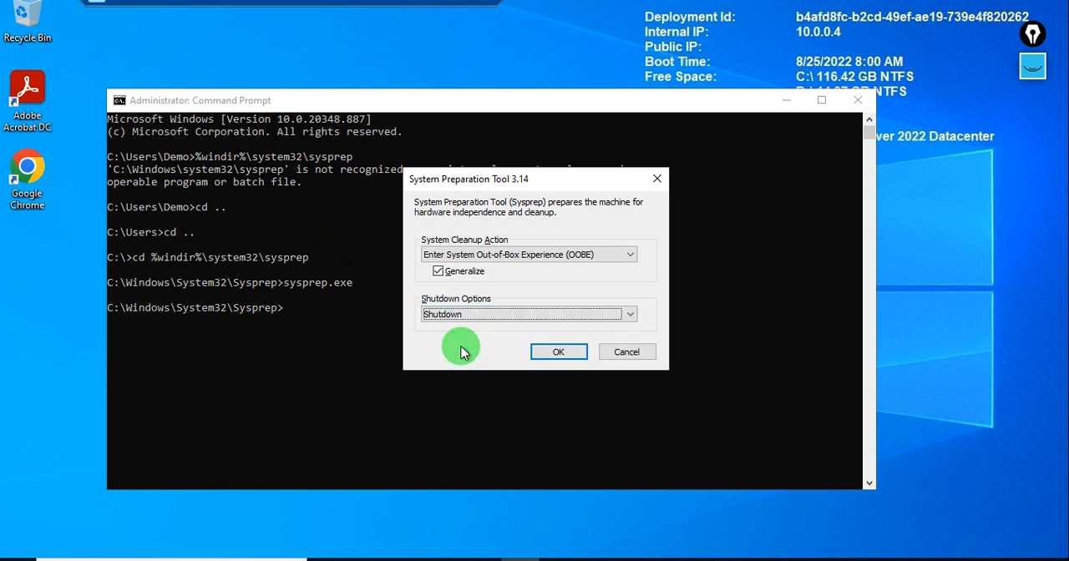
Check the sysprep command options in the Microsoft generalize article and start the configured Sysprep run in the VM.
left_click(446, 3)
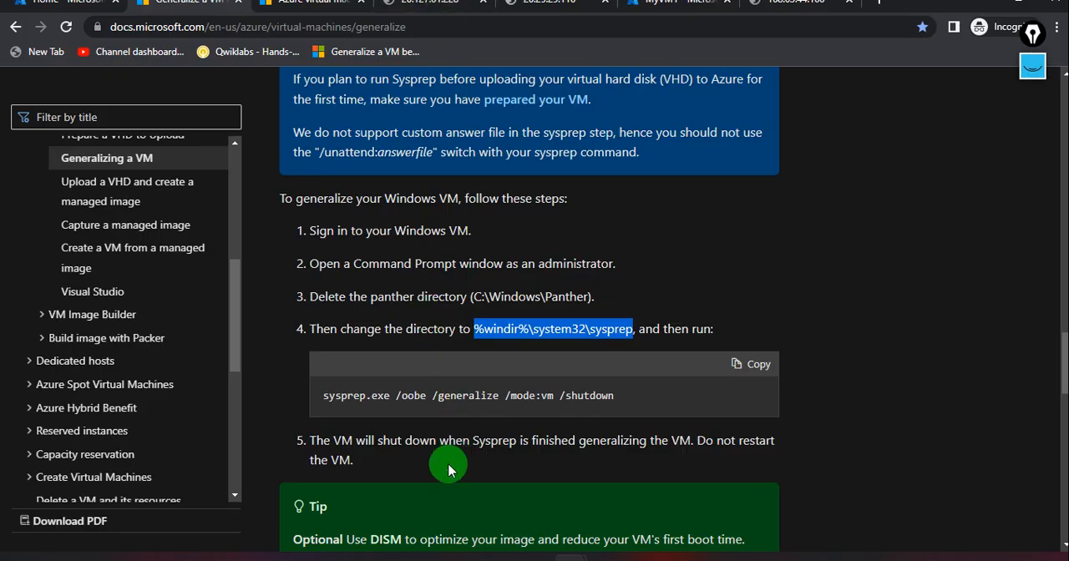
scroll(449, 470, "down", 1)
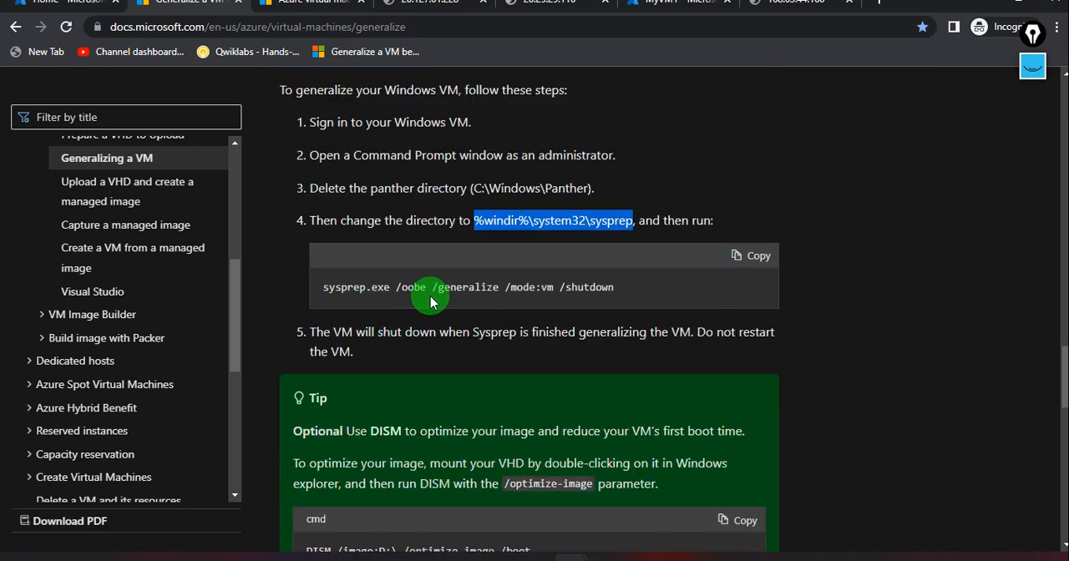
key("alt+Tab")
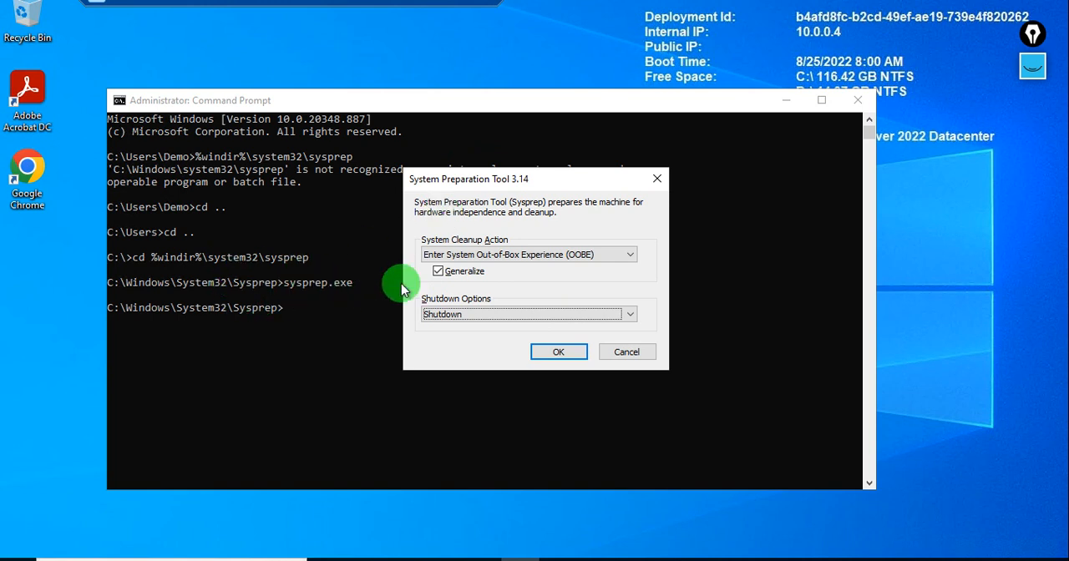
left_click(557, 354)
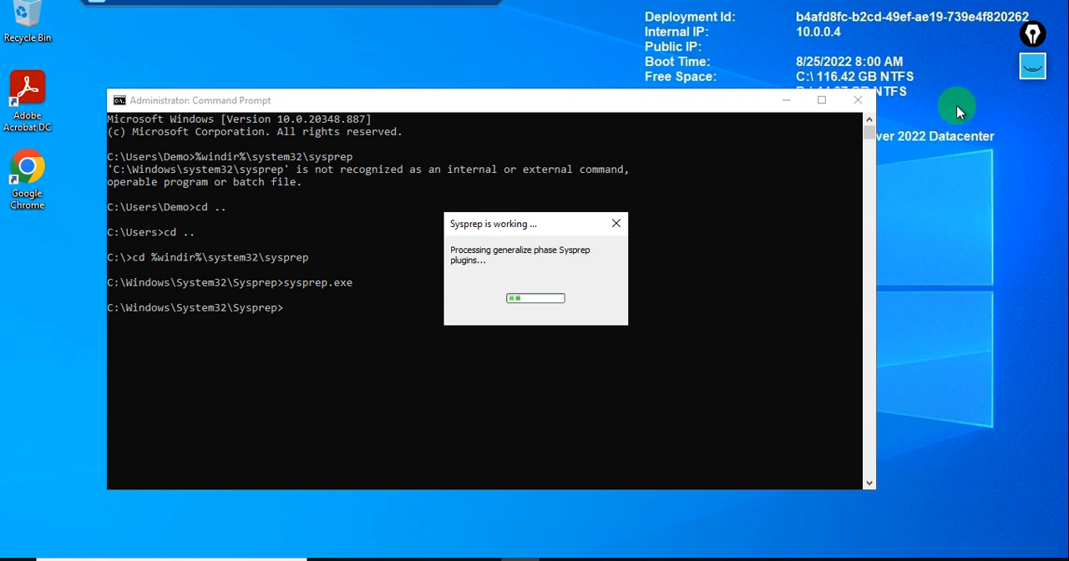
left_click(1032, 73)
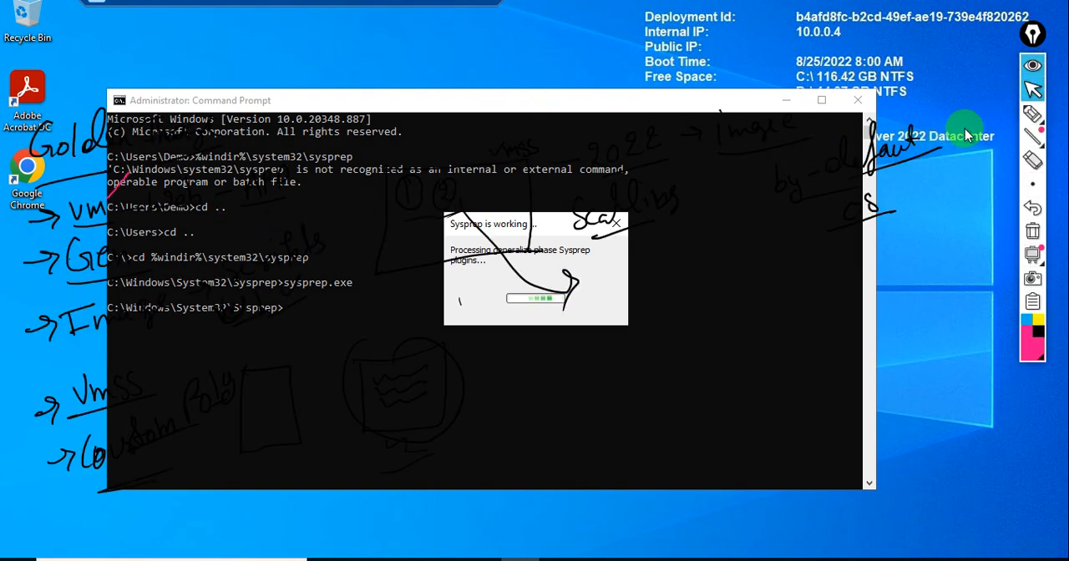
left_click(1035, 75)
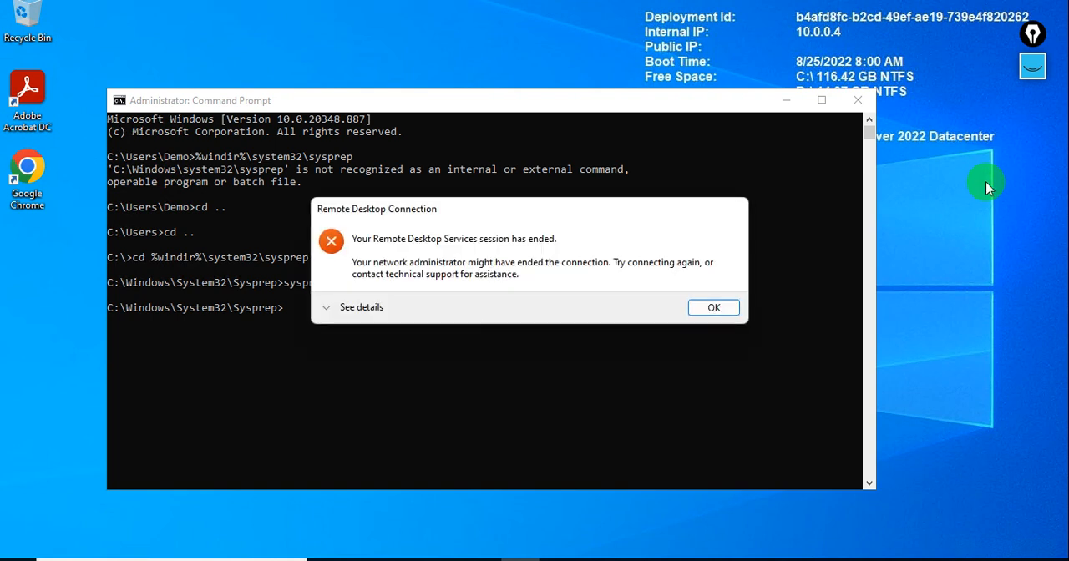
Dismiss the ended remote session message, refresh the virtual machines list in the Azure portal and open MyVM1.
left_click(703, 307)
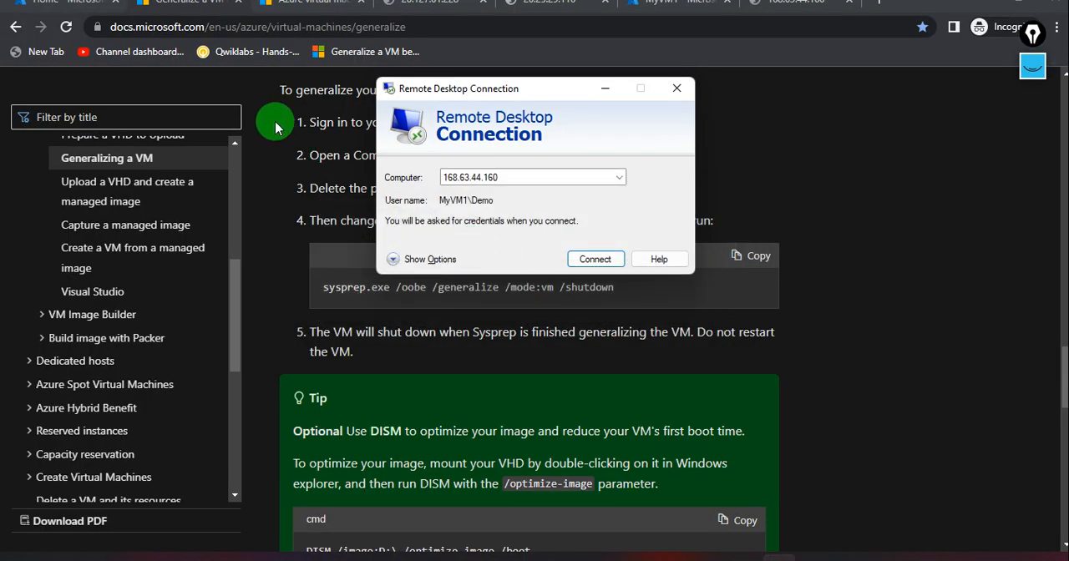
left_click(81, 14)
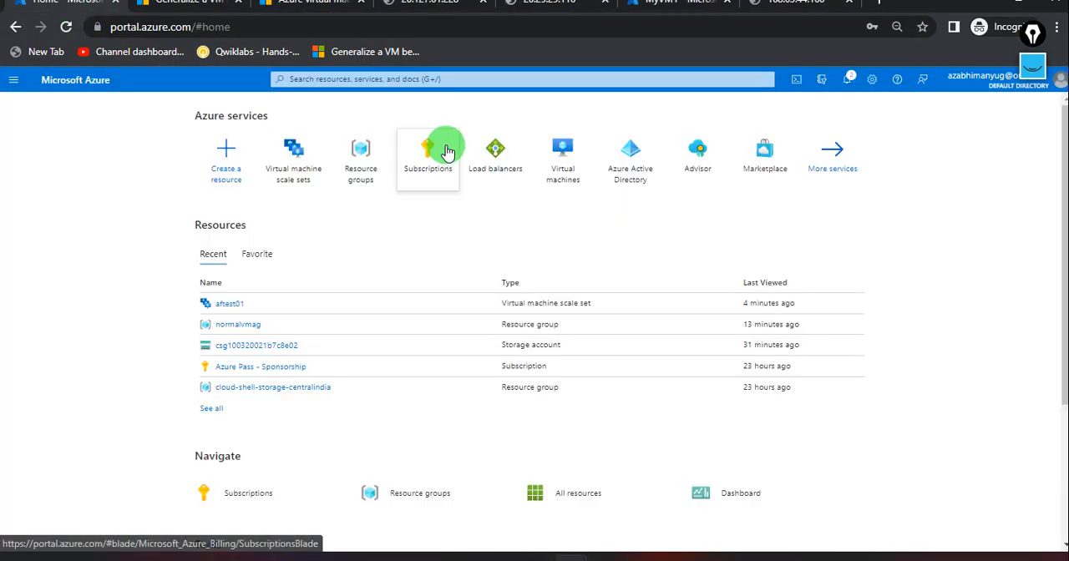
left_click(564, 167)
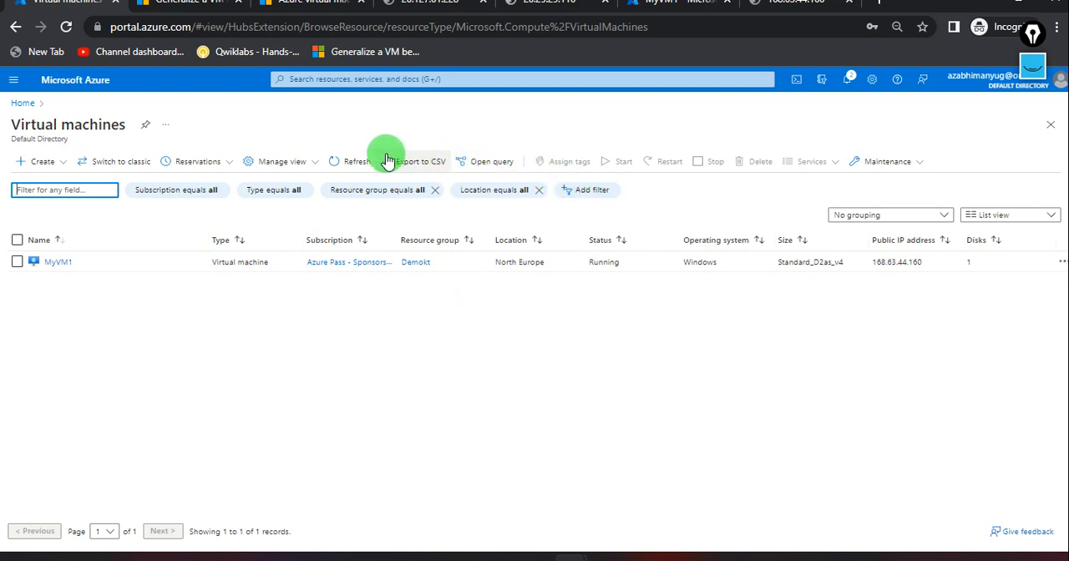
left_click(357, 160)
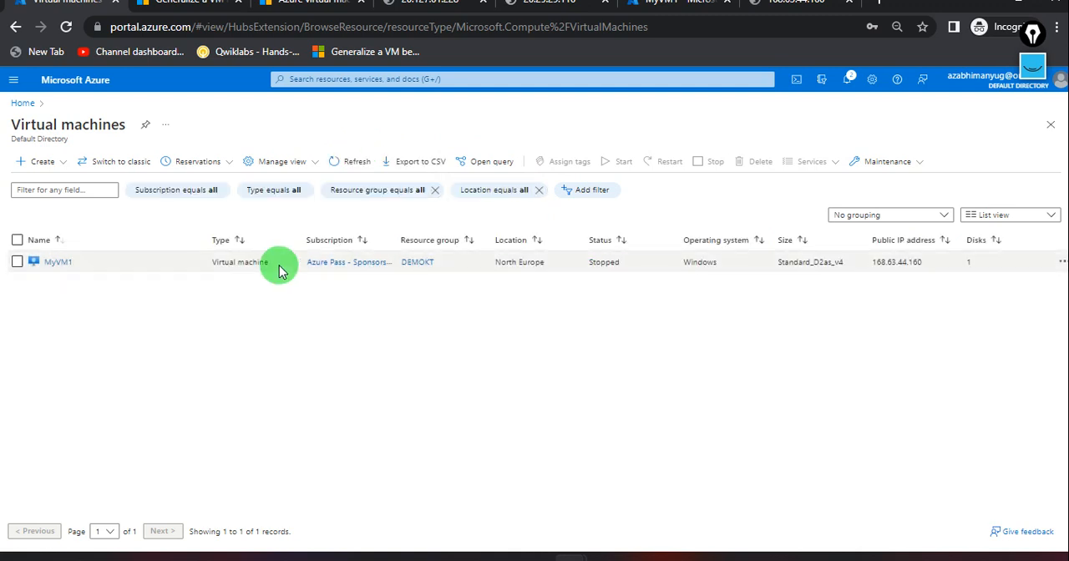
left_click(59, 262)
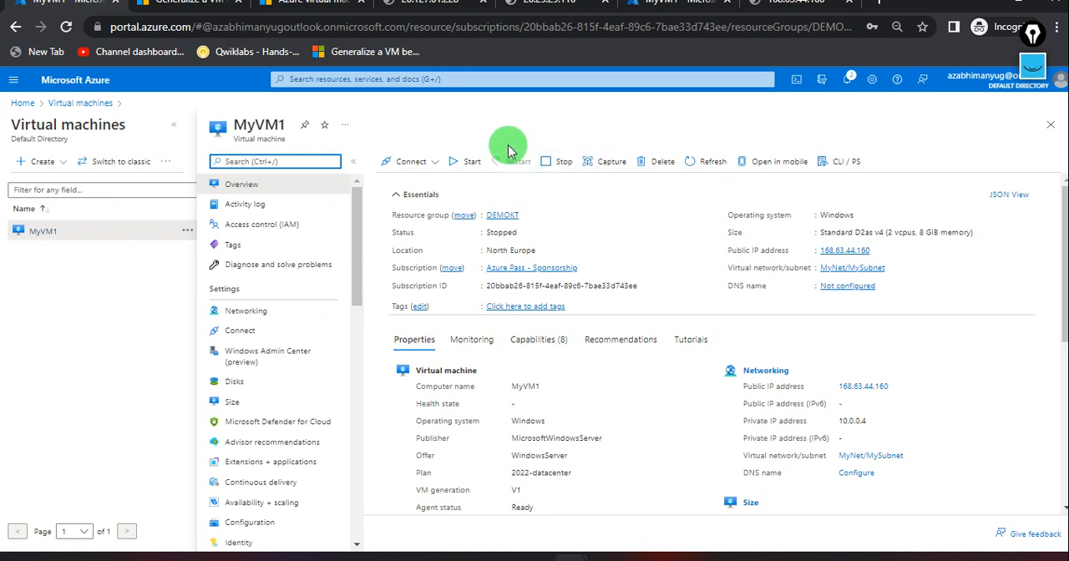
Start capturing an image of MyVM1 and review its instance settings and the available target compute galleries.
left_click(610, 164)
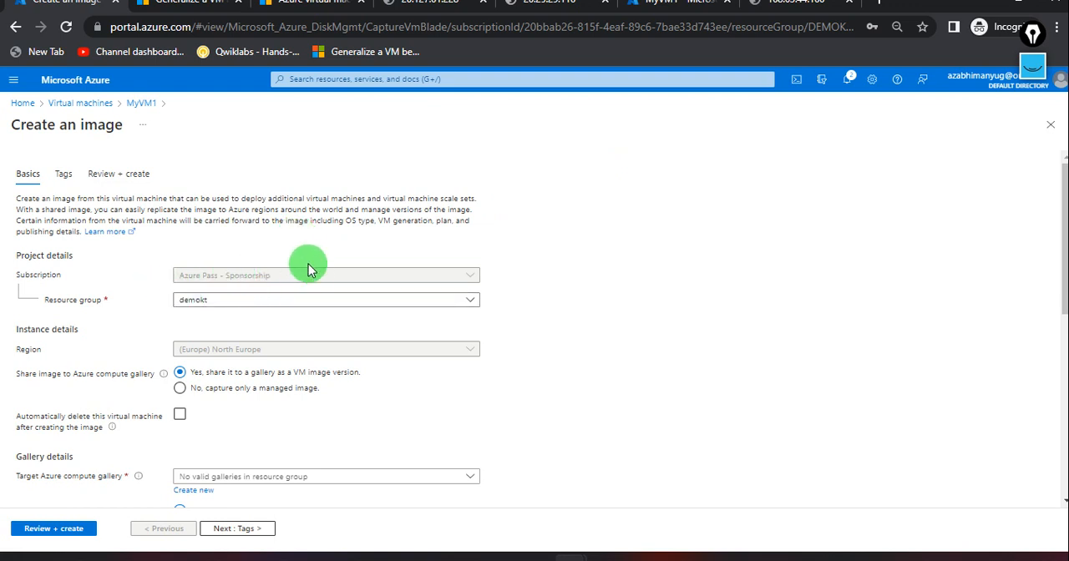
scroll(261, 334, "down", 1)
scroll(262, 334, "down", 1)
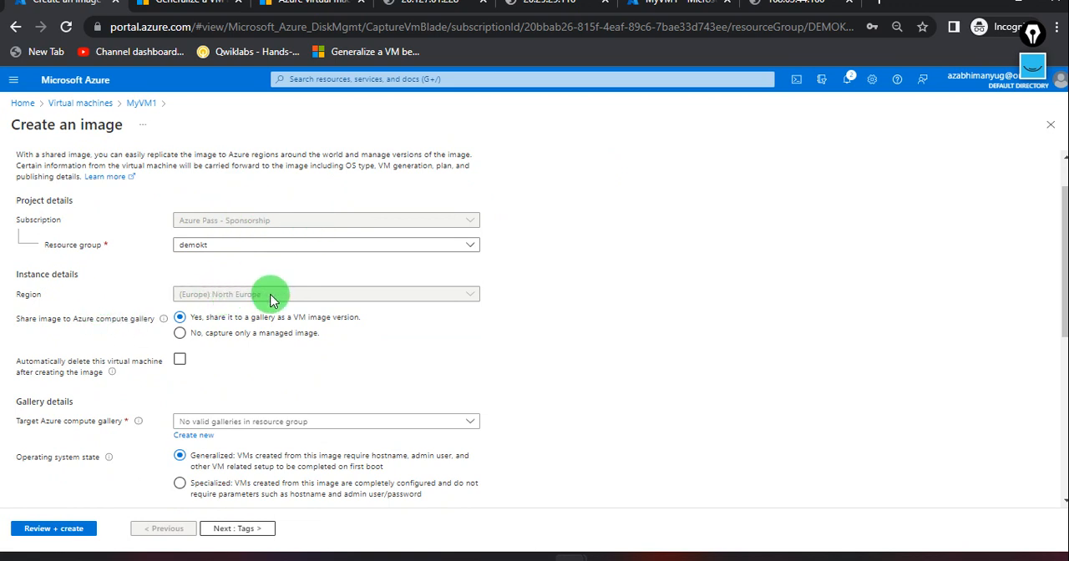
scroll(272, 374, "down", 1)
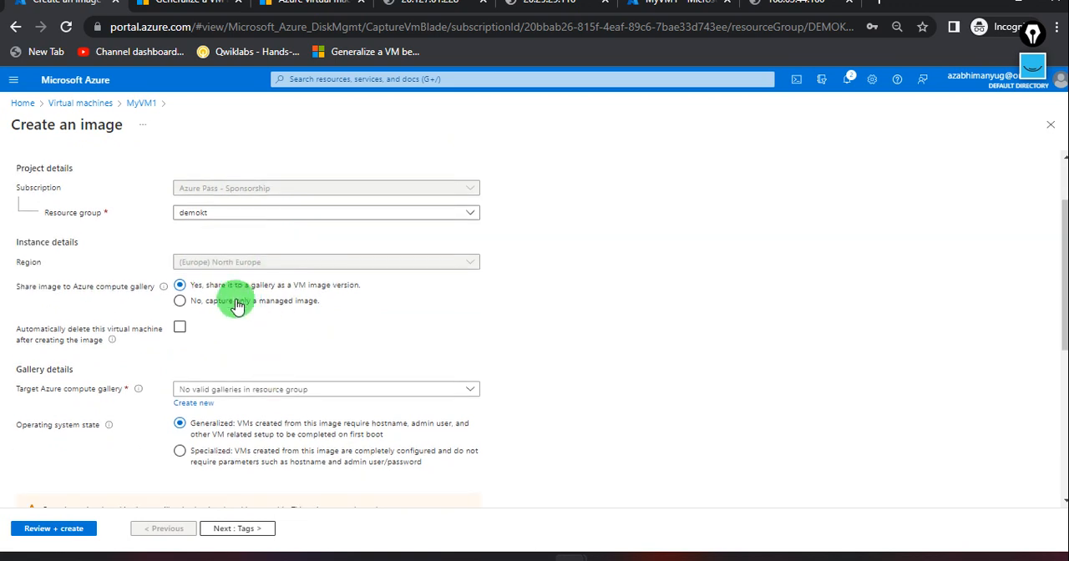
scroll(326, 359, "down", 2)
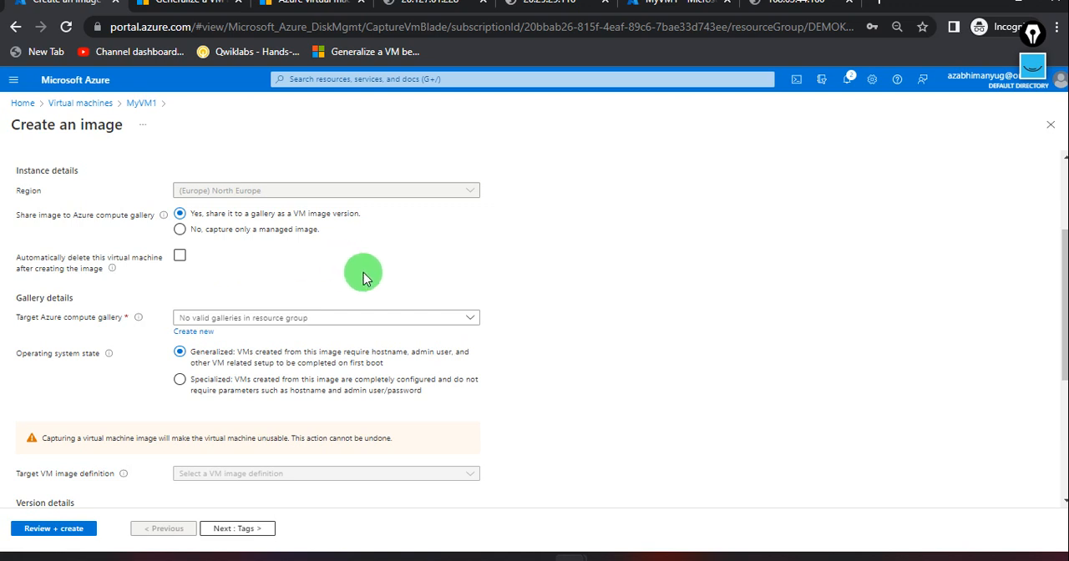
left_click(474, 326)
left_click(474, 325)
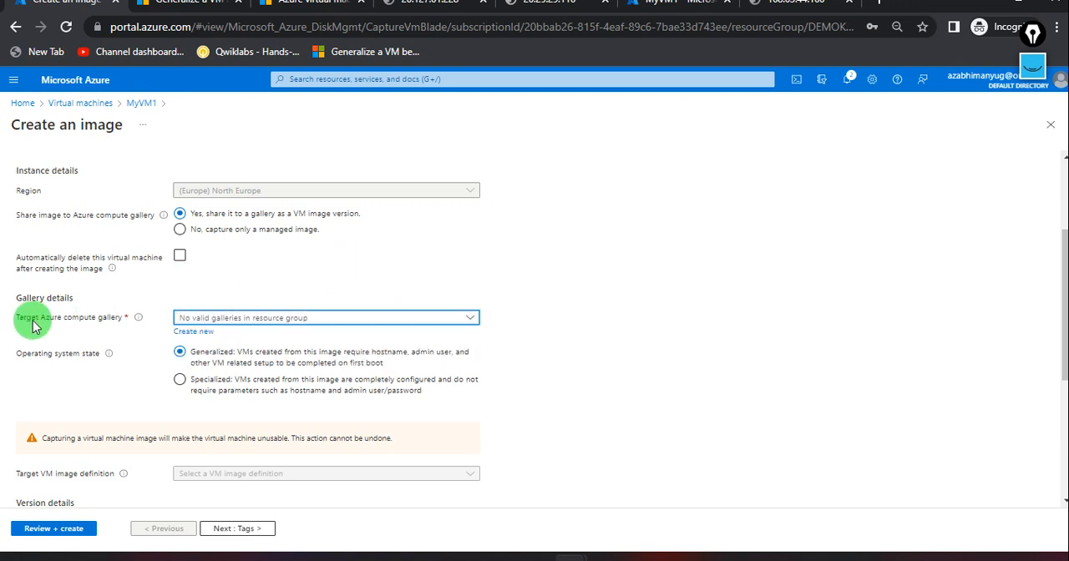
Create a new target Azure compute gallery named mytestimage for the captured image.
left_click(193, 333)
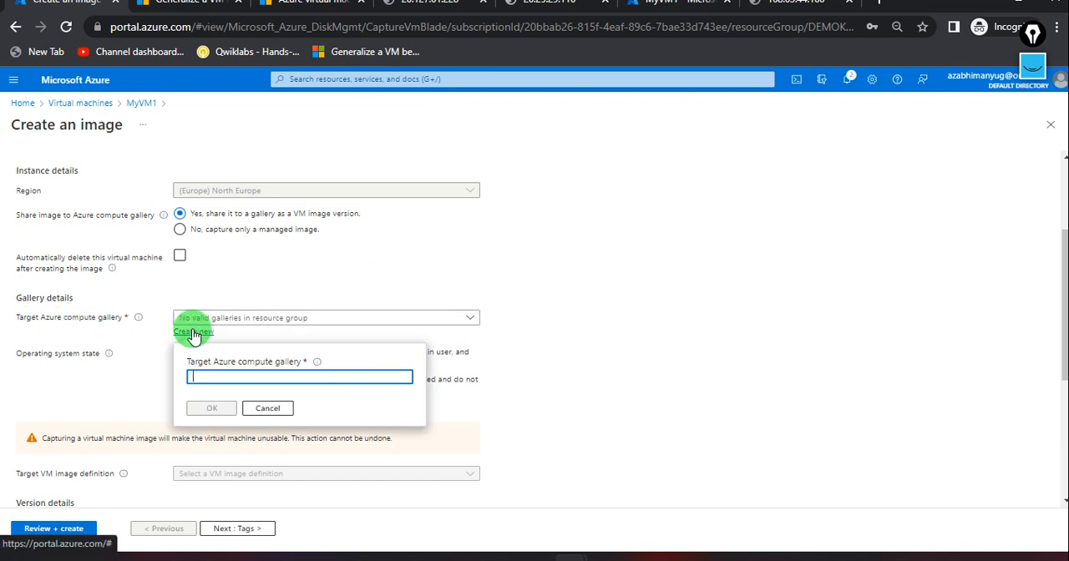
left_click(230, 375)
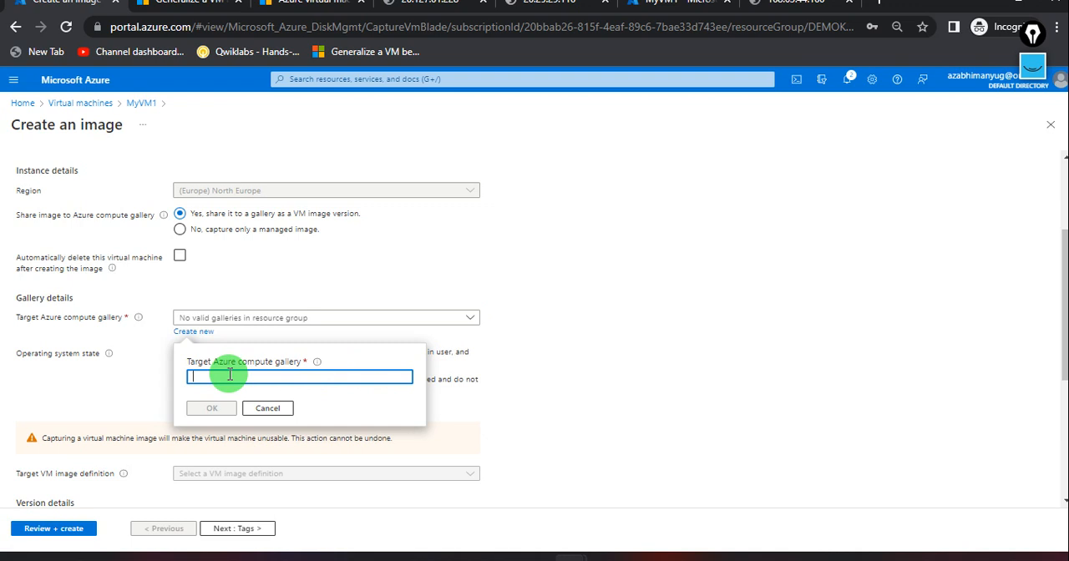
type("mytest")
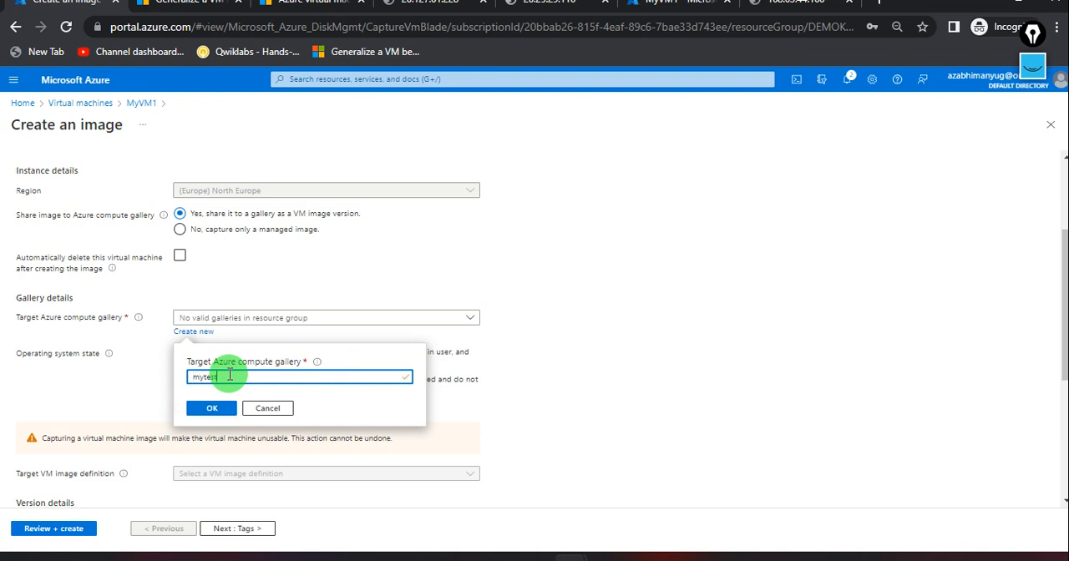
type("image")
left_click(216, 406)
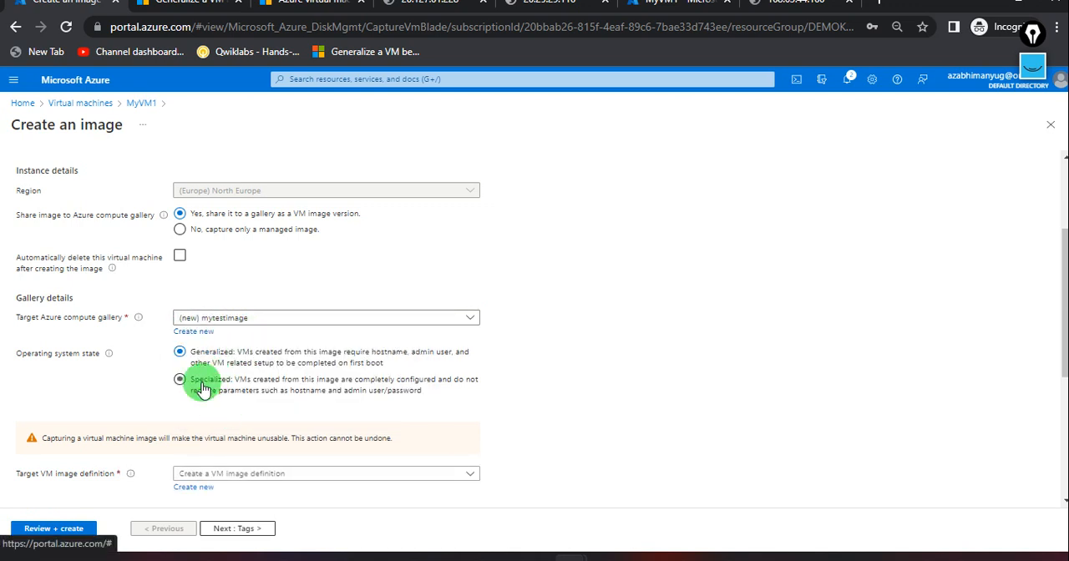
scroll(188, 374, "down", 1)
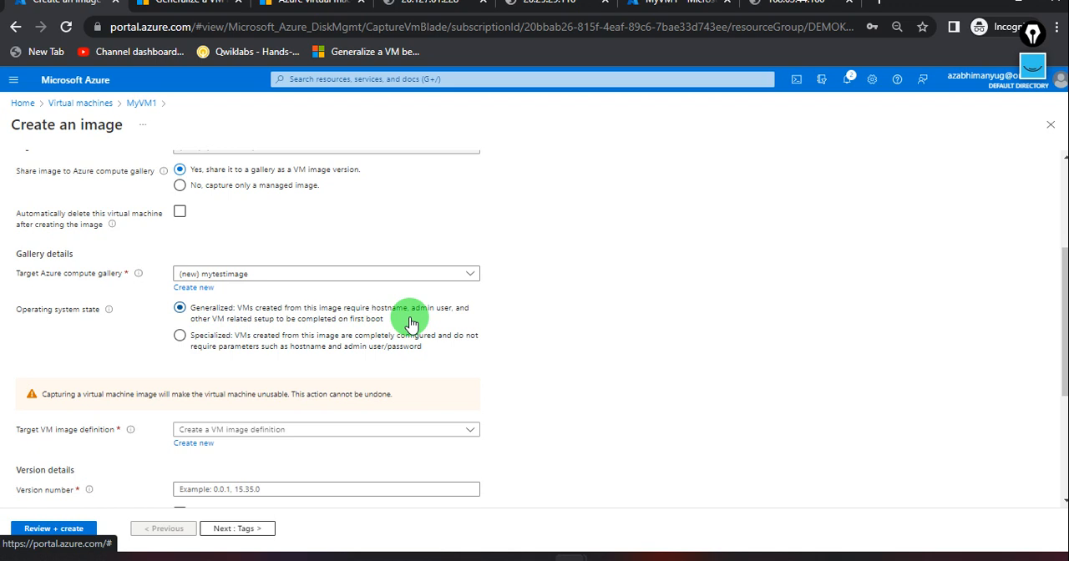
Create a new target VM image definition named myvm1image, keeping the prefilled publisher, offer and SKU.
scroll(412, 342, "down", 3)
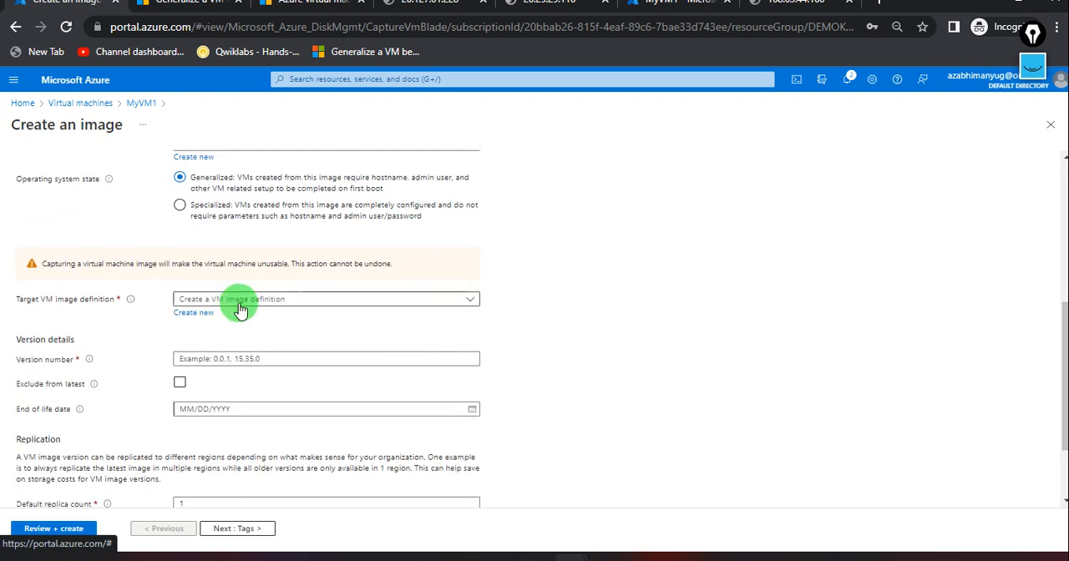
left_click(238, 305)
left_click(238, 305)
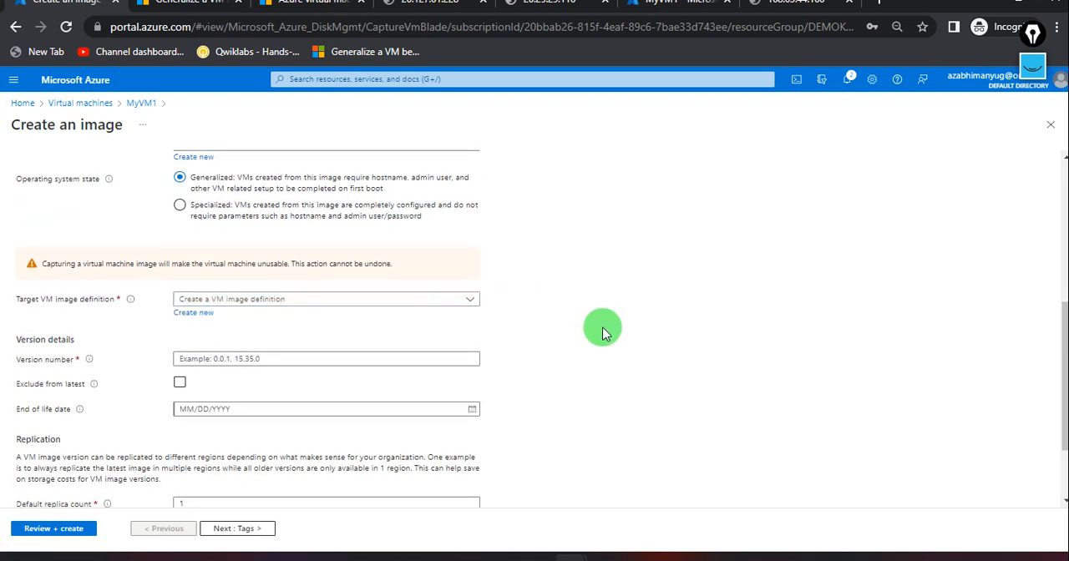
left_click(194, 315)
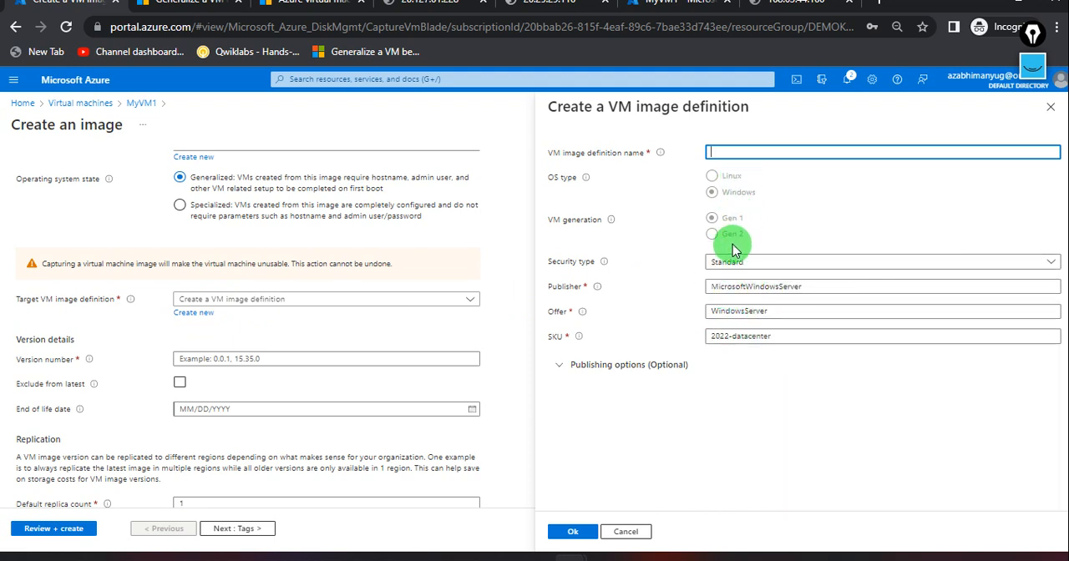
left_click(730, 152)
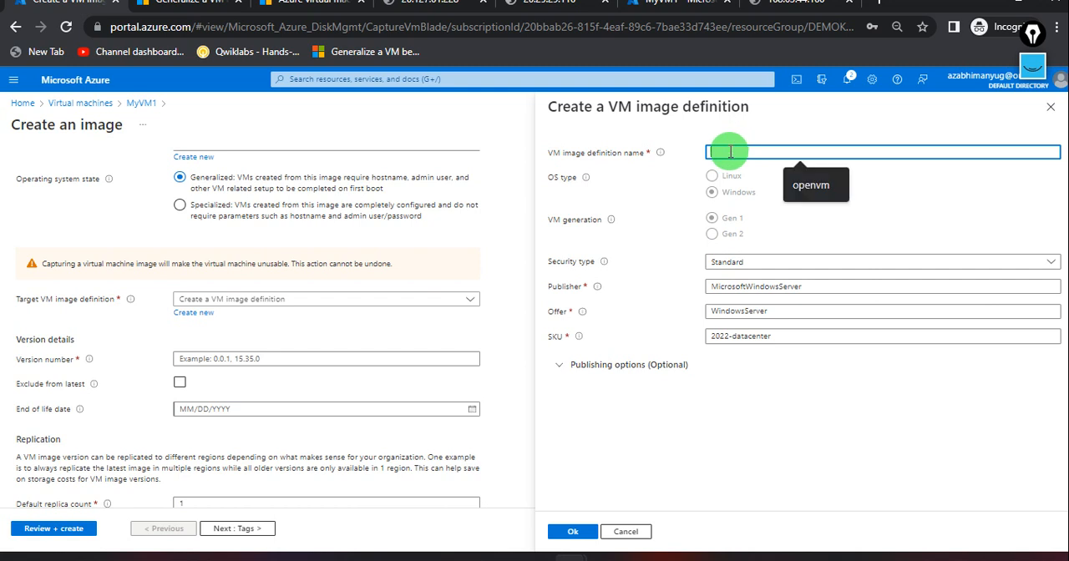
type("myvm")
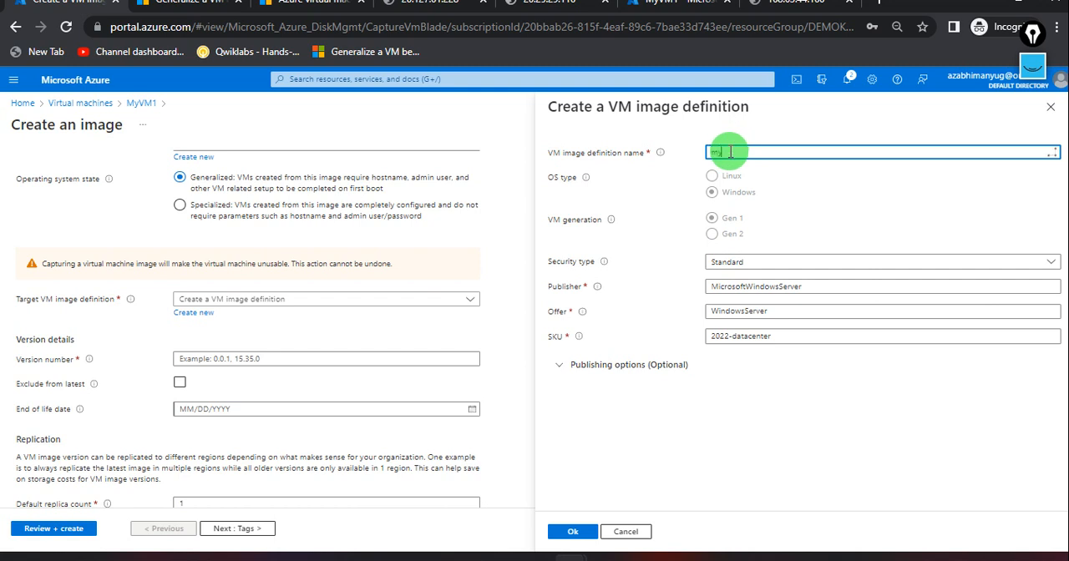
type("1")
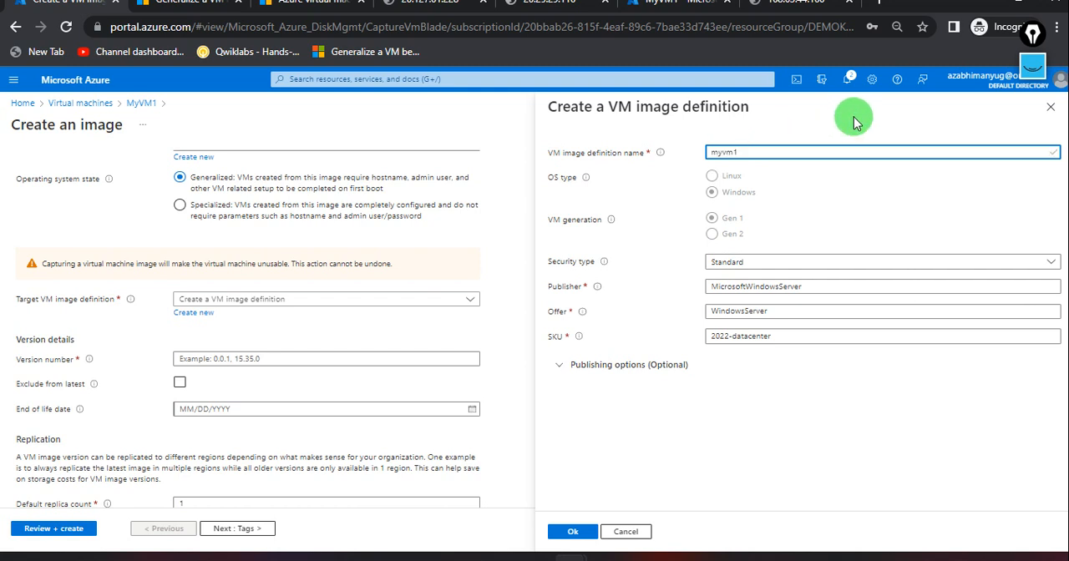
type("image")
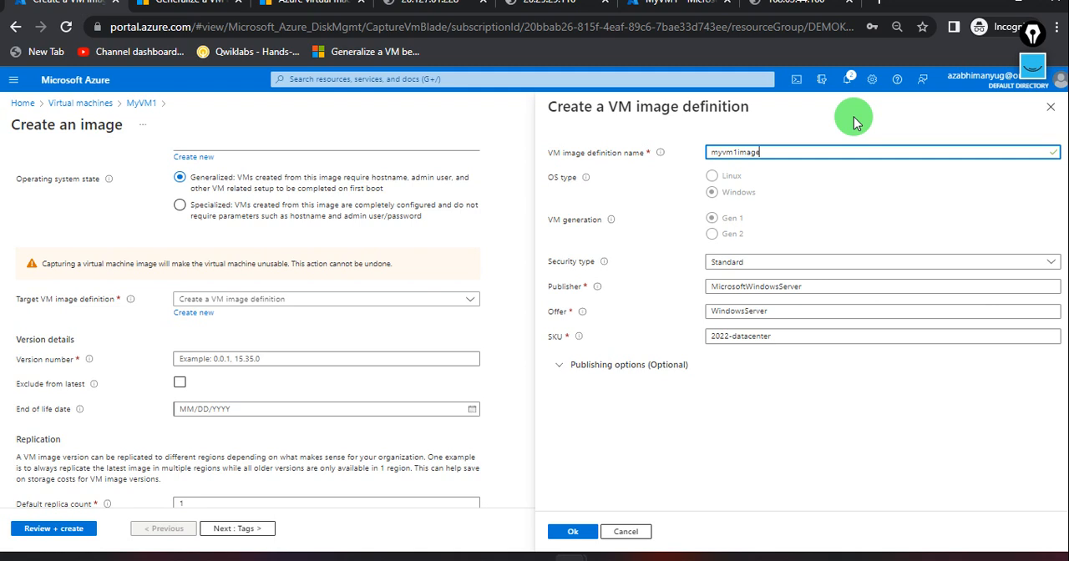
left_click(561, 531)
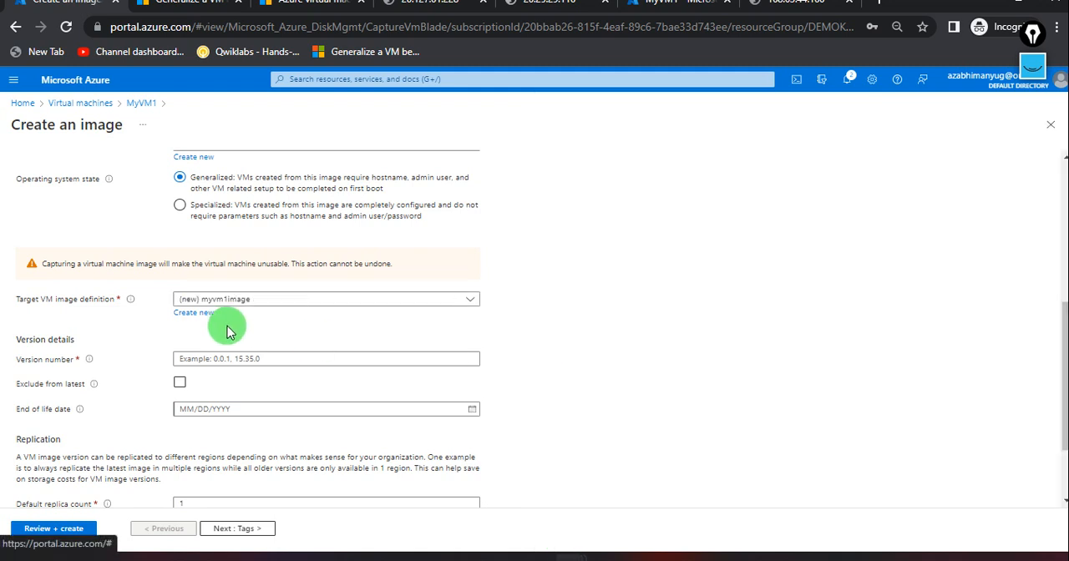
Set the image version number to 0.0.1 and review the replication and other basic image settings.
left_click(179, 358)
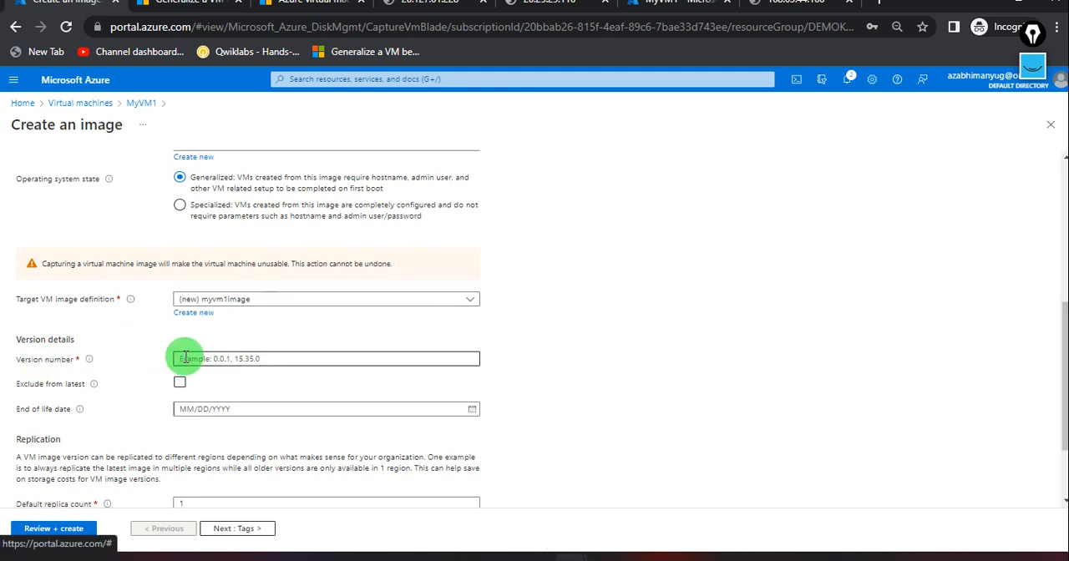
type("0.0.1")
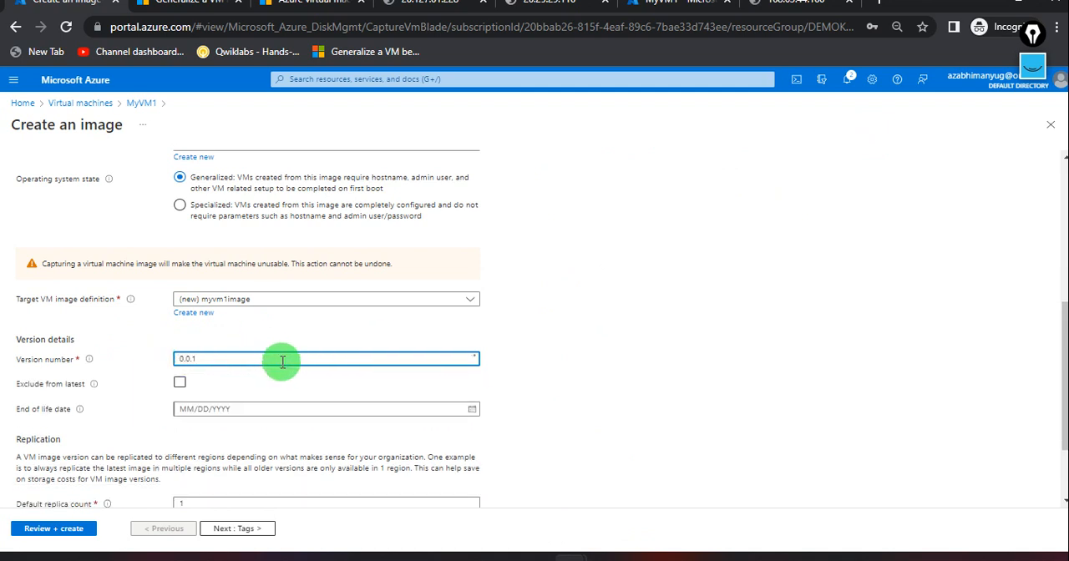
scroll(273, 376, "down", 1)
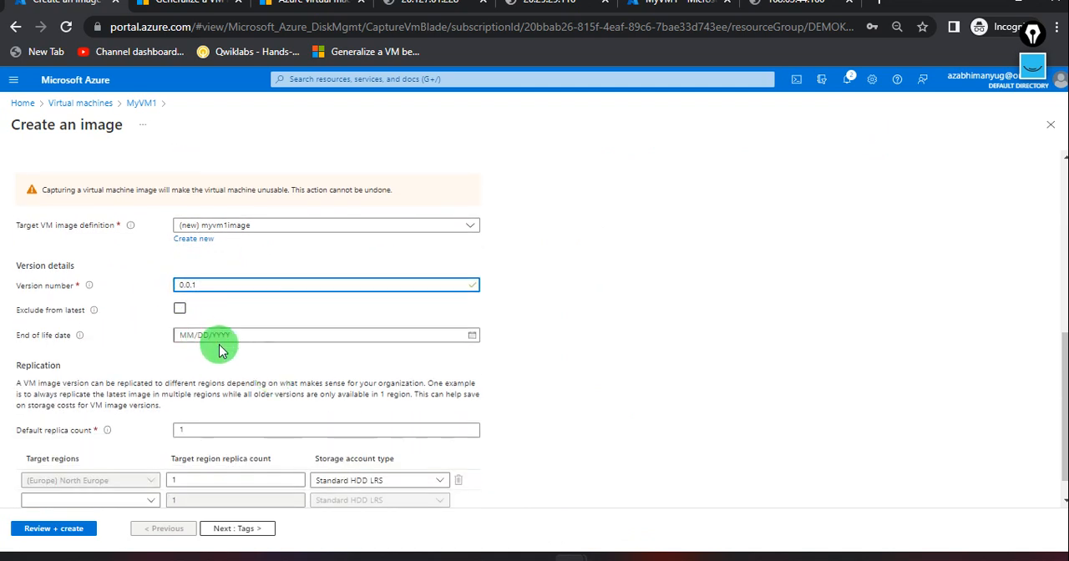
scroll(215, 401, "down", 1)
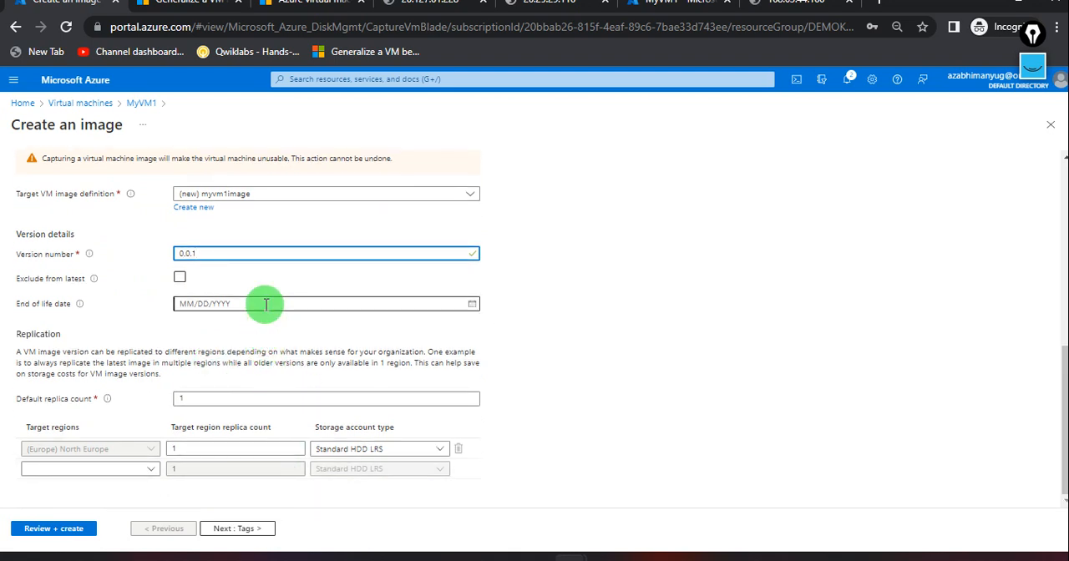
scroll(253, 334, "up", 5)
scroll(256, 339, "up", 2)
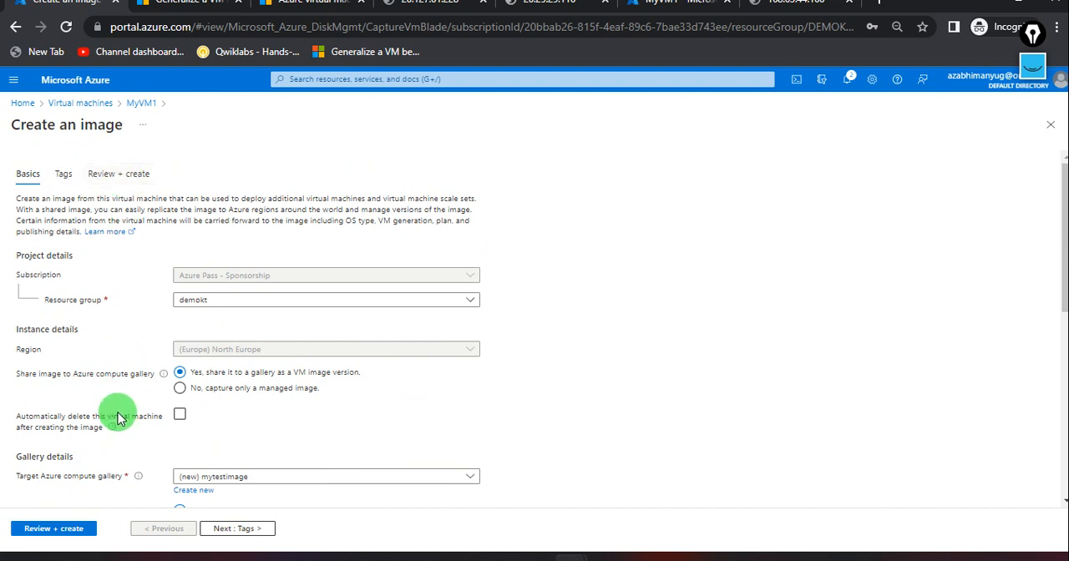
scroll(117, 418, "down", 6)
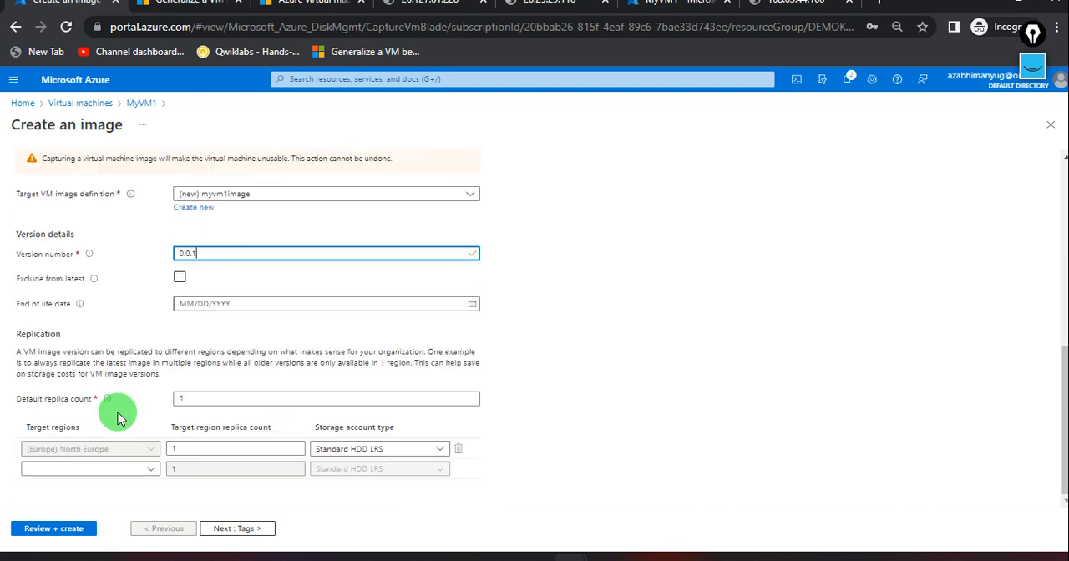
Validate the image configuration, create the image and refresh its deployment status.
left_click(52, 525)
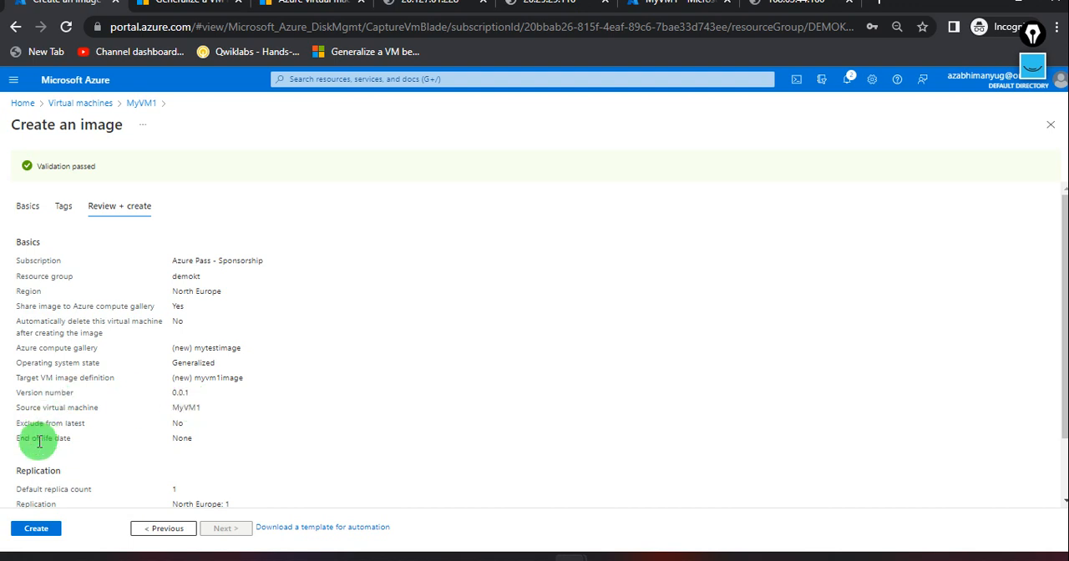
left_click(36, 528)
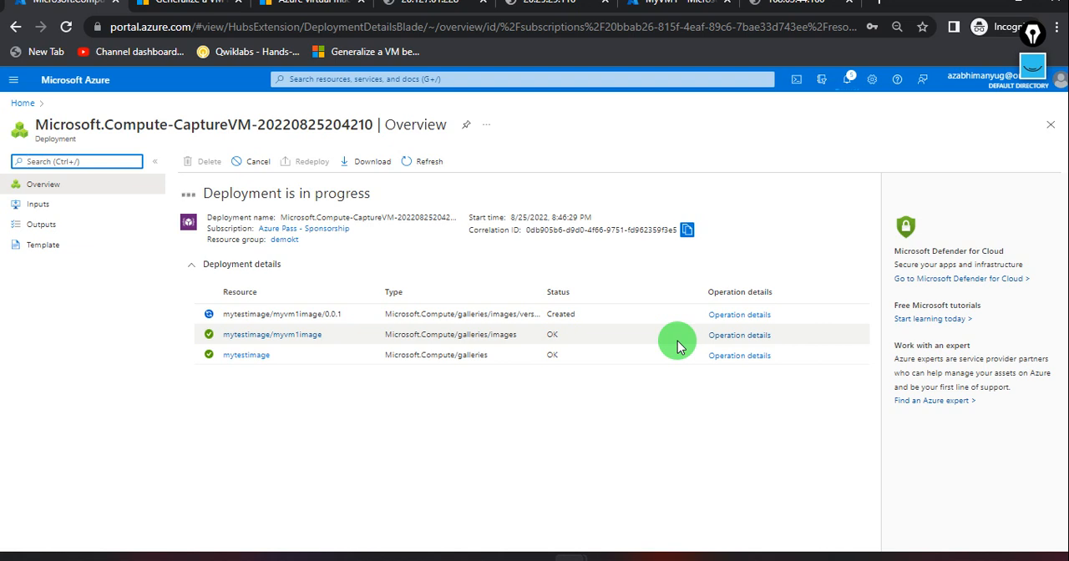
left_click(424, 166)
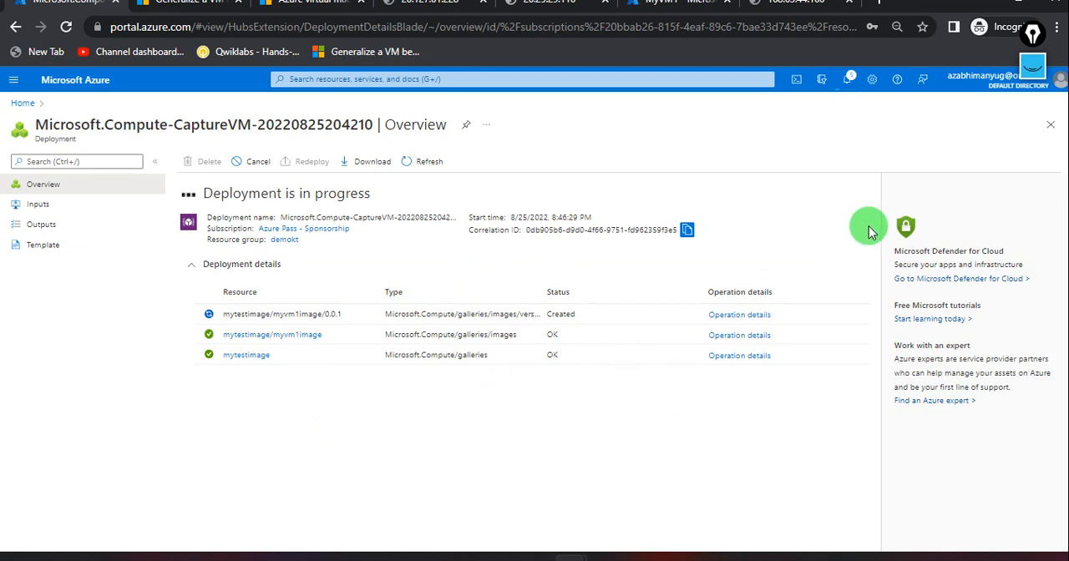
Show the handwritten screen notes, tick off Gen and Image, underline the note beside Image, and hide the annotations.
left_click(1032, 34)
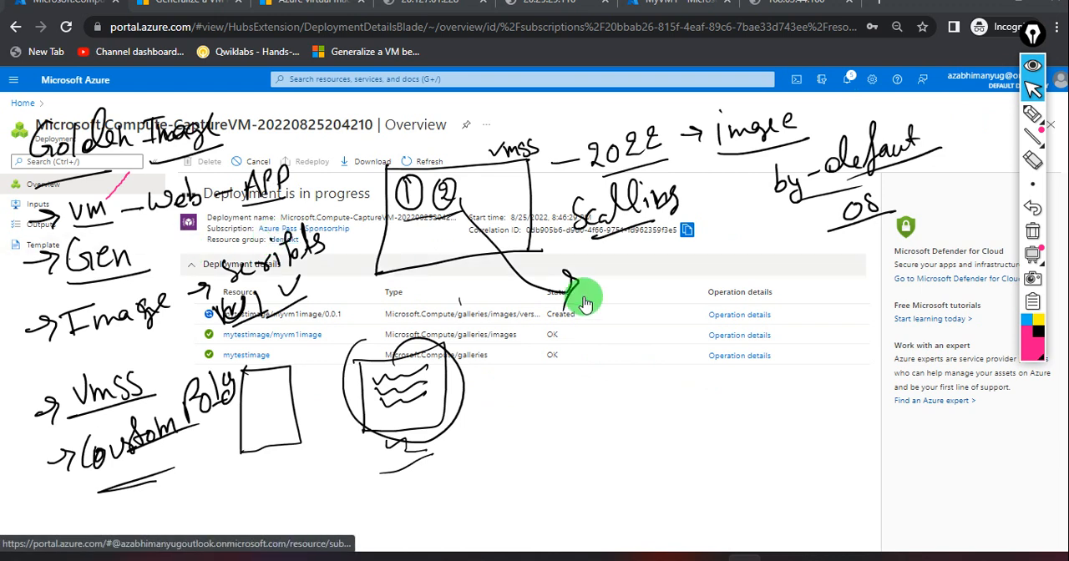
left_click(1032, 115)
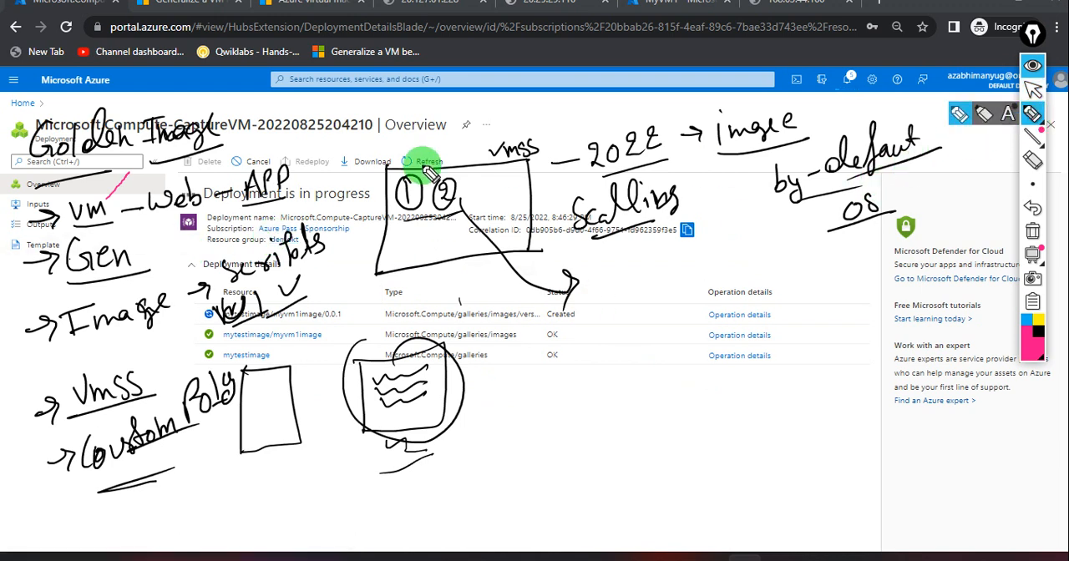
left_click_drag(132, 257, 156, 226)
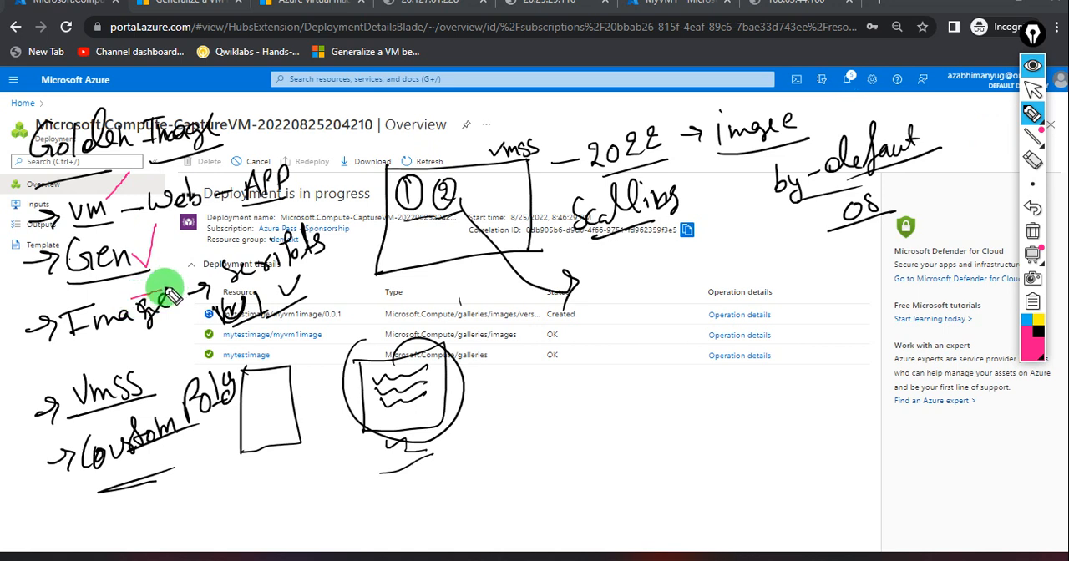
left_click_drag(152, 292, 172, 278)
left_click_drag(237, 324, 328, 291)
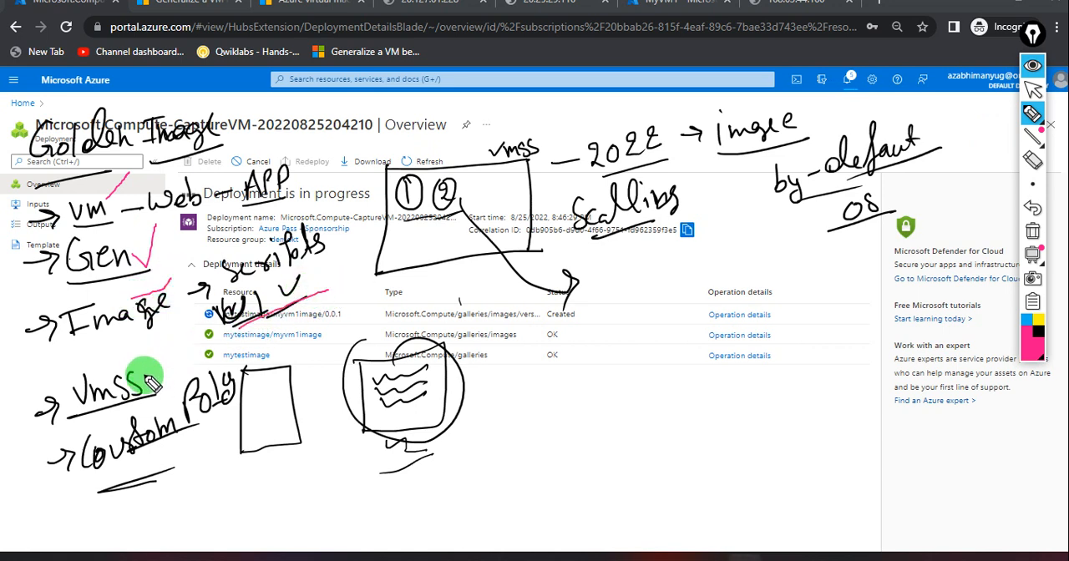
left_click(1031, 90)
left_click(1032, 68)
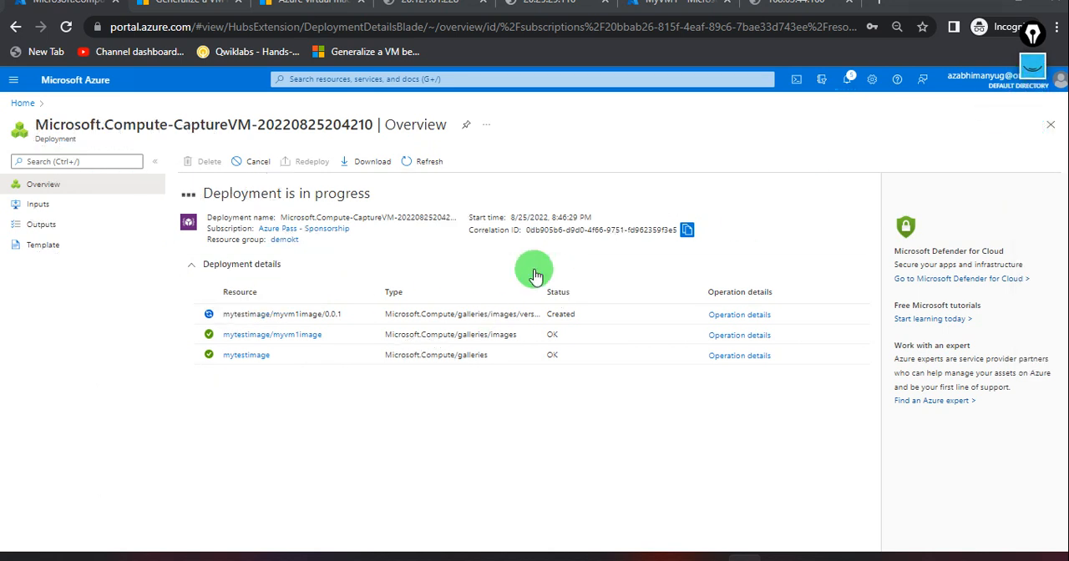
Refresh the image capture deployment and check its progress in the portal notifications.
left_click(413, 167)
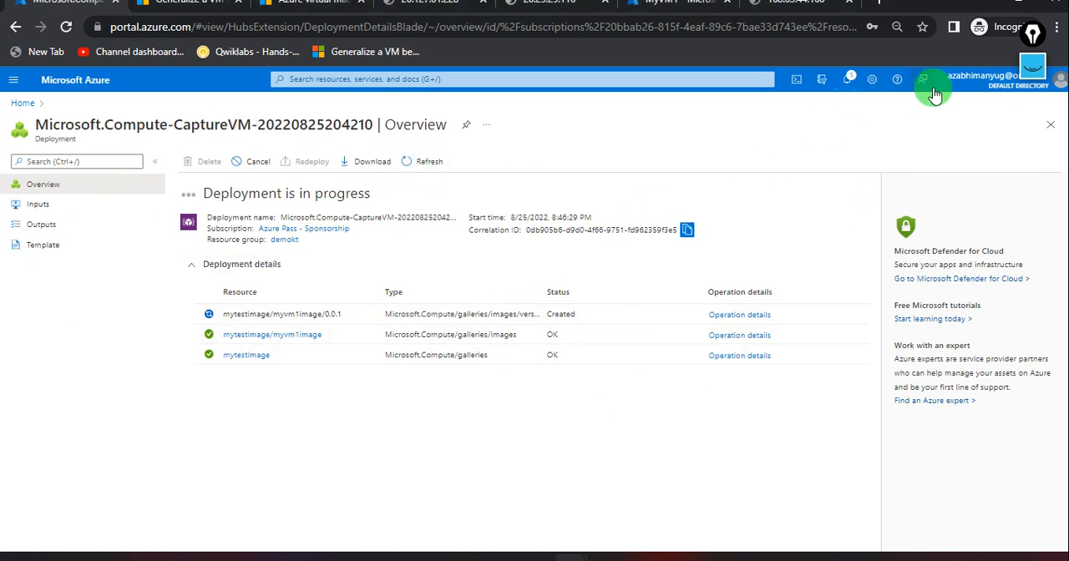
left_click(848, 82)
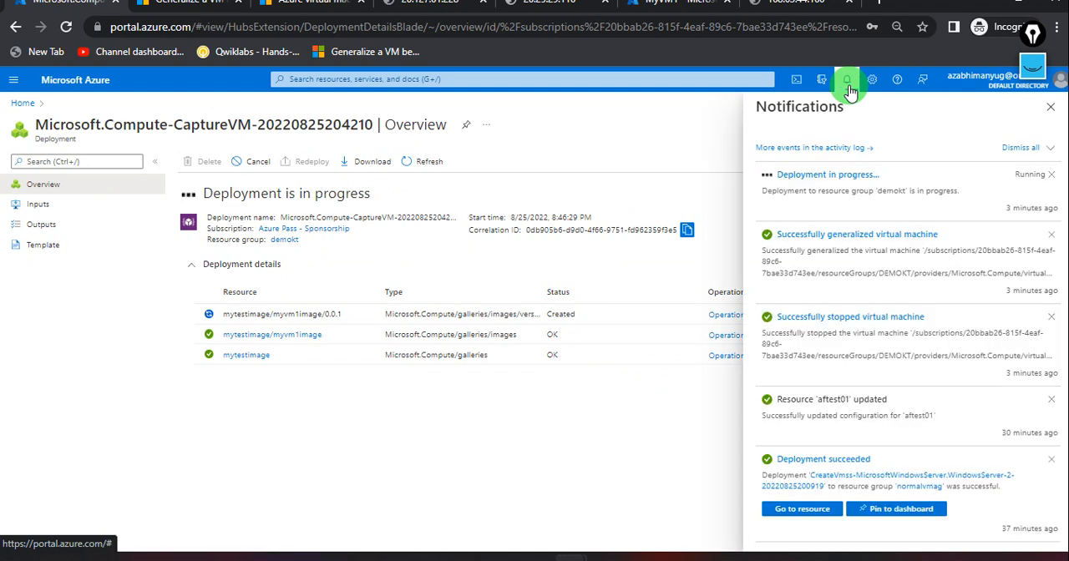
left_click(847, 87)
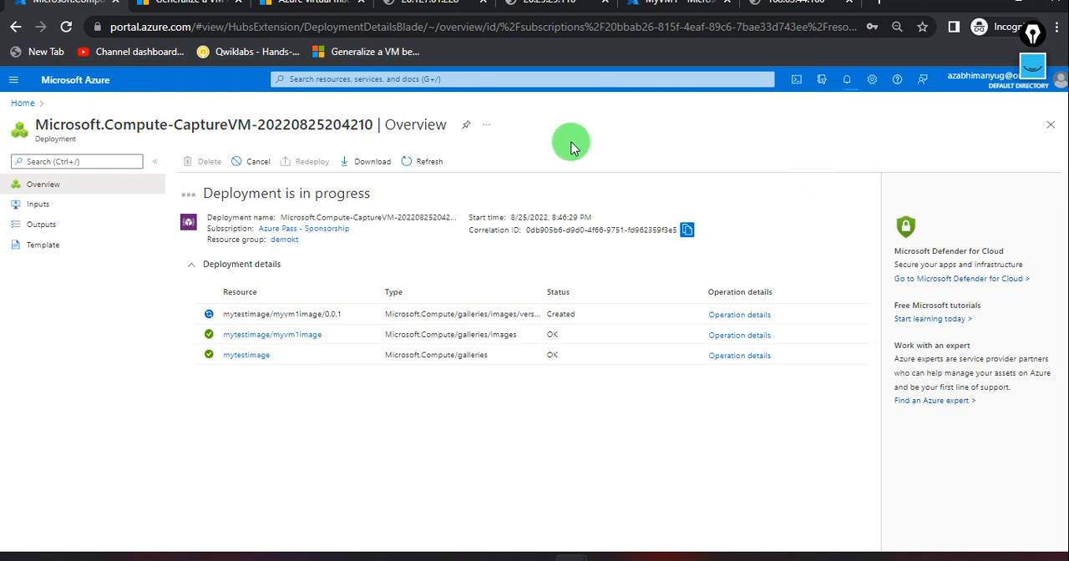
Switch to the MyVM1 web page and reload 168.63.44.160 to check whether the site still responds.
left_click(689, 11)
left_click(756, 9)
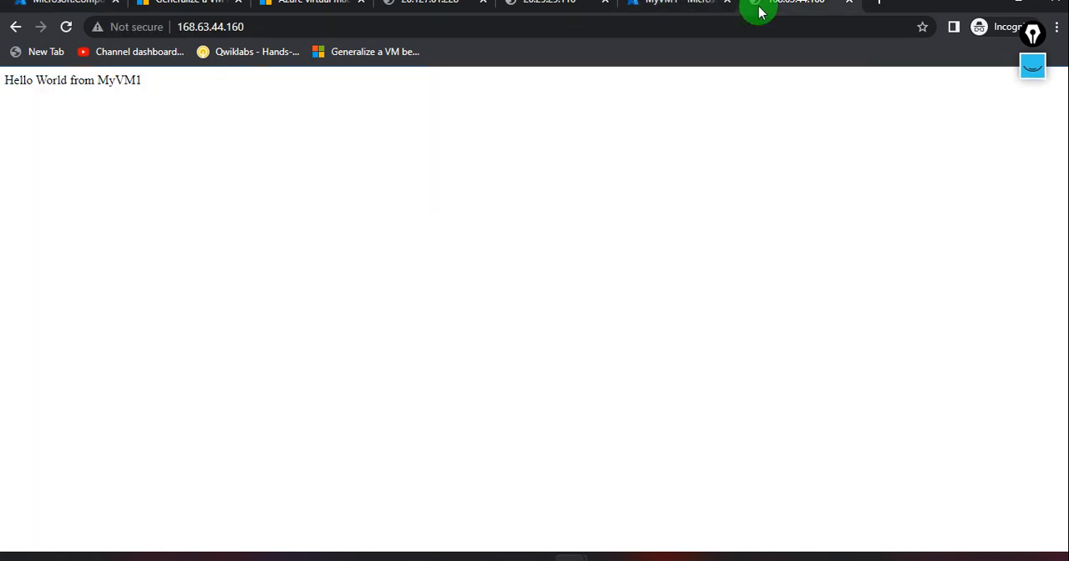
left_click(589, 30)
key("Return")
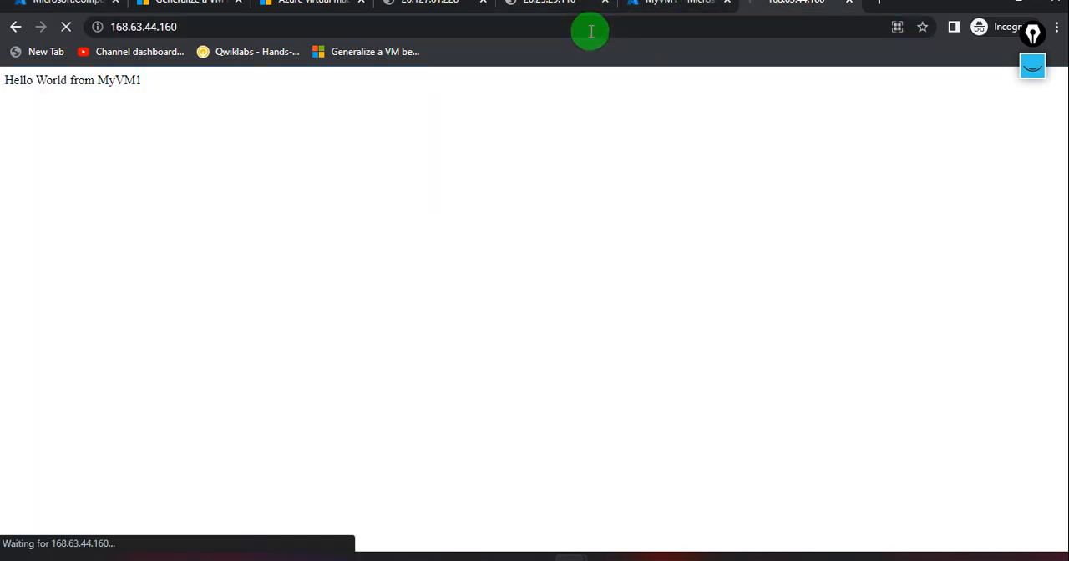
Close the MyVM1 web page tab and open the demokt resource group to examine its resources.
left_click(851, 9)
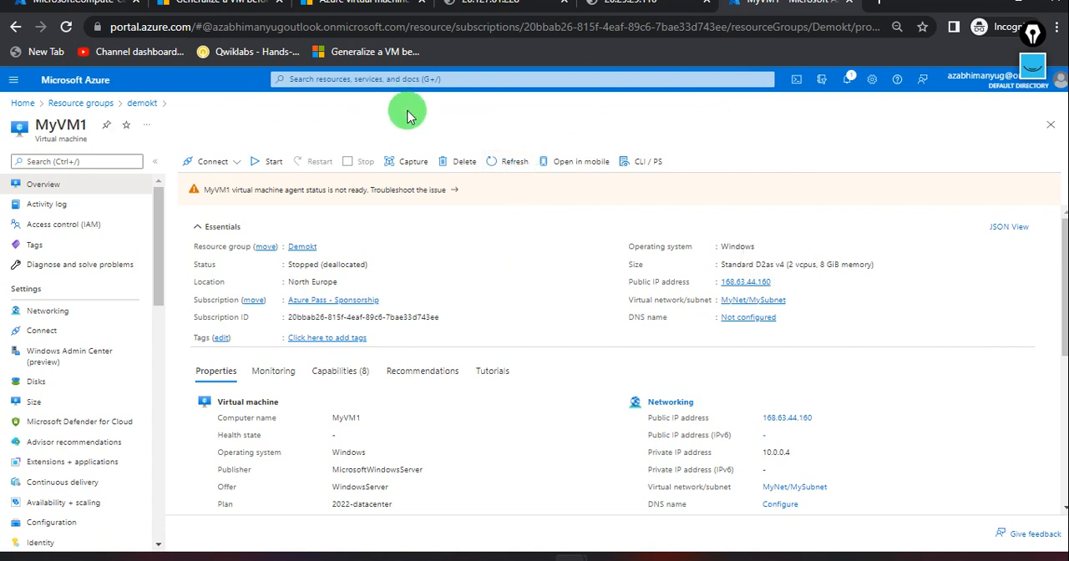
left_click(102, 104)
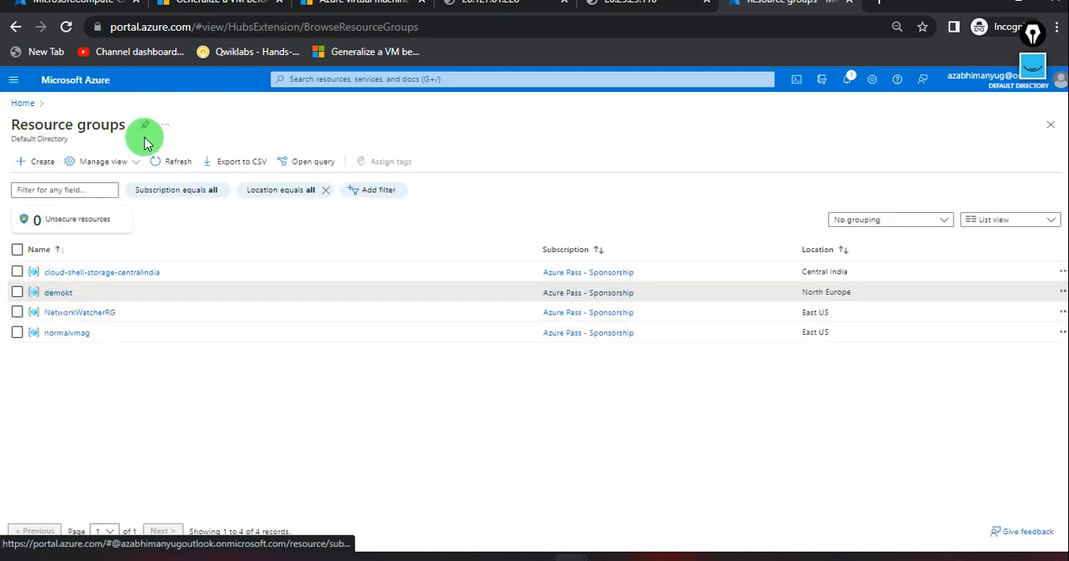
left_click(58, 293)
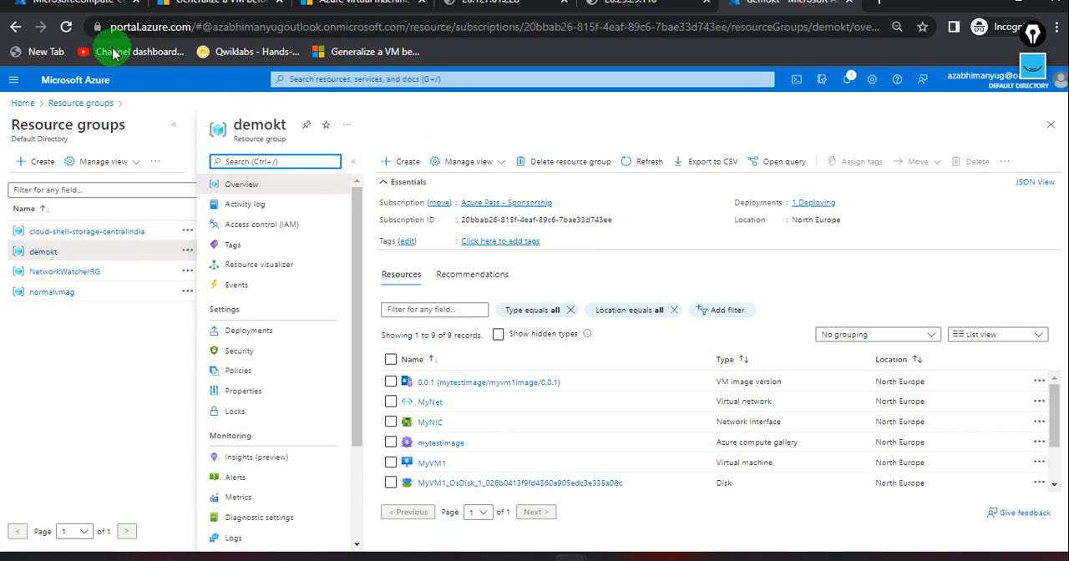
Return to the image capture deployment, check the notifications, refresh its status and reopen it after visiting the portal home page.
left_click(60, 7)
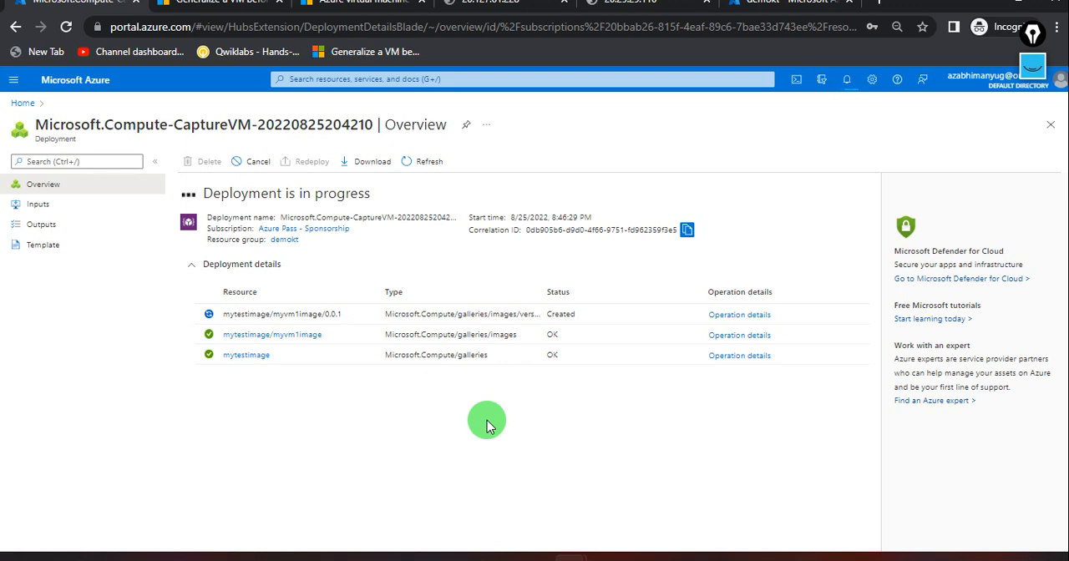
left_click(846, 82)
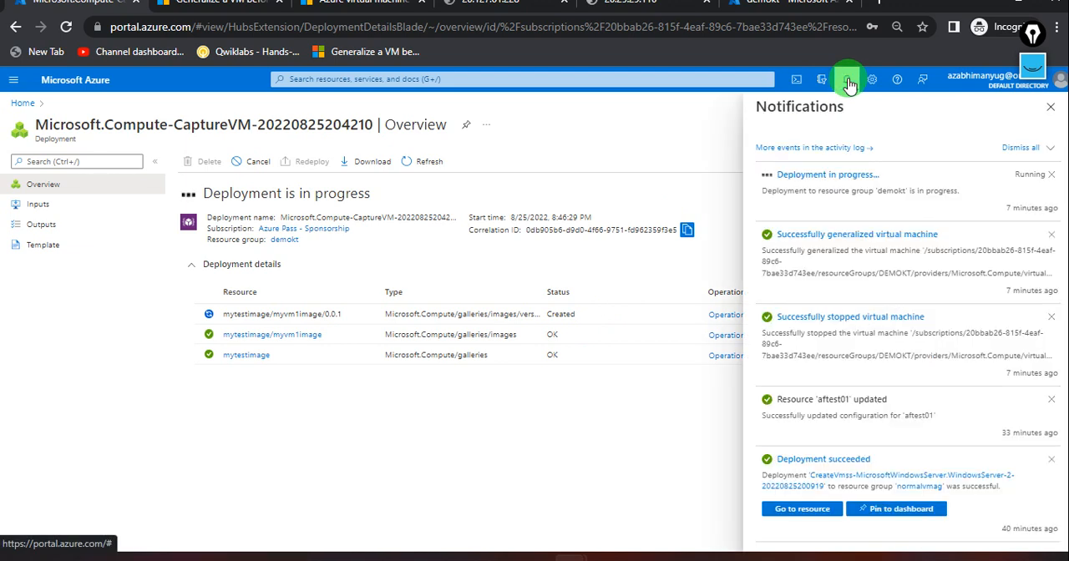
left_click(847, 82)
left_click(424, 163)
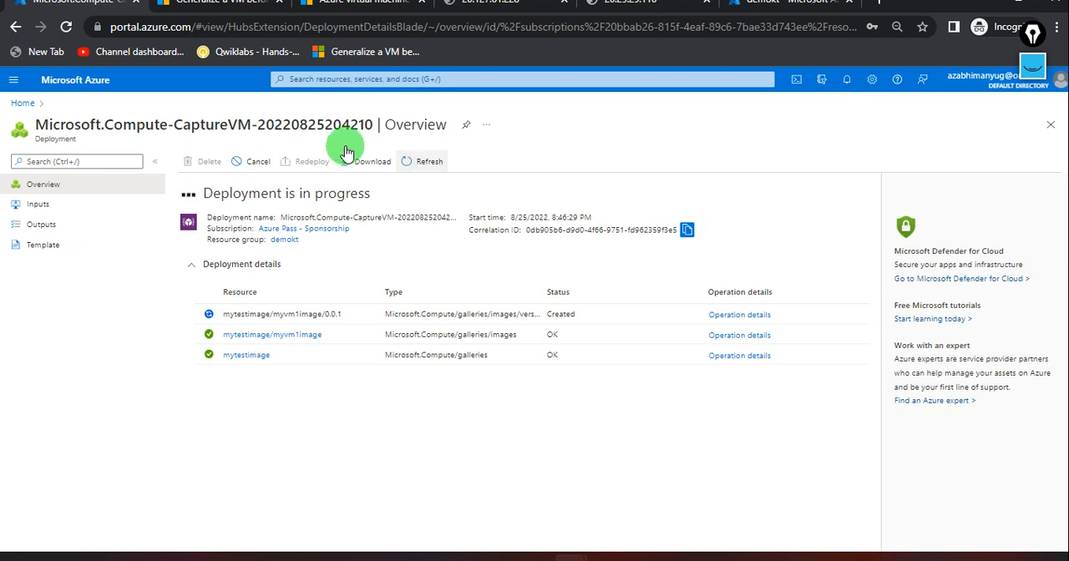
left_click(16, 109)
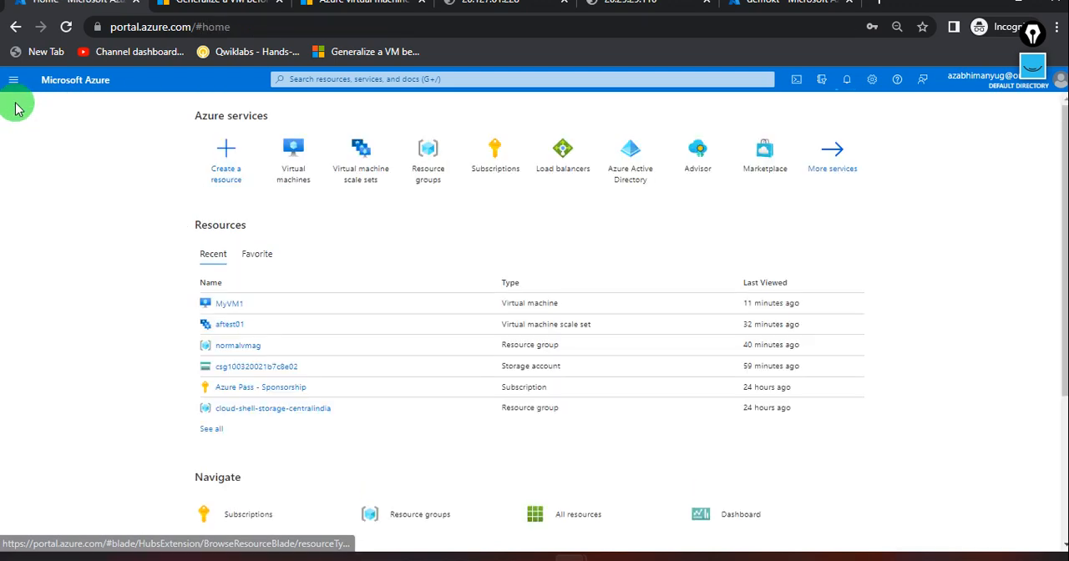
left_click(17, 28)
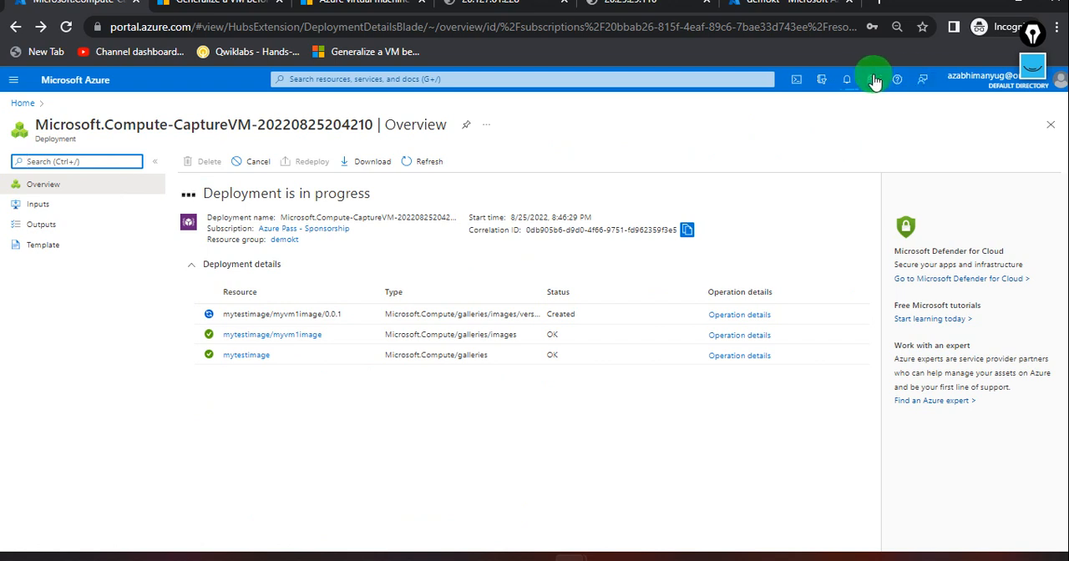
Check the progress of the image capture deployment in the portal notifications.
left_click(847, 80)
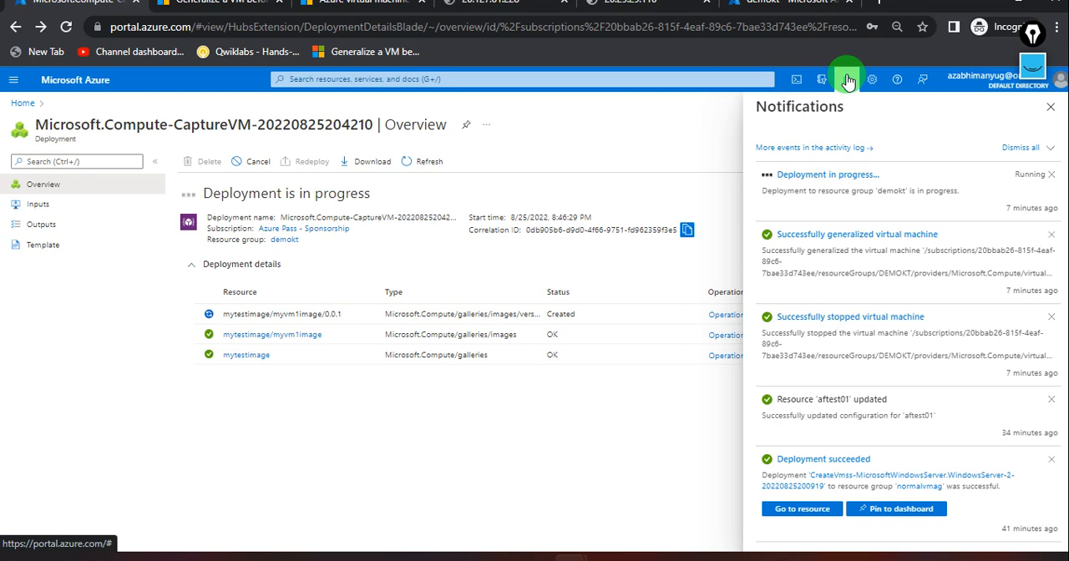
left_click(847, 80)
left_click(848, 81)
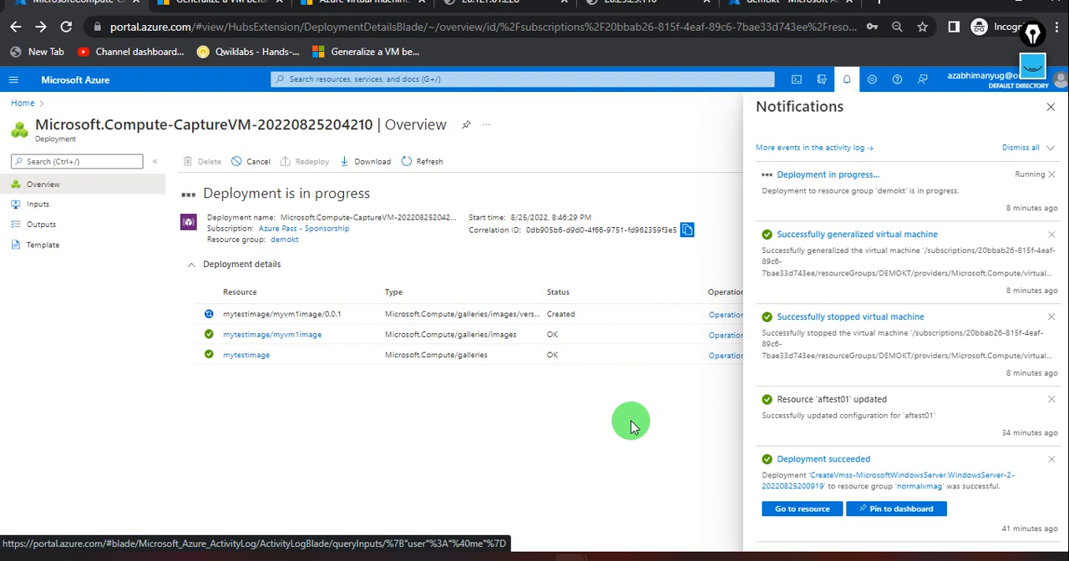
left_click(843, 83)
Start creating a new virtual machine scale set from the portal home page and assign it to the demokt resource group.
left_click(748, 6)
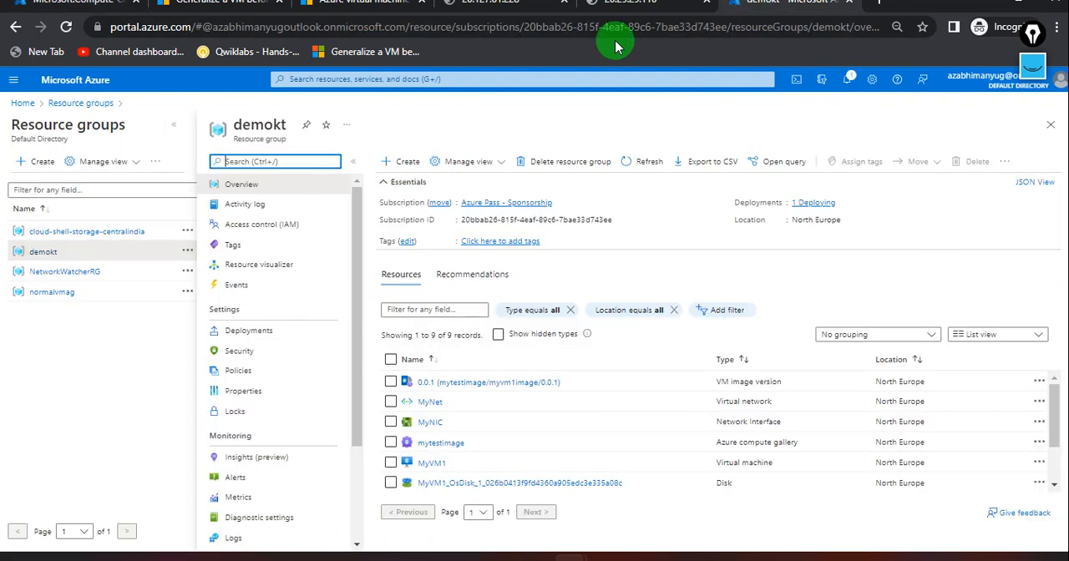
left_click(20, 103)
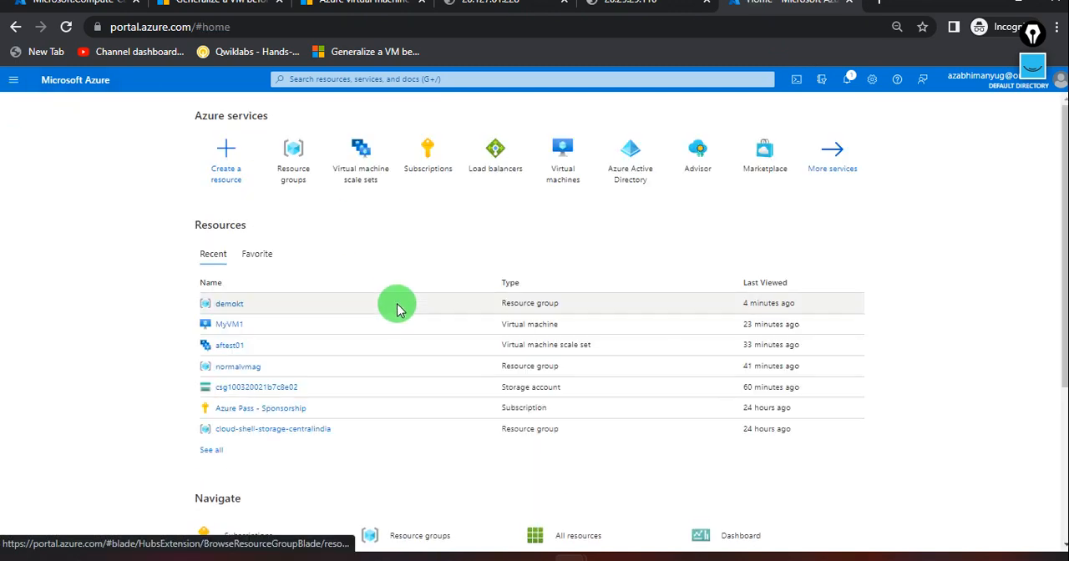
left_click(361, 156)
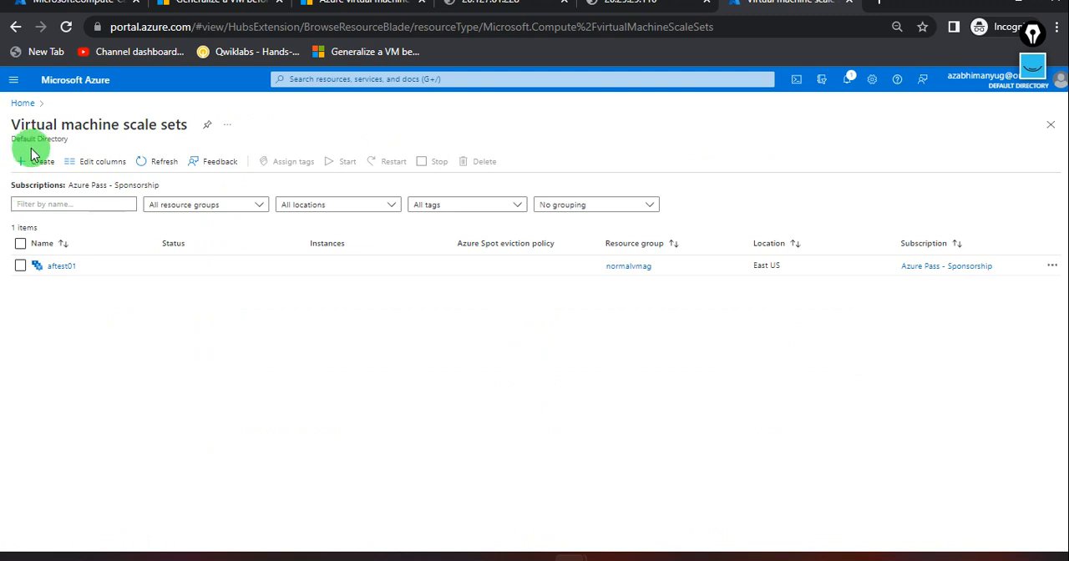
left_click(33, 161)
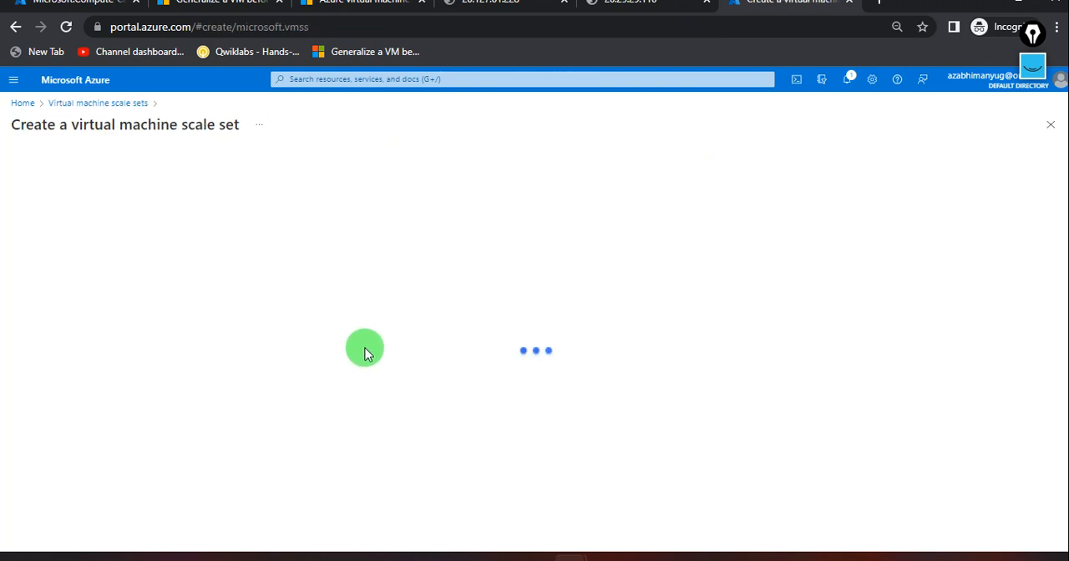
left_click(326, 335)
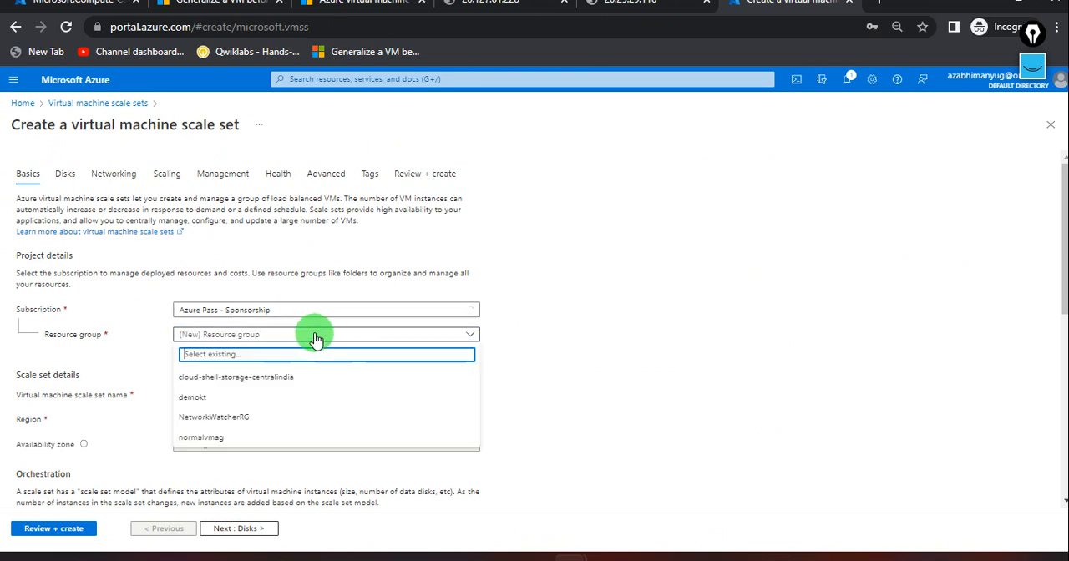
left_click(236, 399)
Set the scale set's image to the shared image myvm1image from gallery mytestimage, checking the capture deployment's notifications before choosing it.
scroll(232, 397, "down", 1)
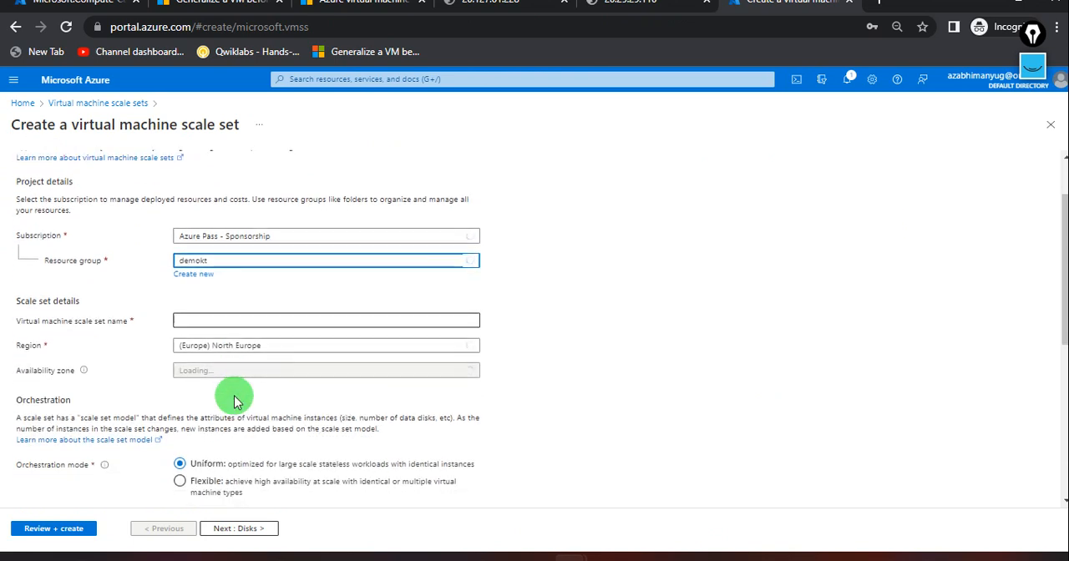
scroll(292, 386, "down", 3)
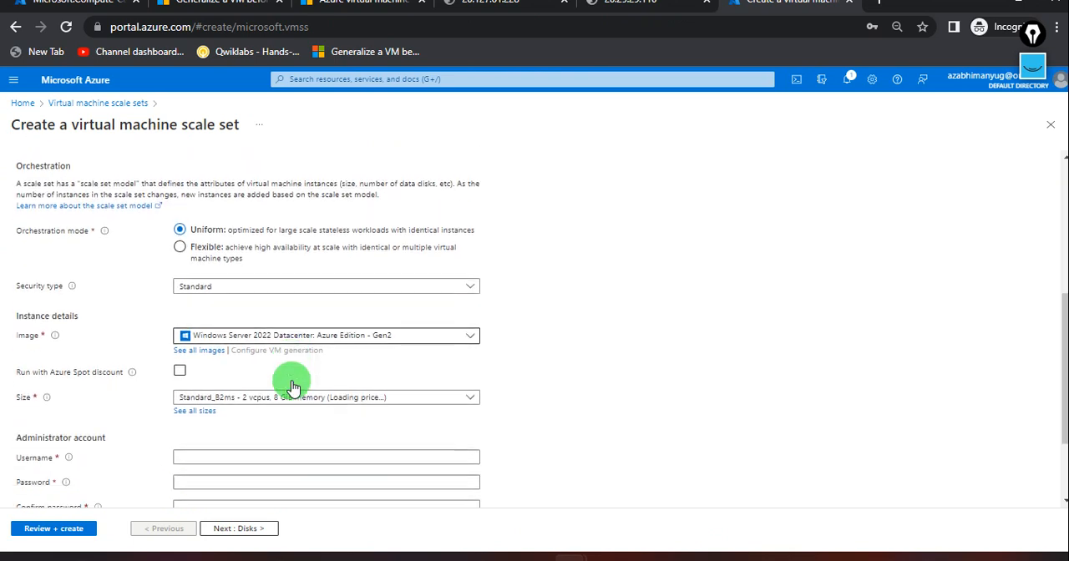
left_click(209, 343)
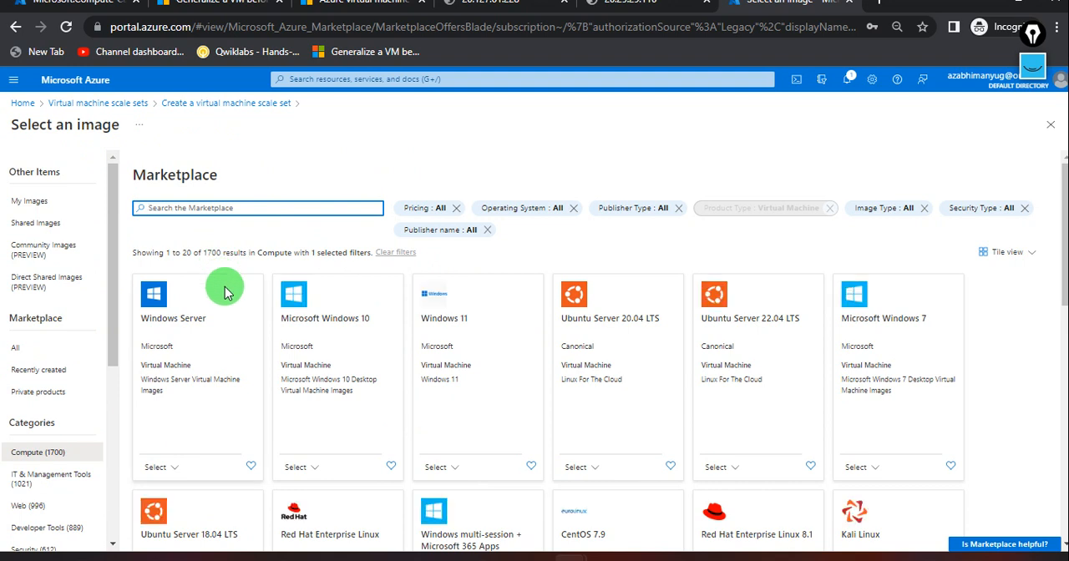
left_click(46, 202)
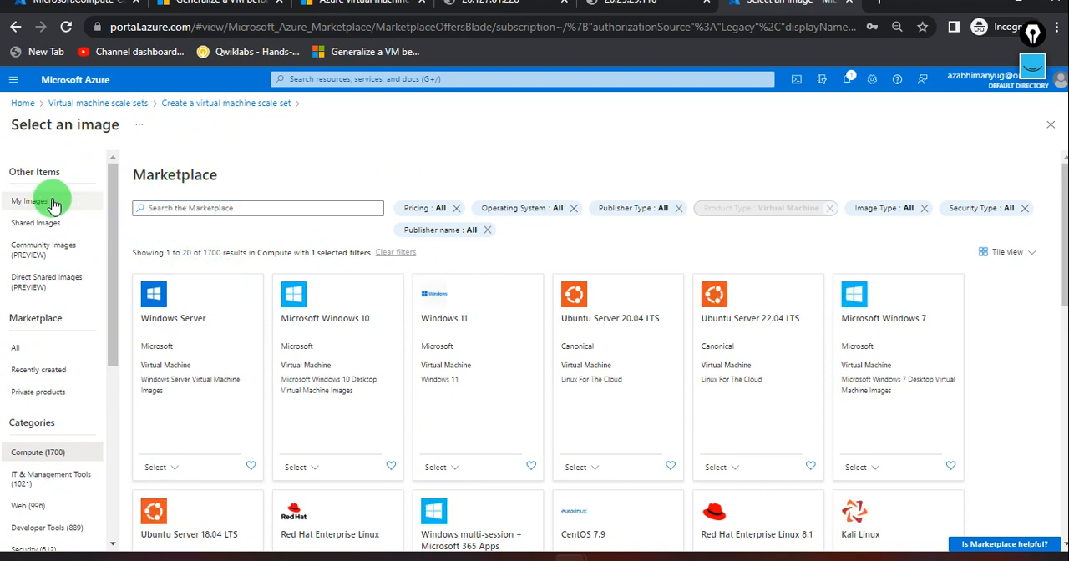
left_click(48, 222)
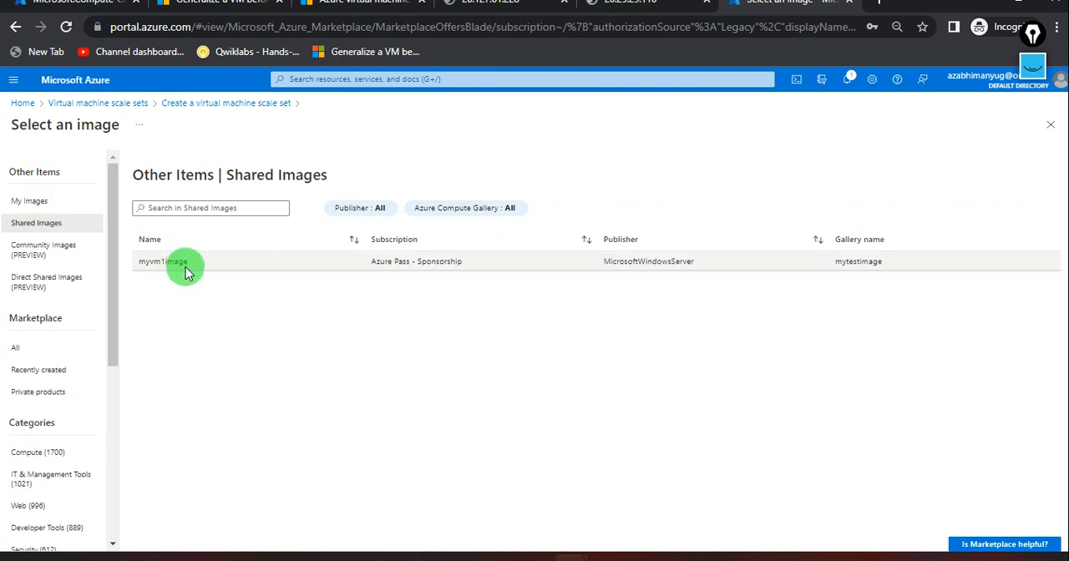
left_click(75, 5)
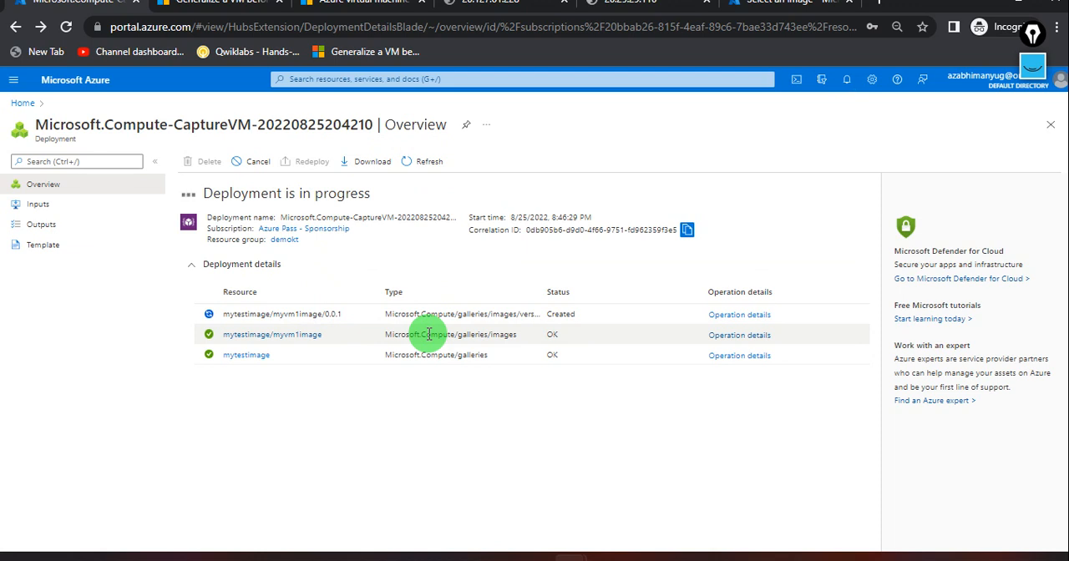
left_click(844, 83)
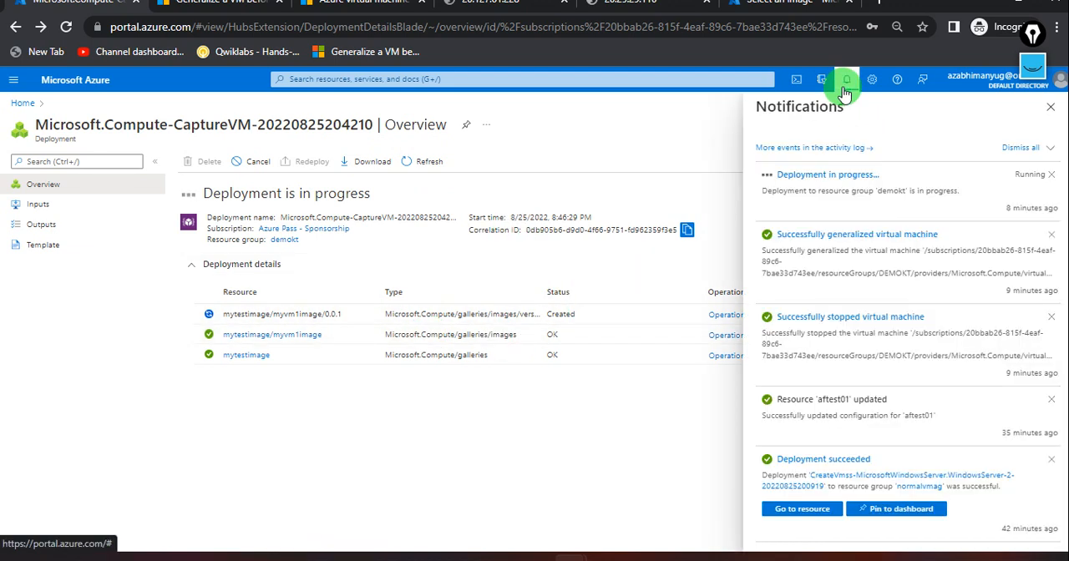
left_click(770, 10)
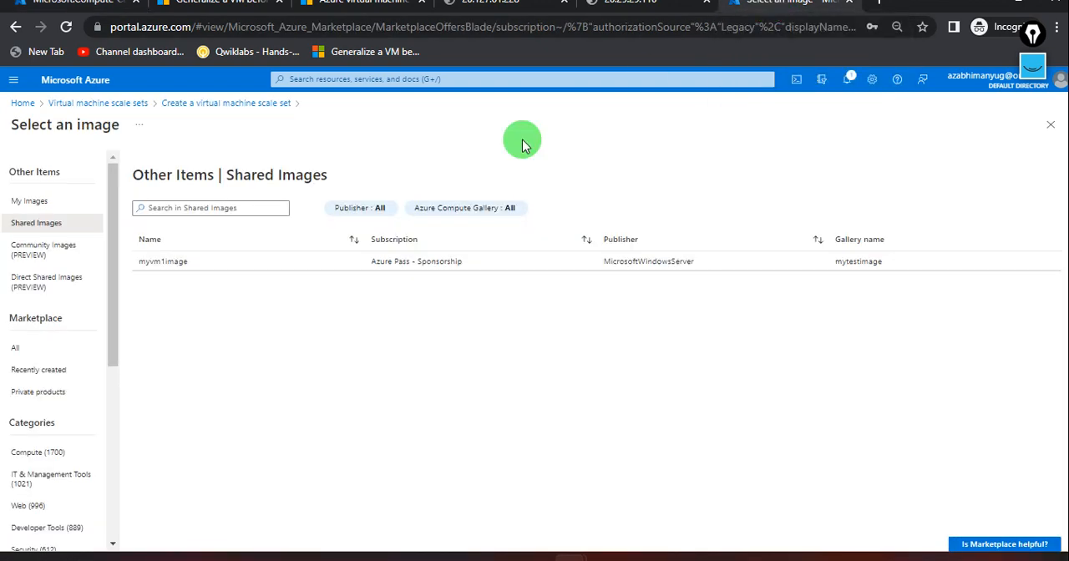
left_click(171, 261)
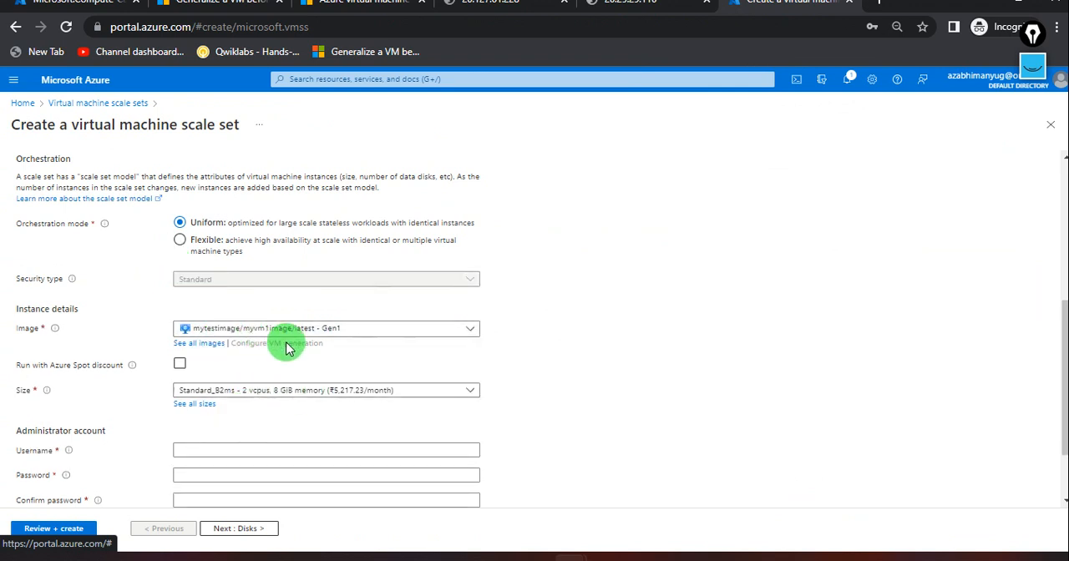
Name the virtual machine scale set newtestvmss.
scroll(316, 276, "up", 2)
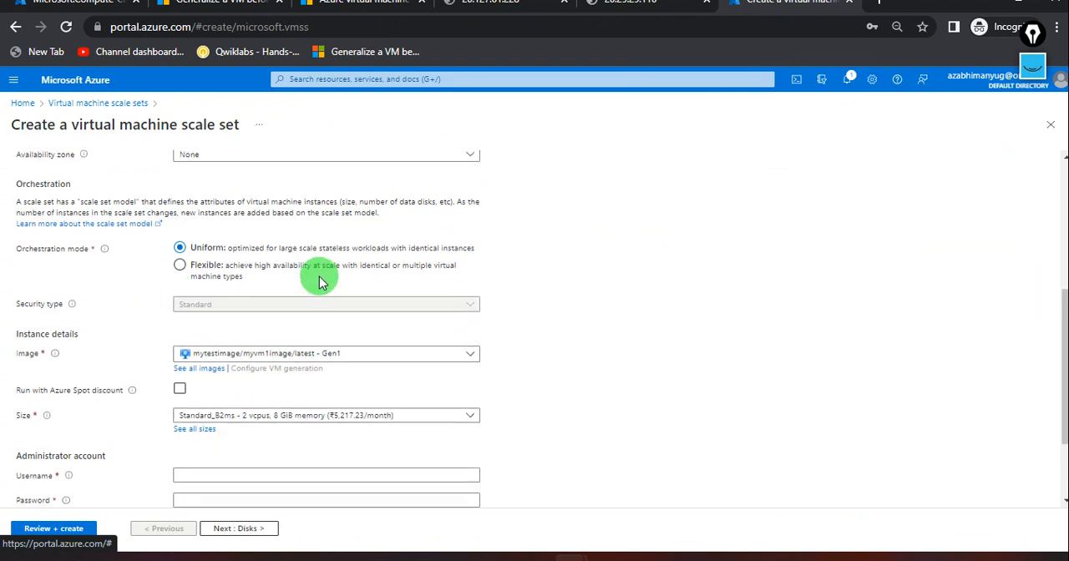
scroll(299, 275, "up", 2)
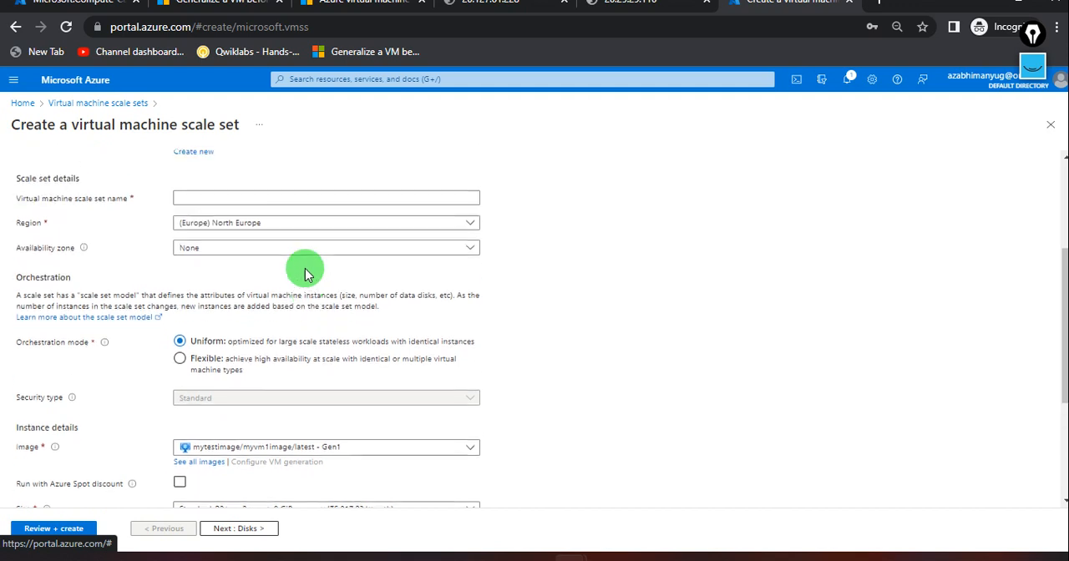
scroll(262, 267, "up", 1)
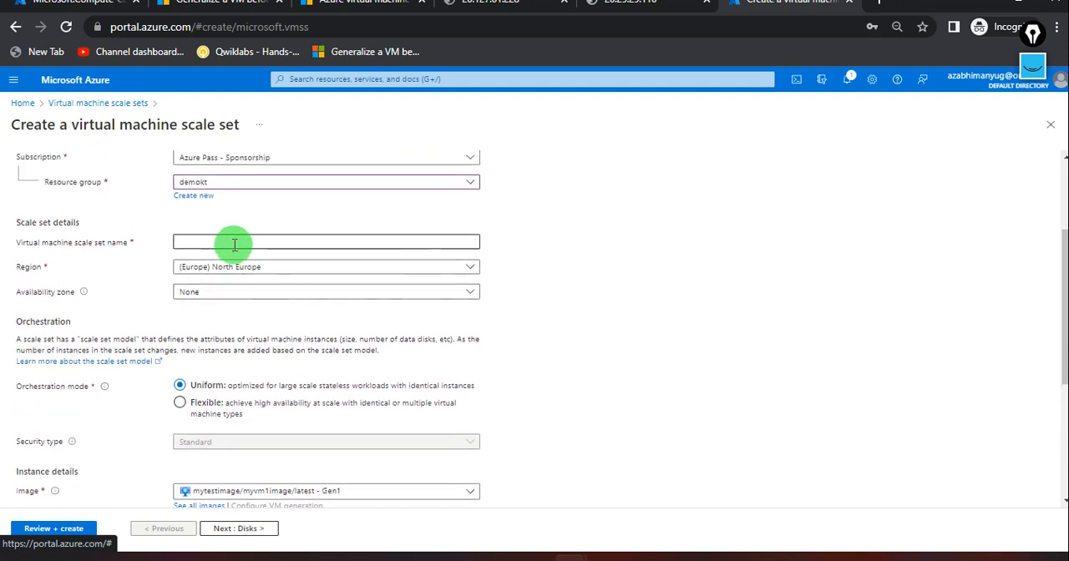
left_click(234, 242)
type("newtest")
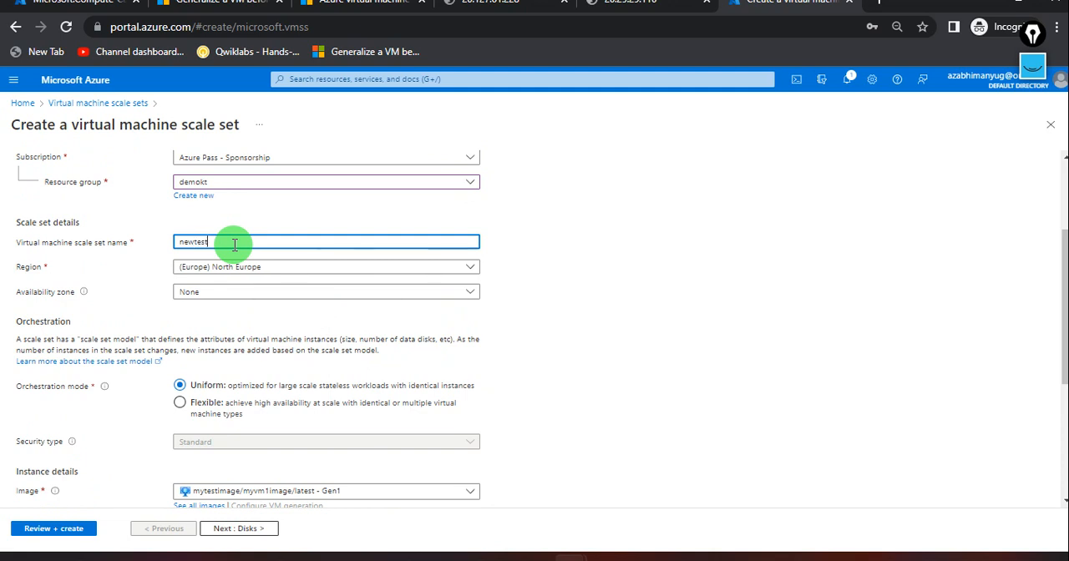
type("vmss")
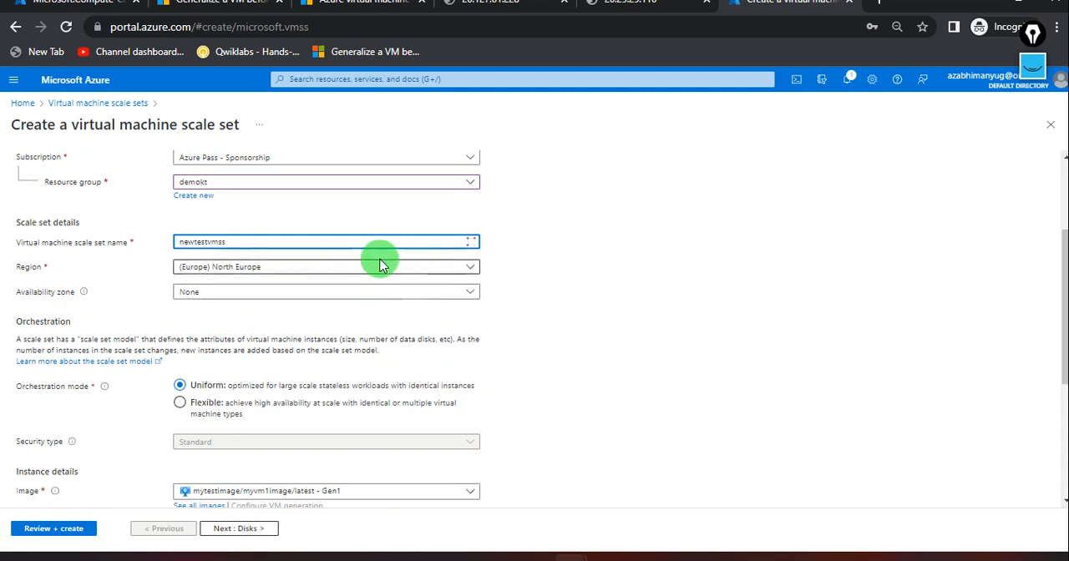
Set the administrator username to demo, and enter and confirm the administrator account password.
scroll(537, 342, "down", 3)
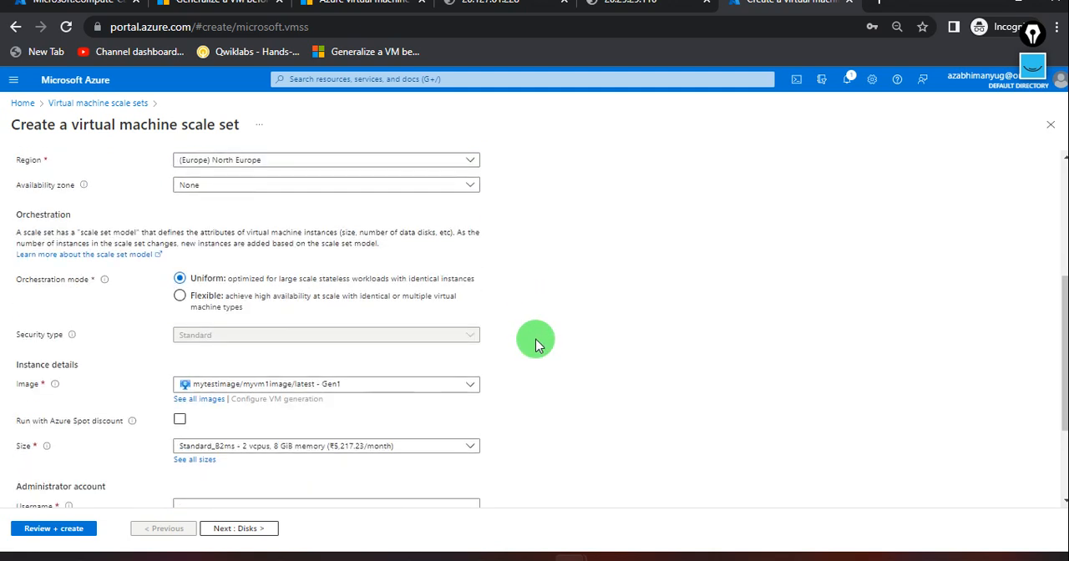
scroll(250, 334, "down", 1)
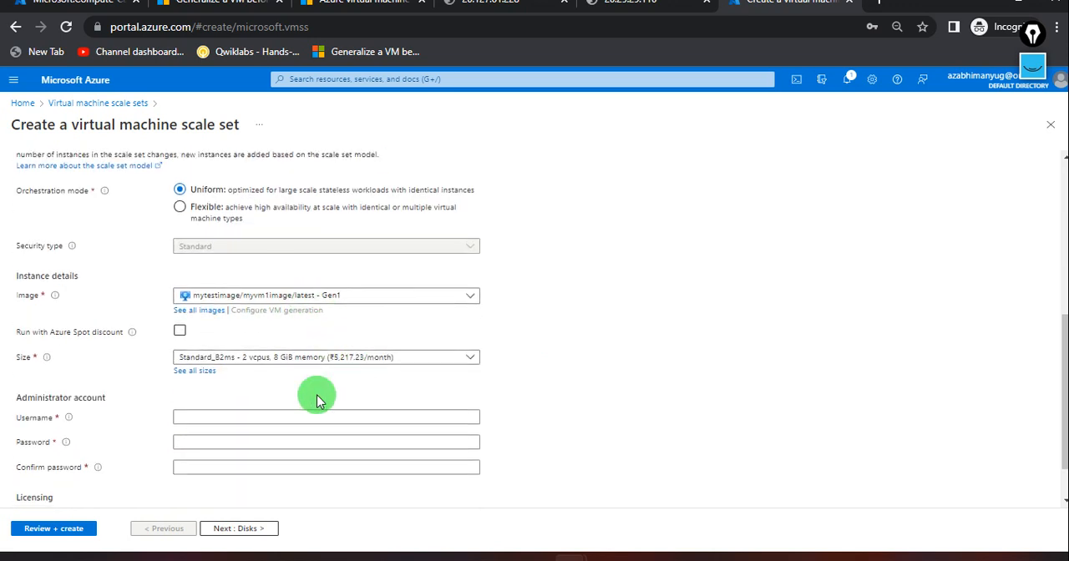
scroll(284, 384, "down", 1)
left_click(249, 362)
type("demo")
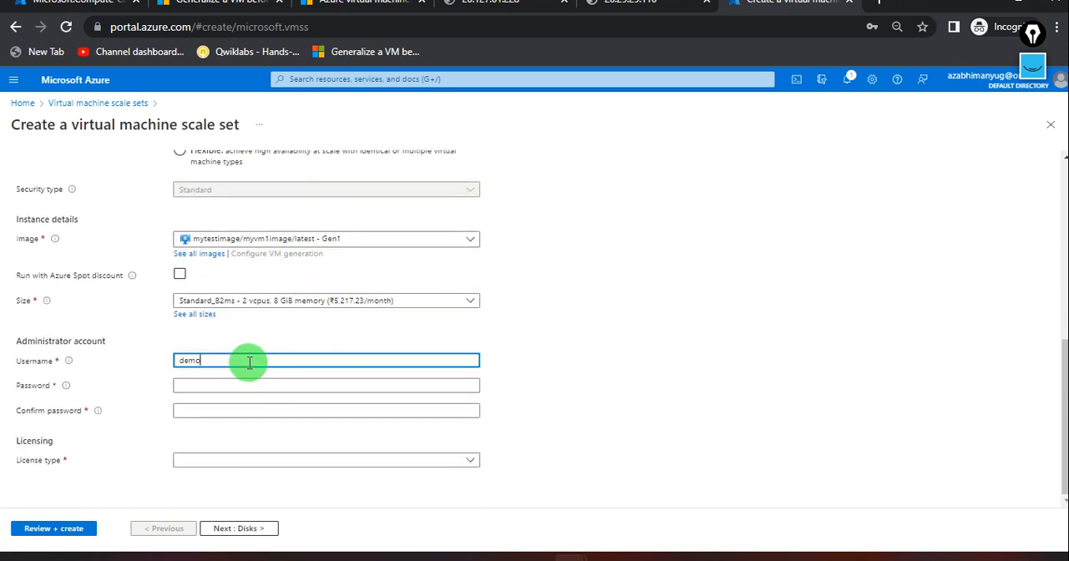
key("Tab")
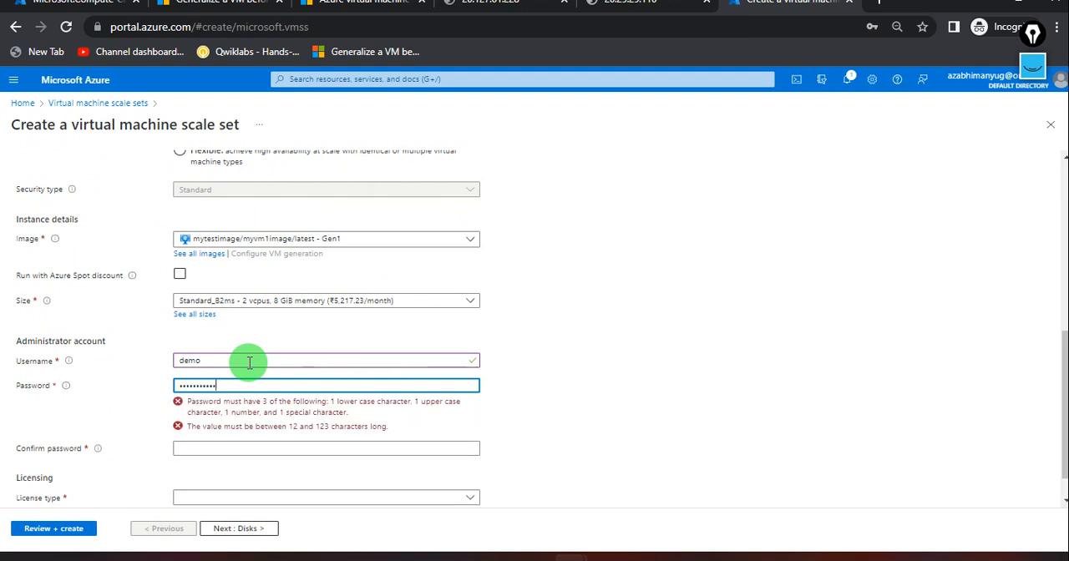
left_click(223, 409)
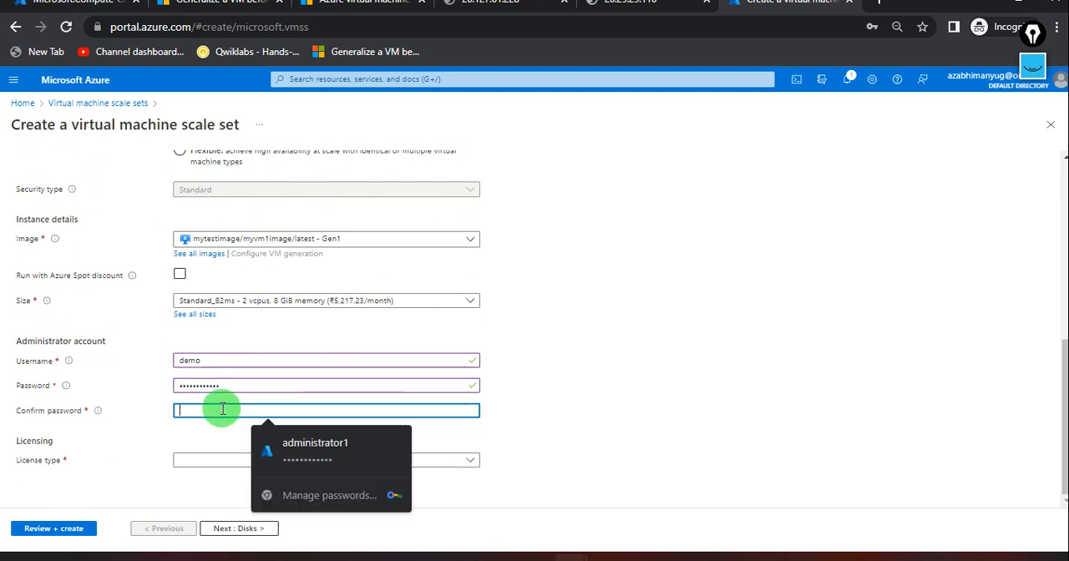
type("•••••••••")
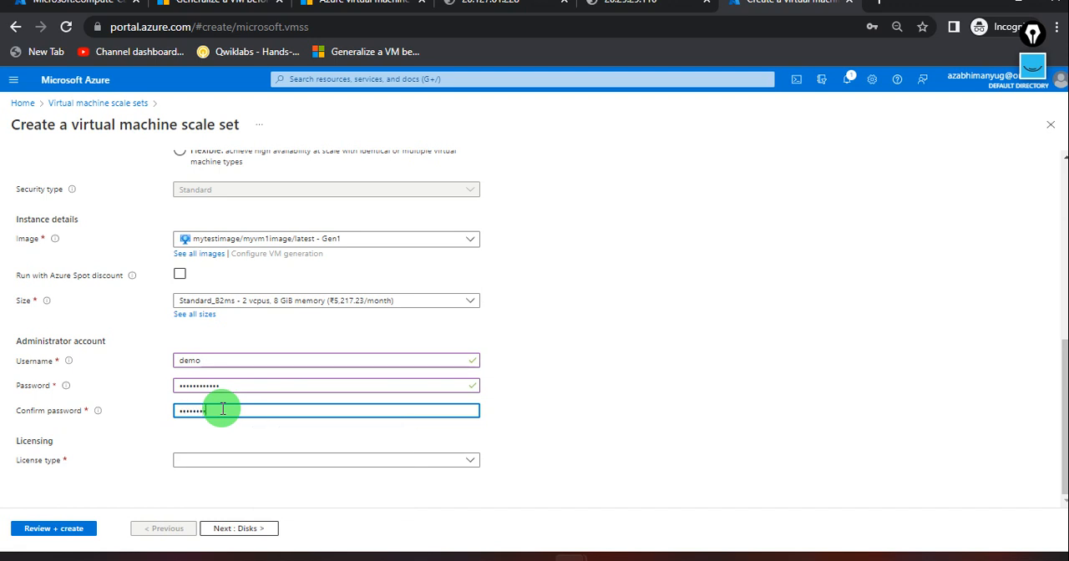
type("•••")
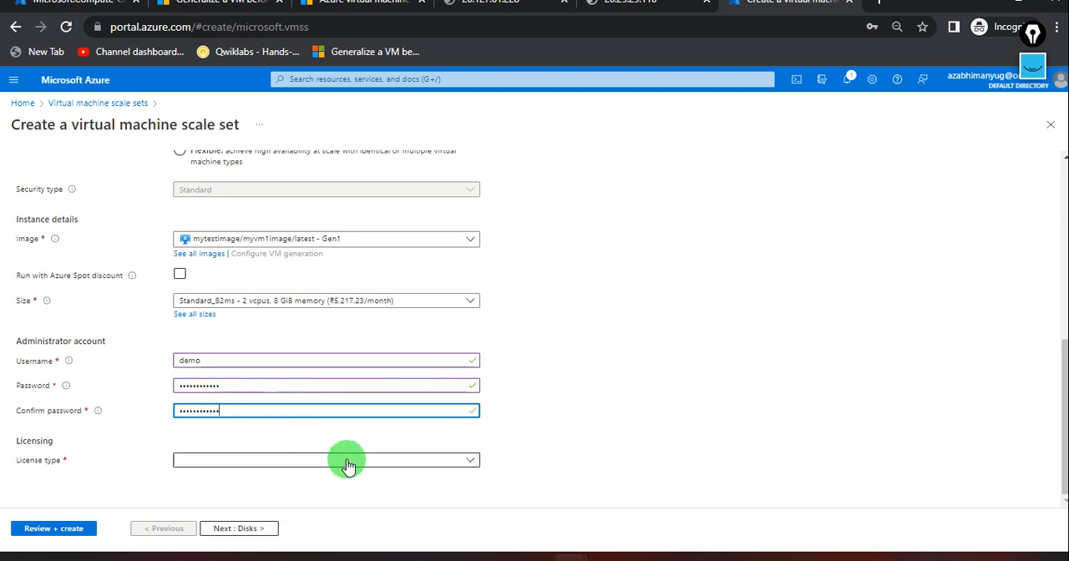
Set the license type to Windows server and proceed to the scale set's disk settings.
left_click(351, 465)
left_click(258, 474)
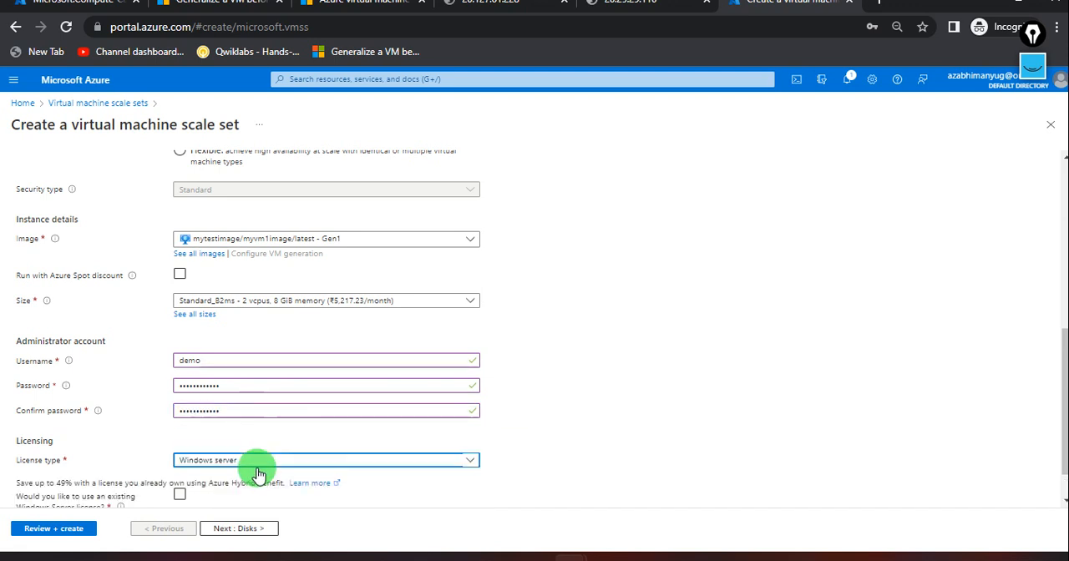
scroll(380, 498, "down", 3)
scroll(377, 374, "up", 3)
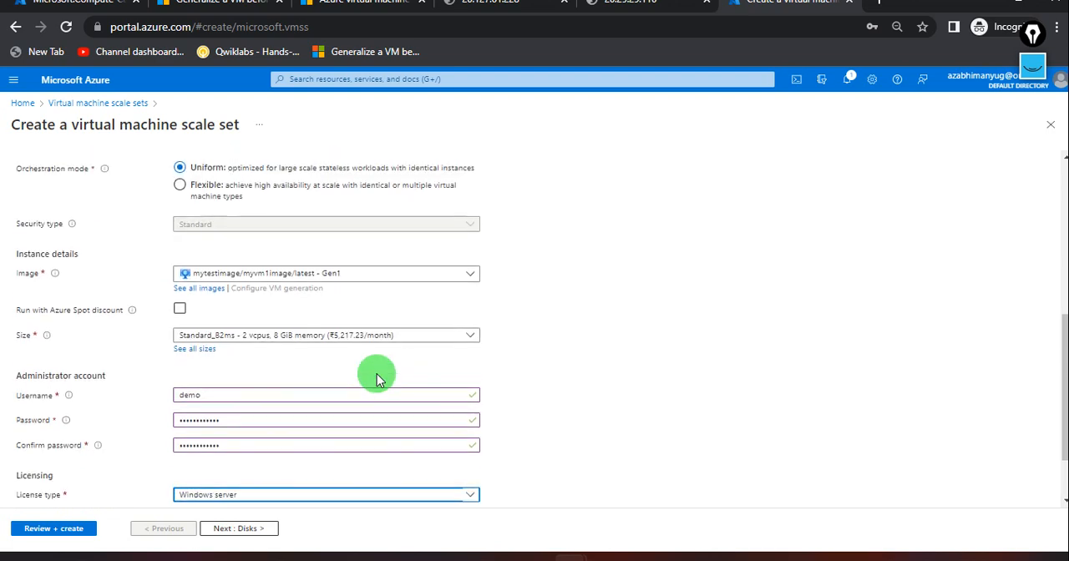
scroll(377, 376, "down", 1)
scroll(376, 380, "up", 6)
scroll(375, 375, "down", 4)
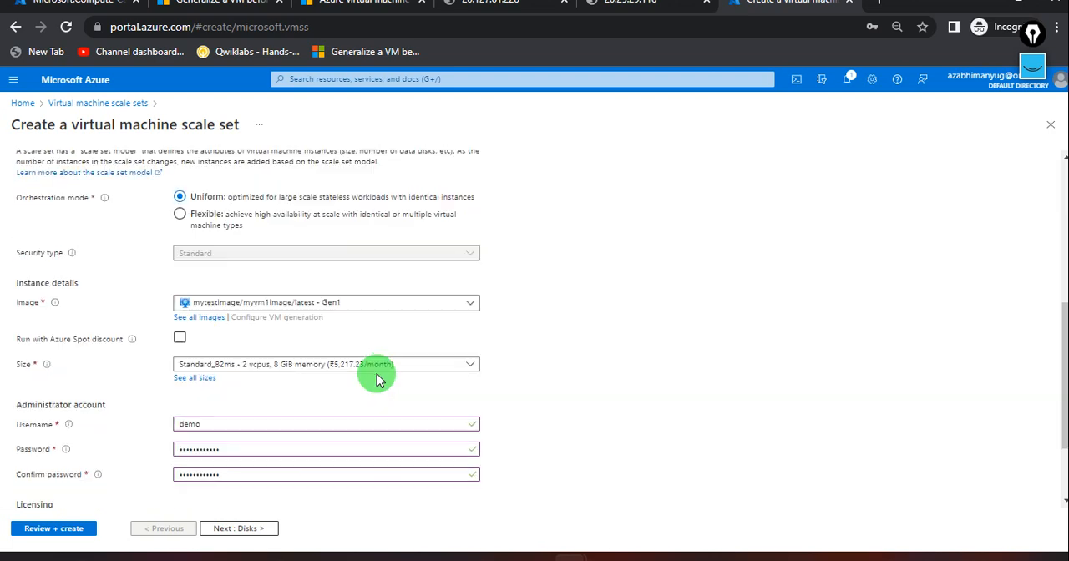
left_click(250, 528)
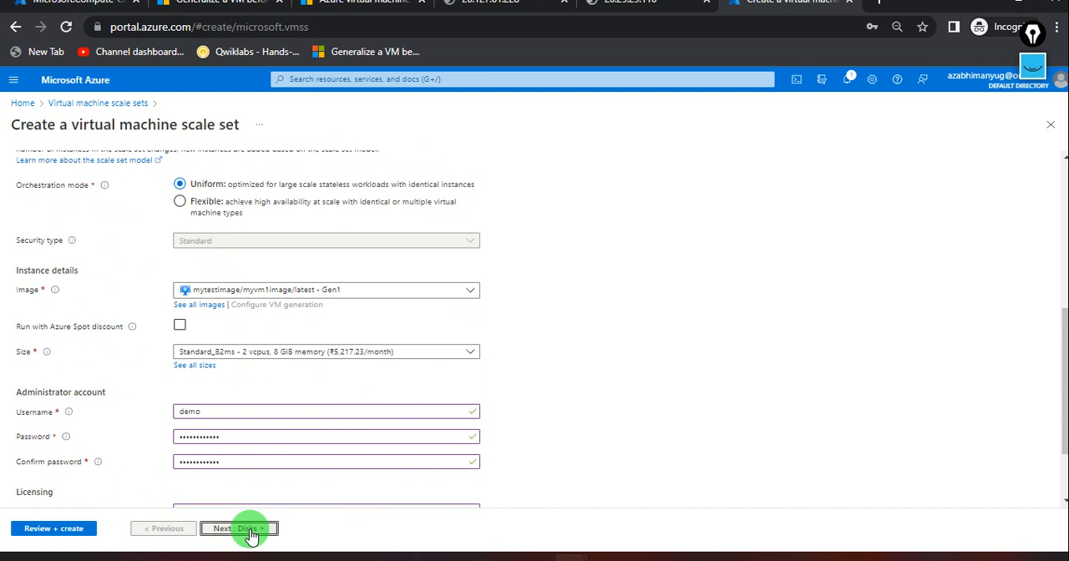
Check the image capture deployment's notifications again and review the scale set's disk options.
left_click(71, 3)
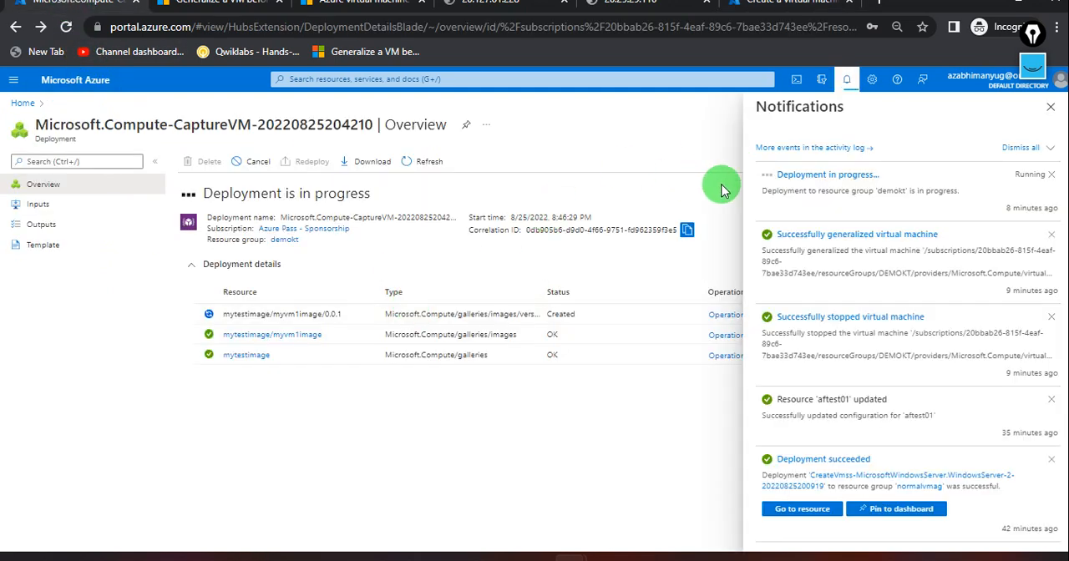
left_click(758, 3)
scroll(444, 343, "down", 1)
scroll(444, 343, "down", 1)
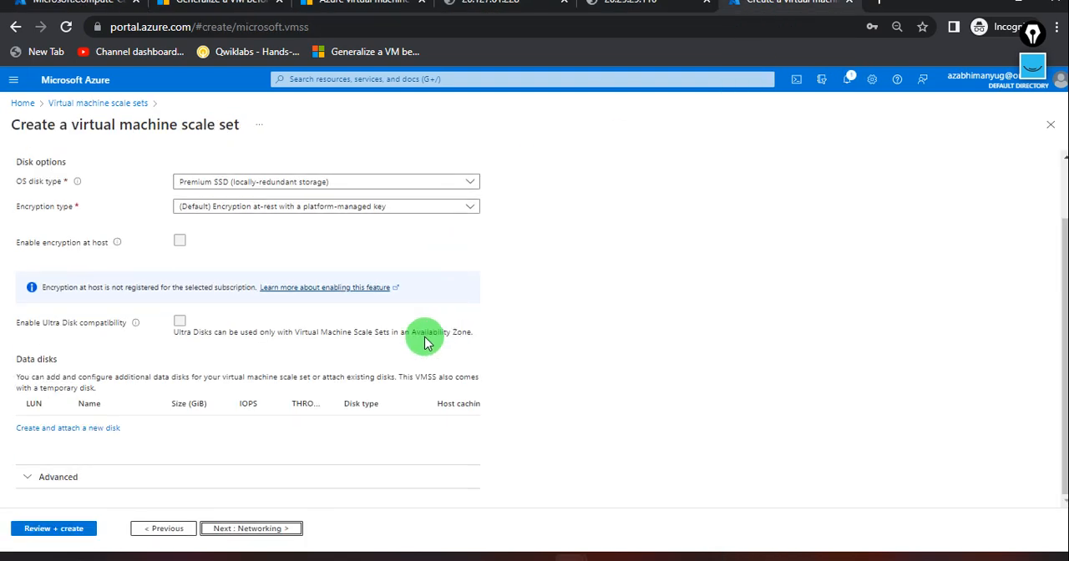
scroll(262, 409, "up", 1)
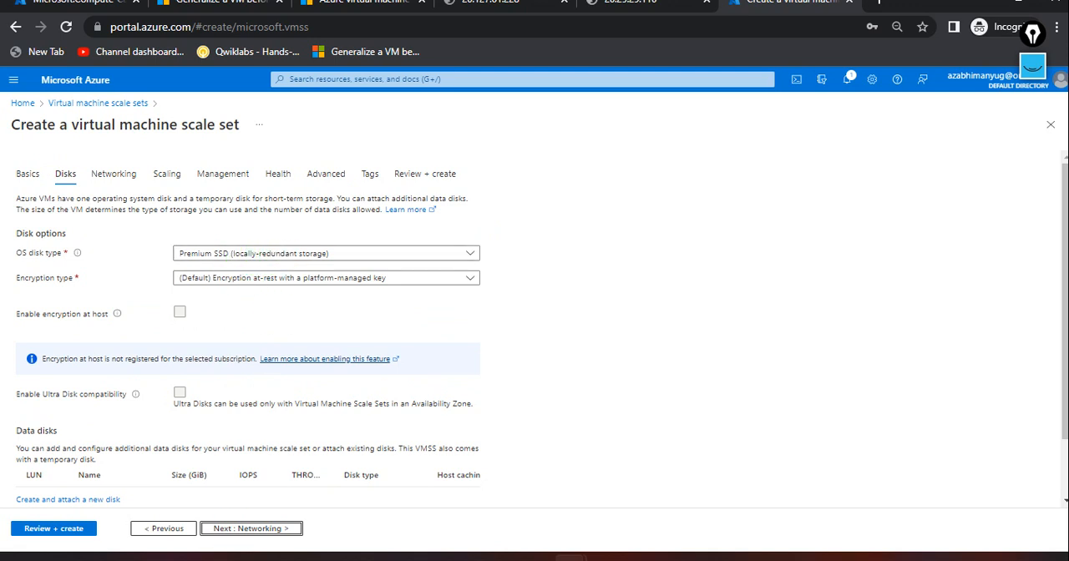
Allow public inbound ports HTTP (80) and RDP (3389) on the scale set's network interface demokt-vnet-nic01.
left_click(269, 529)
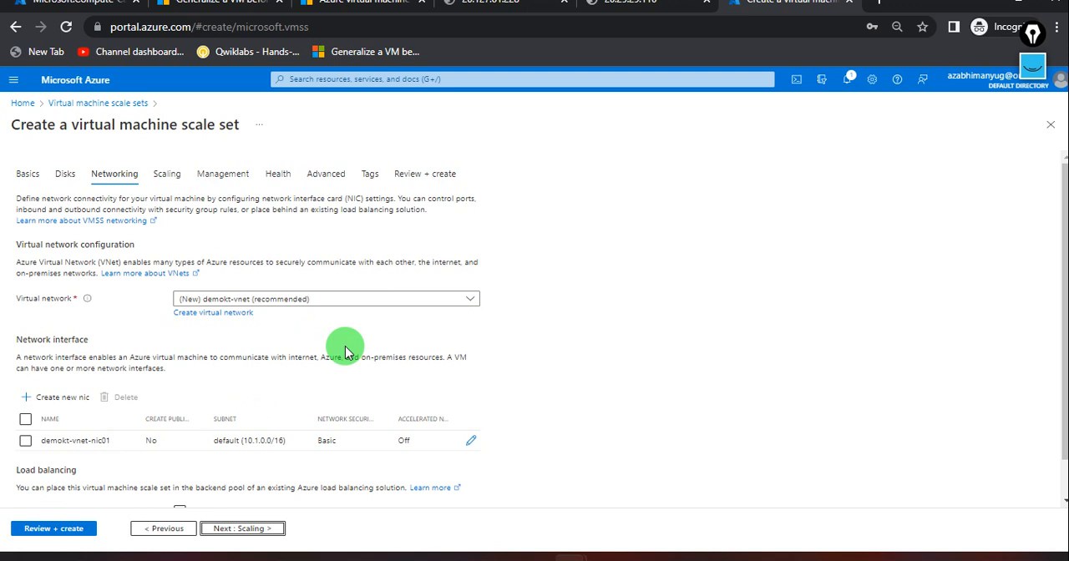
left_click(472, 442)
scroll(183, 375, "down", 2)
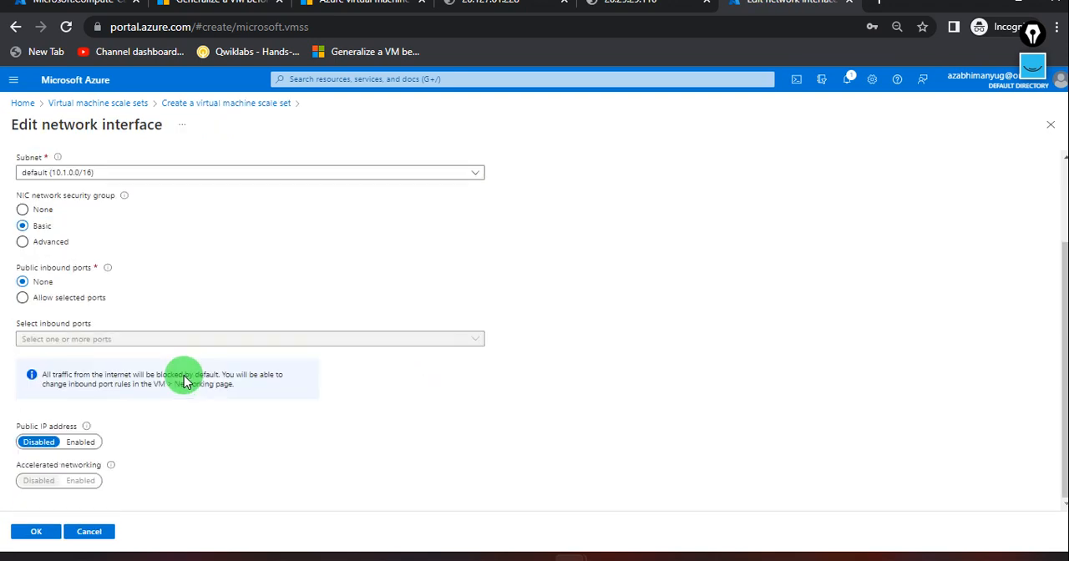
left_click(23, 297)
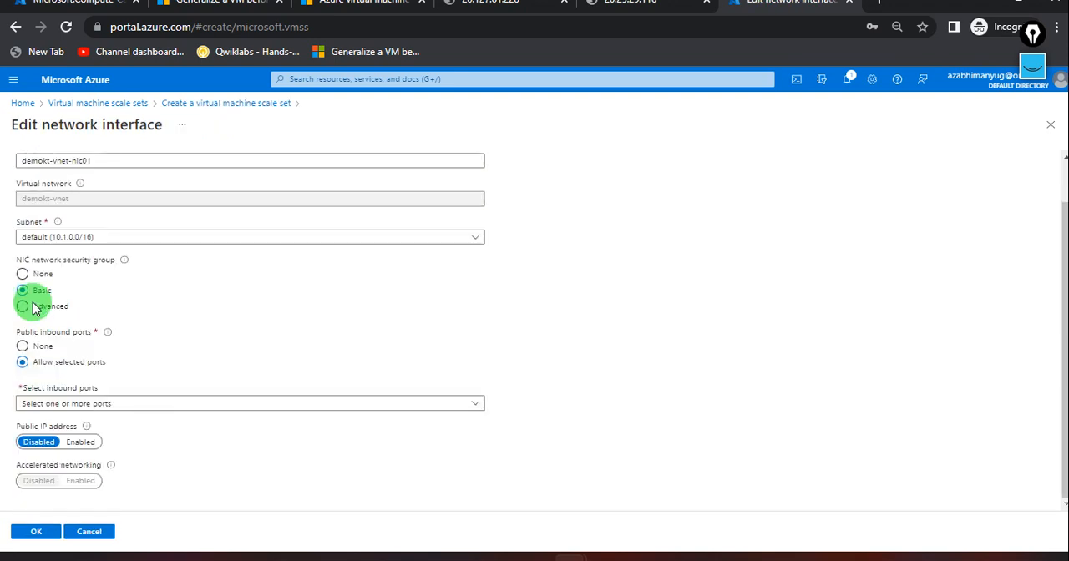
left_click(96, 404)
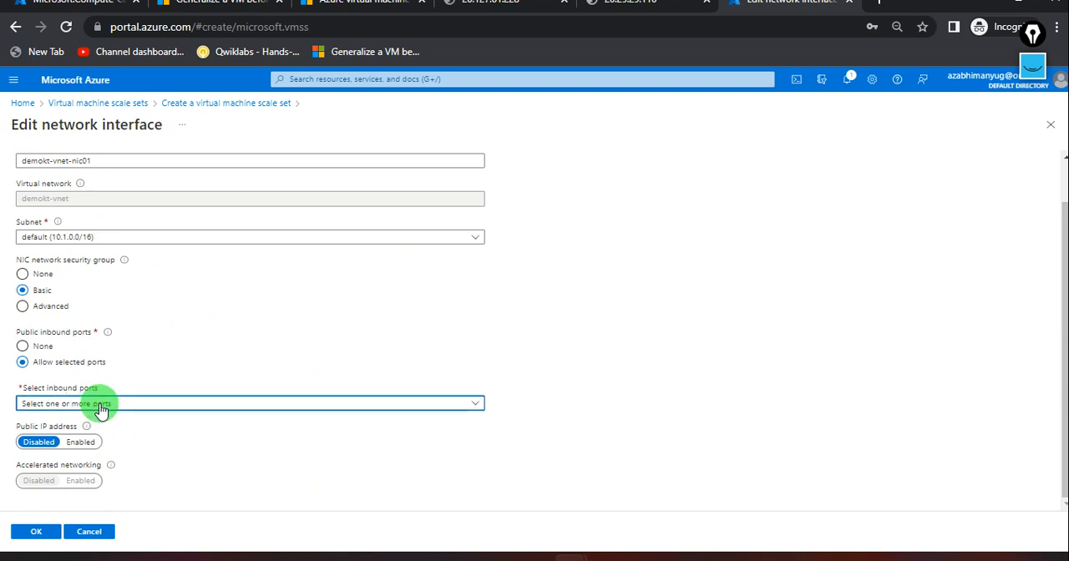
left_click(30, 424)
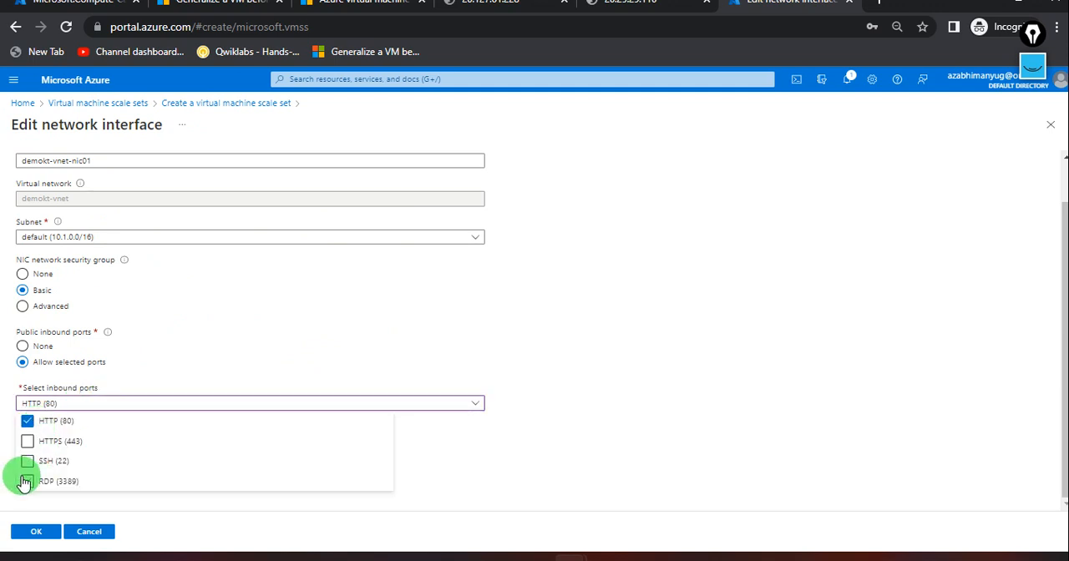
left_click(29, 485)
left_click(439, 459)
scroll(439, 459, "down", 2)
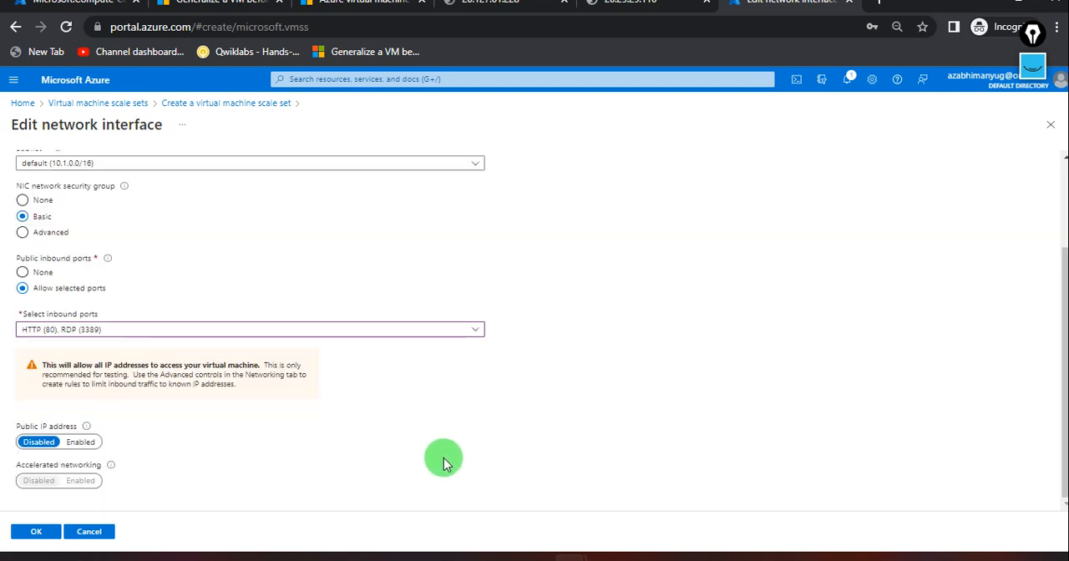
Enable a public IP address for network interface demokt-vnet-nic01 and save the interface settings.
left_click(81, 442)
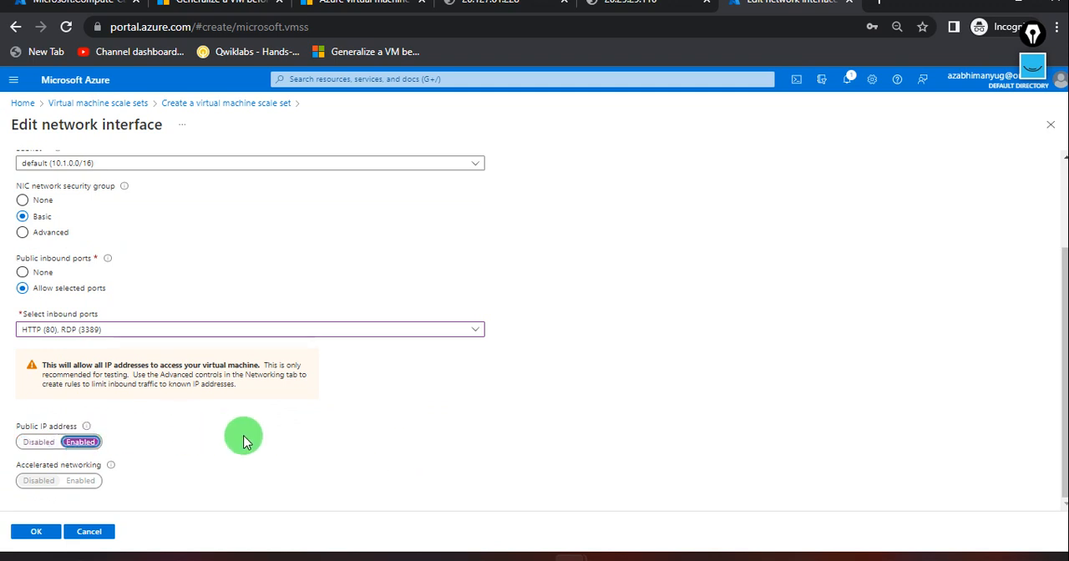
scroll(243, 441, "up", 3)
scroll(244, 441, "down", 3)
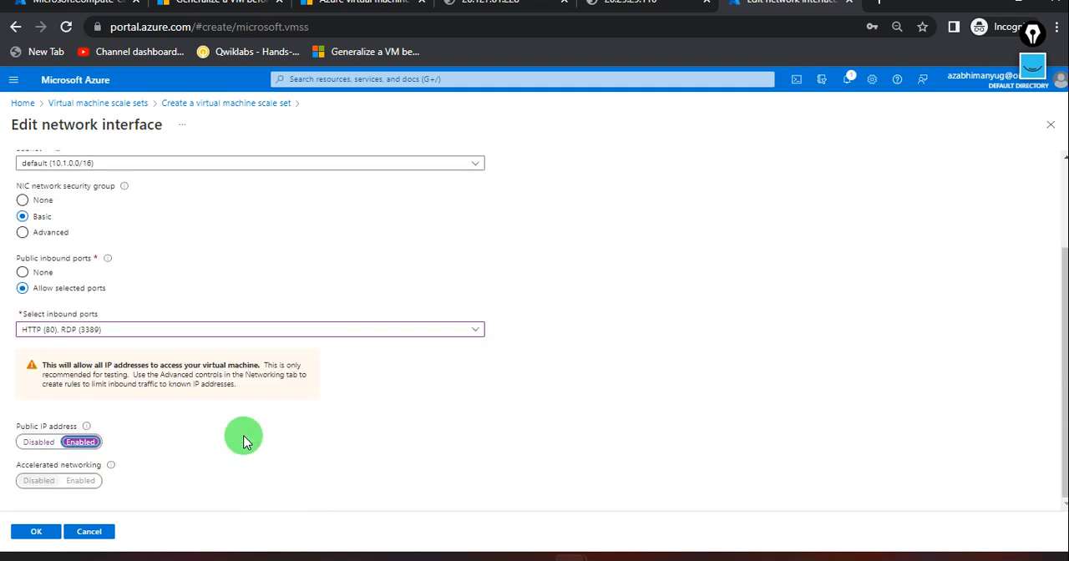
left_click(31, 536)
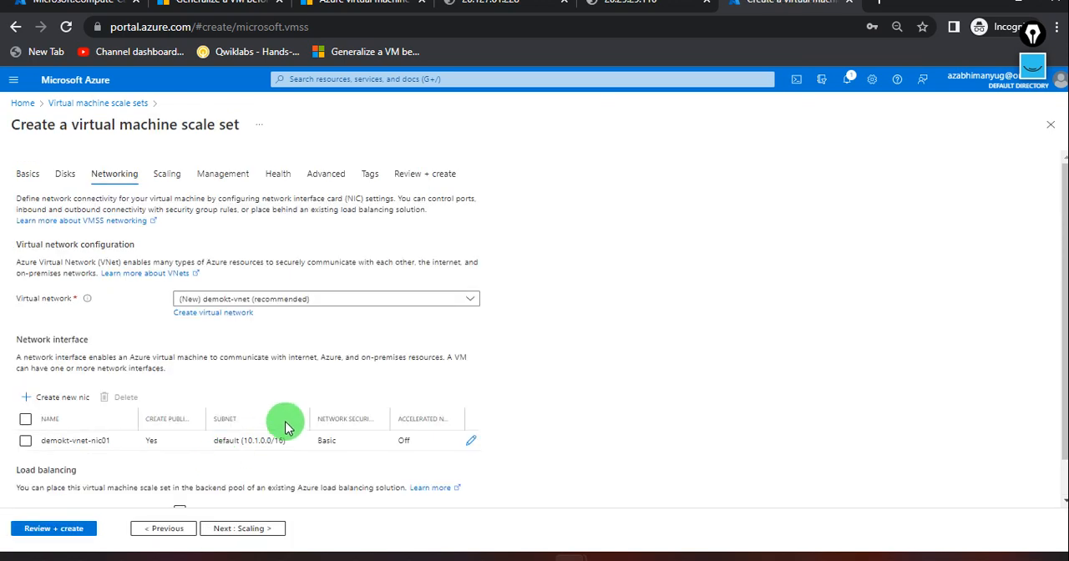
Set the scale set's initial instance count to 1 and proceed to its management settings.
left_click(171, 177)
double_click(211, 243)
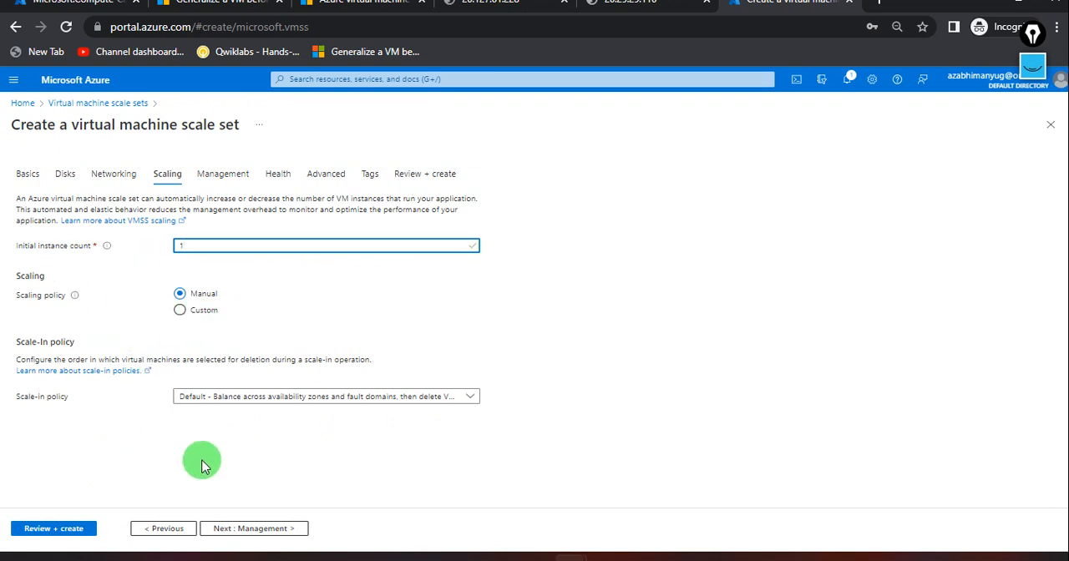
left_click(241, 528)
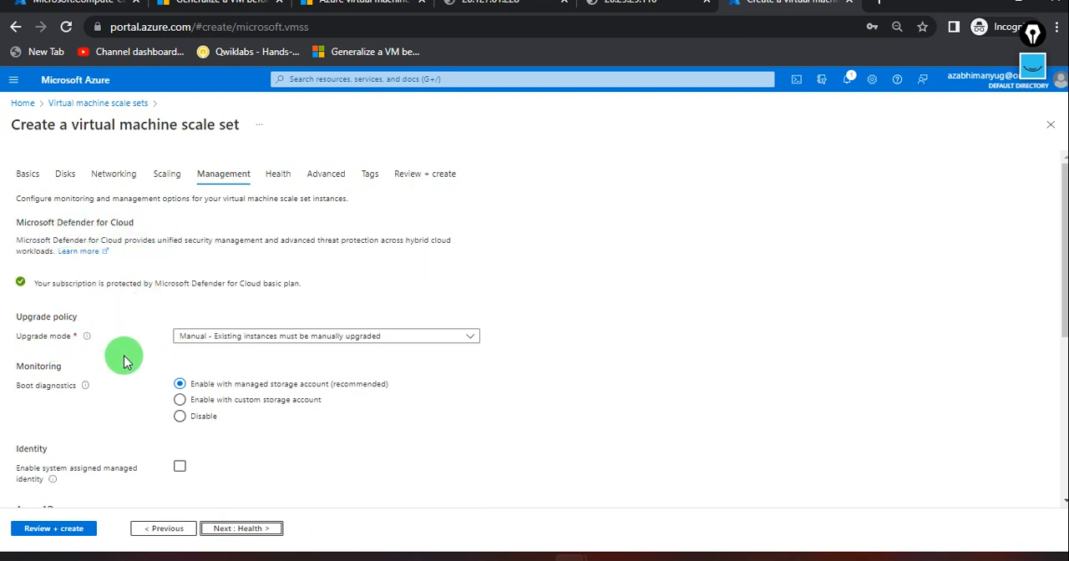
Review the scale set's management options, from upgrade policy to instance termination, and continue to the health settings.
scroll(136, 424, "down", 1)
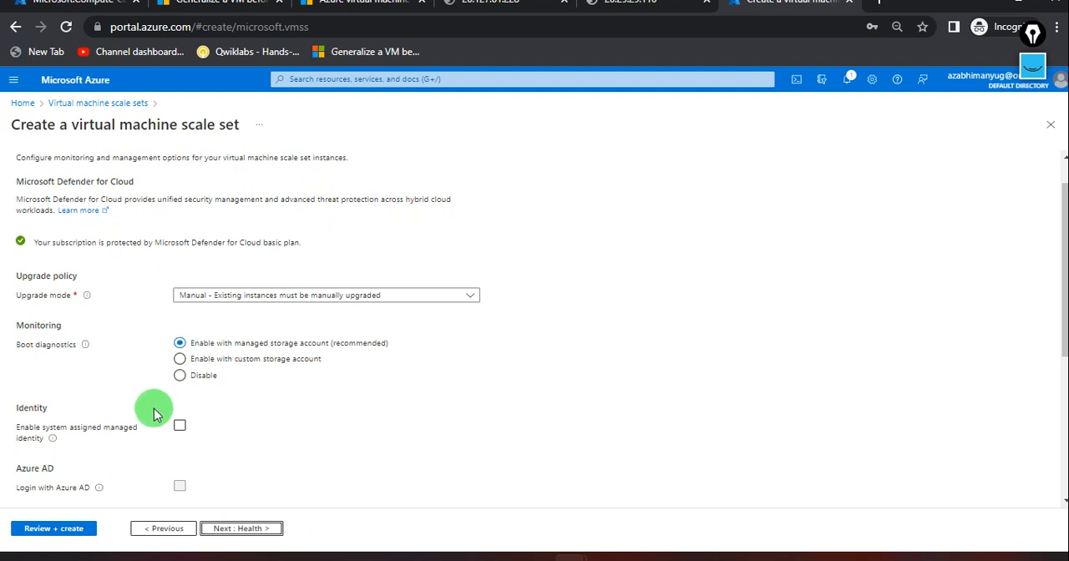
scroll(148, 411, "down", 3)
scroll(166, 464, "down", 4)
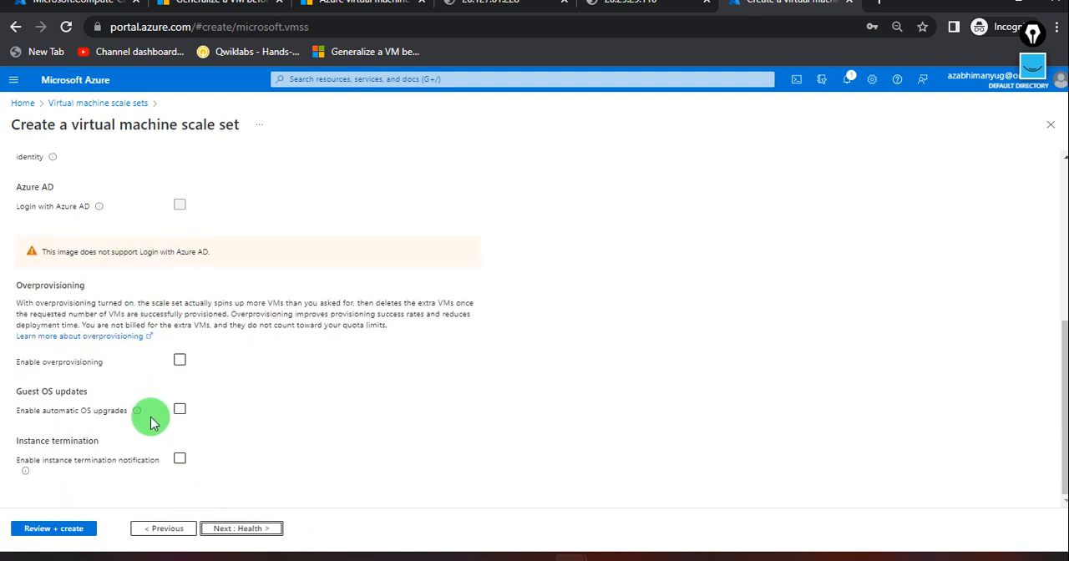
left_click(239, 529)
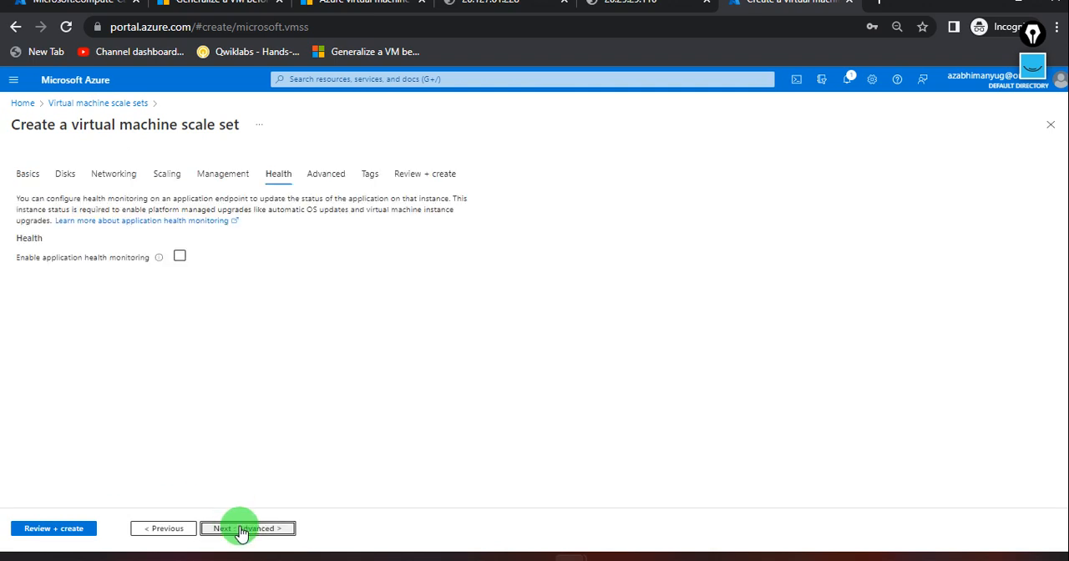
Leave application health monitoring disabled and proceed through the default advanced options and tags to the final review.
left_click(180, 259)
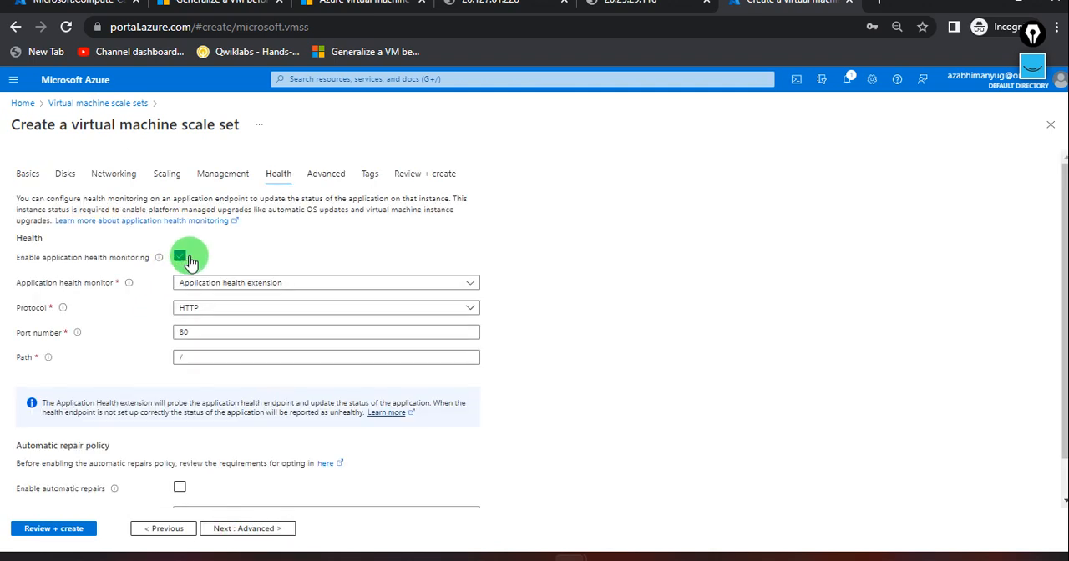
left_click(181, 258)
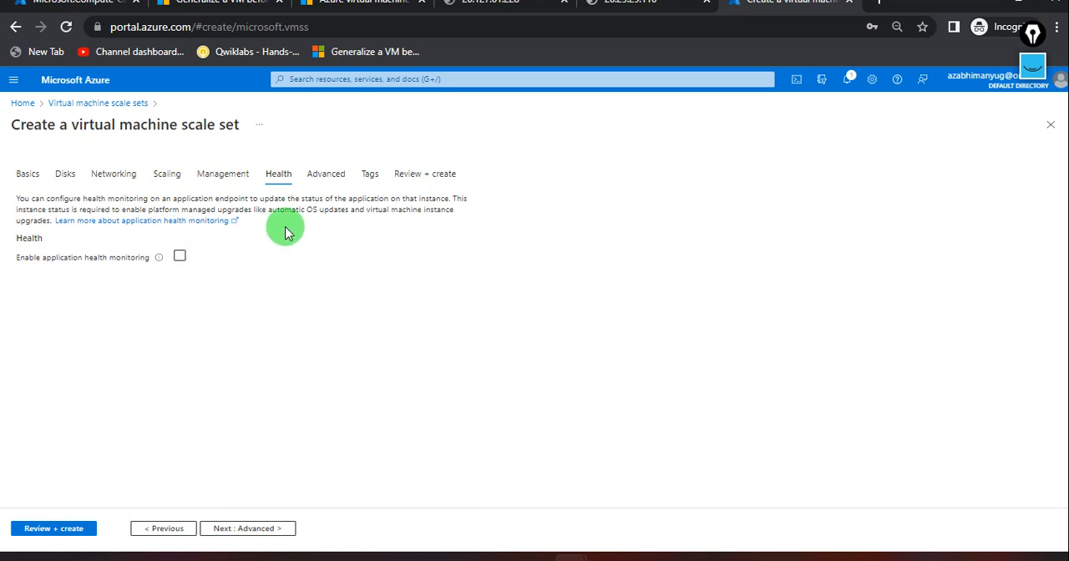
left_click(248, 529)
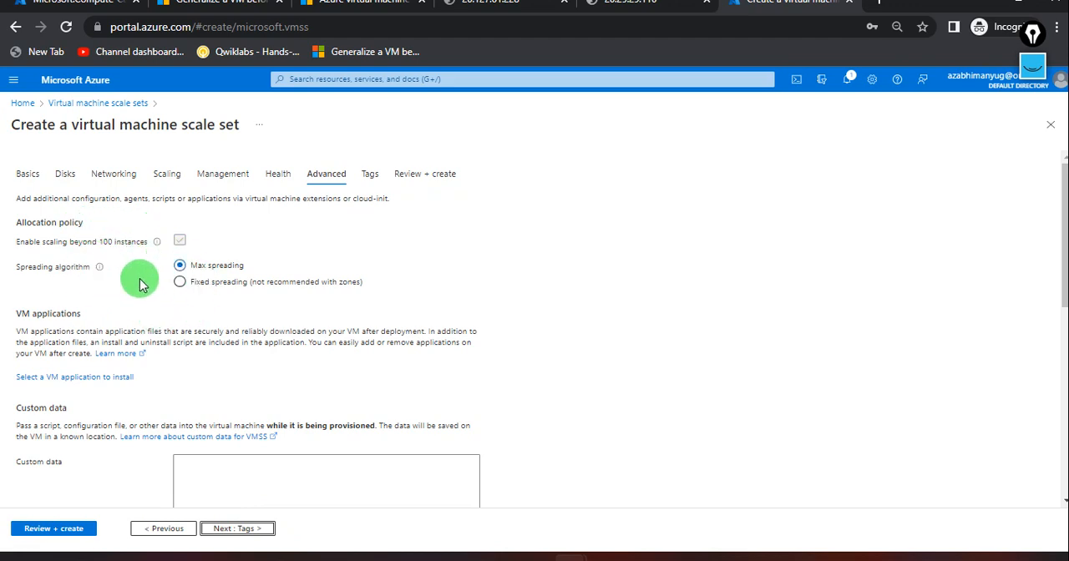
scroll(201, 367, "down", 8)
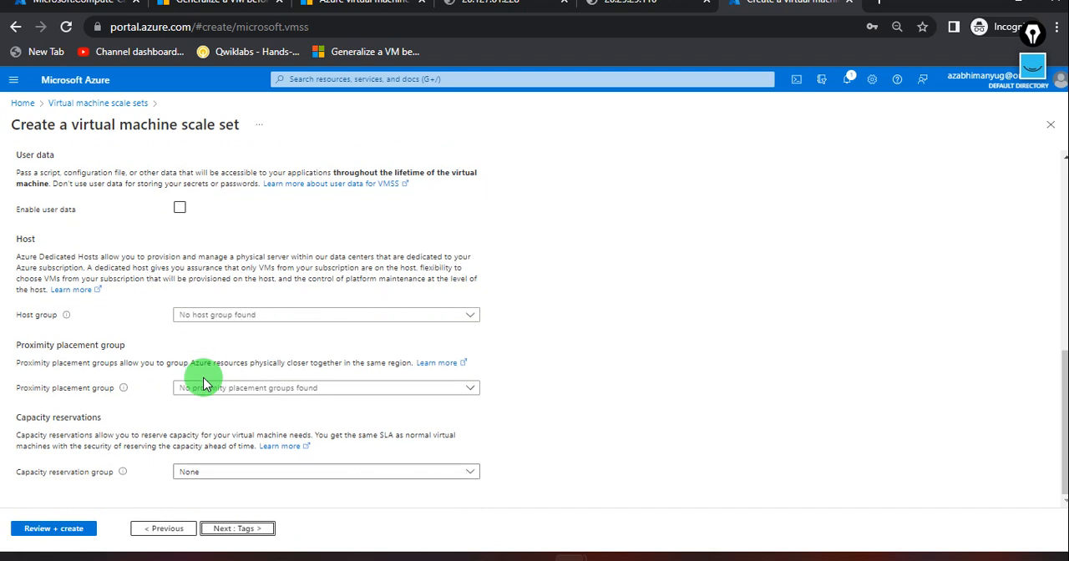
left_click(227, 530)
left_click(228, 529)
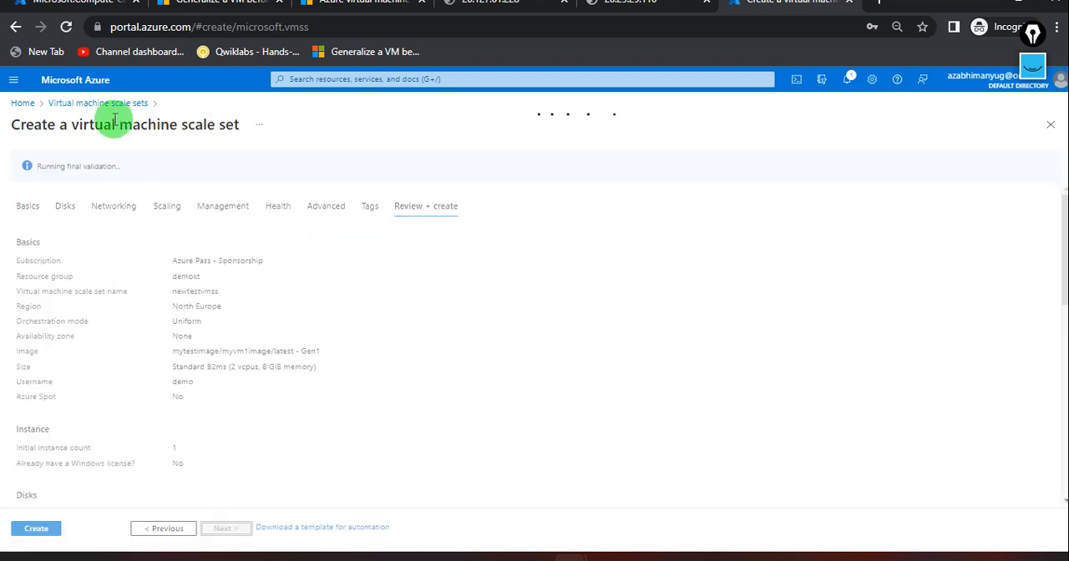
Check the image capture deployment's status and create the virtual machine scale set newtestvmss.
left_click(81, 6)
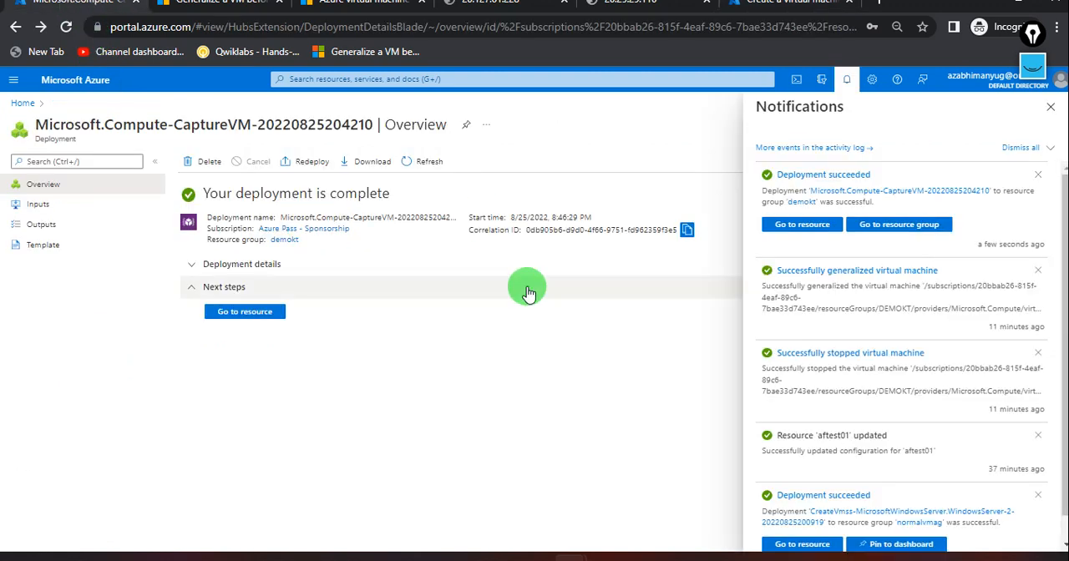
left_click(845, 81)
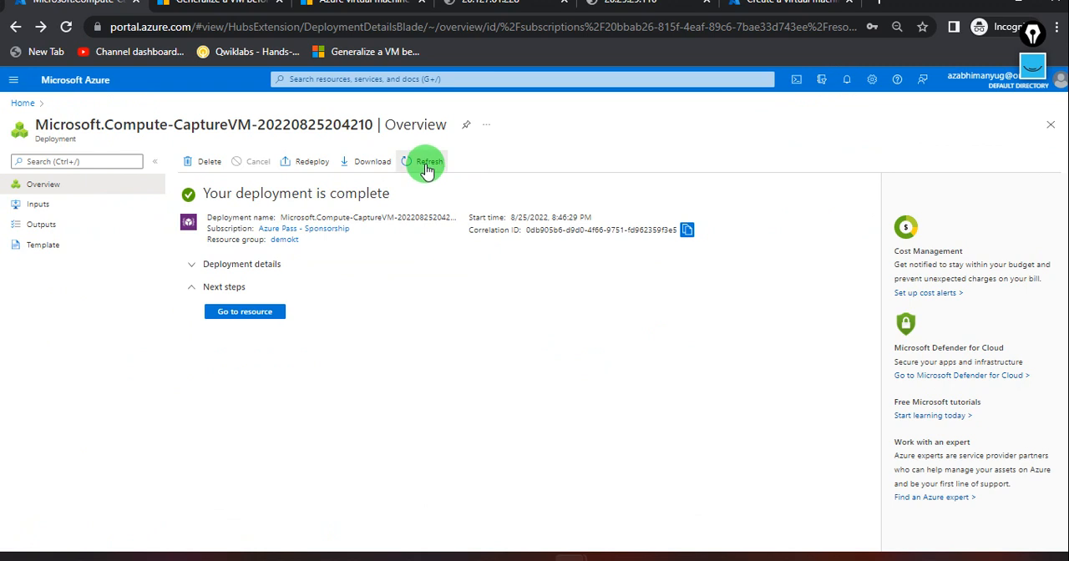
left_click(755, 13)
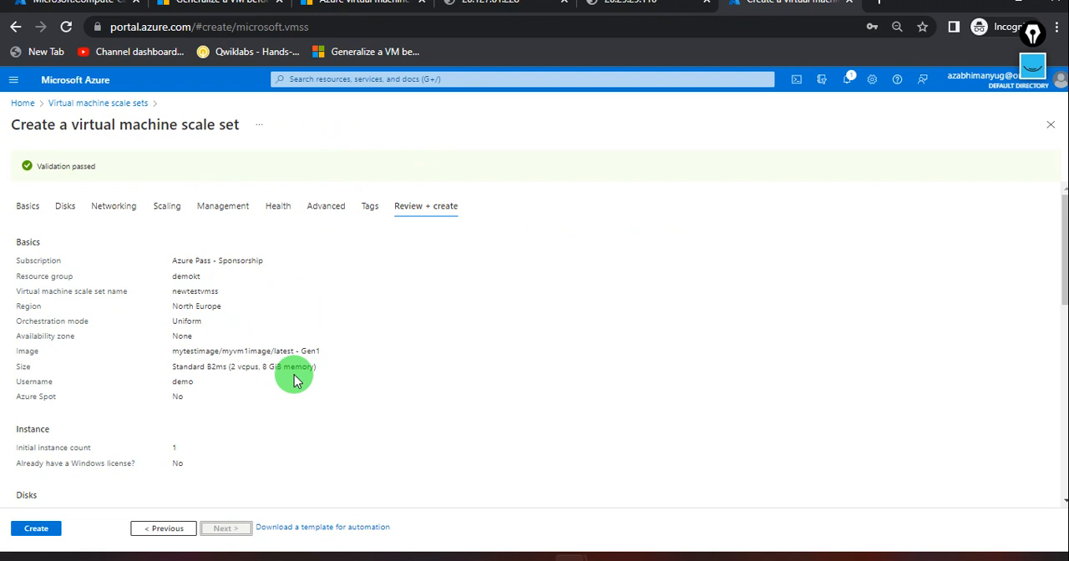
left_click(38, 529)
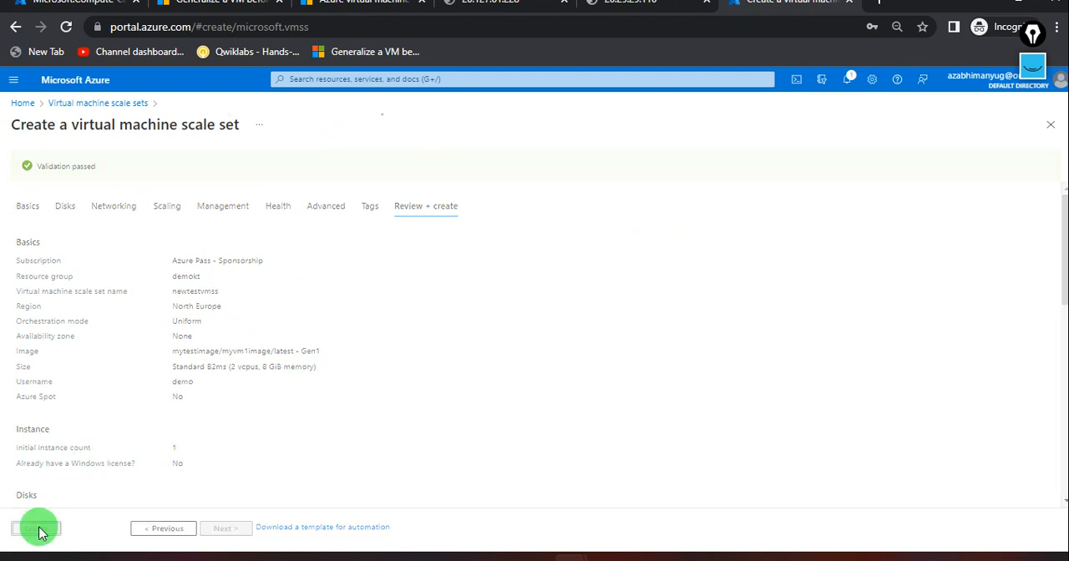
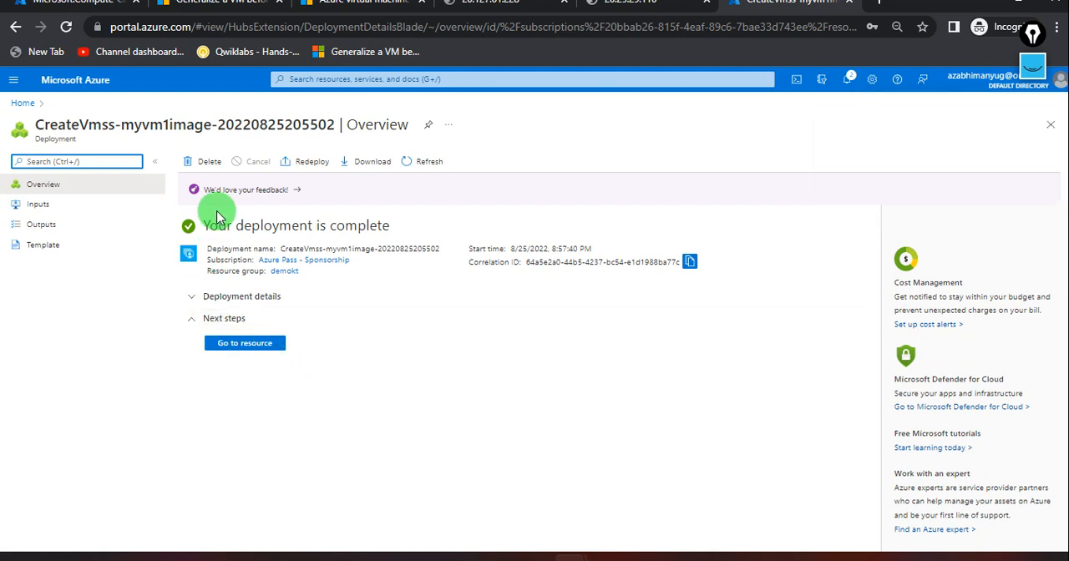
Open the scale set newtestvmss and check its overview and list of instances.
left_click(25, 104)
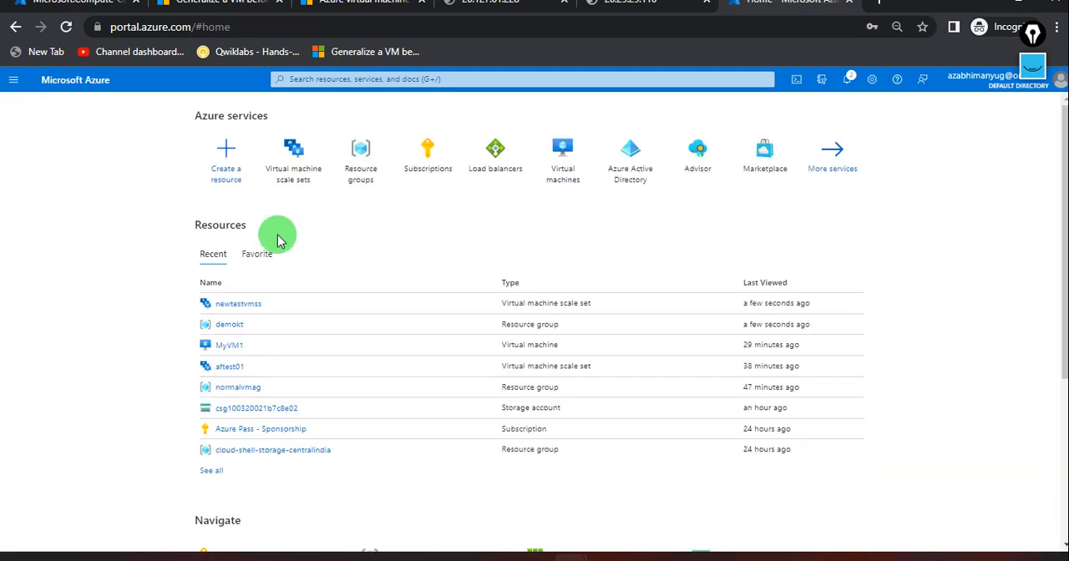
left_click(293, 150)
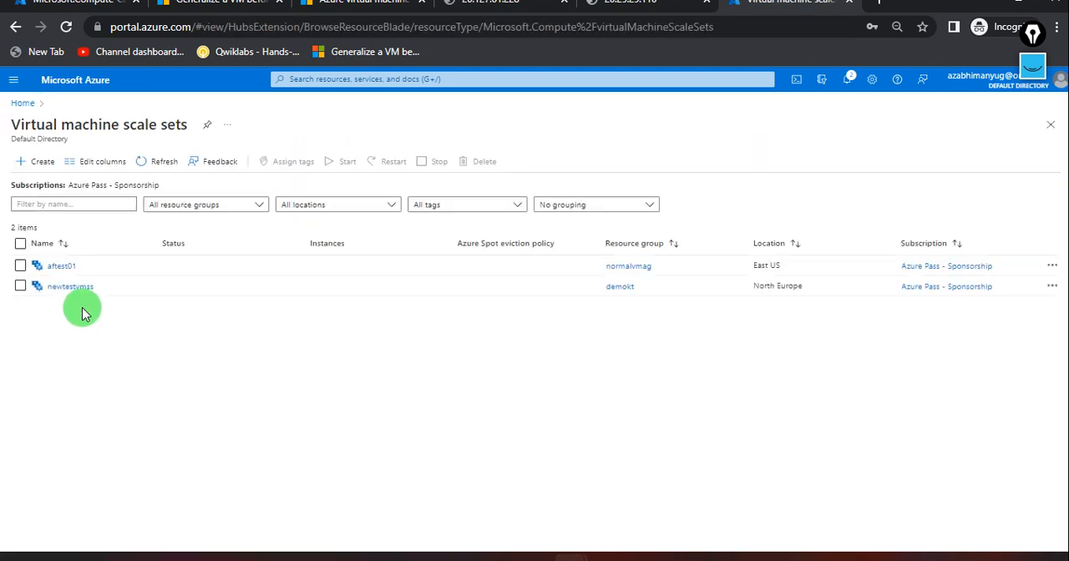
left_click(57, 288)
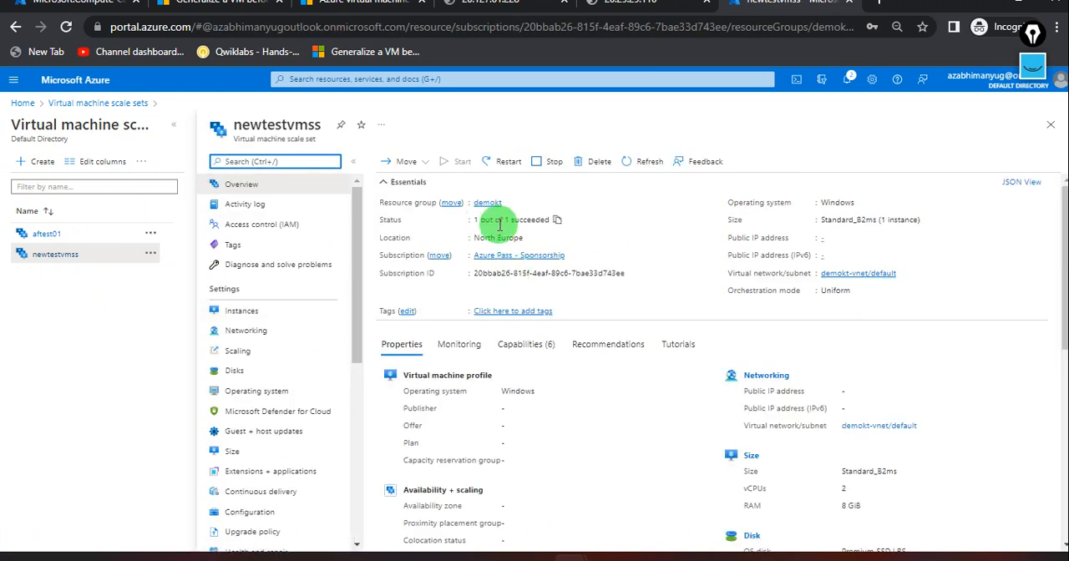
left_click(270, 308)
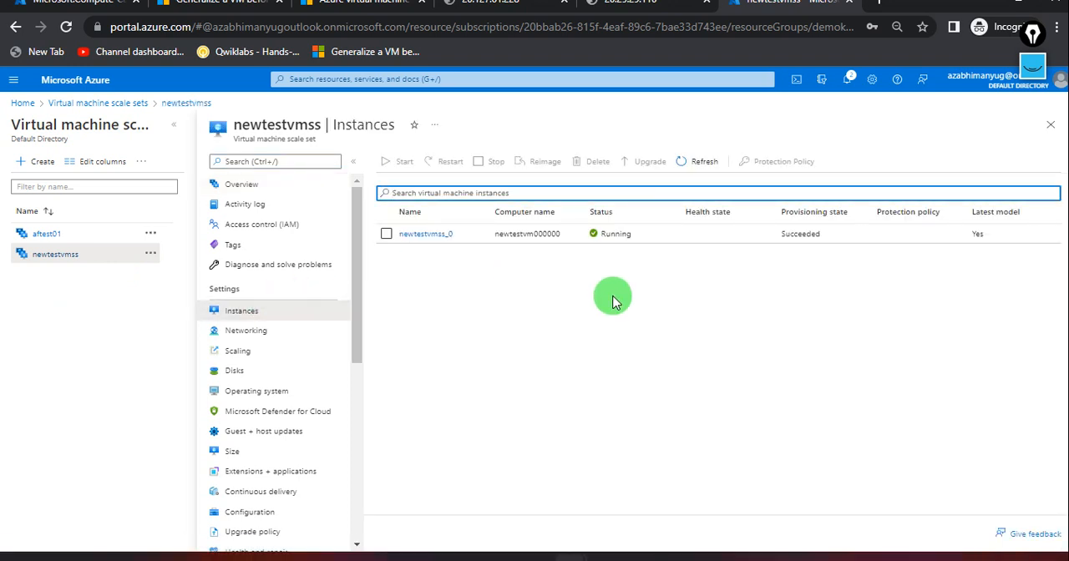
left_click(306, 187)
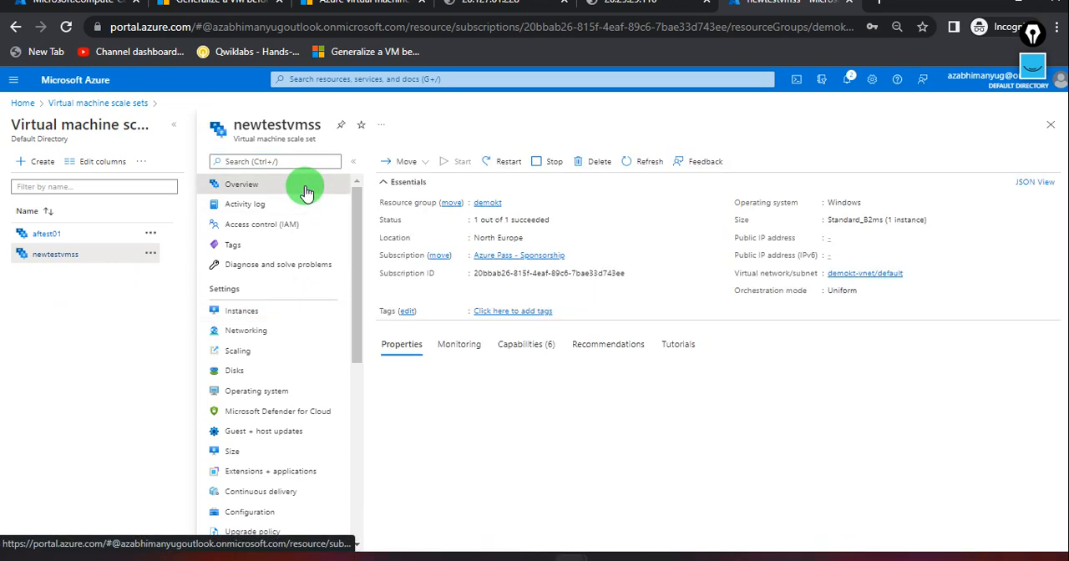
left_click(254, 312)
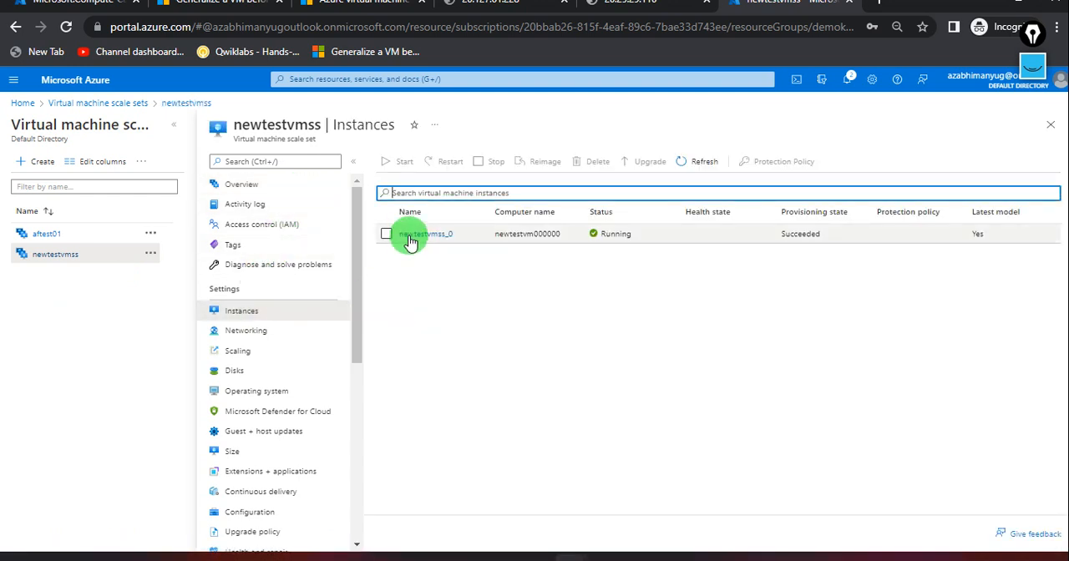
Copy the public IP address of instance newtestvmss_0, load it in a new browser tab and reload the page.
left_click(411, 235)
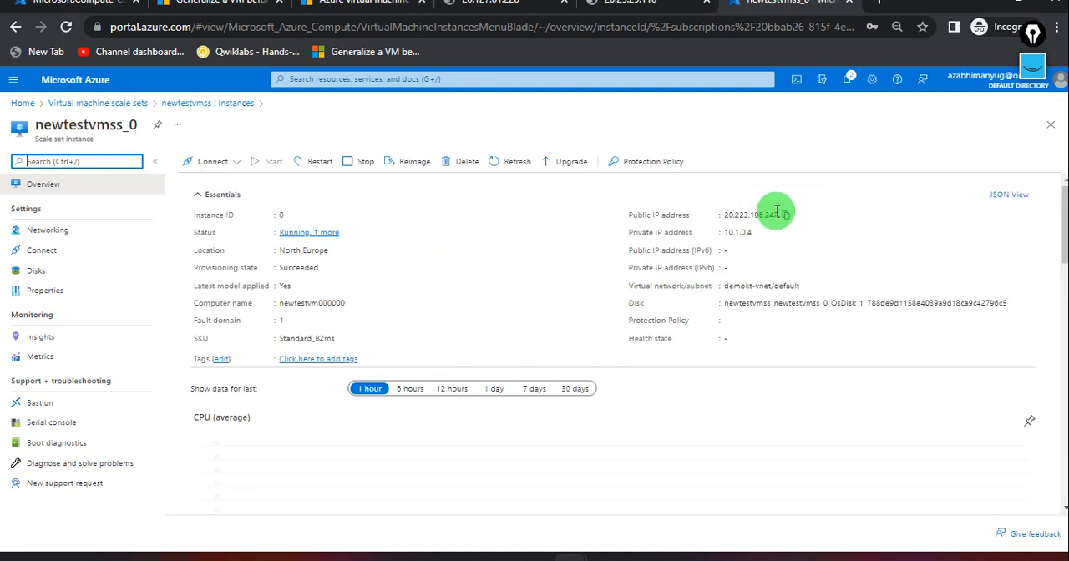
left_click(786, 215)
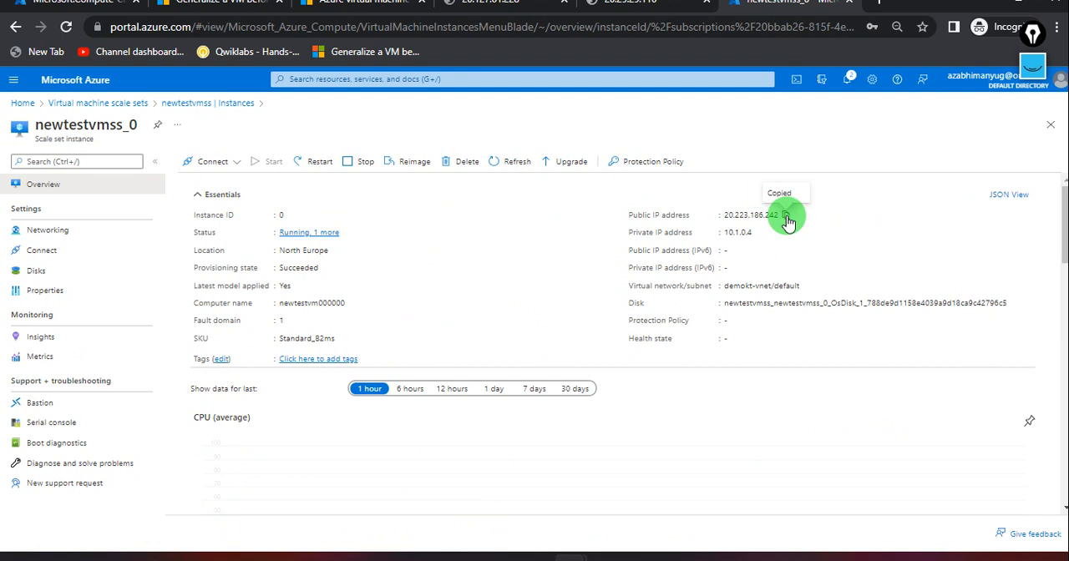
left_click(878, 7)
key("ctrl+v")
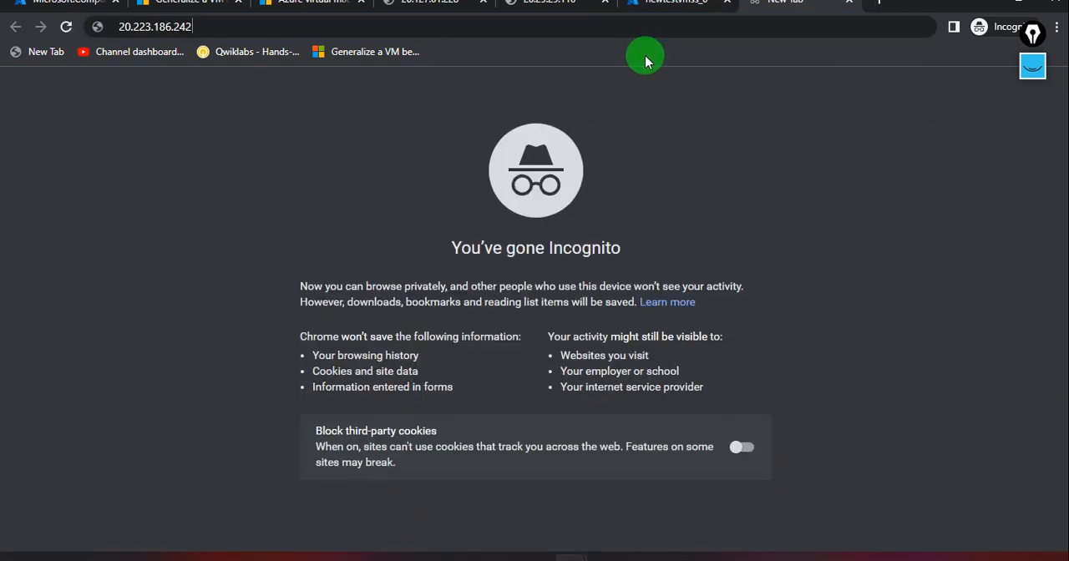
key("Return")
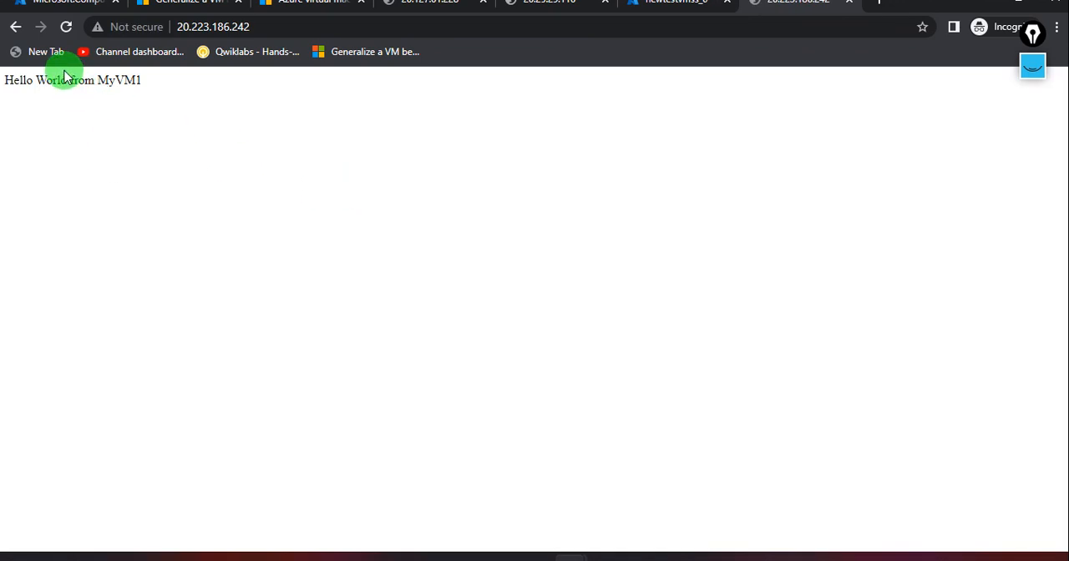
left_click(66, 27)
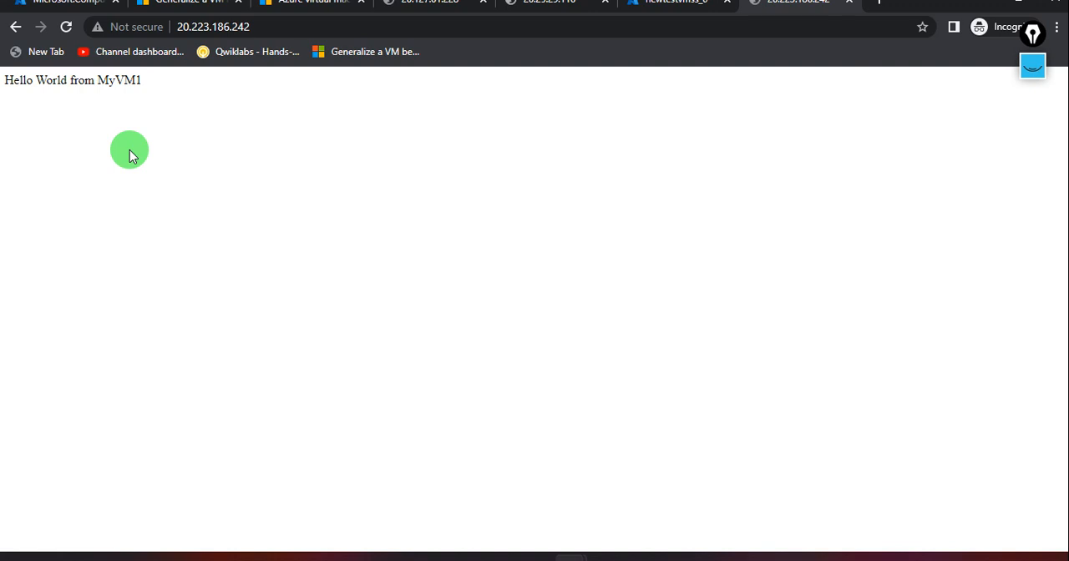
Return to newtestvmss in the Azure portal and switch its scaling to custom autoscale.
left_click(79, 8)
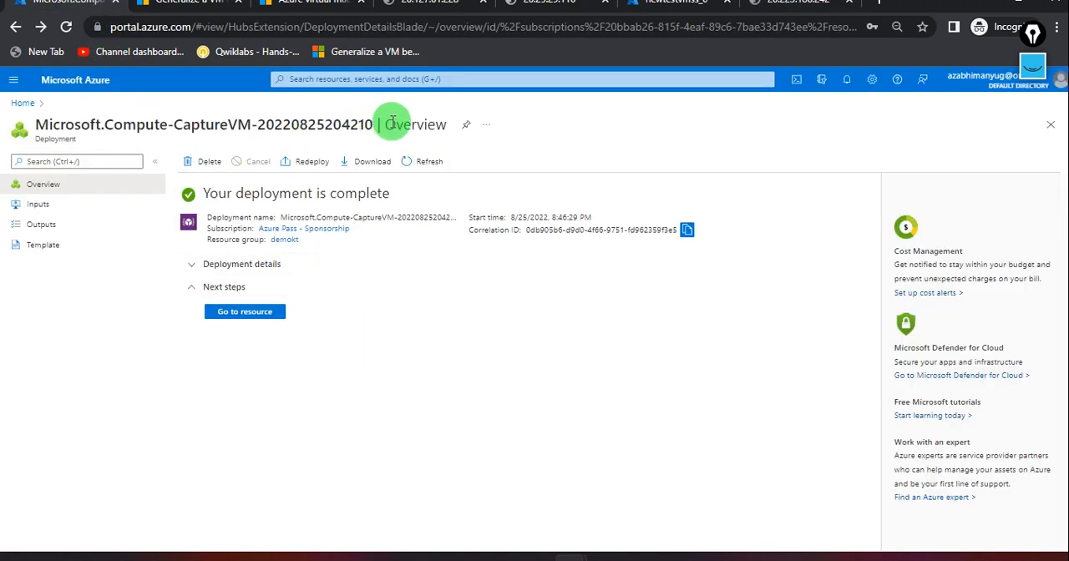
left_click(658, 11)
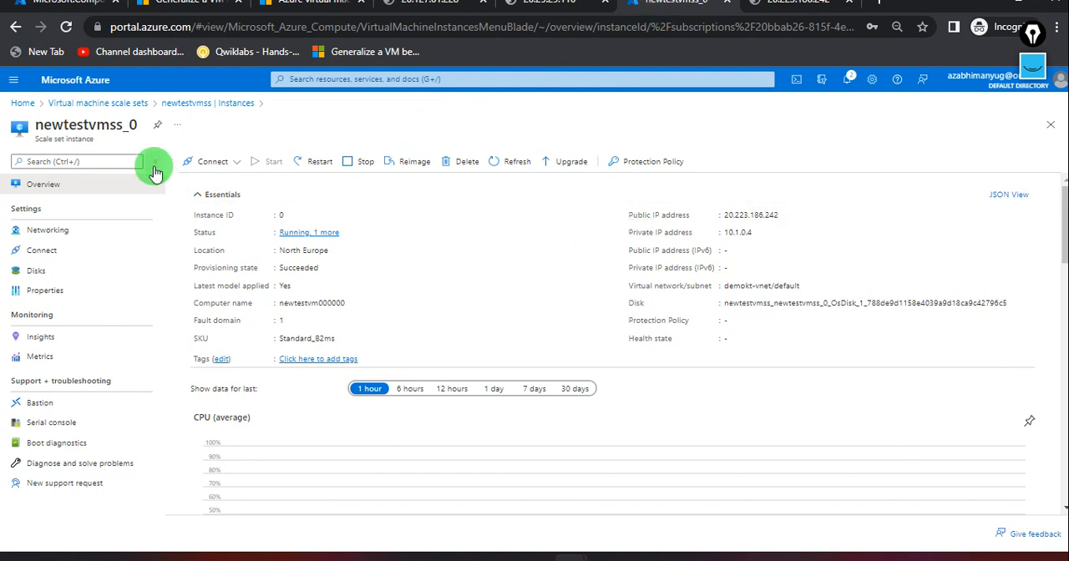
left_click(204, 106)
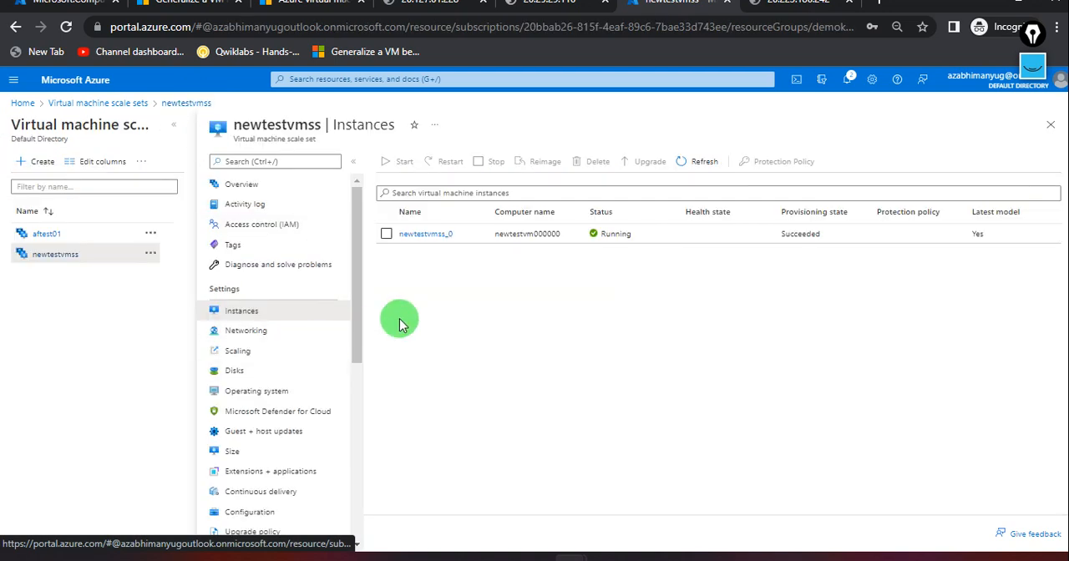
left_click(263, 356)
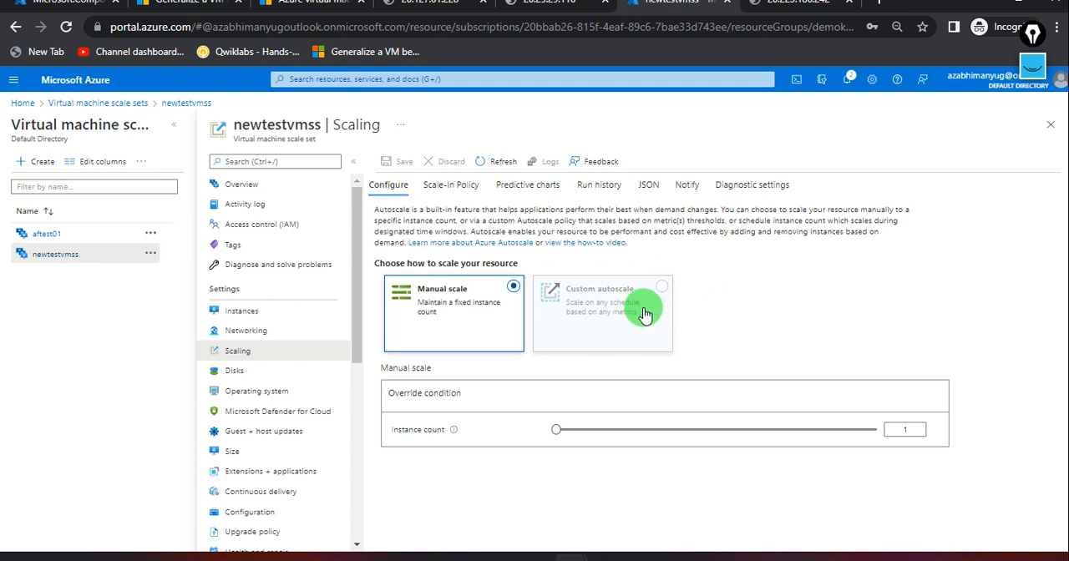
left_click(664, 286)
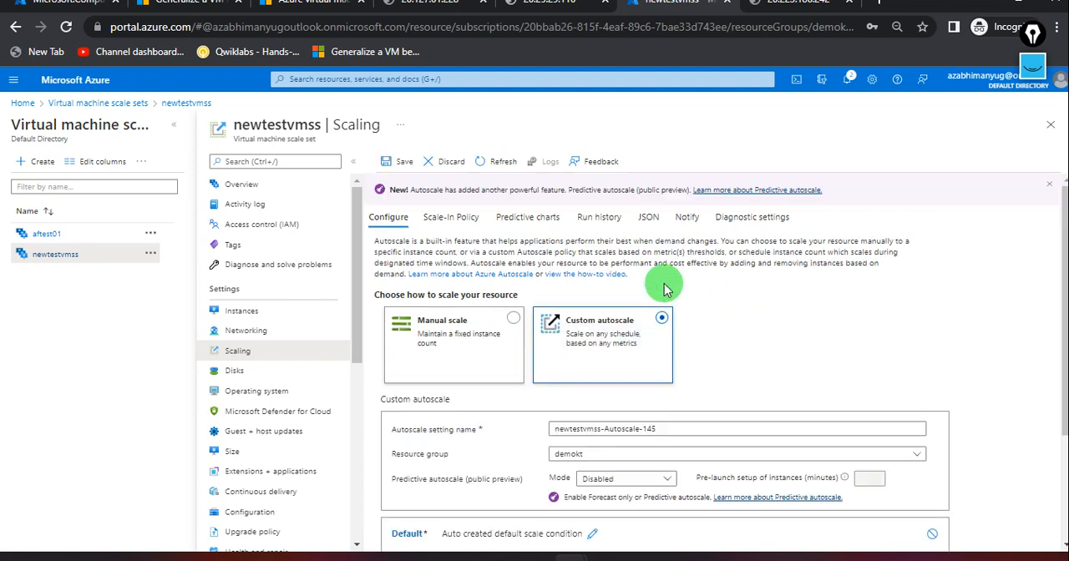
Make the default scale condition scale based on a metric, with a maximum limit of 2 instances.
scroll(727, 401, "down", 1)
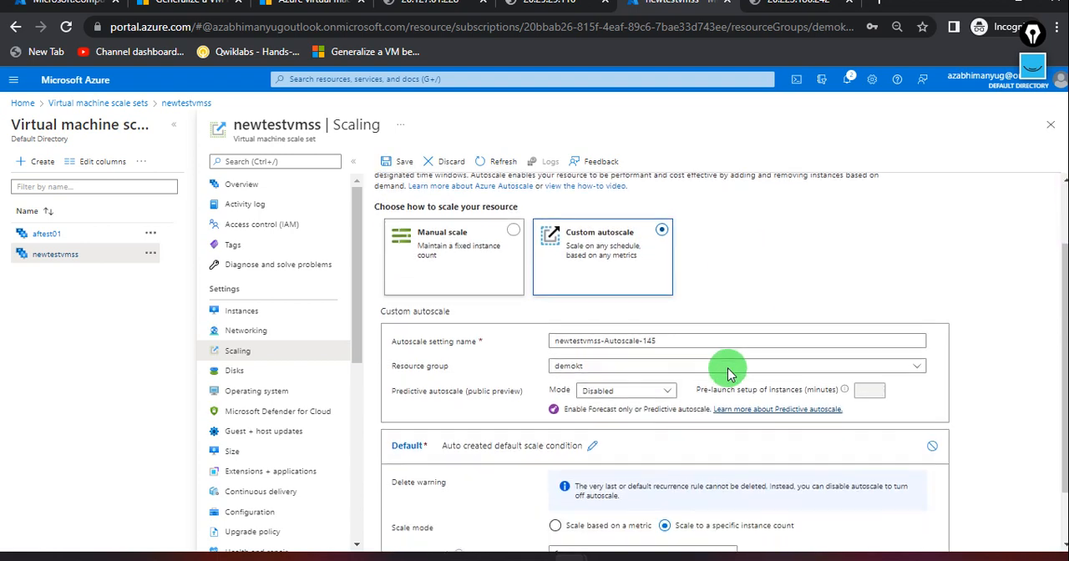
scroll(683, 449, "down", 1)
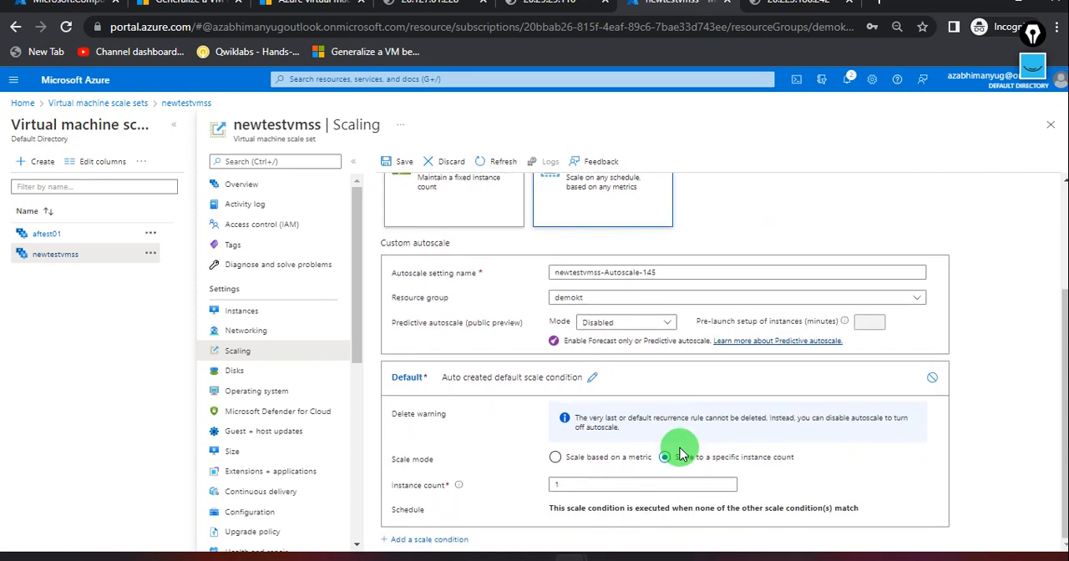
left_click(653, 486)
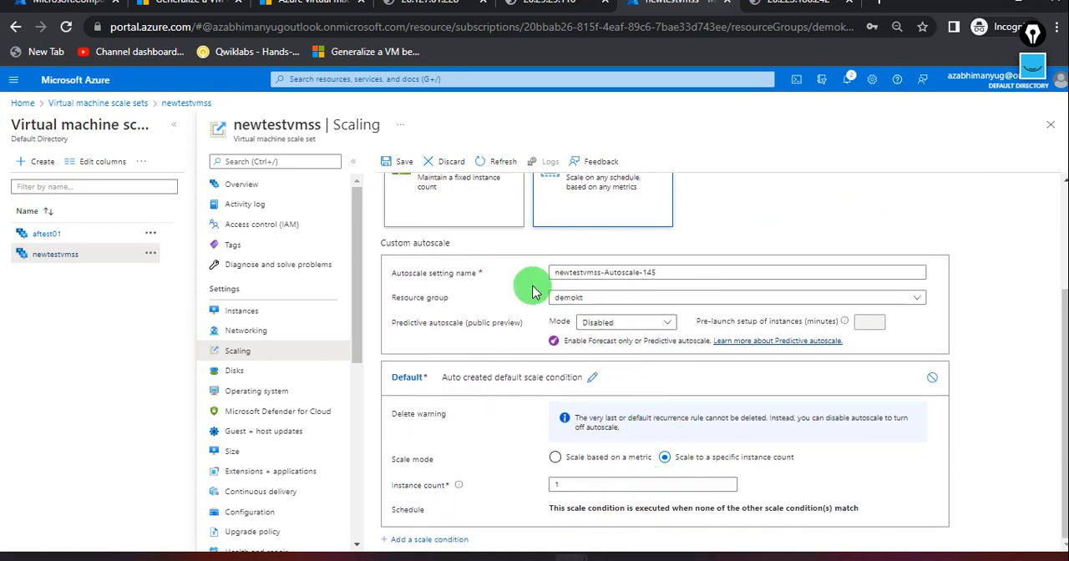
left_click(584, 276)
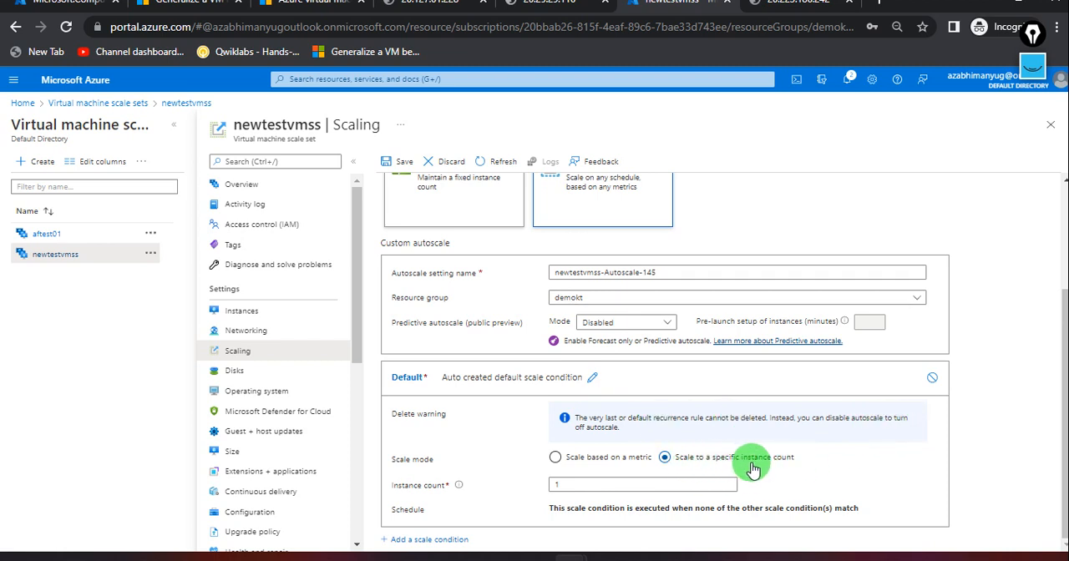
left_click(557, 458)
scroll(665, 477, "down", 1)
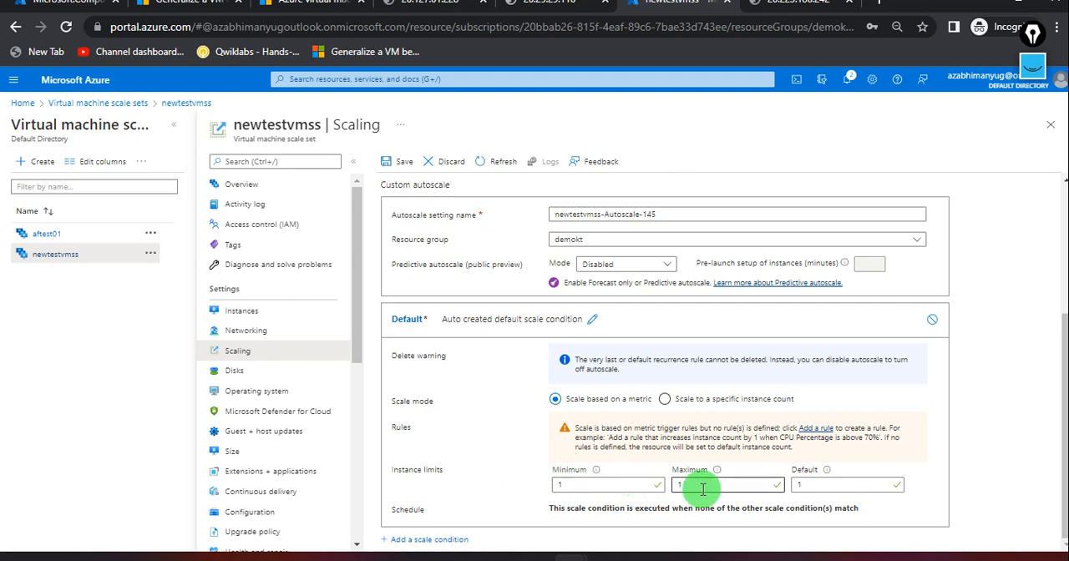
left_click_drag(712, 485, 666, 489)
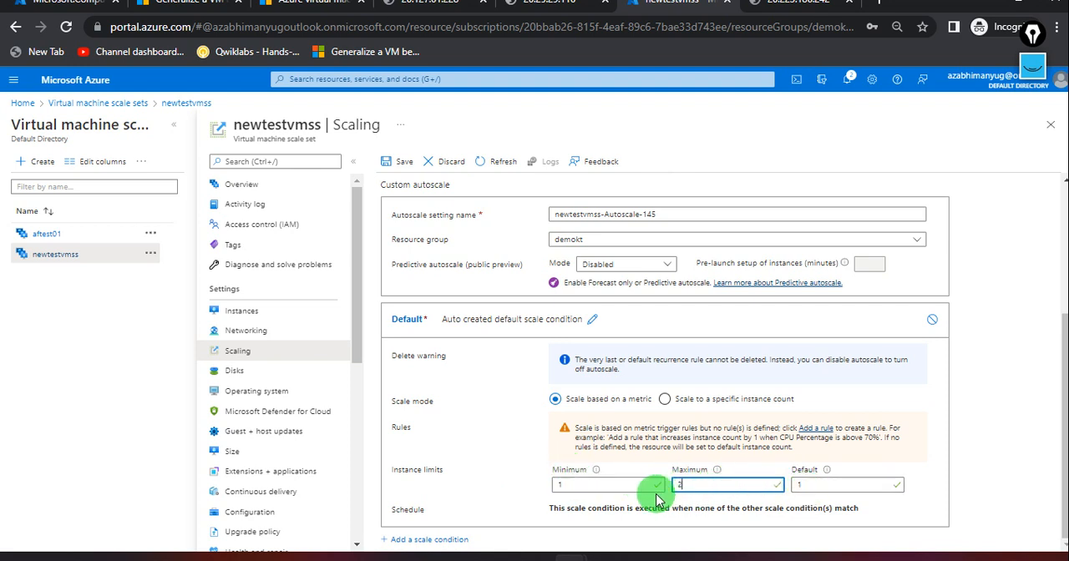
Add a second scale condition and set its scale mode to scale based on a metric.
left_click(416, 541)
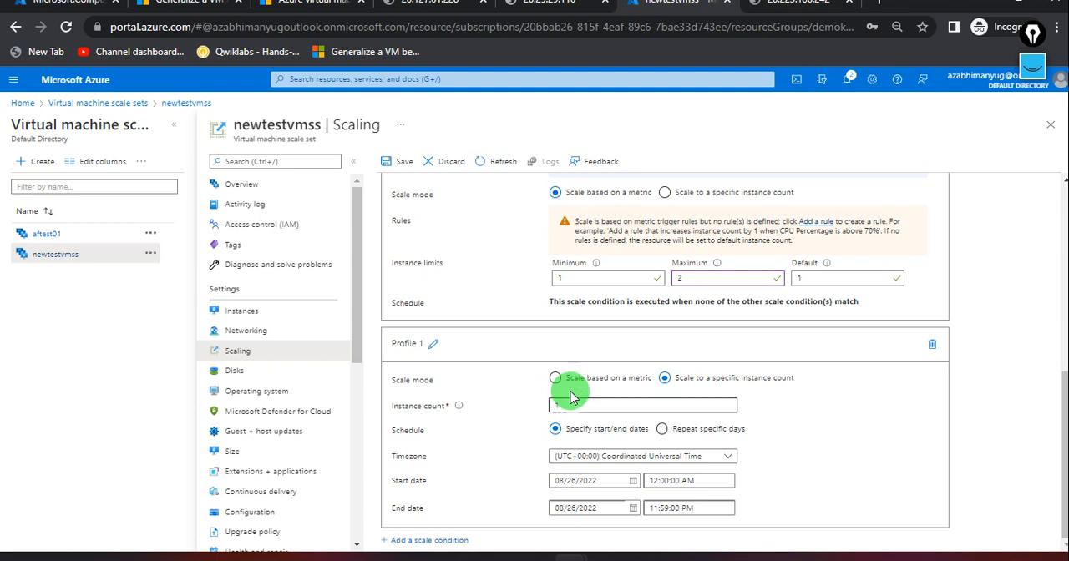
scroll(501, 365, "up", 2)
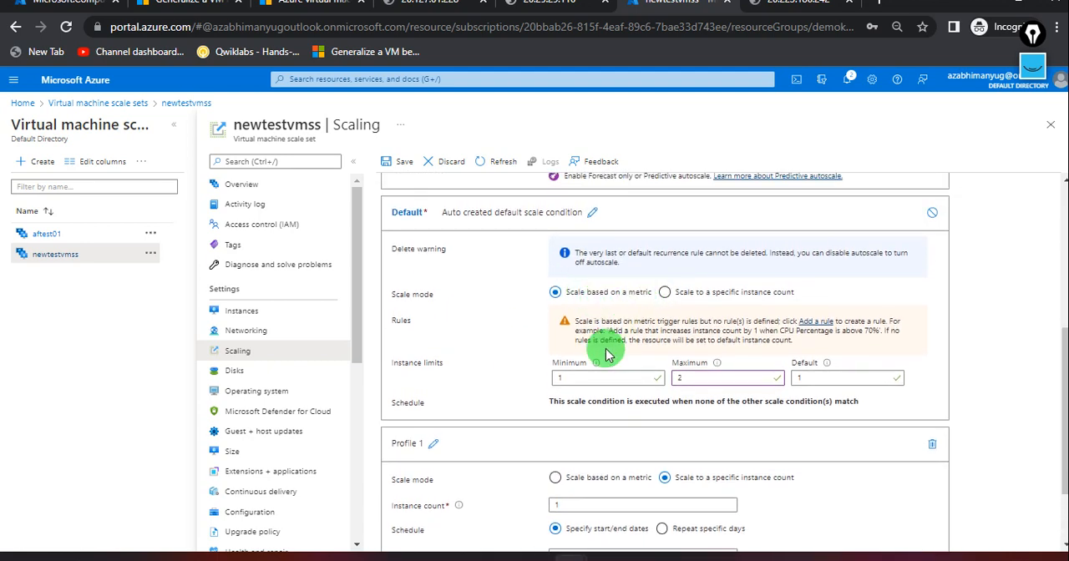
scroll(489, 394, "down", 1)
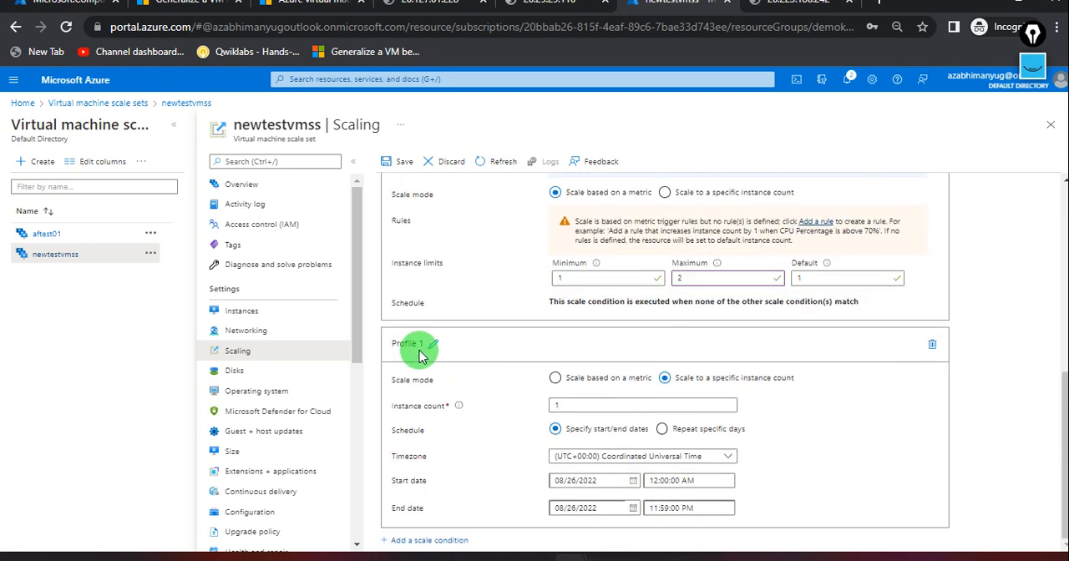
scroll(429, 376, "up", 1)
scroll(428, 376, "down", 1)
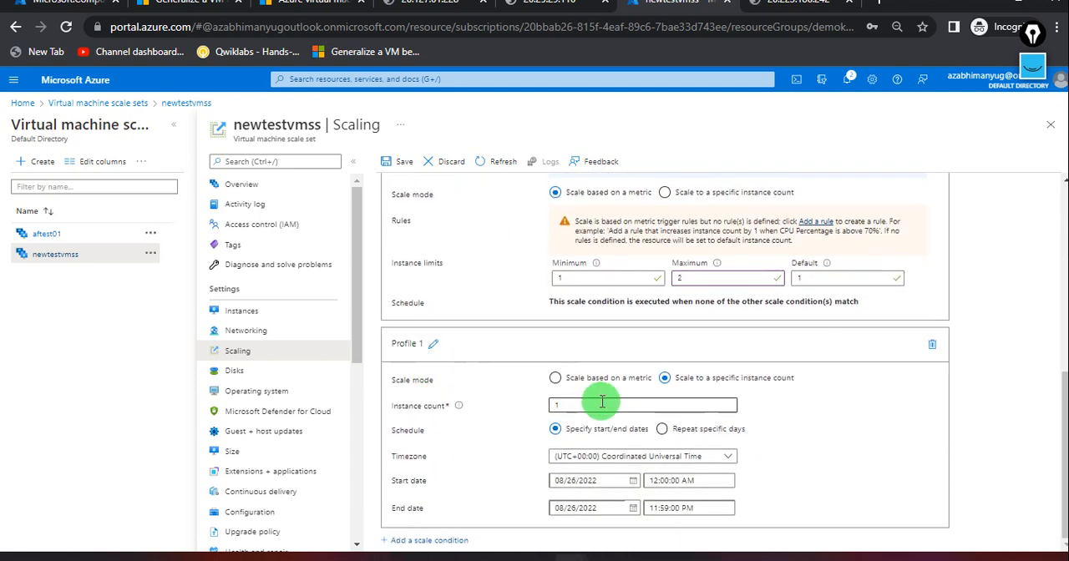
left_click(555, 379)
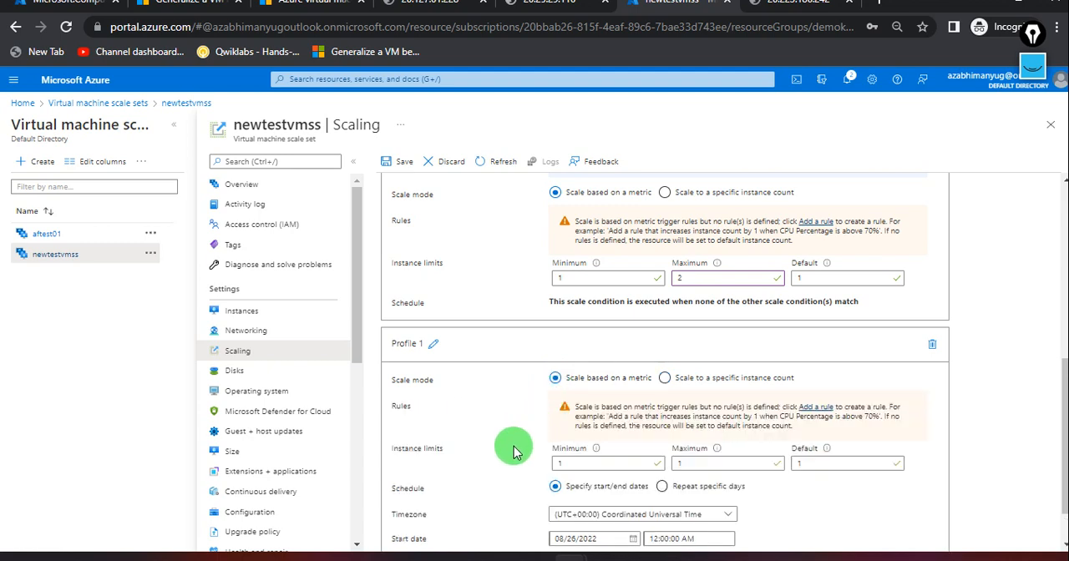
Review the settings of both scale conditions and open the default condition's name for editing.
scroll(513, 451, "down", 1)
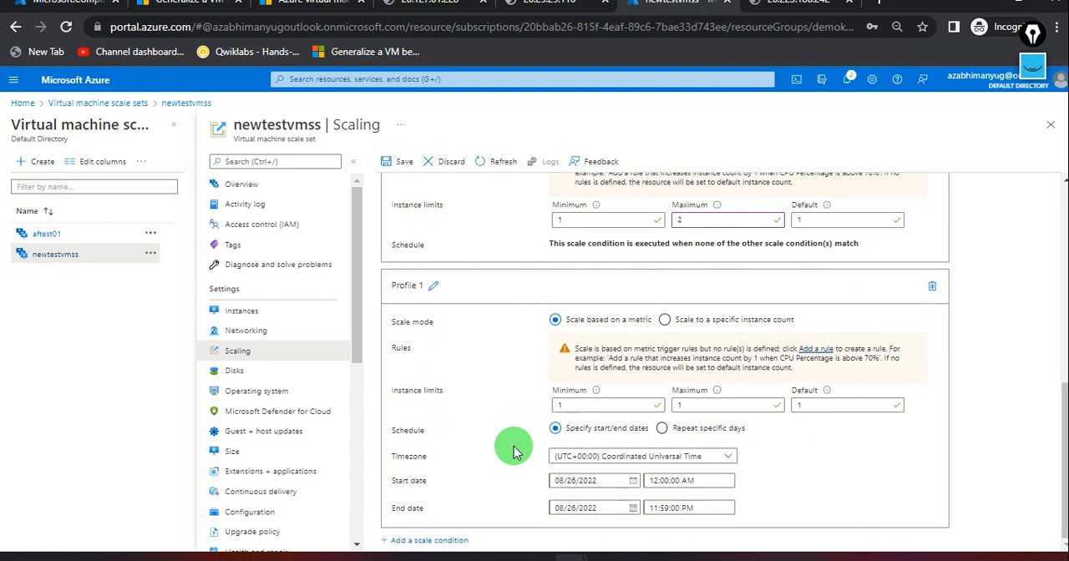
scroll(513, 451, "up", 2)
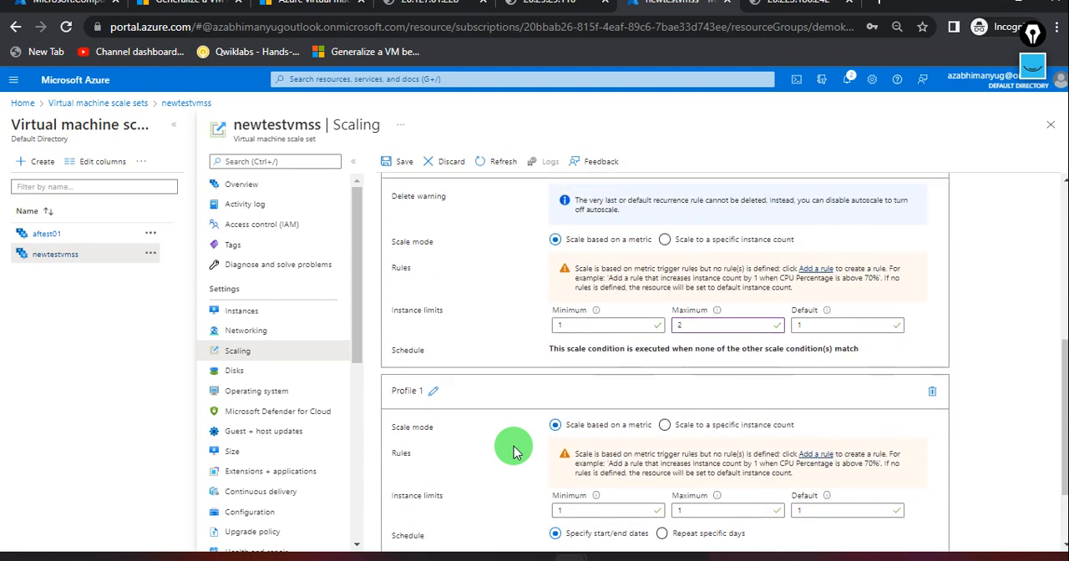
scroll(513, 451, "up", 3)
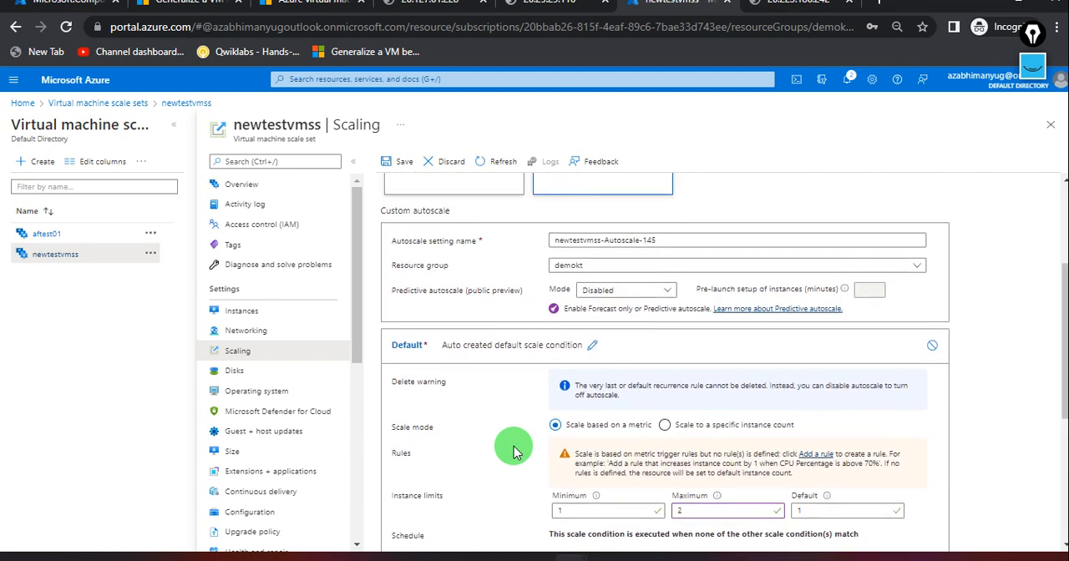
scroll(512, 451, "up", 1)
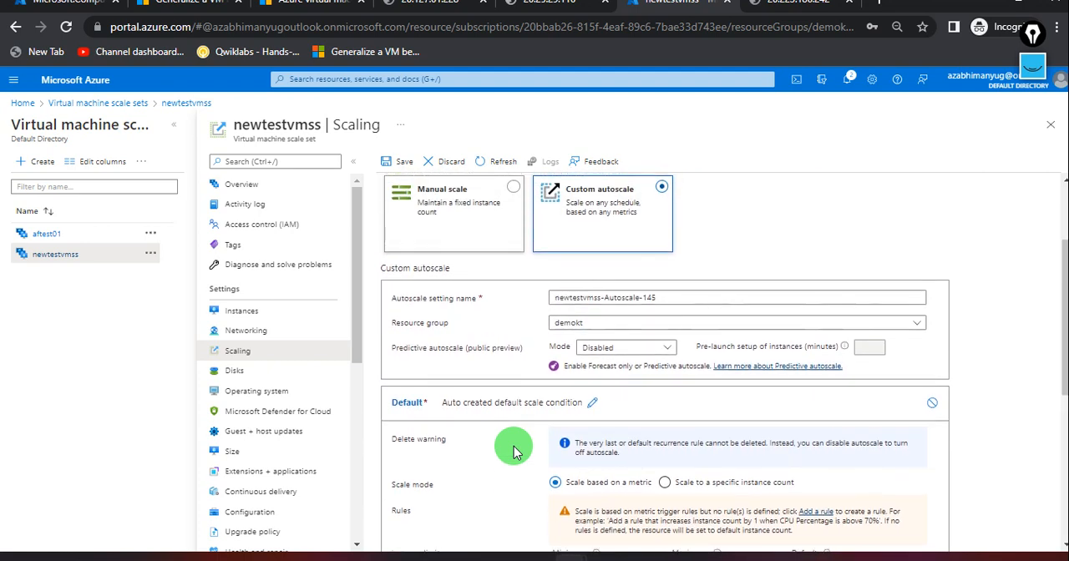
scroll(513, 451, "down", 1)
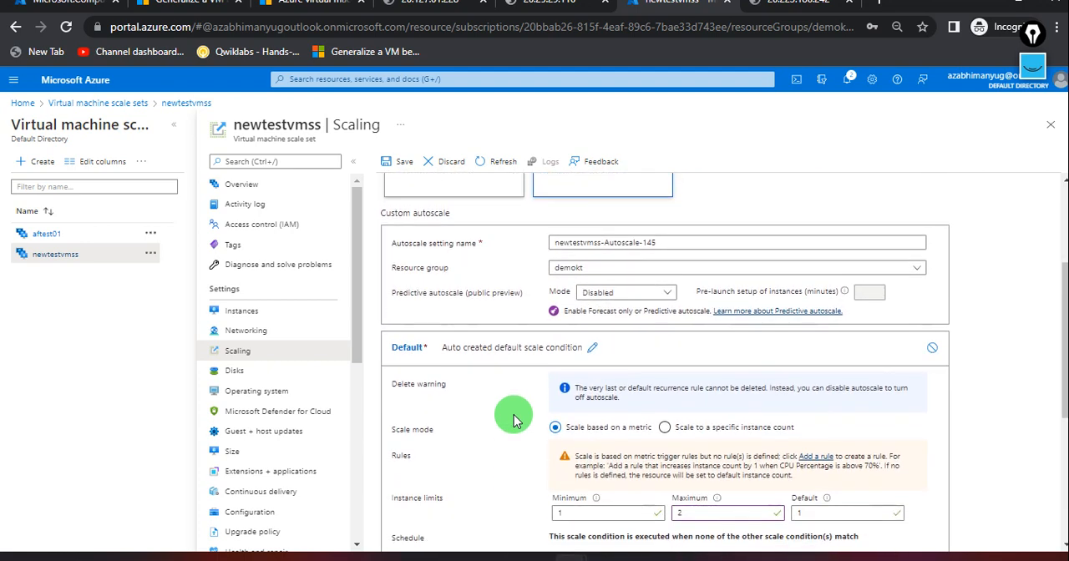
scroll(513, 406, "down", 1)
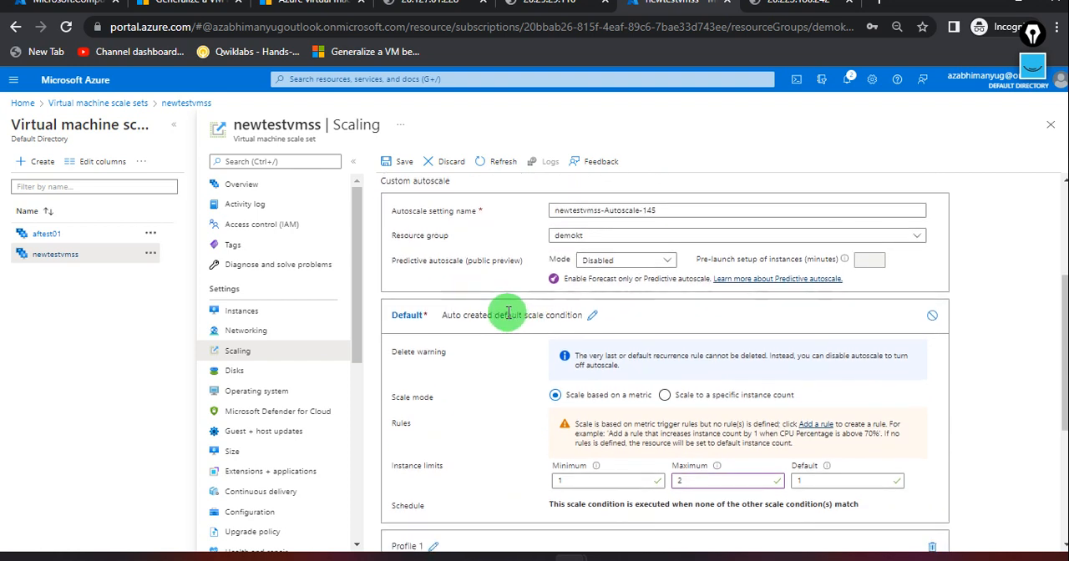
left_click(593, 316)
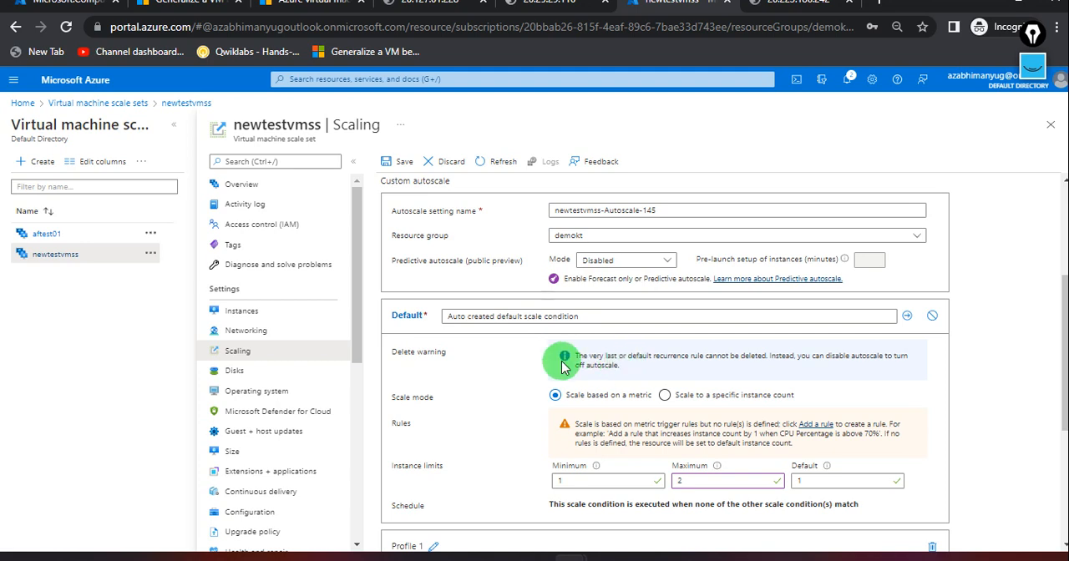
scroll(501, 368, "up", 3)
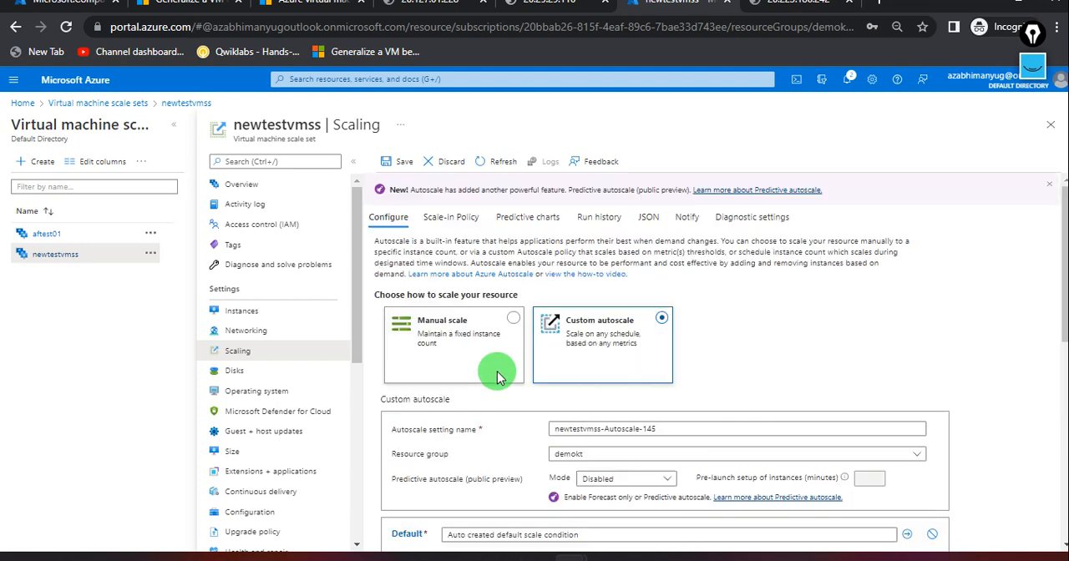
Check the scale set's scale-in policy and return to the autoscale configuration.
left_click(442, 222)
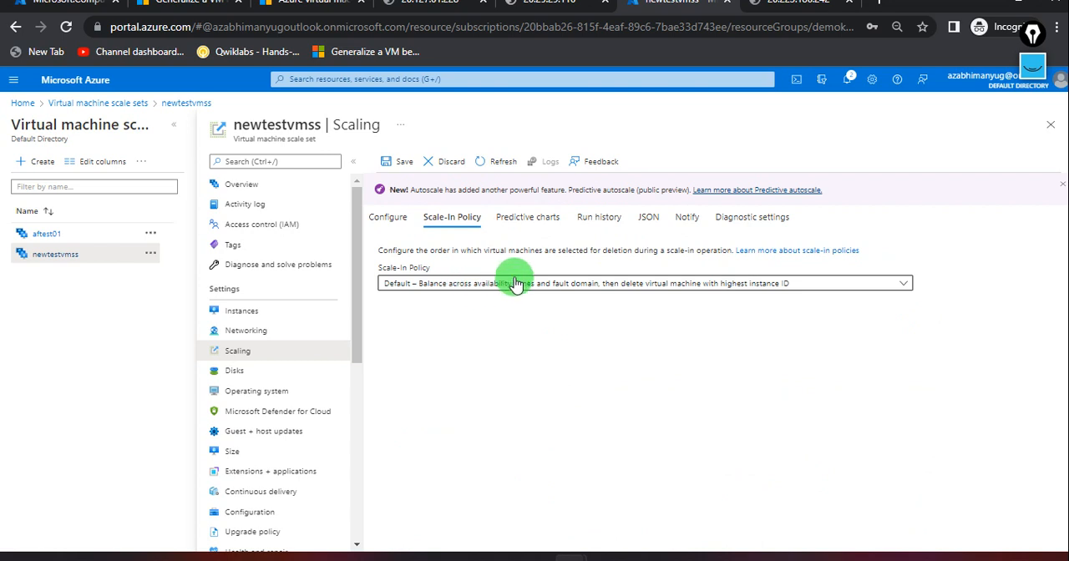
left_click(403, 215)
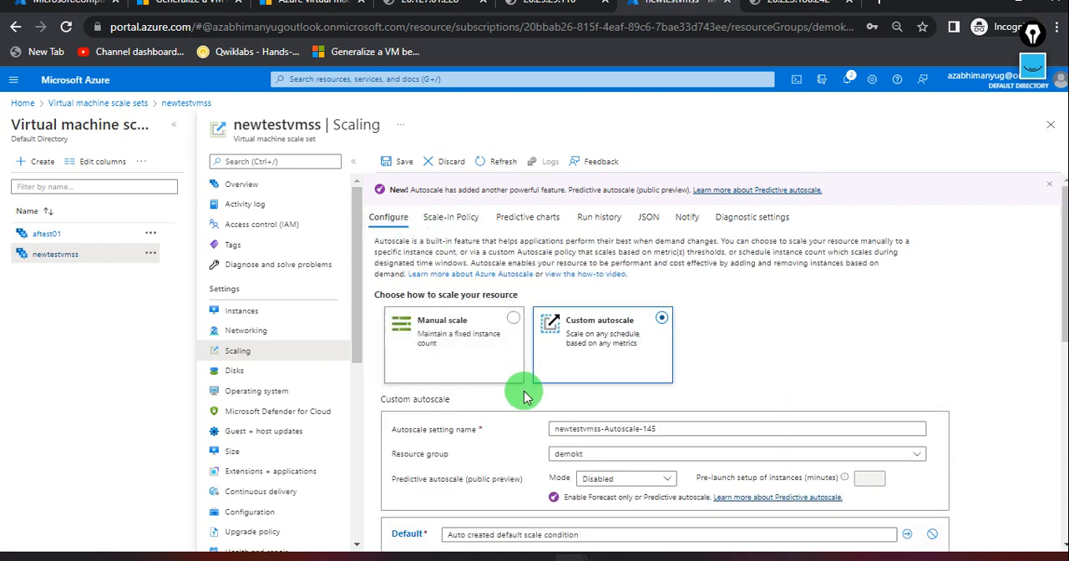
Delete the second scale condition, Profile 1, from the custom autoscale settings.
scroll(524, 396, "down", 1)
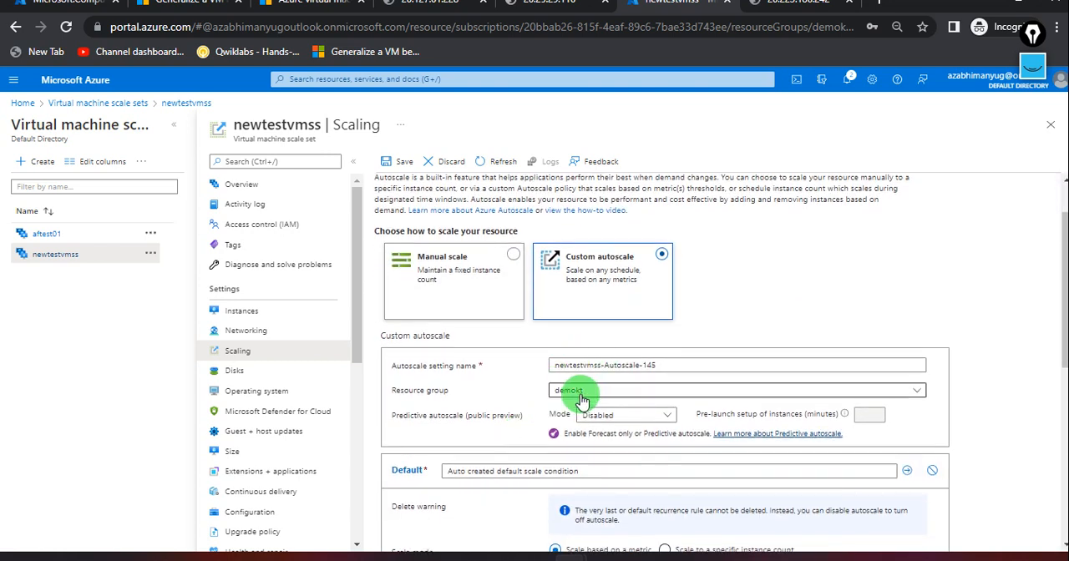
scroll(543, 401, "down", 2)
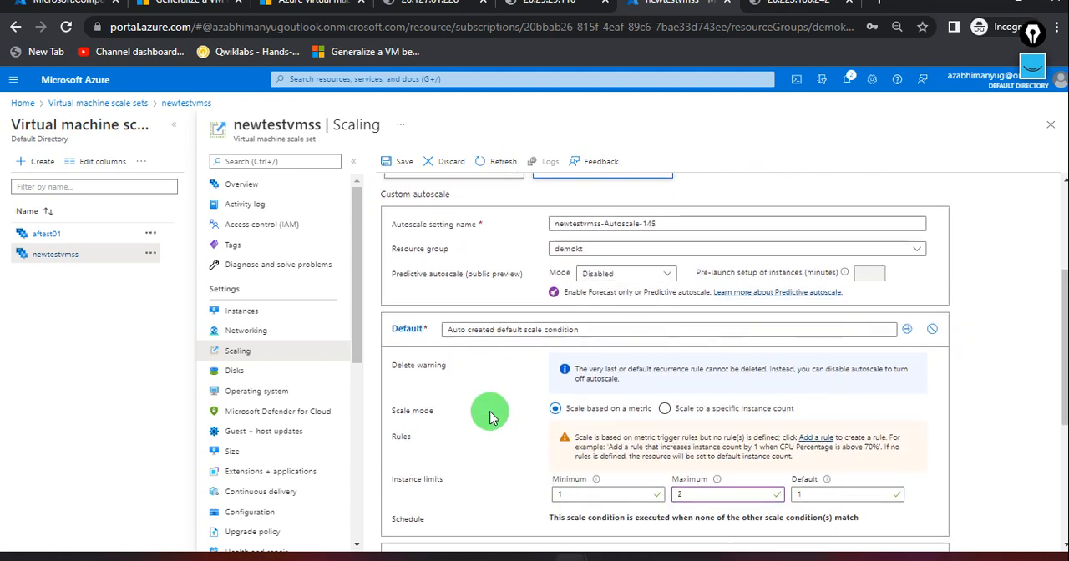
scroll(545, 472, "down", 1)
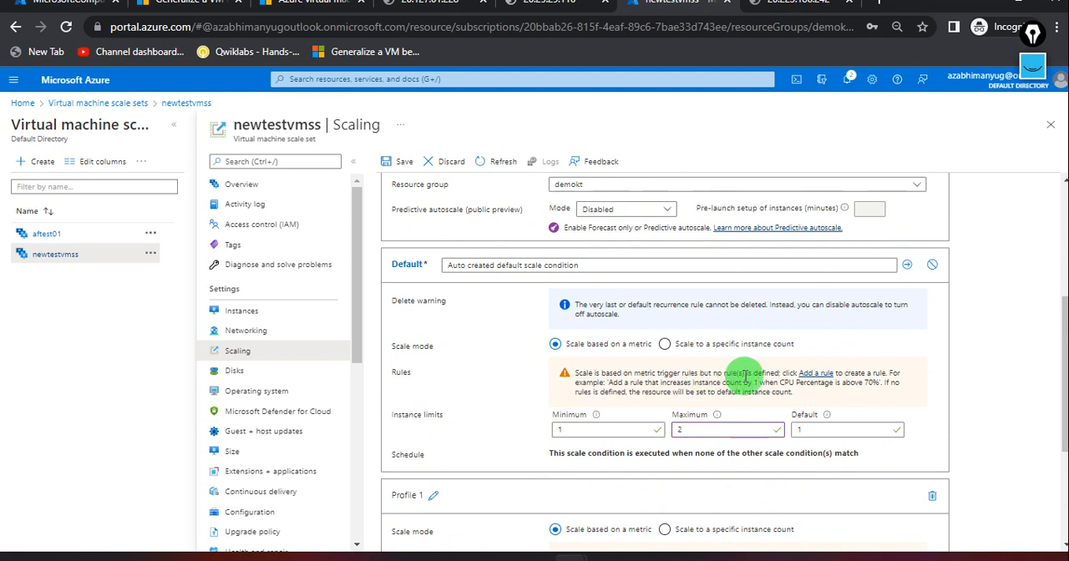
scroll(716, 382, "down", 1)
scroll(524, 419, "down", 1)
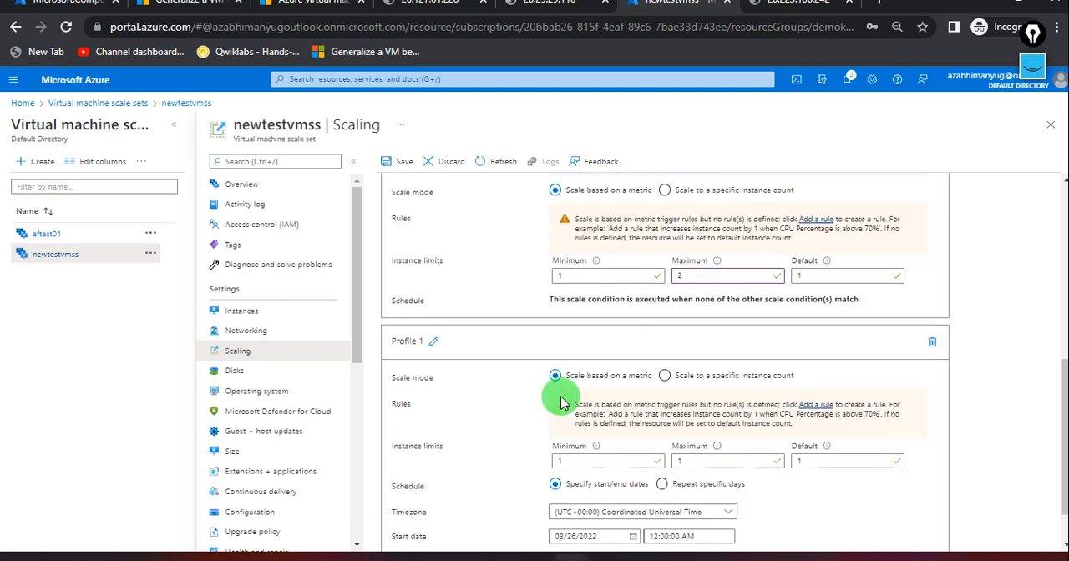
left_click(931, 348)
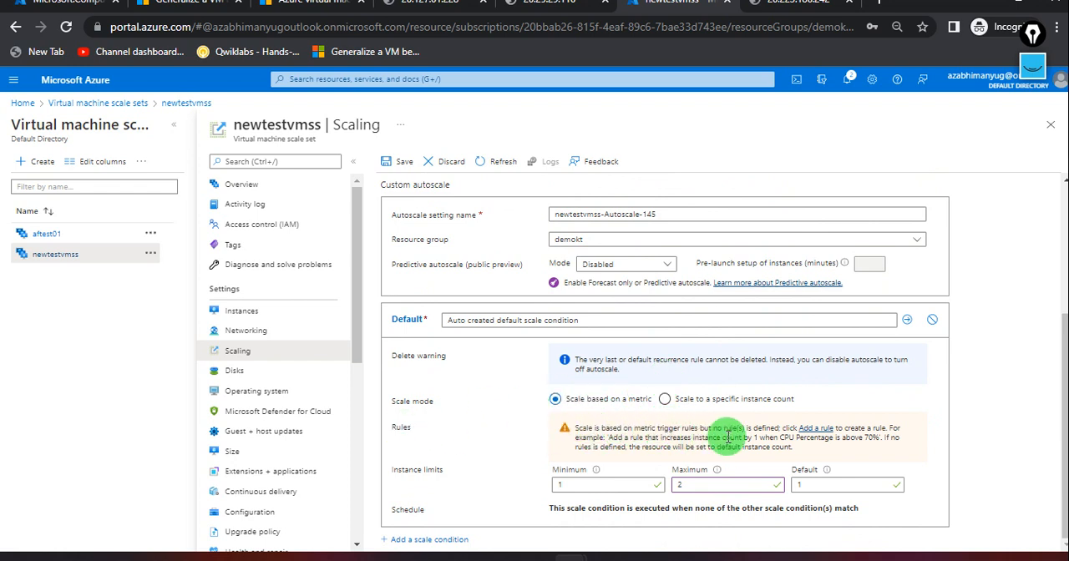
Start a new scale rule for the default condition with its time aggregation set to Maximum.
left_click(821, 432)
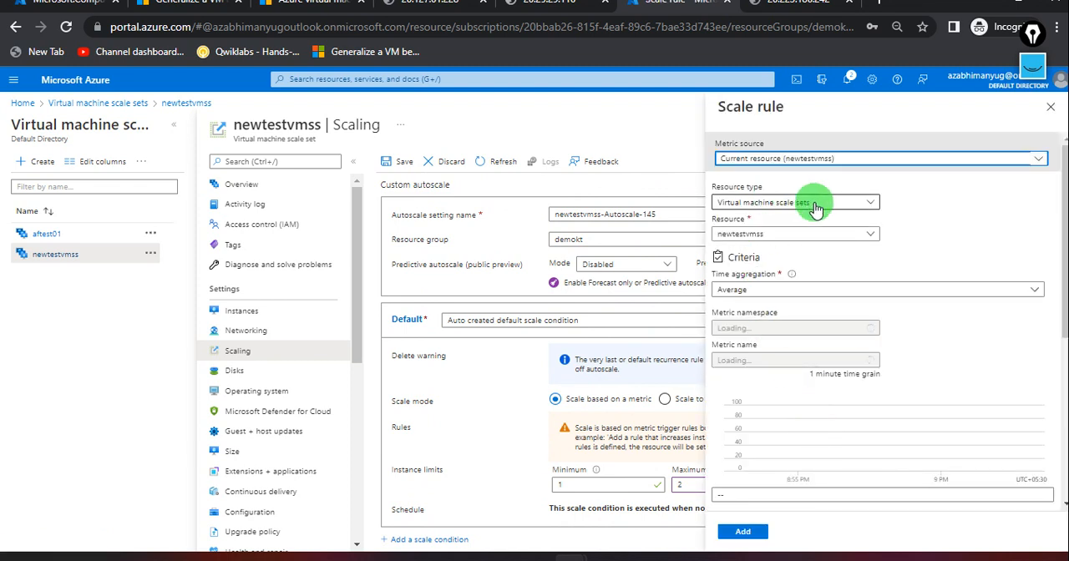
left_click(846, 290)
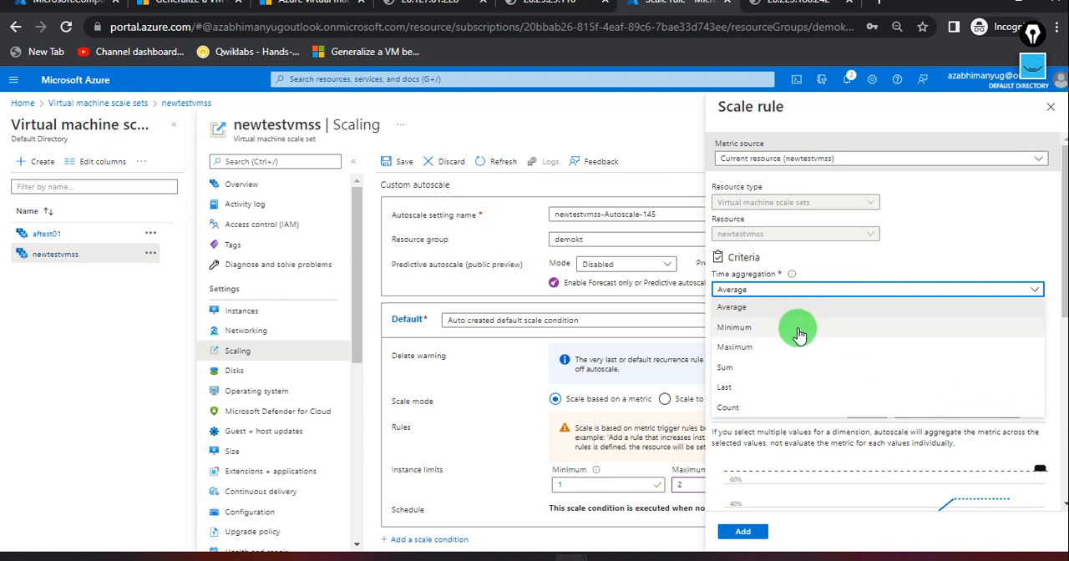
left_click(781, 348)
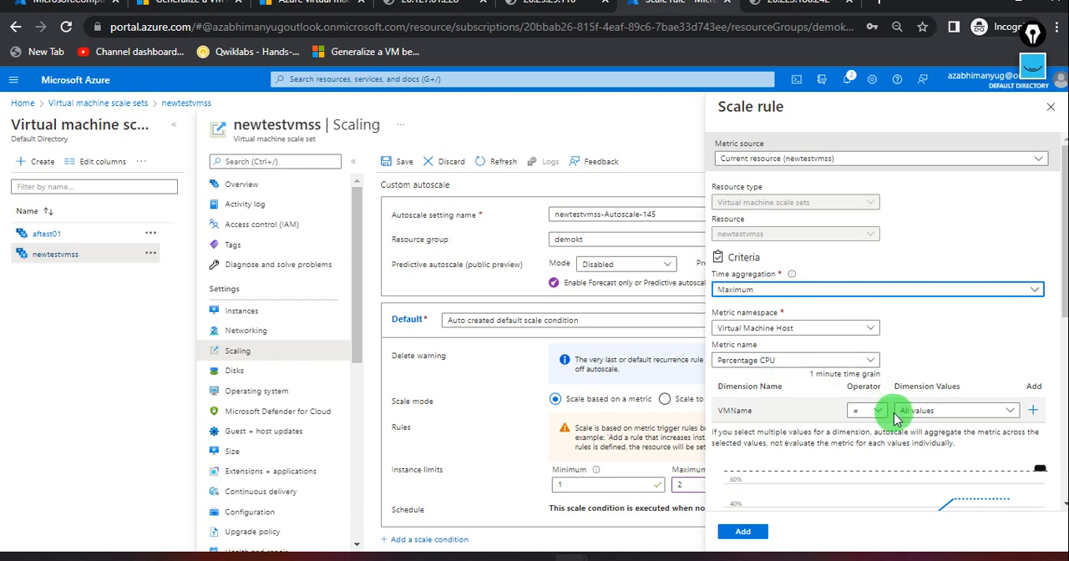
Restrict the rule's VMName dimension to the instance newtestvmss_0.
scroll(893, 418, "down", 1)
left_click(1006, 356)
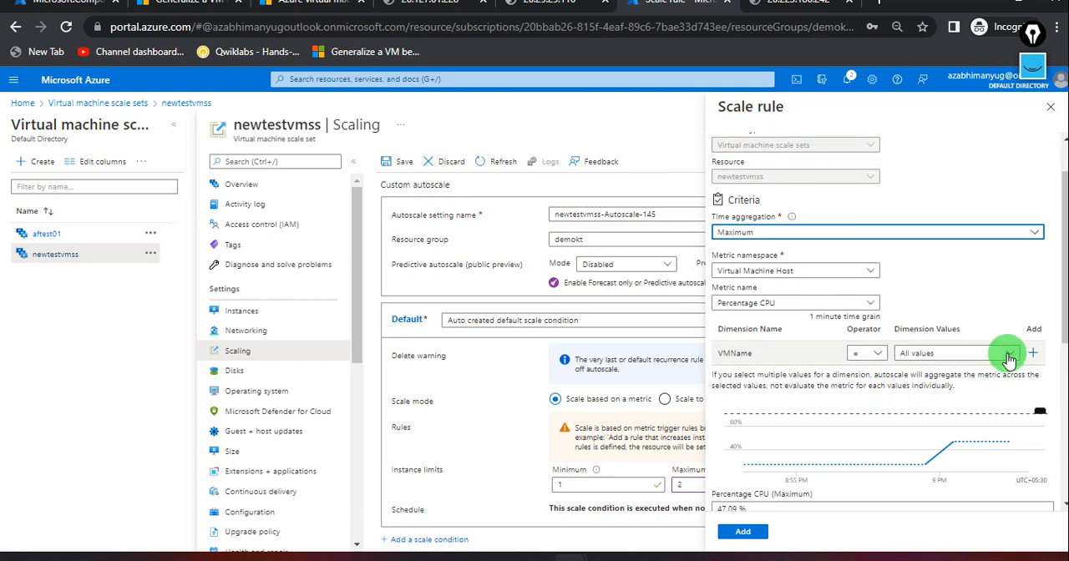
left_click(910, 392)
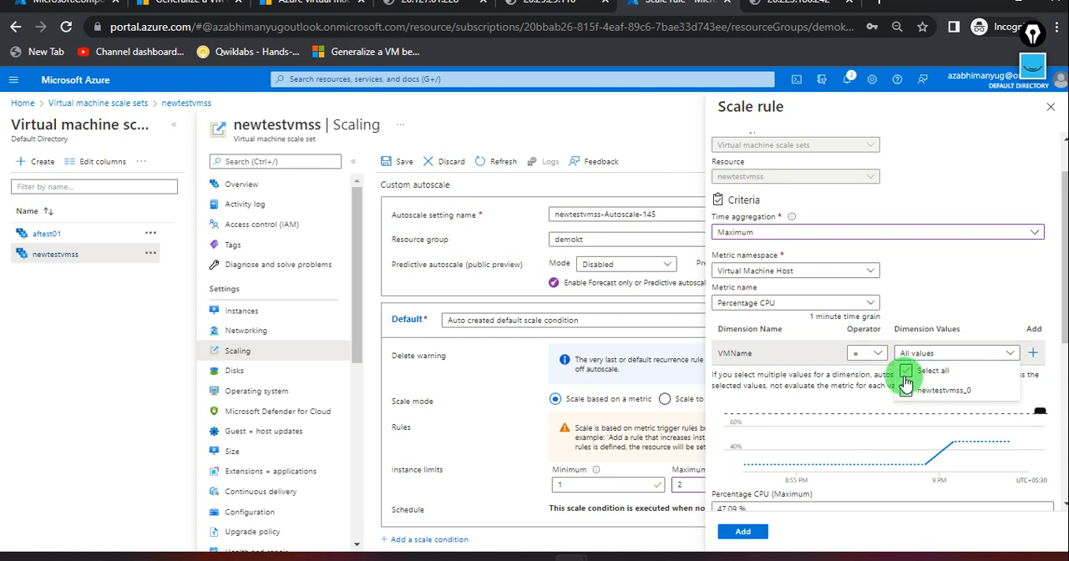
left_click(934, 309)
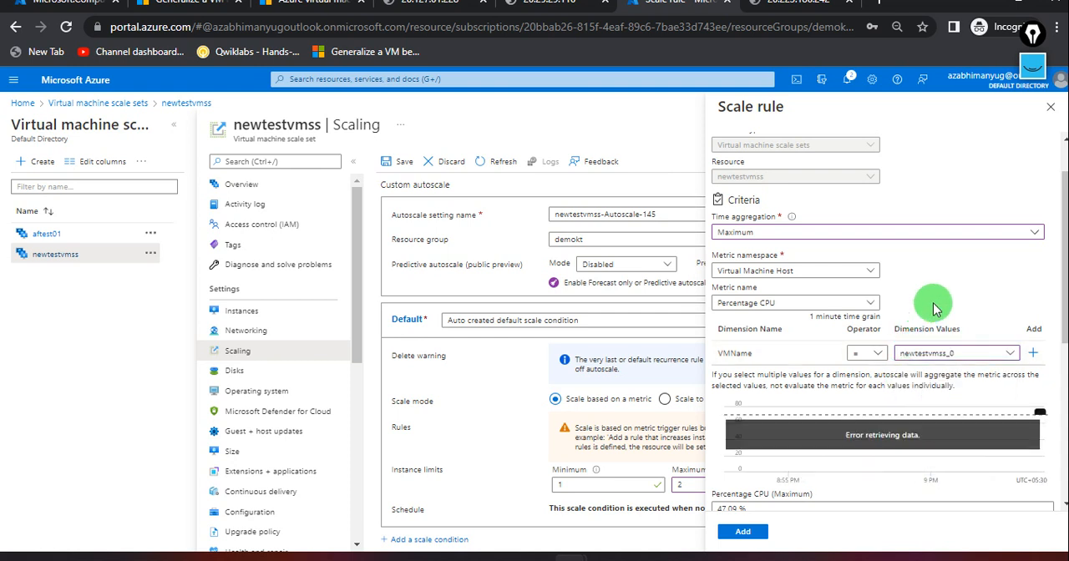
Set the rule's metric threshold to 30% and its operator to Greater than or equal to.
scroll(922, 457, "down", 2)
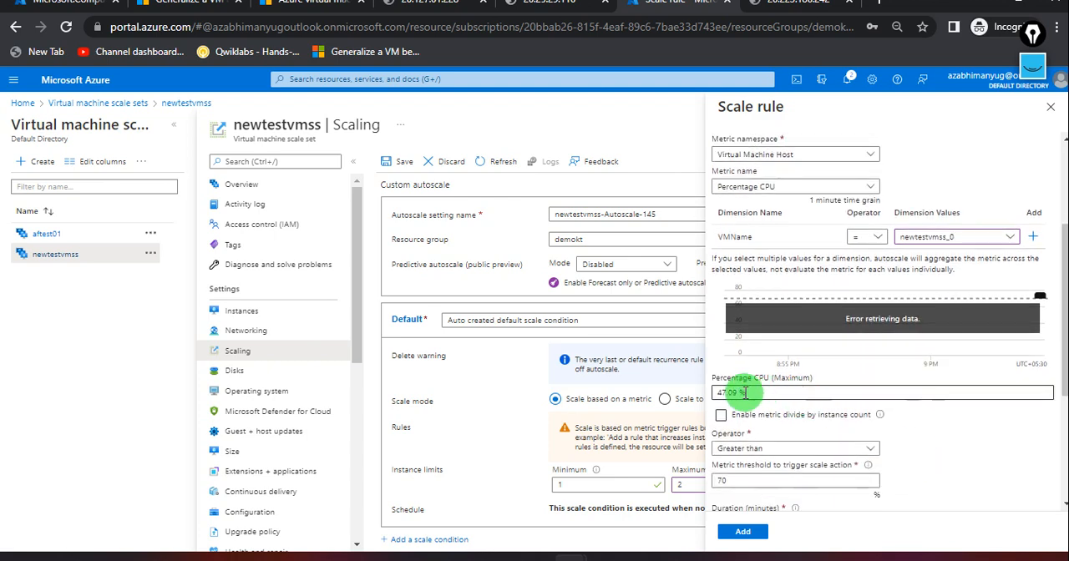
left_click_drag(753, 393, 691, 399)
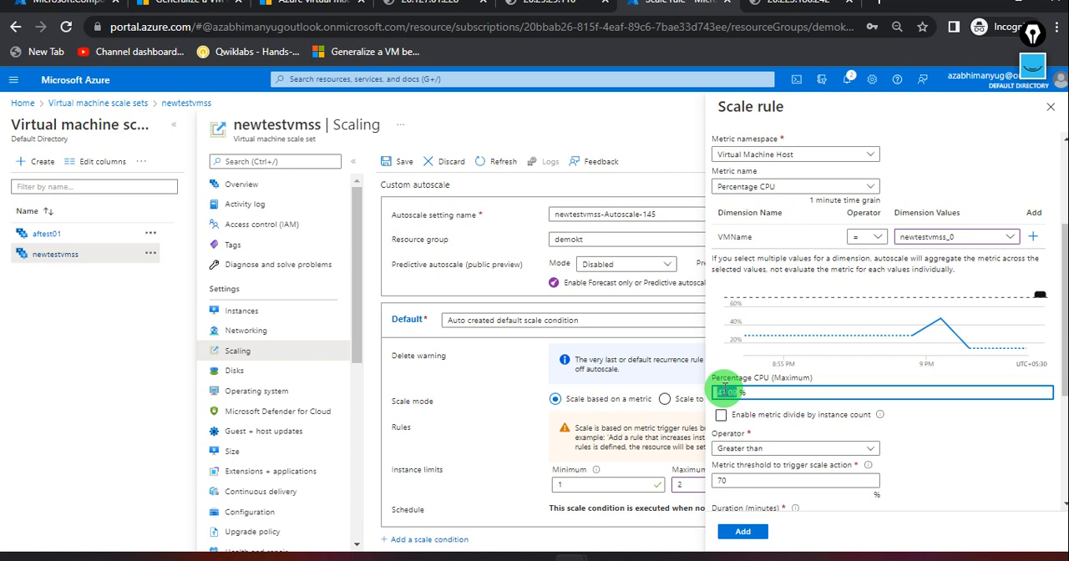
left_click(886, 426)
scroll(954, 425, "down", 1)
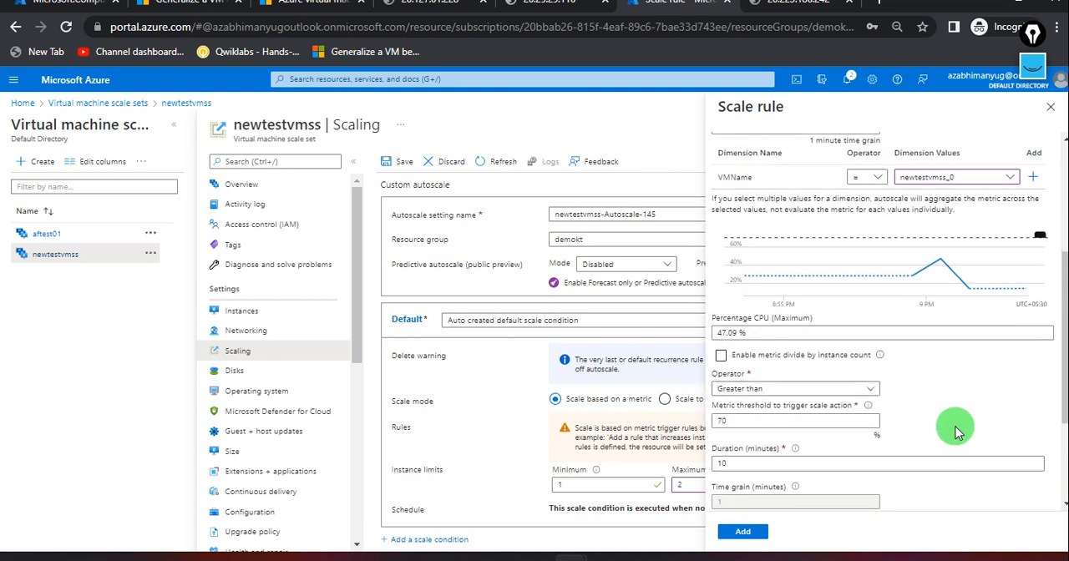
scroll(954, 407, "down", 1)
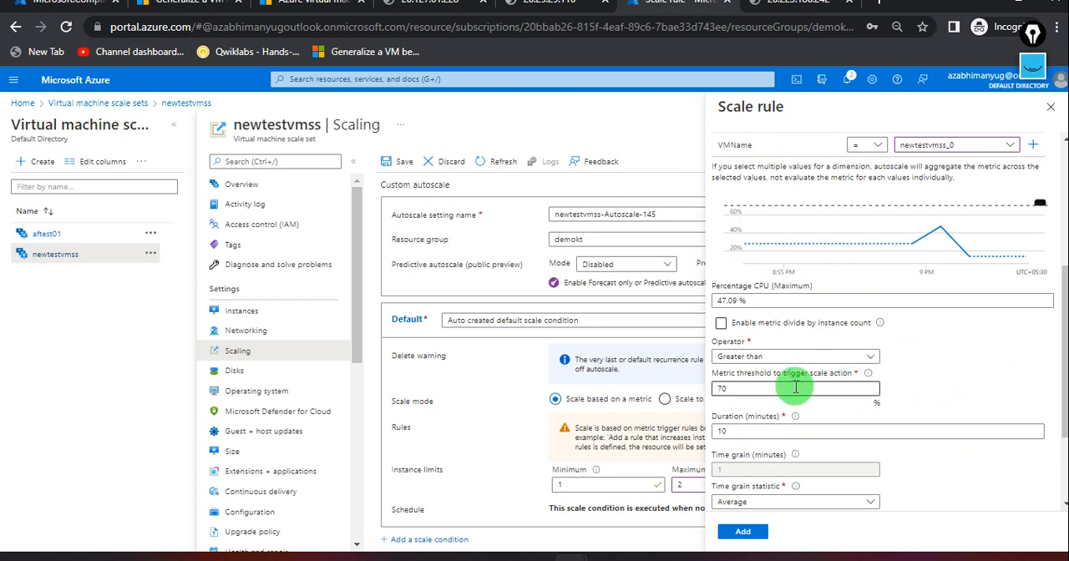
left_click_drag(752, 388, 685, 389)
type("30")
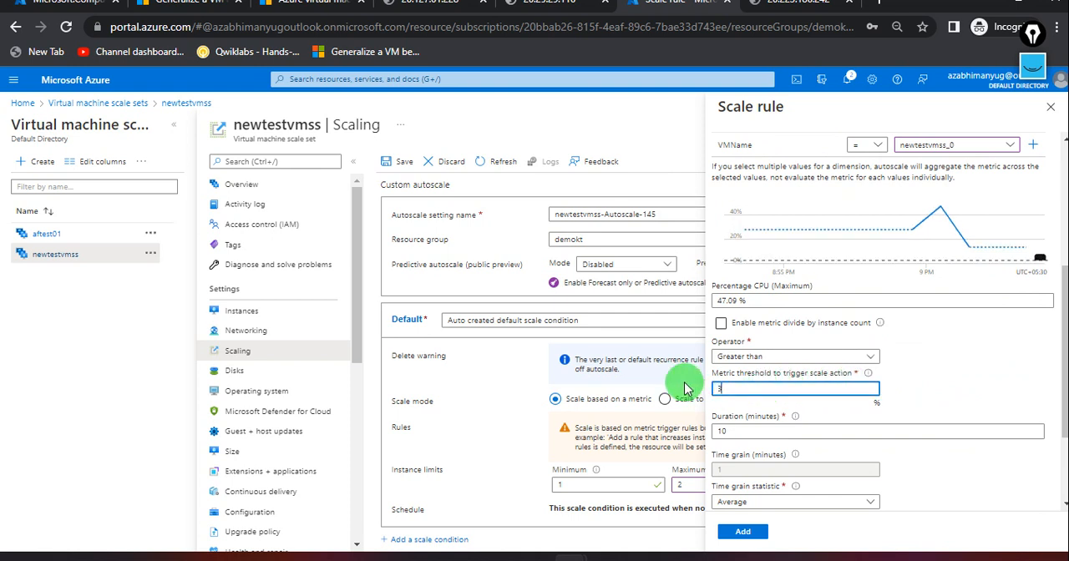
left_click(908, 397)
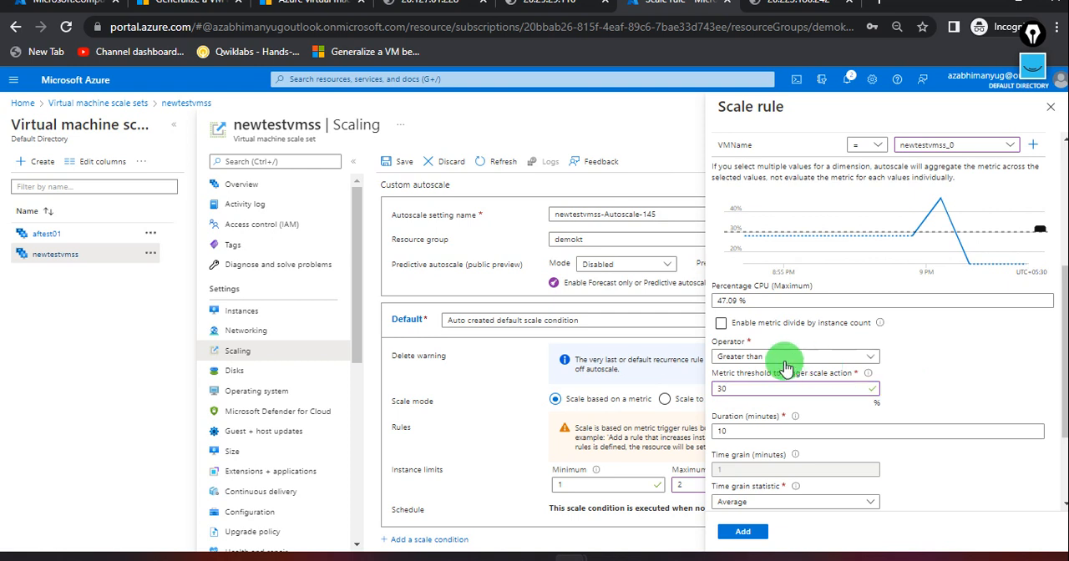
left_click(768, 367)
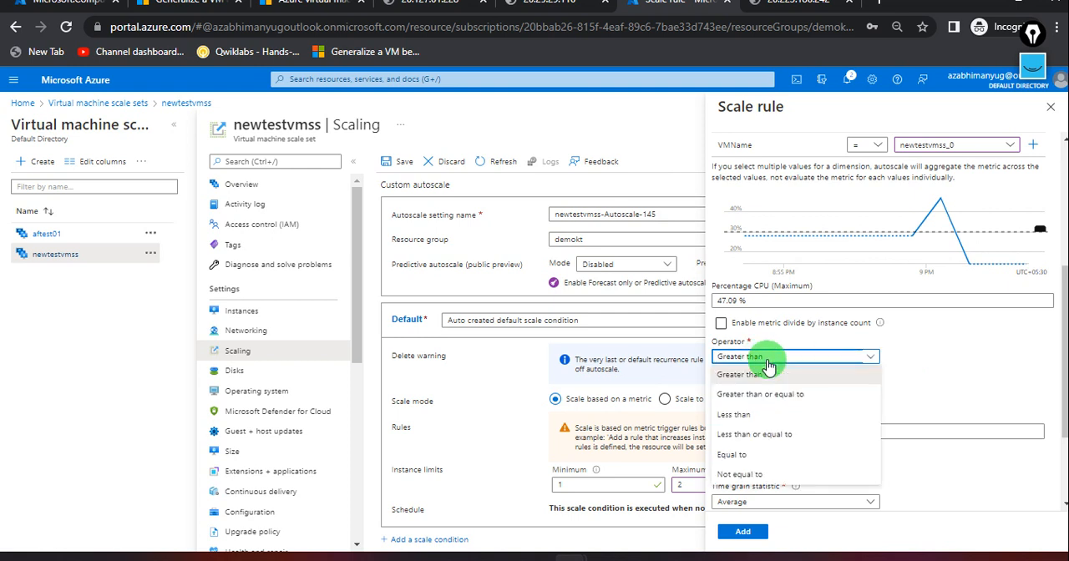
left_click(778, 395)
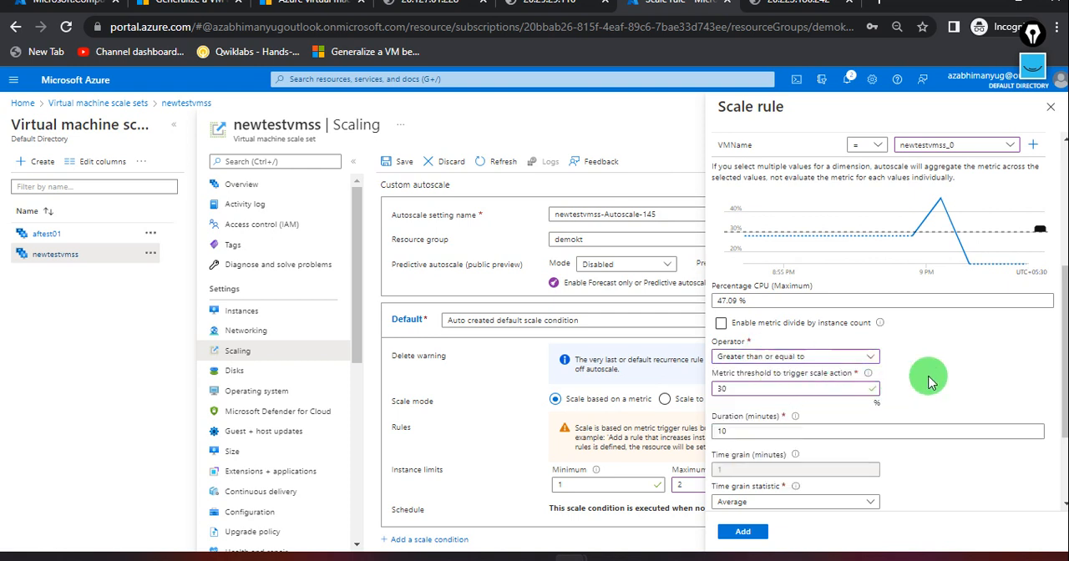
Set the scale rule's duration to 5 minutes.
scroll(852, 375, "down", 1)
double_click(719, 356)
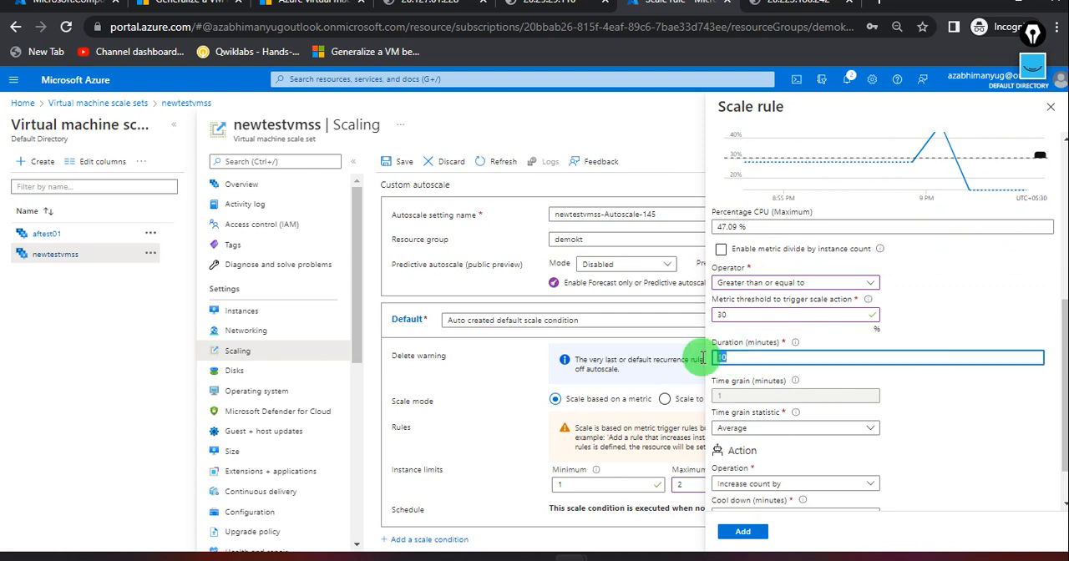
type("1")
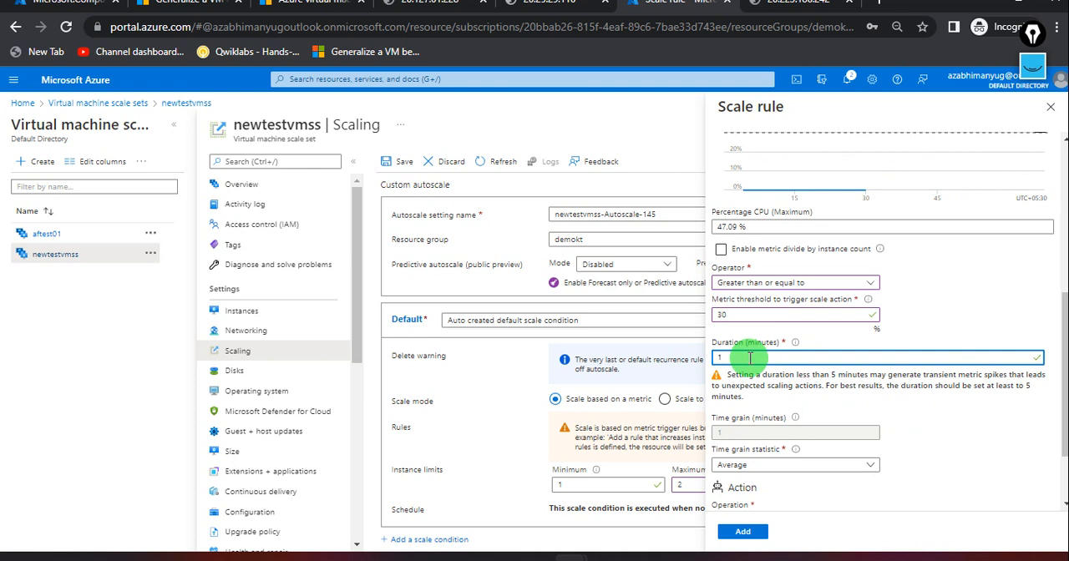
key("BackSpace")
type("2")
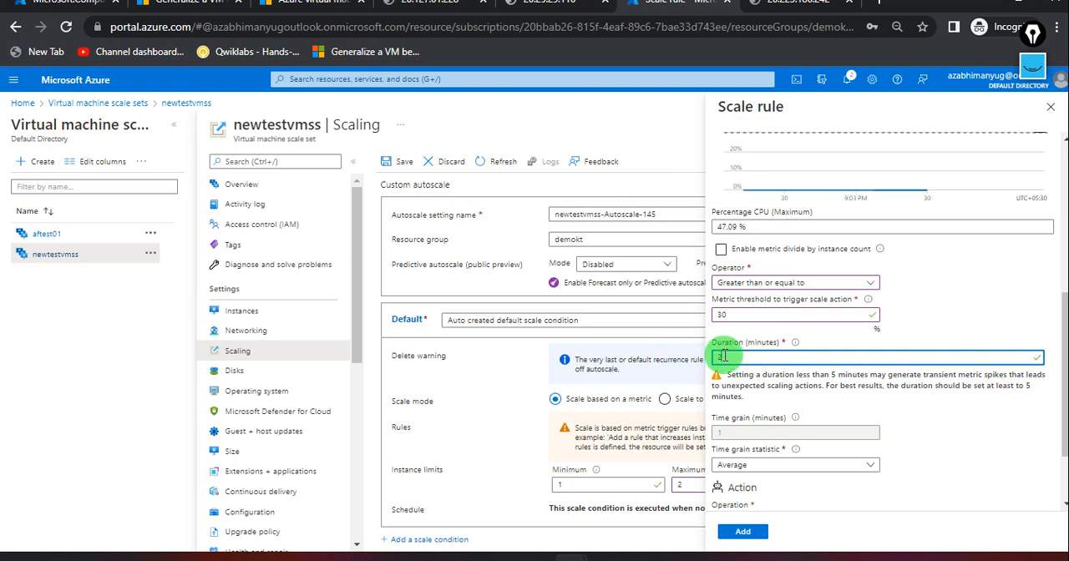
type("5")
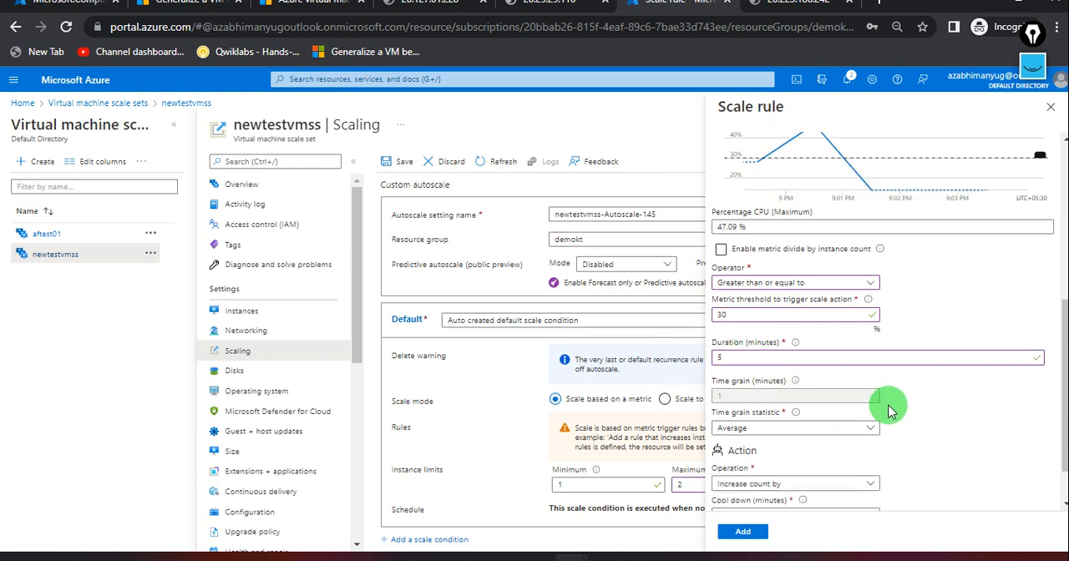
Review the rule's criteria and action settings, and add the rule to the default scale condition.
scroll(869, 401, "down", 1)
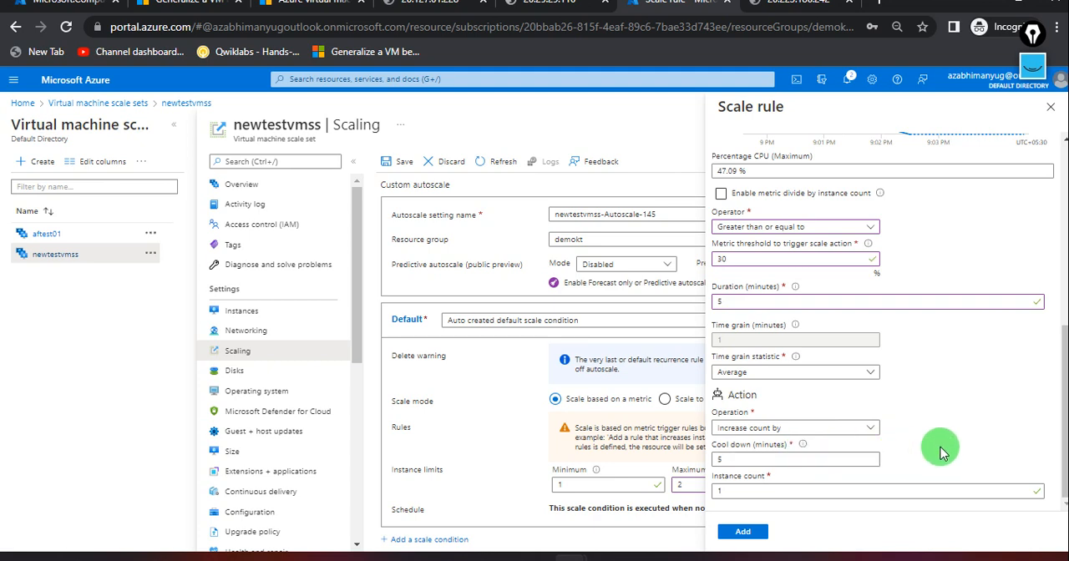
scroll(940, 450, "up", 5)
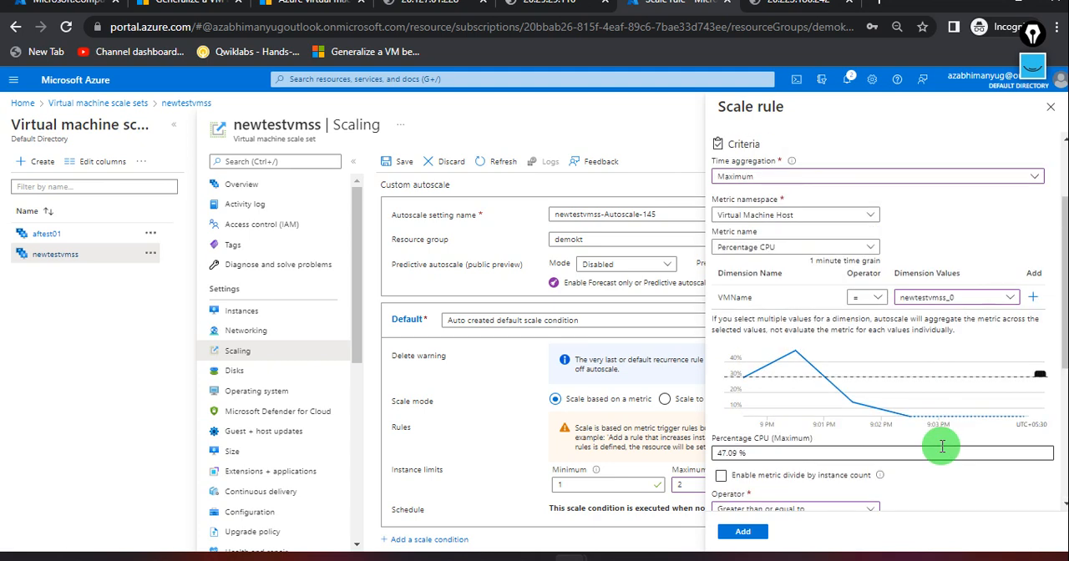
scroll(942, 501, "down", 5)
left_click(745, 533)
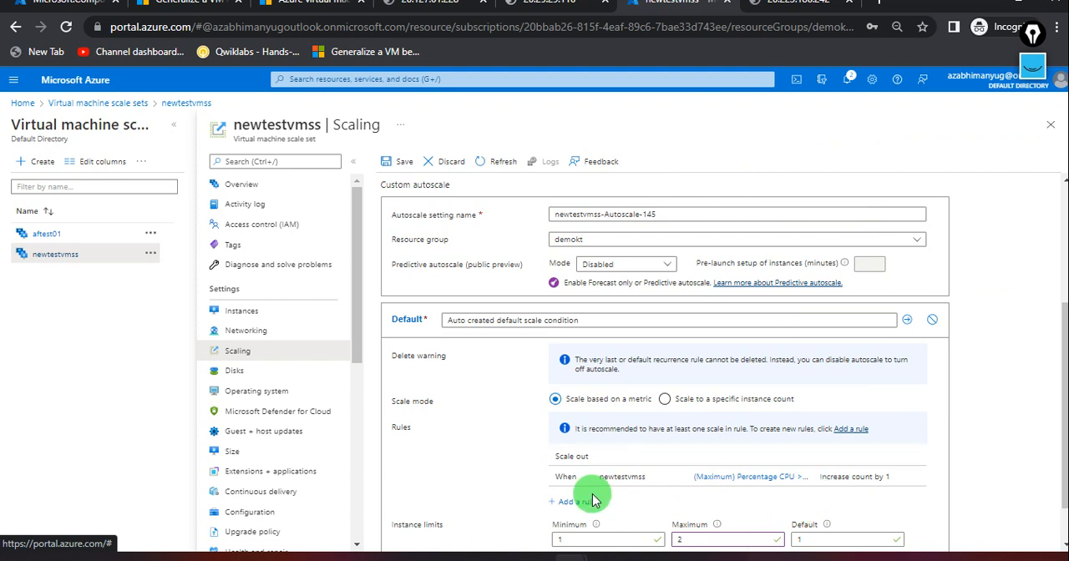
Add another scale condition below the default one and set its scale mode to scale based on a metric.
scroll(501, 465, "down", 1)
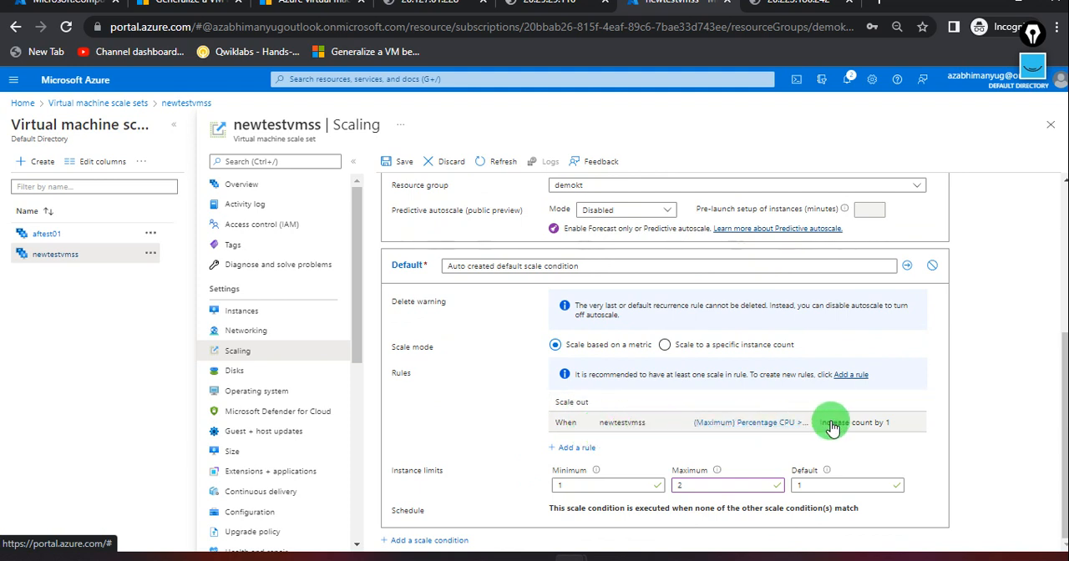
left_click(427, 541)
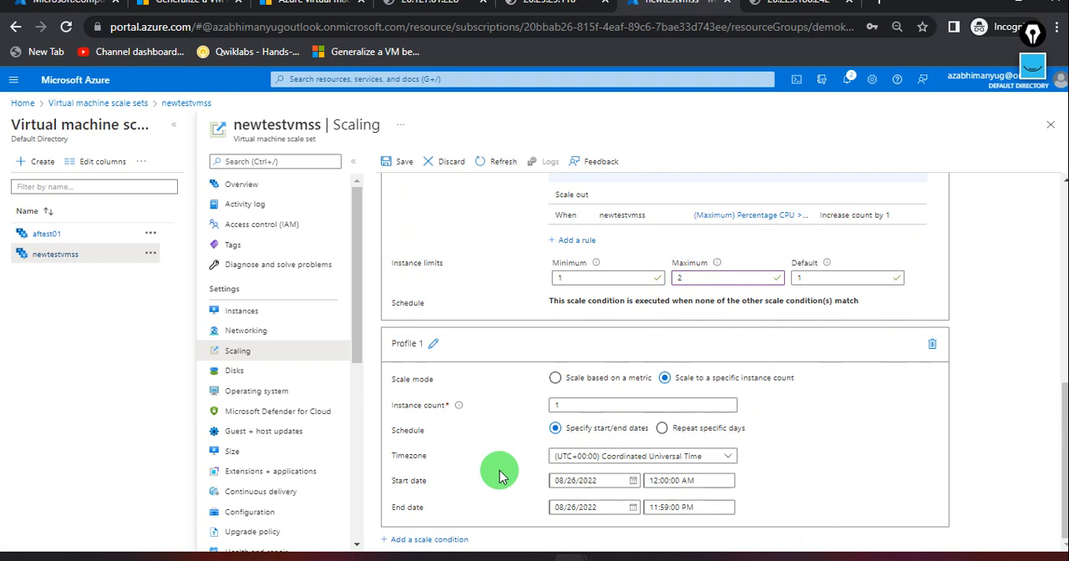
left_click(561, 401)
left_click(555, 378)
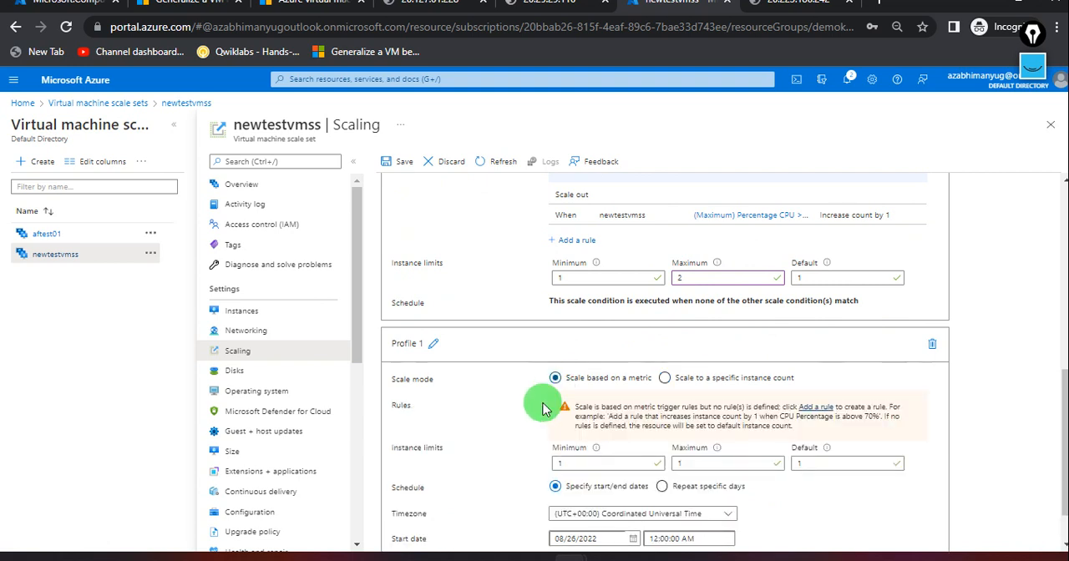
Start a scale rule in the Profile 1 condition and set its action operation to Decrease count by.
scroll(537, 453, "down", 1)
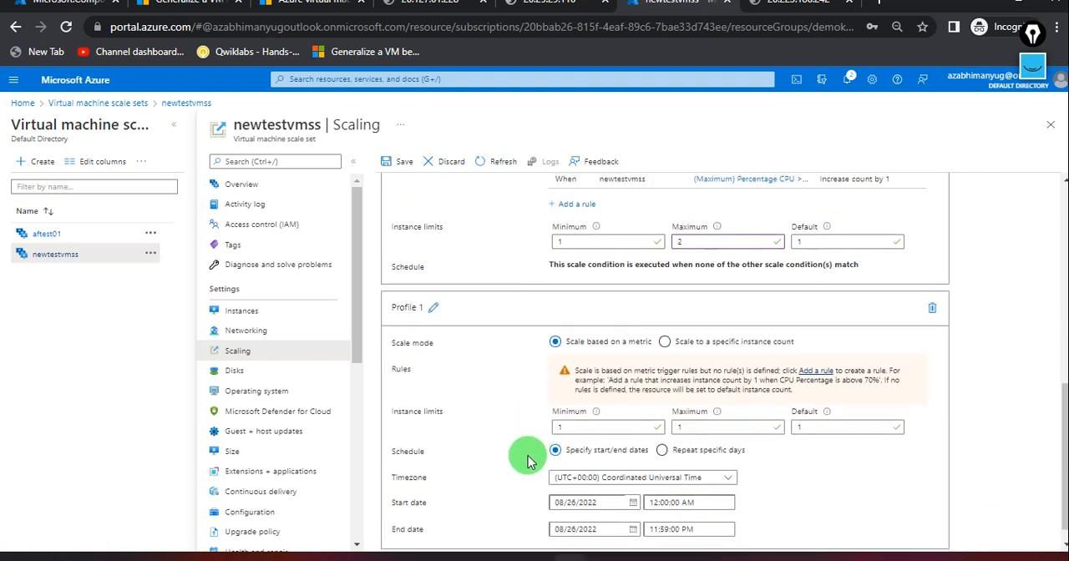
left_click(814, 355)
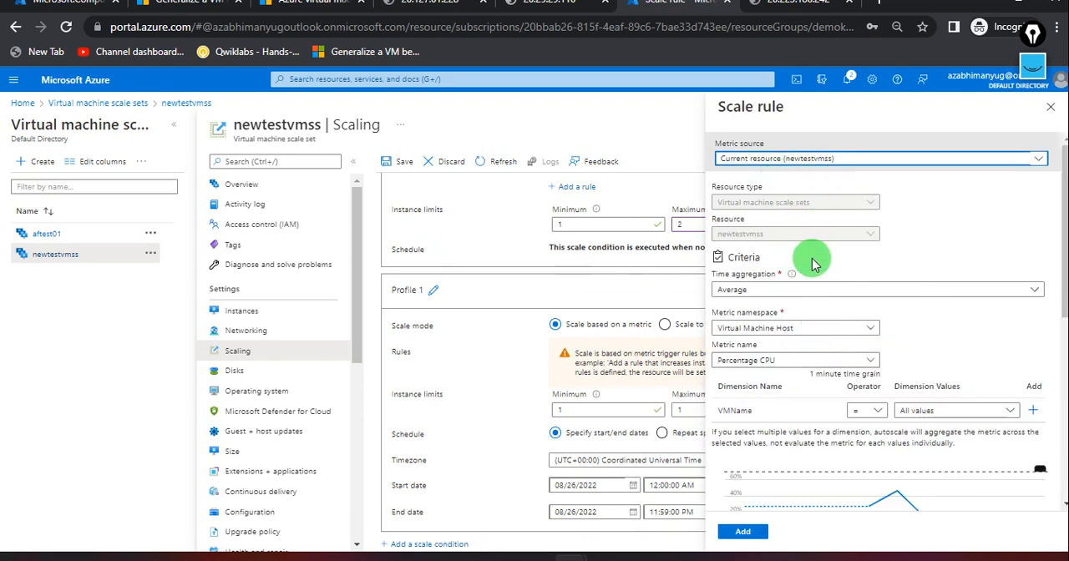
scroll(806, 377, "down", 3)
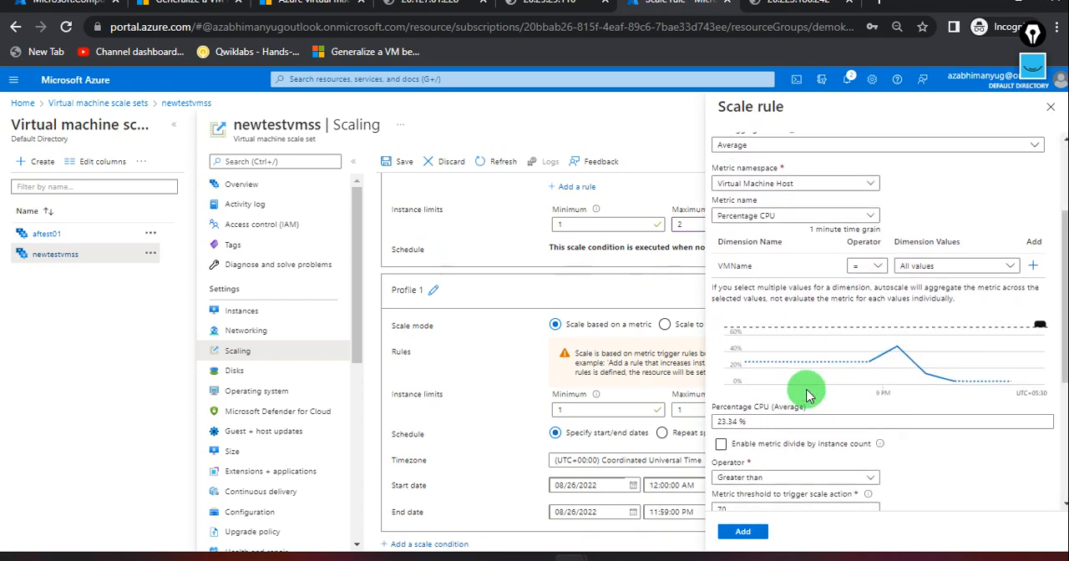
scroll(807, 395, "down", 2)
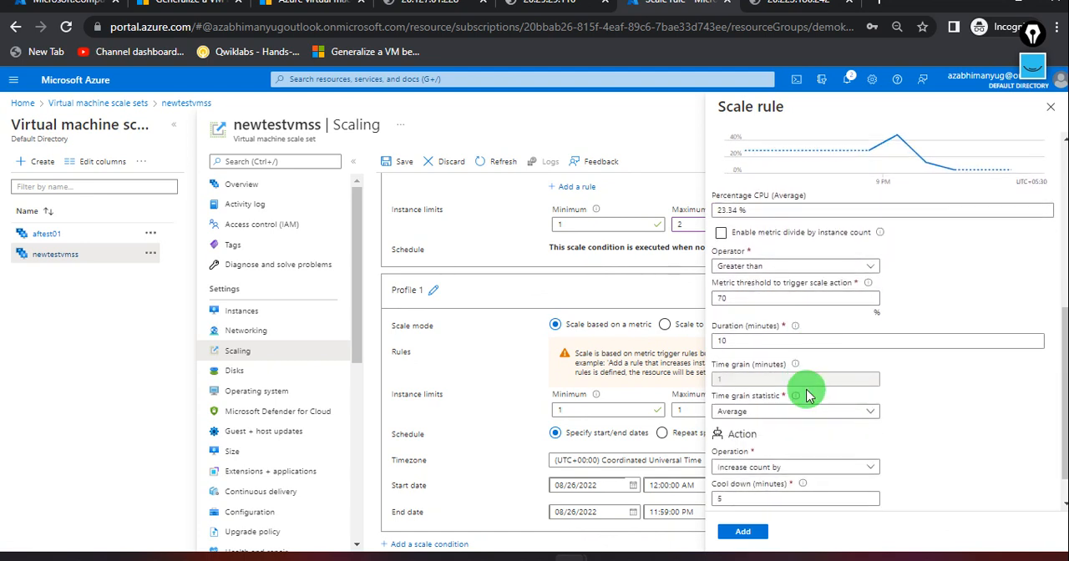
left_click(808, 468)
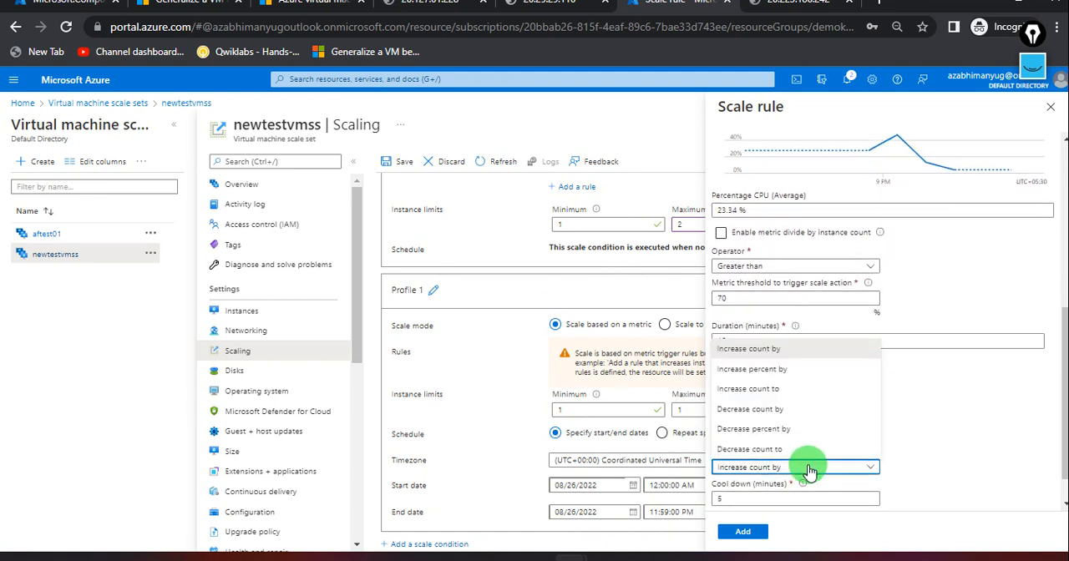
left_click(793, 417)
scroll(897, 442, "down", 1)
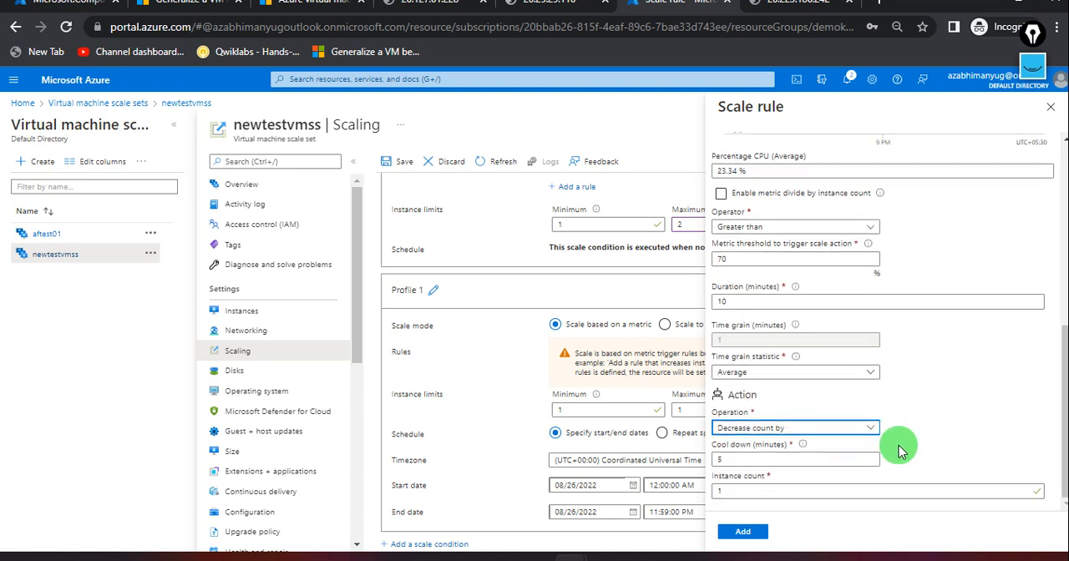
Check the rule's cool down, instance count and duration settings.
double_click(718, 461)
left_click(701, 464)
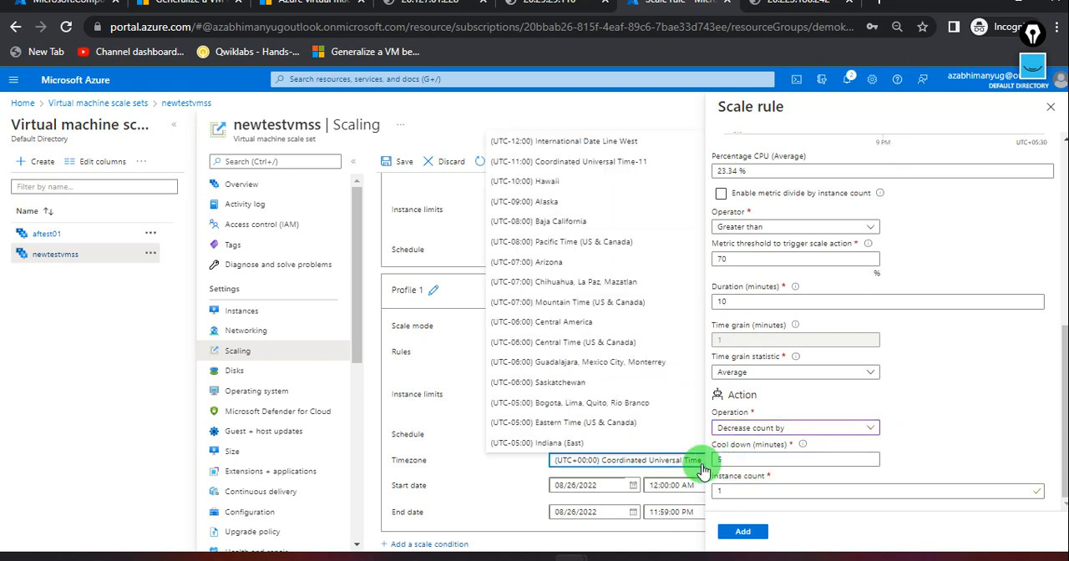
left_click(727, 459)
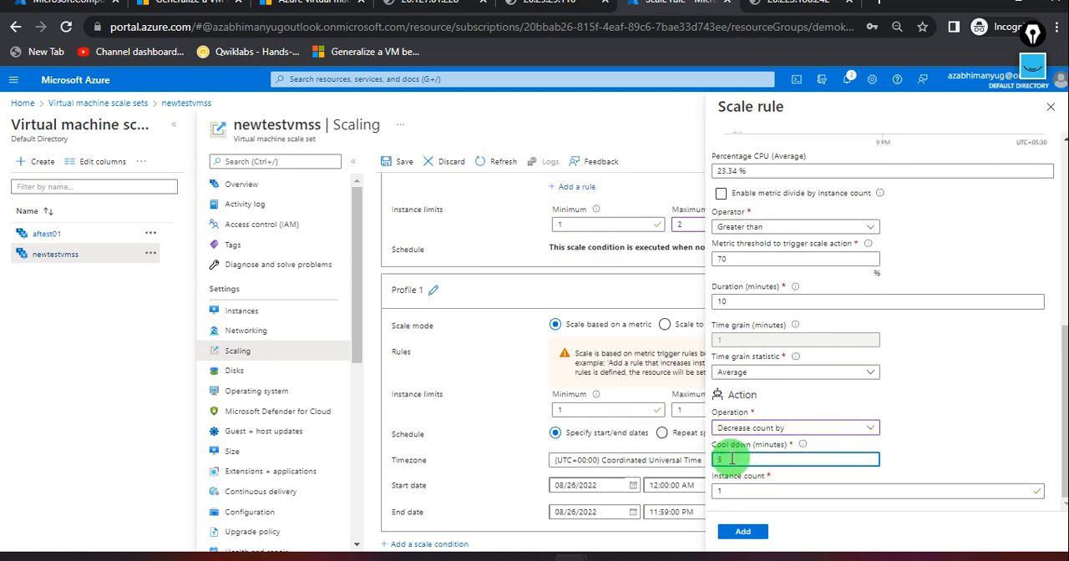
left_click(759, 491)
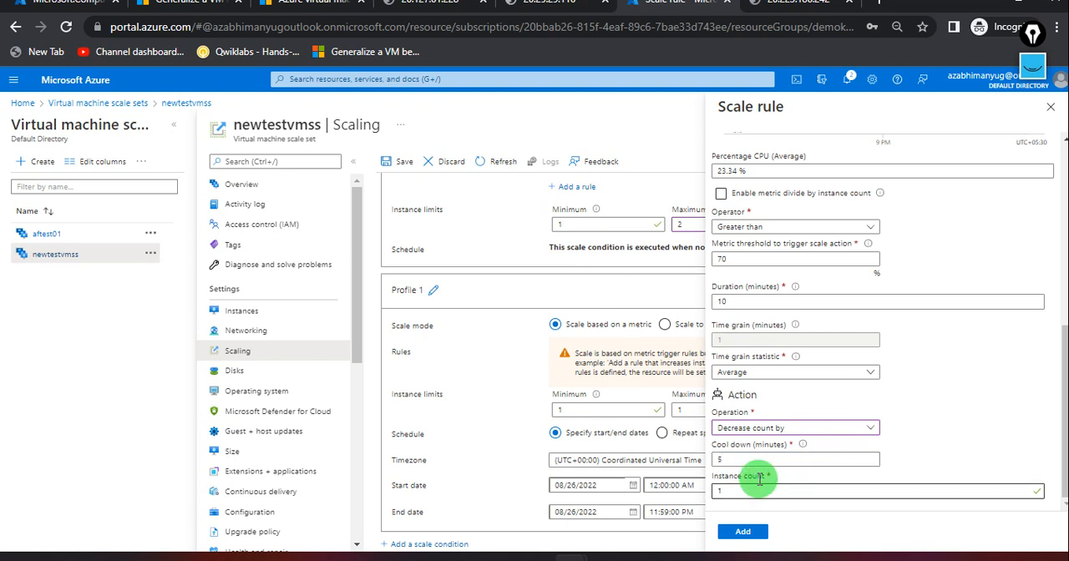
scroll(787, 441, "up", 2)
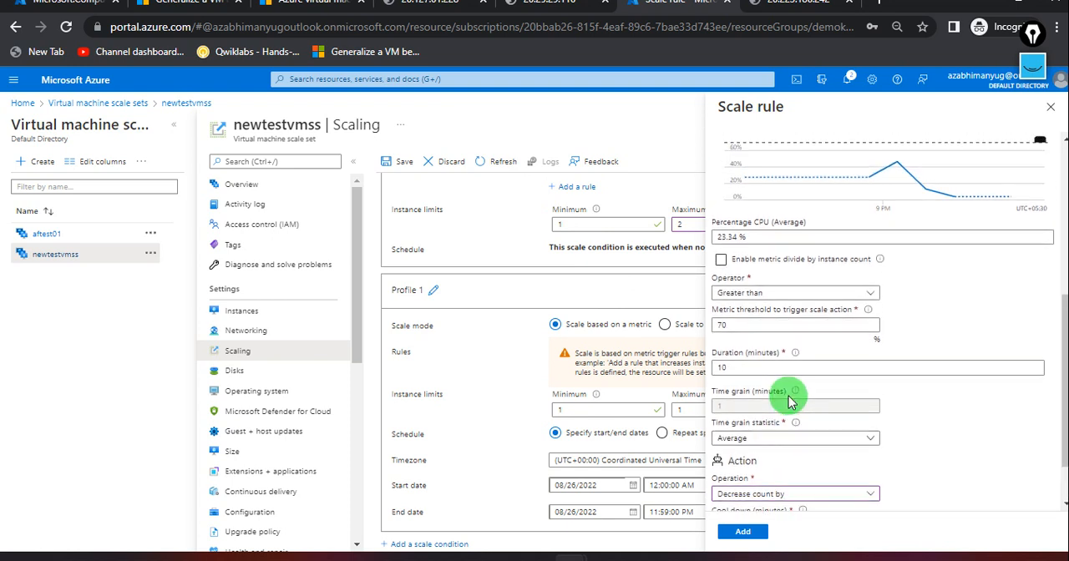
scroll(787, 364, "up", 1)
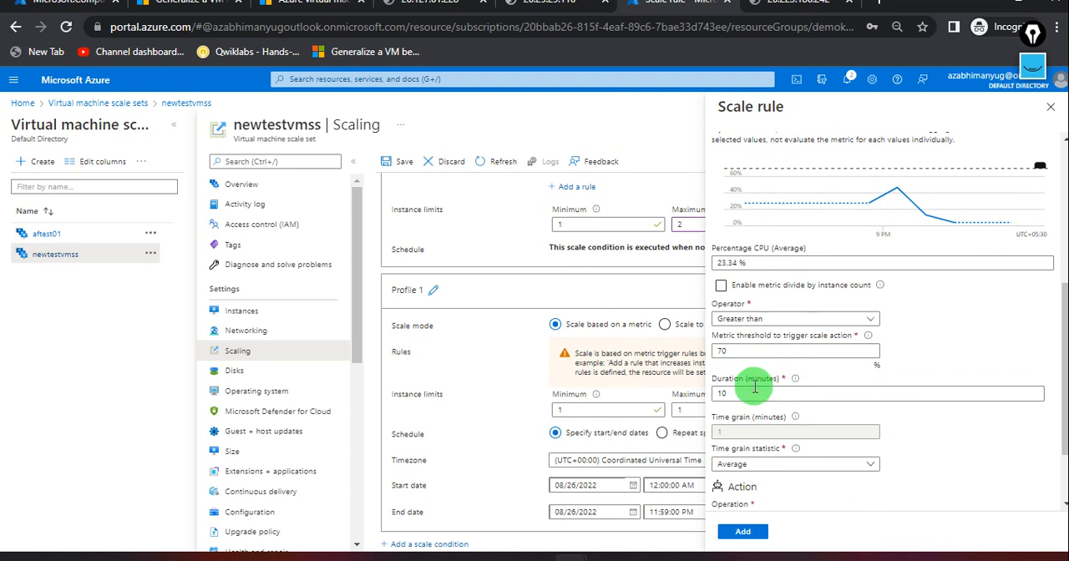
left_click(755, 388)
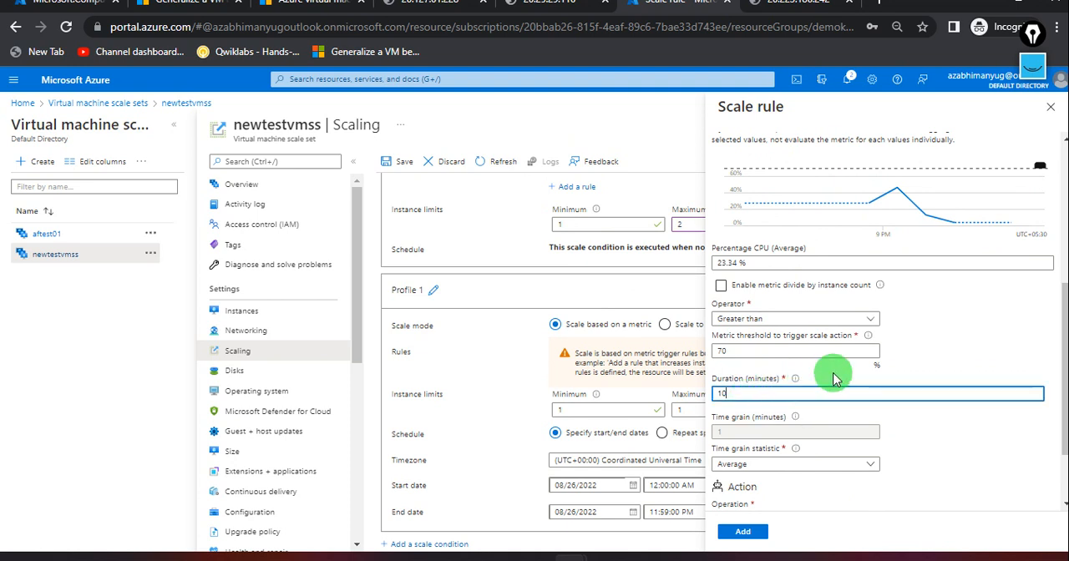
scroll(835, 378, "up", 1)
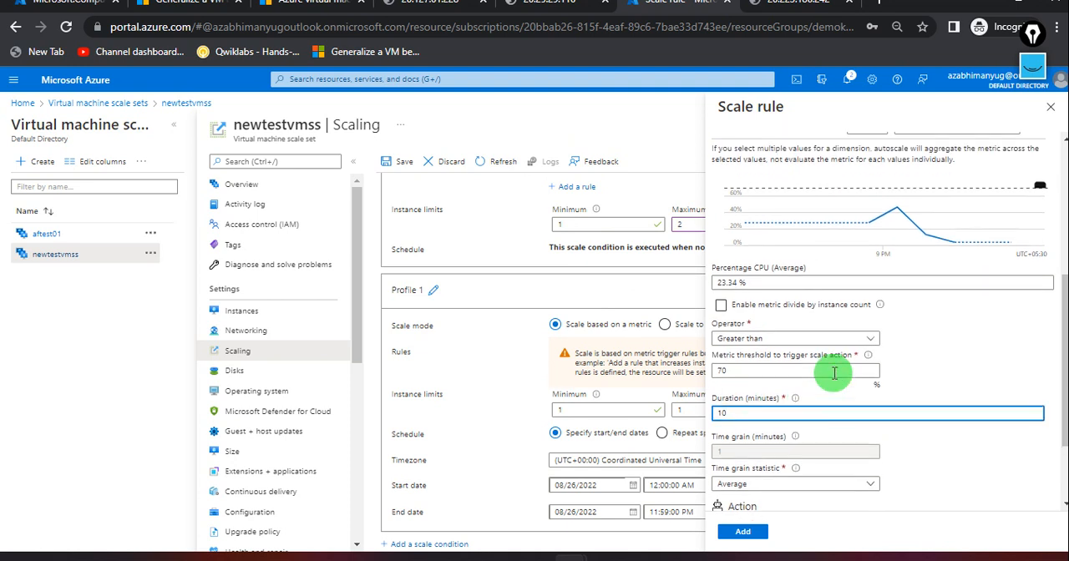
Set the rule's operator to Less than or equal to and its metric threshold to 25%.
left_click(776, 339)
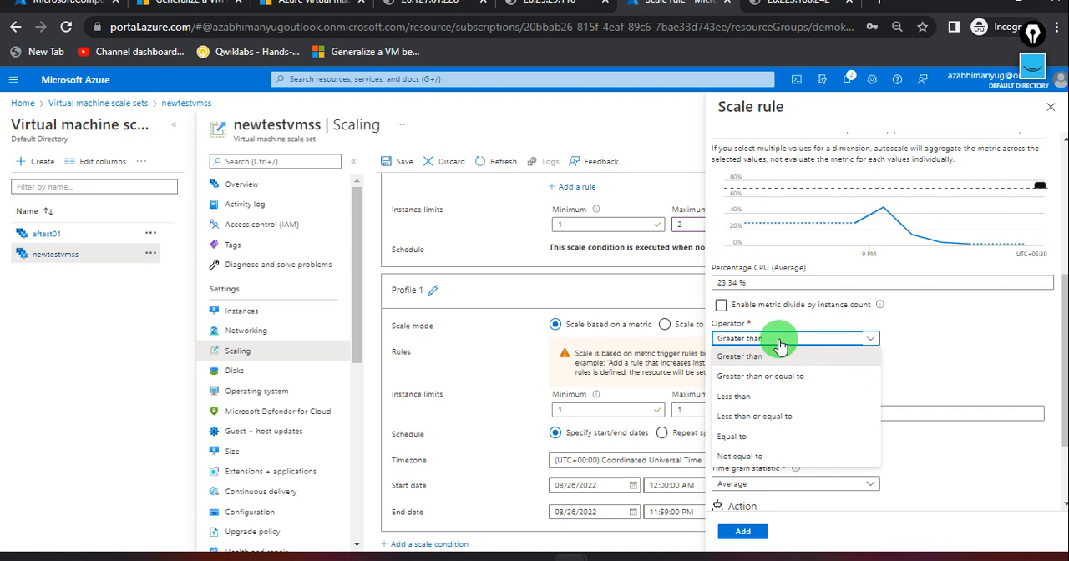
left_click(772, 396)
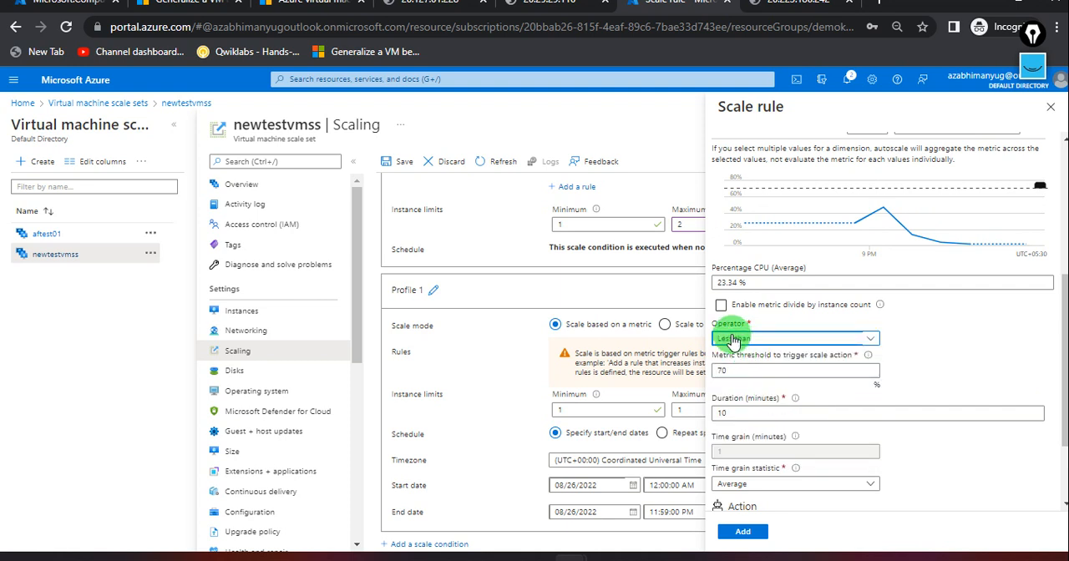
left_click(732, 339)
left_click(743, 414)
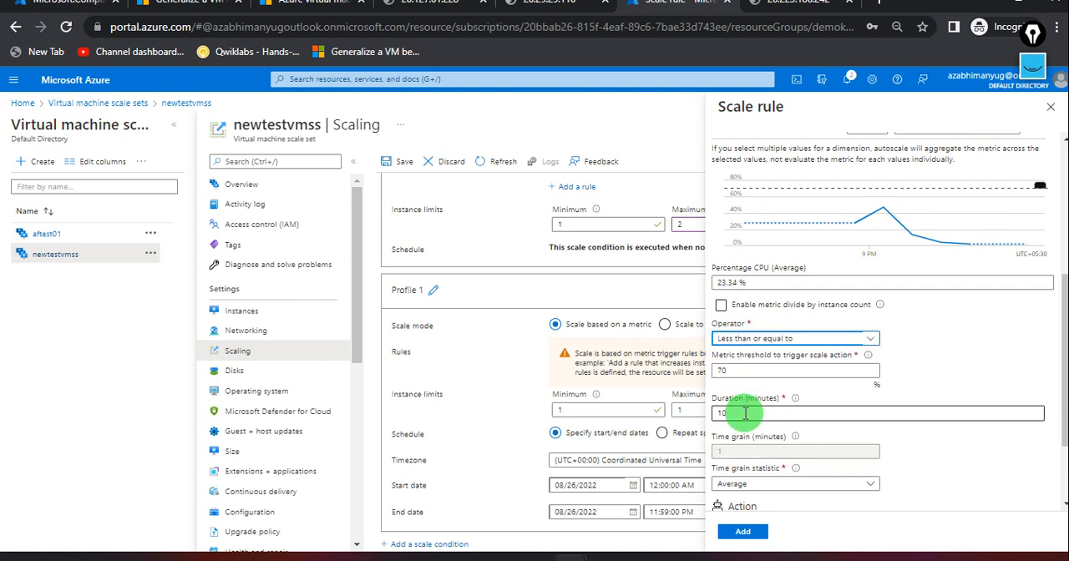
left_click(737, 377)
left_click(742, 370)
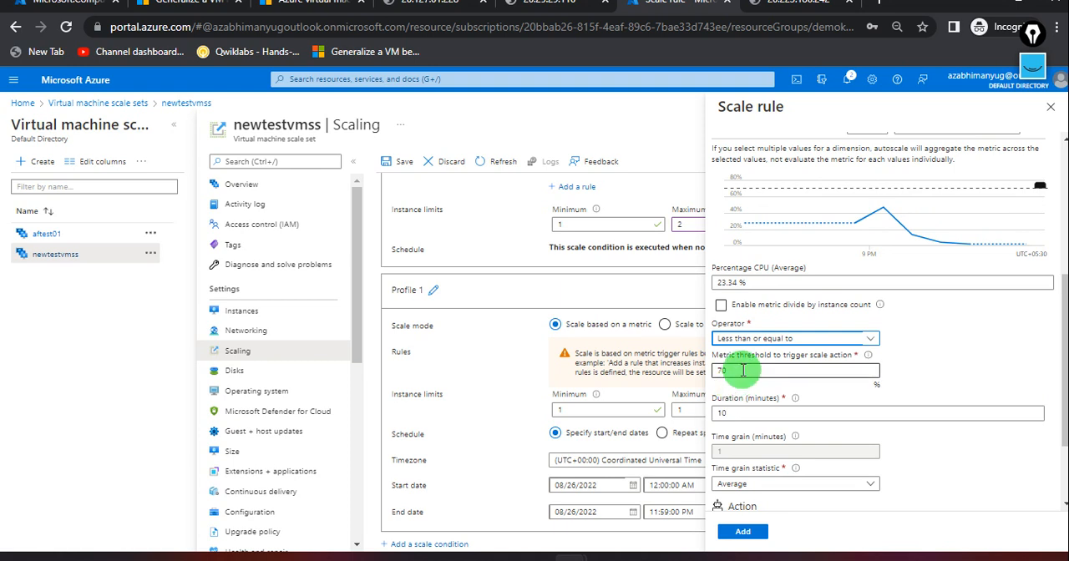
left_click_drag(742, 370, 712, 380)
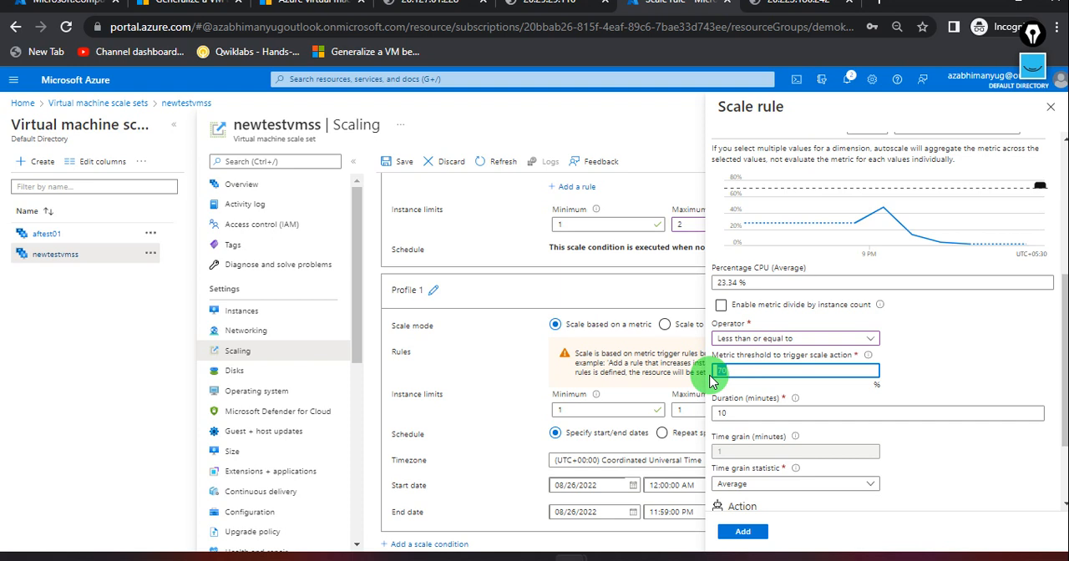
type("25")
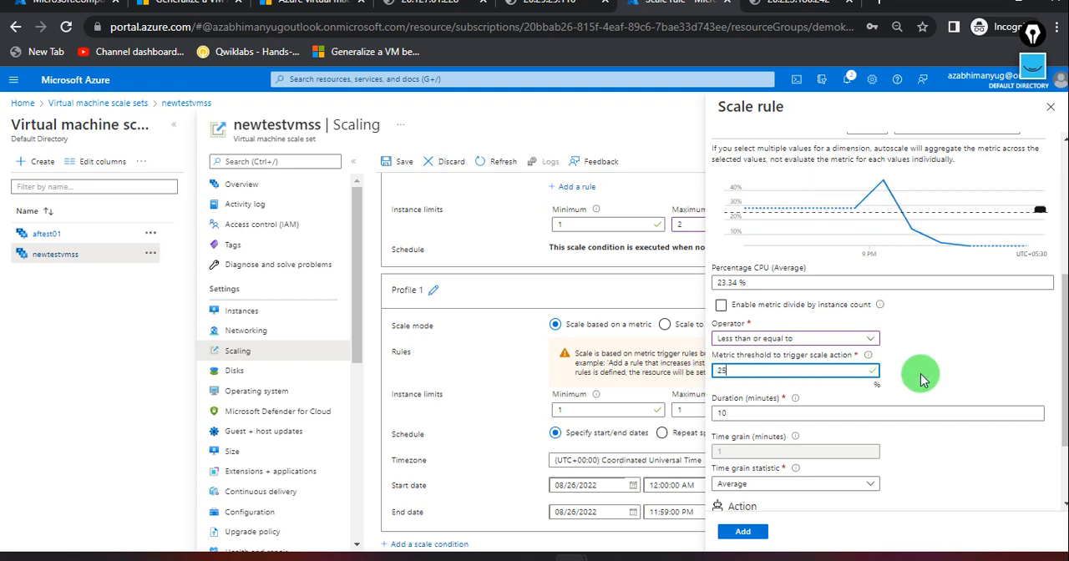
Review the scale-in rule's criteria and action settings, and add the rule to the Profile 1 condition.
scroll(922, 378, "down", 3)
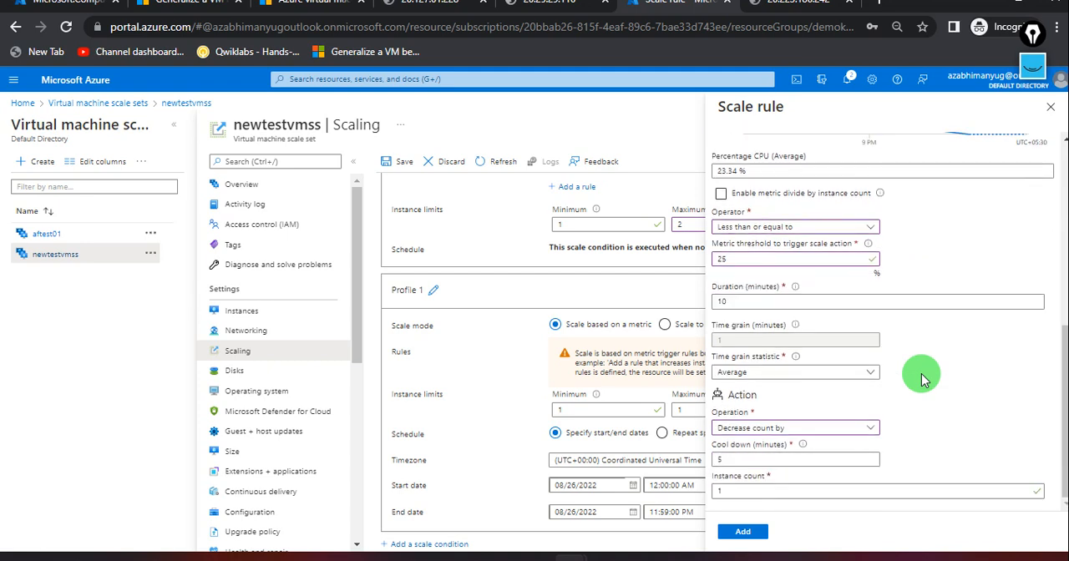
scroll(922, 378, "up", 8)
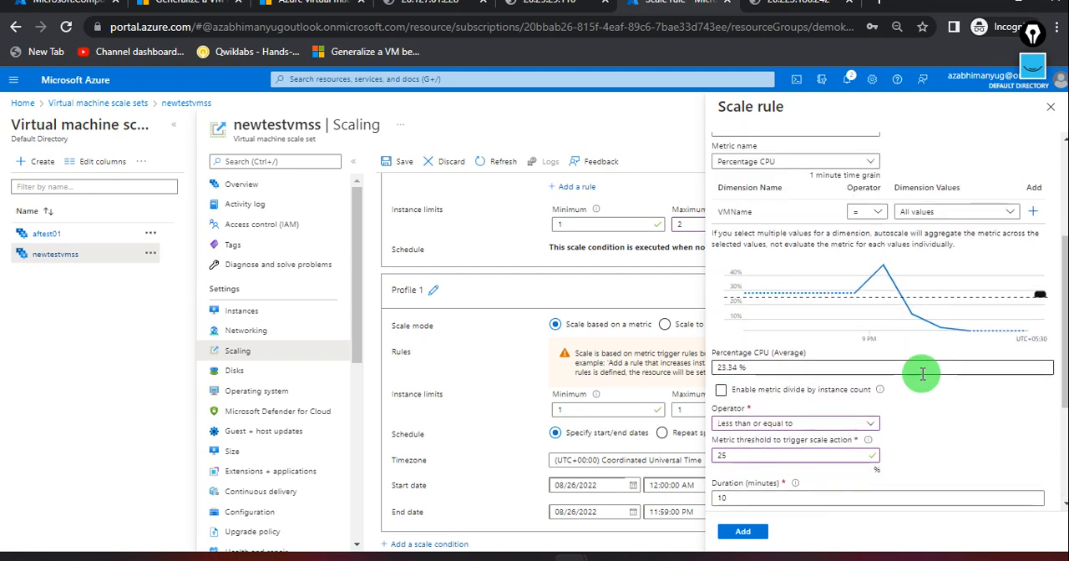
scroll(922, 378, "up", 3)
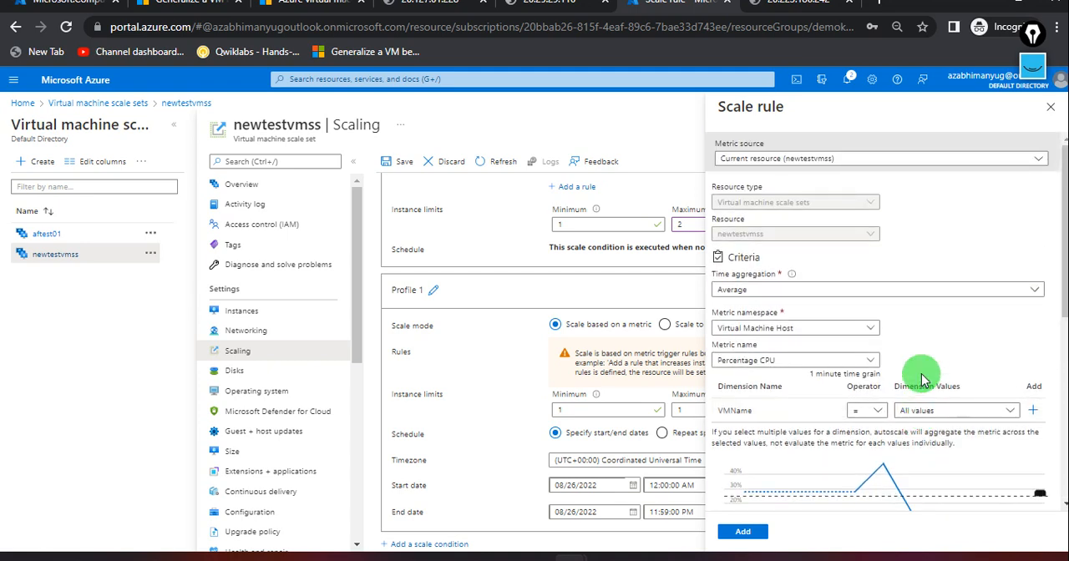
scroll(890, 397, "down", 10)
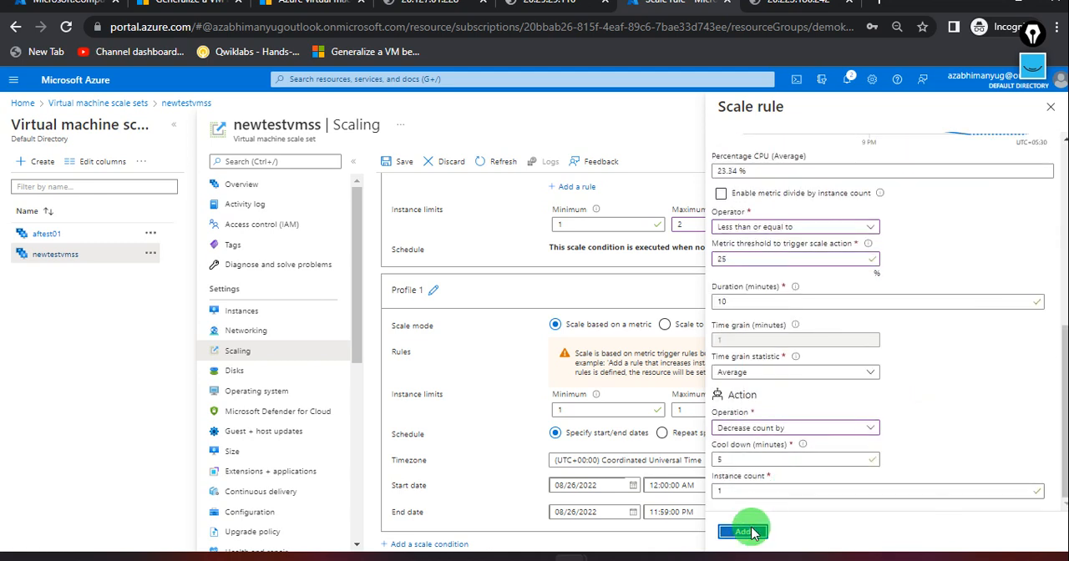
left_click(745, 531)
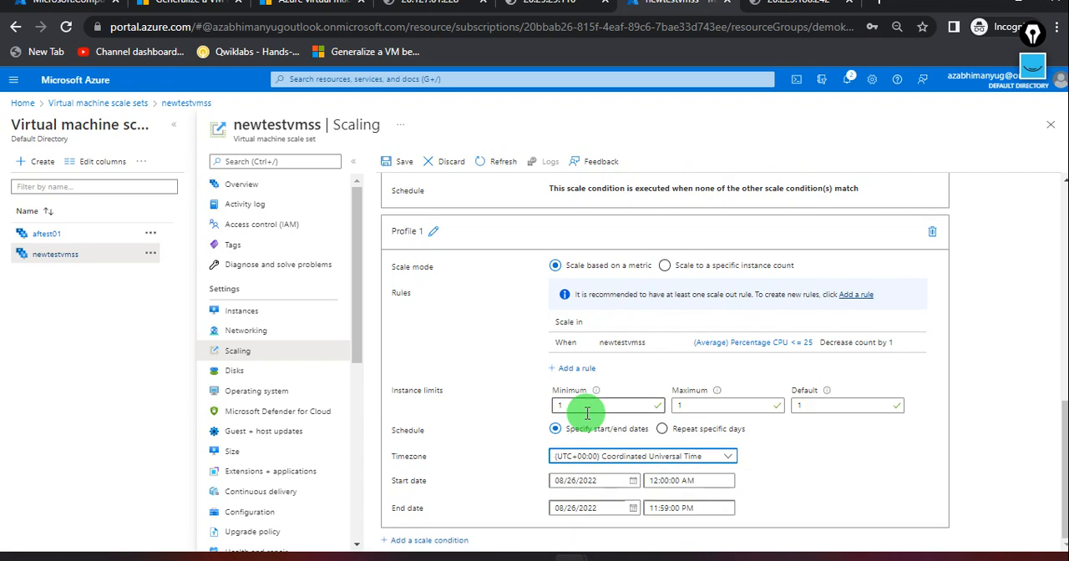
Compare the default and Profile 1 scale conditions, and delete the Profile 1 condition.
scroll(587, 413, "up", 10)
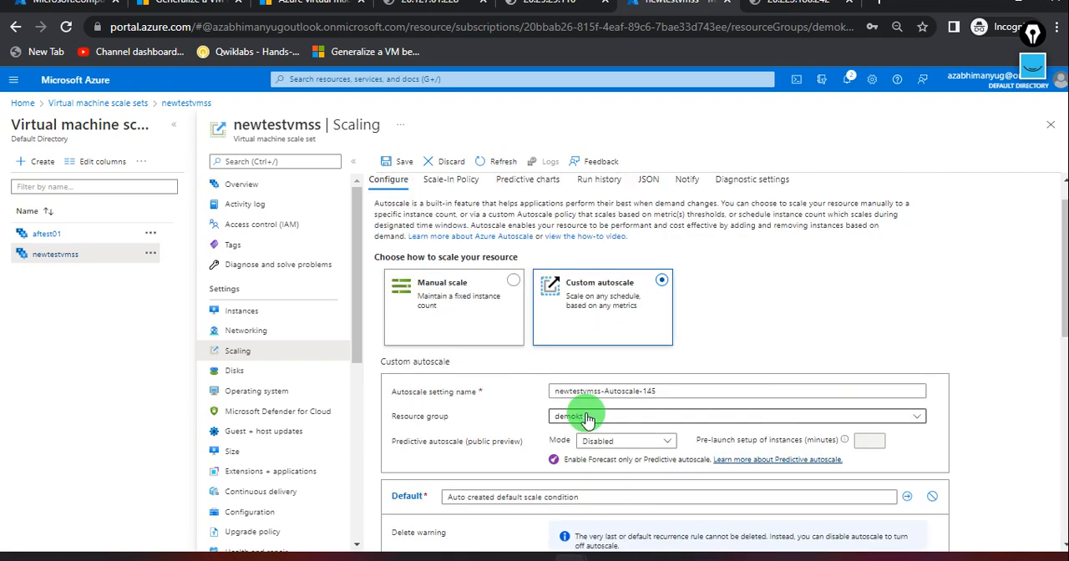
scroll(501, 451, "down", 5)
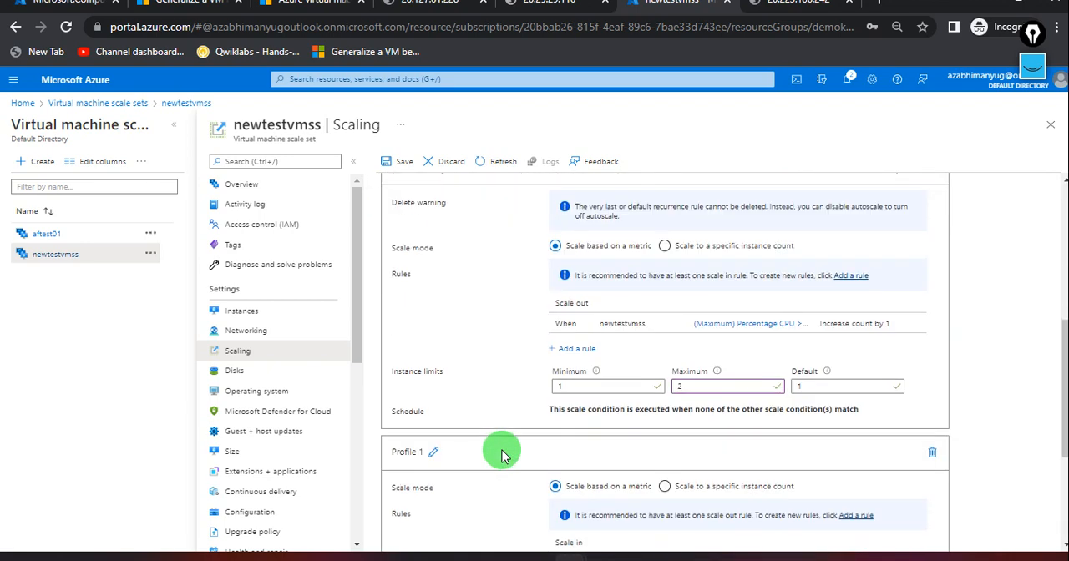
scroll(503, 455, "up", 1)
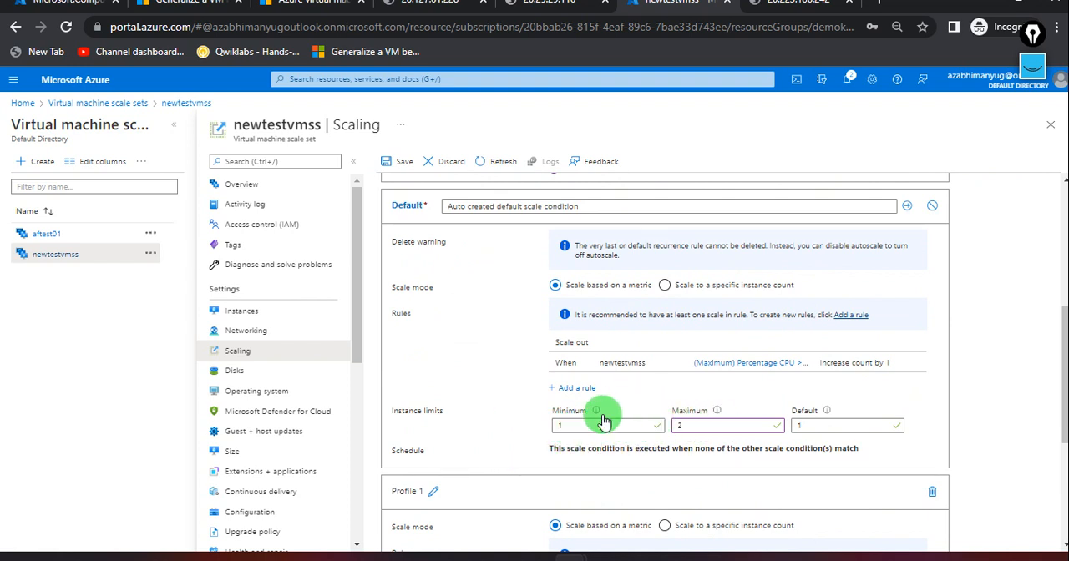
scroll(633, 437, "down", 3)
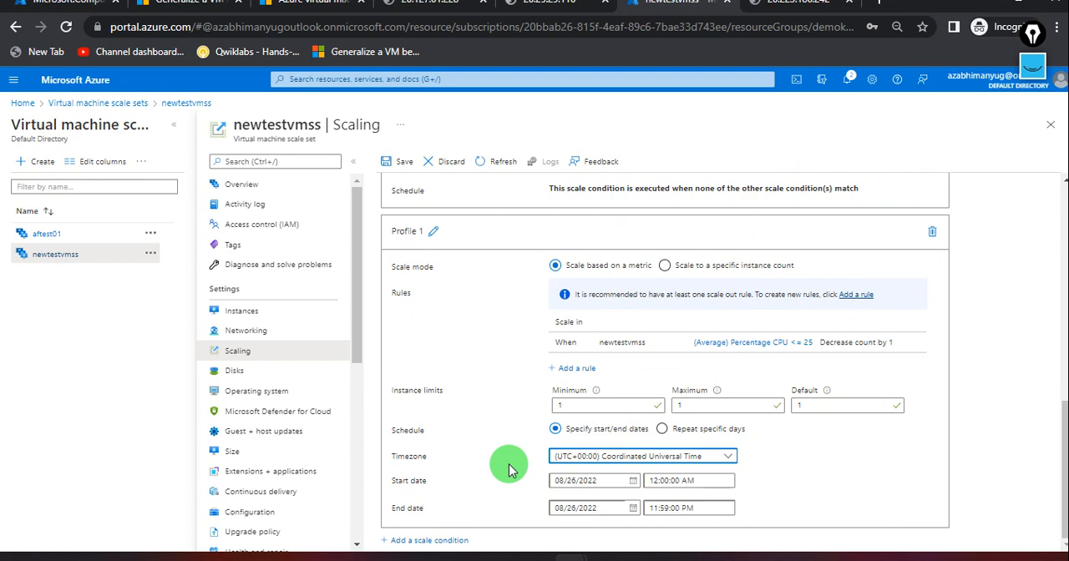
scroll(630, 413, "up", 1)
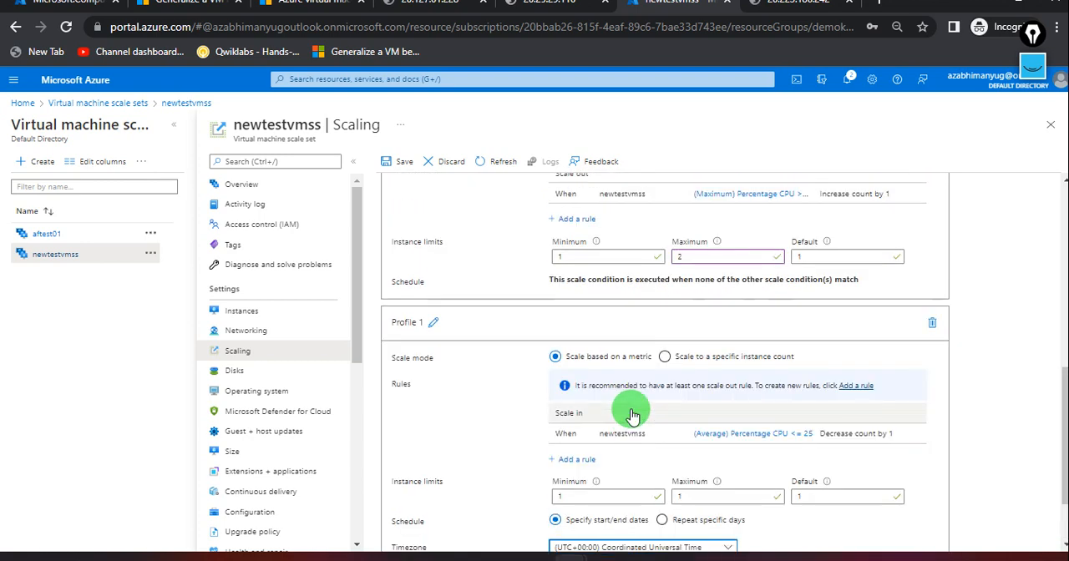
scroll(923, 319, "up", 3)
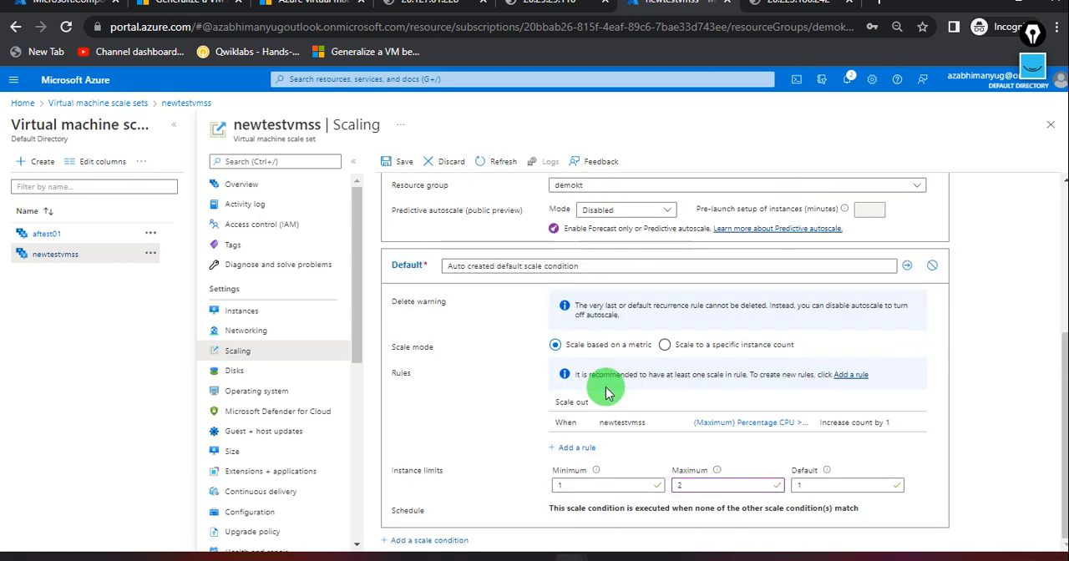
Start a new rule in the default scale condition with operator Less than or equal to and a metric threshold of 25%.
left_click(576, 451)
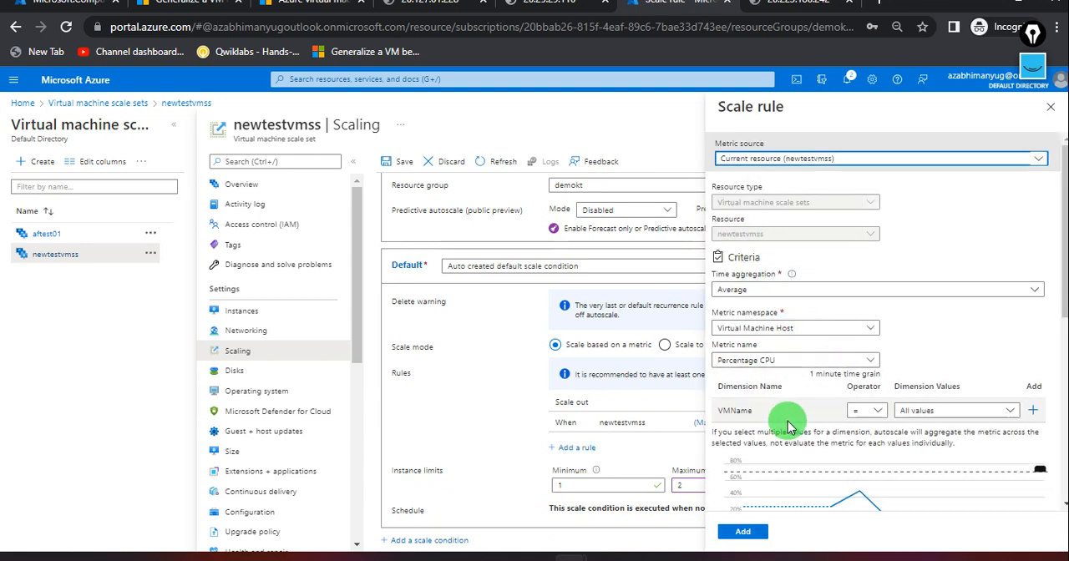
scroll(788, 409, "down", 2)
scroll(789, 428, "down", 2)
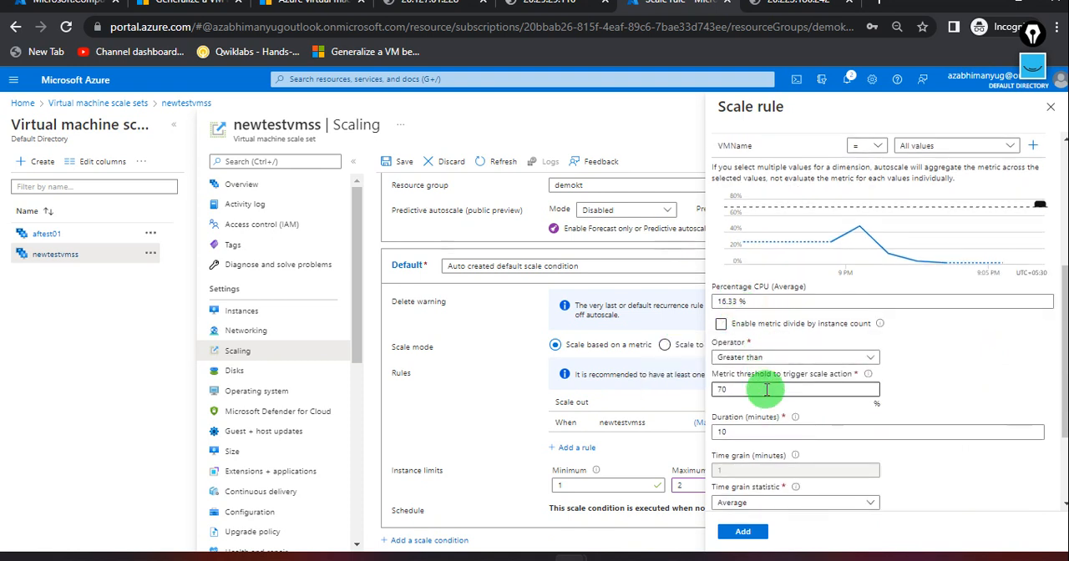
left_click(800, 359)
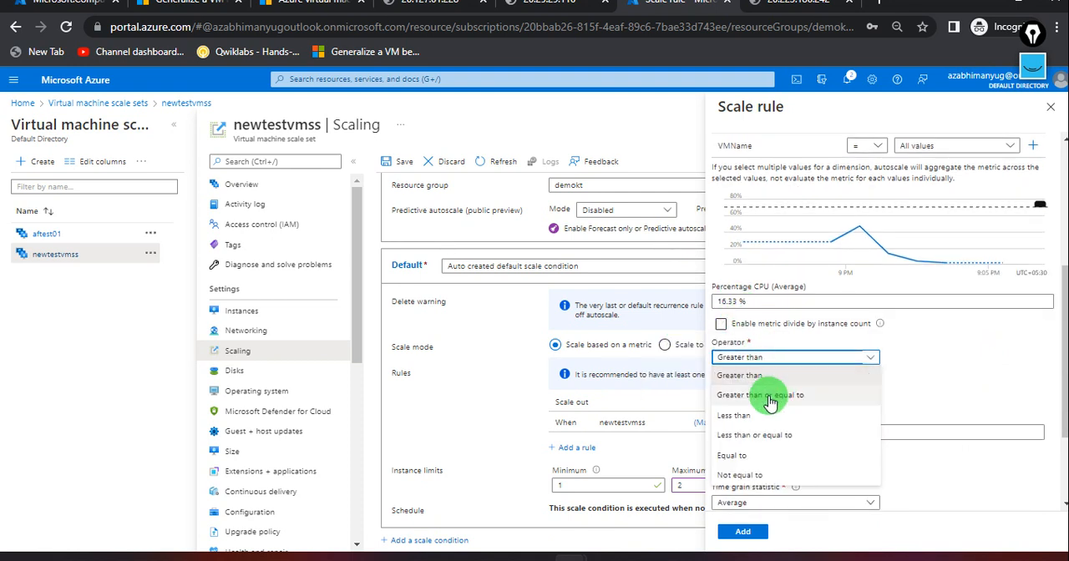
left_click(747, 438)
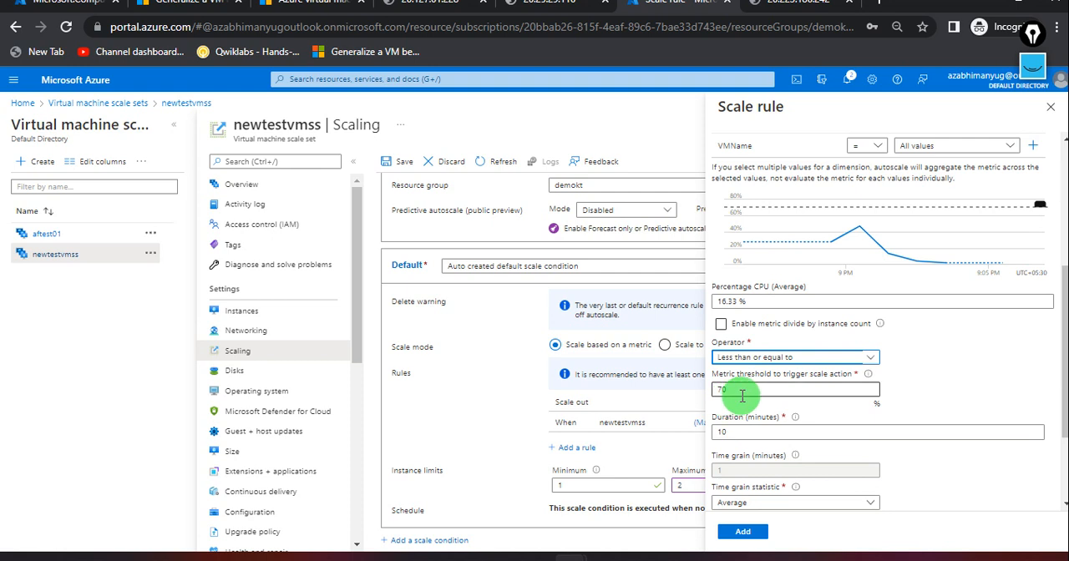
left_click_drag(746, 389, 686, 394)
type("2")
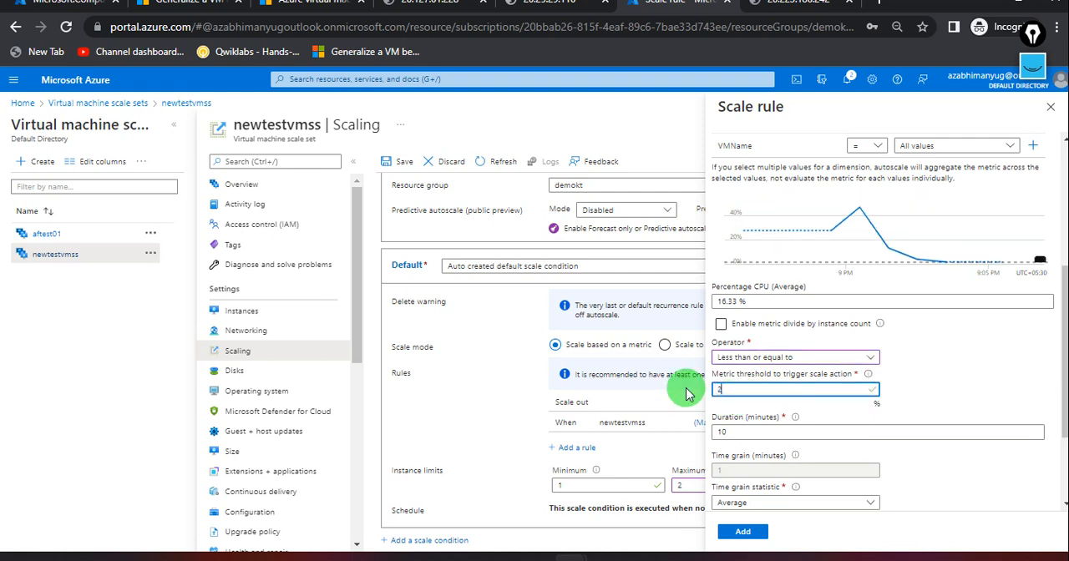
type("5")
Set the new scale rule's duration to 5 minutes.
left_click(742, 432)
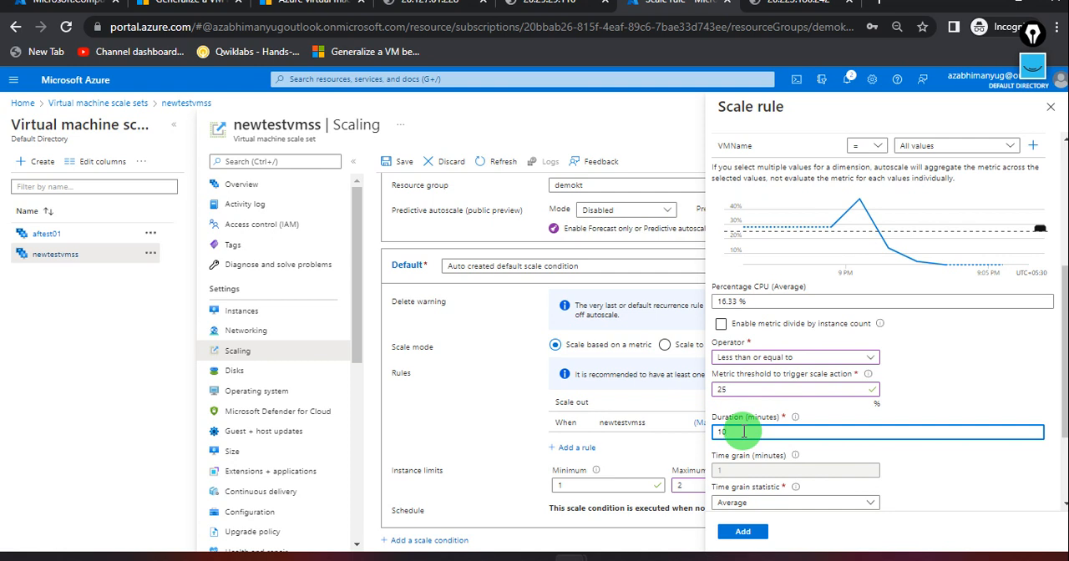
key("BackSpace")
type("5")
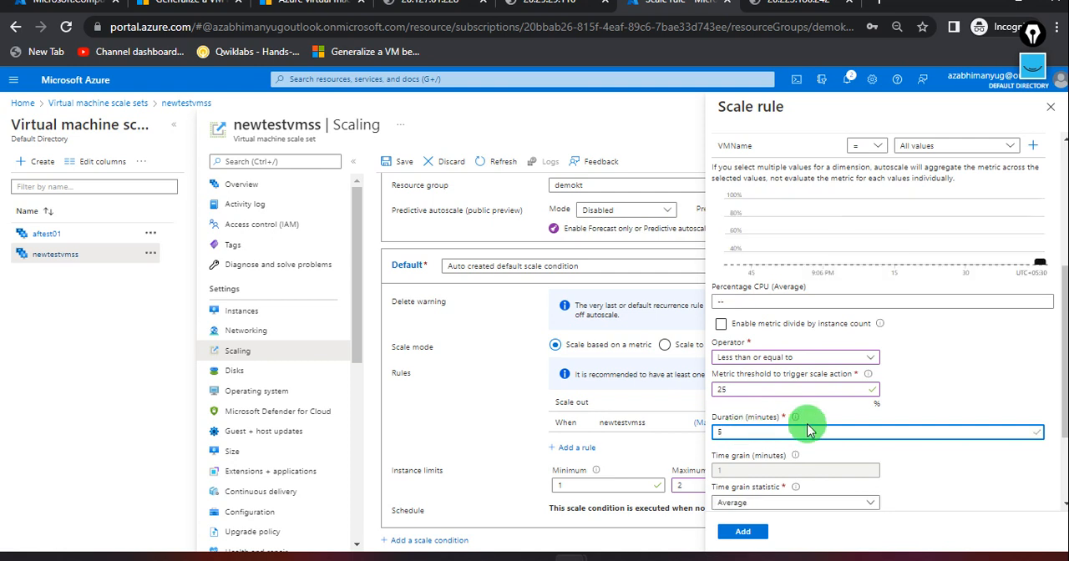
left_click(931, 465)
Set the rule's operation to Decrease count by and add the rule to the default scale condition.
scroll(925, 461, "down", 3)
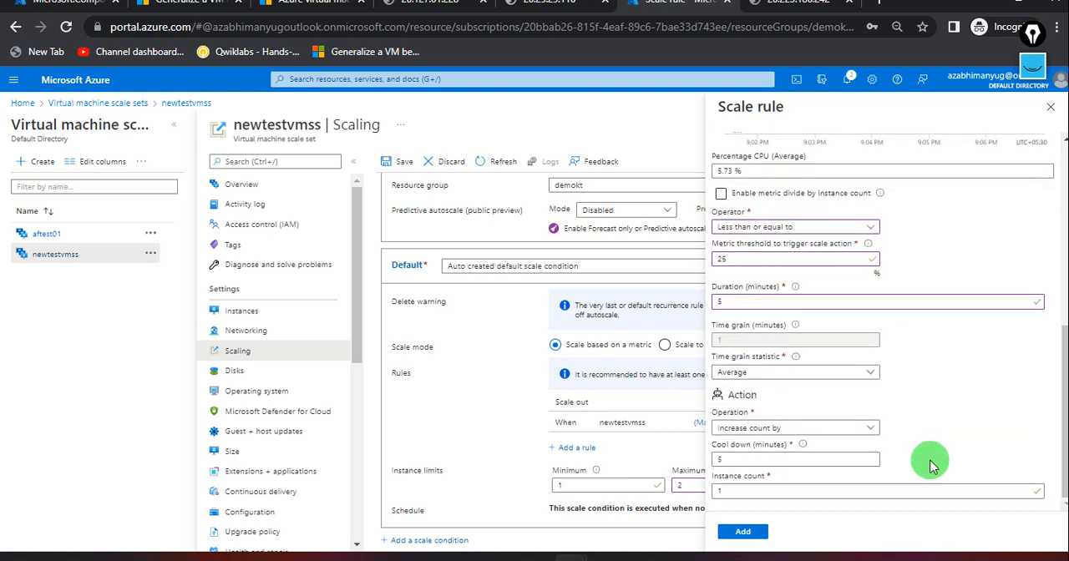
left_click(831, 431)
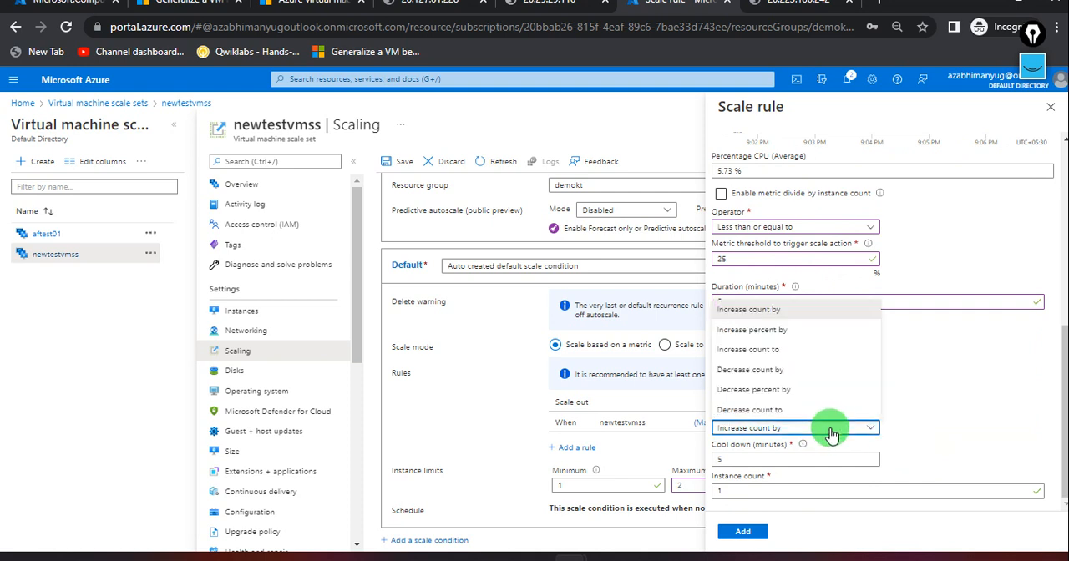
left_click(772, 374)
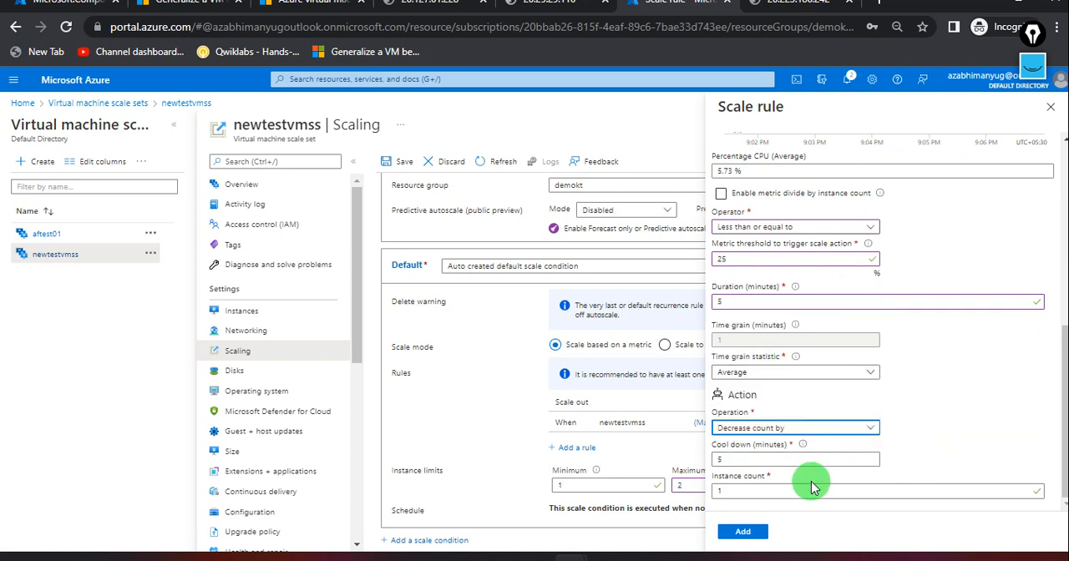
left_click(742, 532)
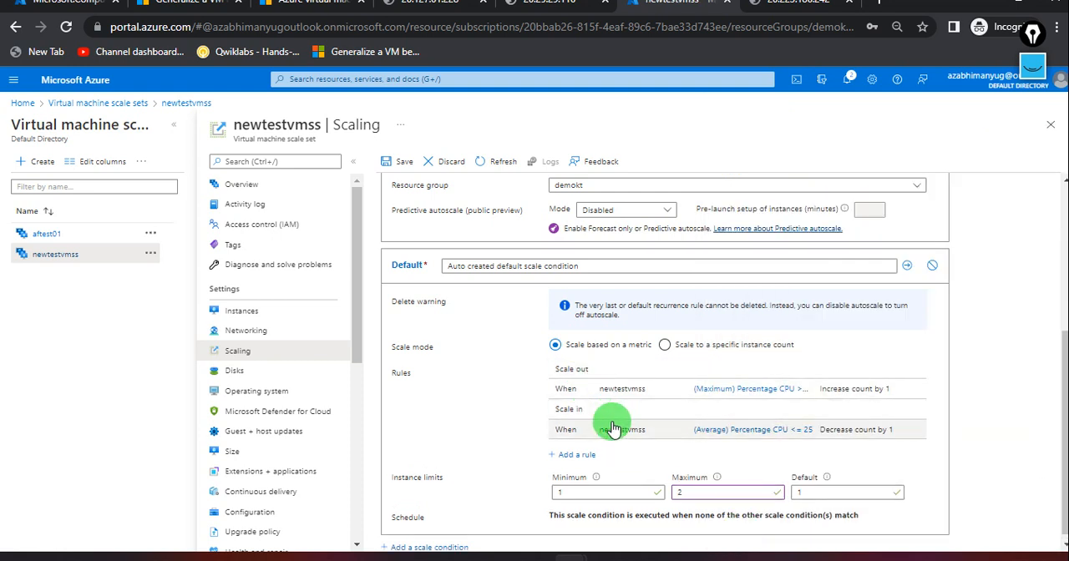
Try to save the custom autoscale configuration of newtestvmss and dismiss the resulting notification.
scroll(641, 490, "up", 3)
scroll(641, 488, "up", 1)
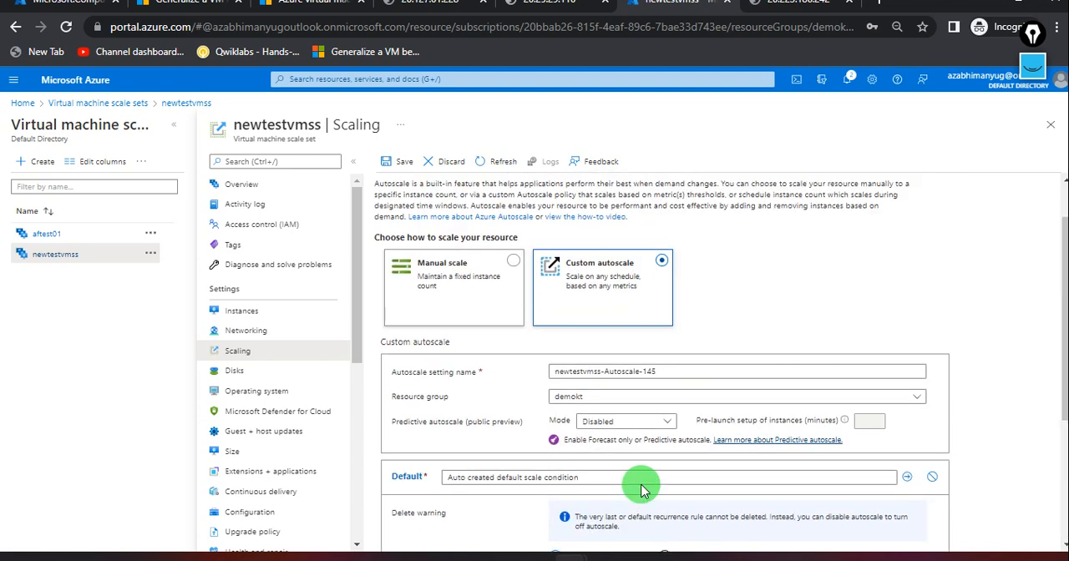
left_click(399, 164)
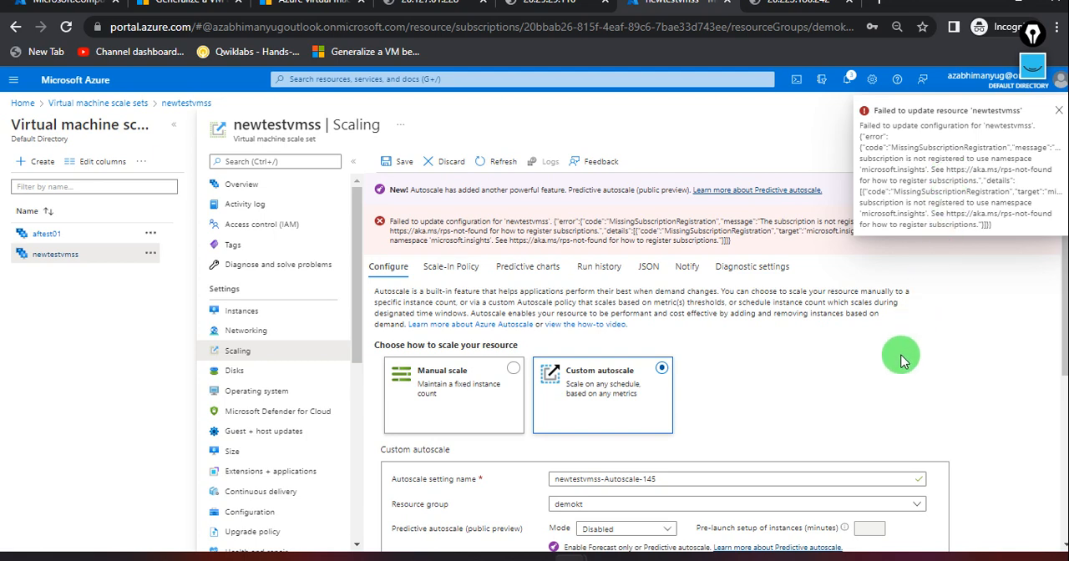
scroll(901, 361, "down", 1)
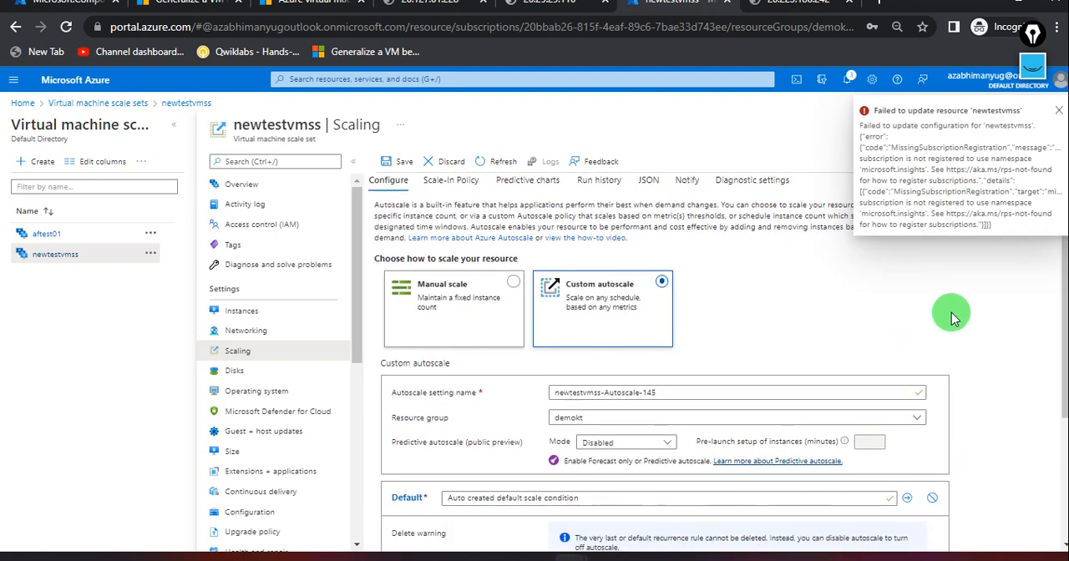
left_click(1057, 109)
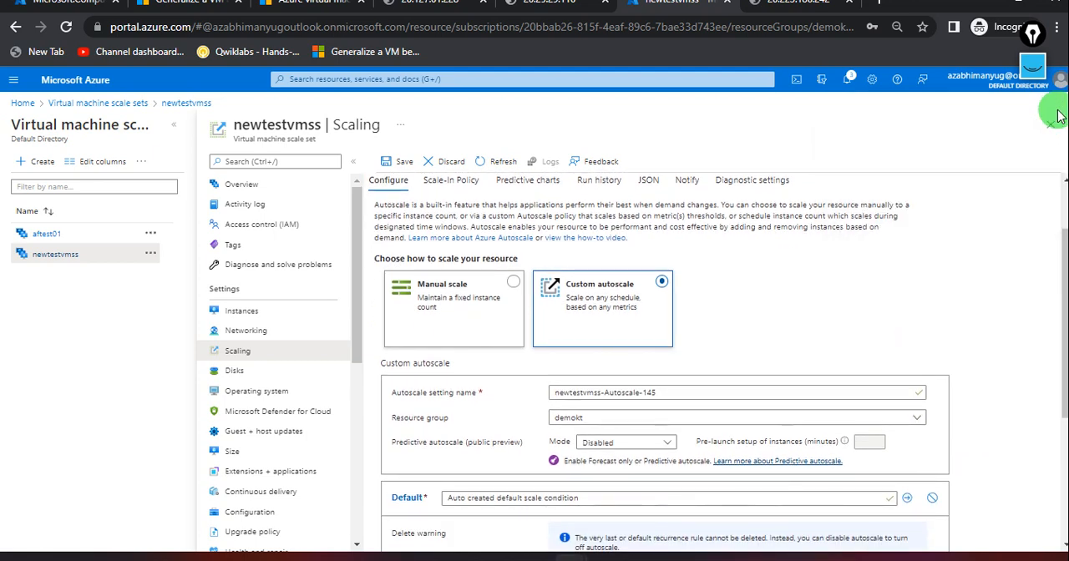
Finish editing the default scale condition's name and try to save the autoscale configuration again.
scroll(917, 282, "down", 1)
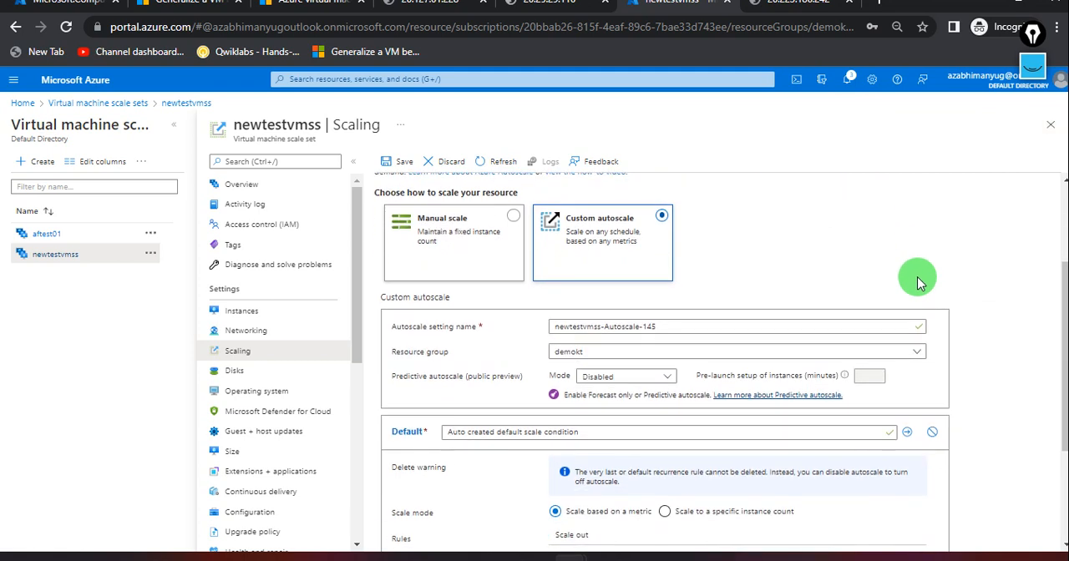
scroll(916, 282, "down", 1)
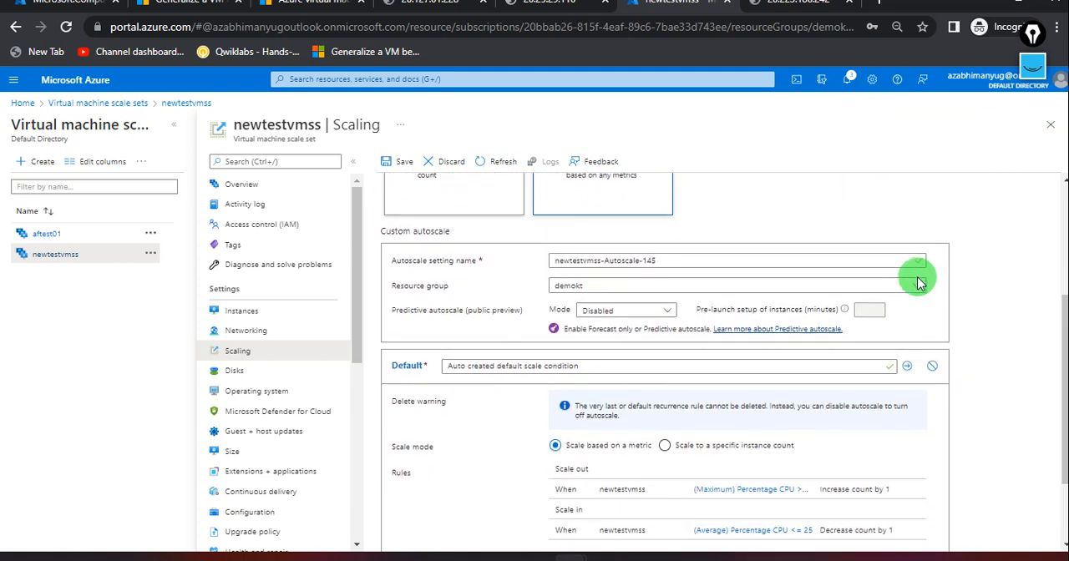
left_click(909, 367)
scroll(818, 434, "up", 3)
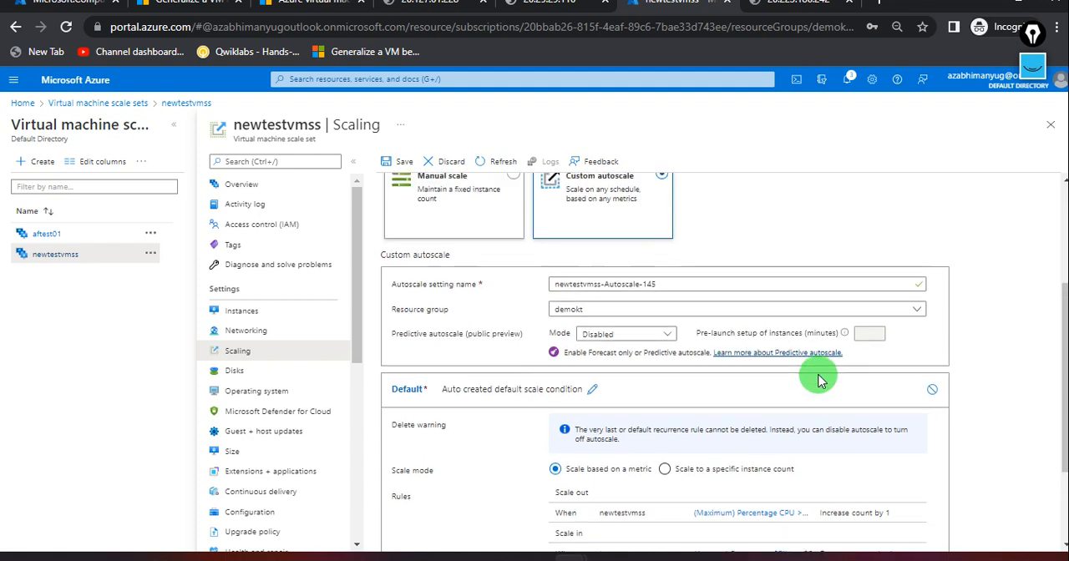
left_click(398, 163)
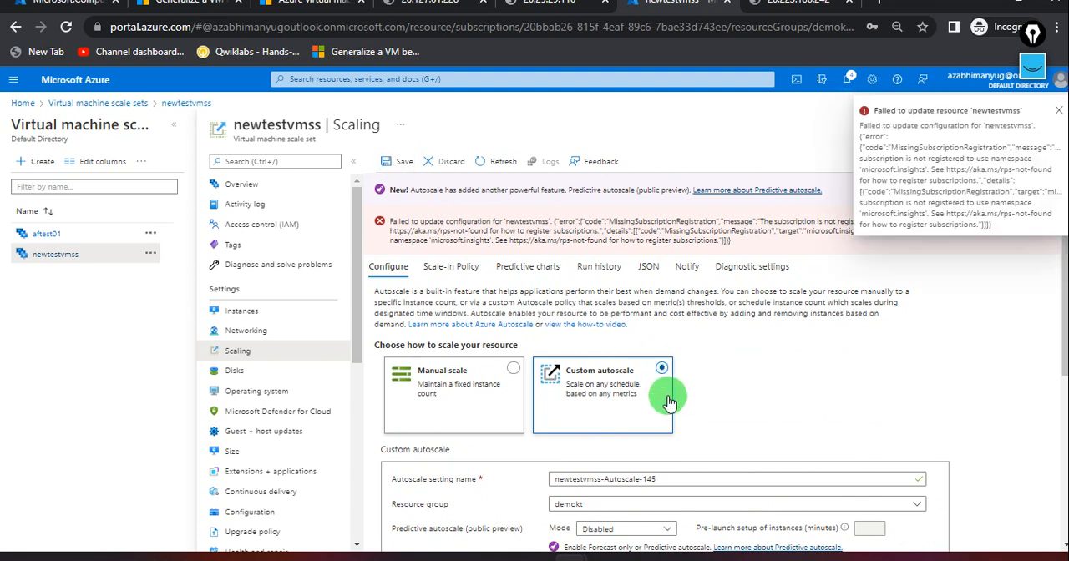
scroll(652, 405, "down", 4)
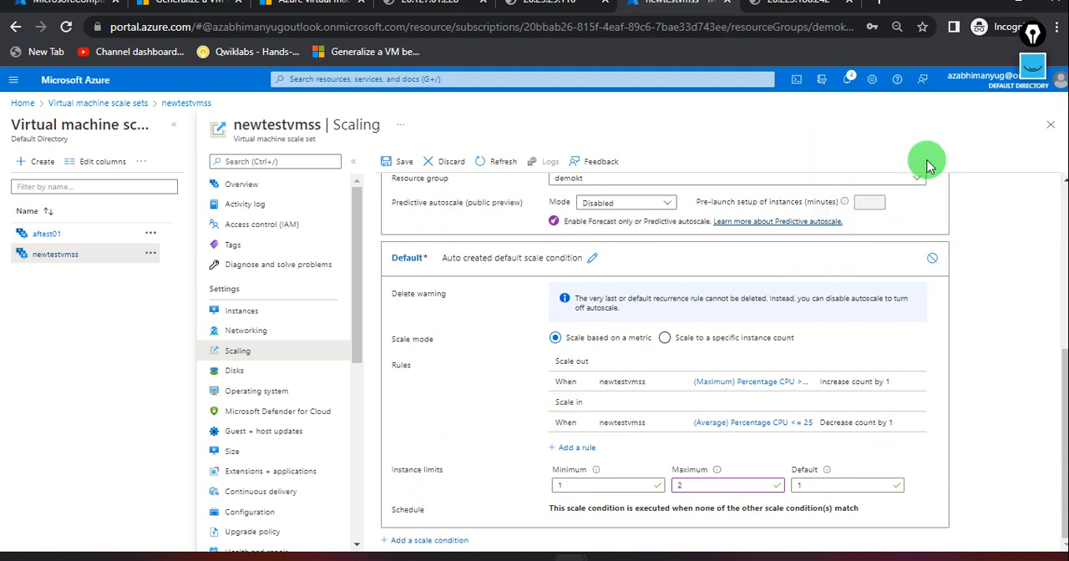
Read the error details in the latest newtestvmss update notification, and close the notifications.
left_click(849, 81)
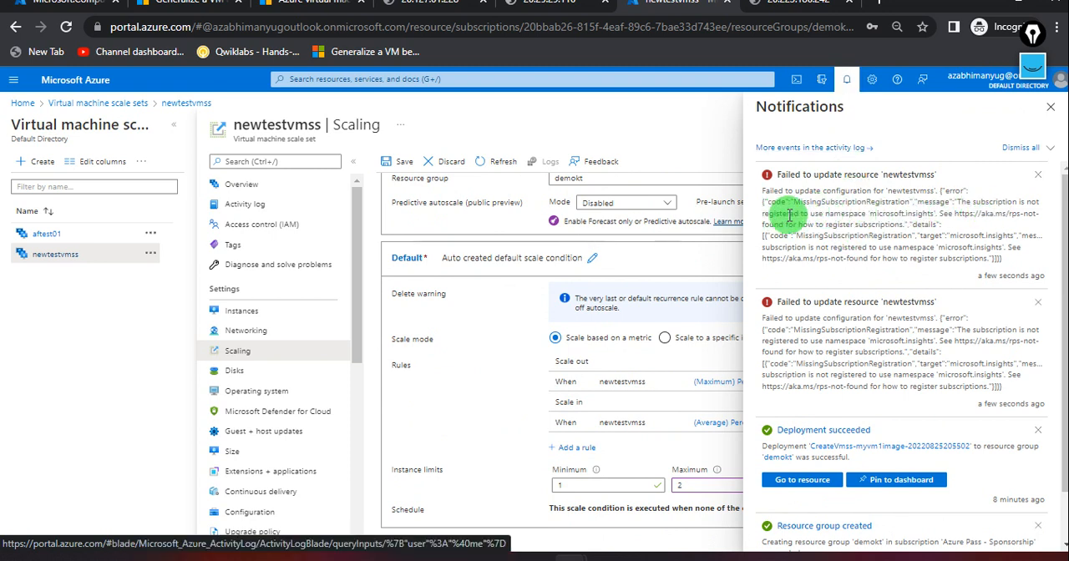
left_click_drag(799, 215, 932, 223)
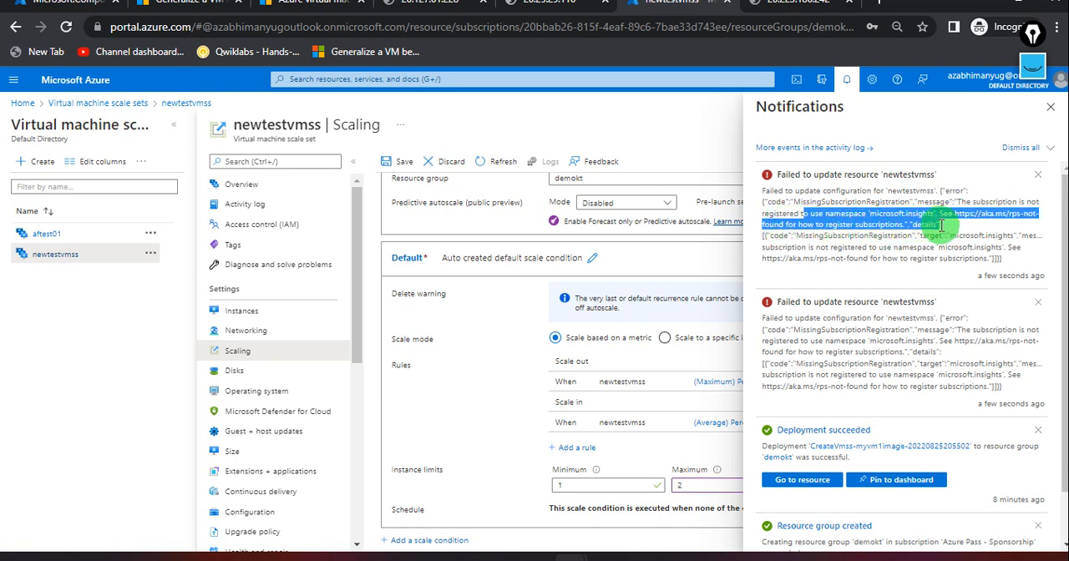
left_click_drag(795, 236, 1015, 246)
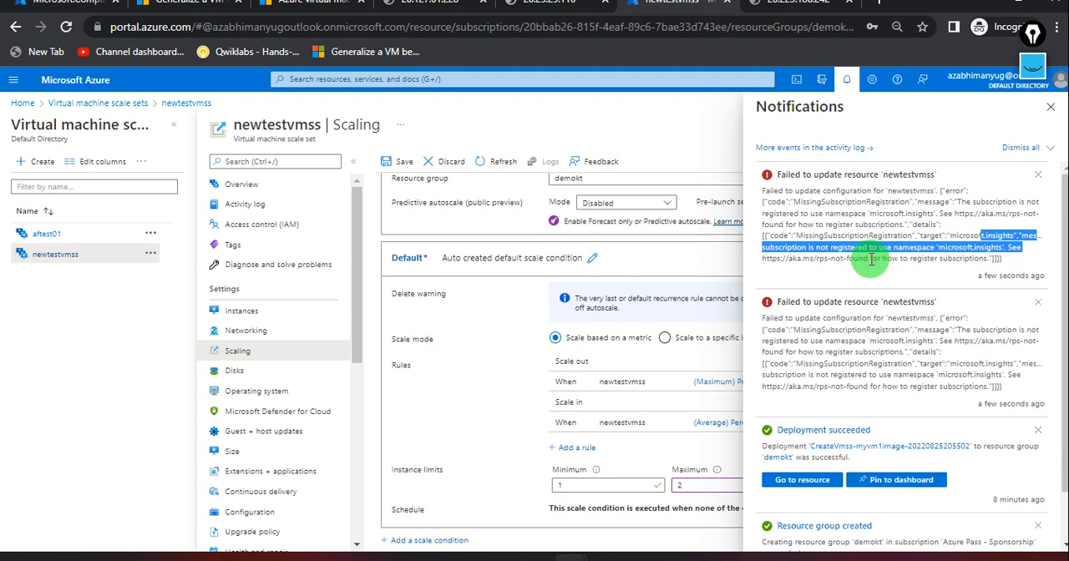
left_click(1049, 114)
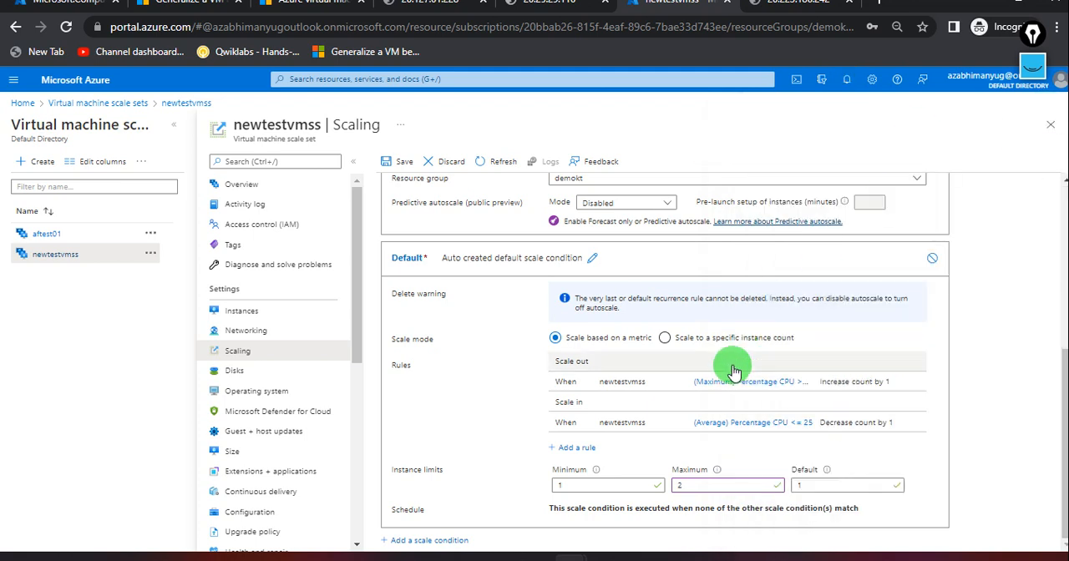
Review the custom autoscale settings and the default condition's scale-out and scale-in rules and instance limits.
scroll(733, 371, "up", 3)
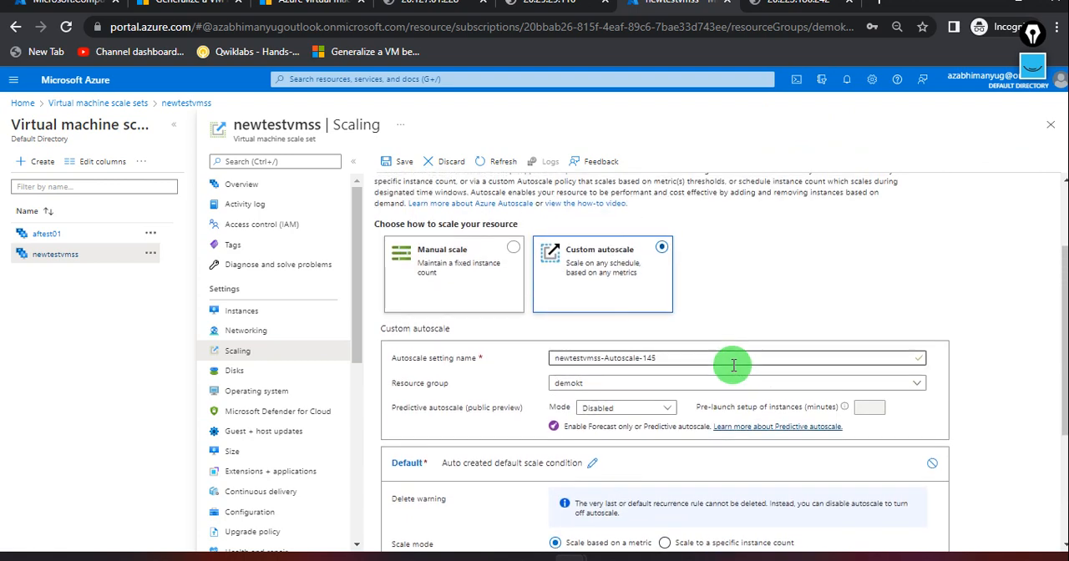
scroll(733, 364, "up", 1)
scroll(733, 365, "up", 1)
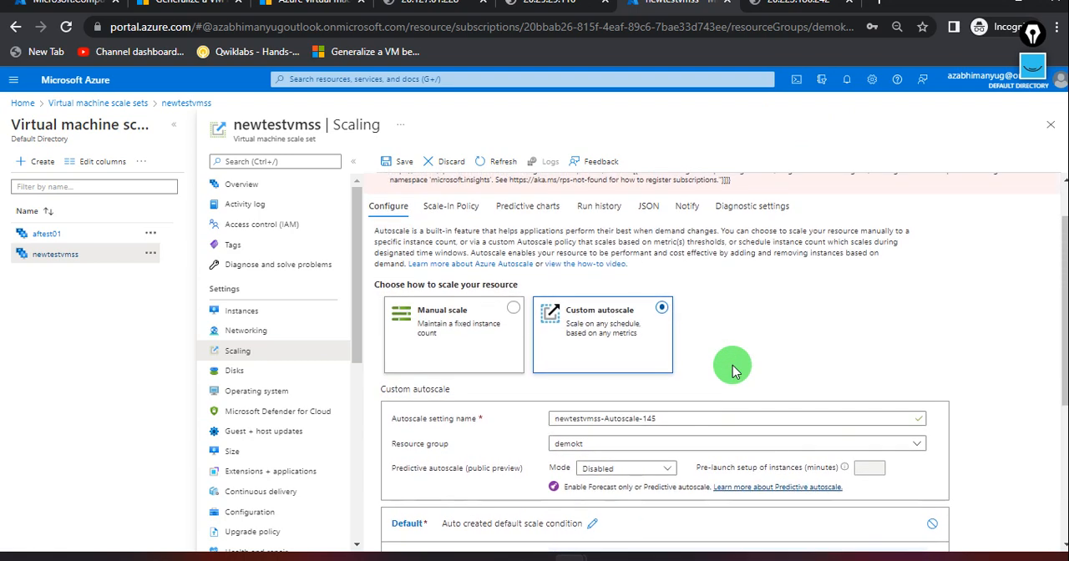
scroll(733, 371, "down", 5)
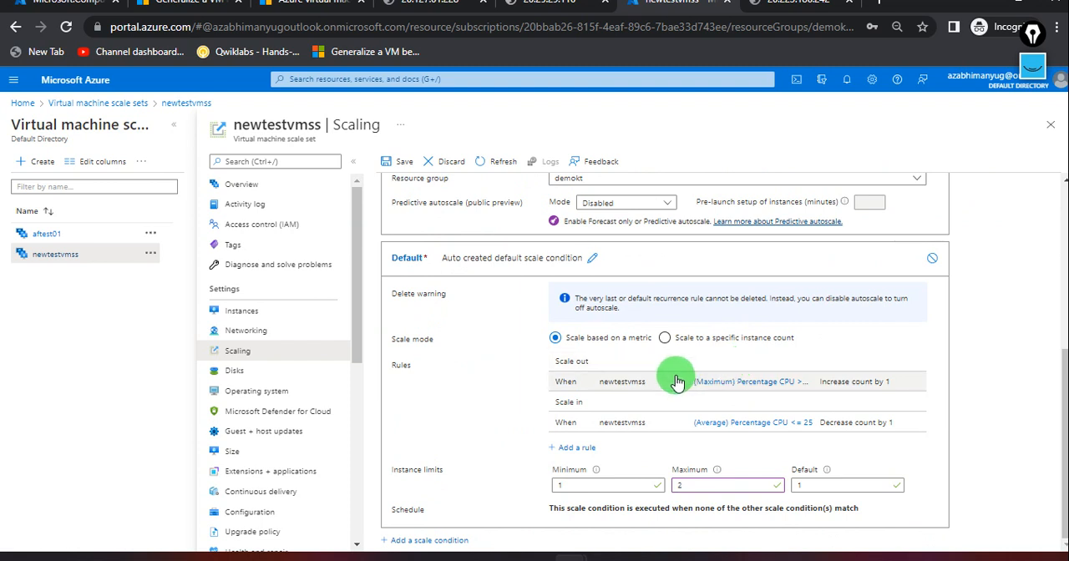
scroll(676, 381, "up", 4)
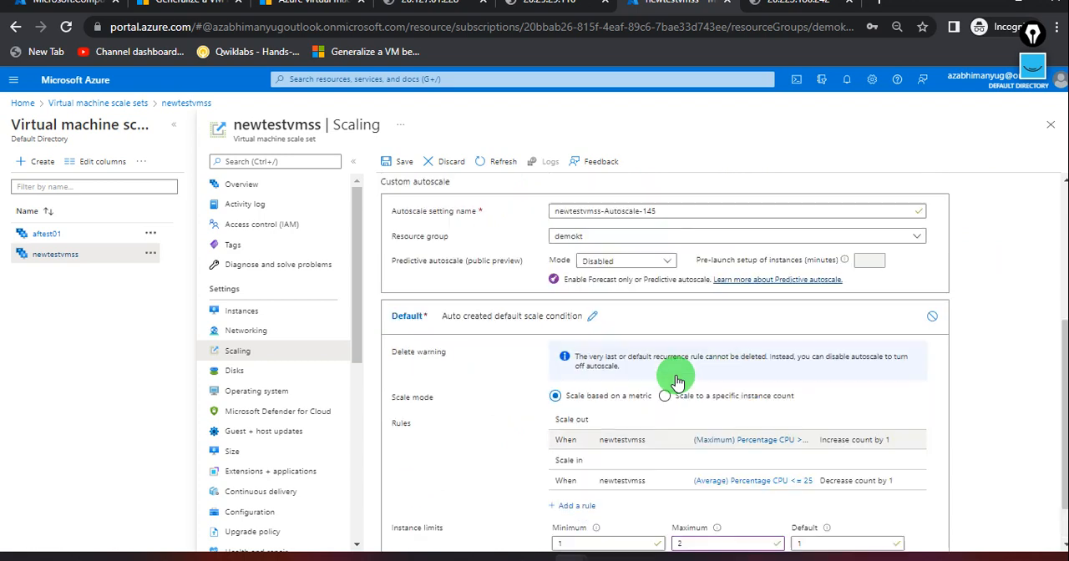
scroll(668, 451, "down", 4)
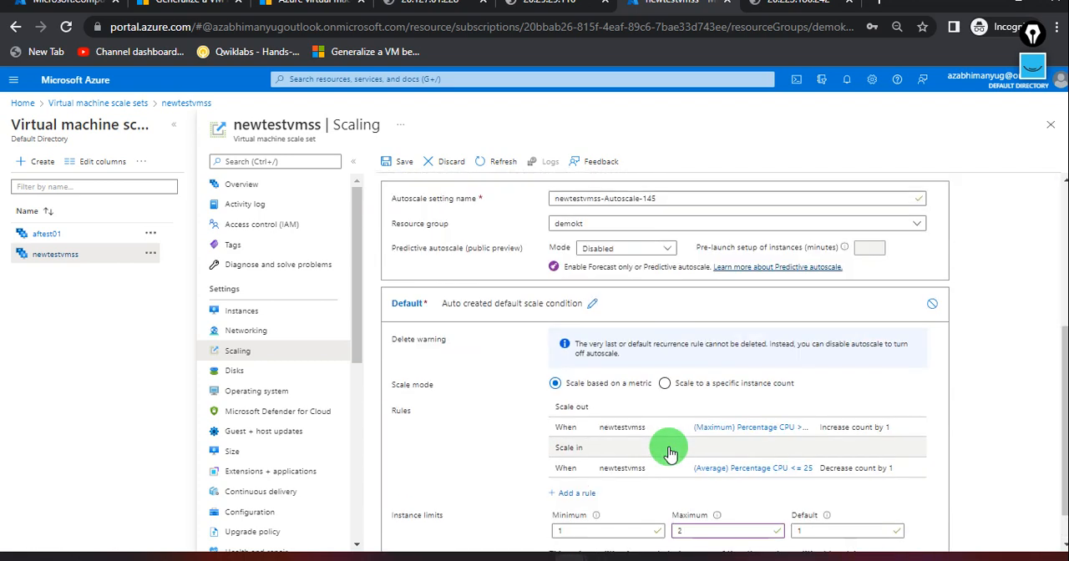
scroll(615, 454, "down", 1)
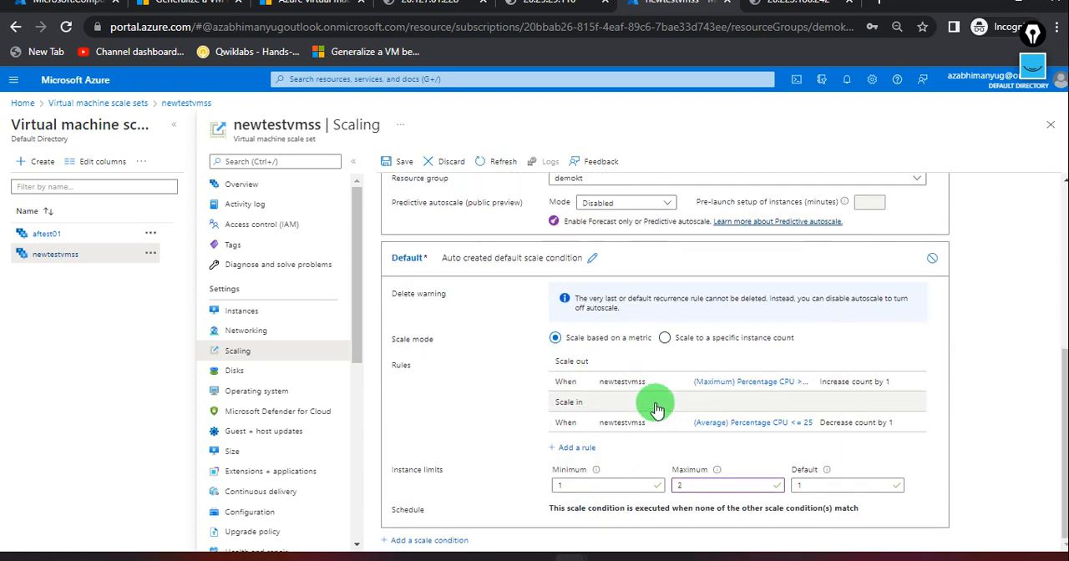
scroll(655, 409, "up", 5)
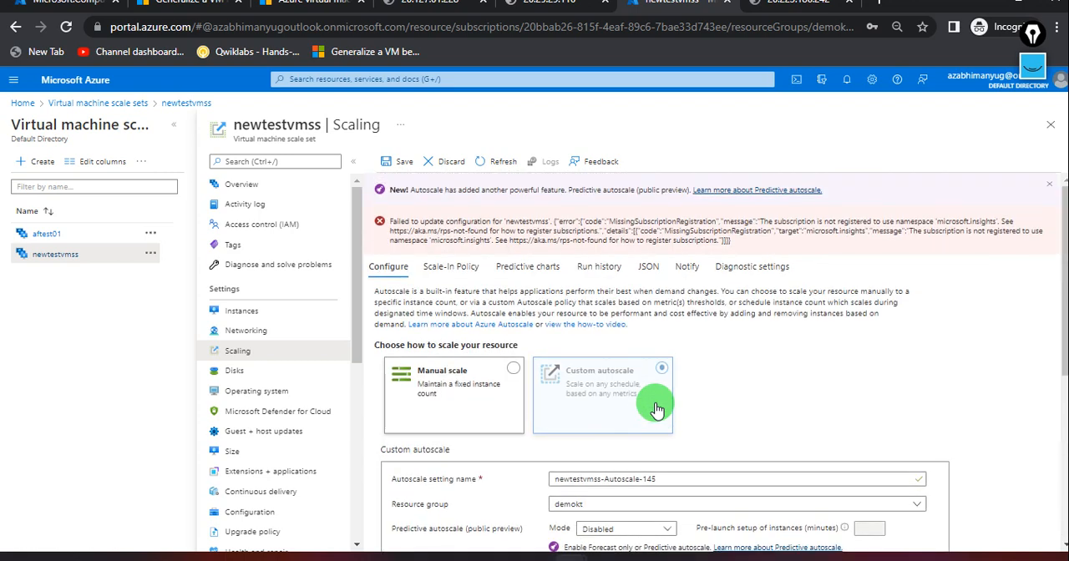
Save a manual scale configuration with an instance count of 2 for newtestvmss, and open the scale set's overview.
left_click(512, 376)
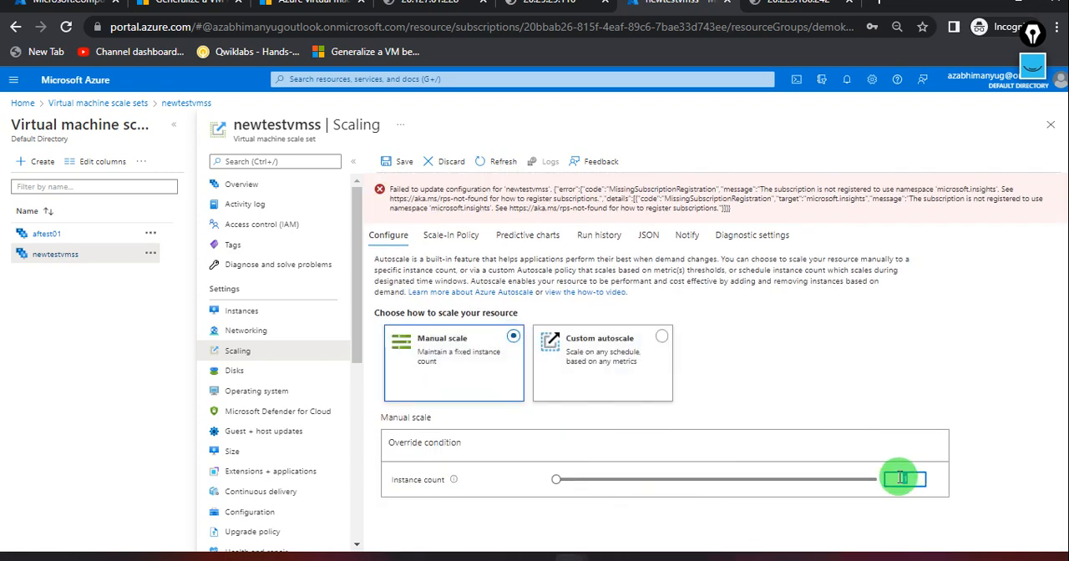
left_click(1049, 459)
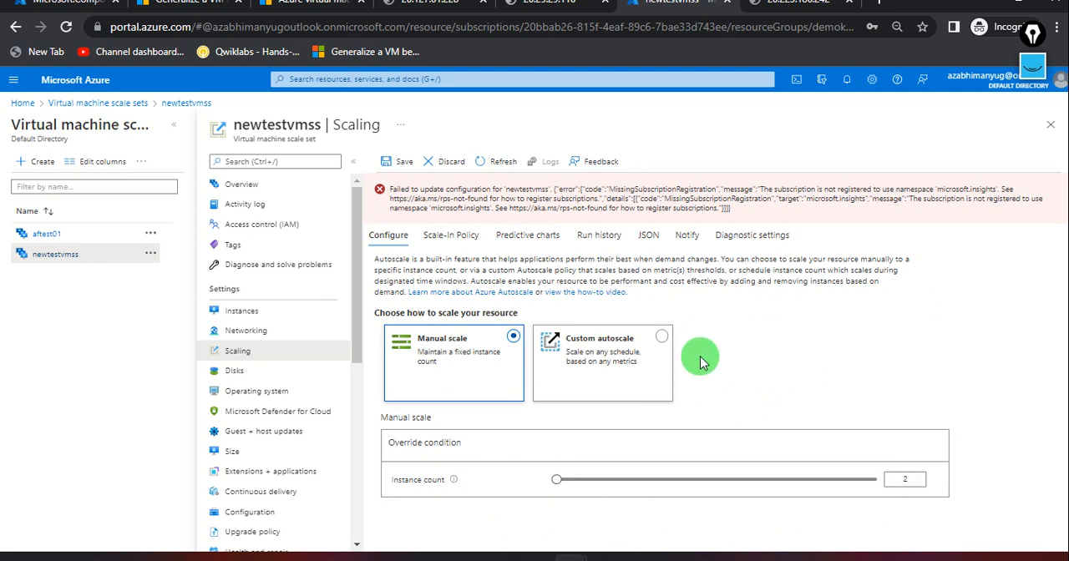
left_click(389, 164)
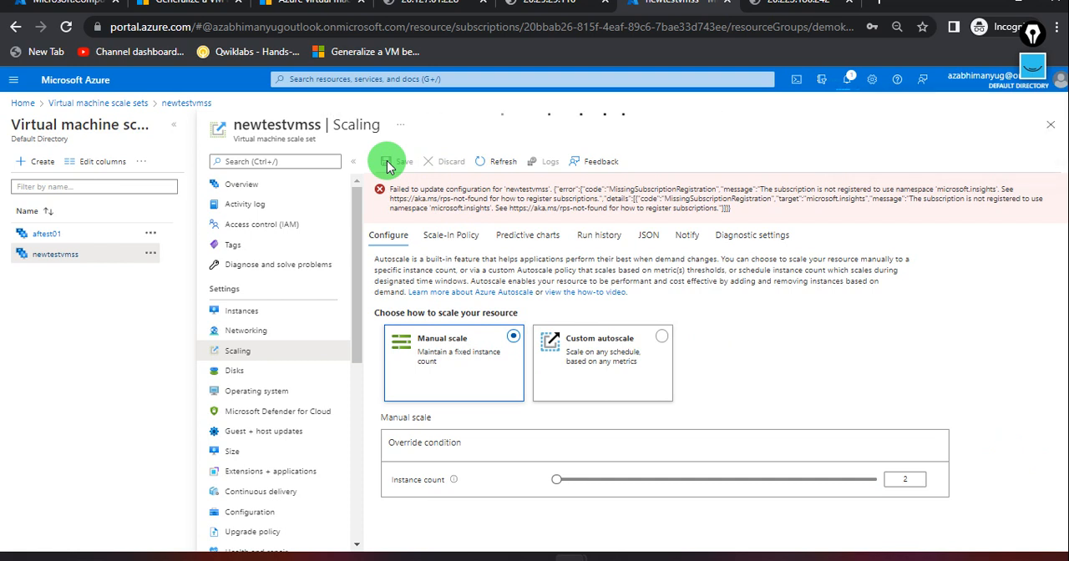
left_click(272, 192)
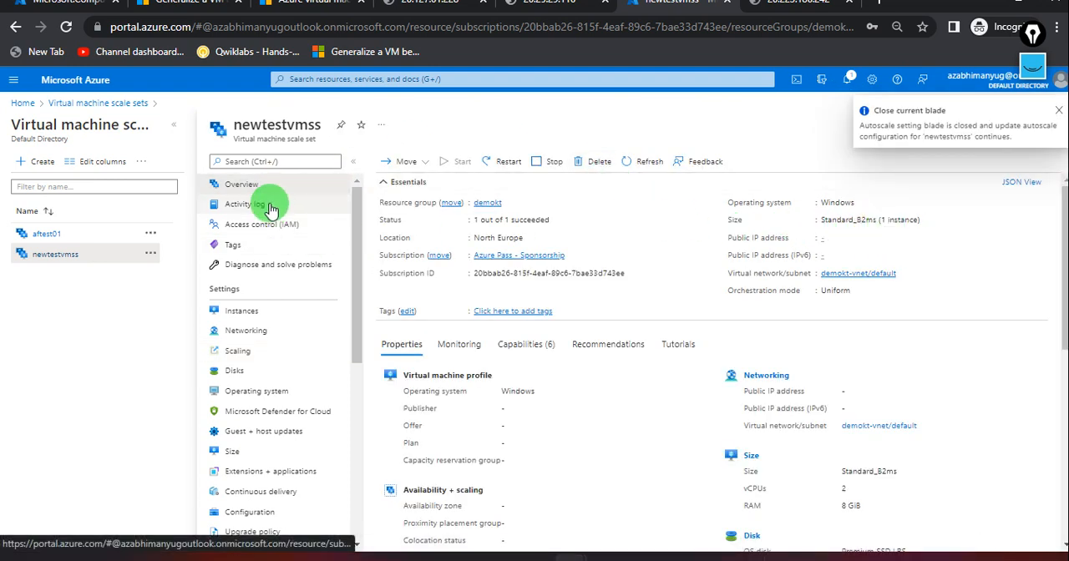
Check the newtestvmss instance list and its manual scale setting, and return to the instance list.
left_click(266, 312)
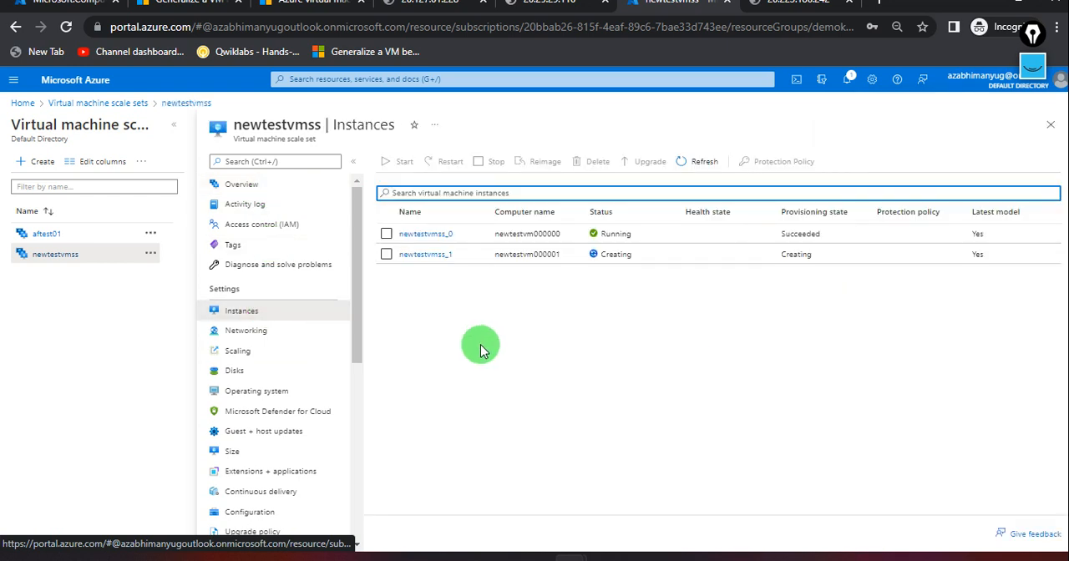
left_click(264, 354)
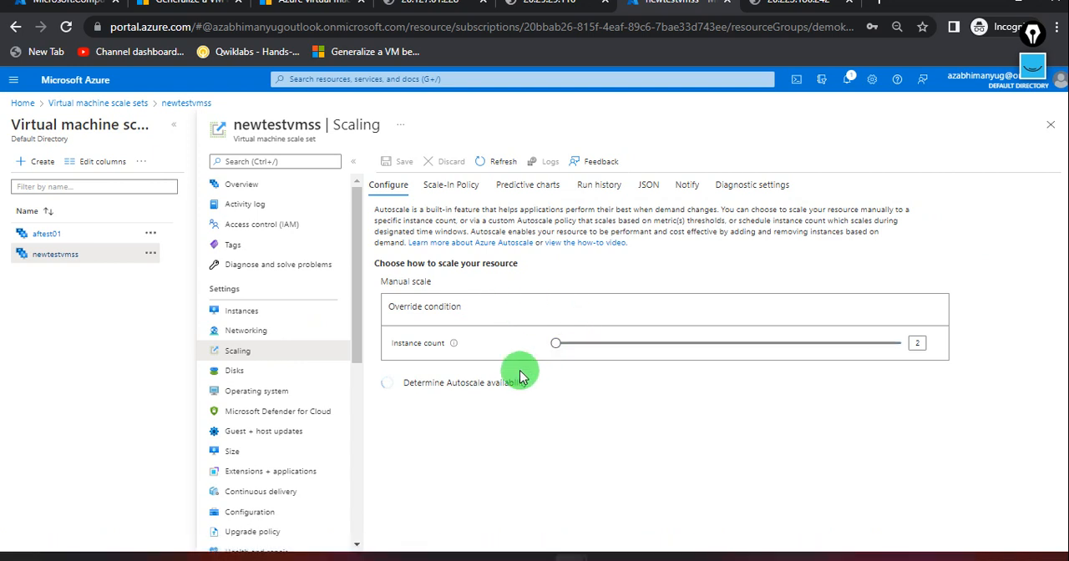
left_click(280, 318)
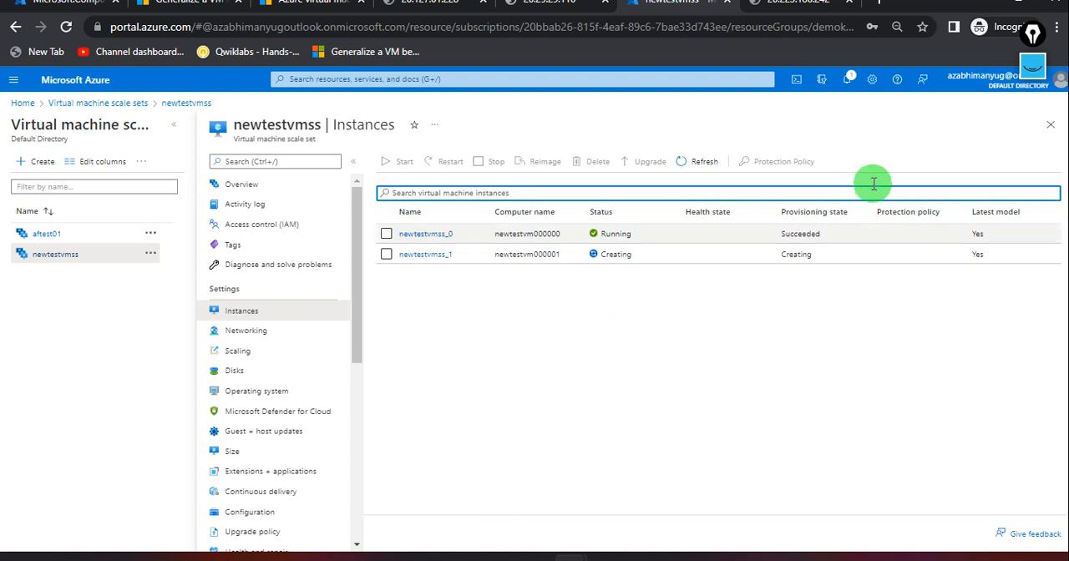
Show the screen annotations, mark the VMSS and custom policy notes with a pink pen, and tick off the two numbered instances.
left_click(1034, 67)
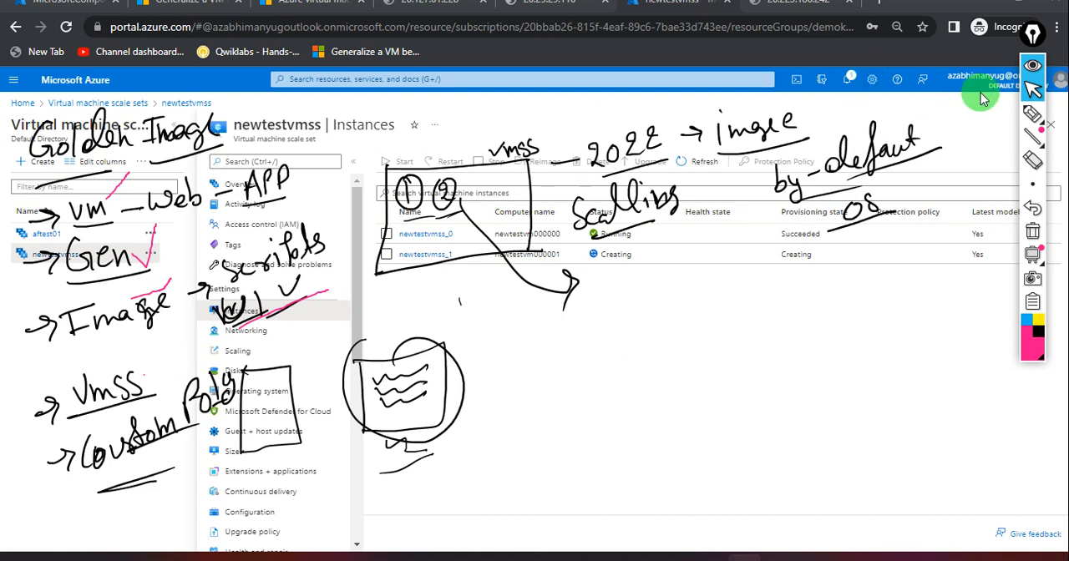
left_click(1032, 114)
left_click(459, 300)
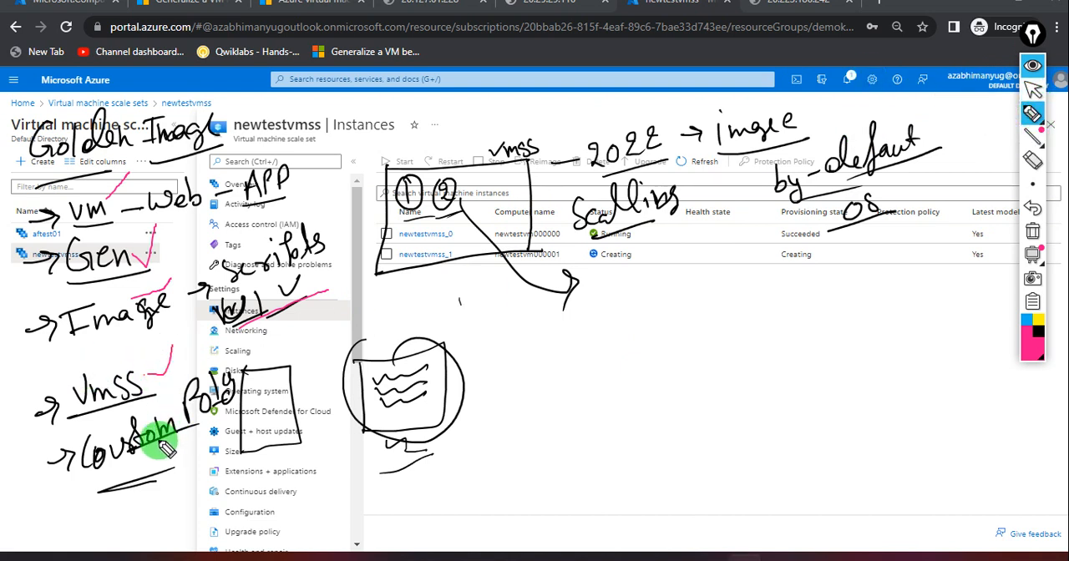
left_click_drag(159, 445, 200, 428)
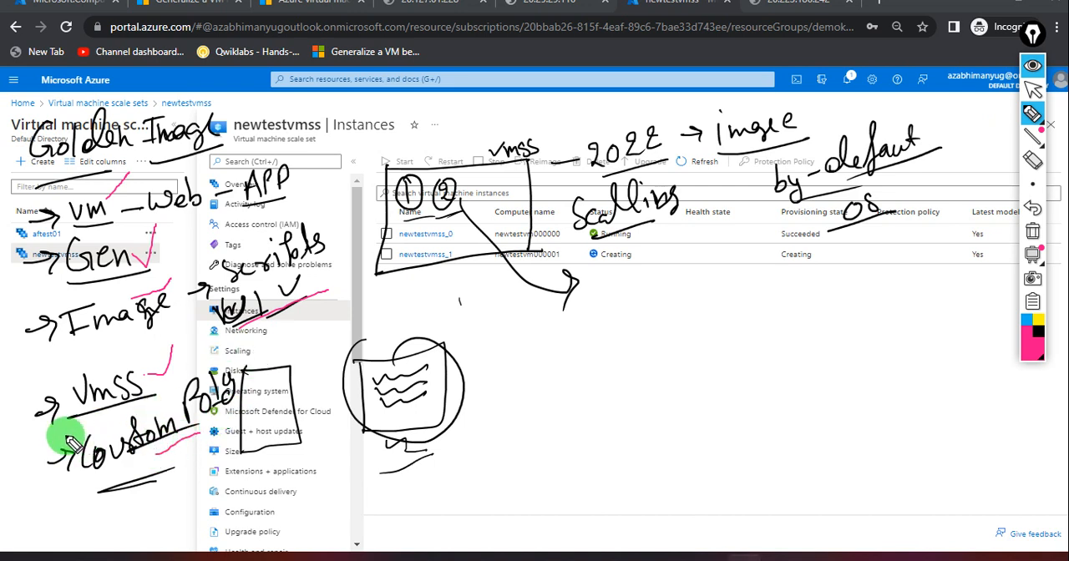
mouse_move(71, 443)
left_mouse_down()
mouse_move(91, 513)
mouse_move(309, 354)
mouse_move(91, 393)
mouse_move(71, 443)
left_mouse_up()
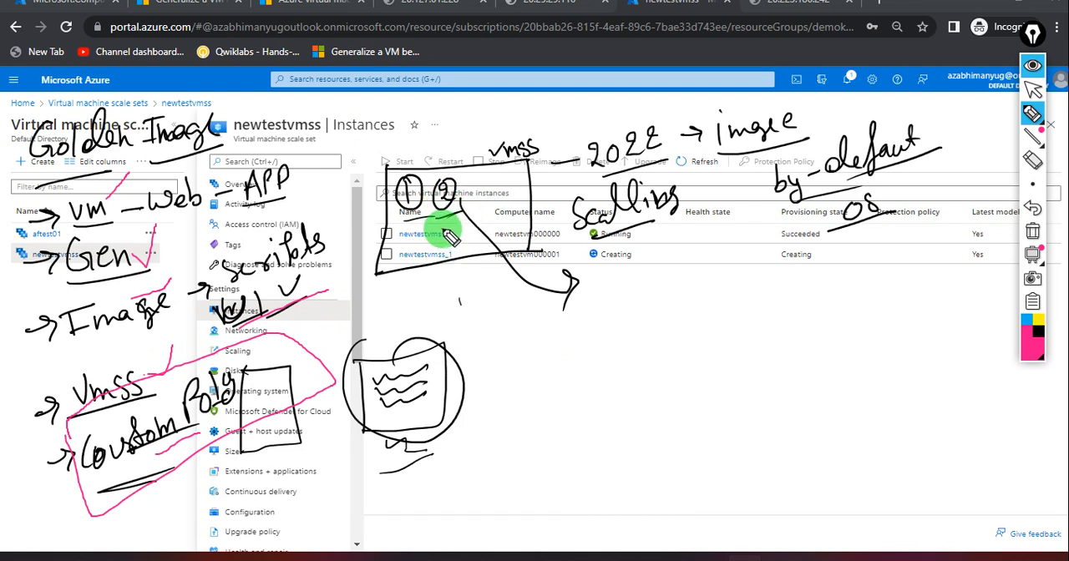
left_click_drag(409, 237, 457, 225)
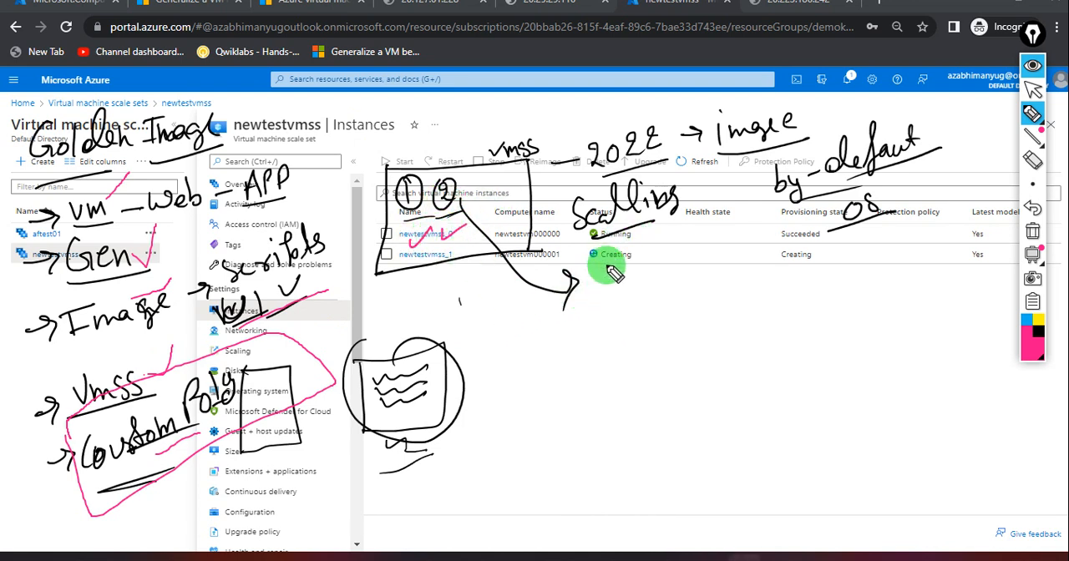
Handwrite "OS By Defa" and "My Image", and draw a box with circled instances 1 and 2 linked to the image by arrows.
mouse_move(600, 282)
left_mouse_down()
mouse_move(627, 284)
mouse_move(659, 258)
mouse_move(675, 273)
mouse_move(650, 273)
mouse_move(639, 288)
mouse_move(706, 227)
mouse_move(708, 282)
mouse_move(749, 227)
mouse_move(772, 251)
mouse_move(802, 225)
left_mouse_up()
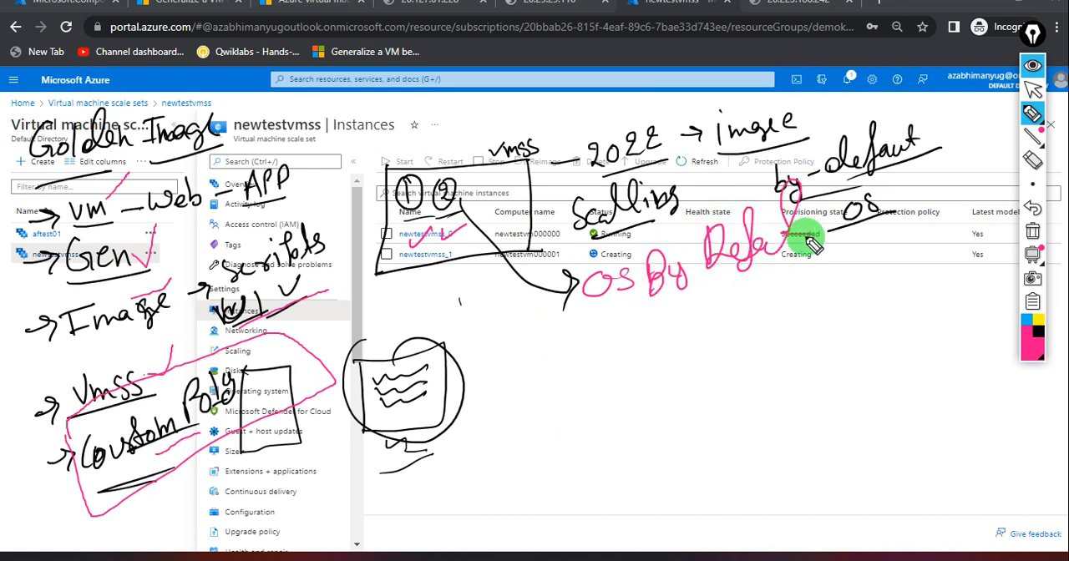
mouse_move(501, 464)
left_mouse_down()
mouse_move(520, 364)
mouse_move(732, 334)
mouse_move(620, 475)
mouse_move(506, 462)
left_mouse_up()
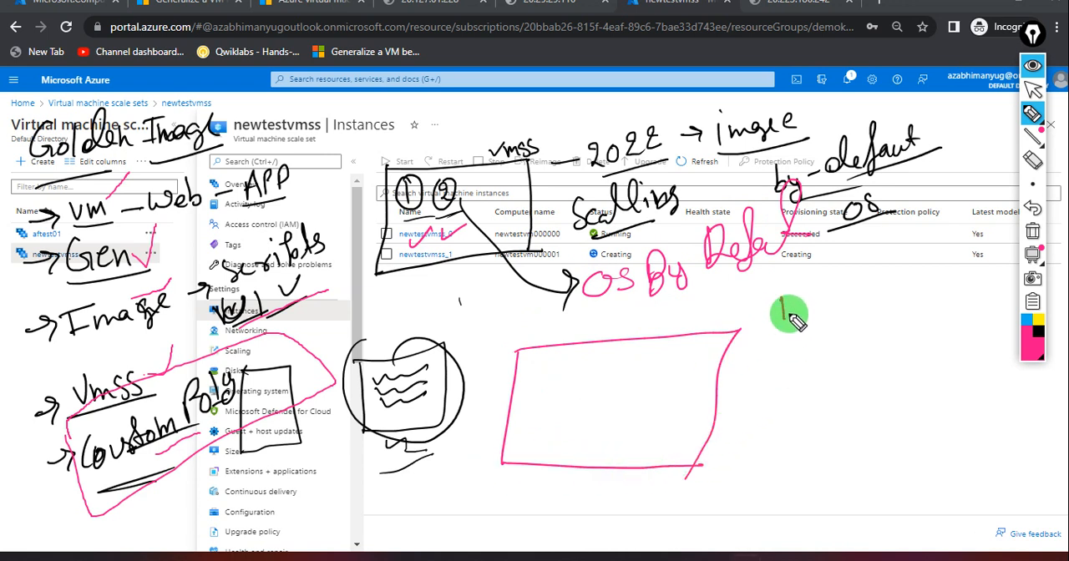
mouse_move(783, 315)
left_mouse_down()
mouse_move(794, 299)
mouse_move(839, 293)
mouse_move(856, 275)
mouse_move(950, 292)
left_mouse_up()
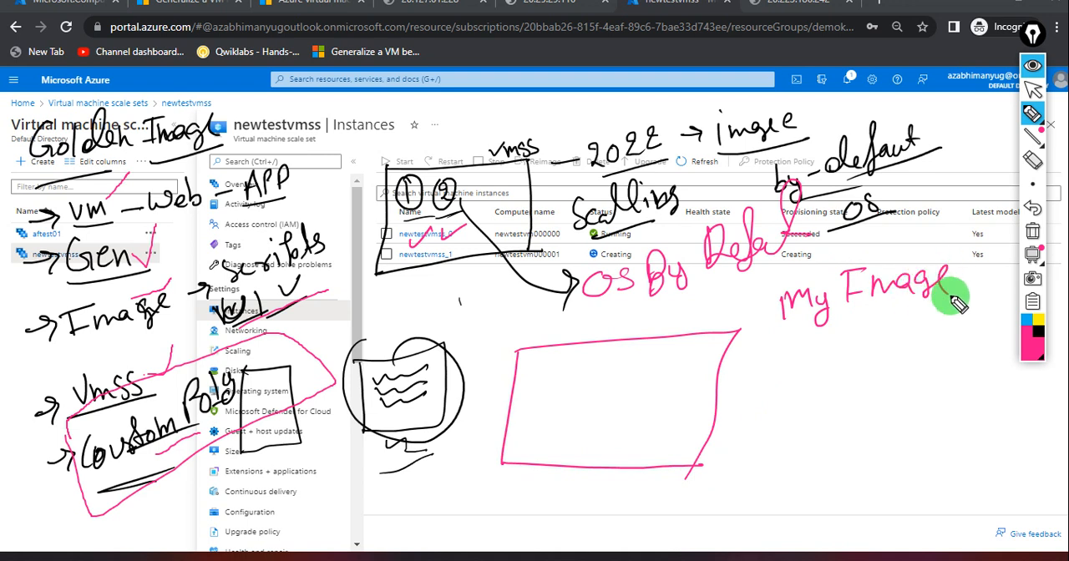
left_click_drag(553, 353, 556, 356)
mouse_move(788, 293)
left_mouse_down()
mouse_move(723, 278)
mouse_move(587, 325)
mouse_move(583, 359)
mouse_move(616, 370)
mouse_move(746, 312)
mouse_move(752, 327)
left_mouse_up()
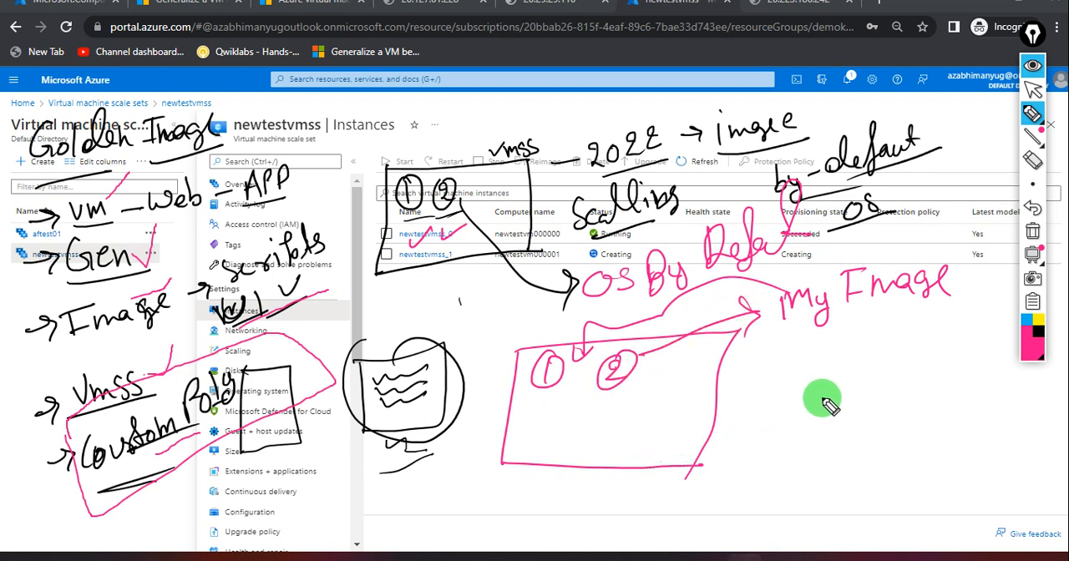
Add a circled instance 3 and "100 VM" to the scale set sketch, and write an underlined "Same Image" beside it.
mouse_move(868, 365)
left_mouse_down()
mouse_move(716, 363)
mouse_move(660, 378)
mouse_move(668, 374)
mouse_move(666, 386)
left_mouse_up()
mouse_move(608, 418)
left_mouse_down()
mouse_move(615, 429)
mouse_move(663, 437)
mouse_move(678, 428)
left_mouse_up()
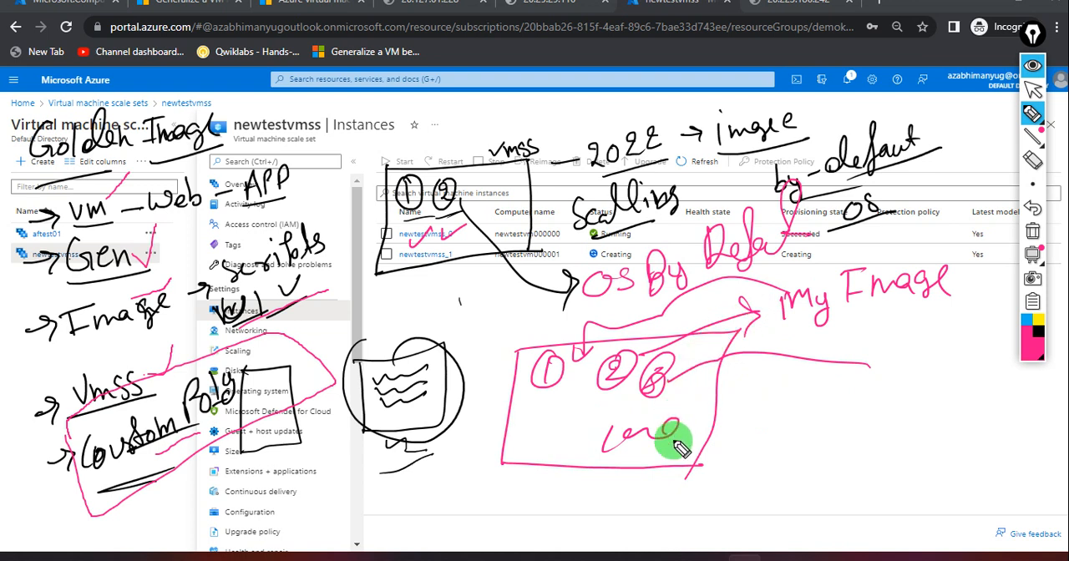
mouse_move(675, 436)
left_mouse_down()
mouse_move(693, 424)
mouse_move(723, 441)
mouse_move(761, 436)
left_mouse_up()
mouse_move(811, 387)
left_mouse_down()
mouse_move(833, 408)
mouse_move(871, 406)
mouse_move(899, 377)
mouse_move(986, 418)
mouse_move(897, 429)
mouse_move(998, 426)
left_mouse_up()
left_click_drag(822, 435, 910, 428)
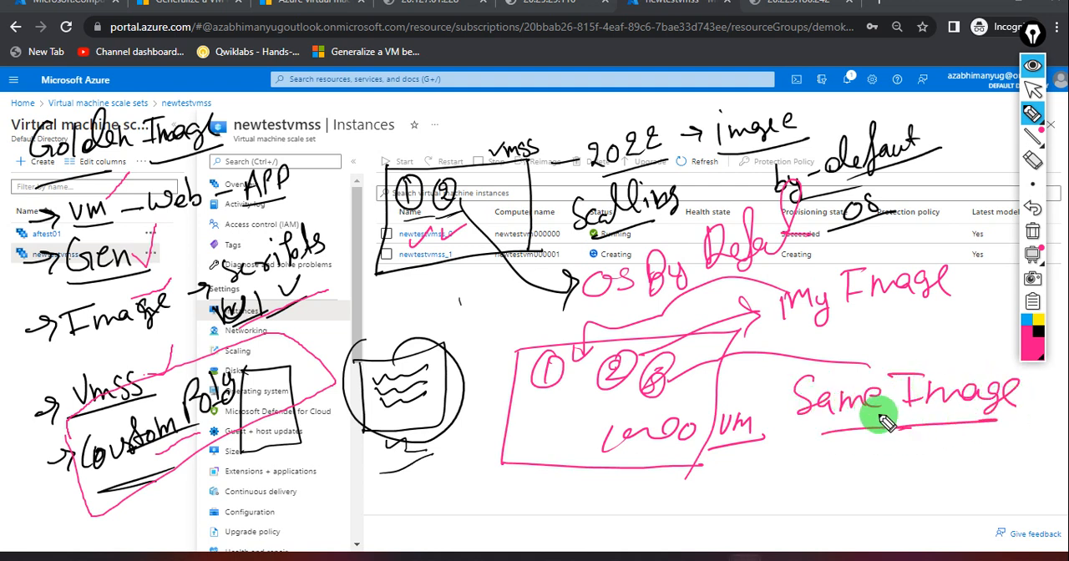
Draw arrows and small boxes below "Same Image", link them to the VM label, and circle the key parts.
mouse_move(850, 443)
left_mouse_down()
mouse_move(790, 472)
mouse_move(827, 477)
mouse_move(934, 450)
mouse_move(983, 456)
mouse_move(988, 443)
mouse_move(1006, 458)
left_mouse_up()
mouse_move(1013, 434)
left_mouse_down()
mouse_move(1027, 451)
mouse_move(1050, 401)
left_mouse_up()
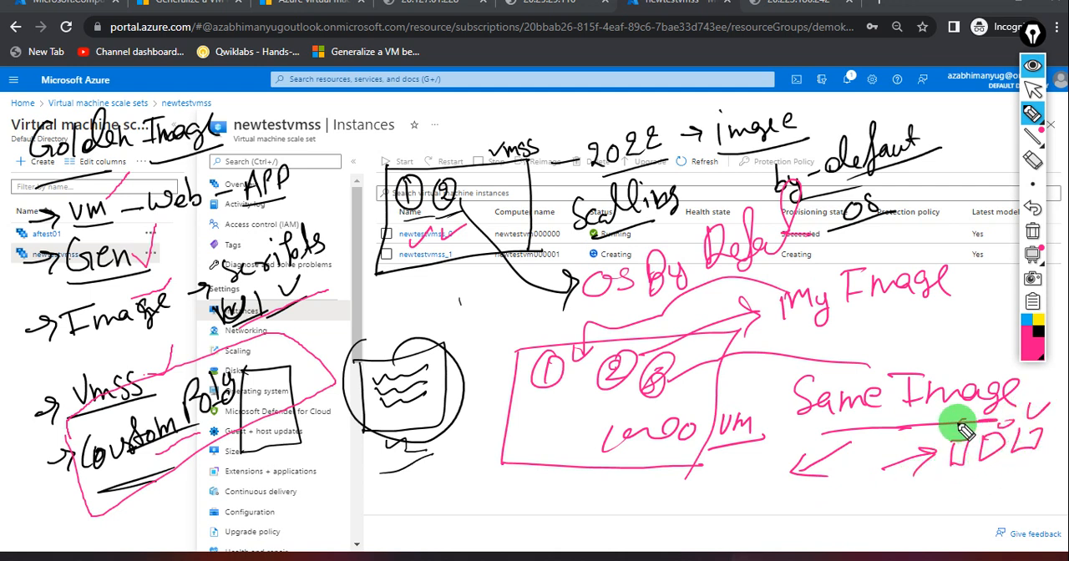
left_click_drag(807, 448, 761, 438)
mouse_move(770, 455)
left_mouse_down()
mouse_move(739, 460)
mouse_move(803, 475)
left_mouse_up()
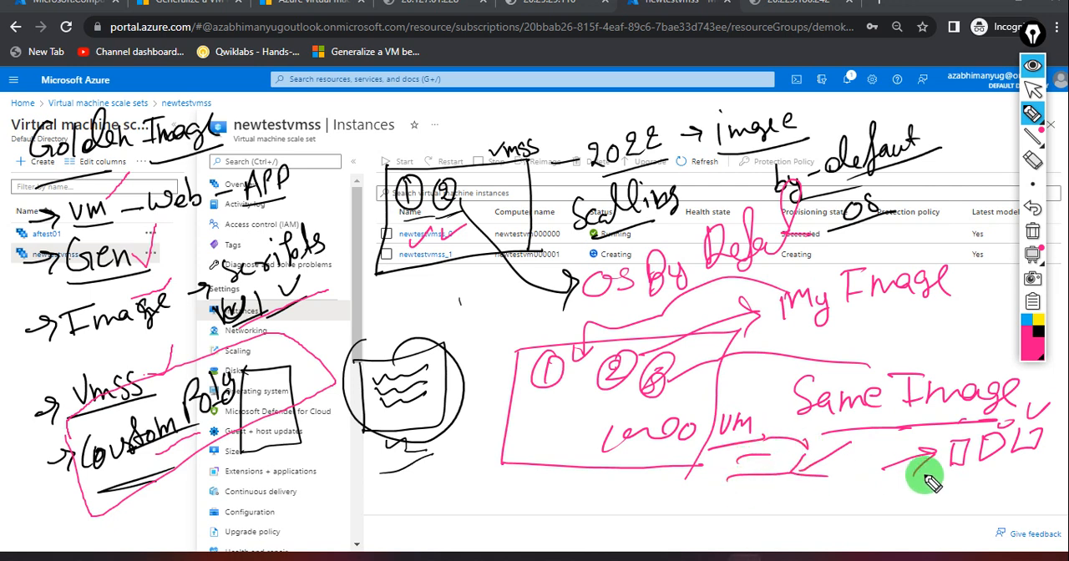
mouse_move(967, 445)
left_mouse_down()
mouse_move(922, 457)
mouse_move(870, 453)
mouse_move(896, 484)
left_mouse_up()
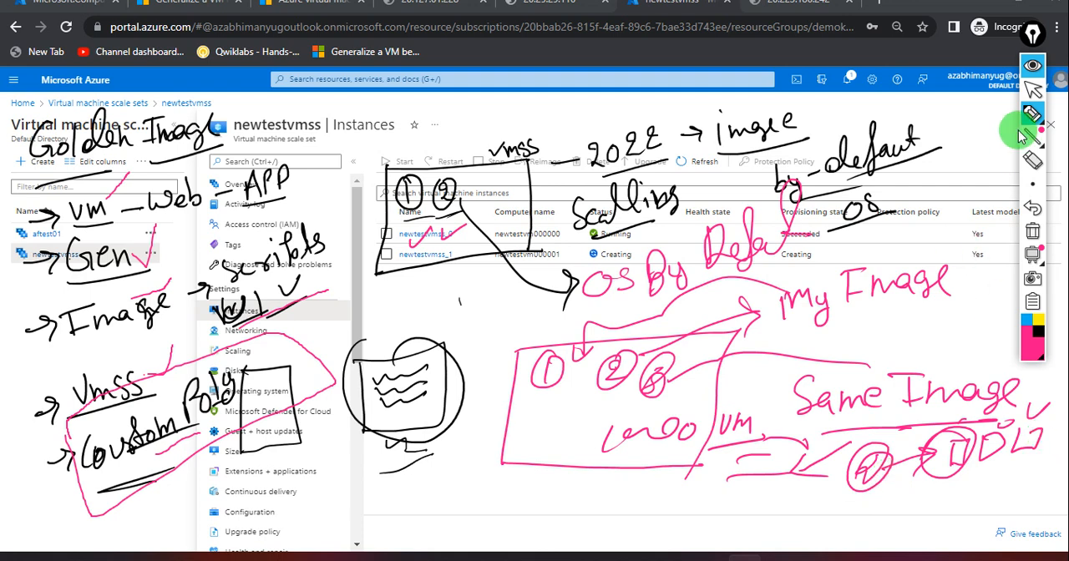
Hide the screen annotations and refresh the newtestvmss instance list.
left_click(1031, 92)
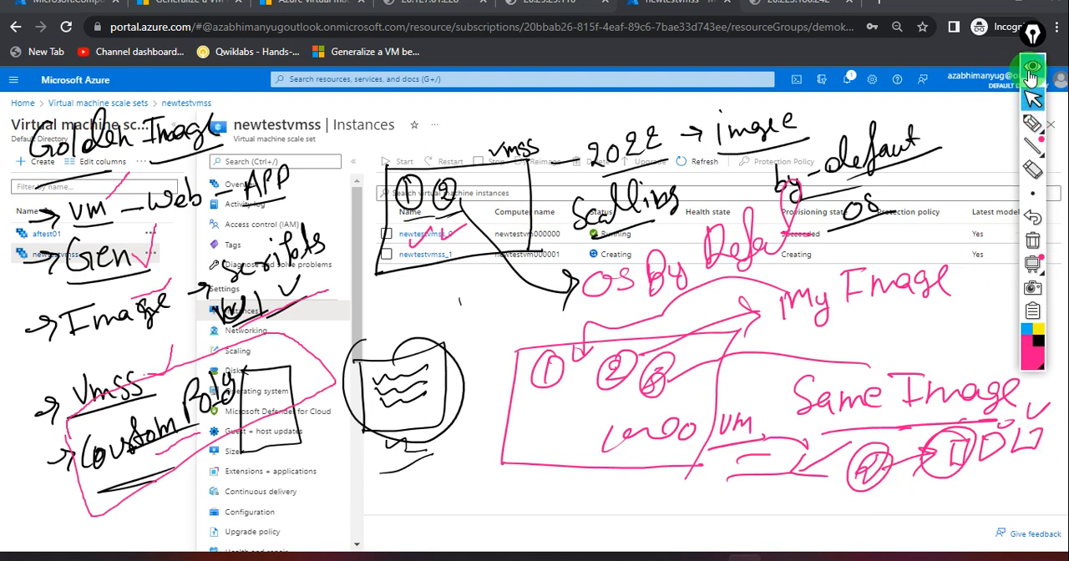
left_click(1031, 69)
left_click(687, 165)
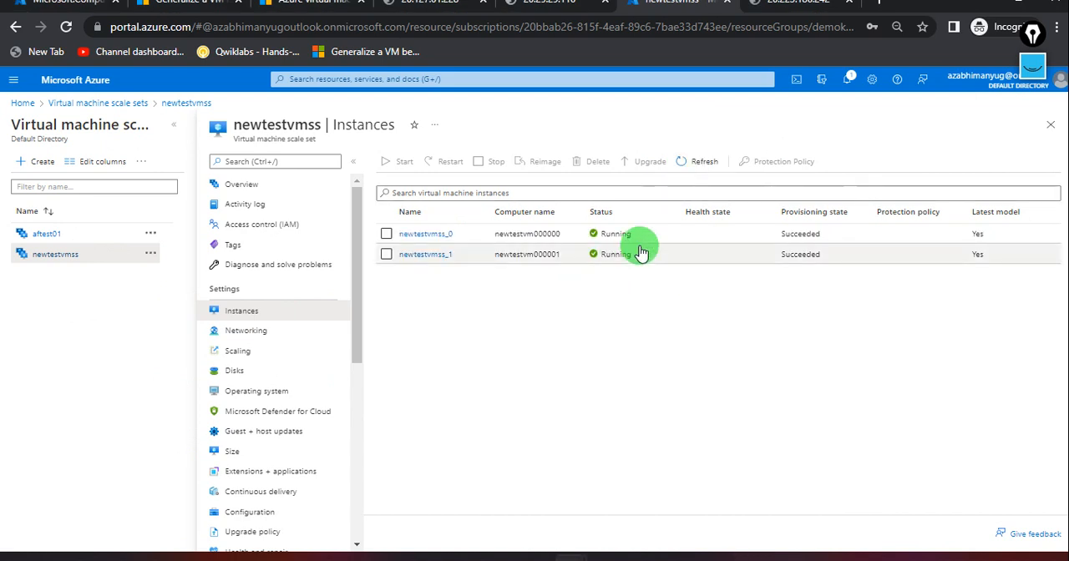
Load newtestvmss_1's public IP address 65.52.230.8 in a new browser tab, and compare its page with the one at 20.223.186.242.
left_click(430, 254)
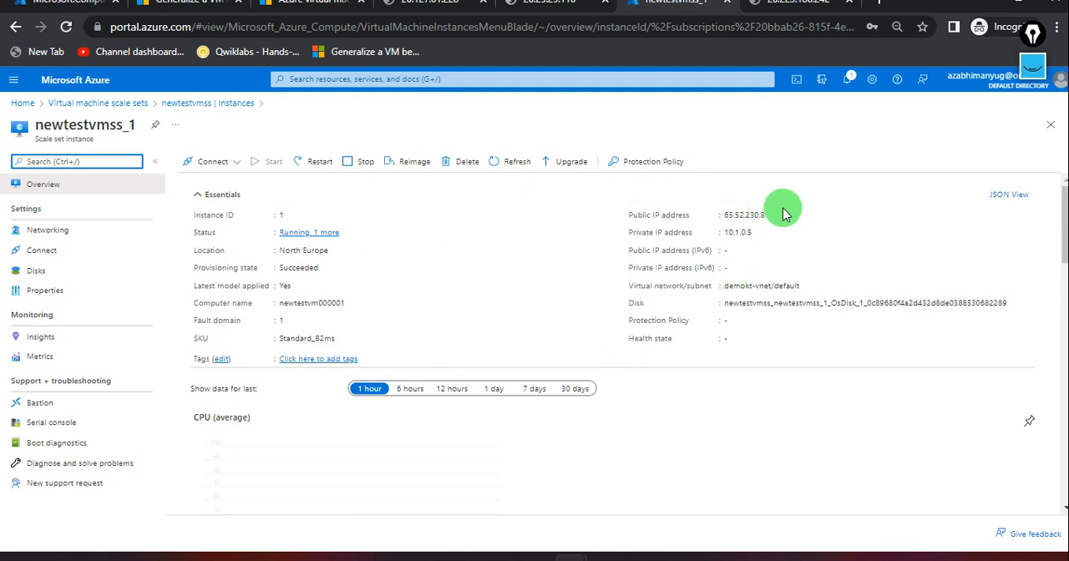
left_click(775, 216)
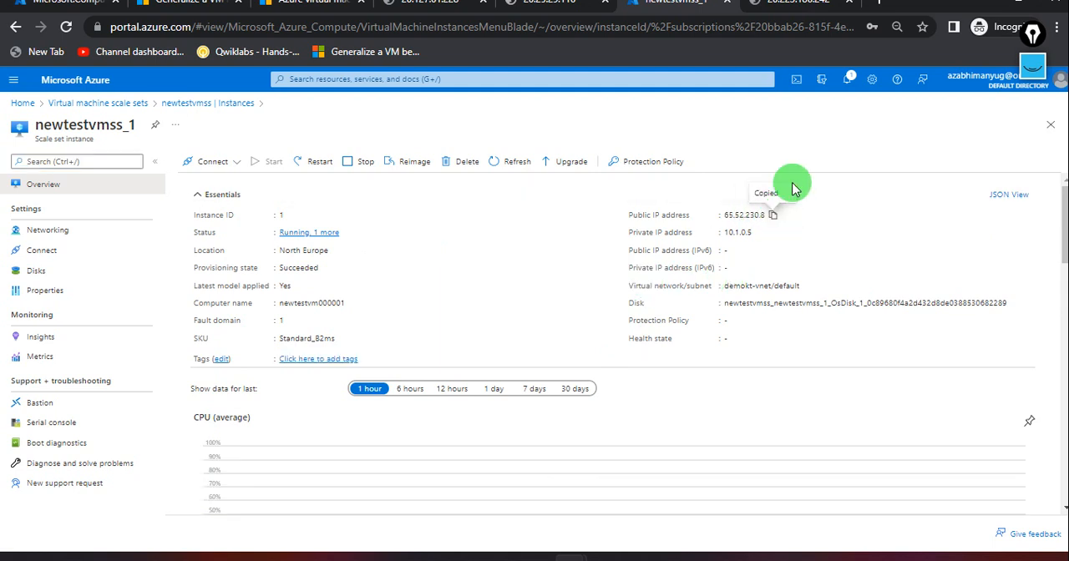
left_click(884, 6)
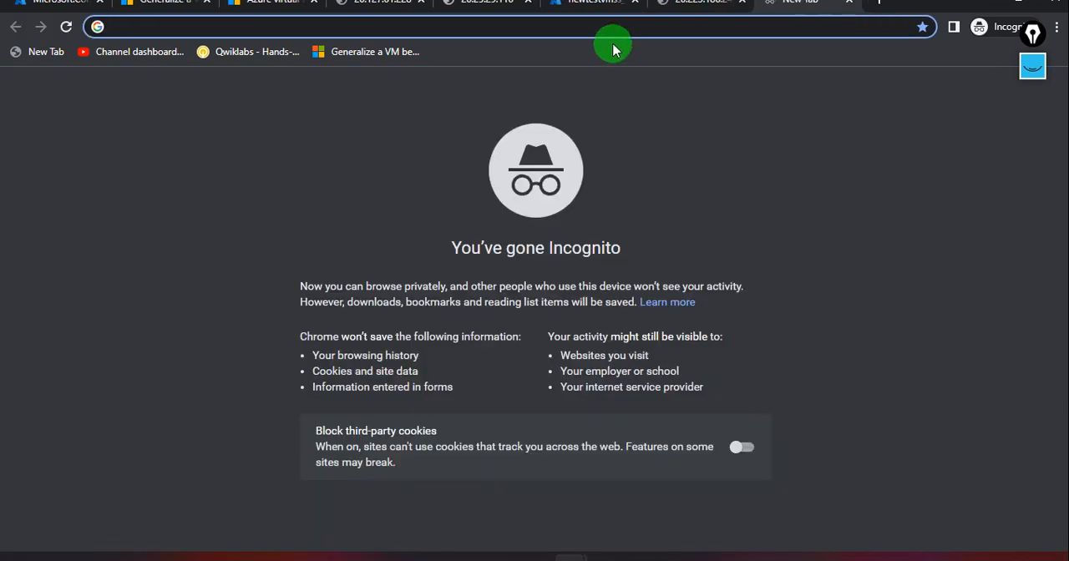
key("ctrl+v")
key("Return")
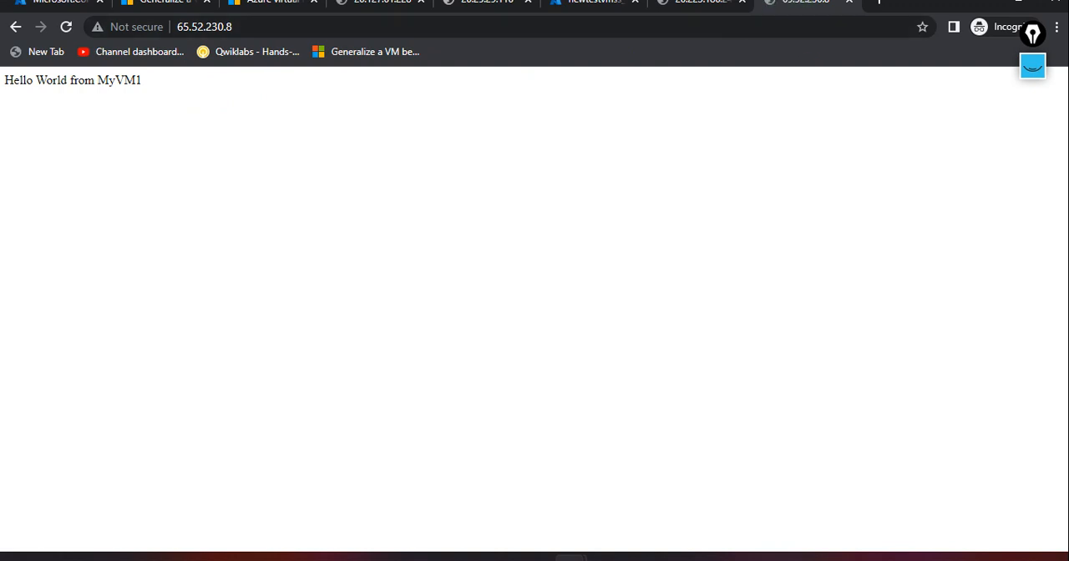
left_click(709, 7)
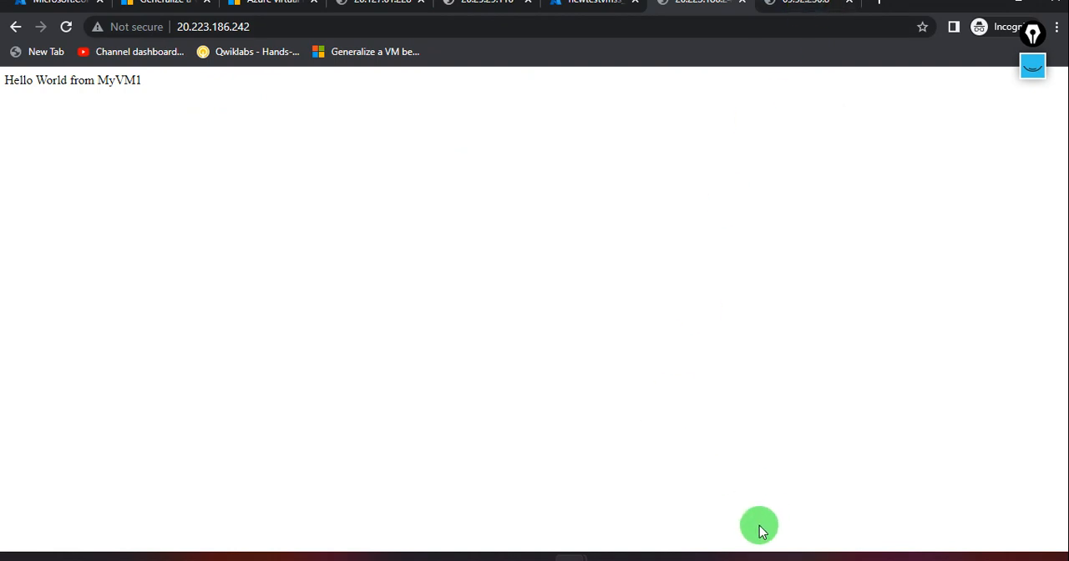
Switch to Remote Desktop Connection, cancel the connection started to 168.63.44.160, and connect to 20.223.186.242 using the address copied from the browser.
left_click(778, 557)
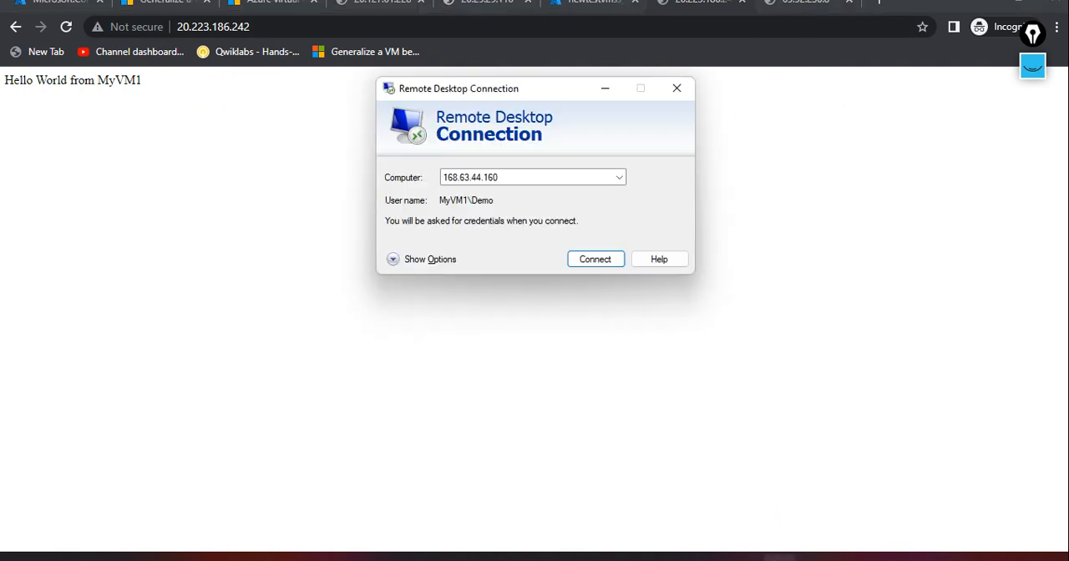
left_click(587, 259)
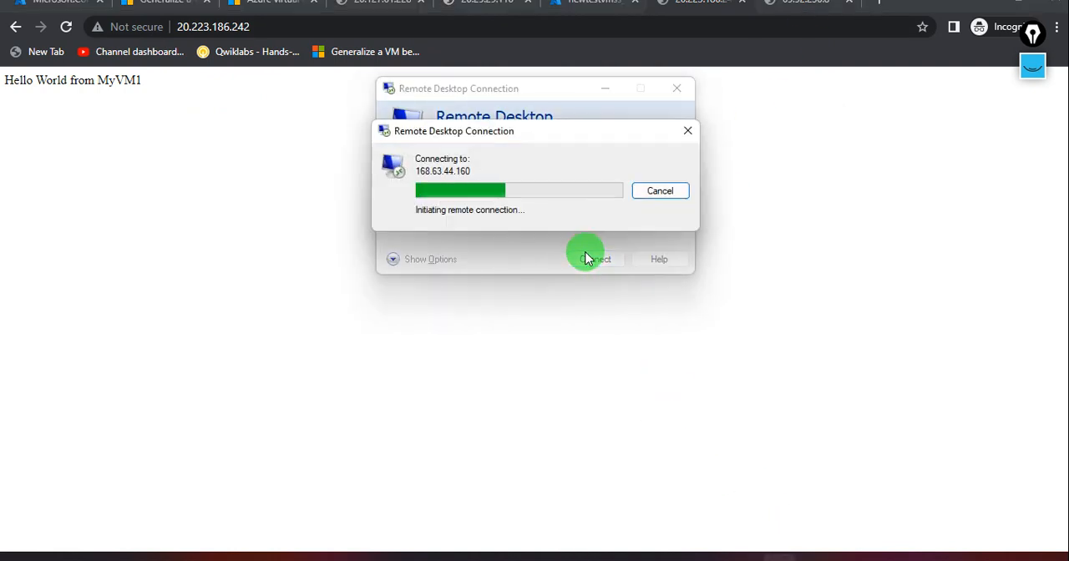
left_click(693, 10)
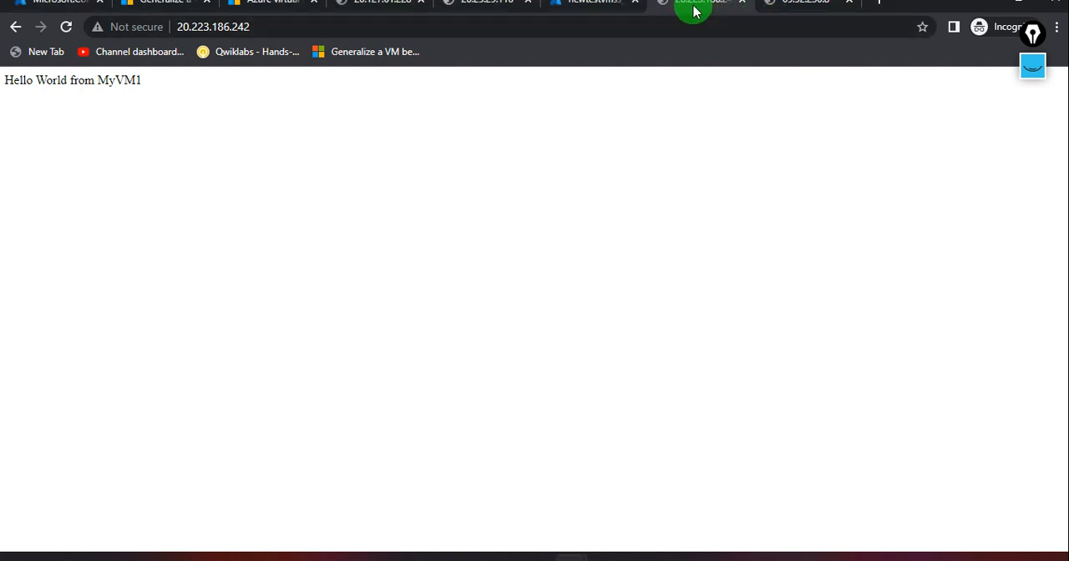
left_click(297, 28)
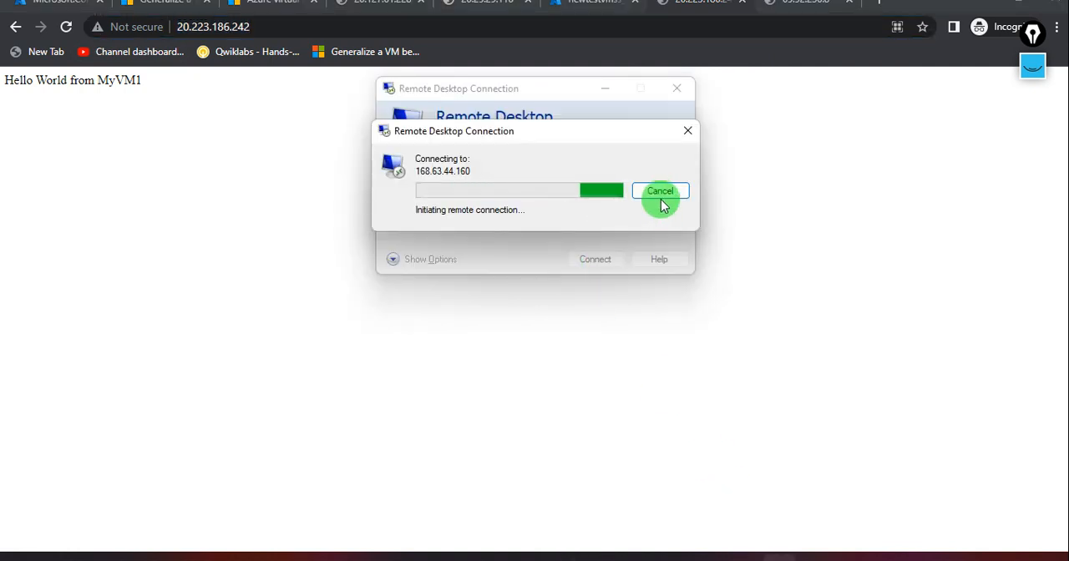
left_click(660, 191)
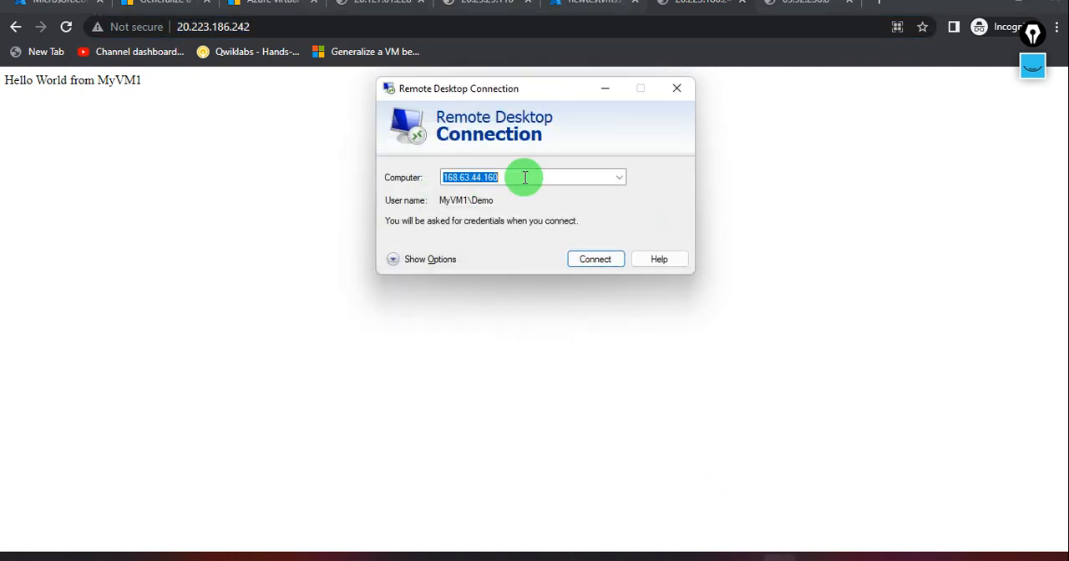
key("ctrl+v")
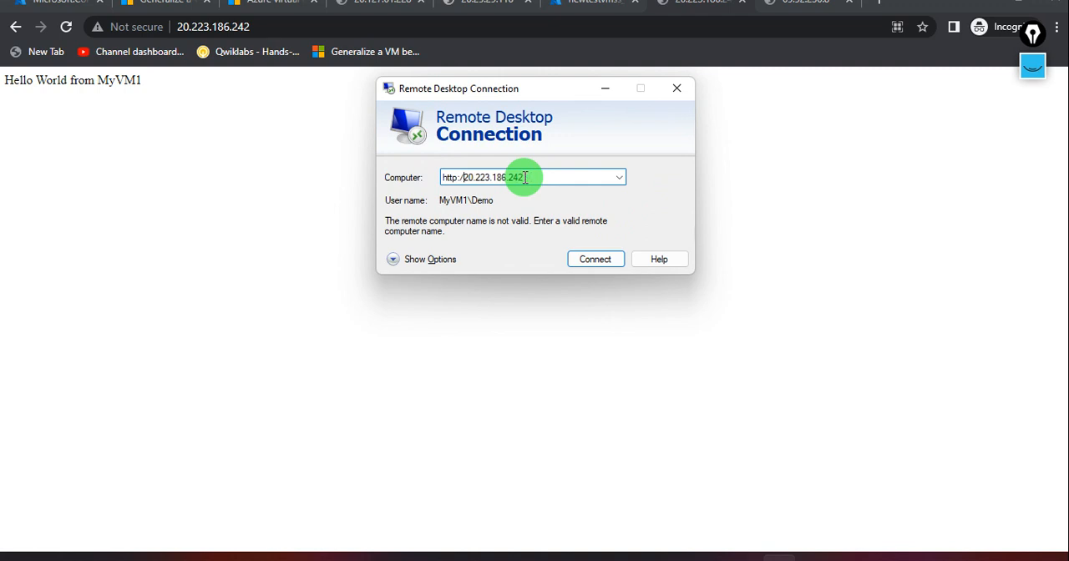
key("BackSpace")
key("BackSpace")
key("BackSpace")
key("BackSpace")
key("BackSpace")
key("BackSpace")
key("Return")
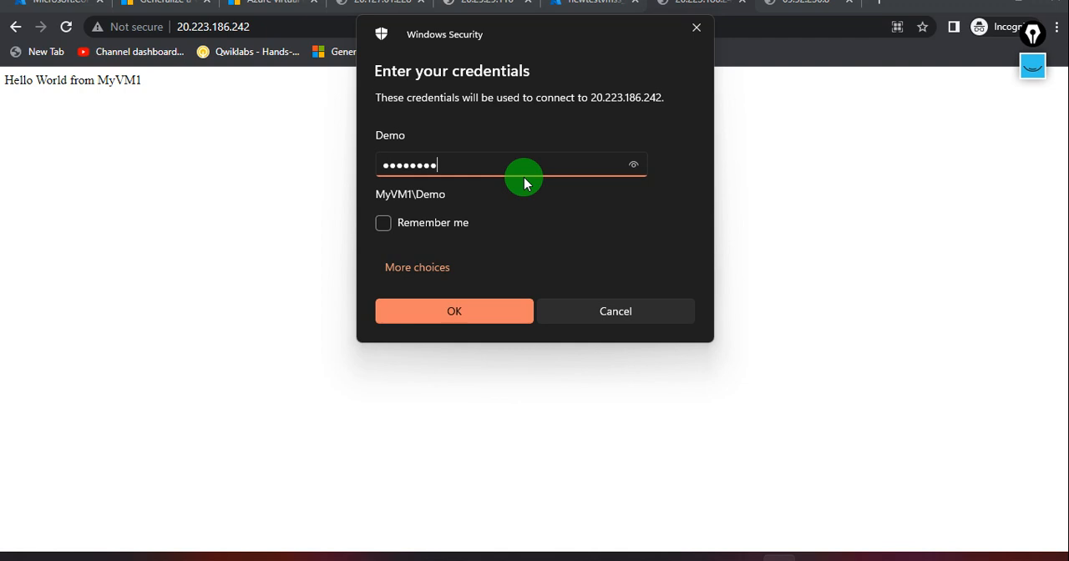
Sign in to 20.223.186.242 using a different account with user name demo and the account password, and accept the certificate warning.
key("Return")
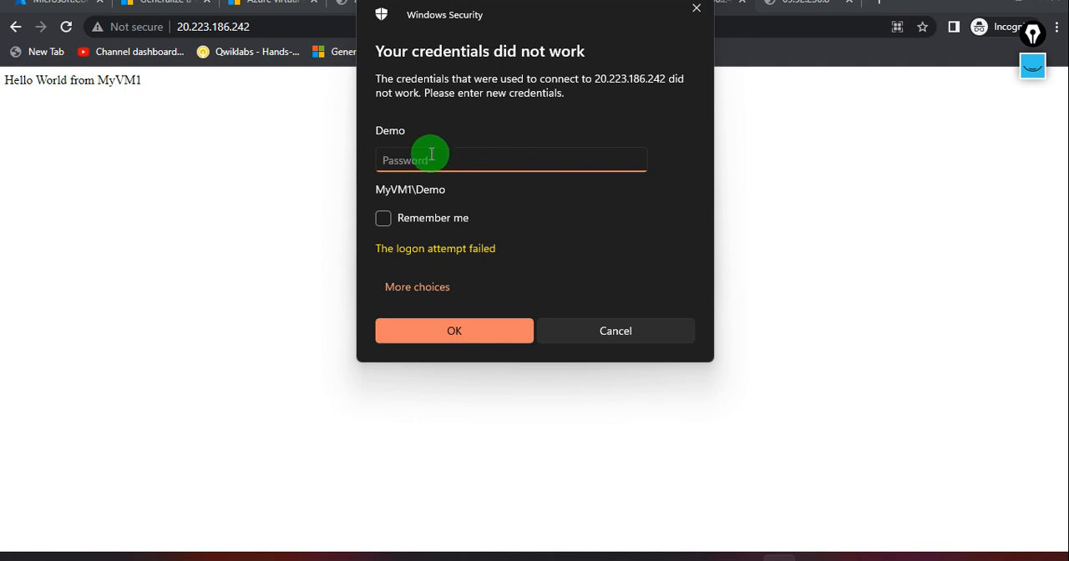
left_click(413, 287)
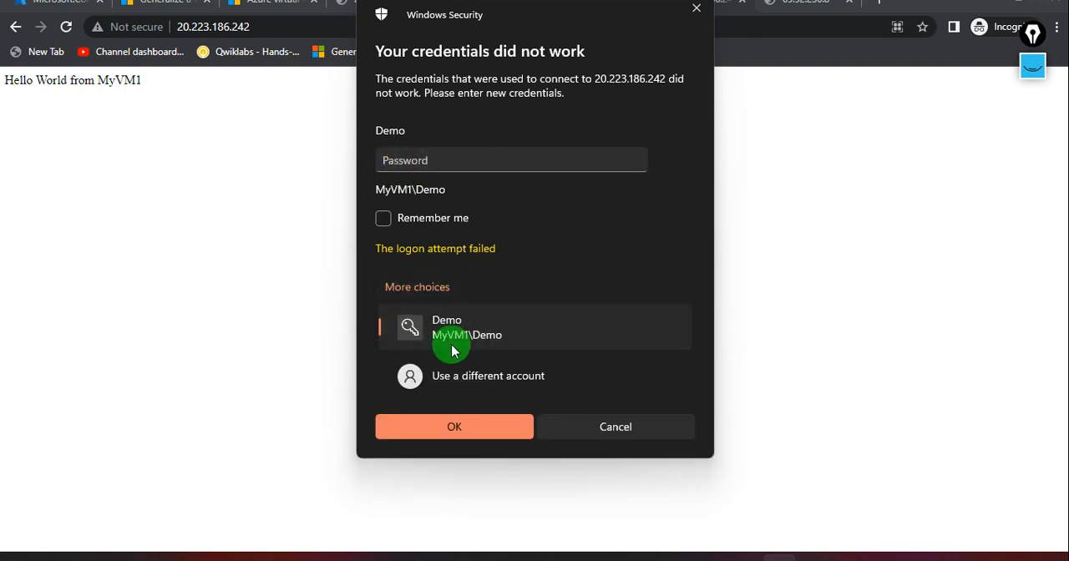
left_click(402, 374)
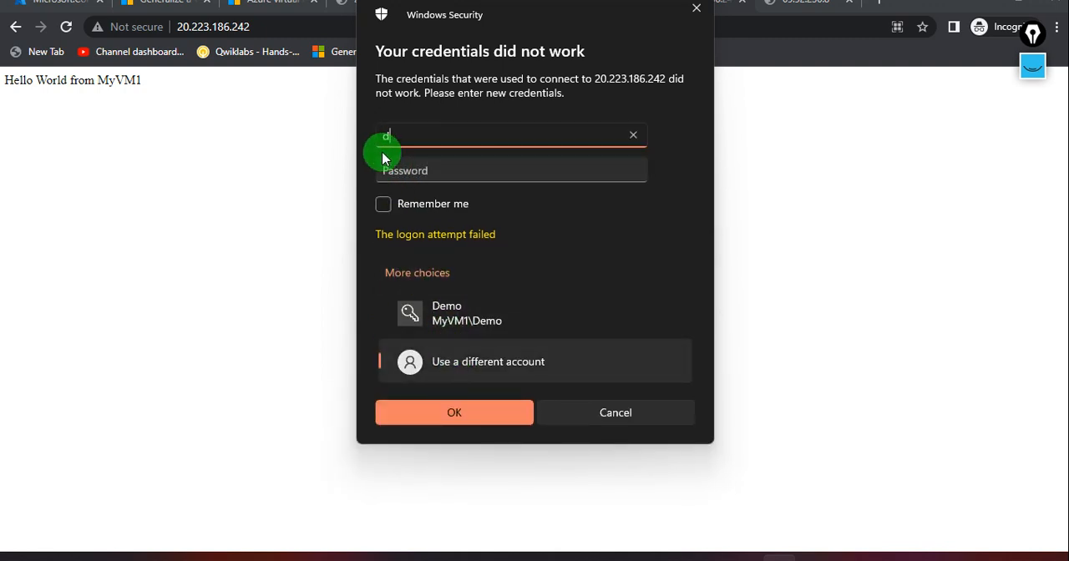
key("Tab")
type("P")
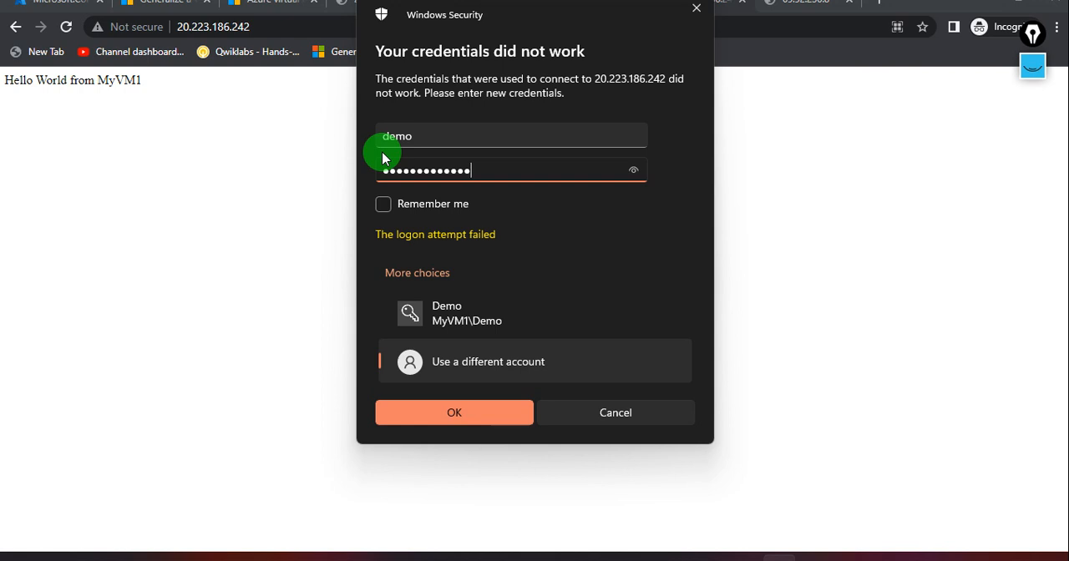
key("Return")
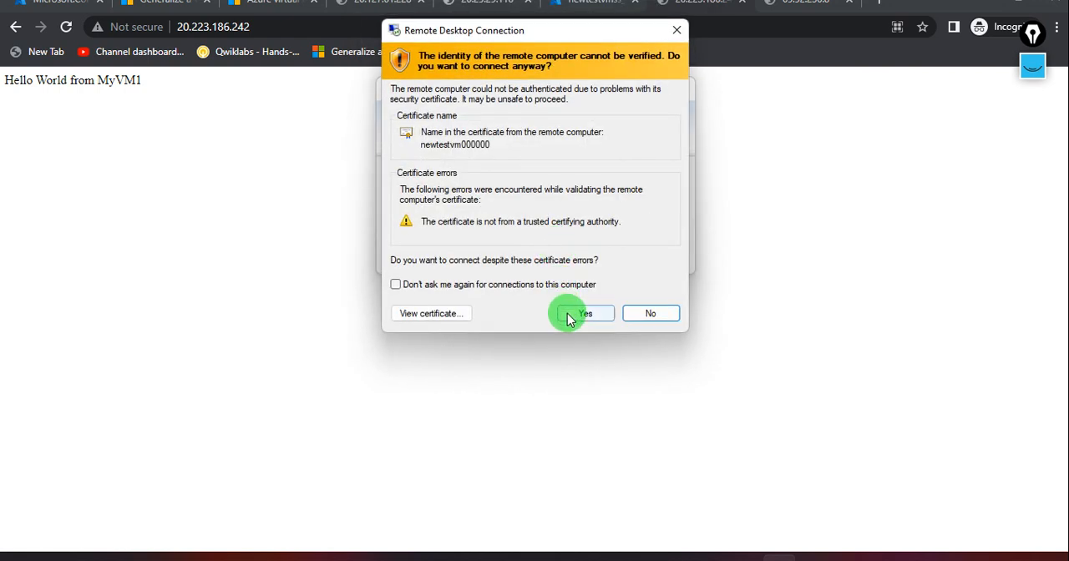
left_click(582, 313)
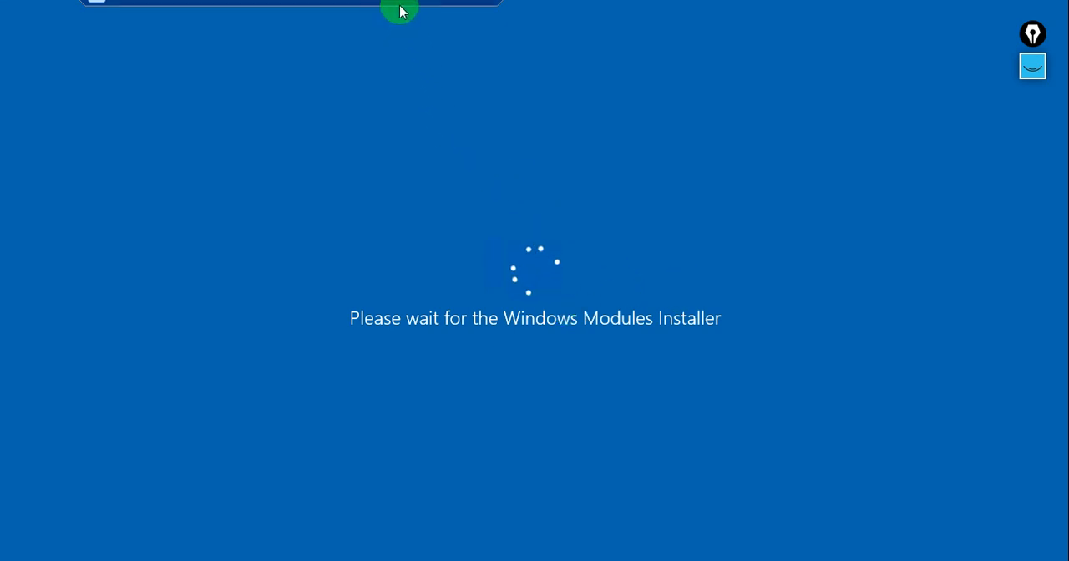
Minimize the remote session and reload the web page at 20.223.186.242 in the browser.
left_click(469, 10)
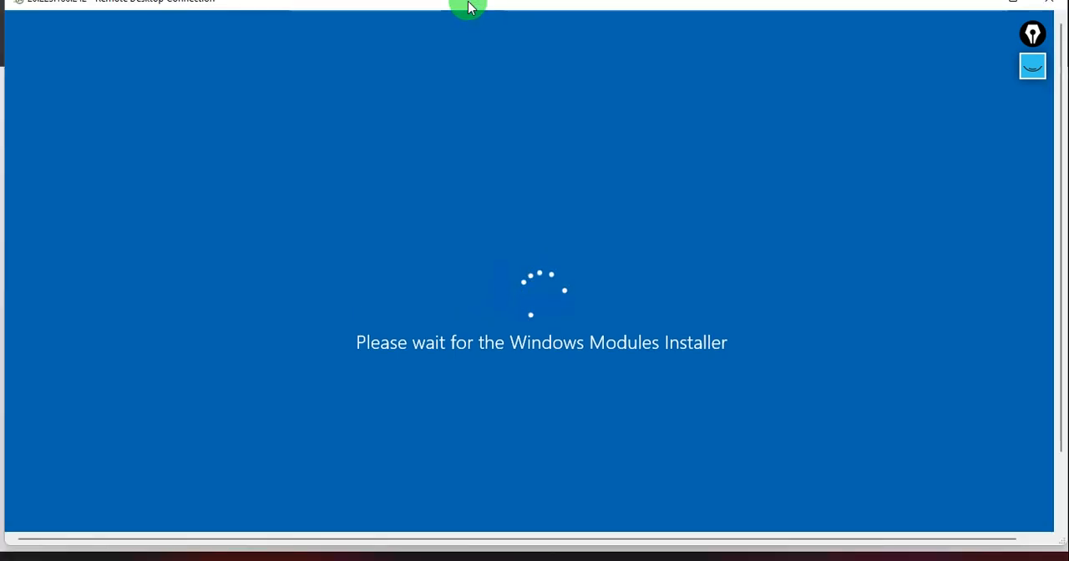
left_click(971, 4)
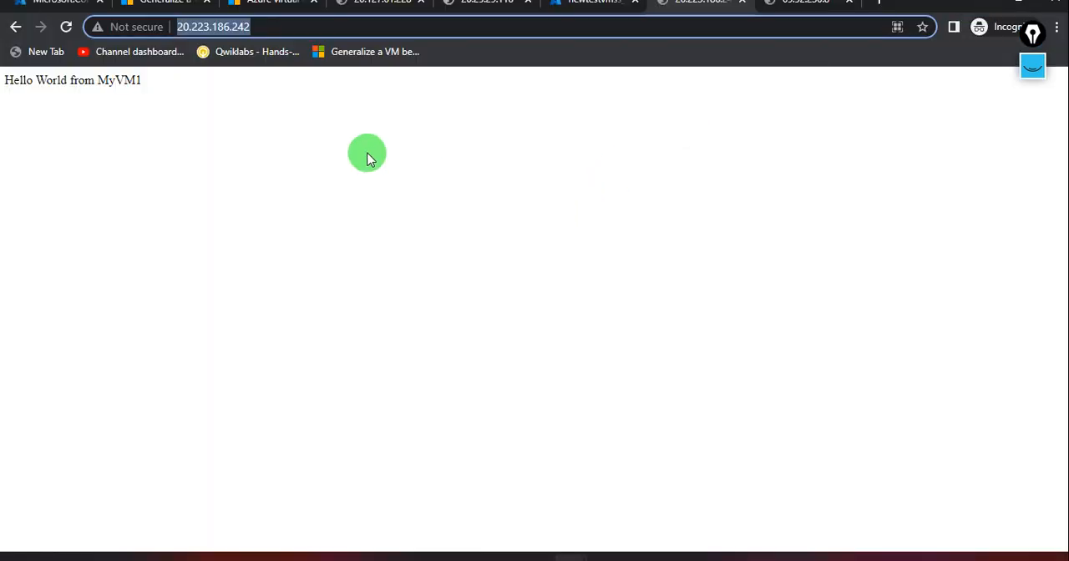
left_click(63, 28)
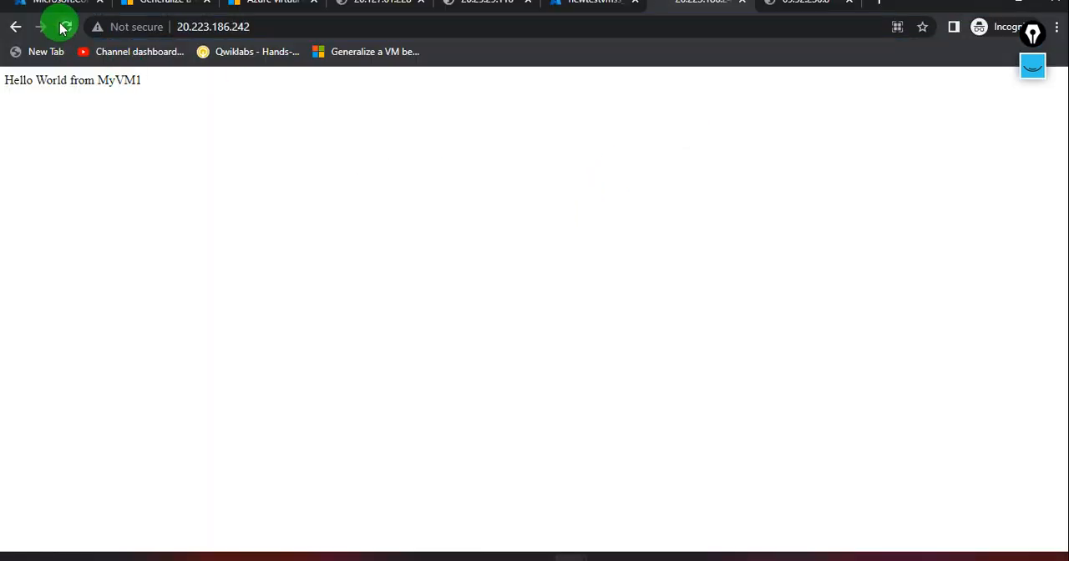
Return to the newtestvmss instance list in the Azure portal, refresh it, and check on the remote session to 20.223.186.242.
left_click(575, 8)
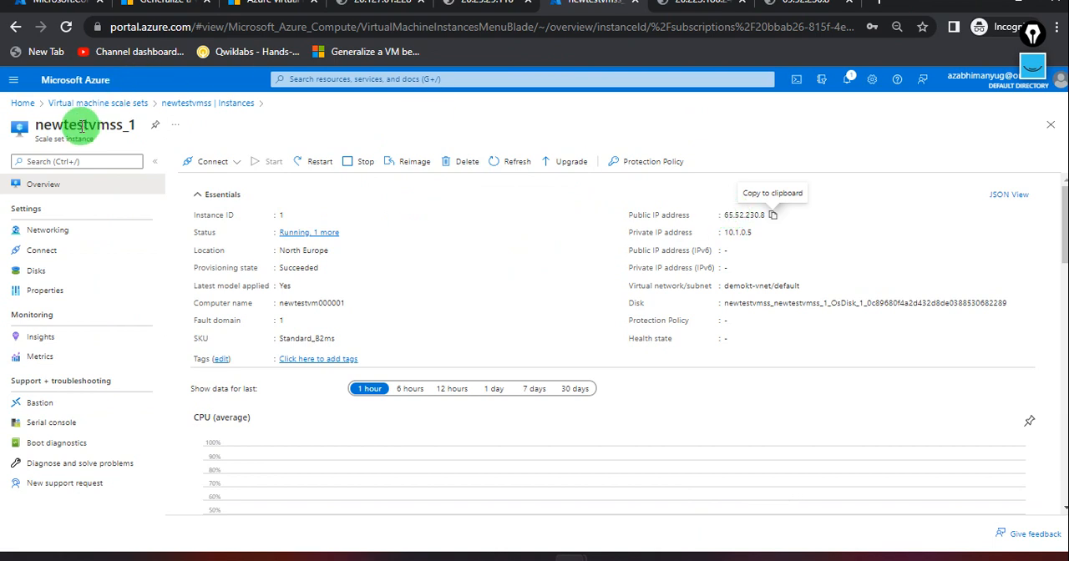
left_click(188, 102)
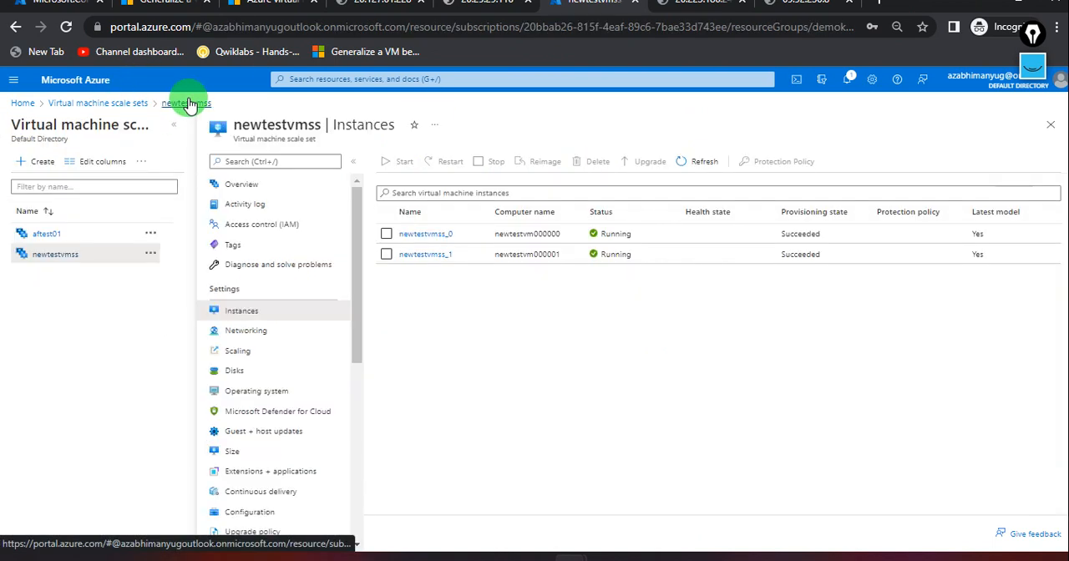
left_click(698, 162)
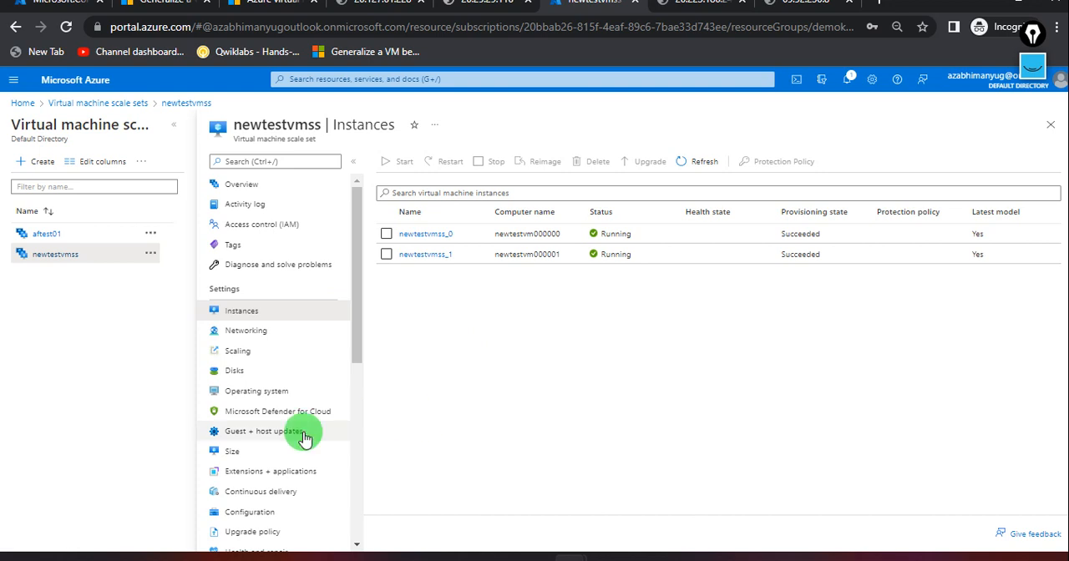
scroll(305, 437, "down", 3)
scroll(306, 437, "down", 4)
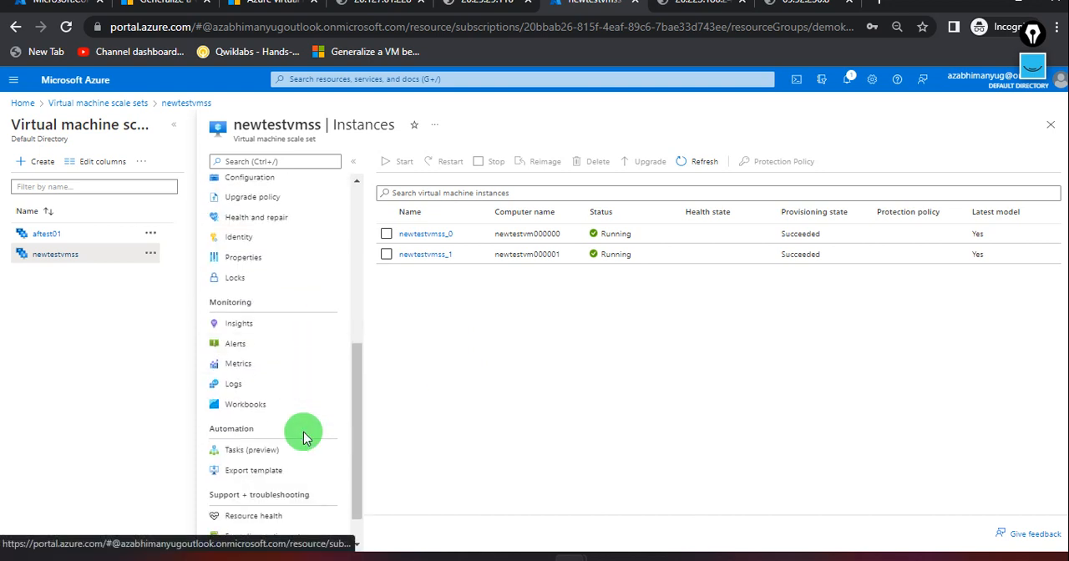
scroll(305, 434, "up", 5)
scroll(312, 426, "down", 8)
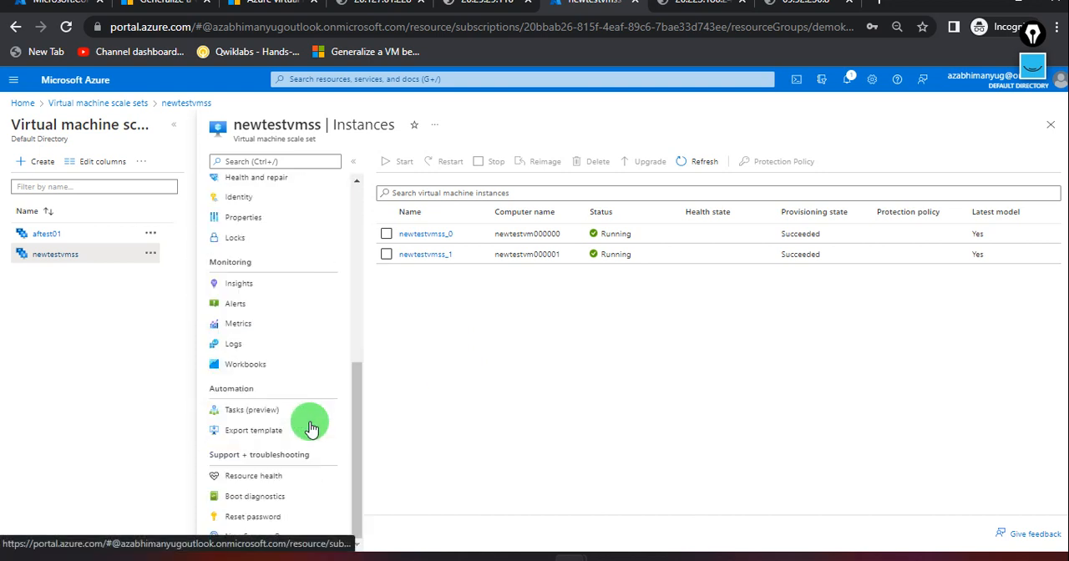
scroll(311, 427, "up", 9)
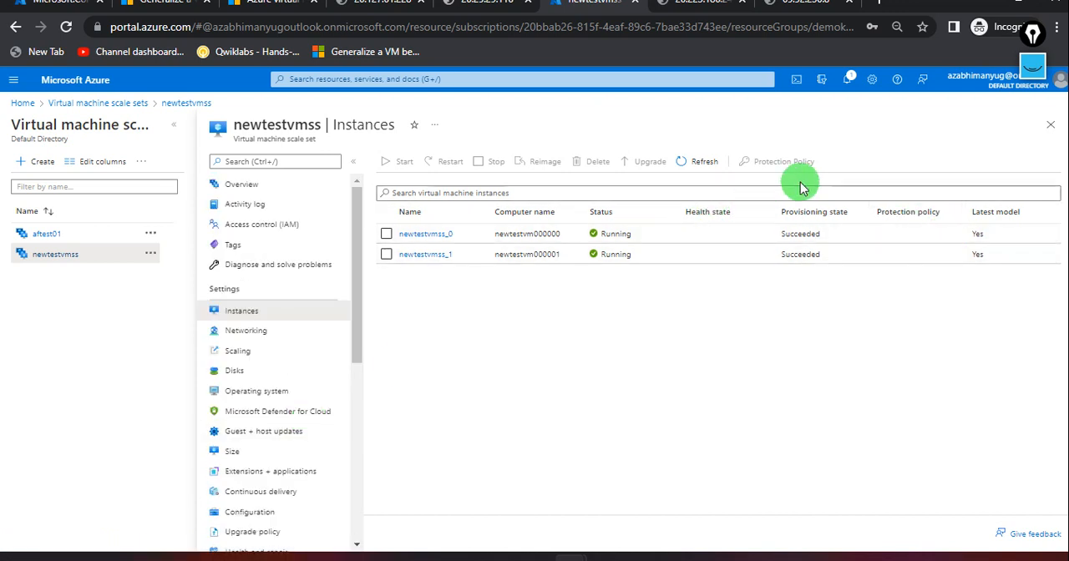
left_click(779, 558)
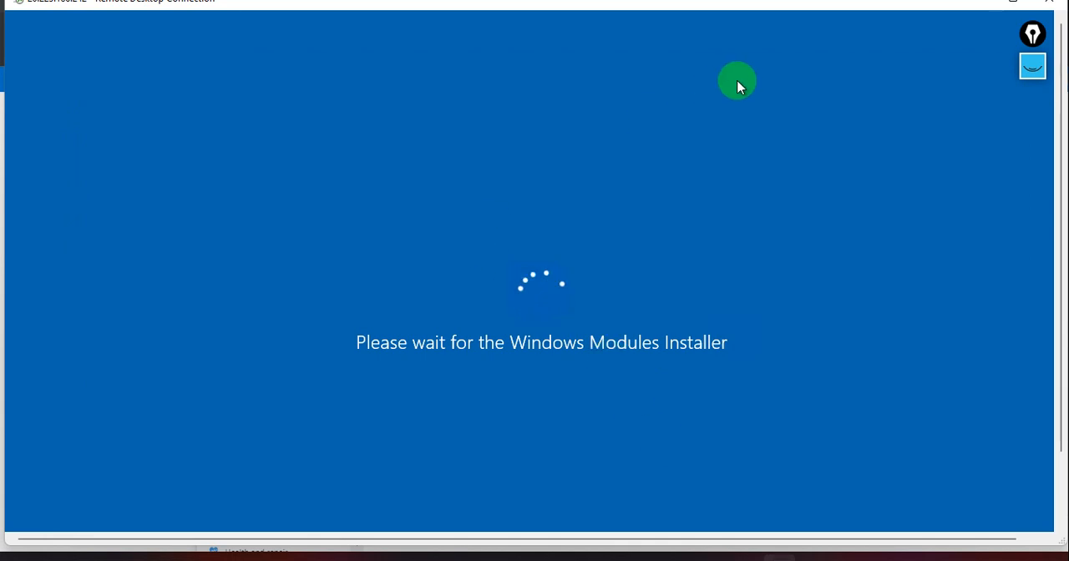
left_click(977, 7)
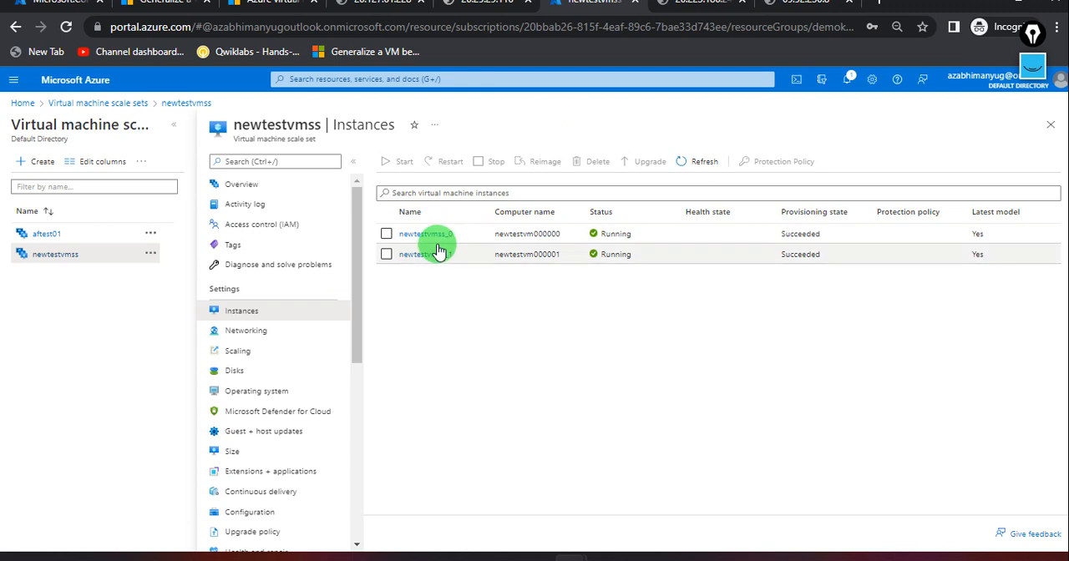
Copy newtestvmss_1's public IP address 65.52.230.8 and start a new Remote Desktop connection to it.
left_click(426, 254)
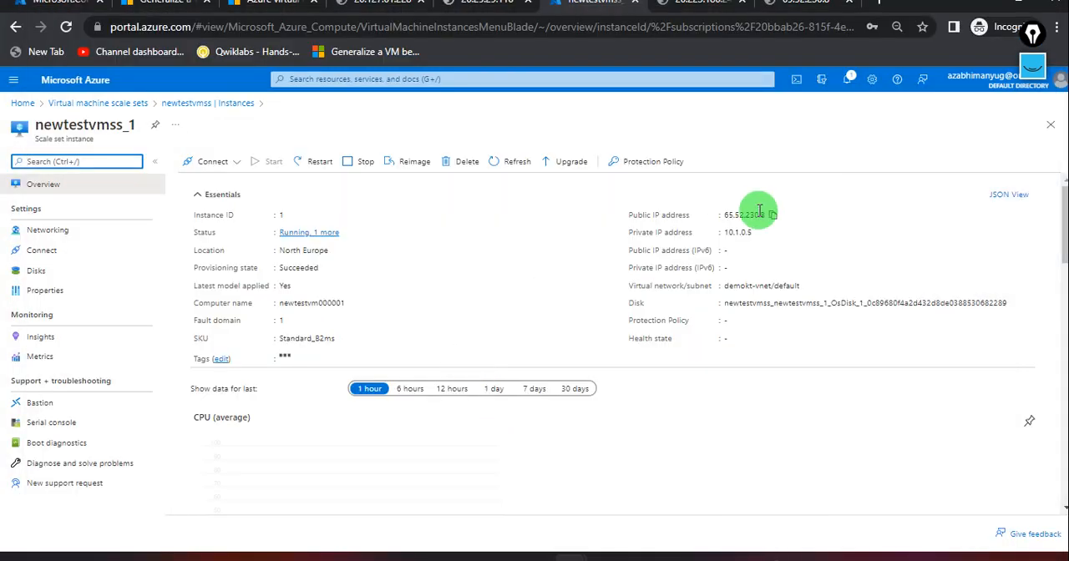
left_click(773, 214)
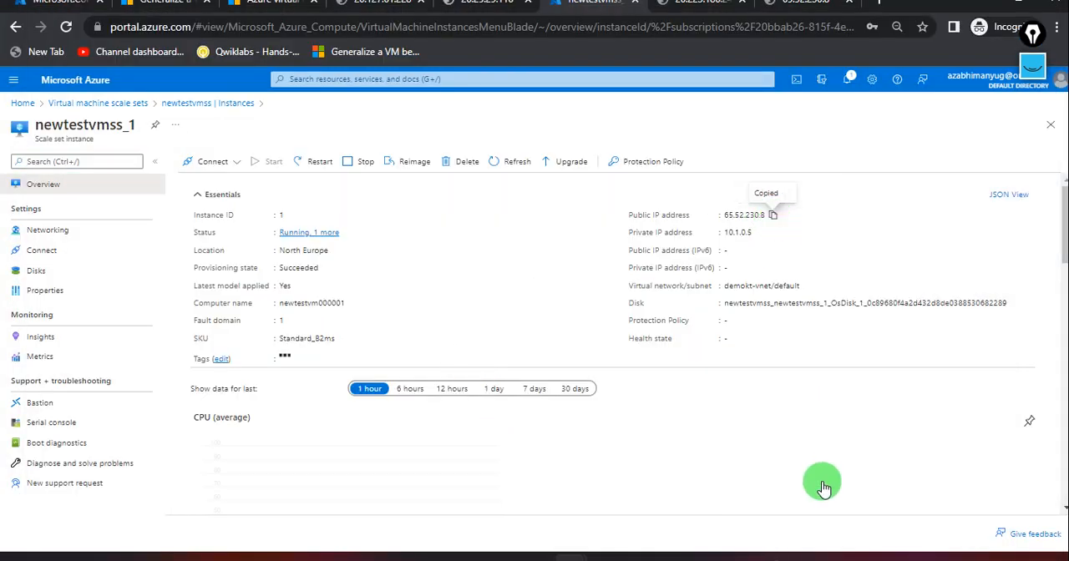
right_click(786, 555)
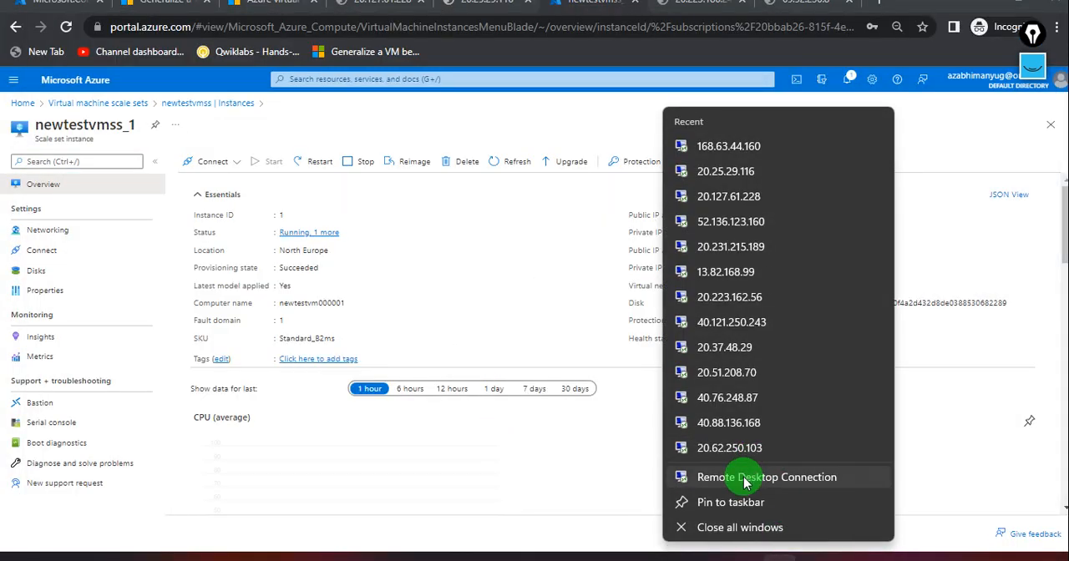
left_click(746, 479)
key("ctrl+v")
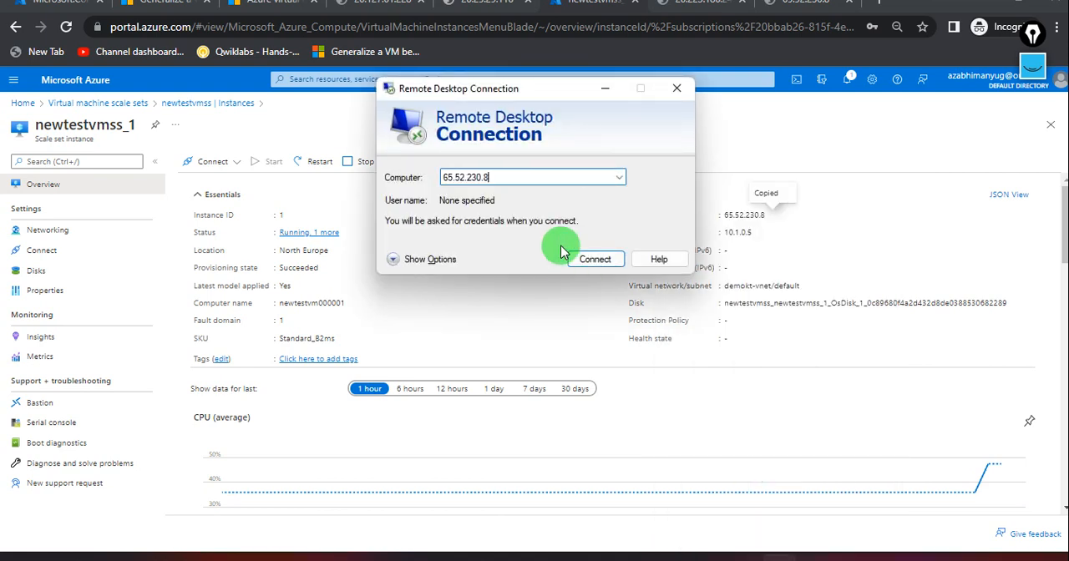
key("Return")
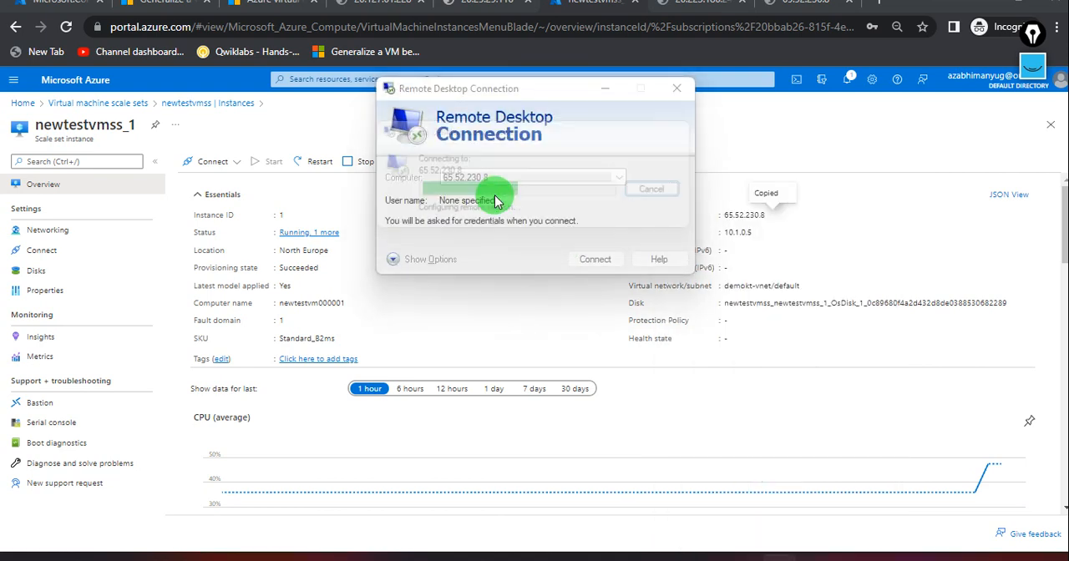
Sign in to 65.52.230.8 as demo with the account password and accept the certificate warning.
type("demo")
key("Tab")
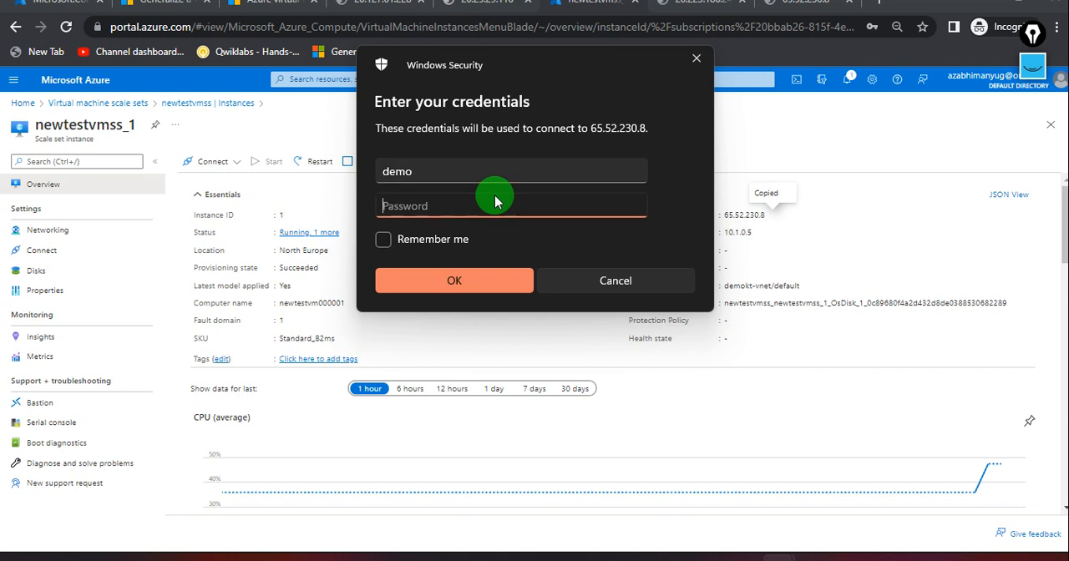
type("••")
key("Return")
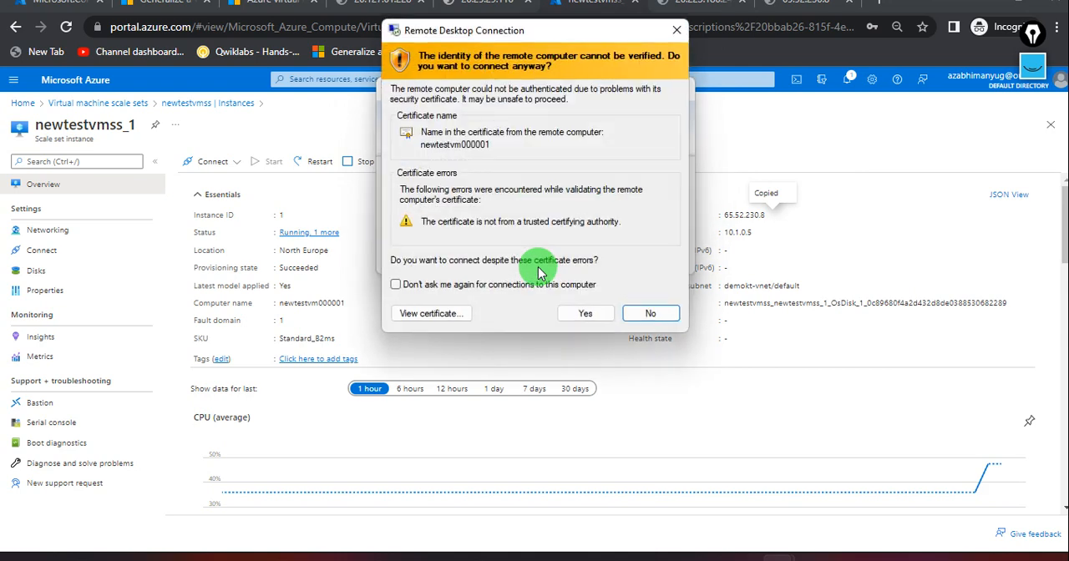
left_click(571, 309)
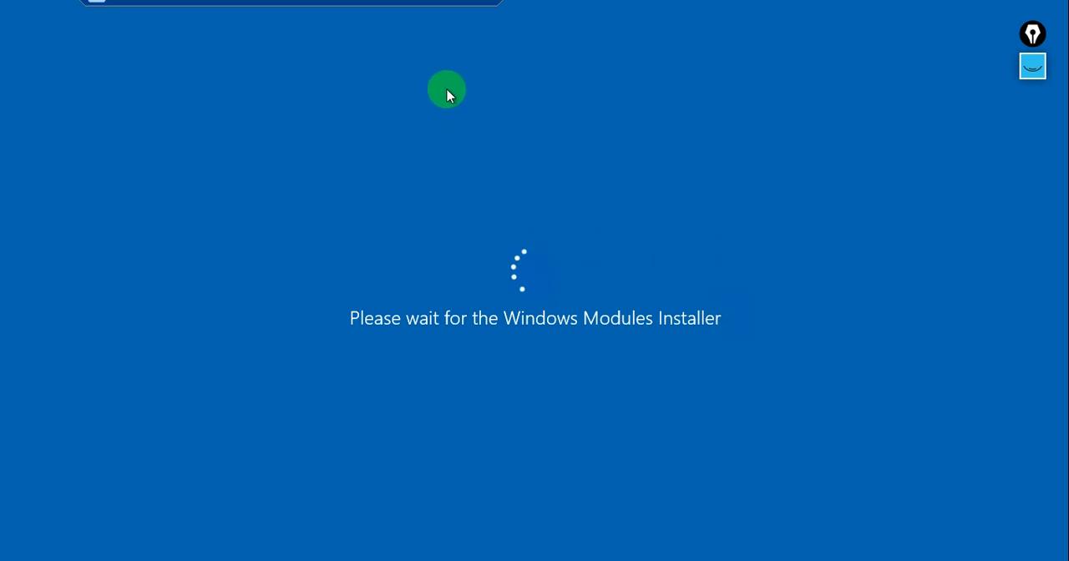
Minimize the new session, check the one to 20.223.186.242 again, and go back to the Azure portal home page.
left_click(449, 8)
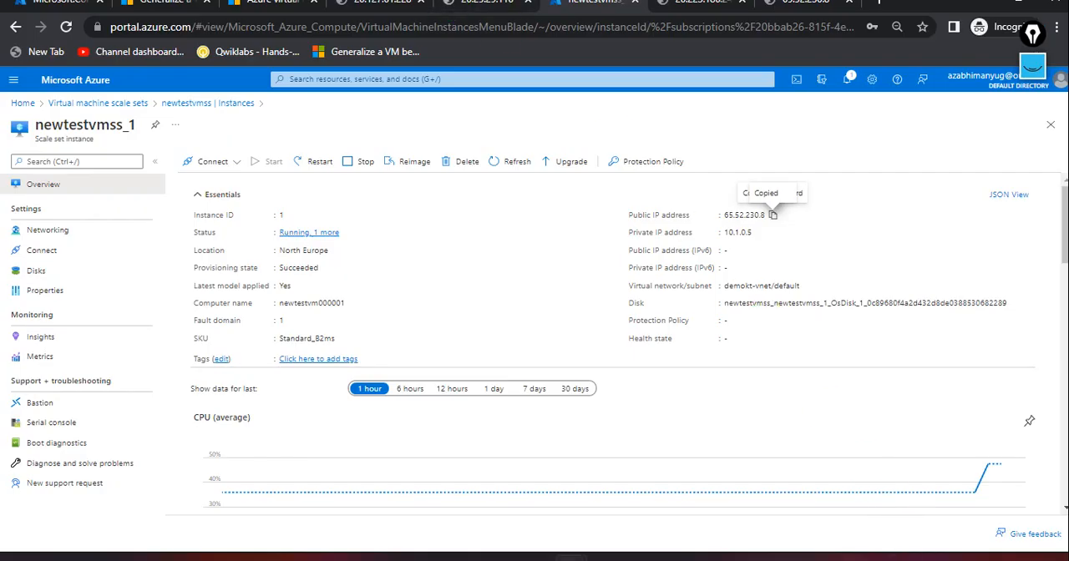
mouse_move(777, 556)
left_click(672, 467)
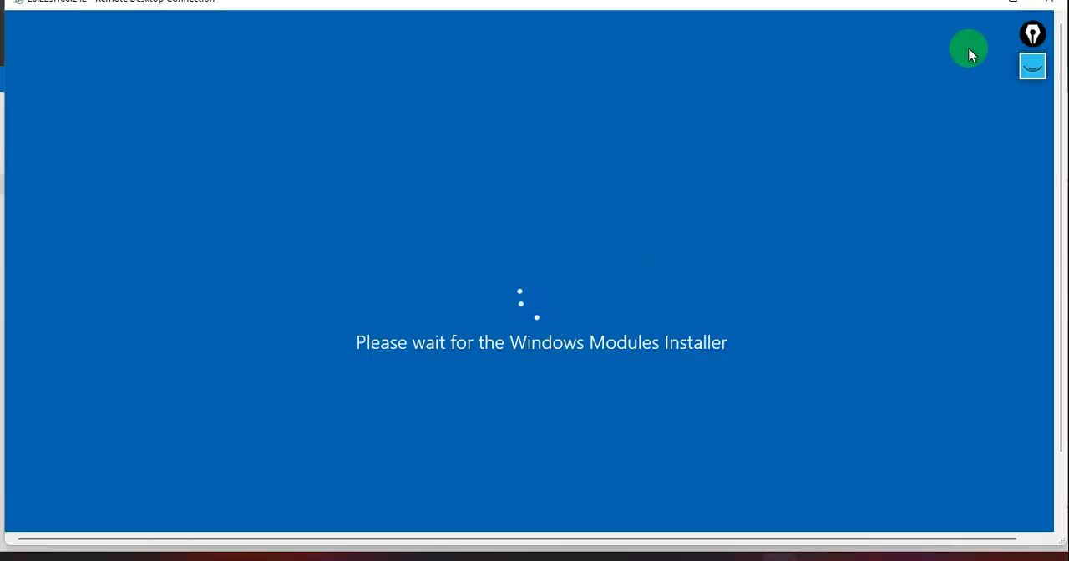
left_click(979, 13)
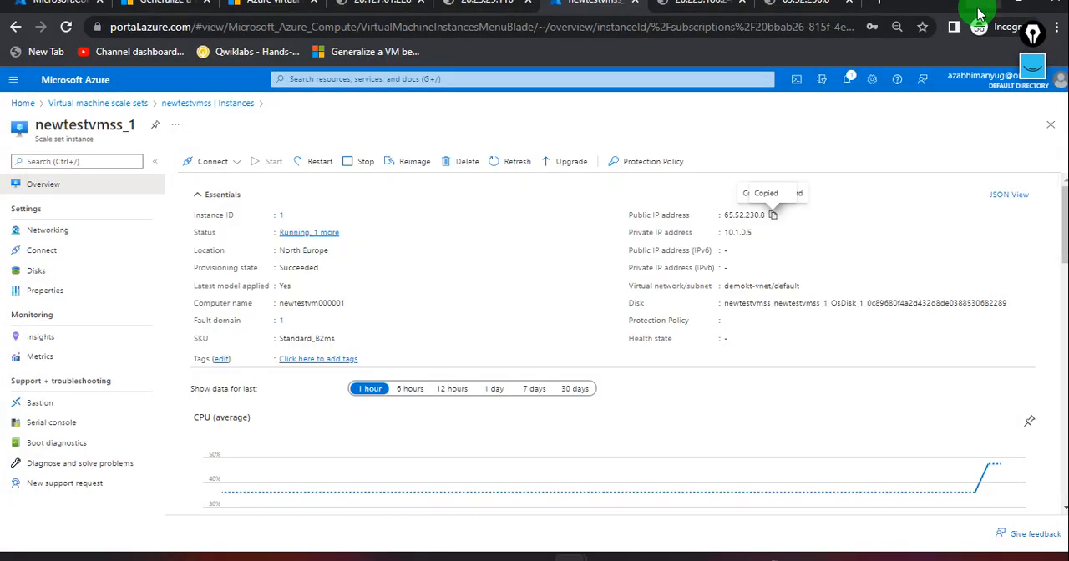
left_click(22, 102)
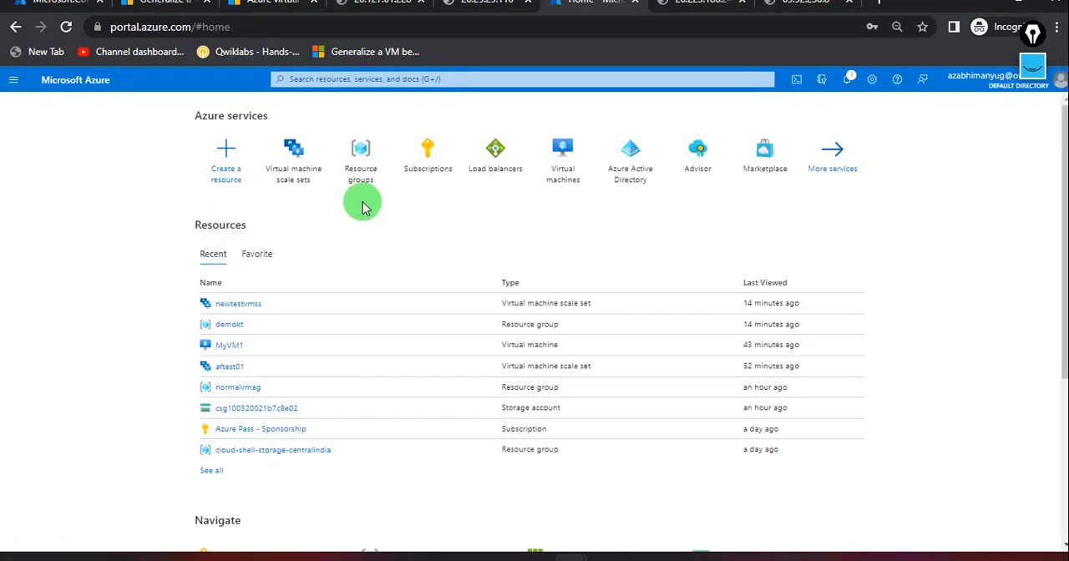